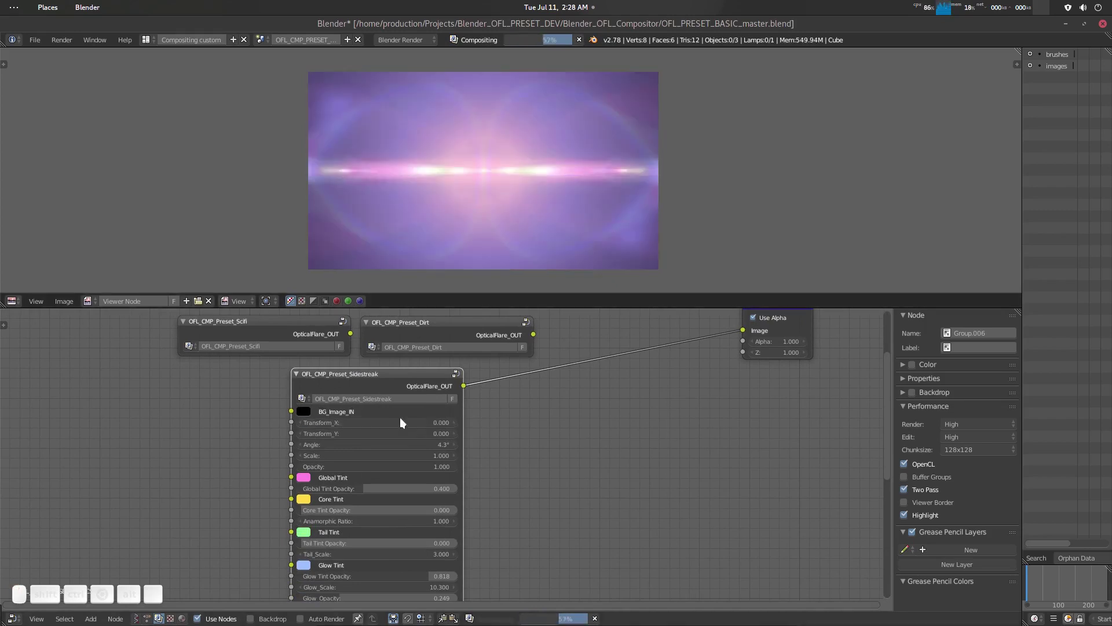
key(ctrl+h)
key(Home)
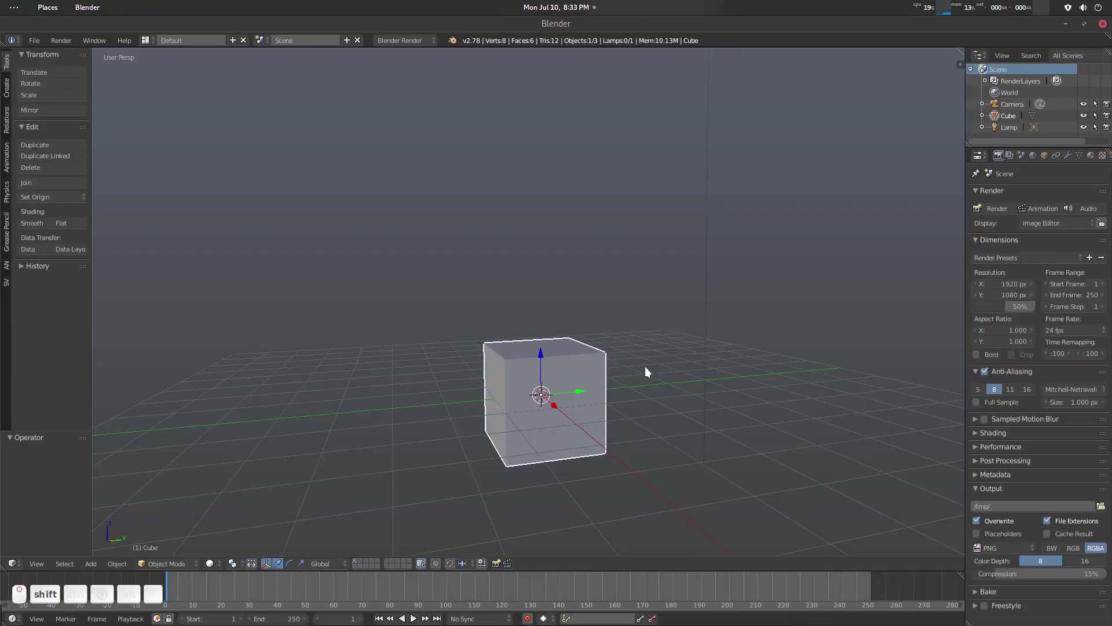
Delete the default camera, cube and lamp from the scene.
key(a)
key(a)
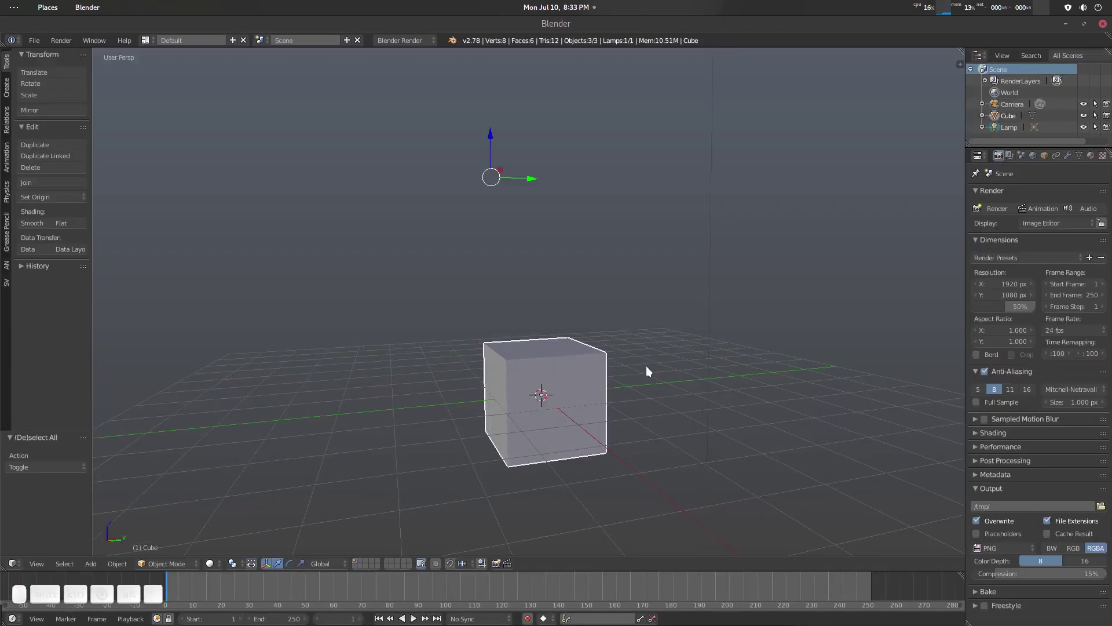
key(x)
click(646, 366)
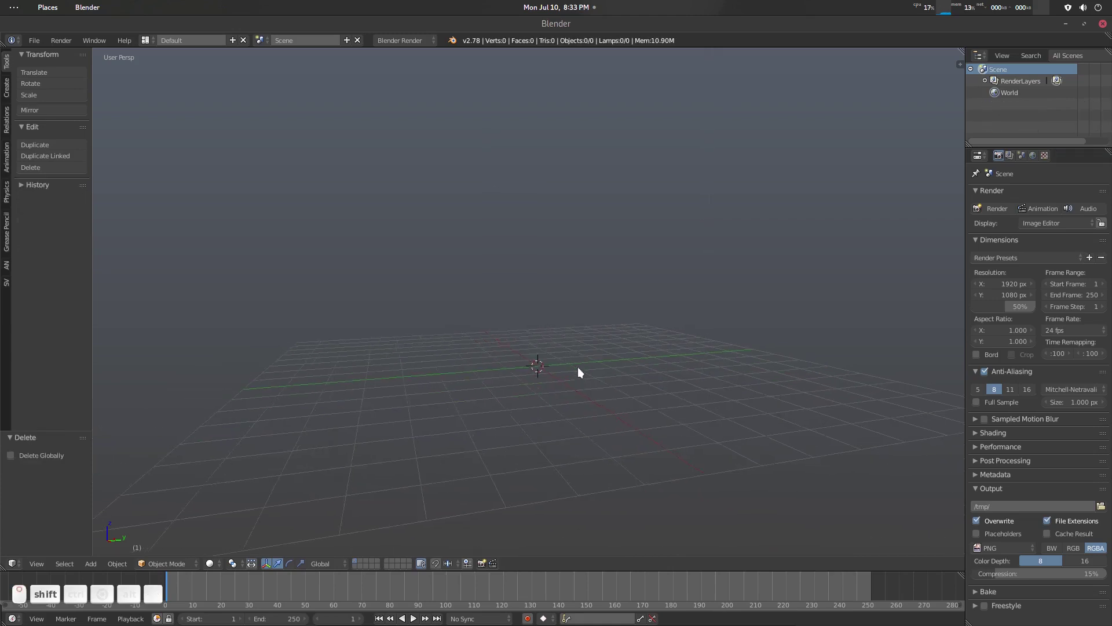
shift+middle_drag(578, 367, 592, 377)
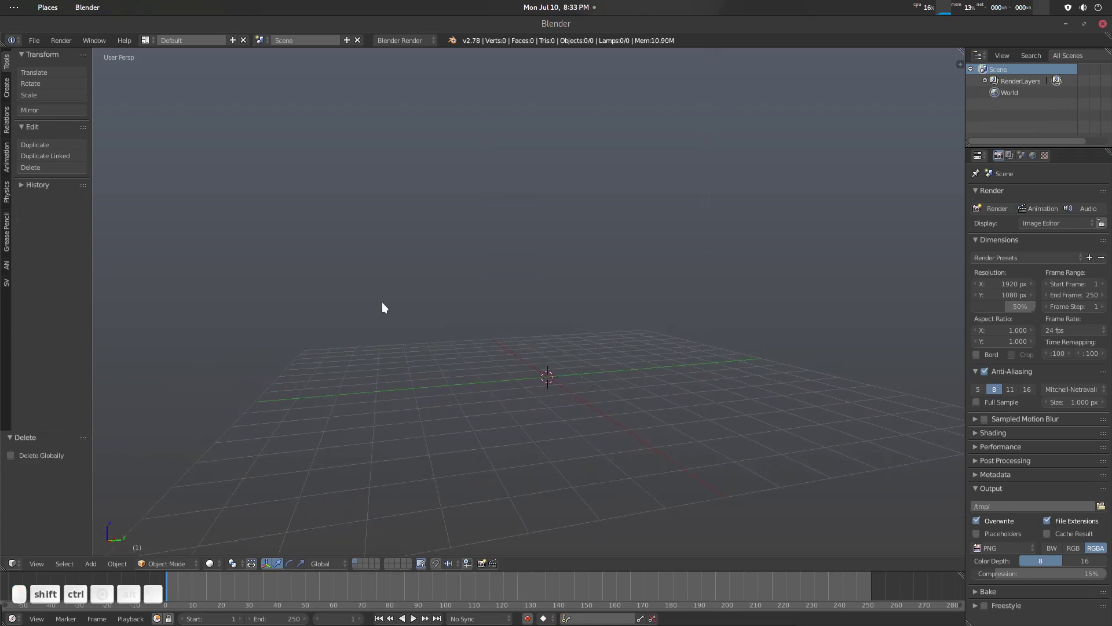
Save the file as Sun_Flare_PReset1 in the Blender_OFL_Compositor folder.
key(ctrl+shift+s)
click(215, 82)
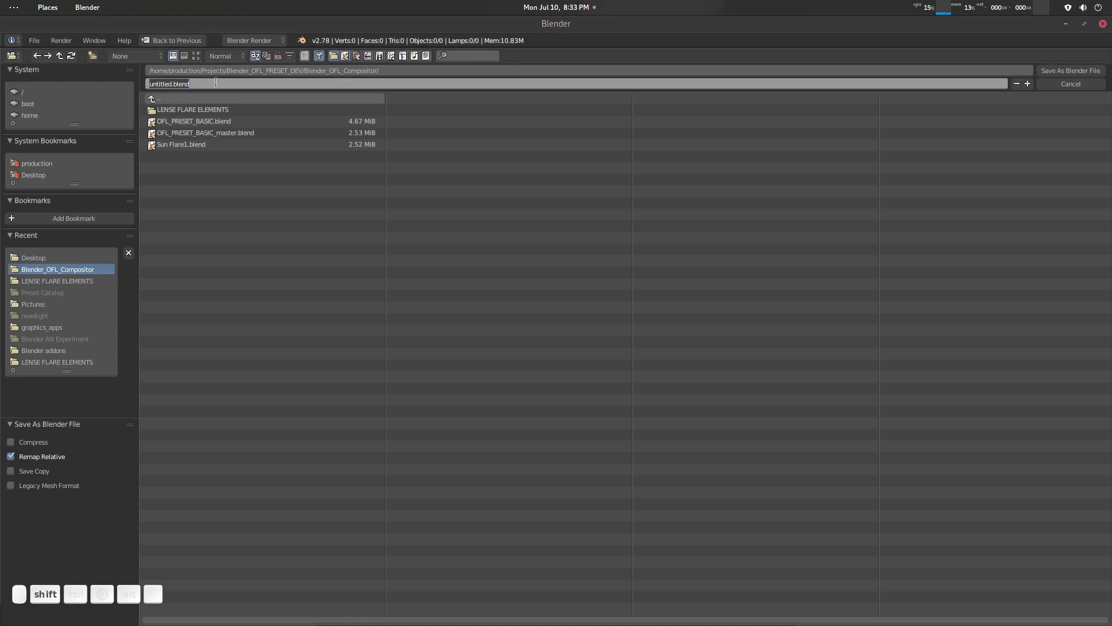
text(Sun)
key(BackSpace)
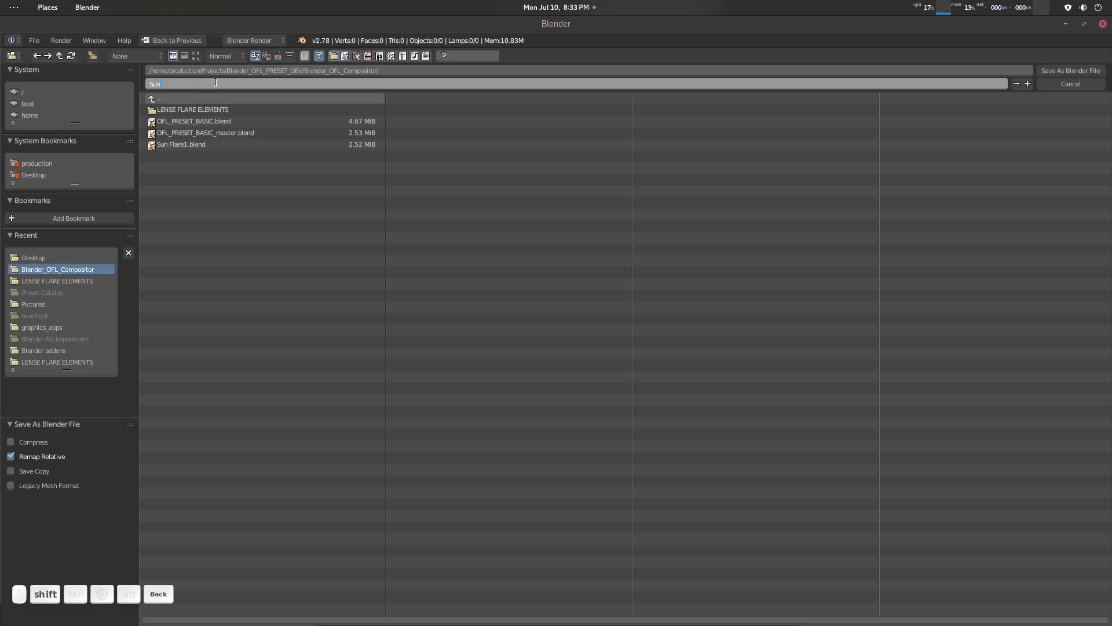
text(_Flare_PReset1)
key(Return)
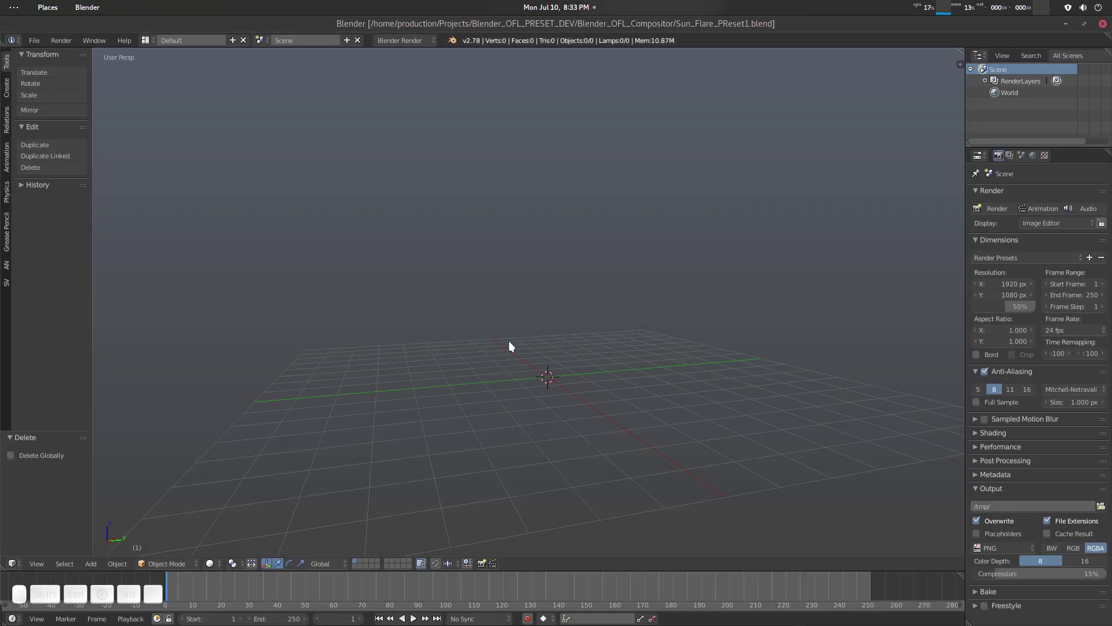
Rename the scene to OFL_Sunflare_Preset.
middle_drag(509, 342, 497, 295)
click(303, 41)
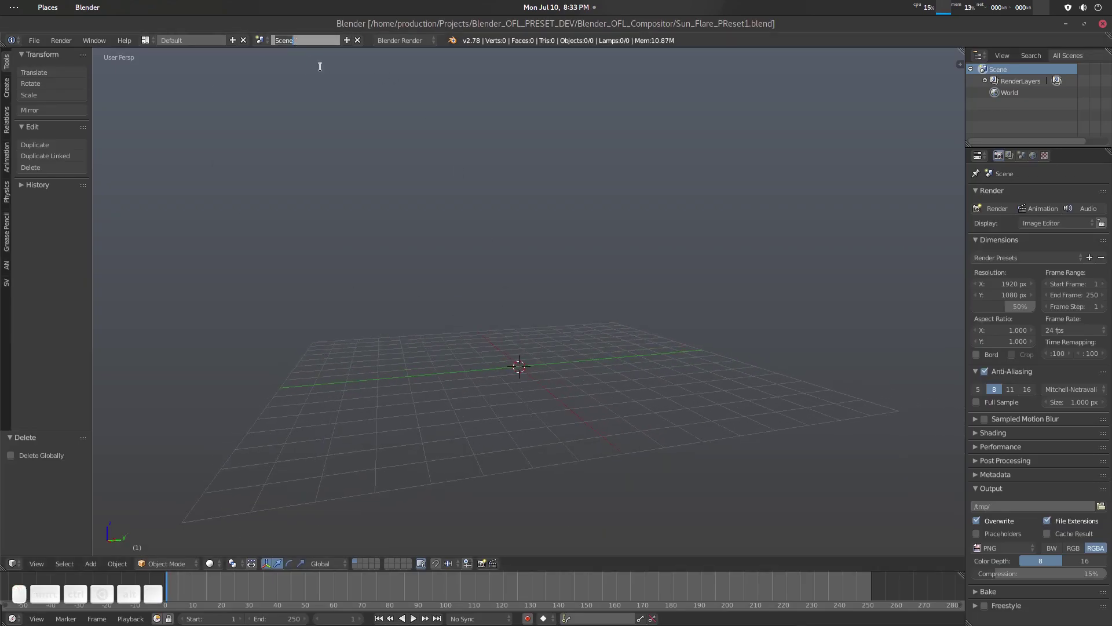
key(shift)
text(OFL_Sunflare_PReset)
key(Return)
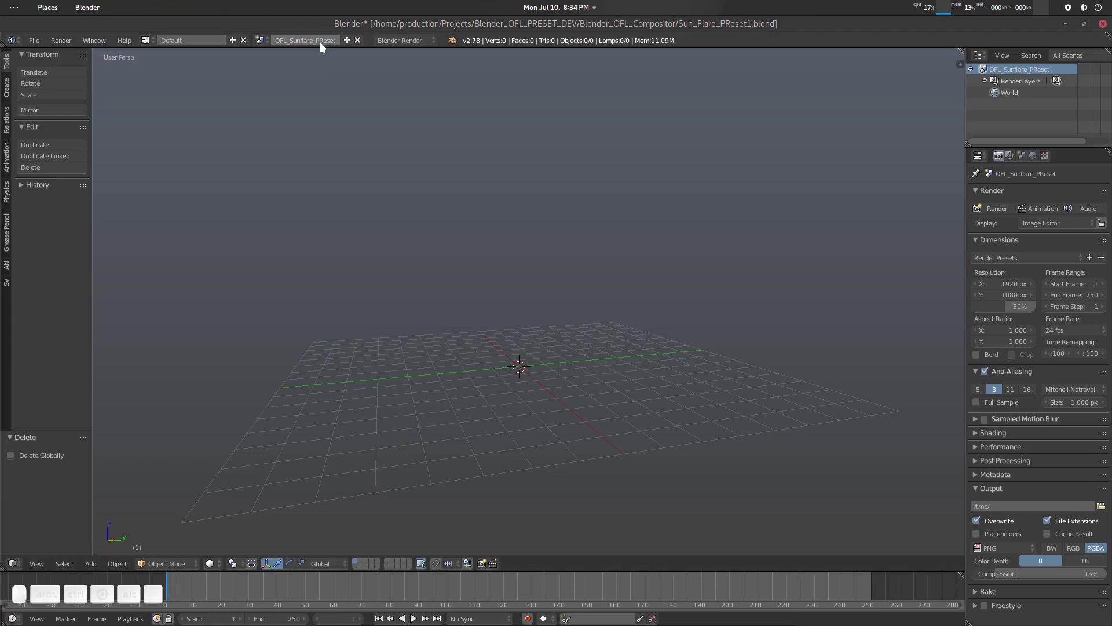
click(320, 41)
key(Delete)
text(r)
key(Return)
Switch to the Compositing custom layout with a taller node editor, and delete the default Render Layers and Composite nodes.
click(147, 41)
click(174, 80)
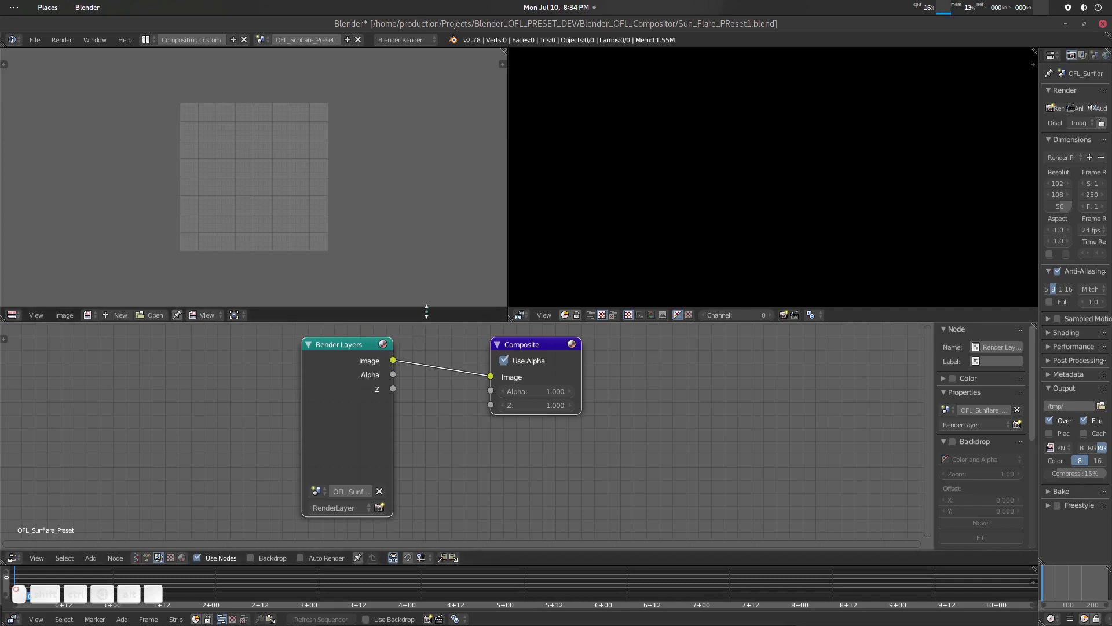
drag(427, 312, 426, 264)
key(Home)
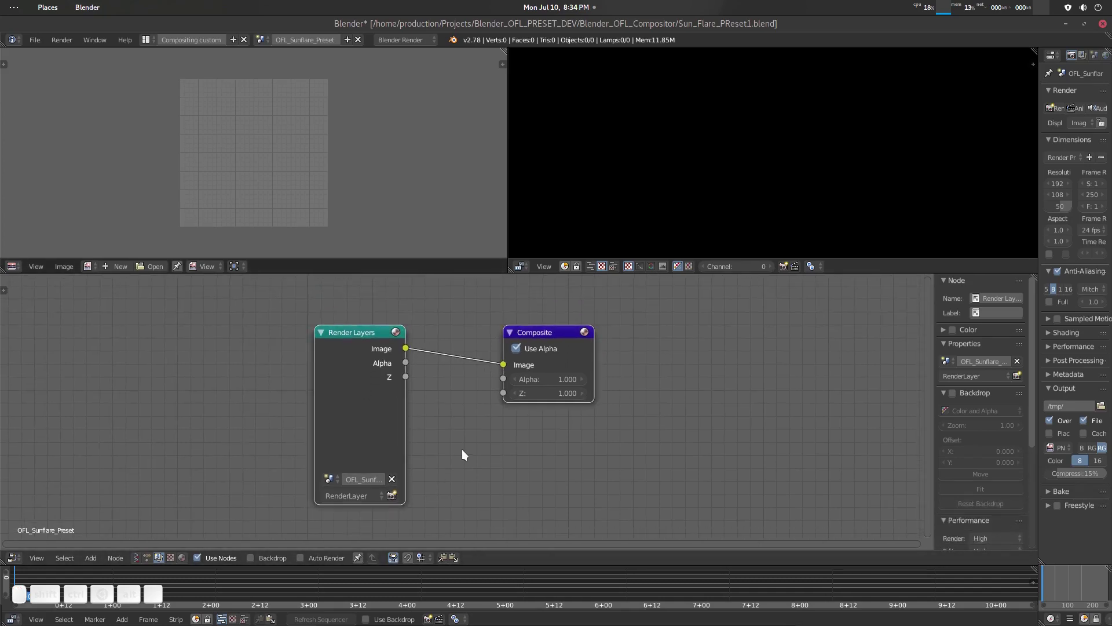
key(x)
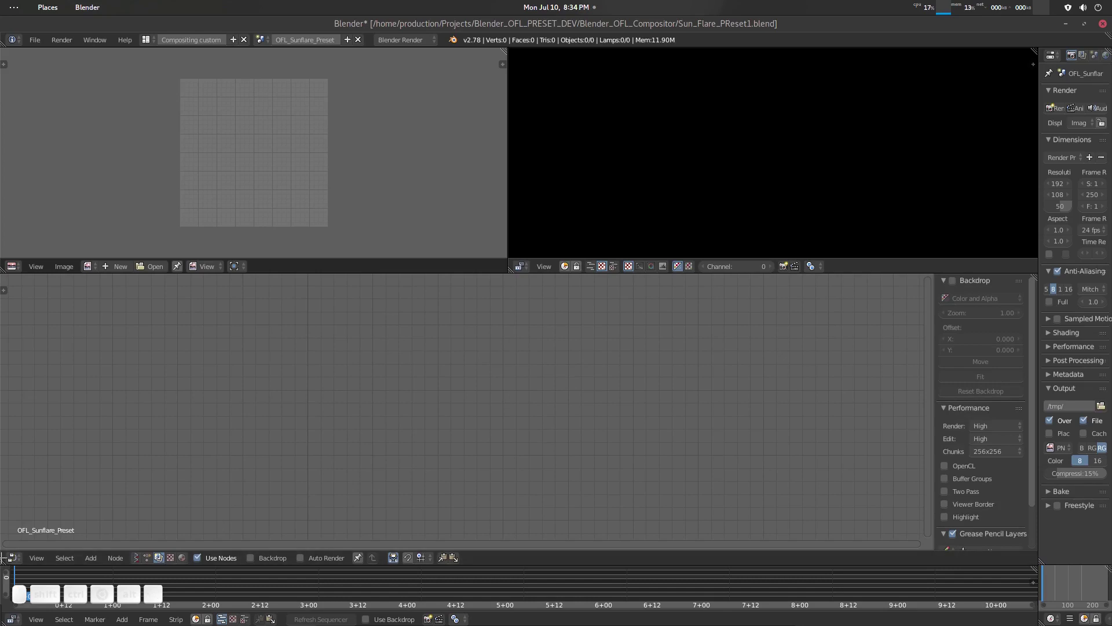
Merge the sequencer areas into the adjacent node editor and image editor, and save over the existing file.
drag(3, 557, 17, 586)
drag(506, 51, 513, 196)
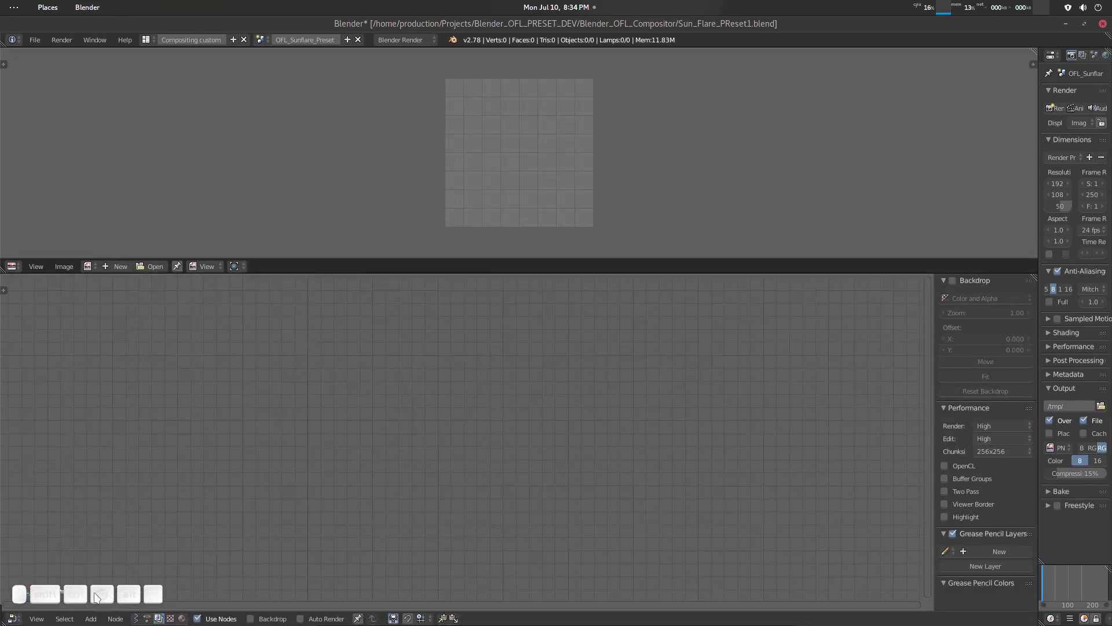
key(a)
key(a)
key(a)
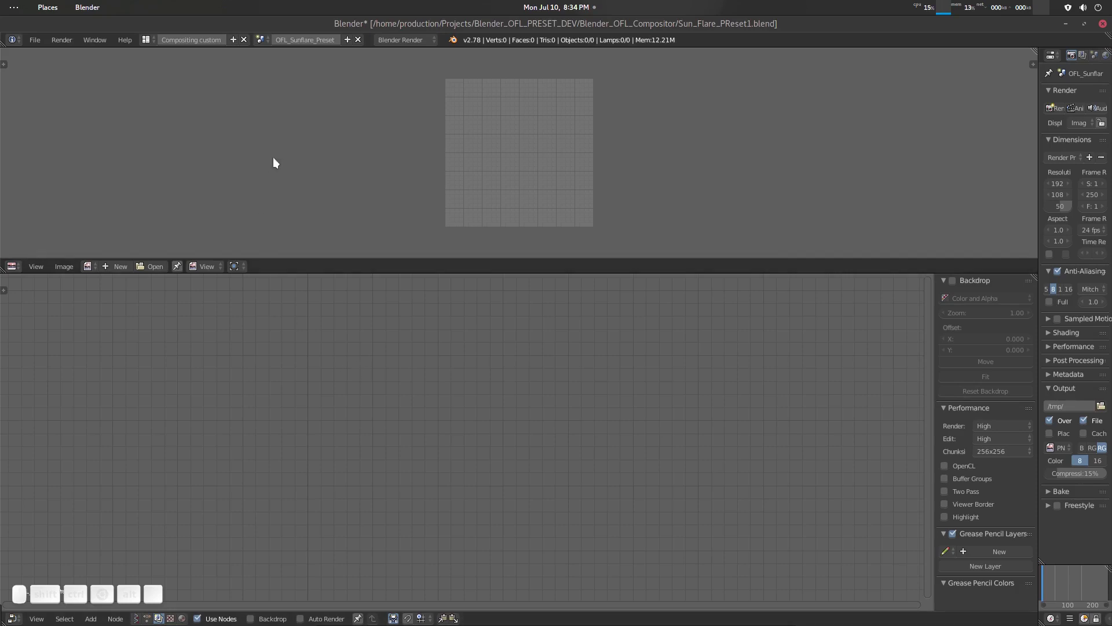
key(ctrl+s)
click(250, 400)
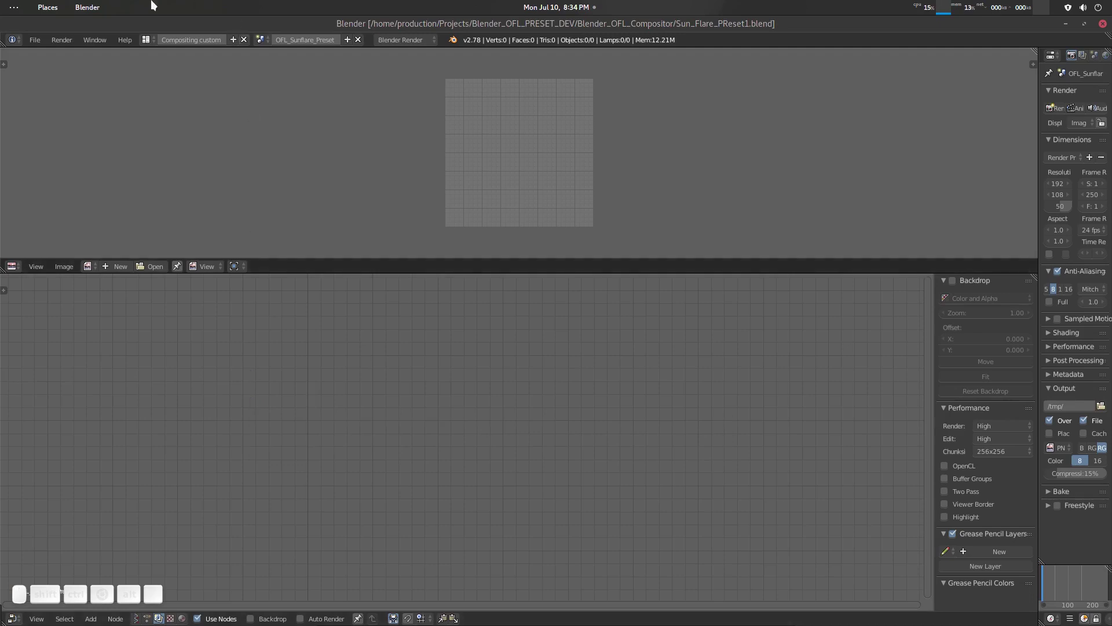
Append the OFL_CMP_PRESET_BASICS scene from OFL_PRESET_BASIC_master.blend.
click(32, 41)
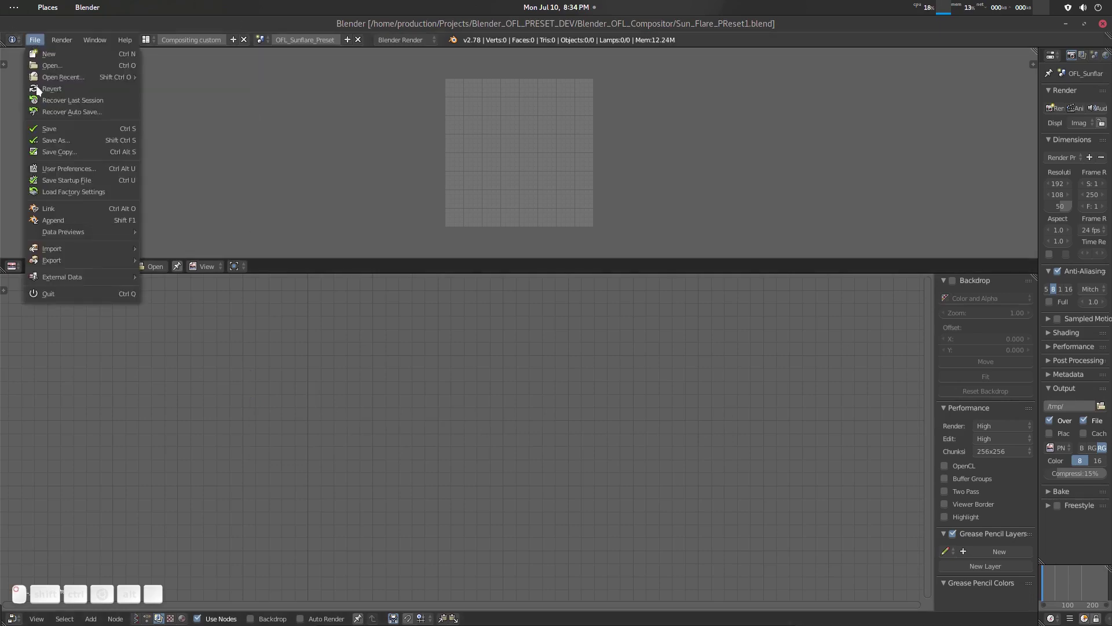
click(94, 220)
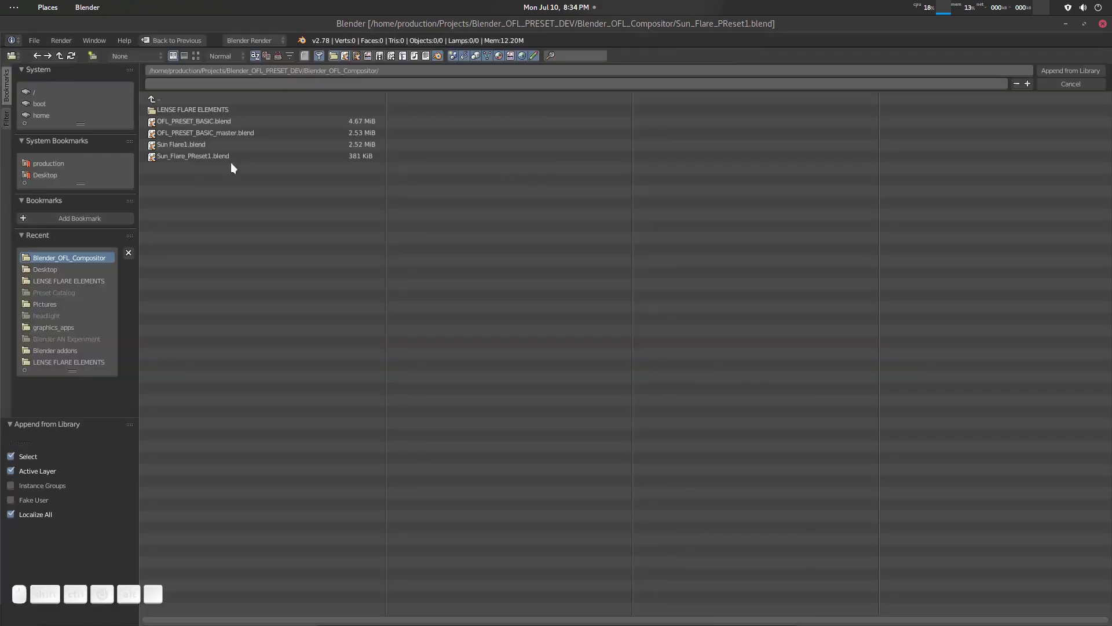
double_click(236, 133)
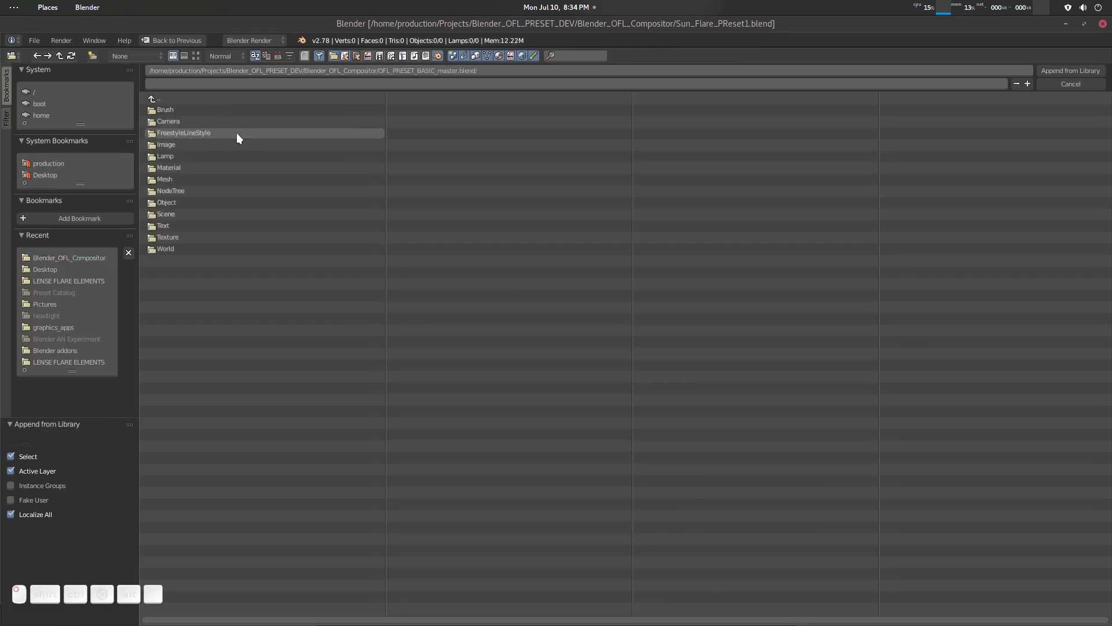
click(204, 213)
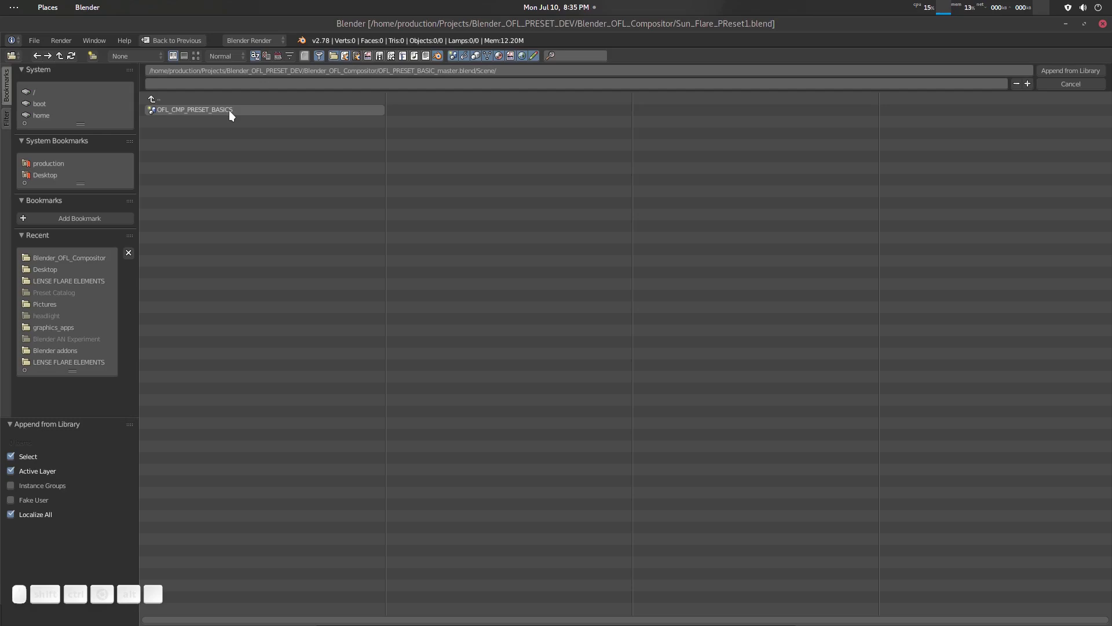
click(154, 98)
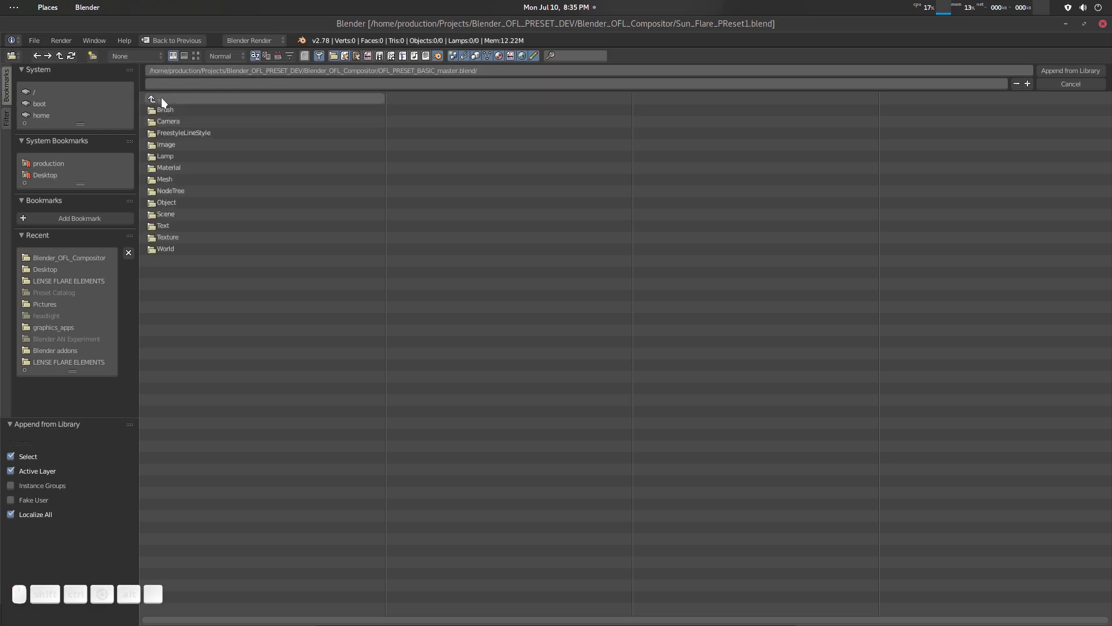
click(162, 97)
click(233, 132)
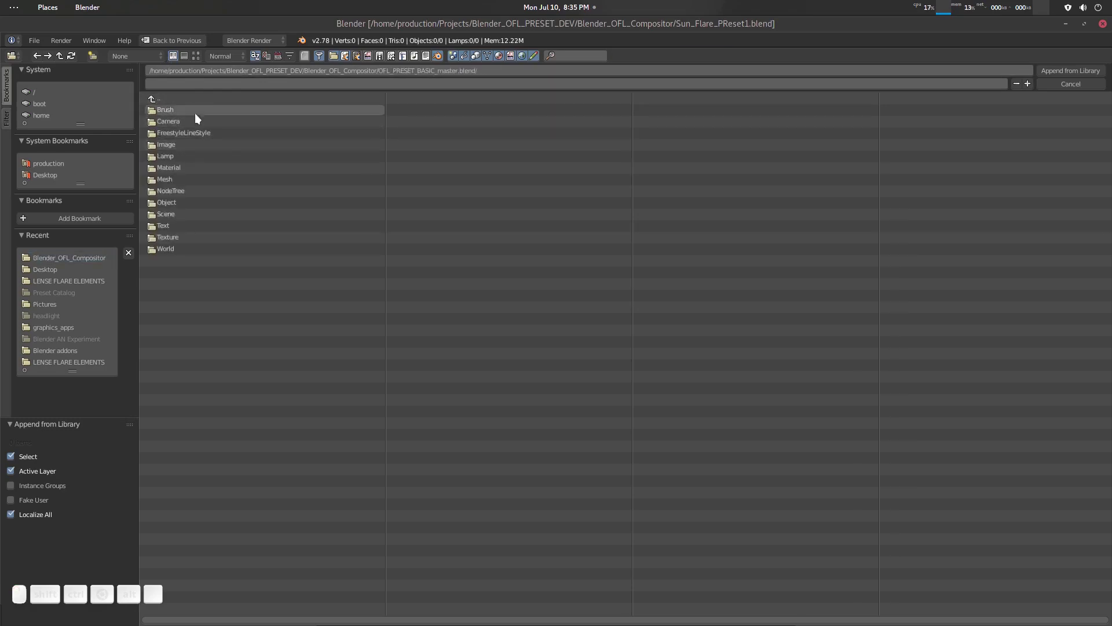
click(171, 212)
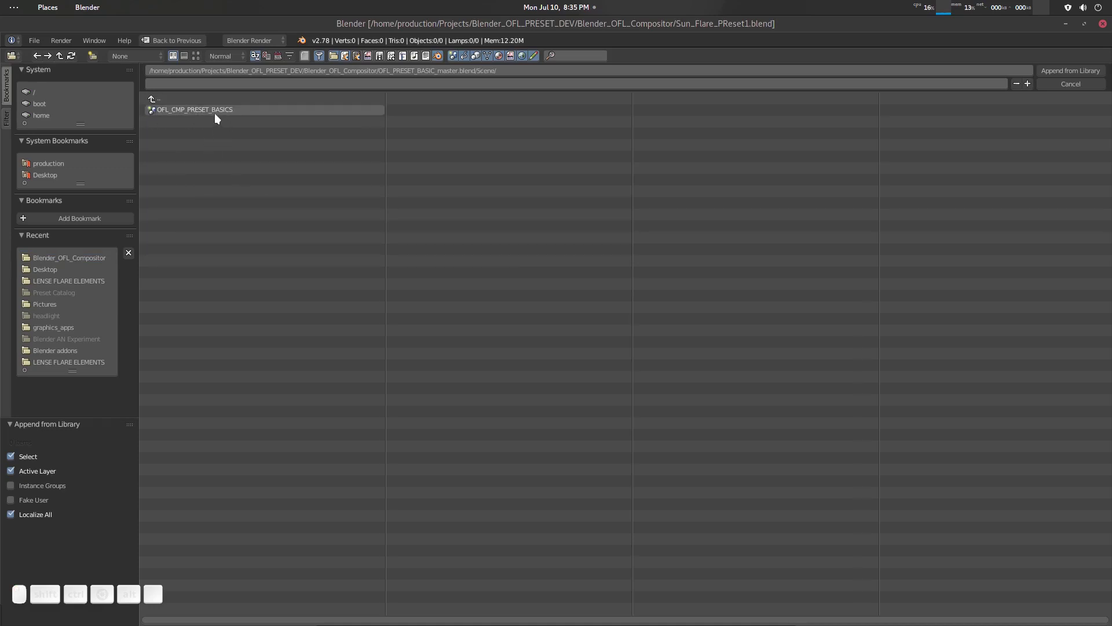
double_click(214, 113)
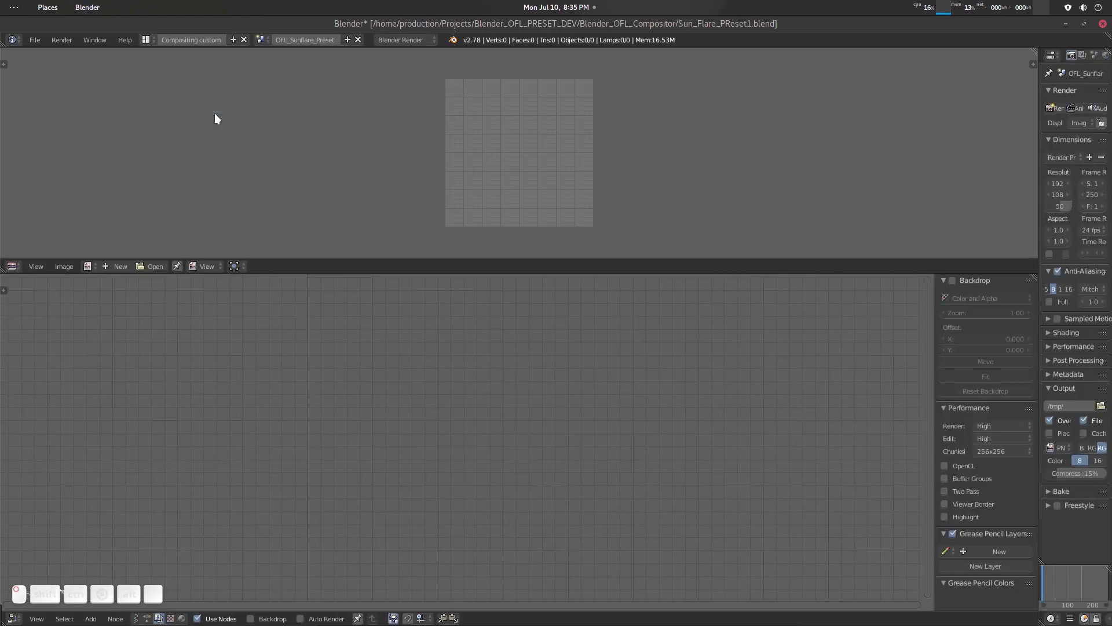
Make the appended OFL_CMP_PRESET_BASICS scene the active scene.
click(260, 38)
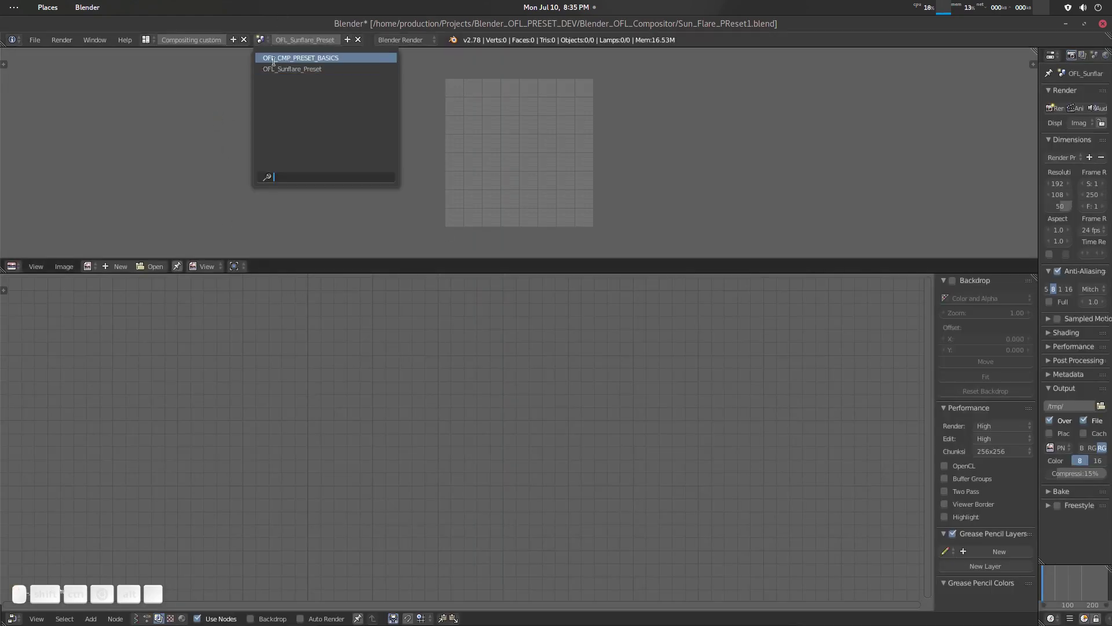
click(342, 58)
middle_drag(362, 394, 474, 435)
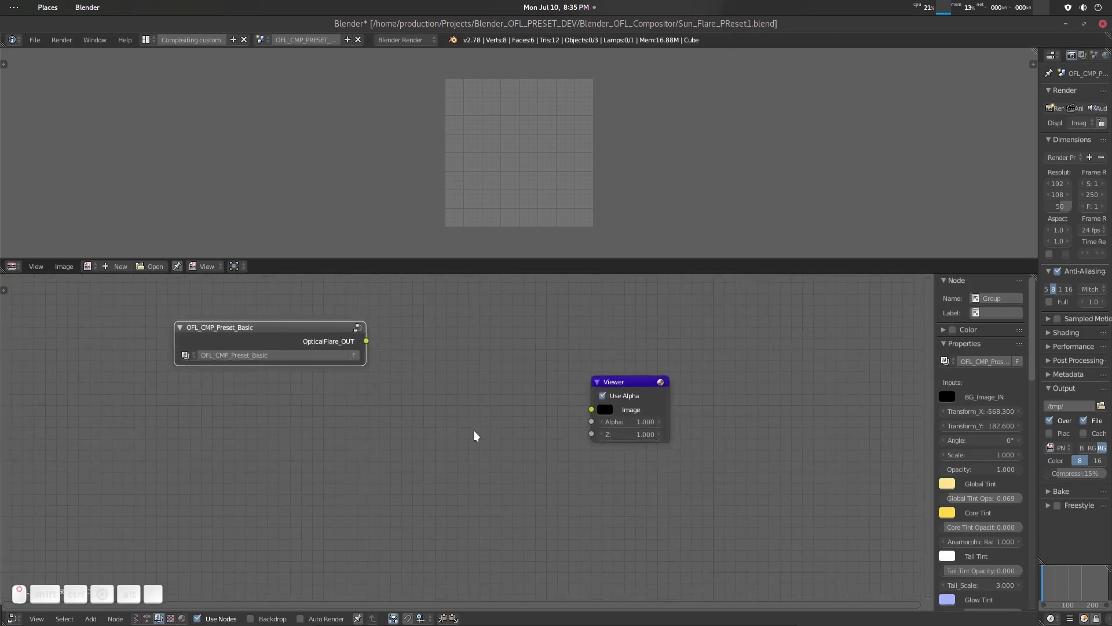
Connect the OFL_CMP_Preset_Basic group node to the Viewer and display the Viewer Node image in the image editor.
ctrl+shift+click(298, 331)
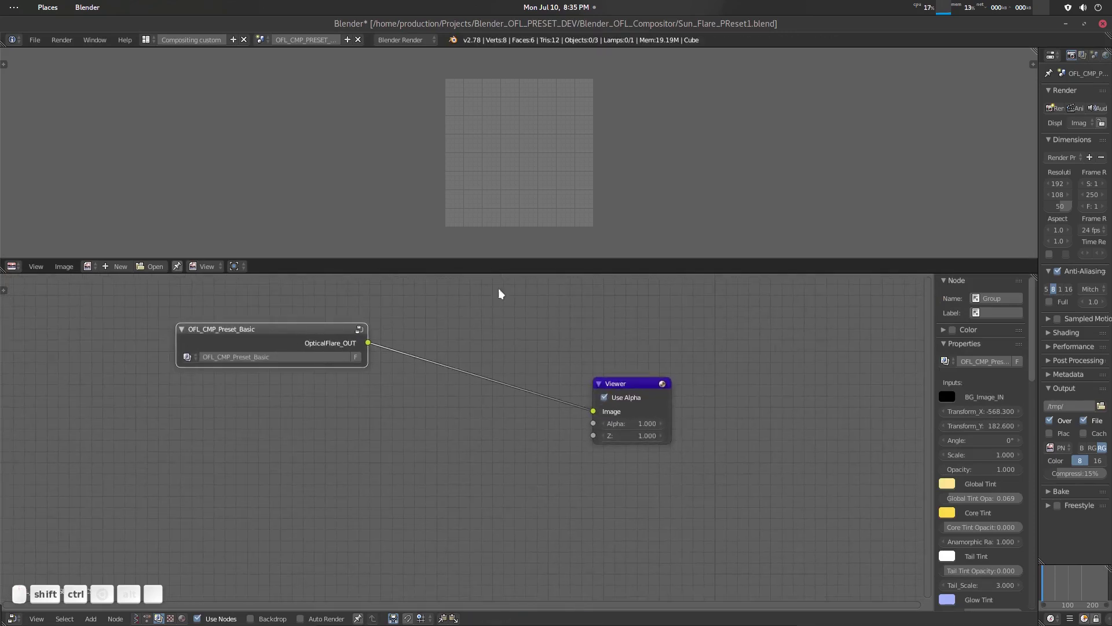
click(88, 266)
text(v)
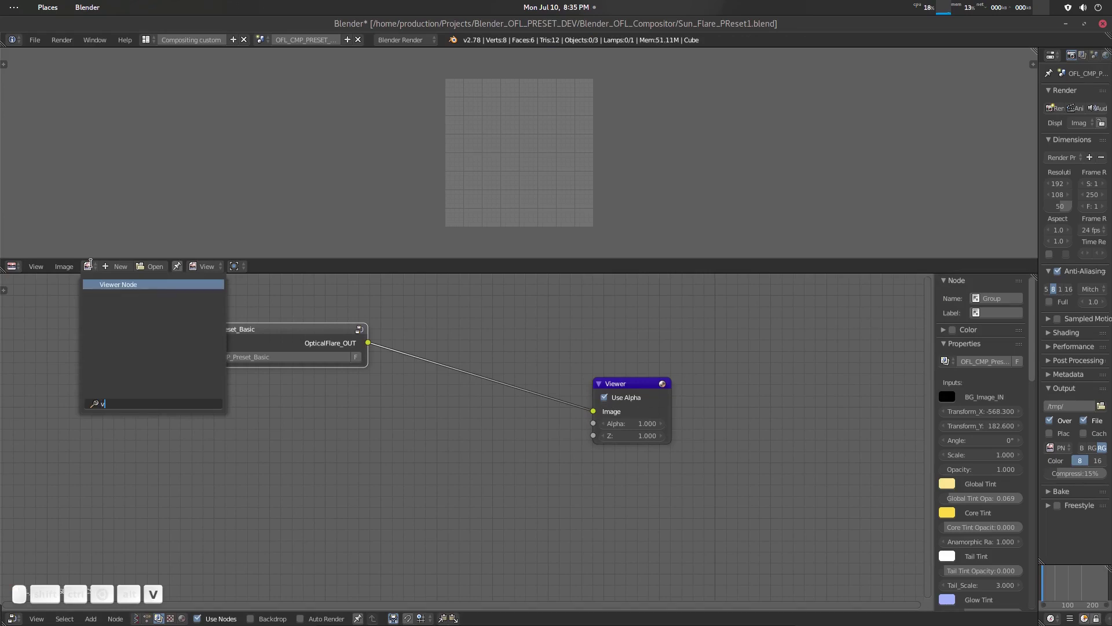
key(Return)
Reveal the hidden input sockets of the OFL_CMP_Preset_Basic group node.
click(329, 325)
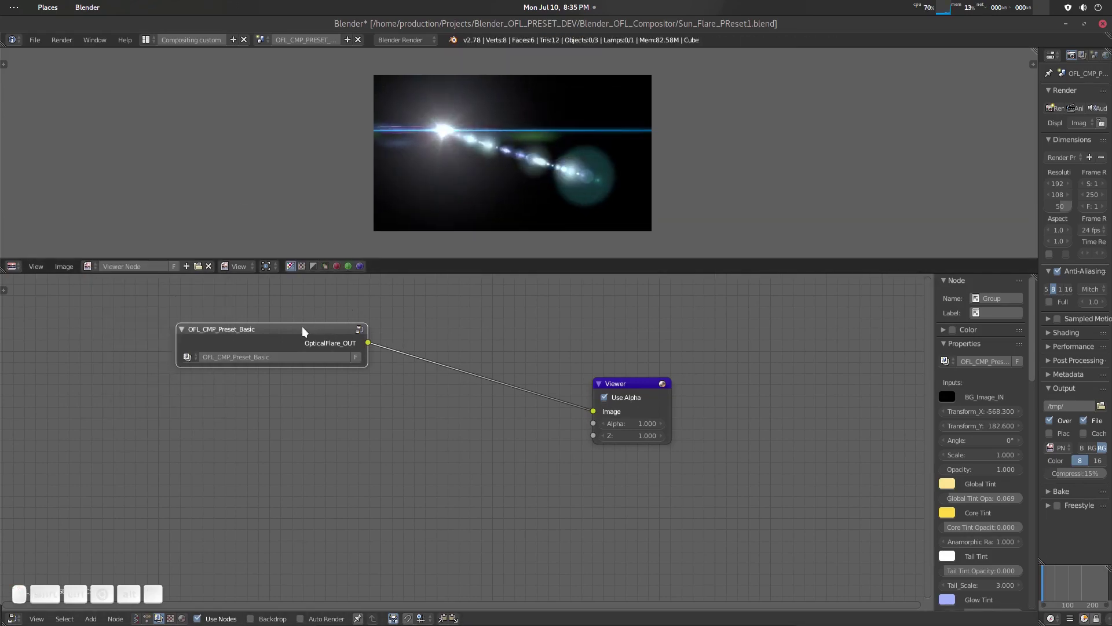
key(h)
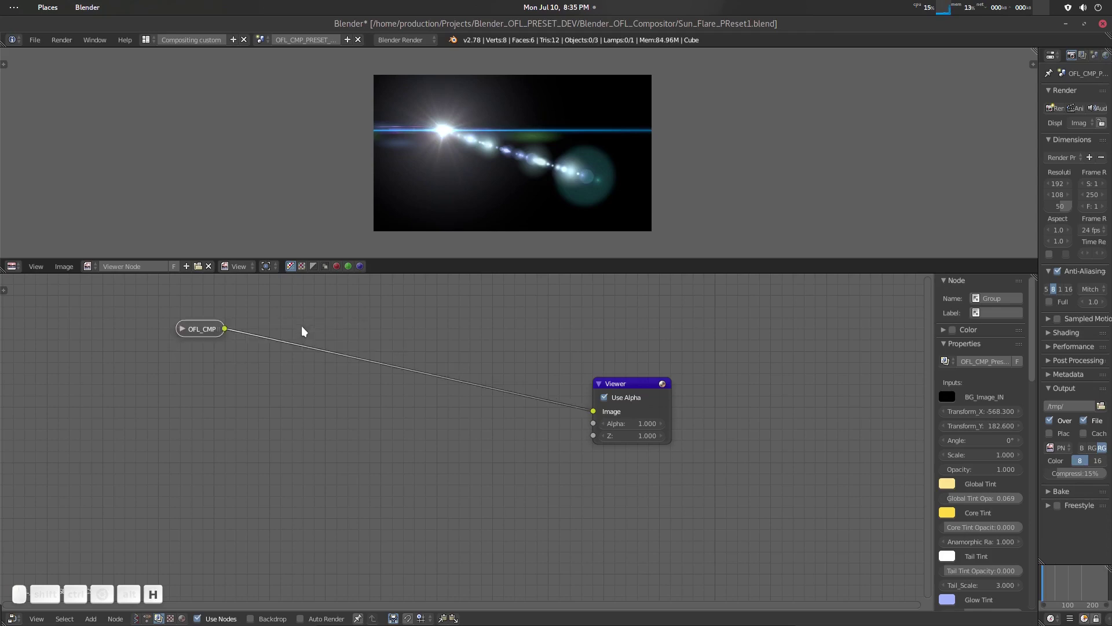
key(h)
key(ctrl+h)
Look through the flare parameters on the OFL_CMP_Preset_Basic node, from the transform and tints down to the caustic iris settings.
scroll(432, 392, down, 2)
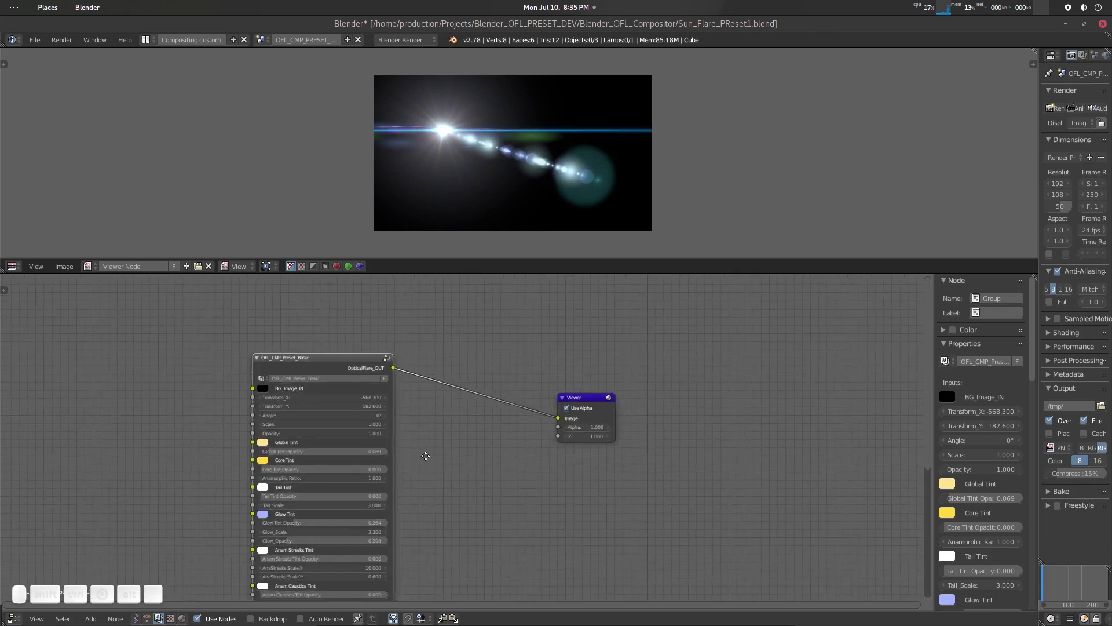
scroll(443, 401, up, 1)
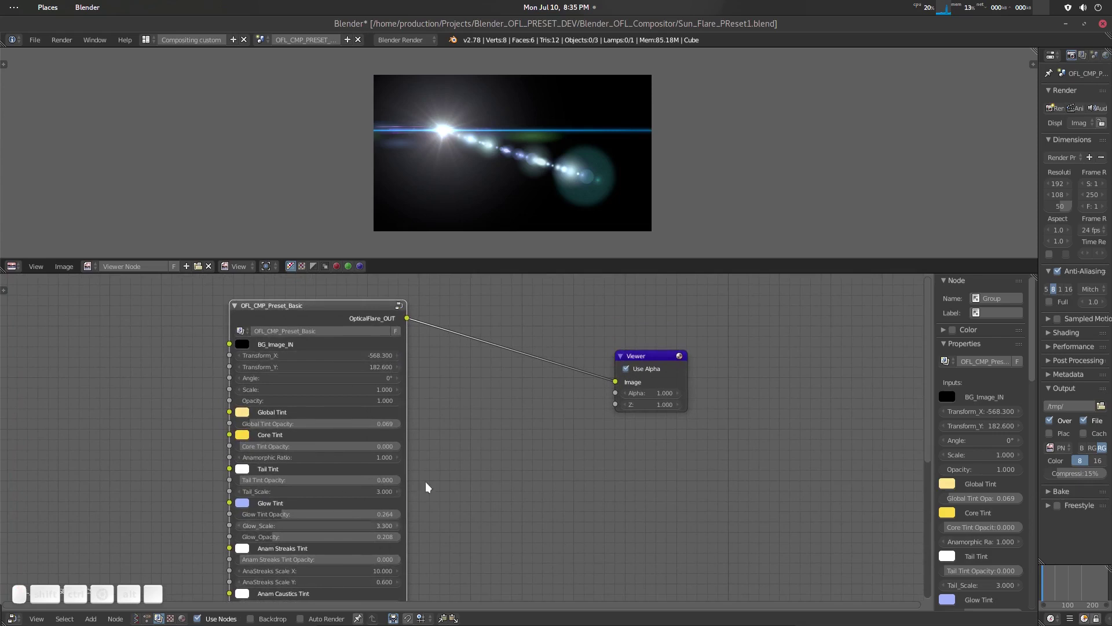
middle_drag(427, 486, 510, 342)
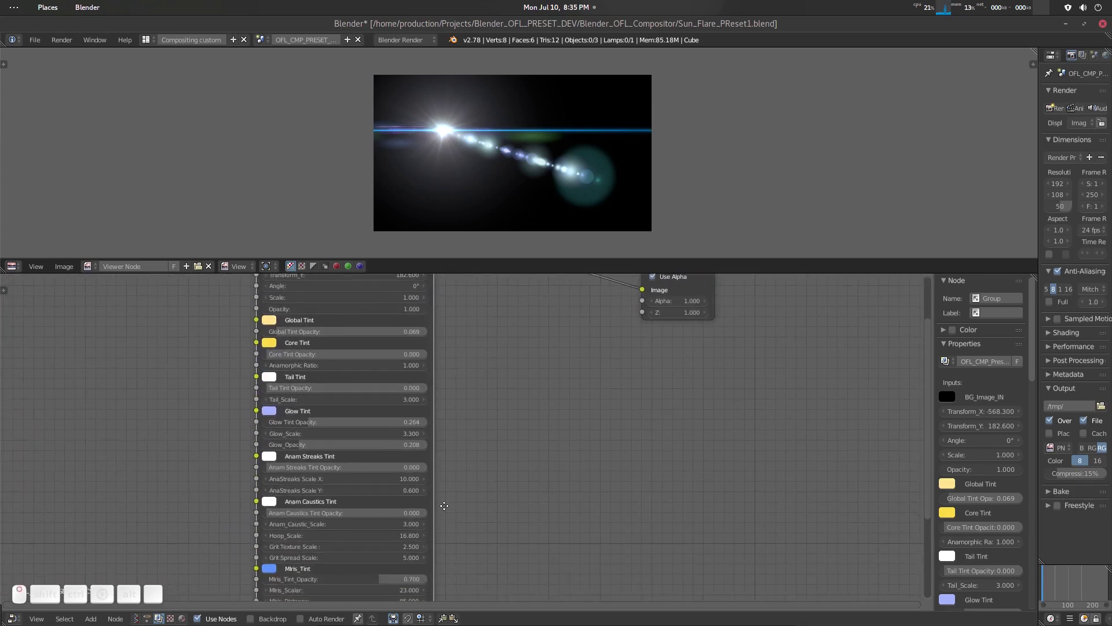
middle_drag(445, 506, 398, 439)
middle_drag(469, 541, 417, 427)
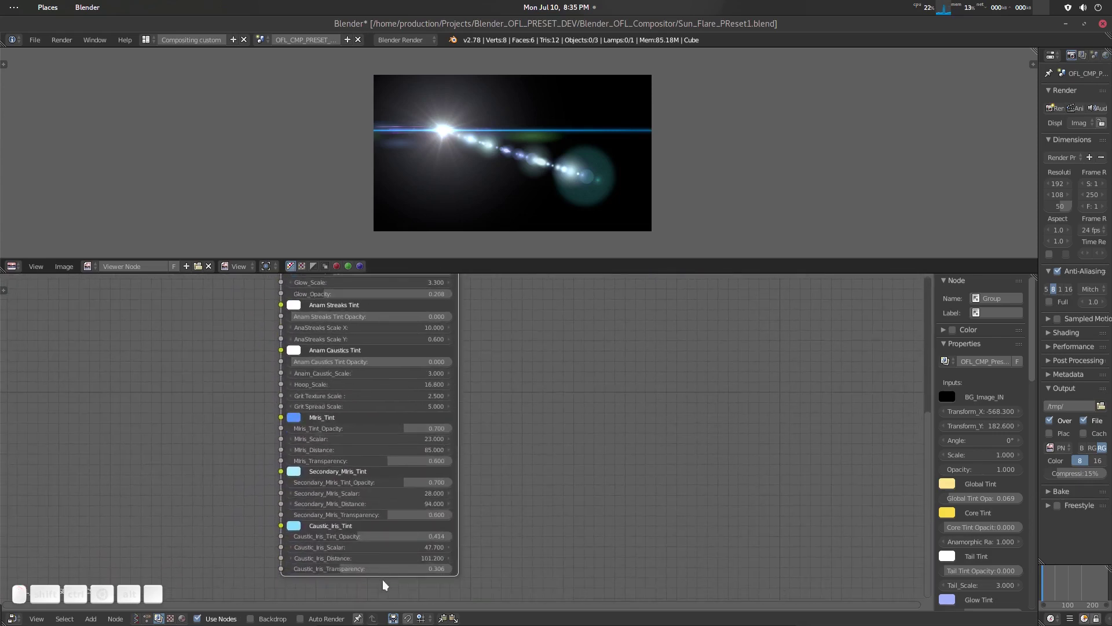
shift+scroll(521, 408, up, 3)
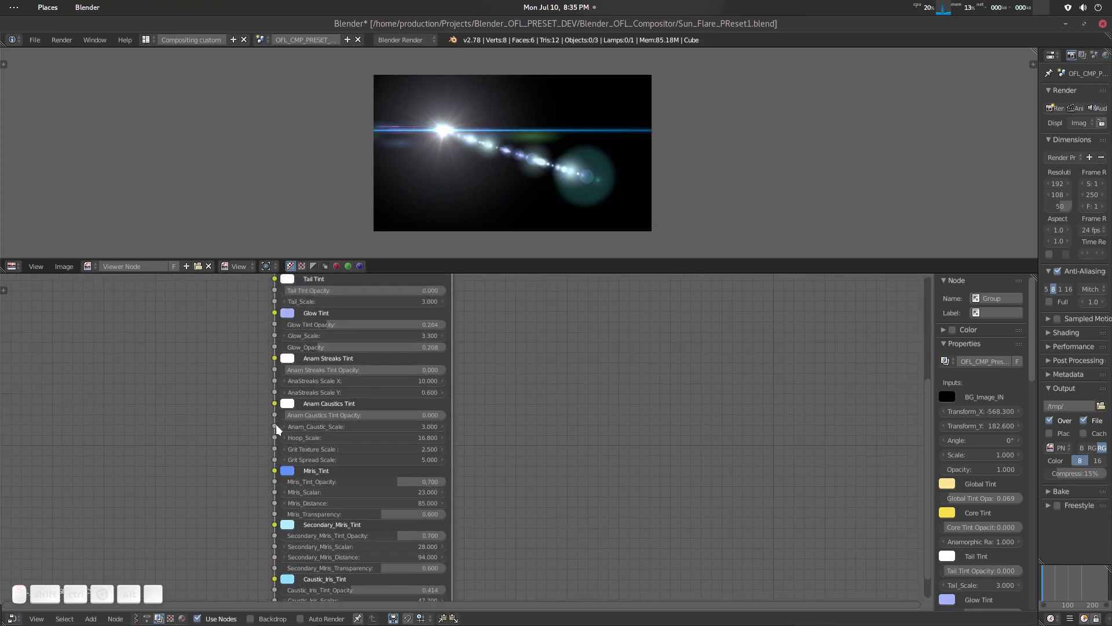
shift+scroll(244, 340, up, 3)
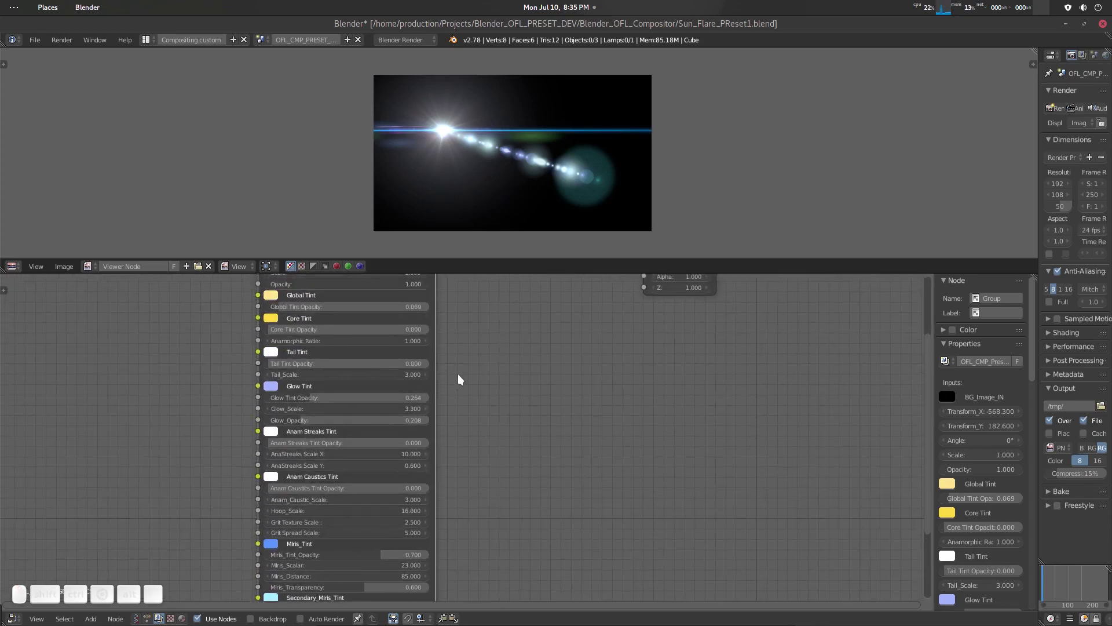
shift+scroll(457, 380, up, 3)
shift+scroll(459, 363, up, 3)
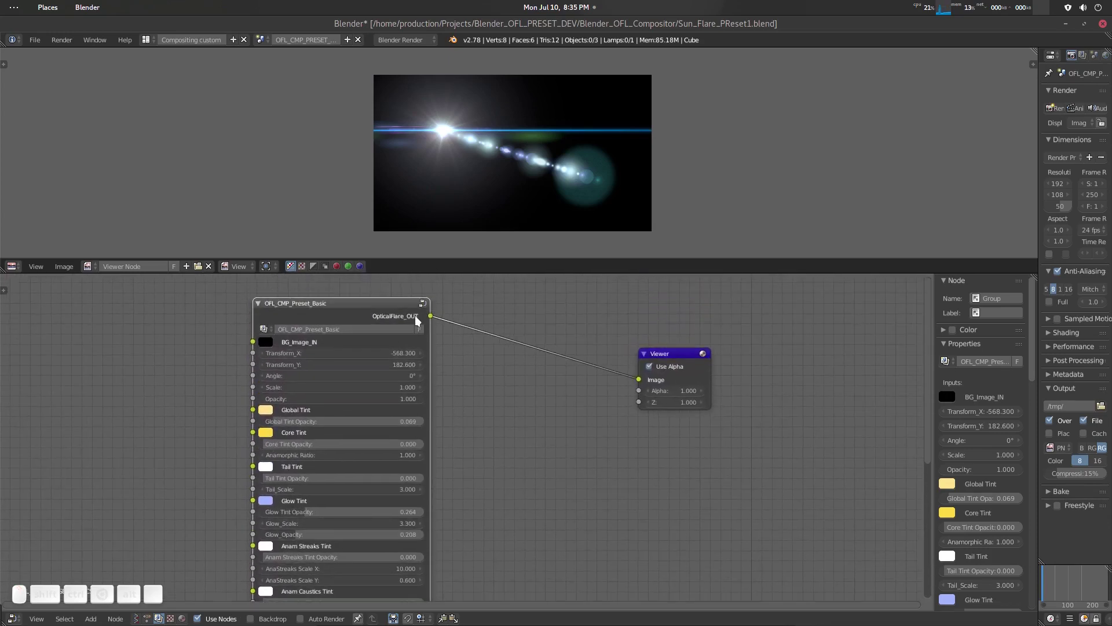
mouse_move(415, 315)
mouse_down()
mouse_move(388, 314)
mouse_move(401, 304)
mouse_up()
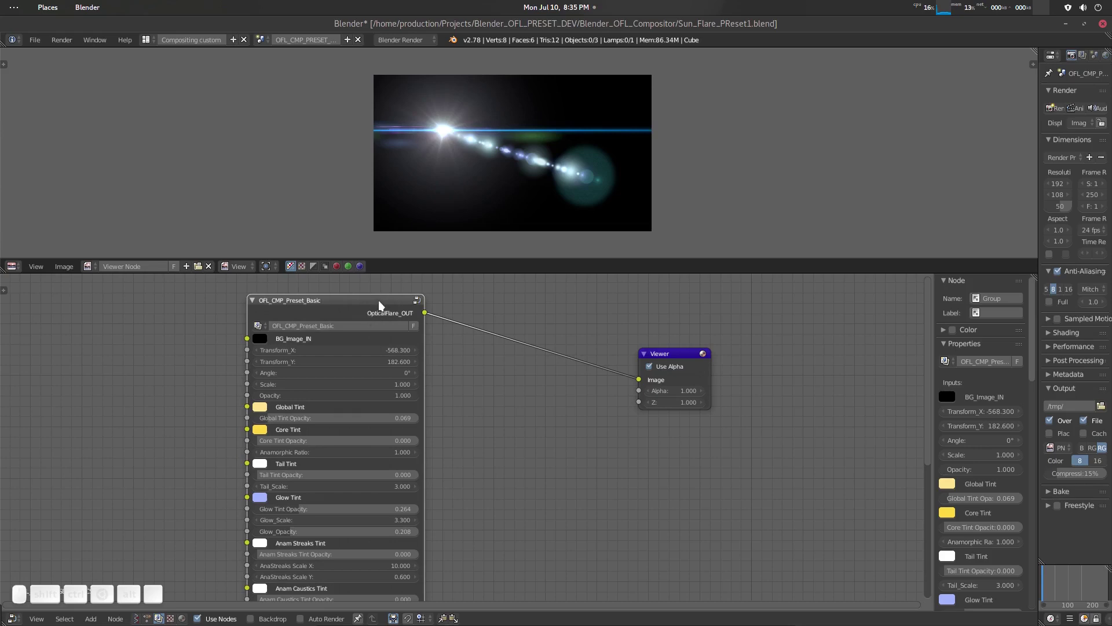
click(454, 359)
click(370, 302)
key(ctrl)
Switch to the OFL_Sunflare_Preset scene and link its OFL_CMP_Preset_Basic group node to a new Viewer placed further away.
click(261, 39)
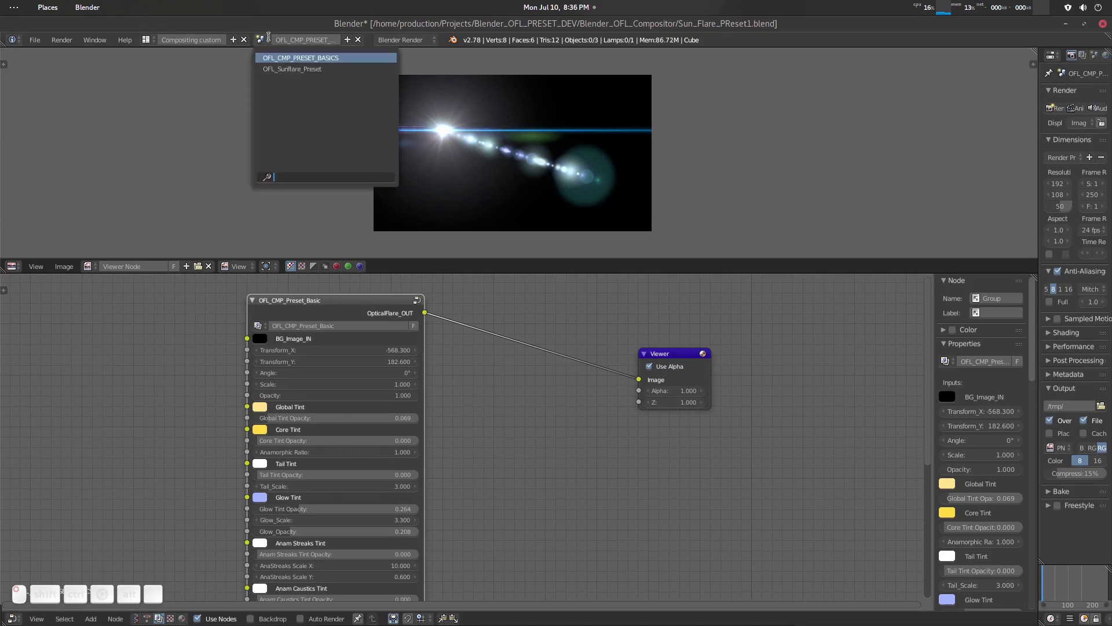
click(295, 69)
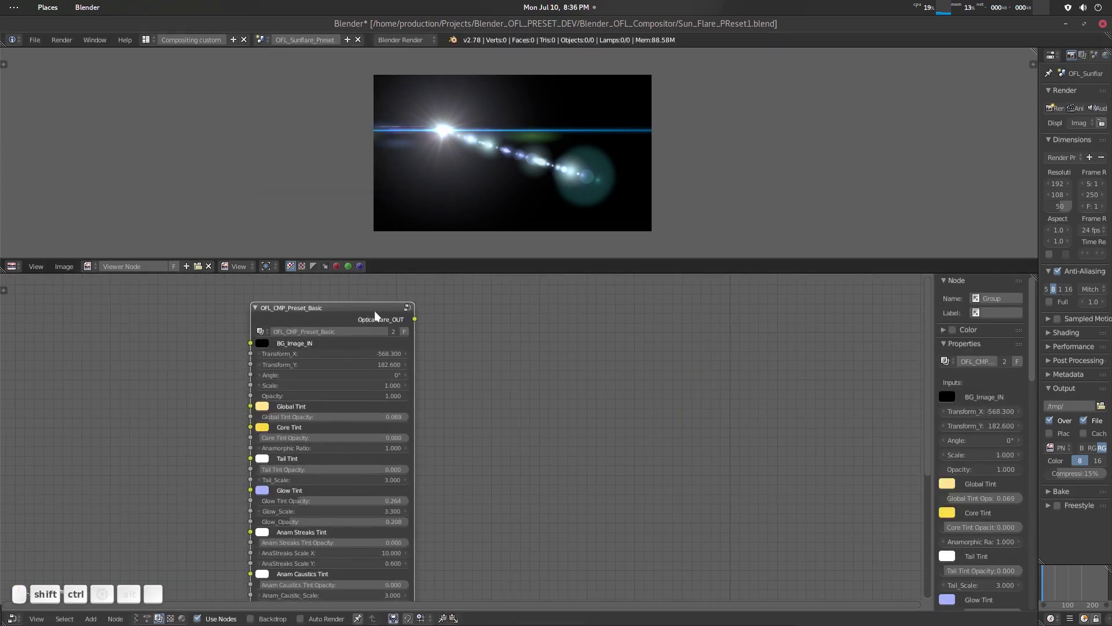
ctrl+shift+click(374, 310)
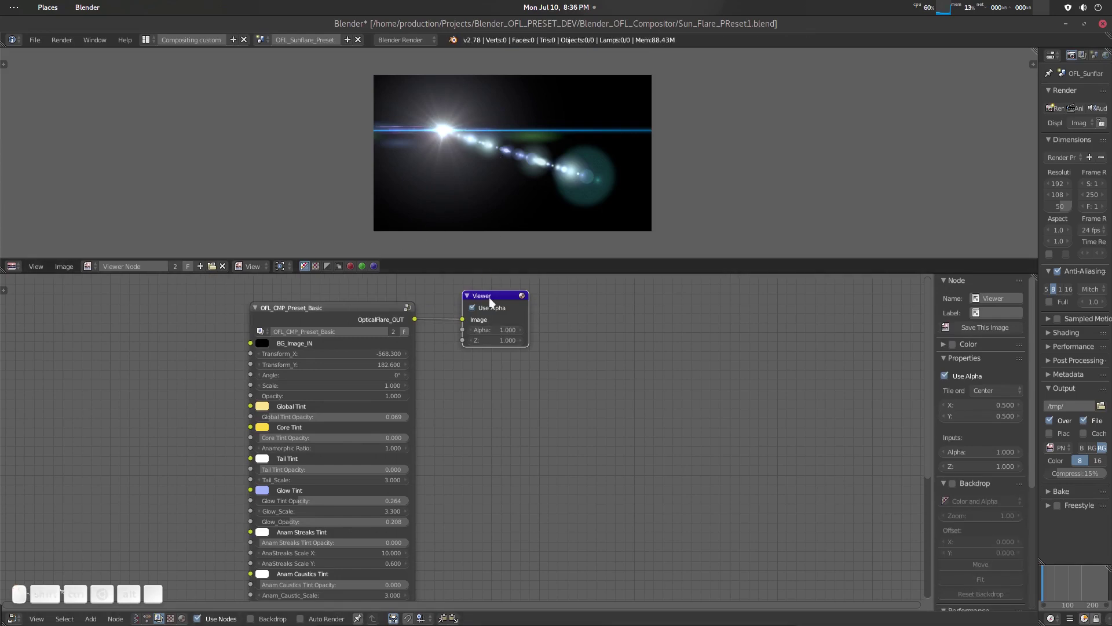
drag(489, 297, 636, 345)
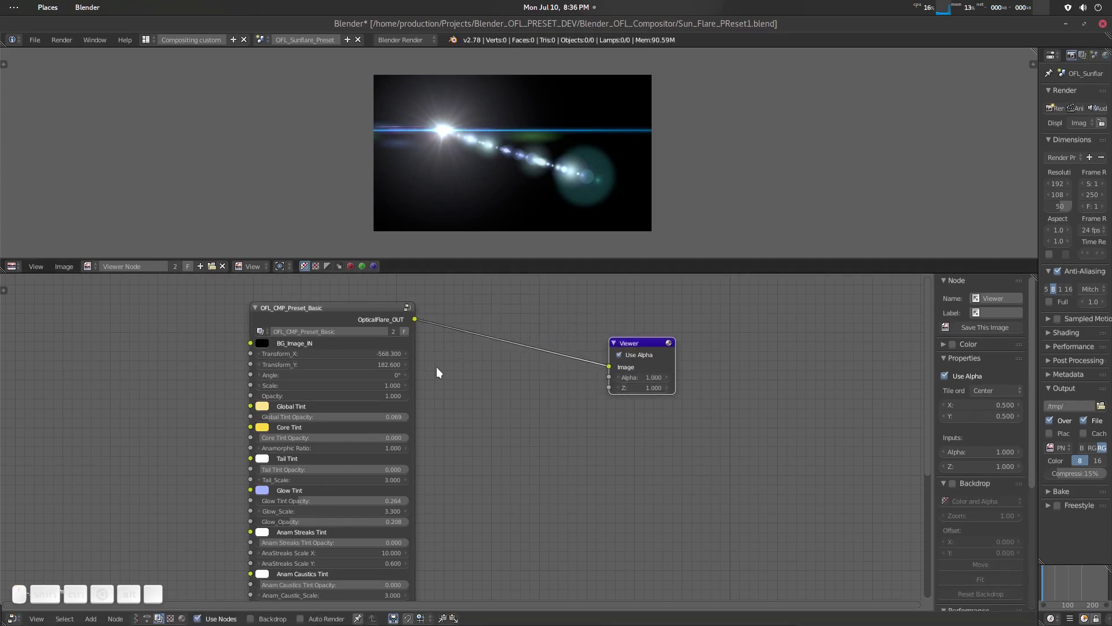
Make the OFL_CMP_Preset_Basic node group a single-user copy in the sun flare scene.
scroll(437, 367, up, 2)
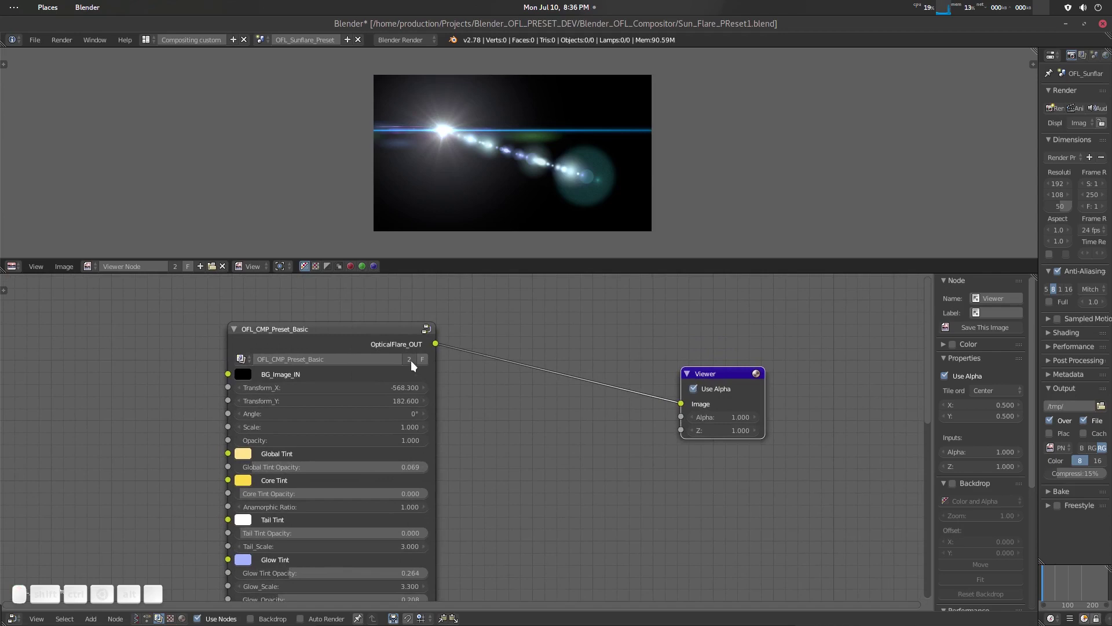
click(410, 359)
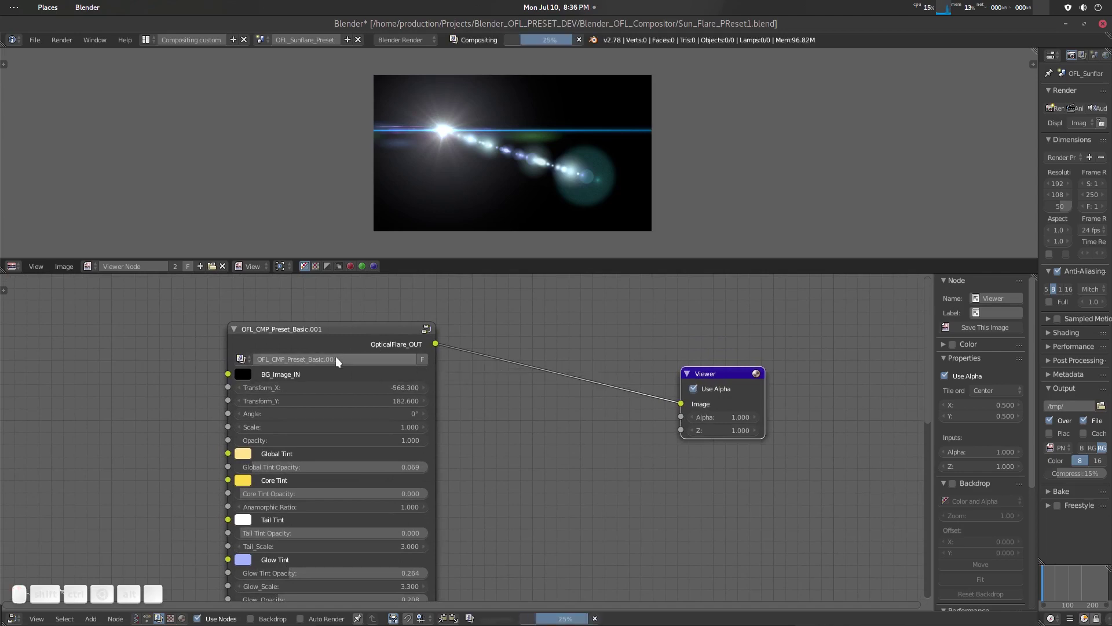
drag(342, 335, 363, 322)
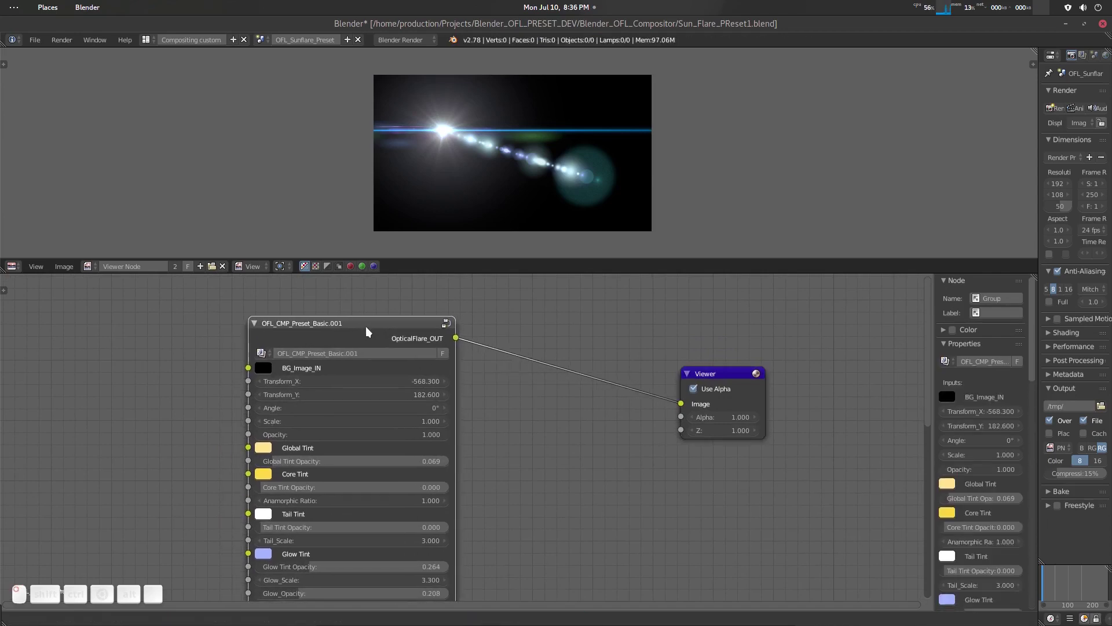
Switch to the OFL_CMP_PRESET_BASICS scene and delete it from the file.
click(260, 40)
click(349, 59)
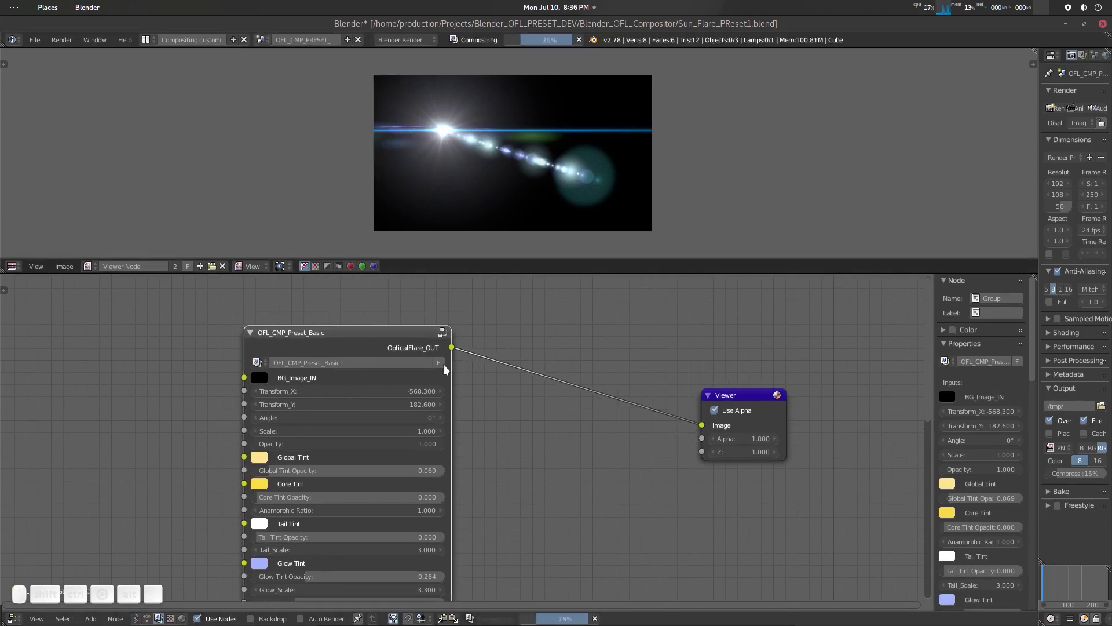
click(359, 40)
middle_drag(481, 367, 458, 358)
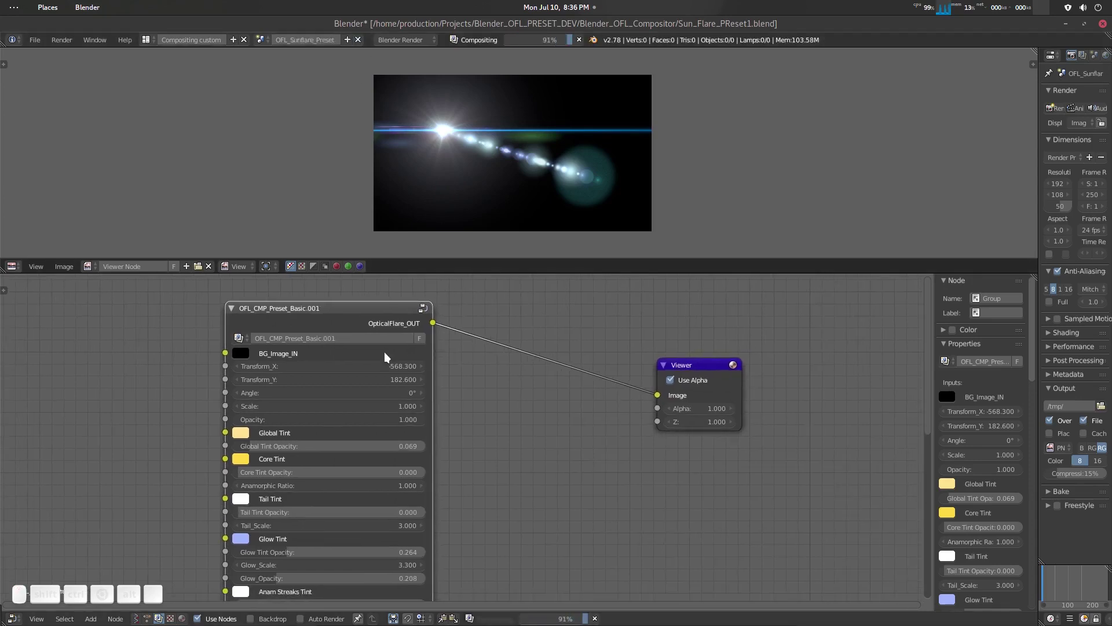
Rename the copied node group as OFL_CMP_Preset_Sun.
click(354, 337)
click(365, 336)
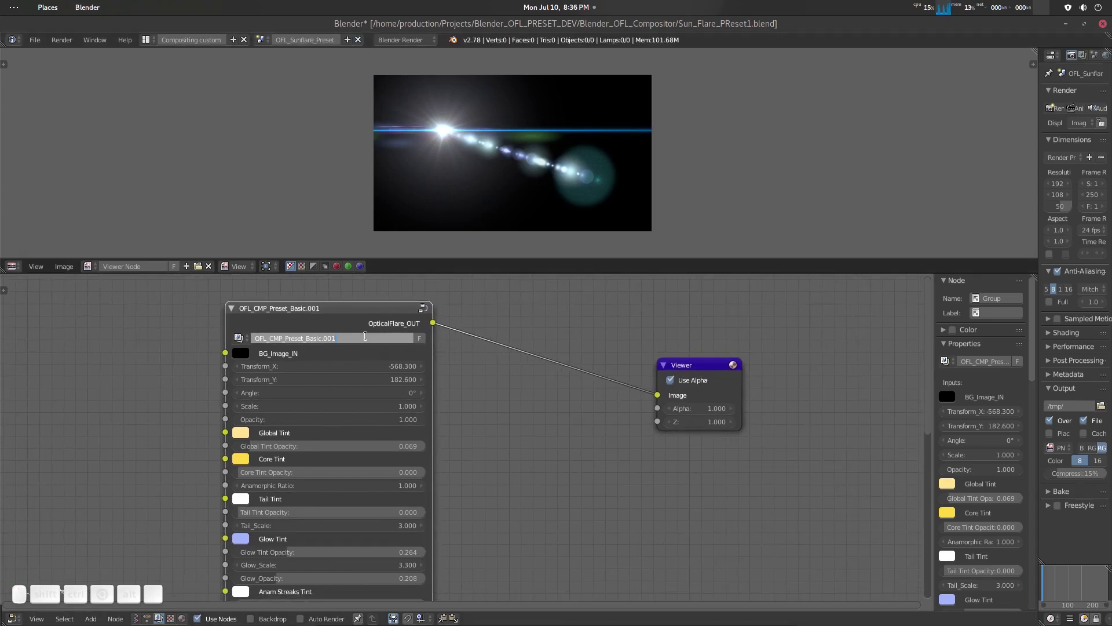
key(BackSpace)
key(BackSpace)
key(BackSpace)
text(Sun)
key(Return)
Save the blend file, overwriting the existing Sun_Flare_PReset1.blend.
ctrl+middle_drag(493, 400, 477, 432)
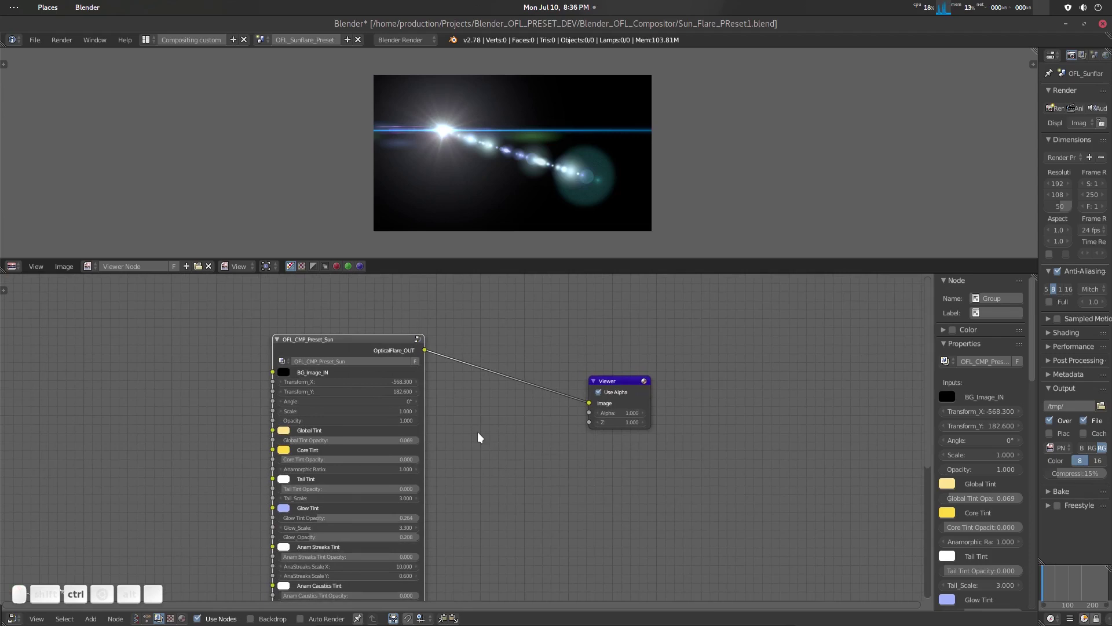
key(ctrl+s)
click(478, 432)
middle_drag(506, 440, 499, 439)
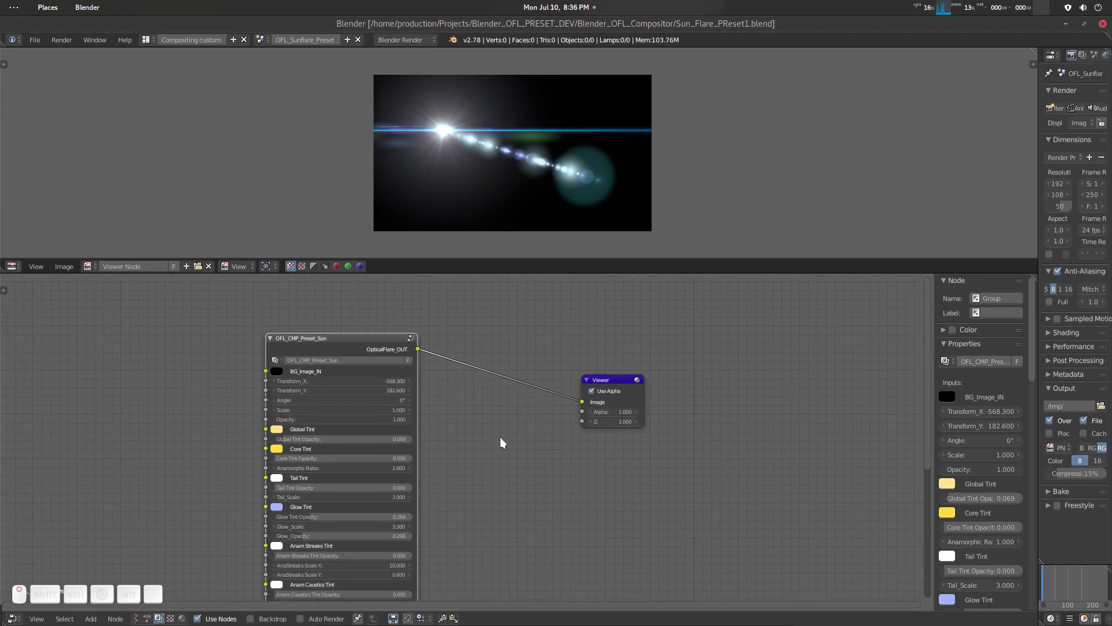
Cut the link between the OFL_CMP_Preset_Sun node and the Viewer, shift the Viewer slightly, and reconnect the two.
ctrl+drag(524, 360, 515, 408)
drag(624, 381, 654, 388)
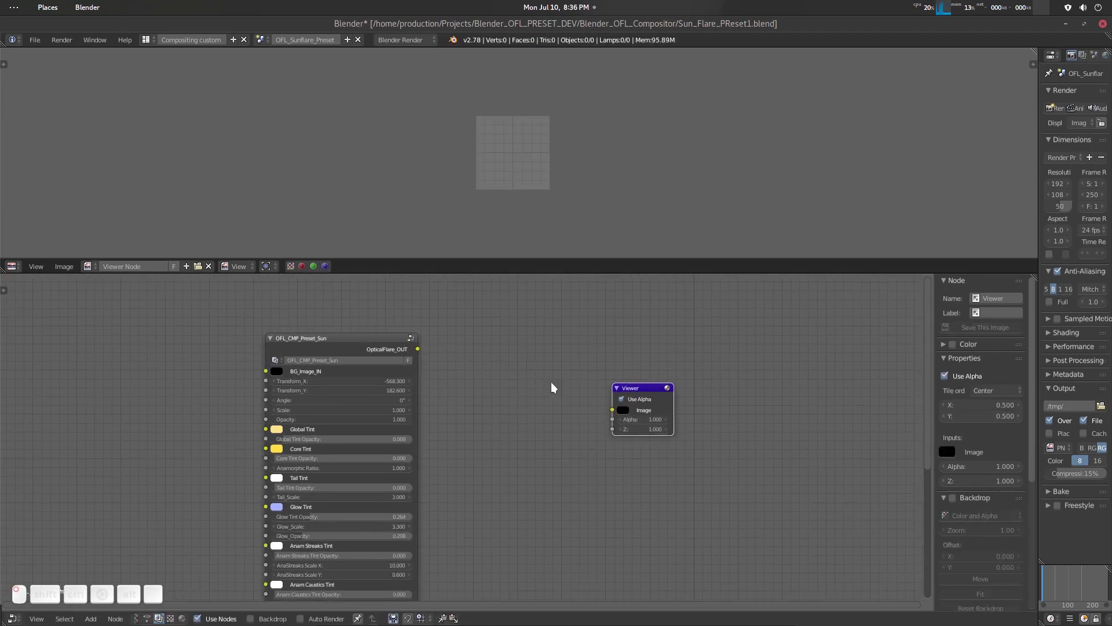
ctrl+shift+click(375, 337)
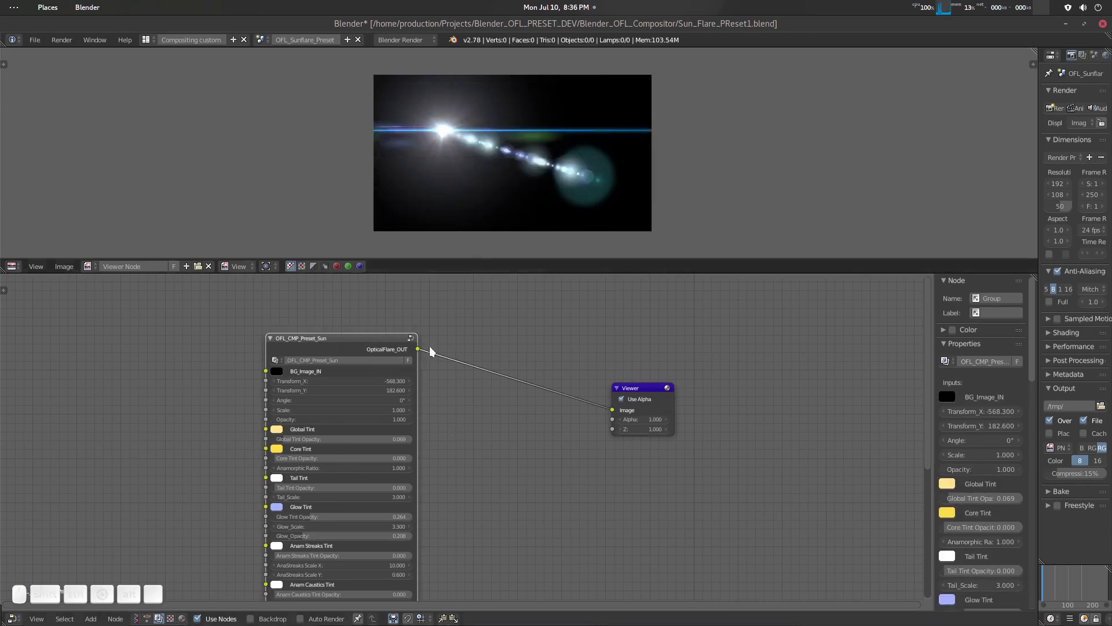
scroll(425, 385, up, 1)
middle_drag(425, 384, 452, 406)
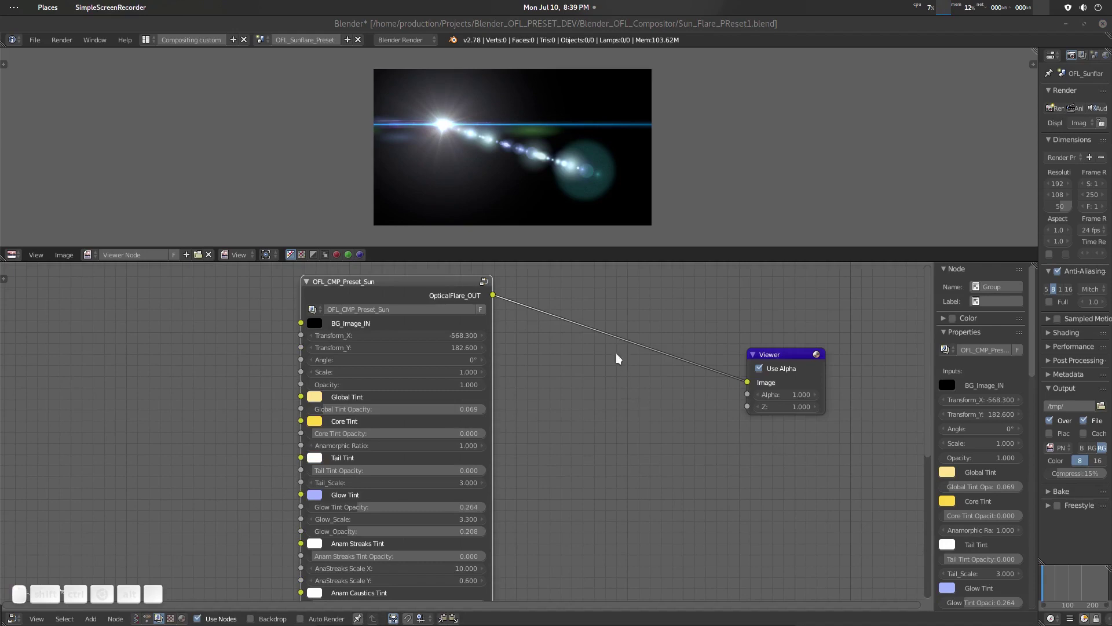
middle_drag(574, 358, 580, 376)
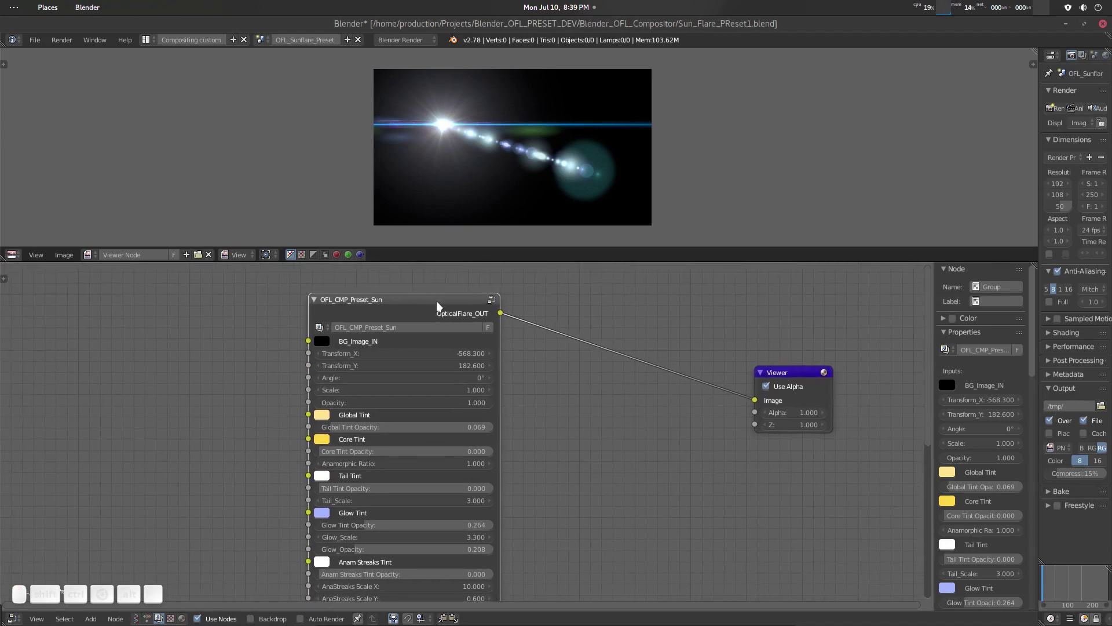
drag(437, 306, 446, 312)
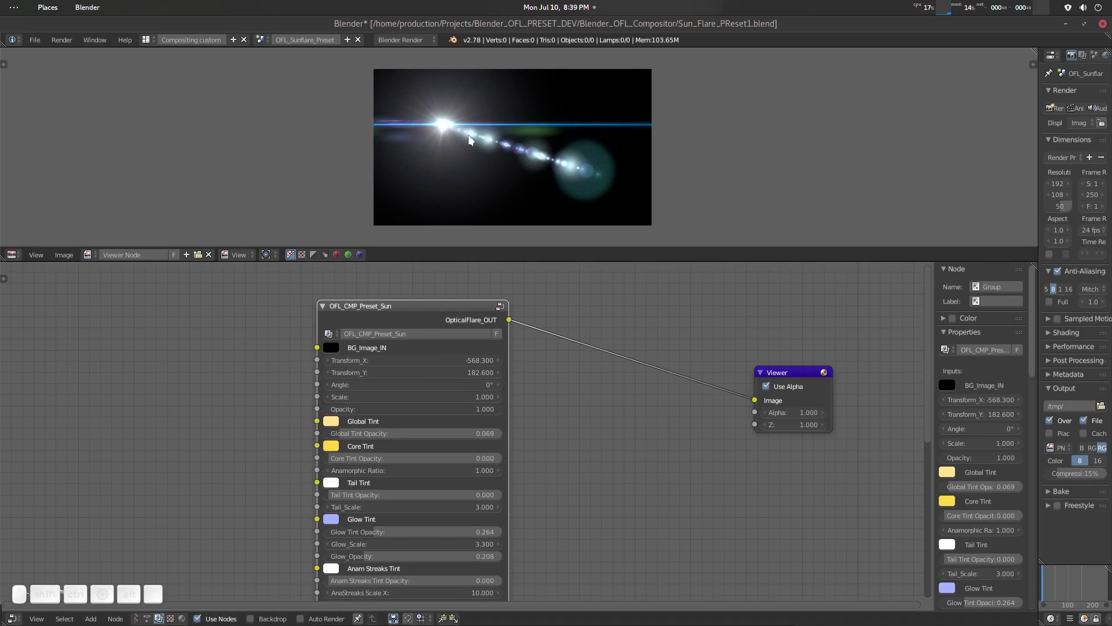
scroll(591, 455, down, 3)
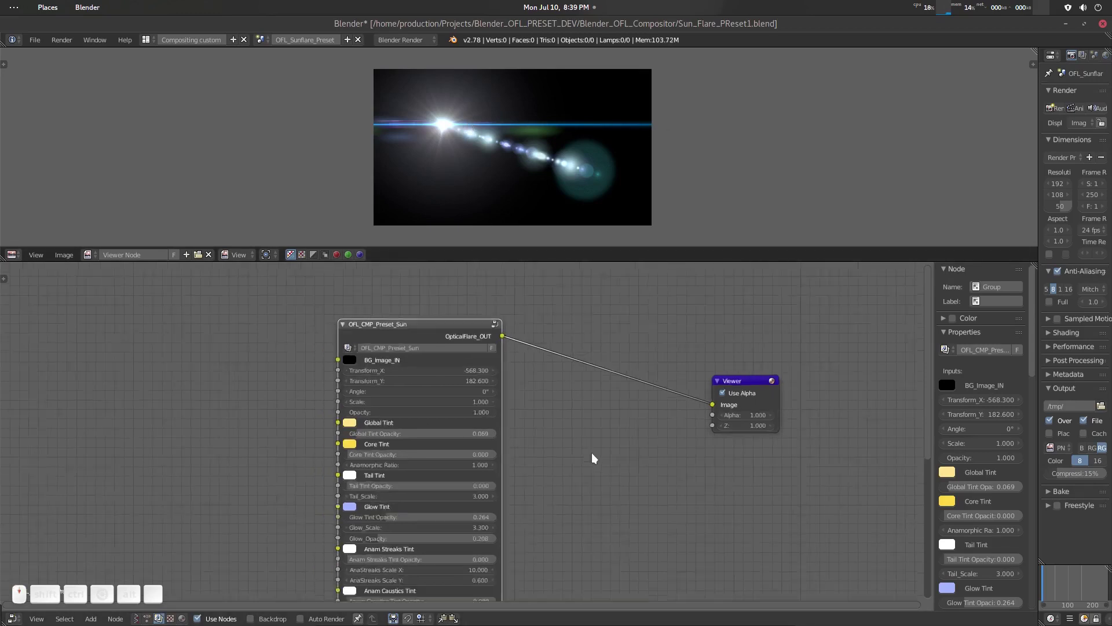
scroll(568, 457, up, 3)
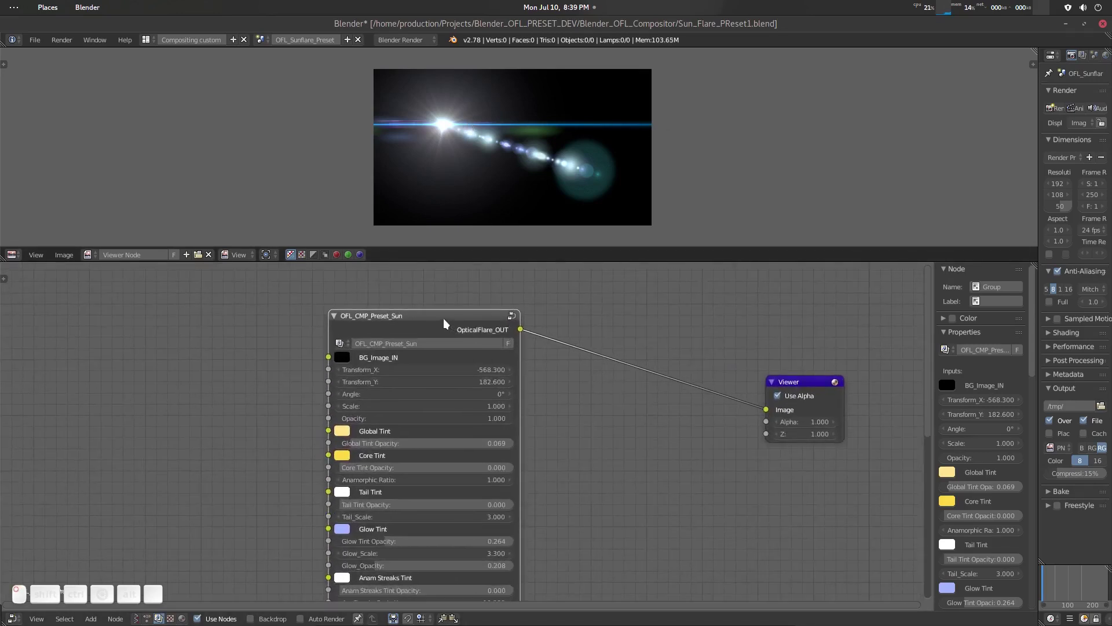
Open the OFL_CMP_Preset_Sun node group for editing and bring its whole element editor frame into view.
key(Tab)
scroll(498, 387, down, 4)
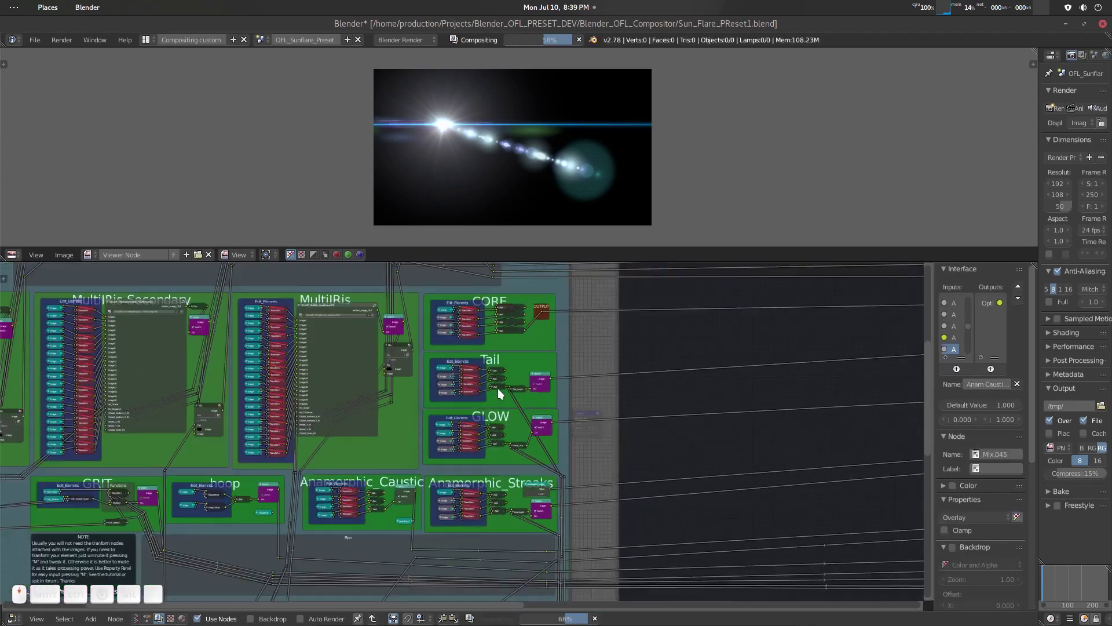
scroll(498, 388, down, 4)
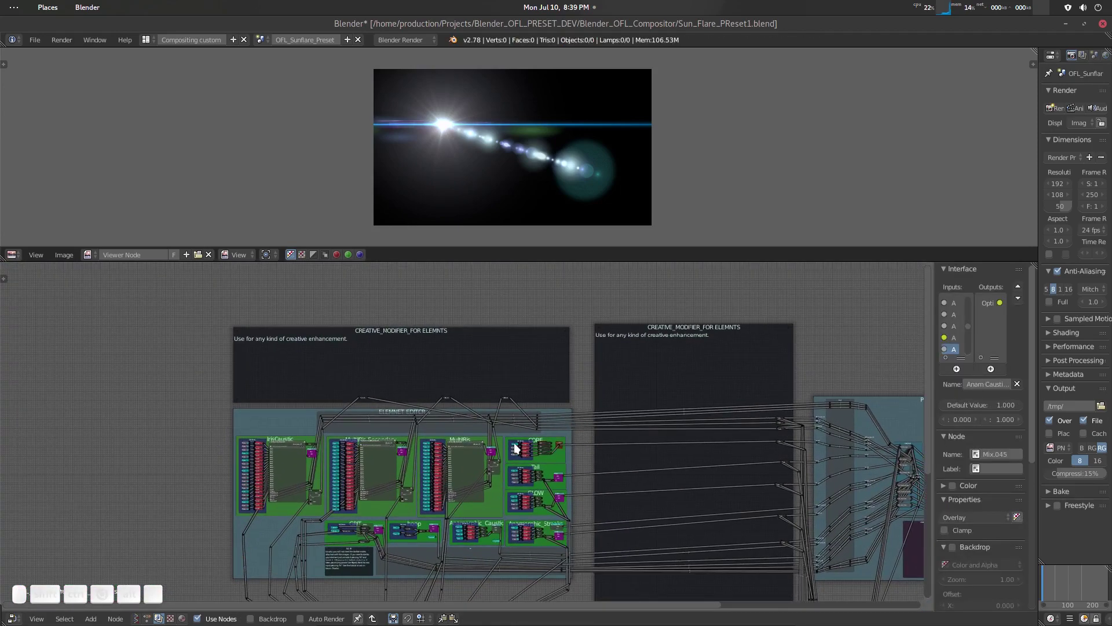
Disable the Switch nodes of the MultiIRis Secondary and MultiIRis elements.
scroll(513, 443, up, 5)
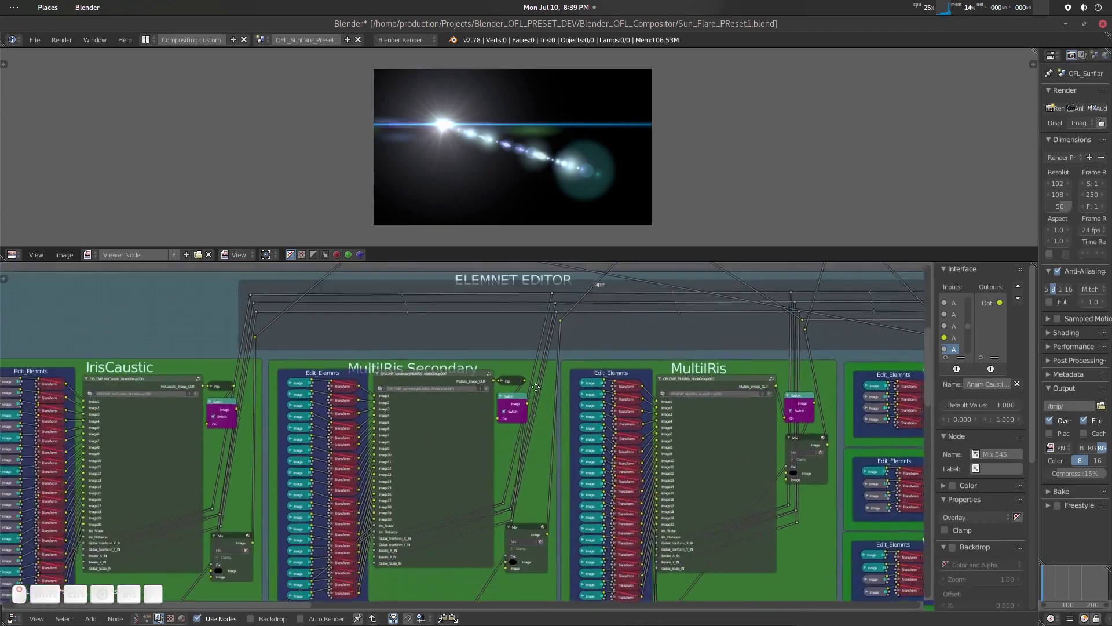
middle_drag(536, 387, 690, 308)
scroll(524, 378, up, 5)
middle_drag(601, 356, 500, 475)
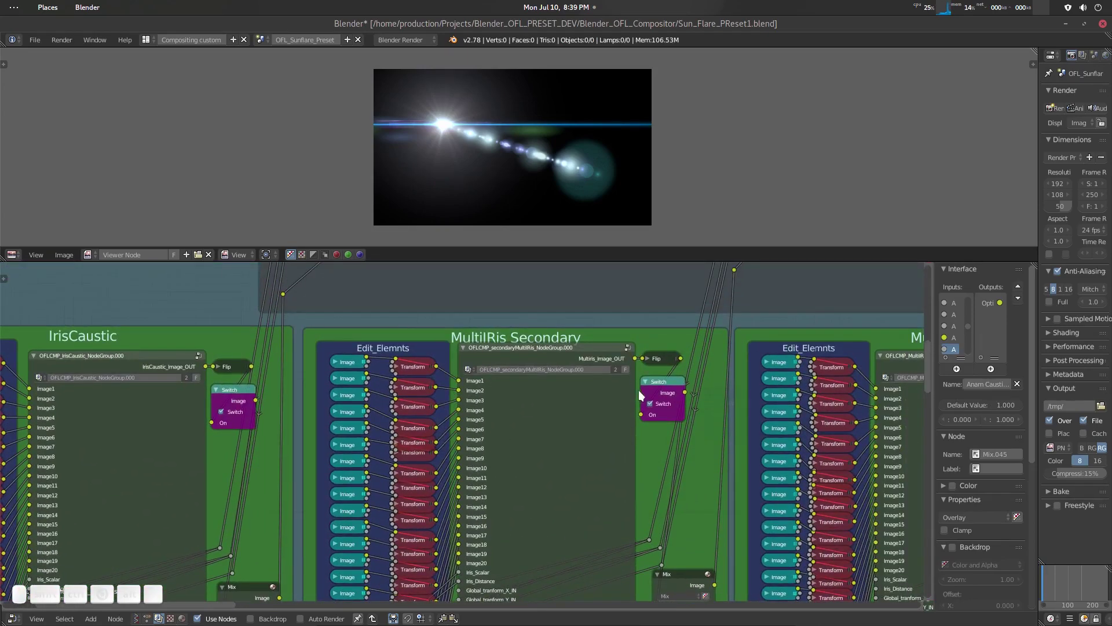
click(656, 404)
middle_drag(707, 463, 367, 449)
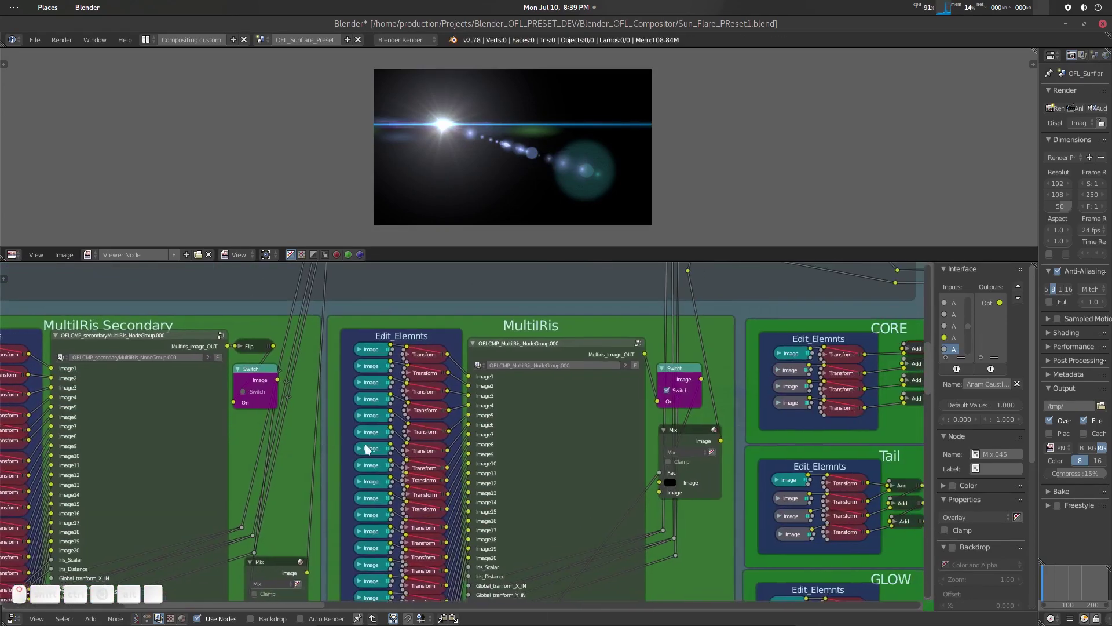
click(669, 391)
Disable the Switch nodes of the Anamorphic_Streaks and Anamorphic_Caustic elements.
ctrl+scroll(279, 432, up, 15)
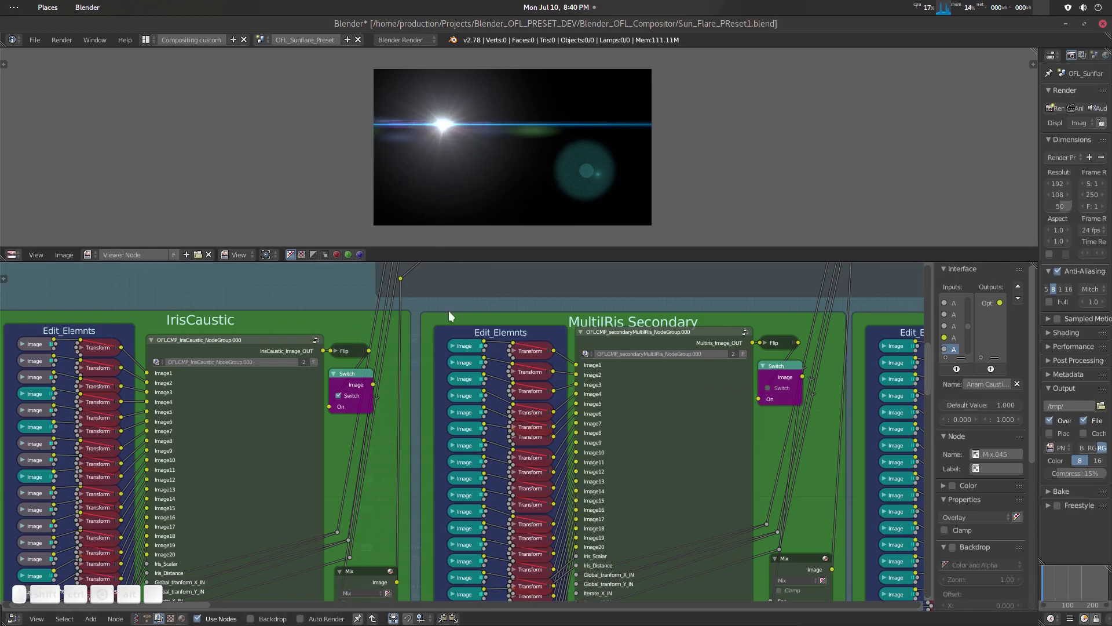
scroll(452, 348, down, 4)
middle_drag(536, 423, 553, 450)
scroll(645, 419, up, 2)
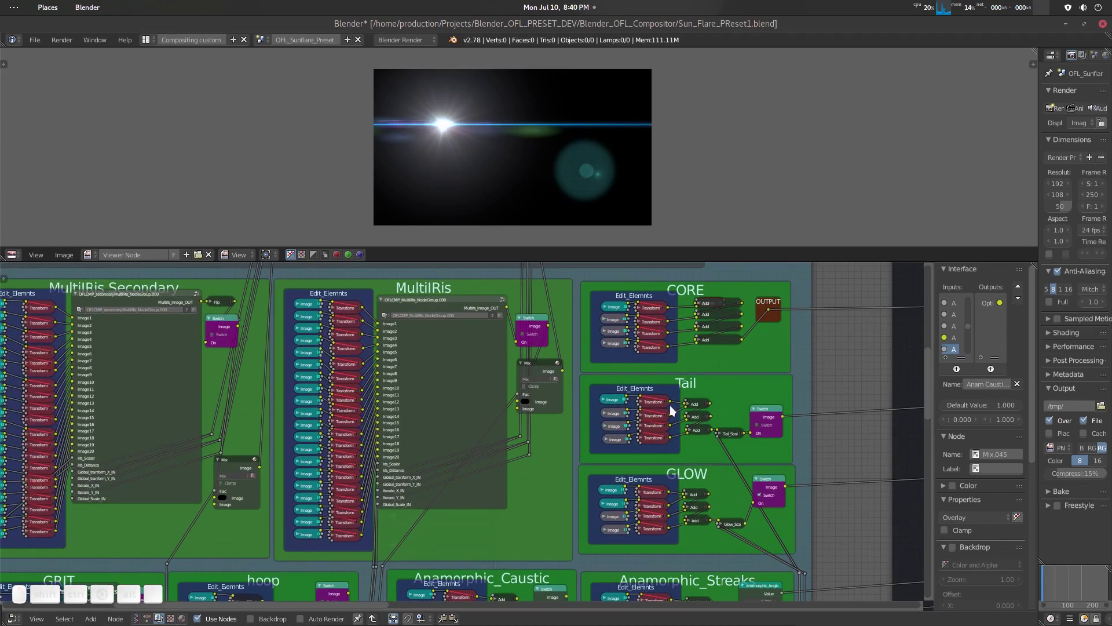
shift+scroll(730, 499, down, 2)
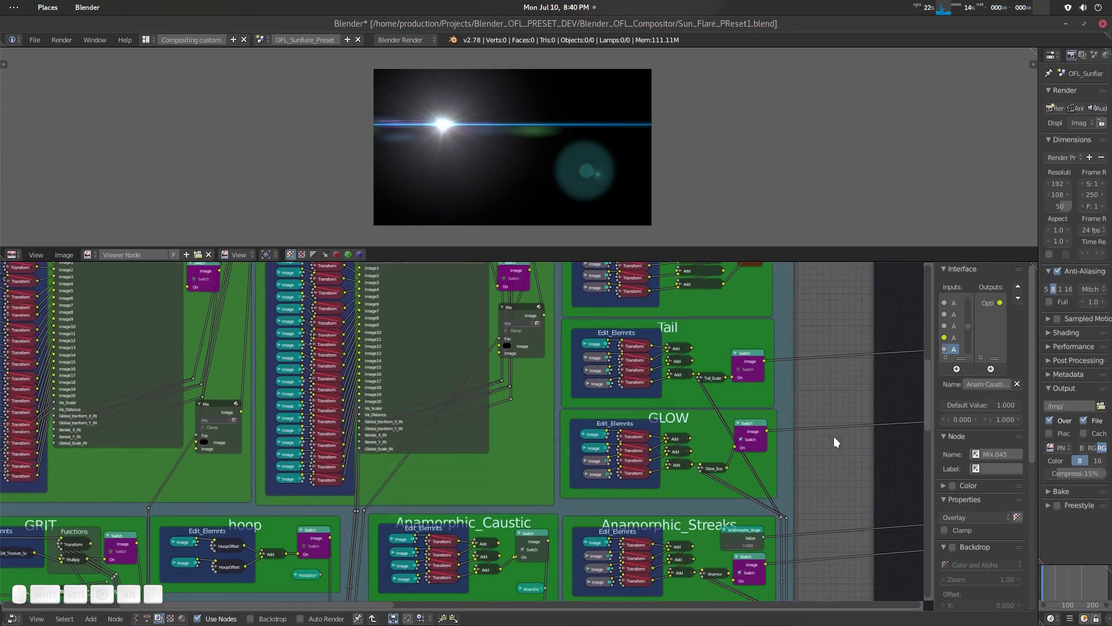
shift+scroll(690, 457, down, 4)
scroll(707, 471, up, 1)
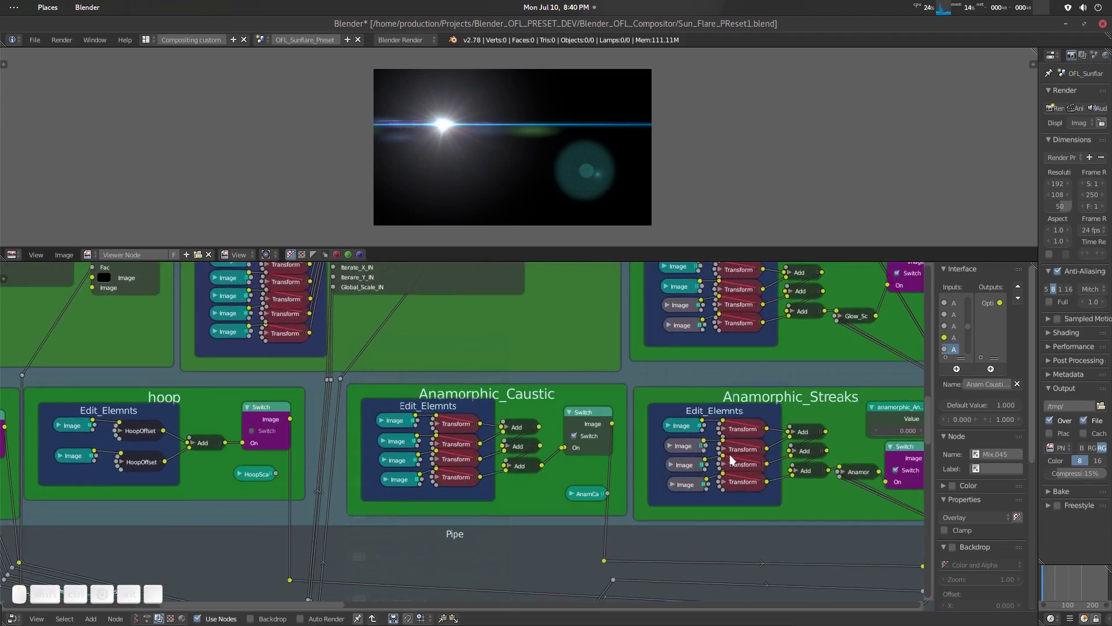
scroll(712, 458, up, 1)
click(836, 464)
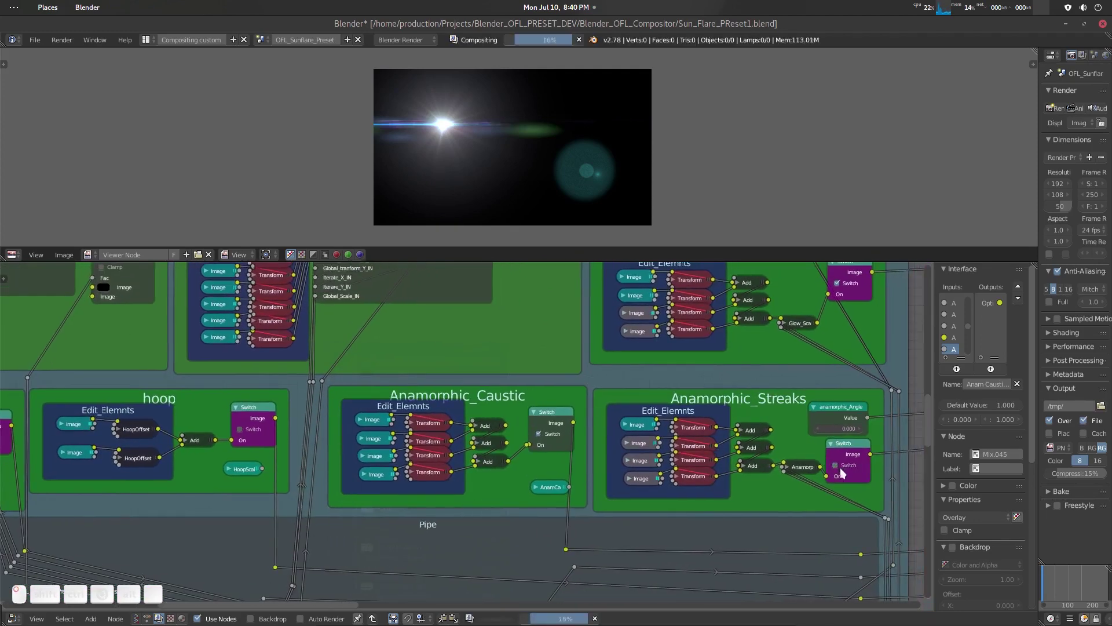
middle_drag(441, 414, 487, 422)
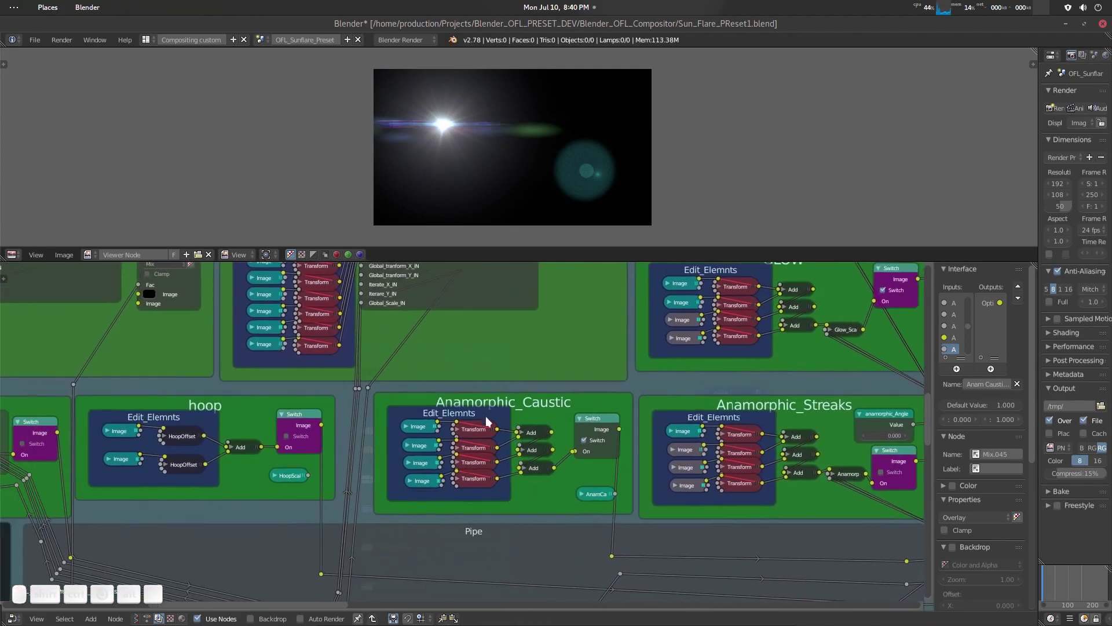
click(592, 441)
Enable the Switch node of the hoop element to add it to the flare.
middle_drag(317, 454, 566, 455)
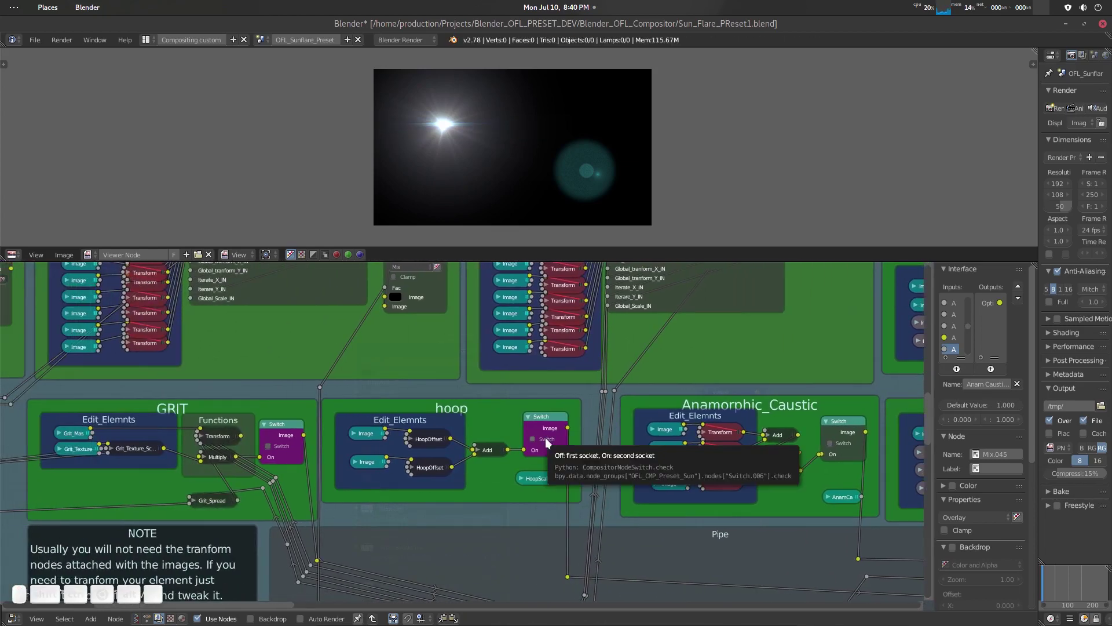
click(546, 439)
middle_drag(179, 418, 363, 427)
scroll(485, 503, down, 5)
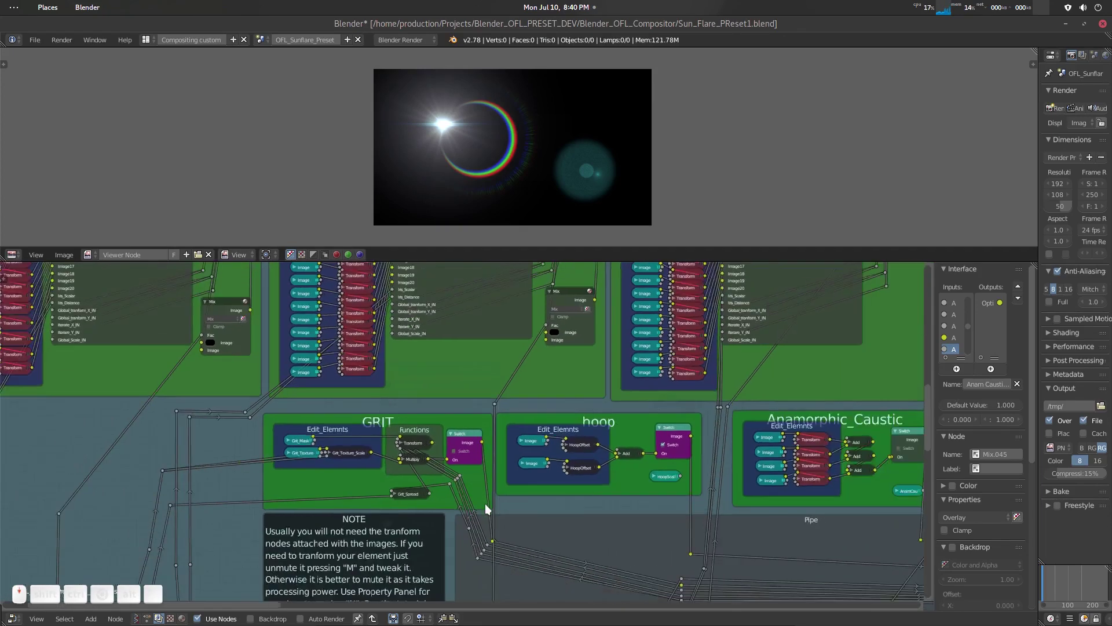
middle_drag(540, 484, 520, 522)
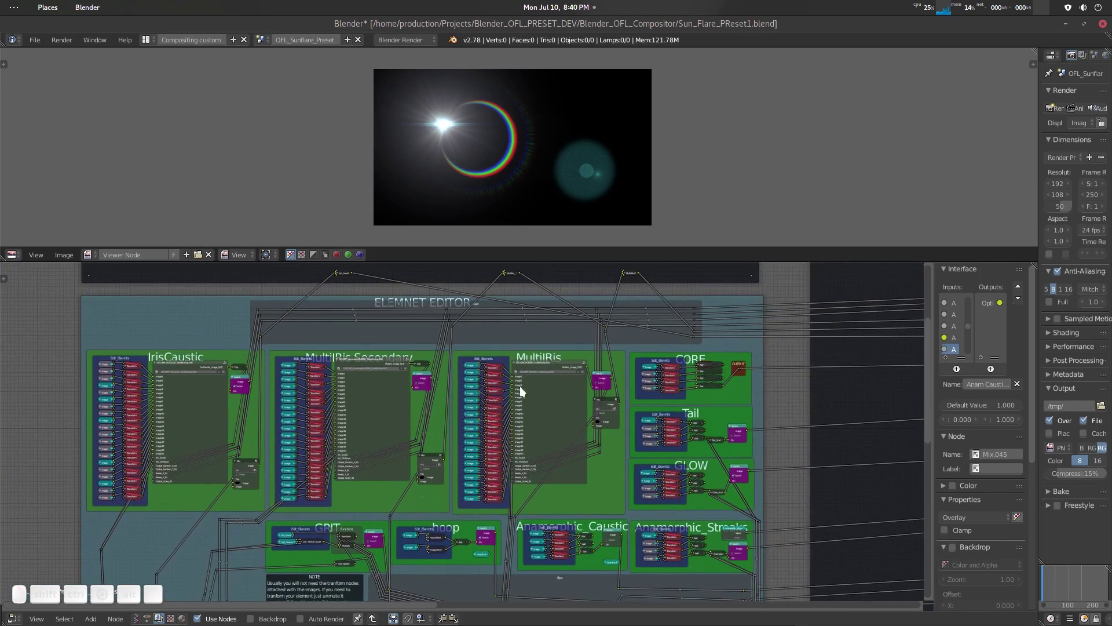
Leave the node group and set the OFL_CMP_Preset_Sun node's Global Tint Opacity to 0.442.
middle_drag(259, 424, 482, 432)
scroll(482, 433, up, 4)
scroll(483, 436, up, 2)
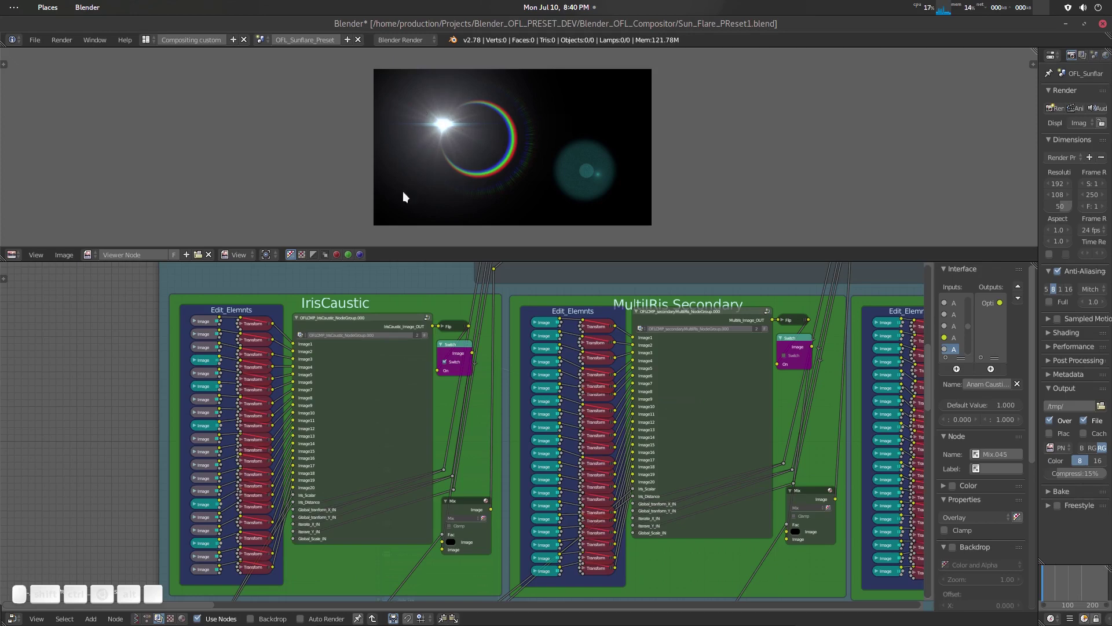
scroll(570, 410, down, 5)
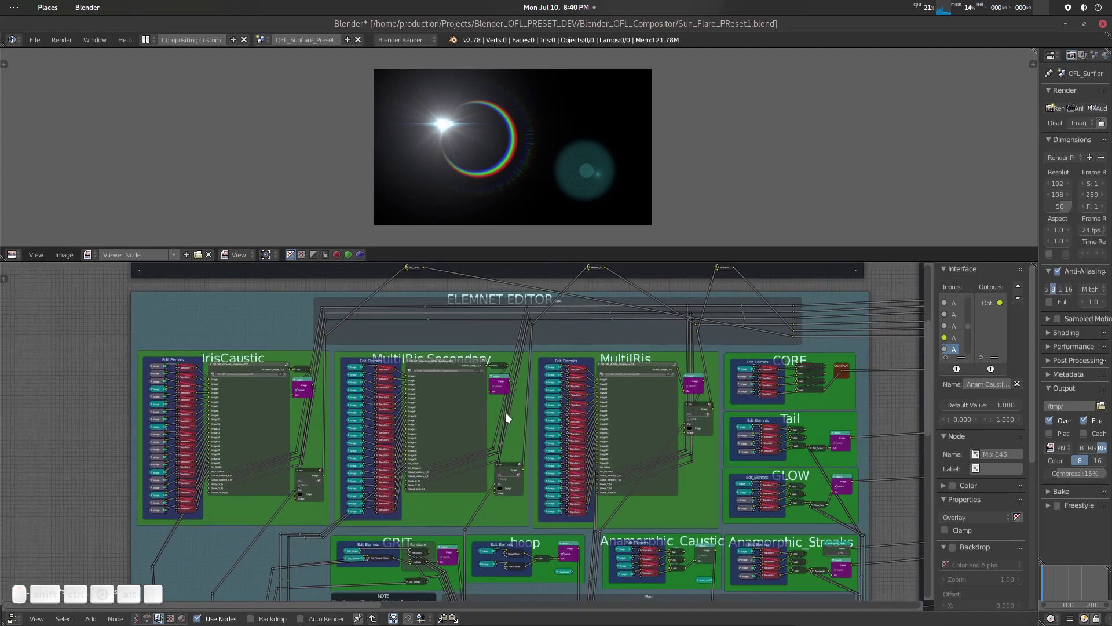
key(Tab)
scroll(527, 450, up, 14)
middle_drag(527, 450, 566, 422)
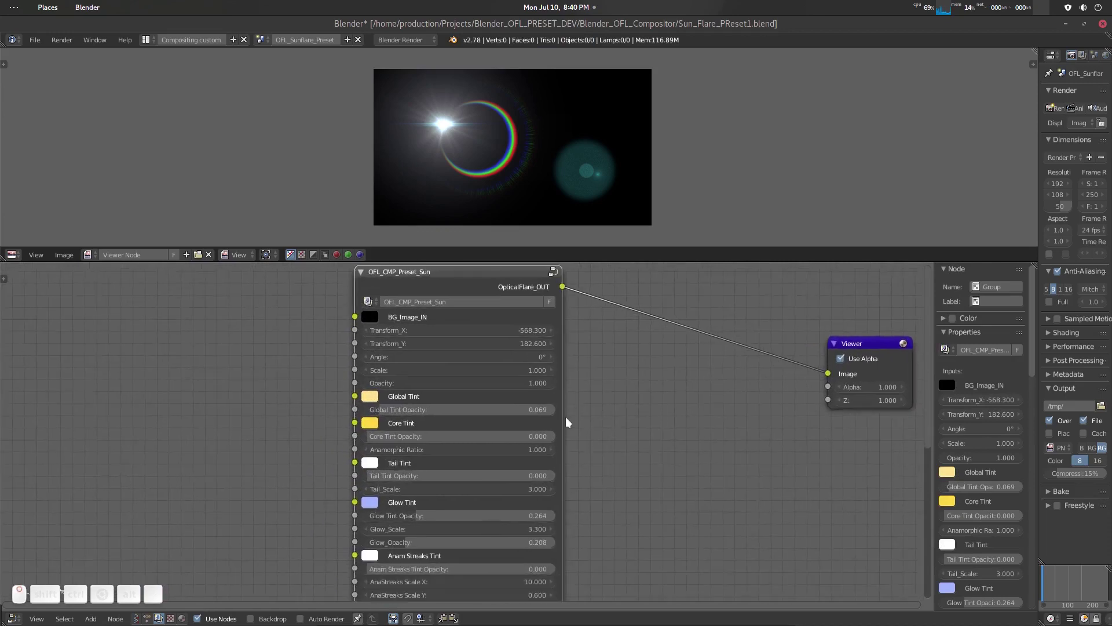
scroll(626, 407, up, 3)
middle_drag(629, 407, 631, 424)
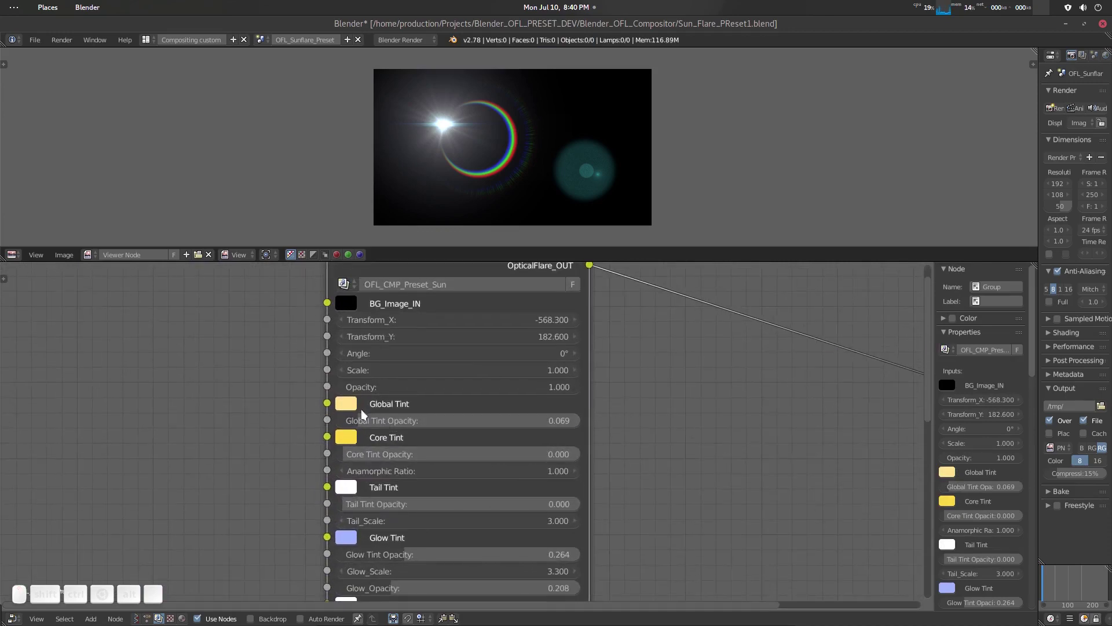
drag(358, 419, 447, 420)
Change the Glow Tint to orange (R 1.000, G 0.496, B 0.098) and set Glow Tint Opacity to 0.528.
shift+scroll(489, 449, down, 2)
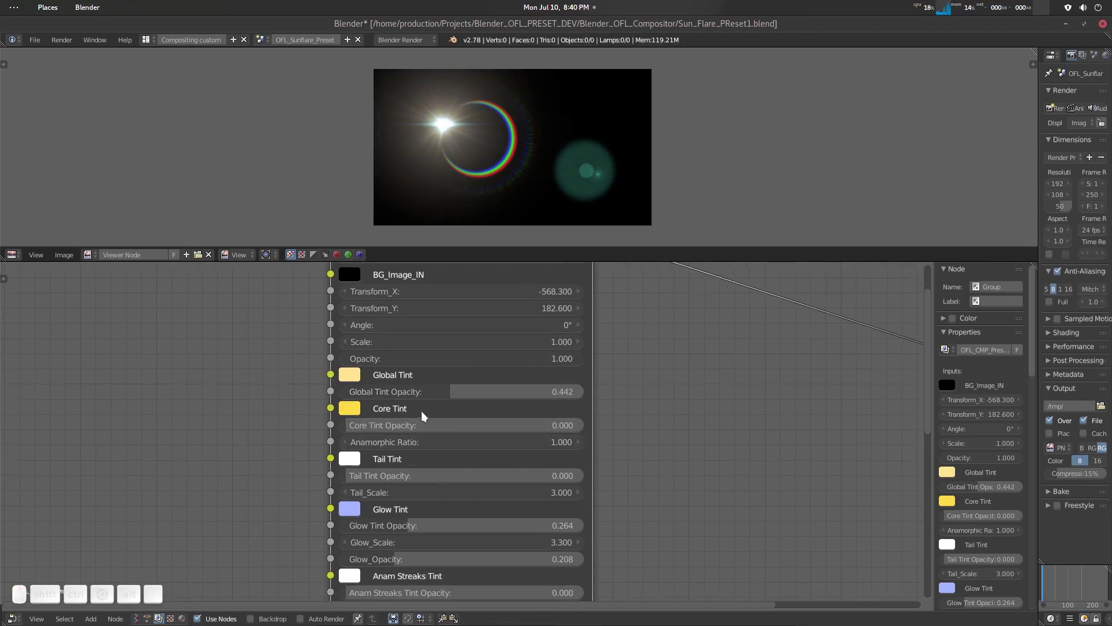
shift+scroll(601, 477, down, 4)
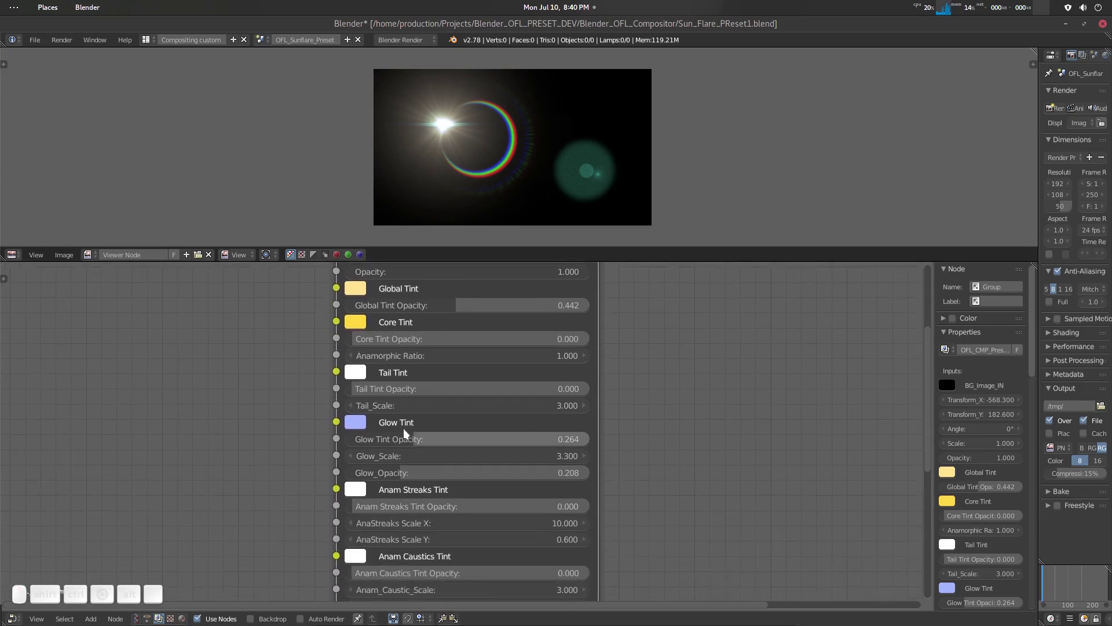
middle_drag(401, 431, 407, 454)
click(362, 446)
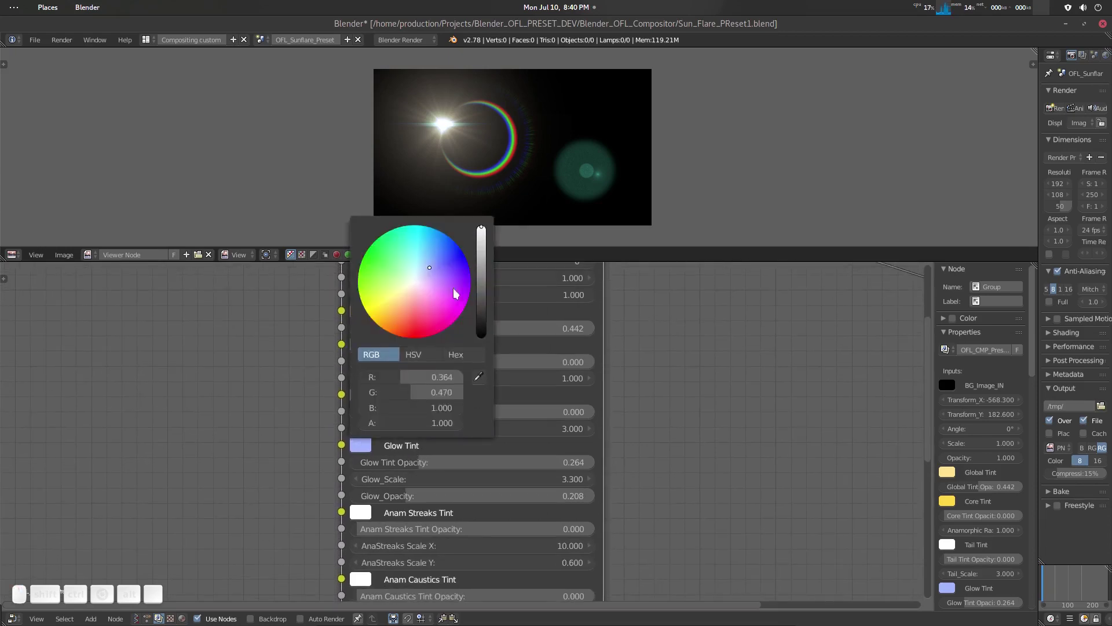
mouse_move(419, 293)
mouse_down()
mouse_move(393, 302)
mouse_move(393, 314)
mouse_up()
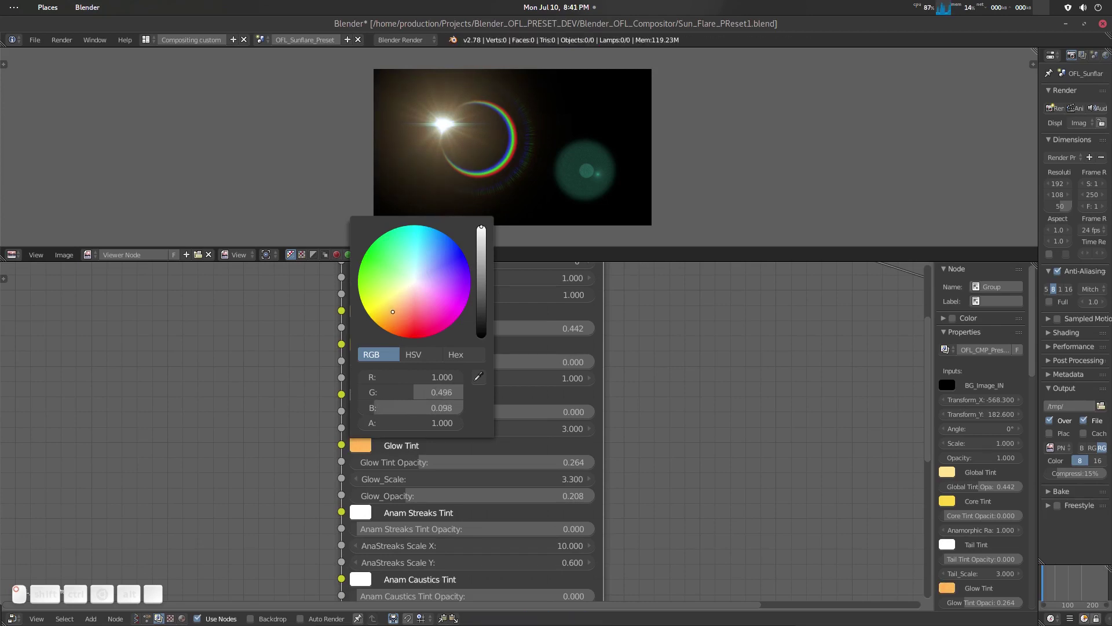
drag(429, 462, 493, 462)
Change the Caustic_Iris_Tint colour to red with R 1.000, G 0.056 and B 0.034.
shift+scroll(616, 477, down, 3)
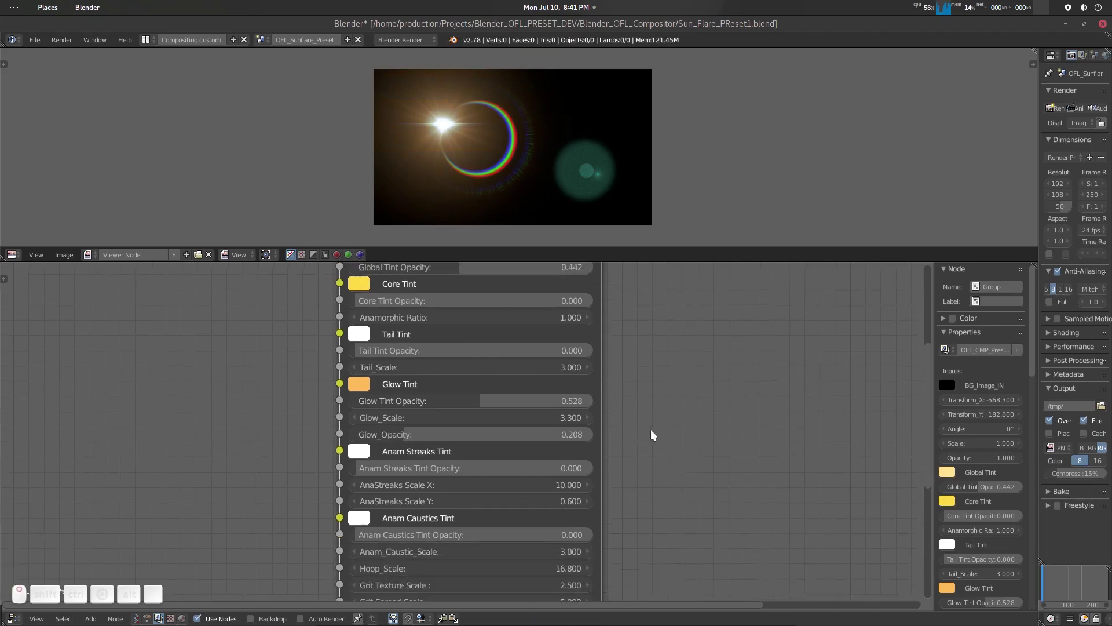
scroll(641, 446, down, 2)
shift+scroll(637, 452, down, 5)
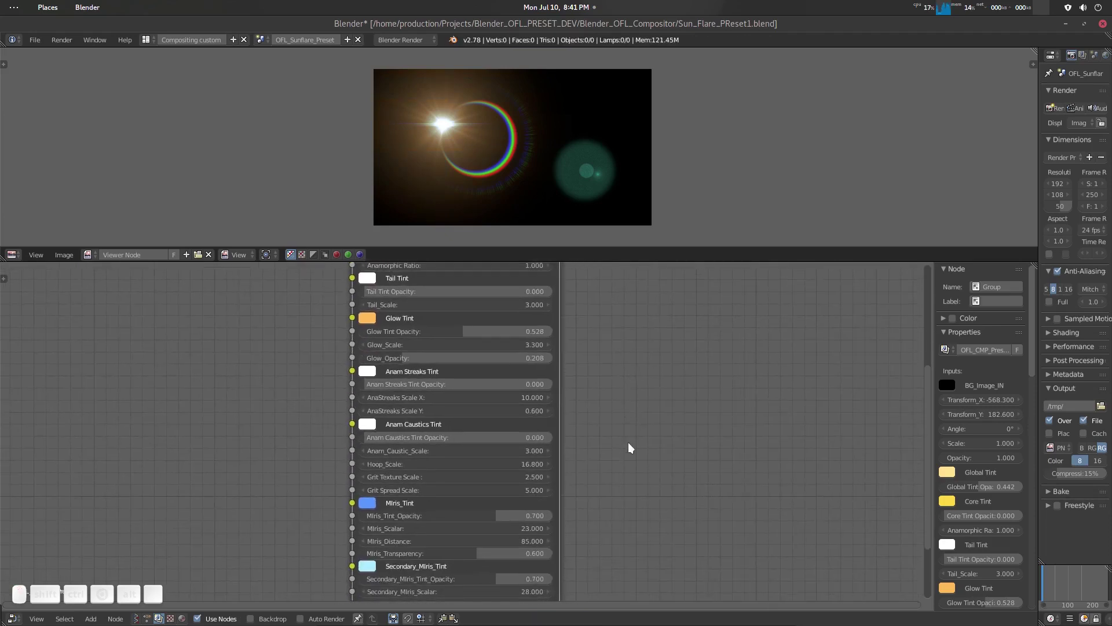
shift+scroll(596, 410, down, 5)
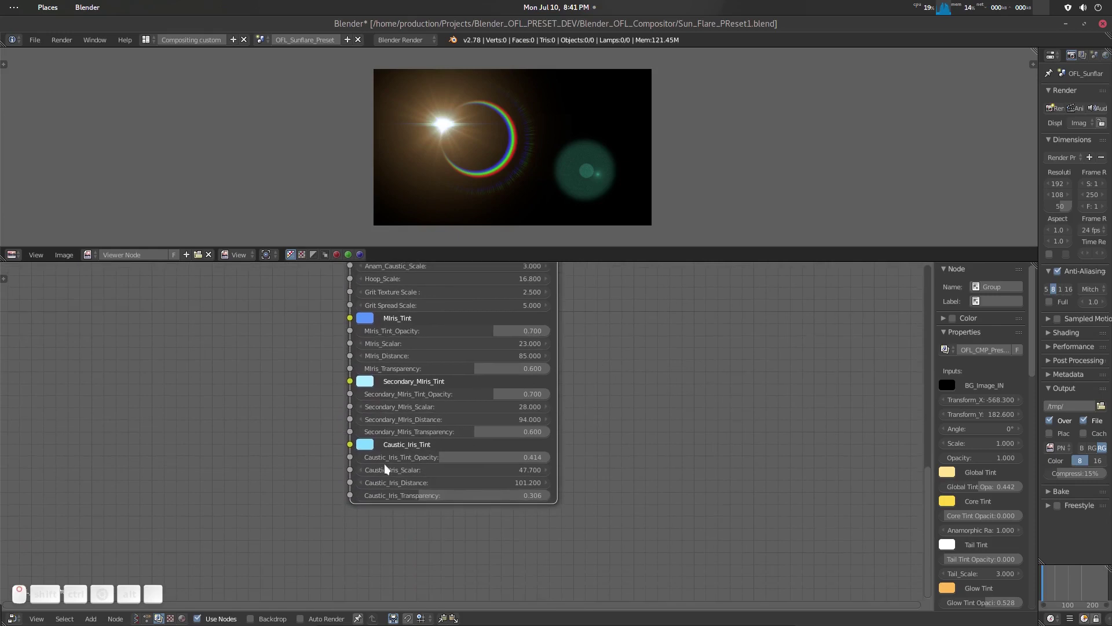
scroll(474, 506, up, 2)
shift+scroll(368, 467, up, 1)
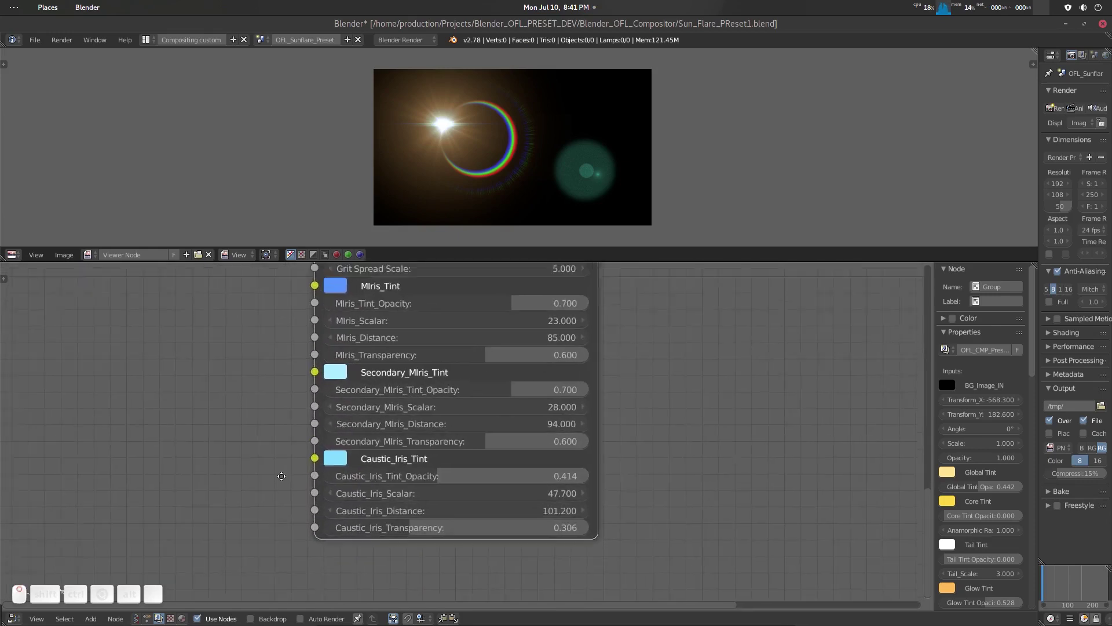
ctrl+scroll(367, 467, left, 1)
click(344, 471)
drag(376, 324, 399, 343)
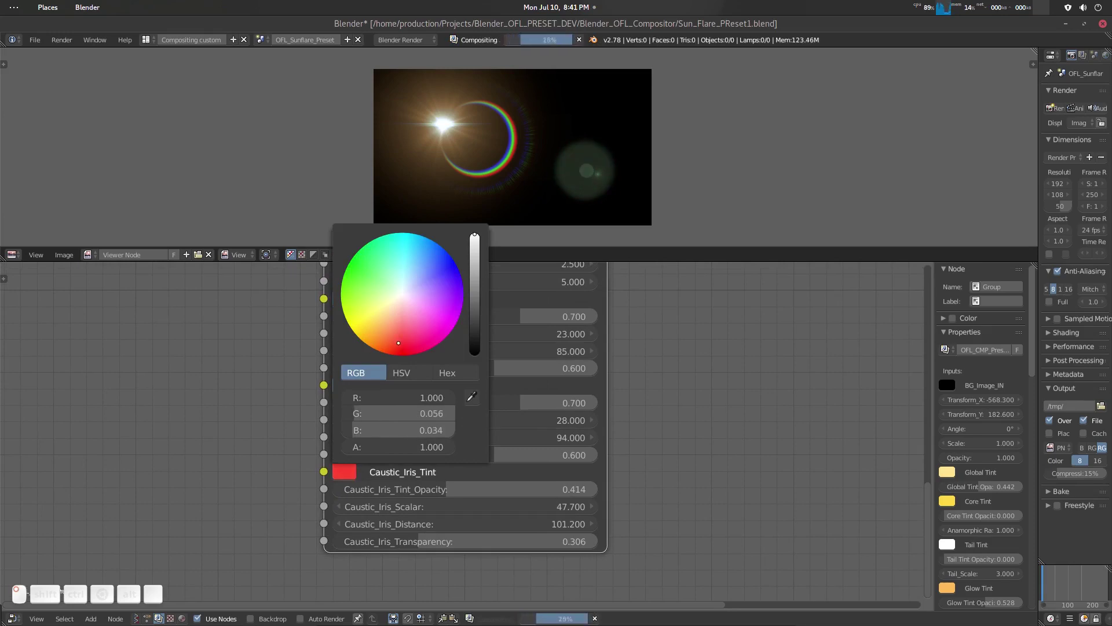
Set Caustic_Iris_Transparency to 0.351 and raise Caustic_Iris_Tint_Opacity to slightly more than 0.471.
drag(447, 492, 457, 492)
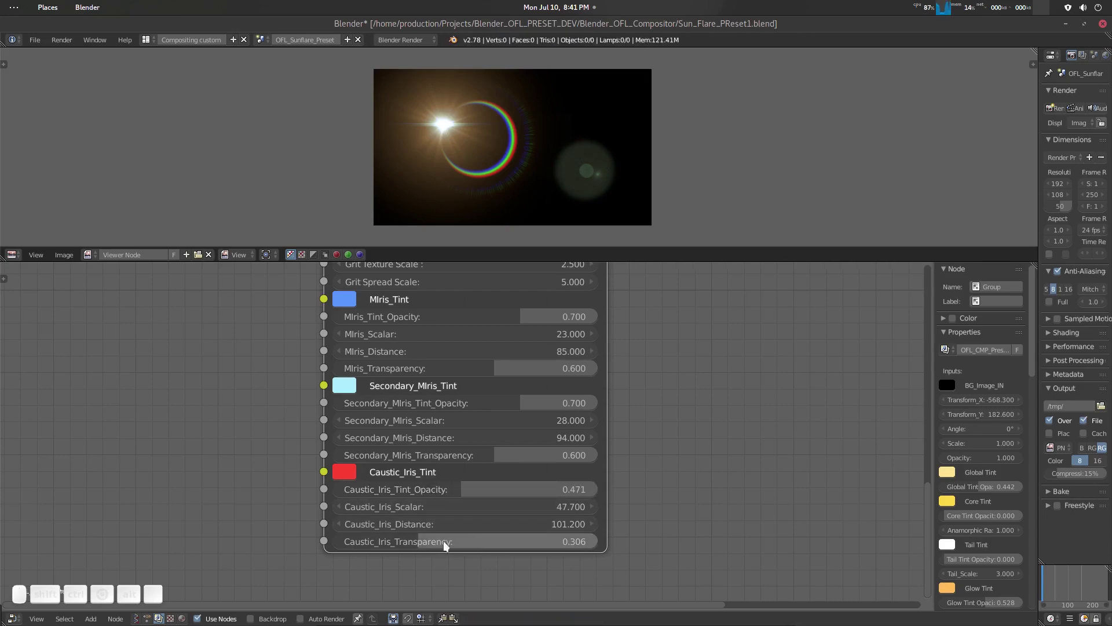
drag(458, 541, 432, 544)
scroll(620, 409, down, 2)
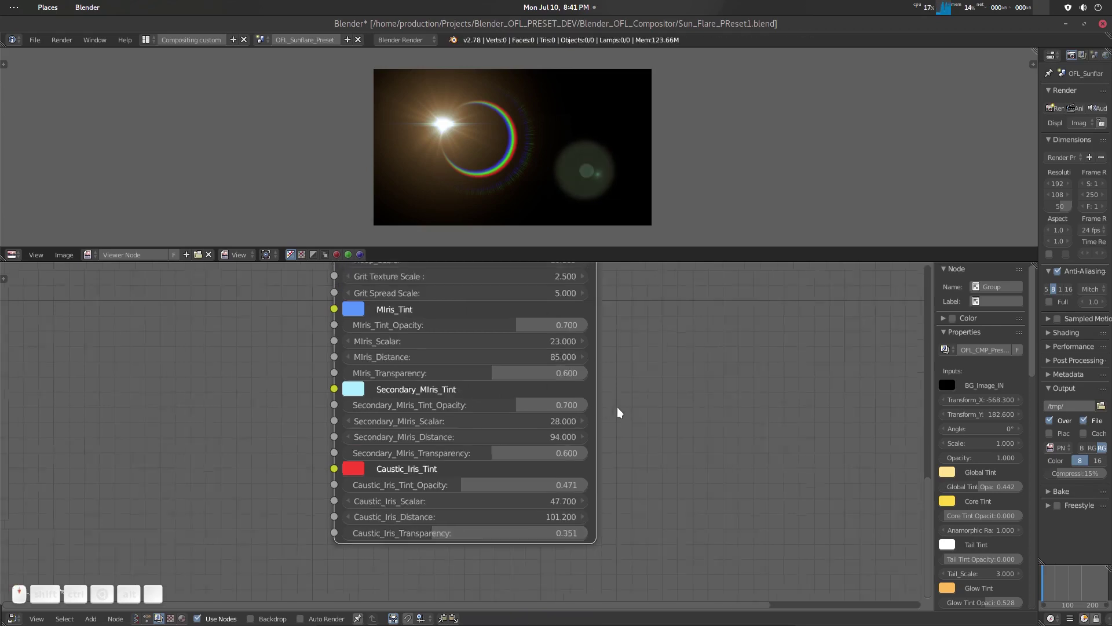
drag(462, 477, 485, 476)
Look through the OFL_CMP_Preset_Sun node's inputs from the iris settings back up to its header and compare them with the flare preview.
scroll(591, 383, down, 1)
shift+scroll(594, 373, up, 6)
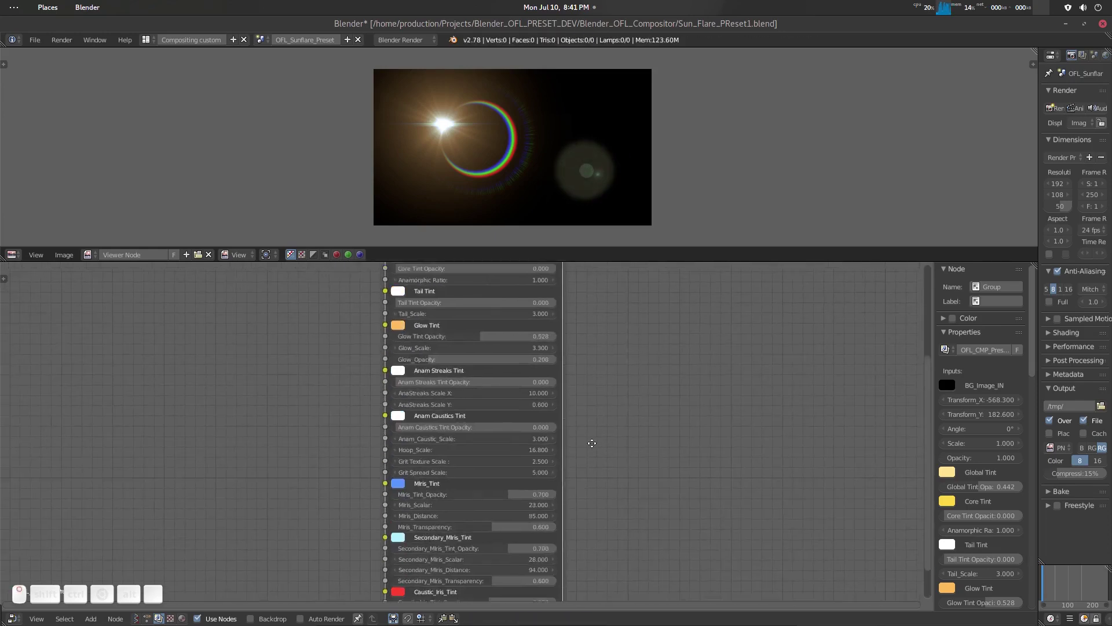
scroll(578, 392, up, 3)
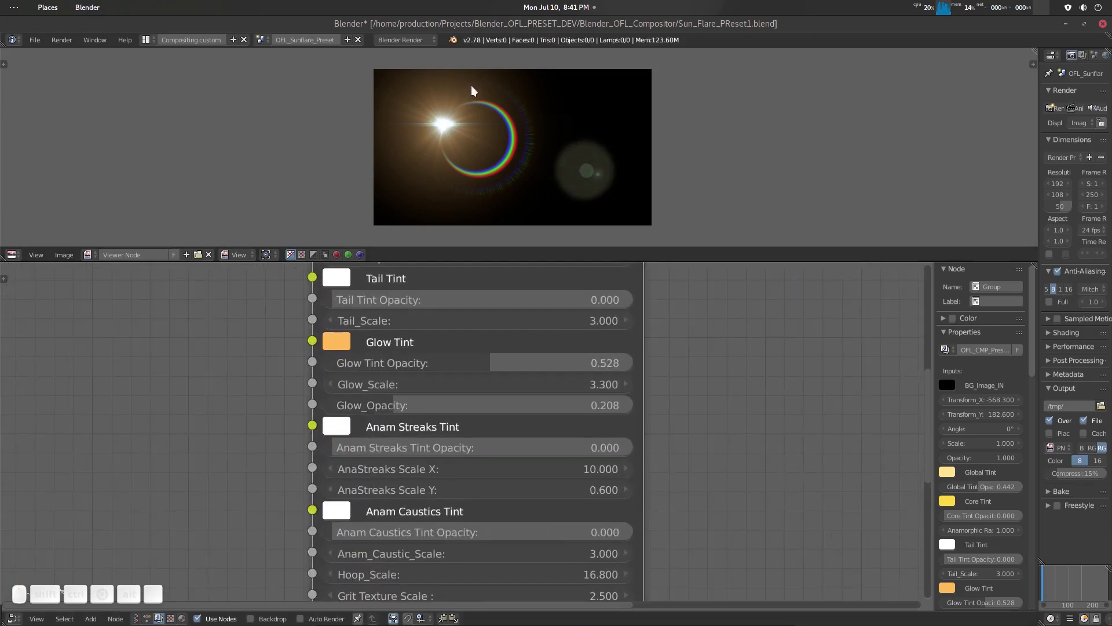
scroll(715, 481, down, 2)
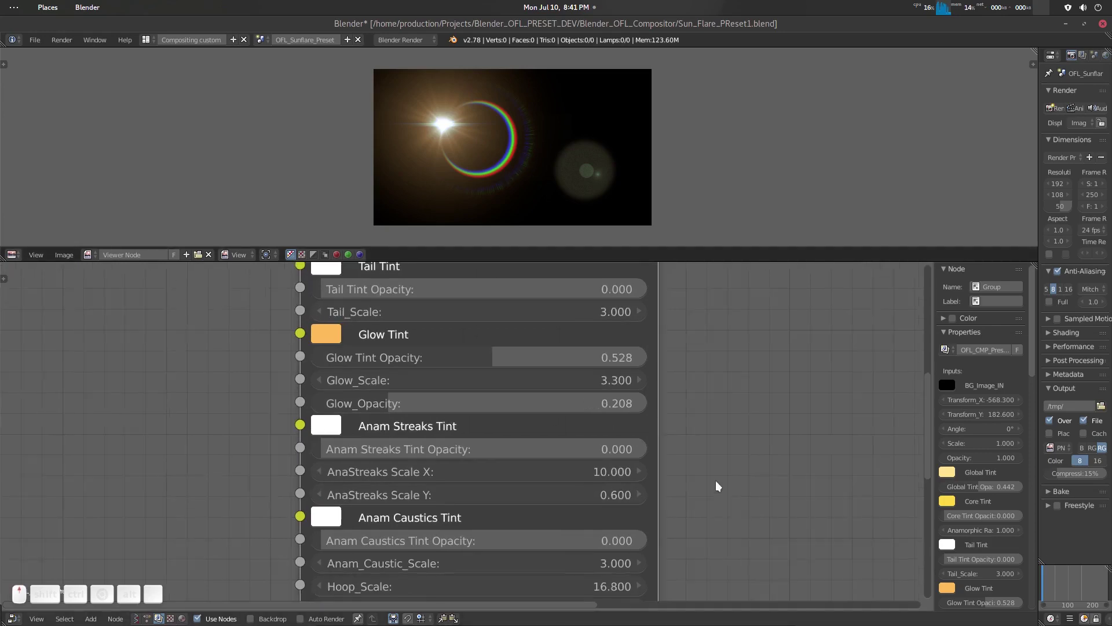
shift+scroll(683, 419, down, 2)
shift+scroll(672, 409, down, 4)
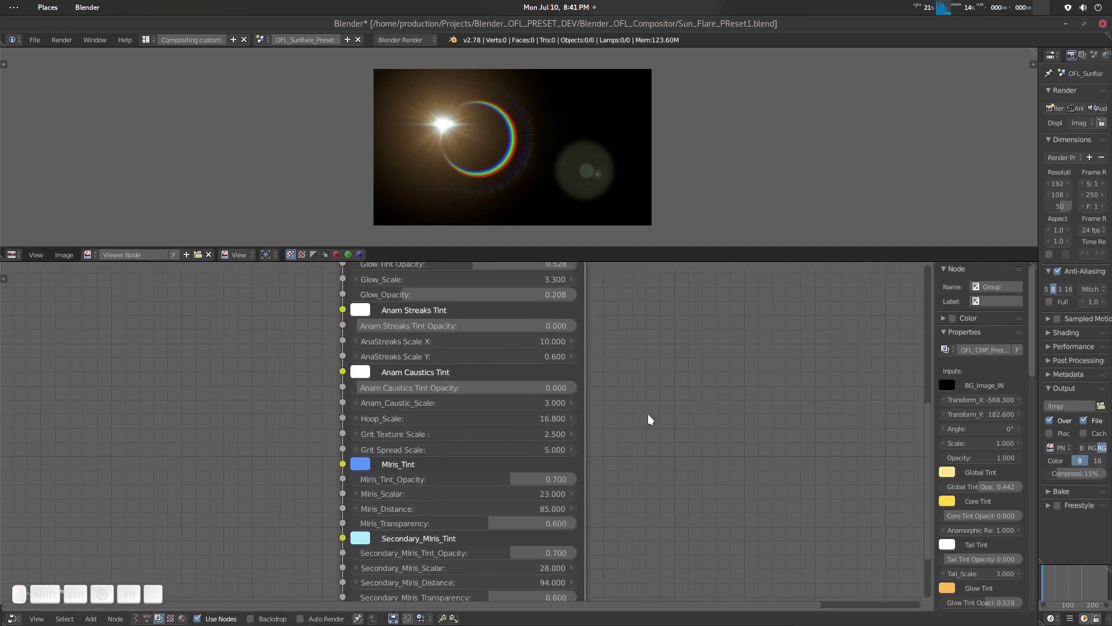
scroll(643, 414, down, 1)
shift+scroll(625, 434, up, 12)
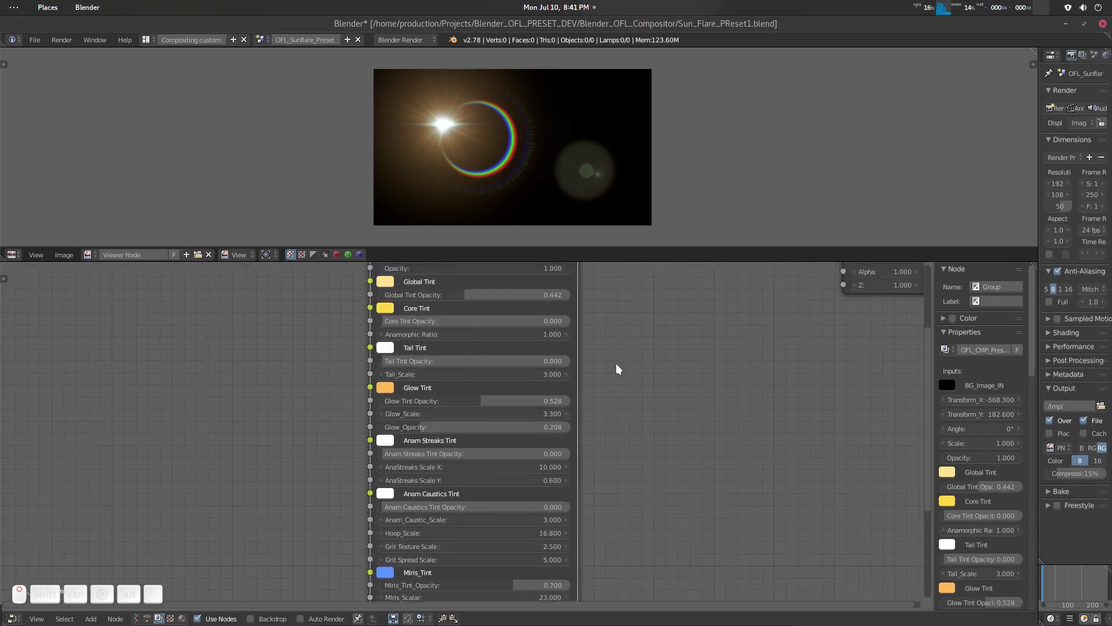
middle_drag(607, 460, 603, 484)
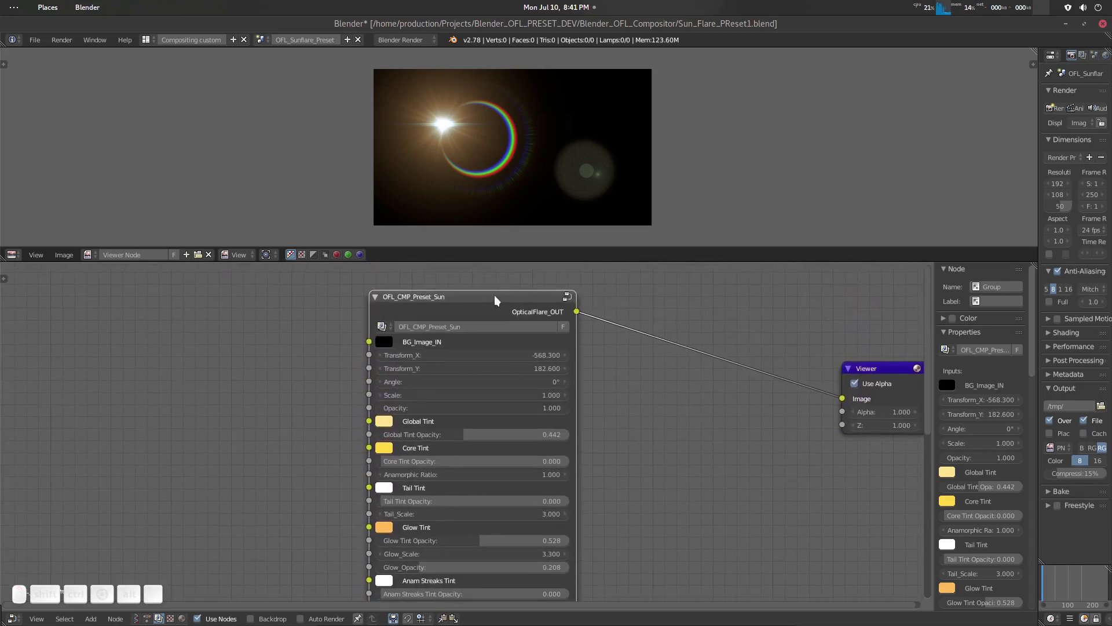
Open the OFL_CMP_Preset_Sun node group for editing and save the file over the existing Sun_Flare_PReset1.blend.
key(Tab)
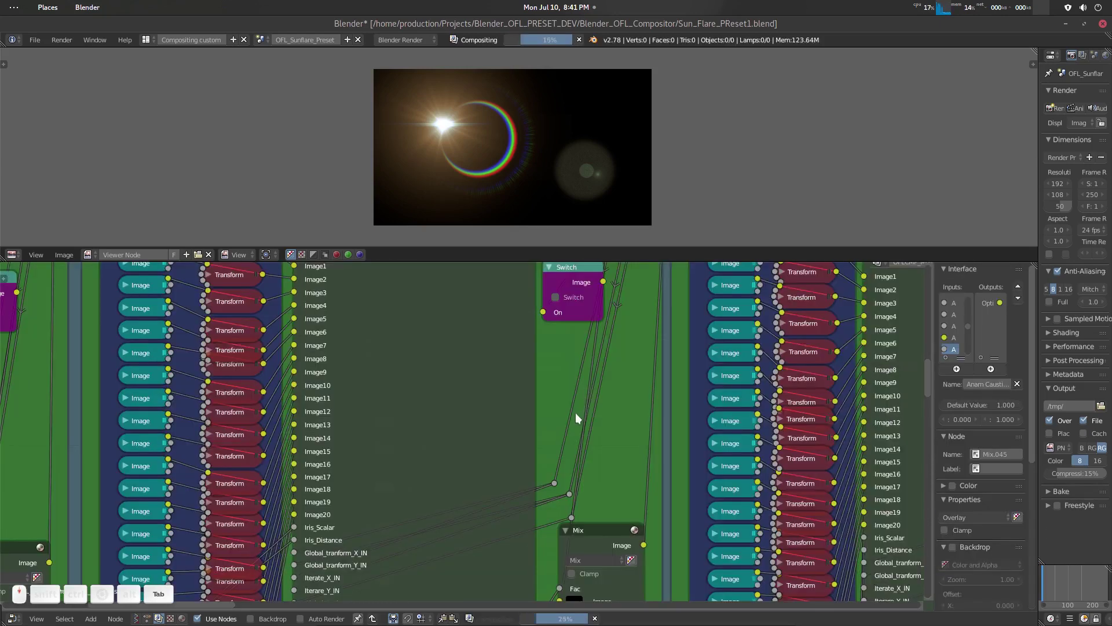
scroll(575, 414, down, 3)
scroll(603, 411, up, 1)
middle_drag(603, 411, 698, 395)
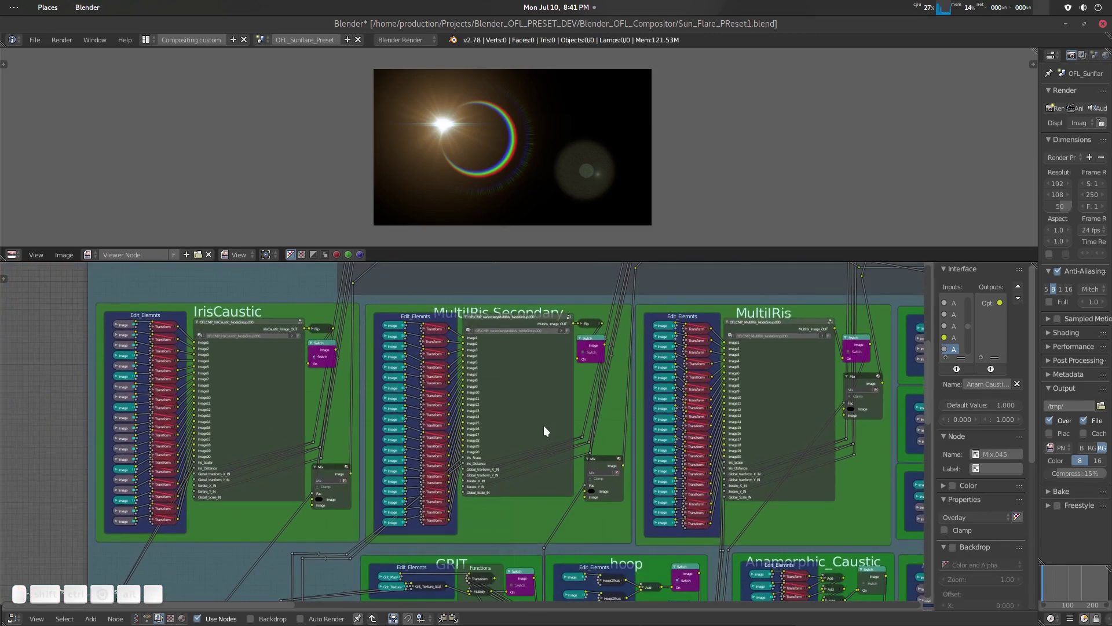
key(ctrl+s)
key(Return)
Set the Scale of the upper HoopOffset node in the hoop element to 0.800 and collapse the node again.
scroll(543, 425, up, 5)
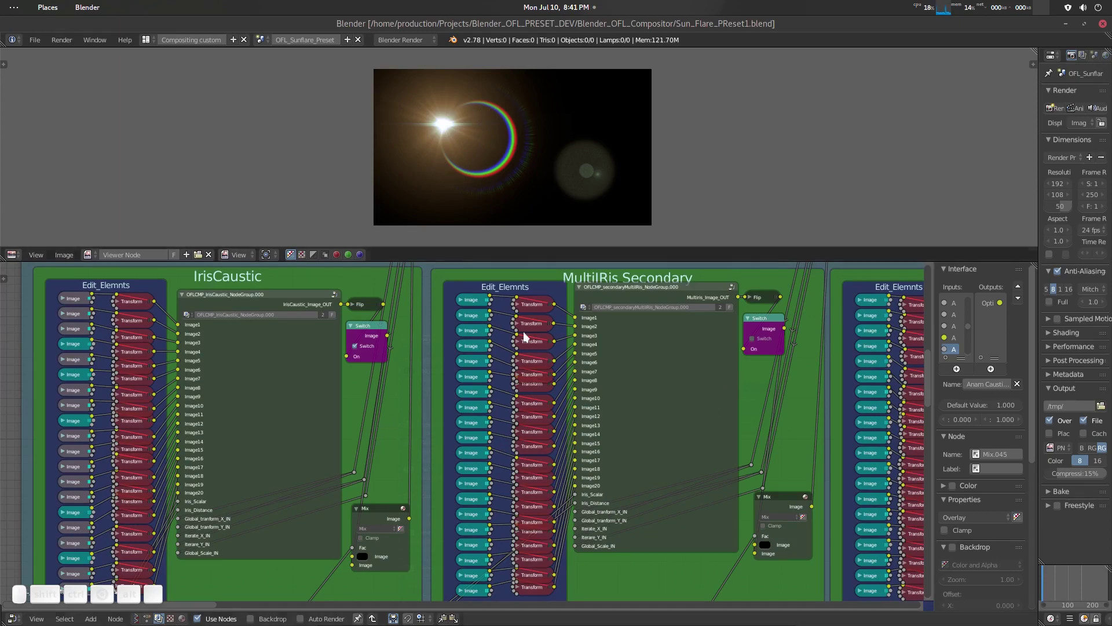
scroll(579, 461, down, 3)
shift+scroll(608, 440, down, 4)
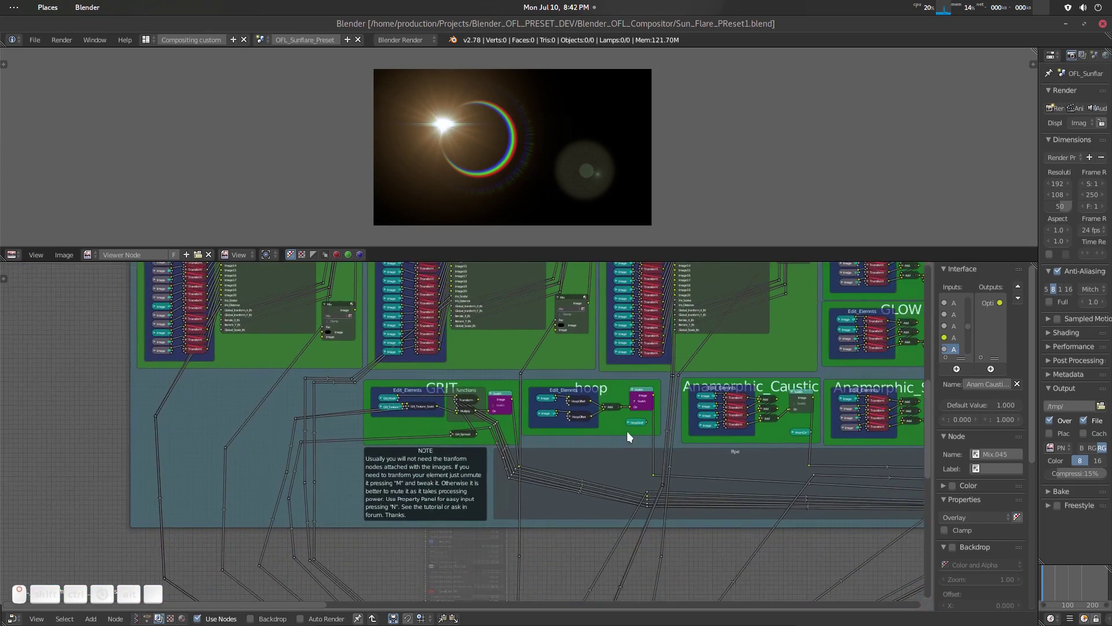
click(616, 391)
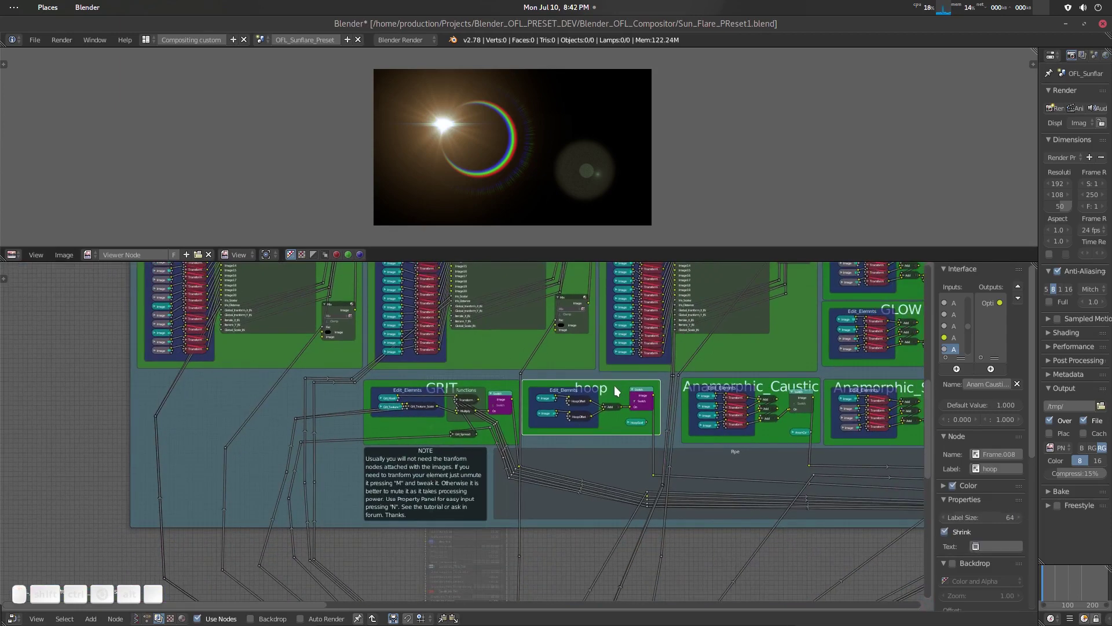
scroll(614, 385, up, 3)
middle_drag(478, 428, 501, 483)
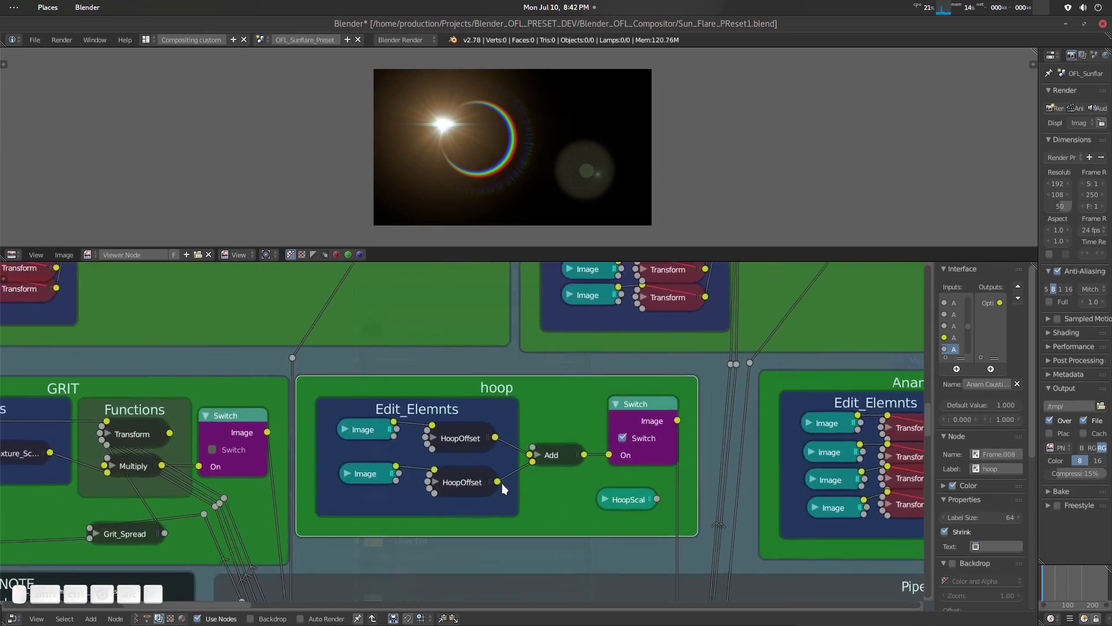
click(467, 442)
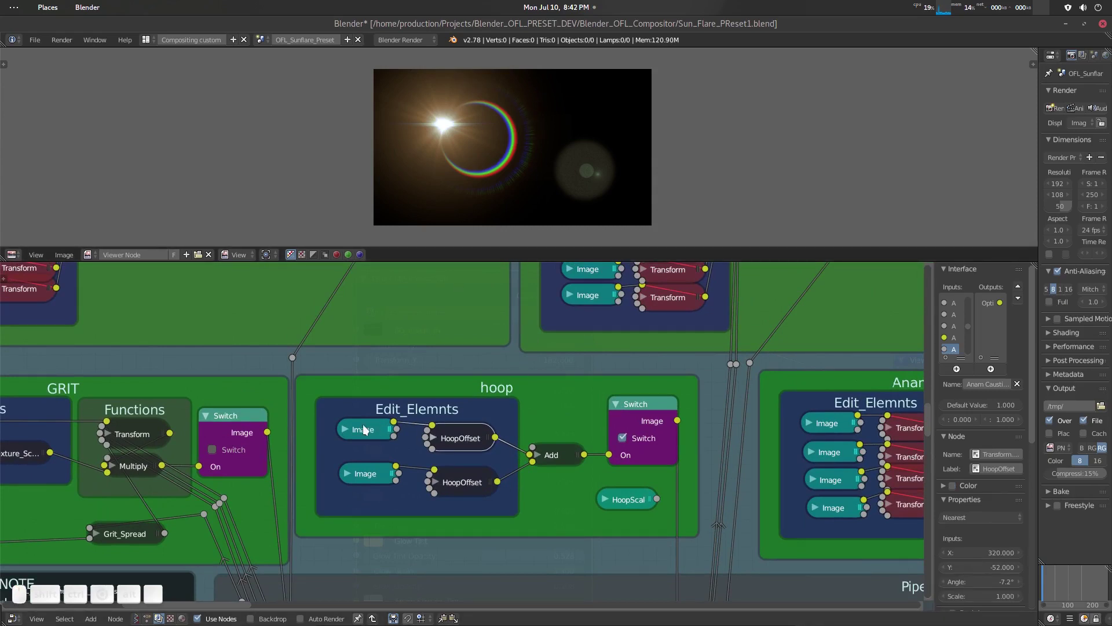
click(459, 441)
key(h)
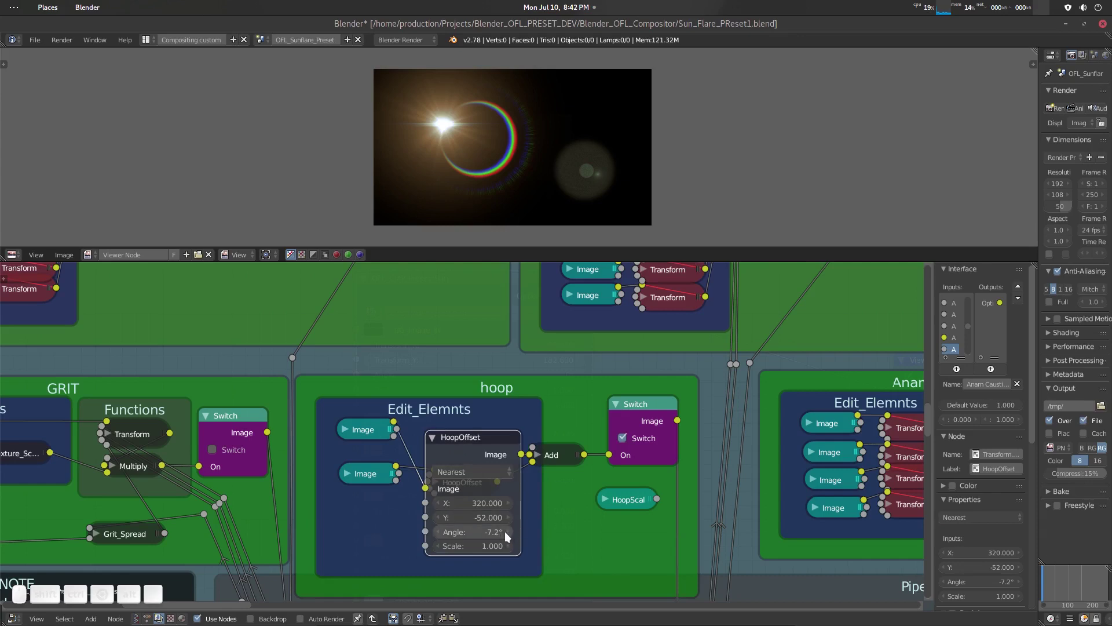
click(473, 546)
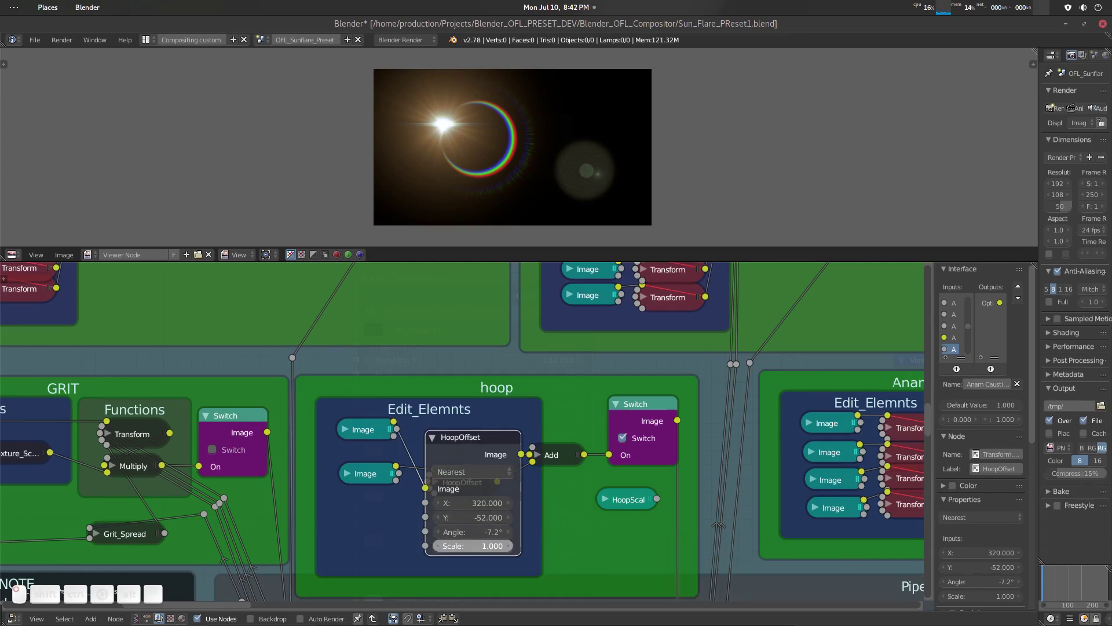
drag(472, 546, 458, 546)
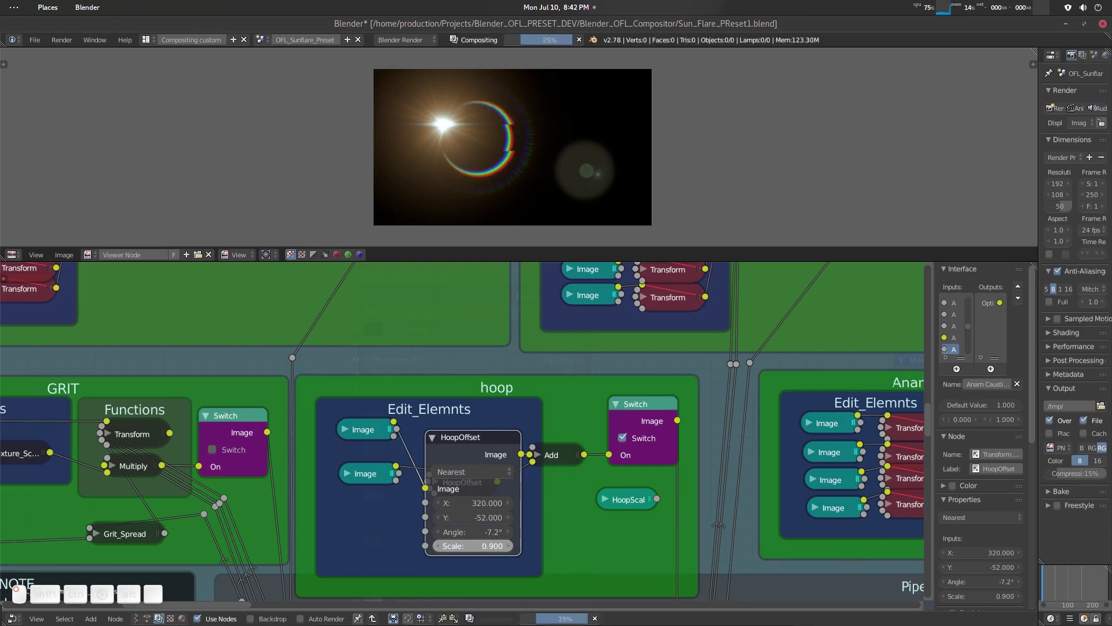
drag(504, 548, 492, 548)
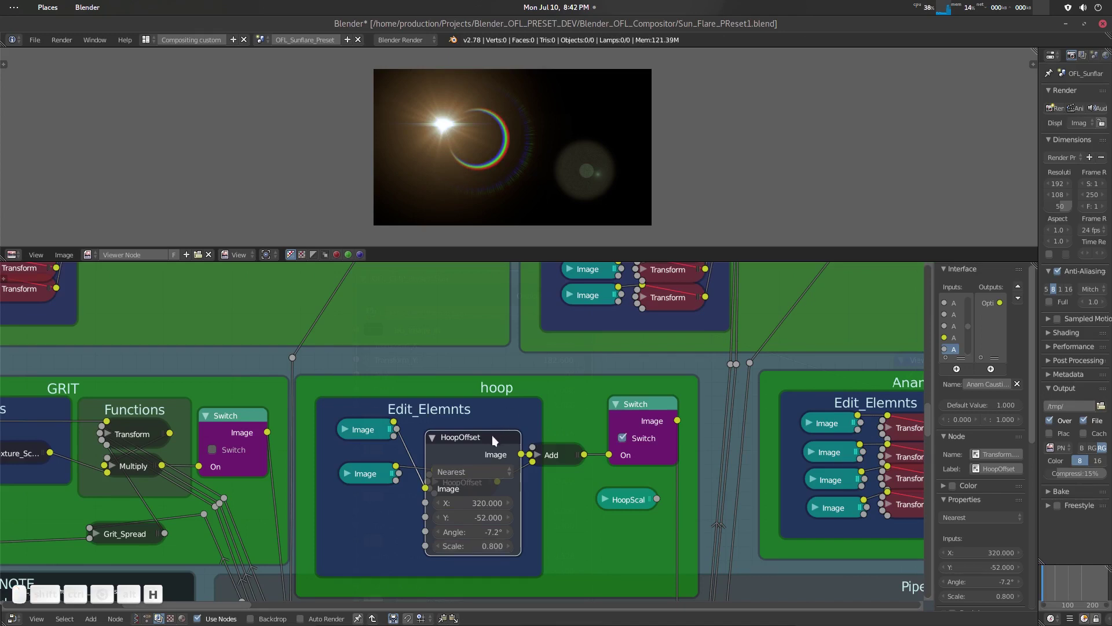
key(h)
Mute the upper Image node in the hoop element and select the lower HoopOffset node.
click(371, 430)
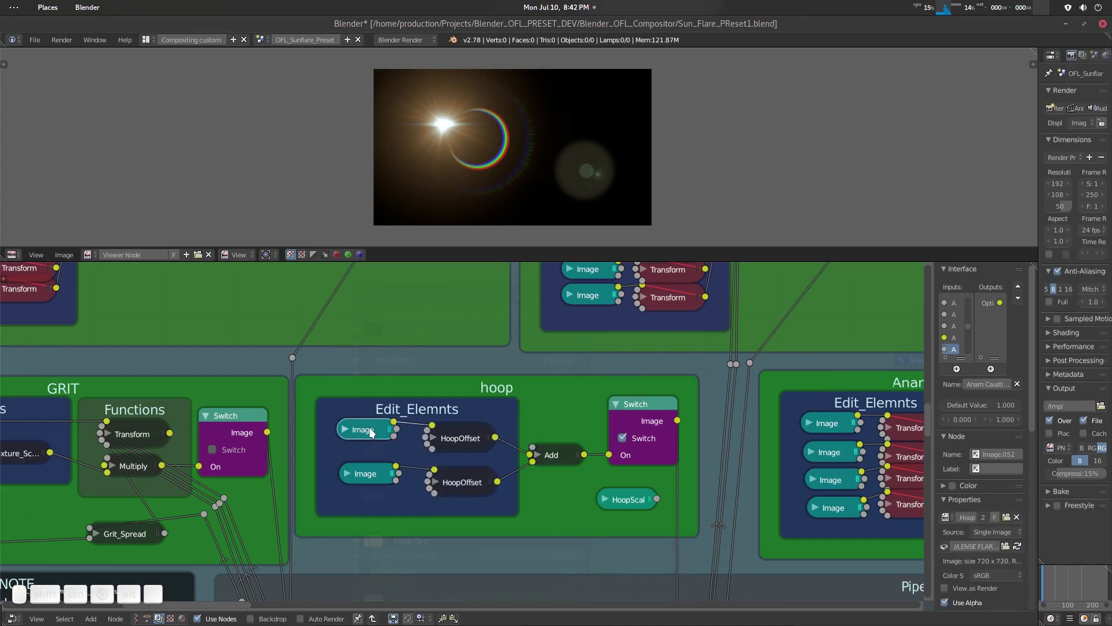
key(m)
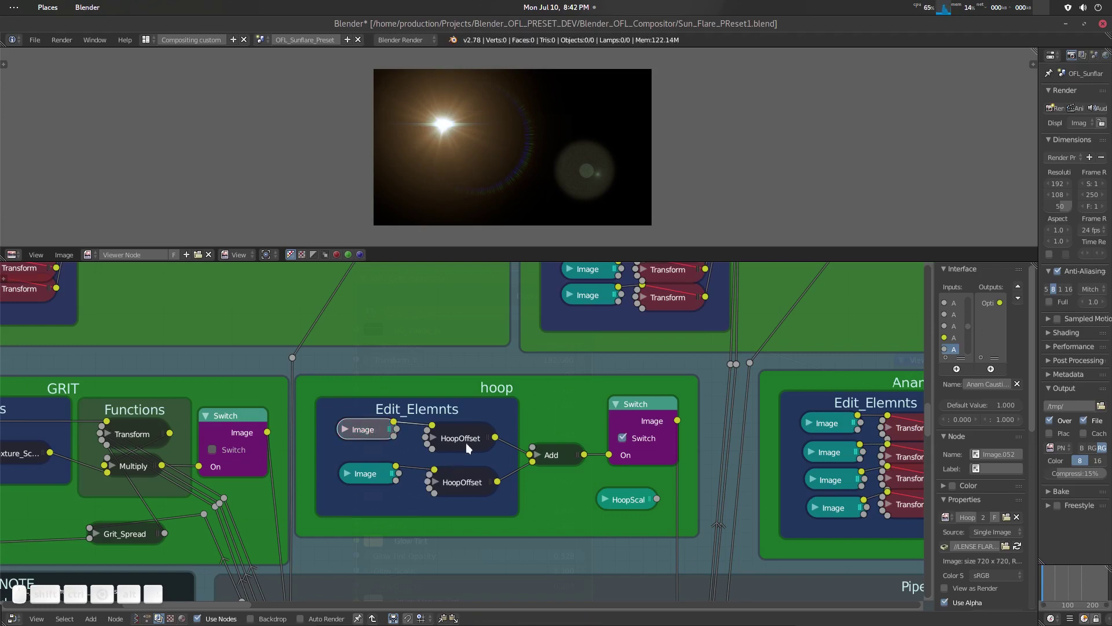
click(465, 486)
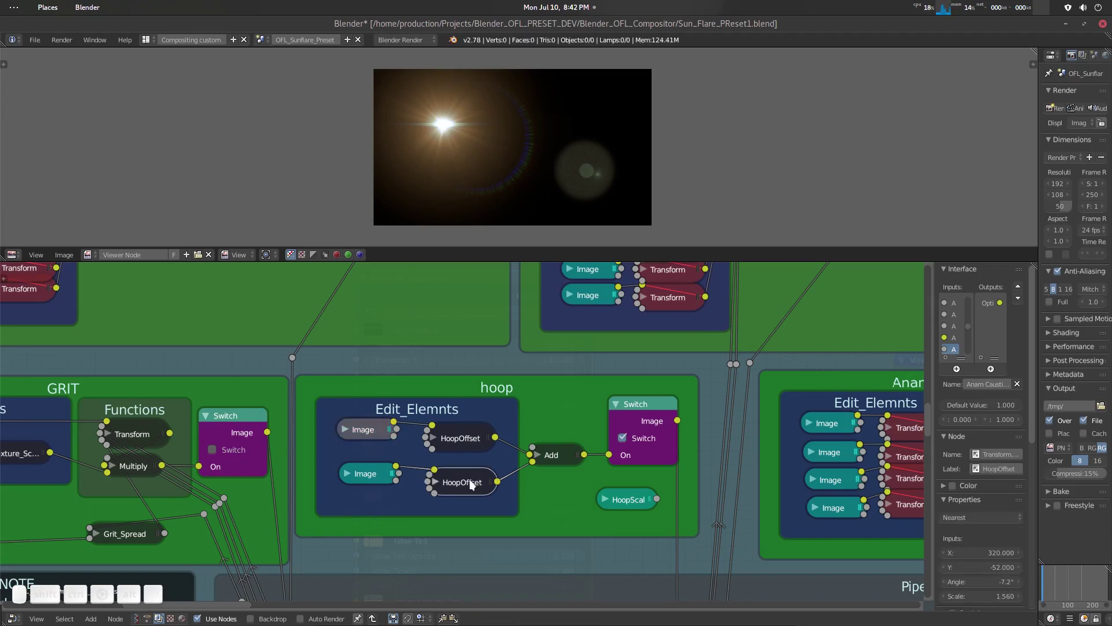
Expand the lower HoopOffset node in the hoop element to check its transform values, and collapse it again.
key(h)
shift+scroll(509, 554, down, 2)
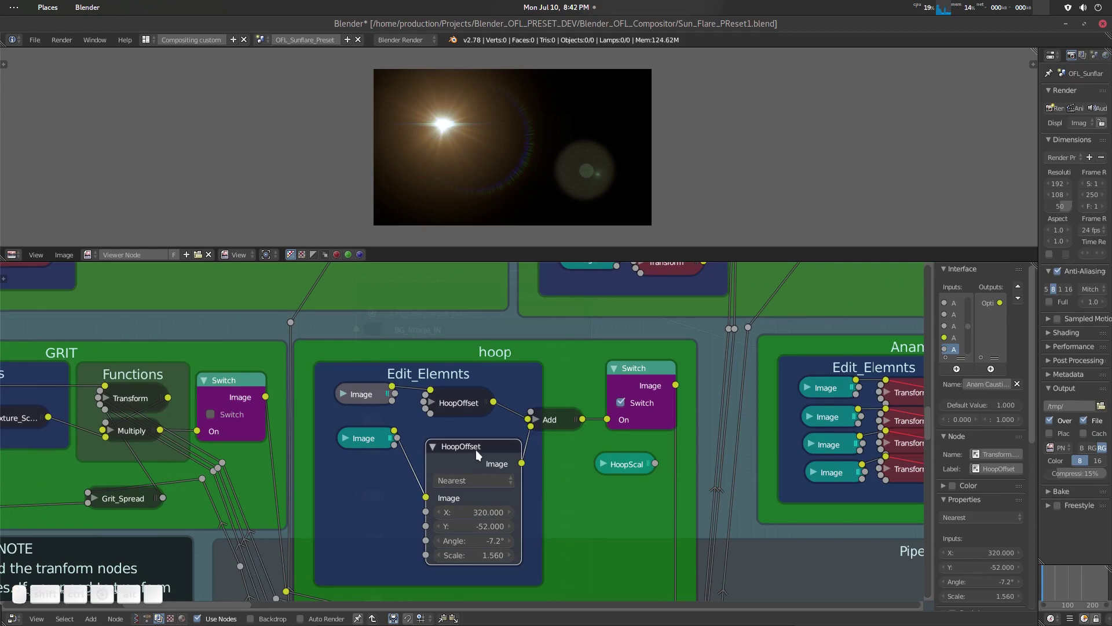
key(h)
Select the uppermost Image node in the CORE element and widen the node properties sidebar so its fields are readable.
scroll(582, 487, down, 2)
scroll(518, 472, down, 3)
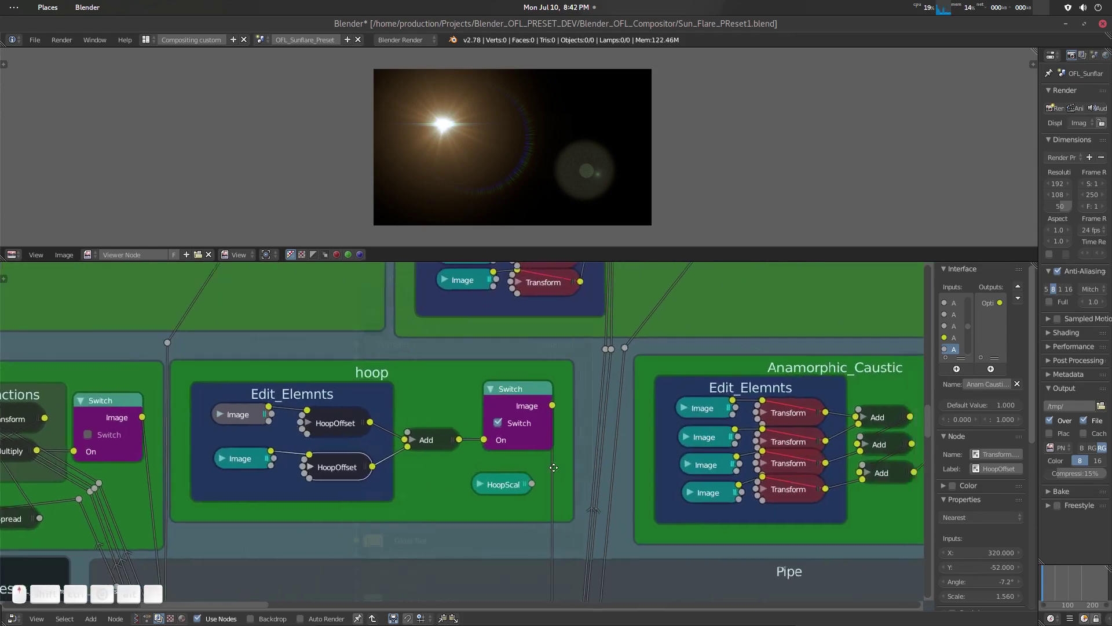
scroll(593, 467, down, 3)
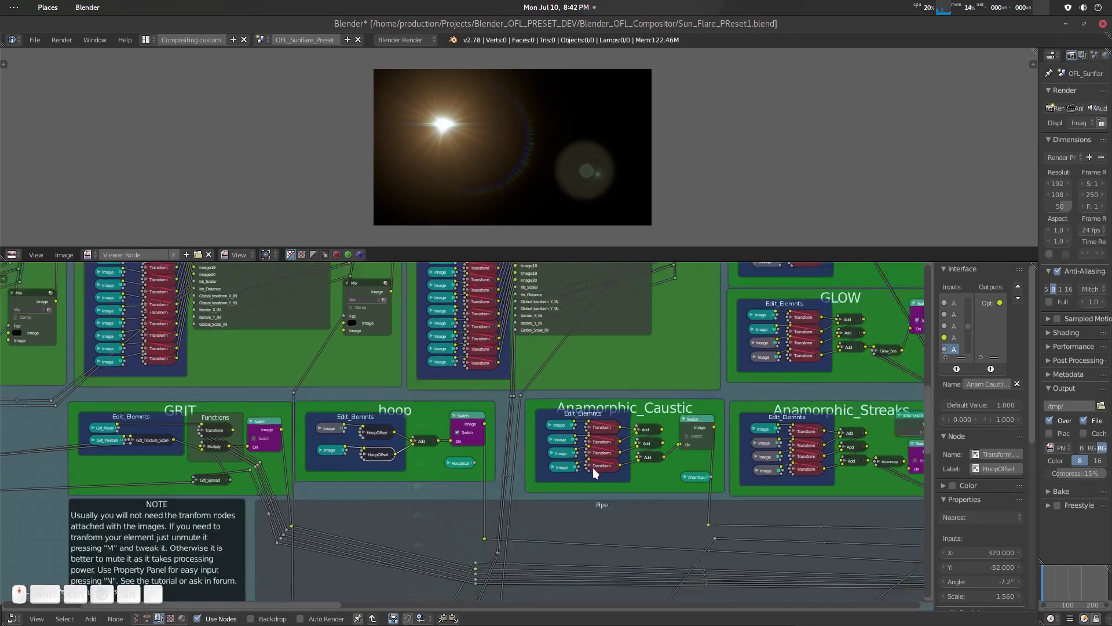
middle_drag(642, 377, 458, 597)
scroll(619, 446, up, 3)
scroll(509, 462, up, 3)
middle_drag(619, 446, 498, 471)
click(463, 382)
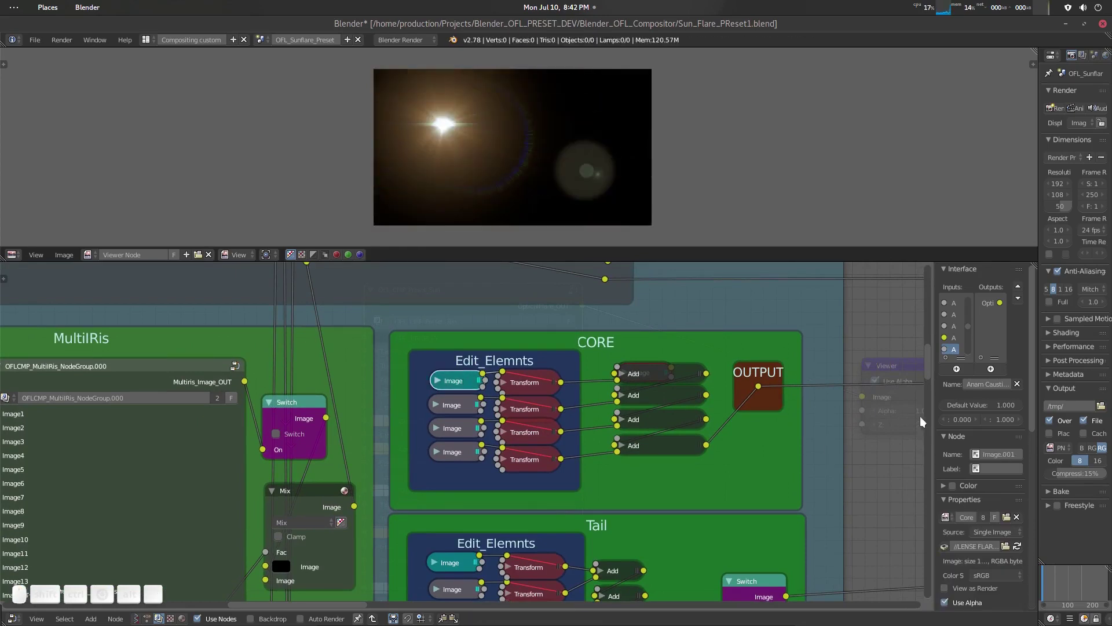
drag(933, 402, 704, 402)
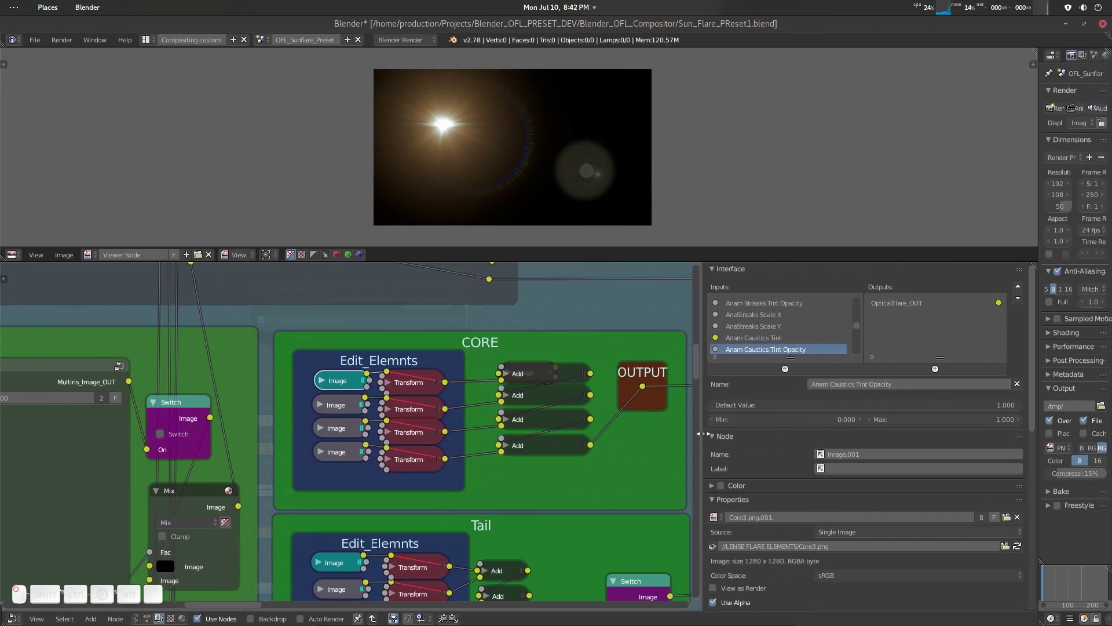
Replace the selected CORE Image node's picture with Core.png from the LENSE FLARE ELEMENTS folder, choosing it by thumbnail.
scroll(807, 447, down, 5)
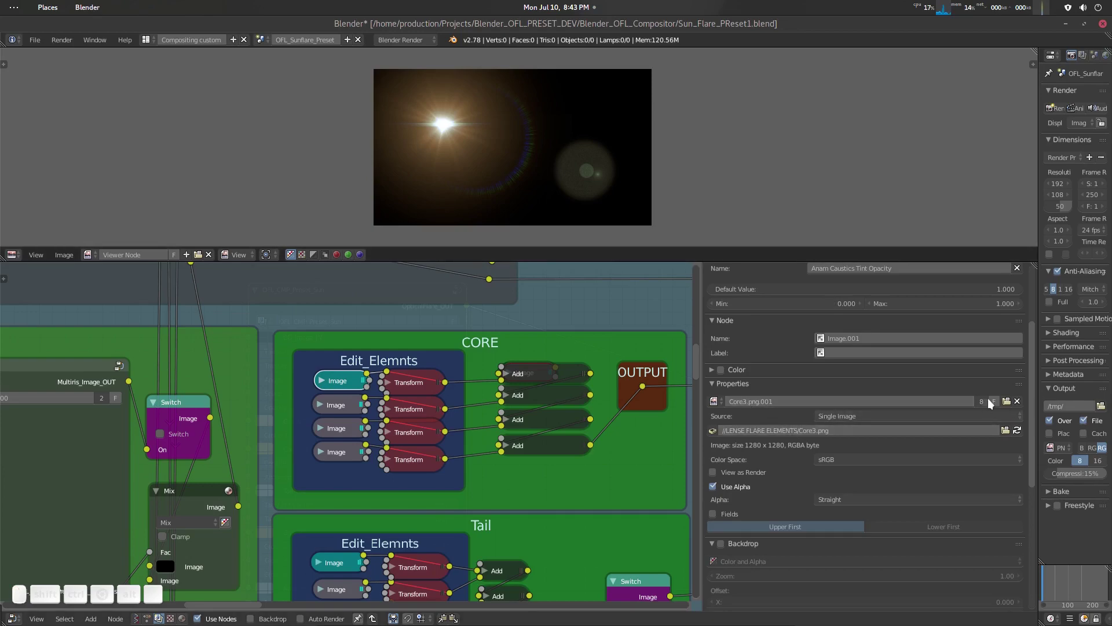
click(1007, 402)
click(196, 56)
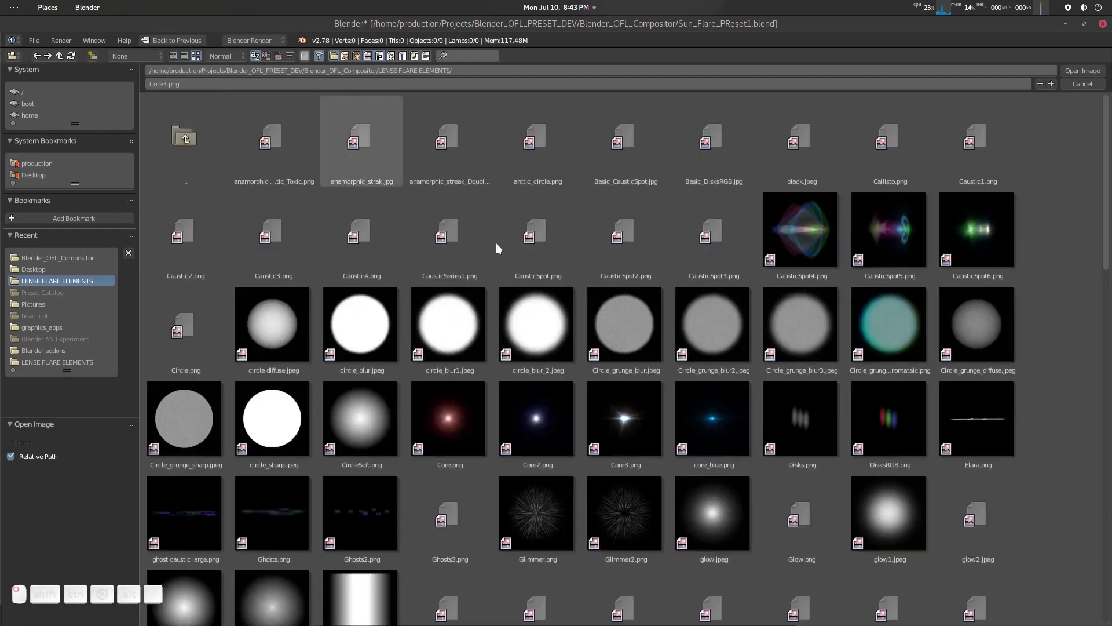
click(629, 317)
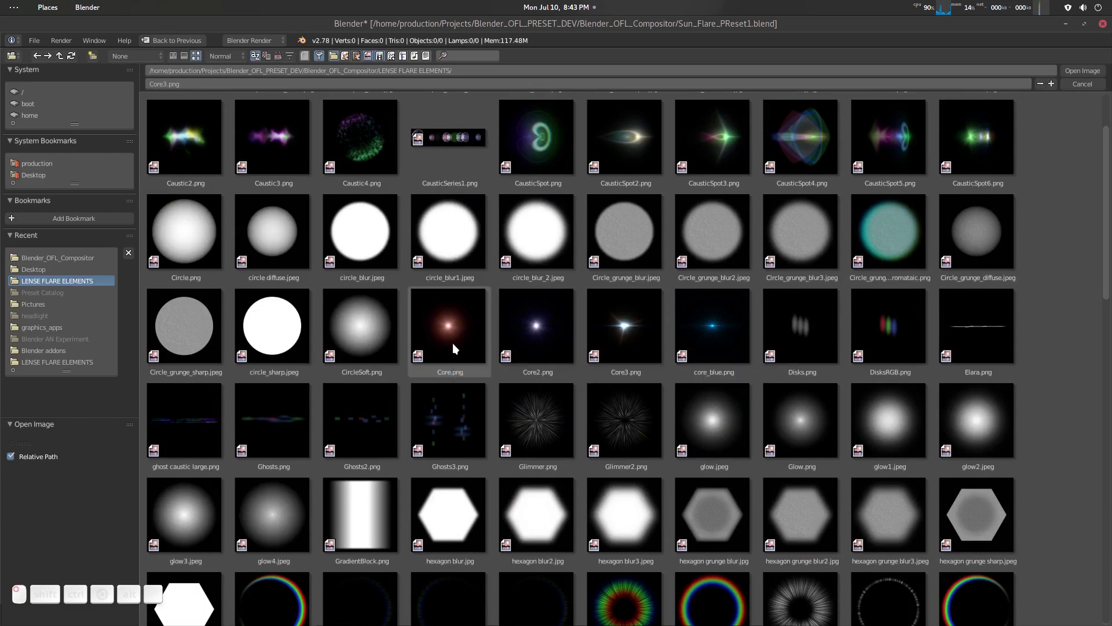
double_click(454, 343)
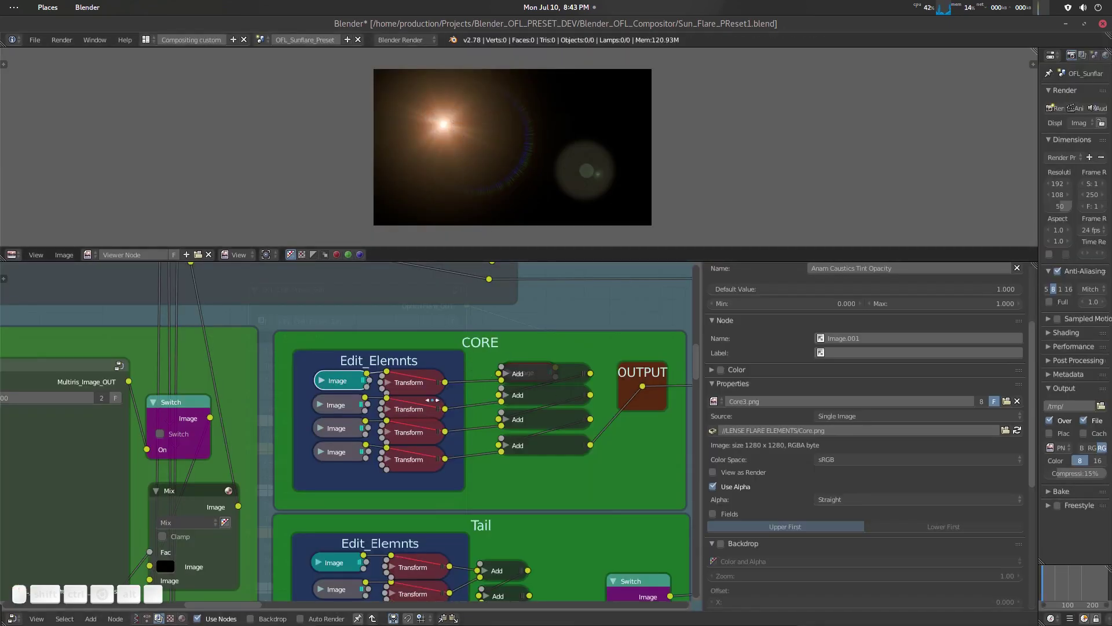
Unmute the second Image node in the CORE element and load LightRaysAmber.png into it.
middle_drag(364, 410, 422, 404)
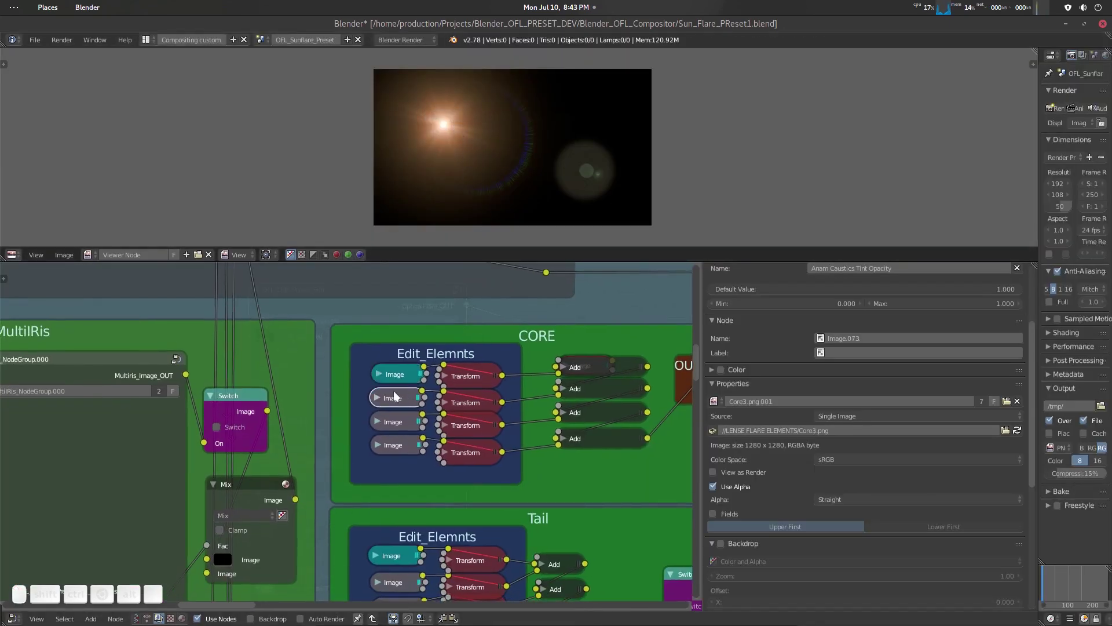
key(m)
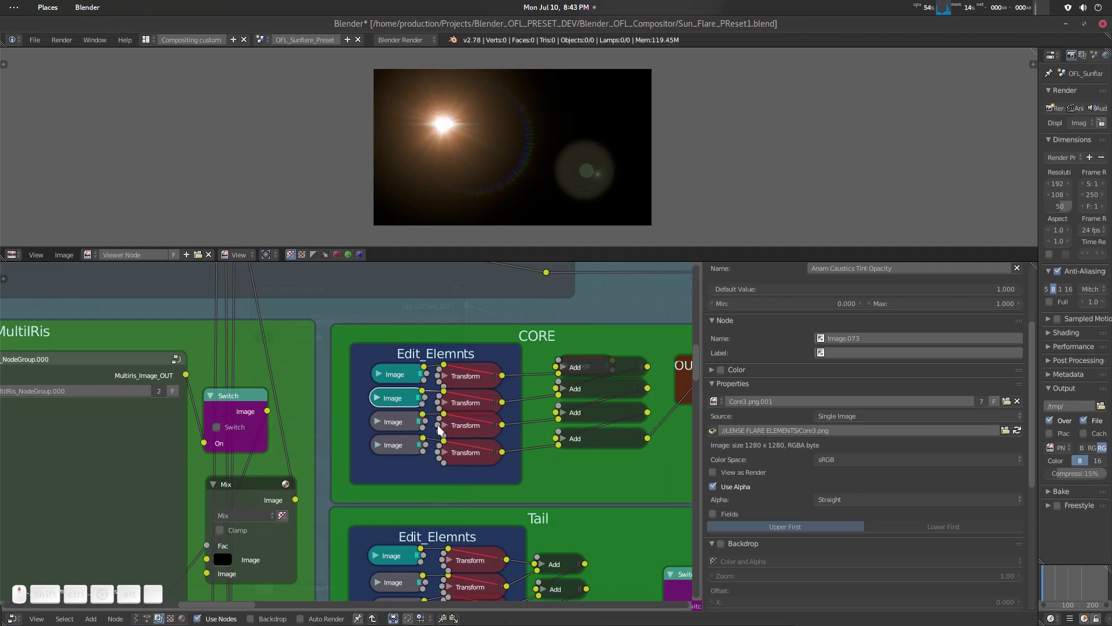
scroll(438, 429, up, 1)
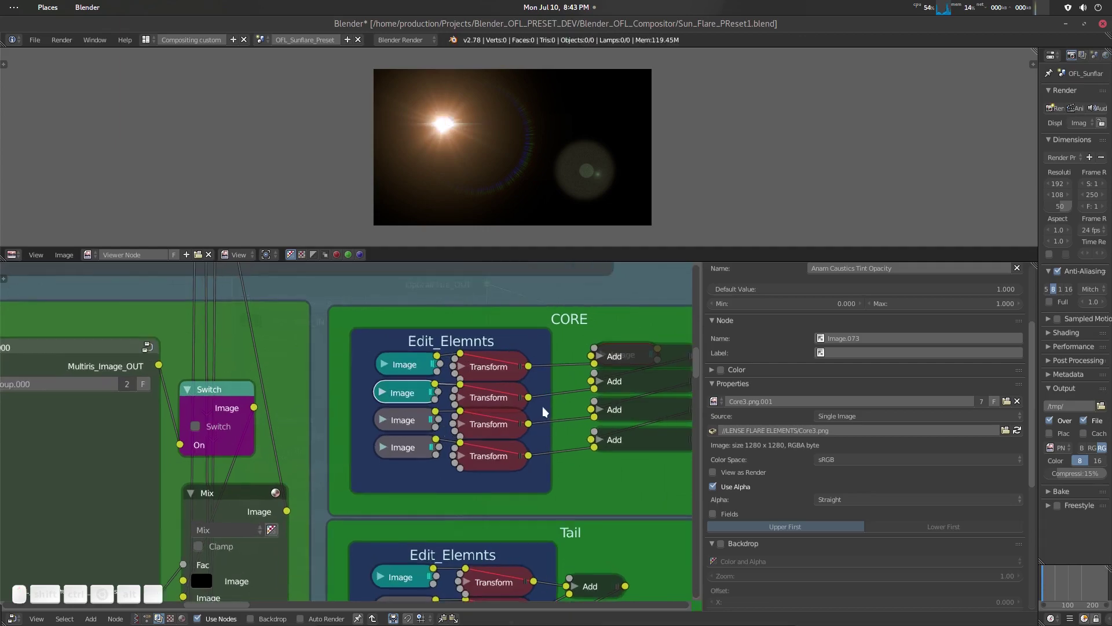
click(1007, 402)
click(196, 54)
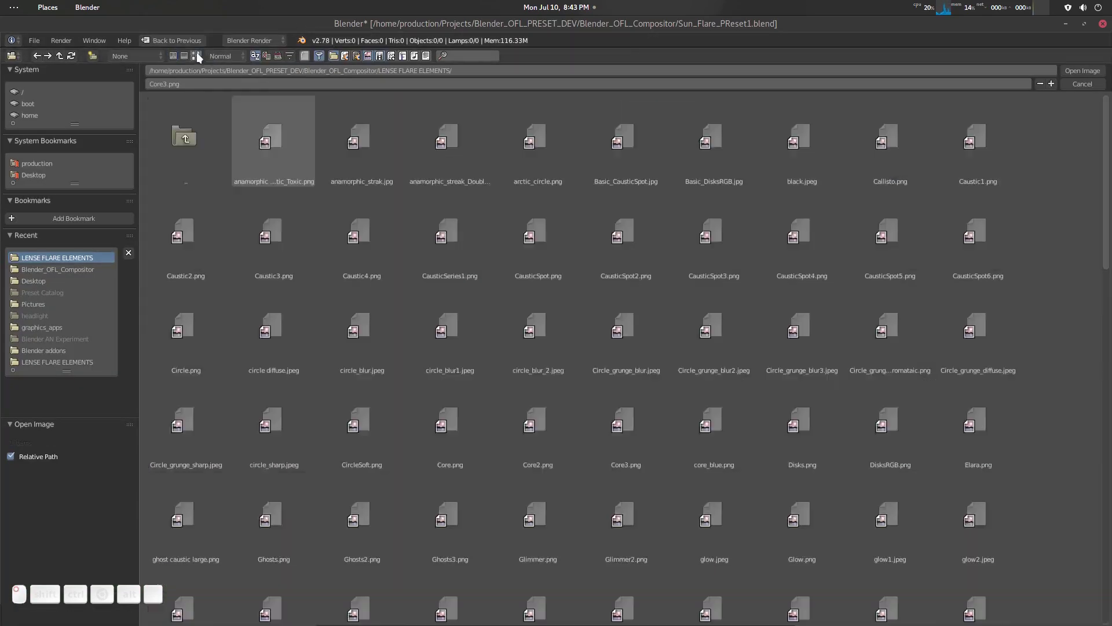
scroll(549, 311, down, 3)
scroll(549, 310, down, 10)
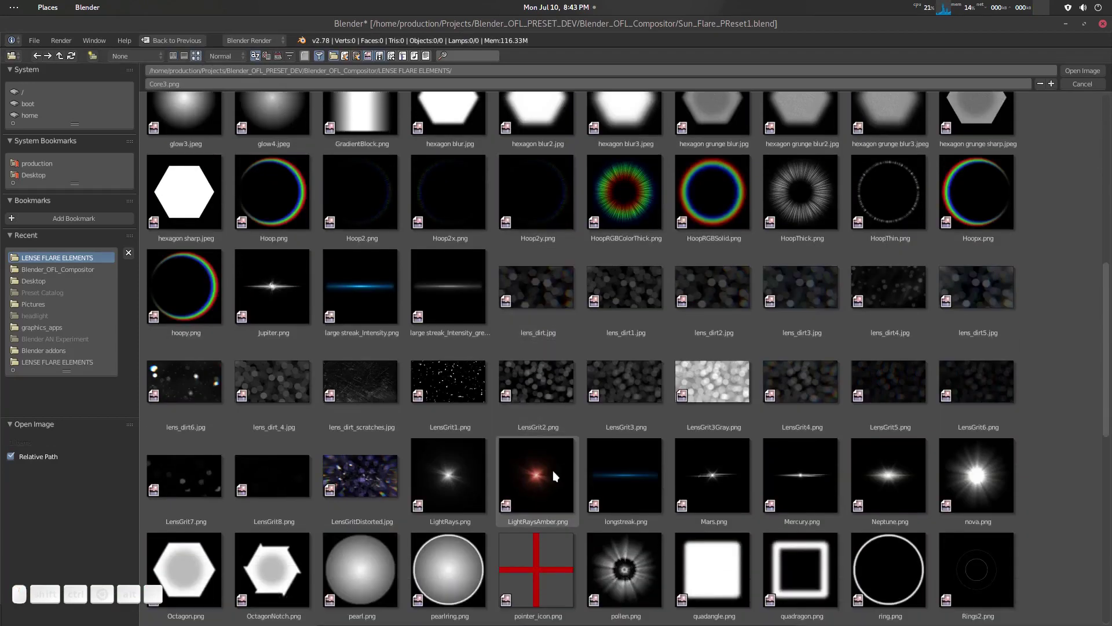
double_click(553, 470)
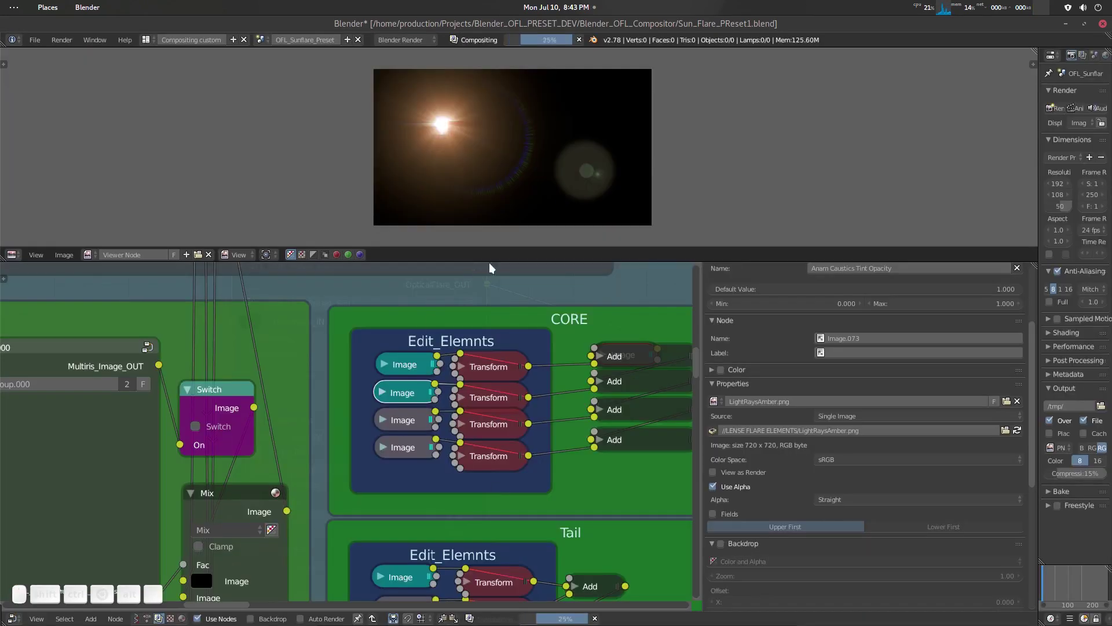
Unmute the second Transform node in the CORE element and set its Scale to 2.200.
click(492, 391)
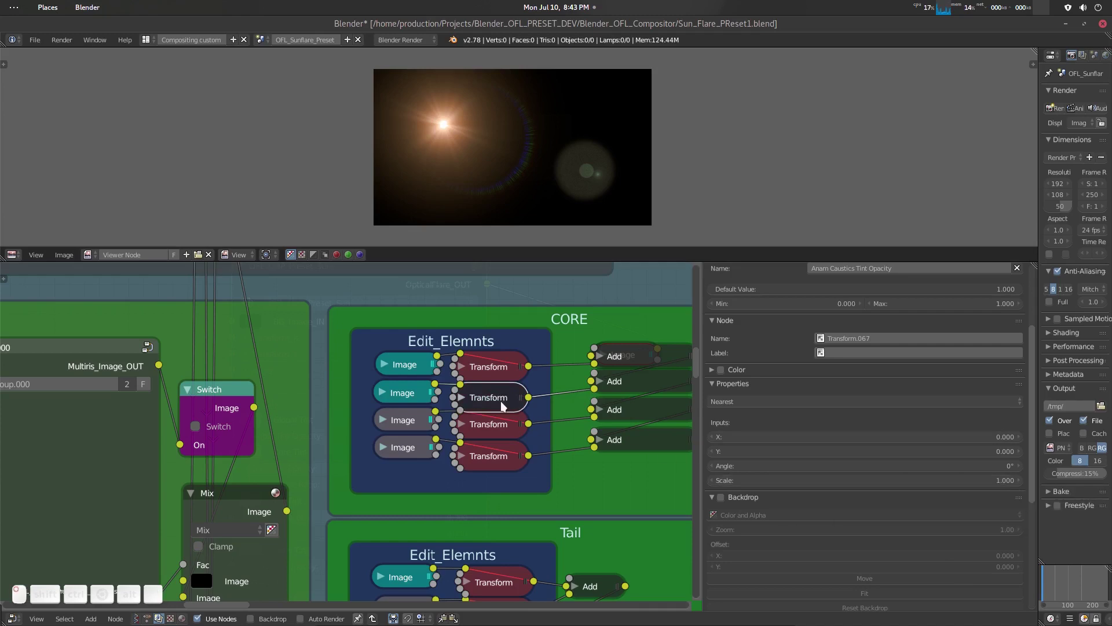
drag(850, 489, 870, 480)
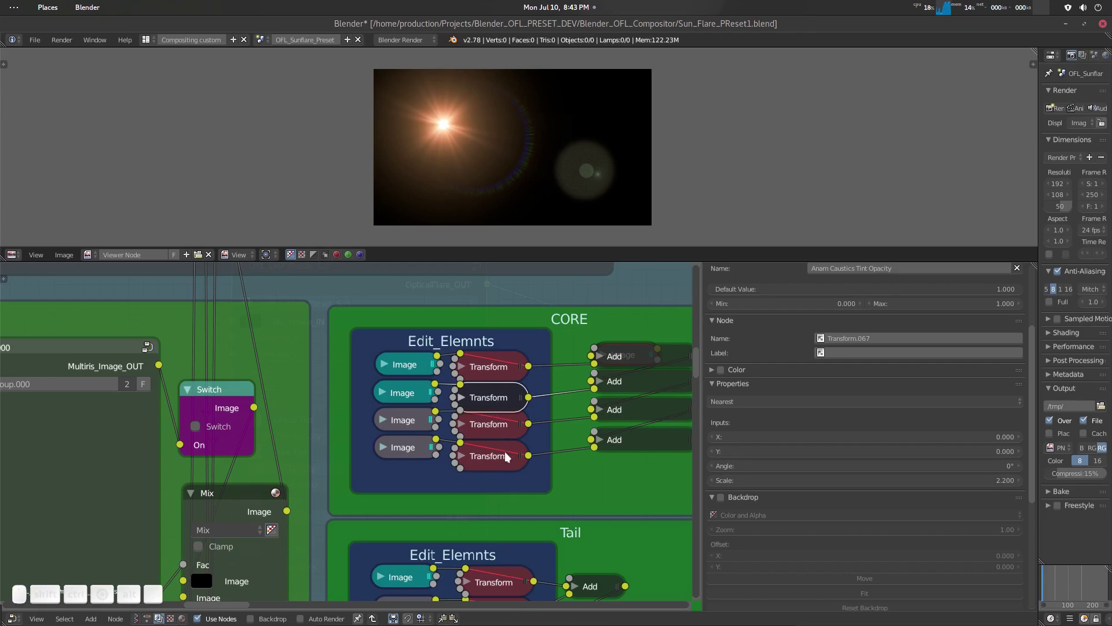
Look through the Tail and GLOW elements and check which picture the uppermost GLOW Image node uses.
scroll(503, 429, down, 4)
middle_drag(477, 453, 512, 432)
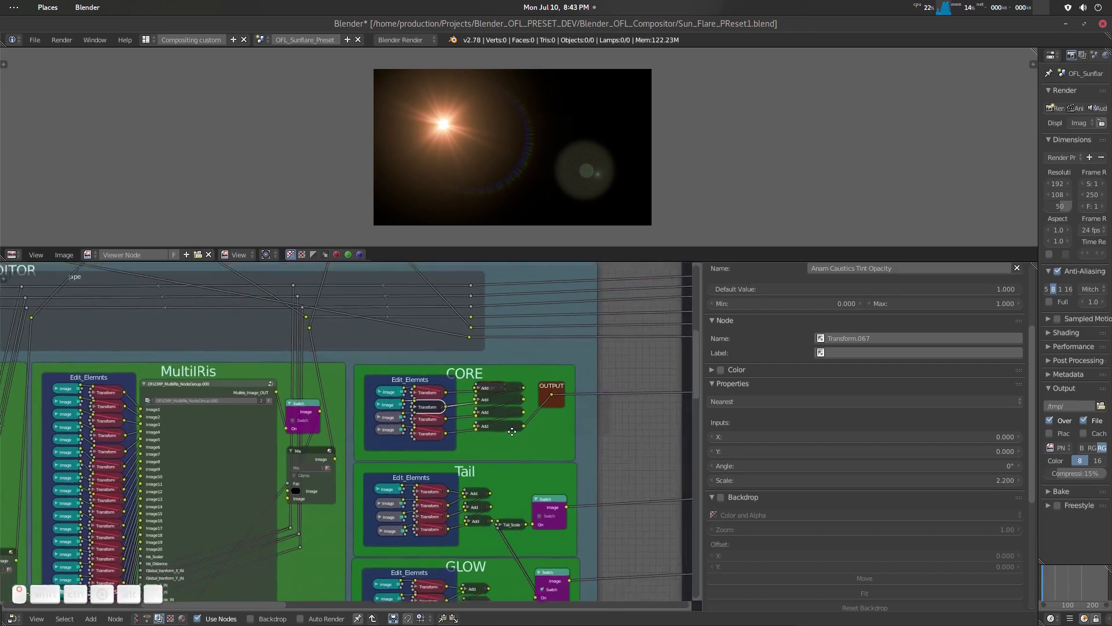
scroll(512, 432, up, 3)
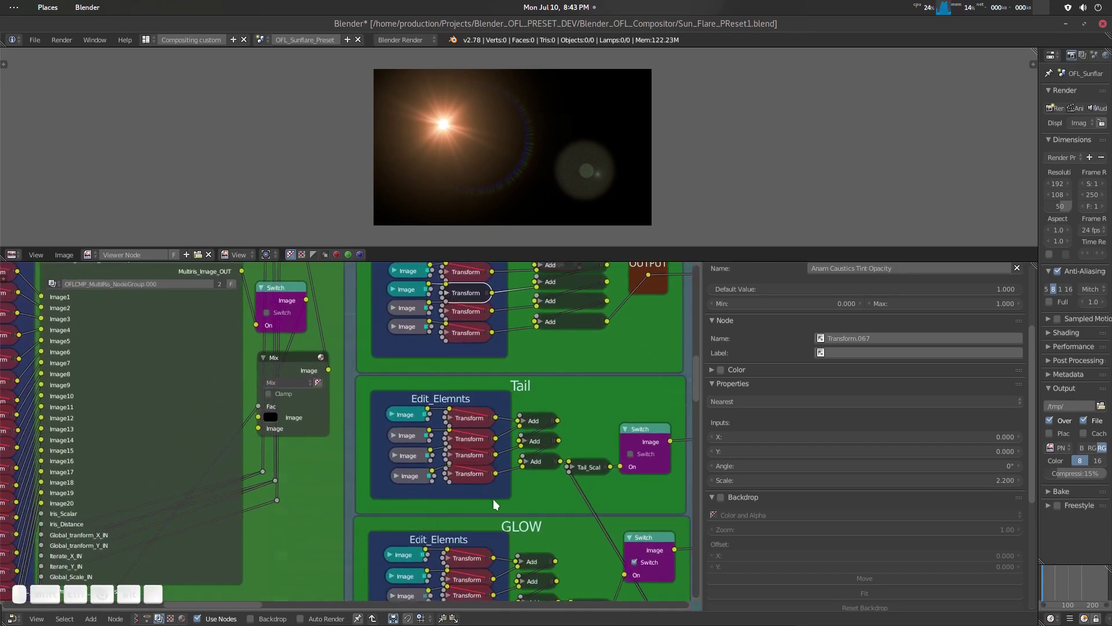
scroll(500, 496, down, 3)
middle_drag(501, 500, 511, 435)
middle_drag(478, 516, 488, 463)
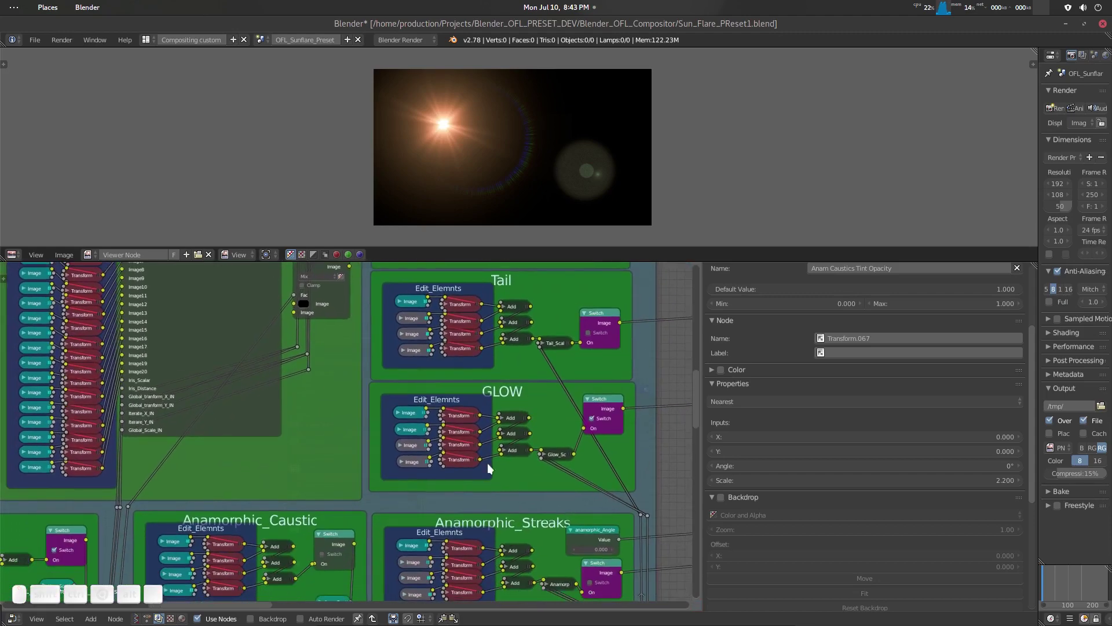
scroll(487, 450, up, 2)
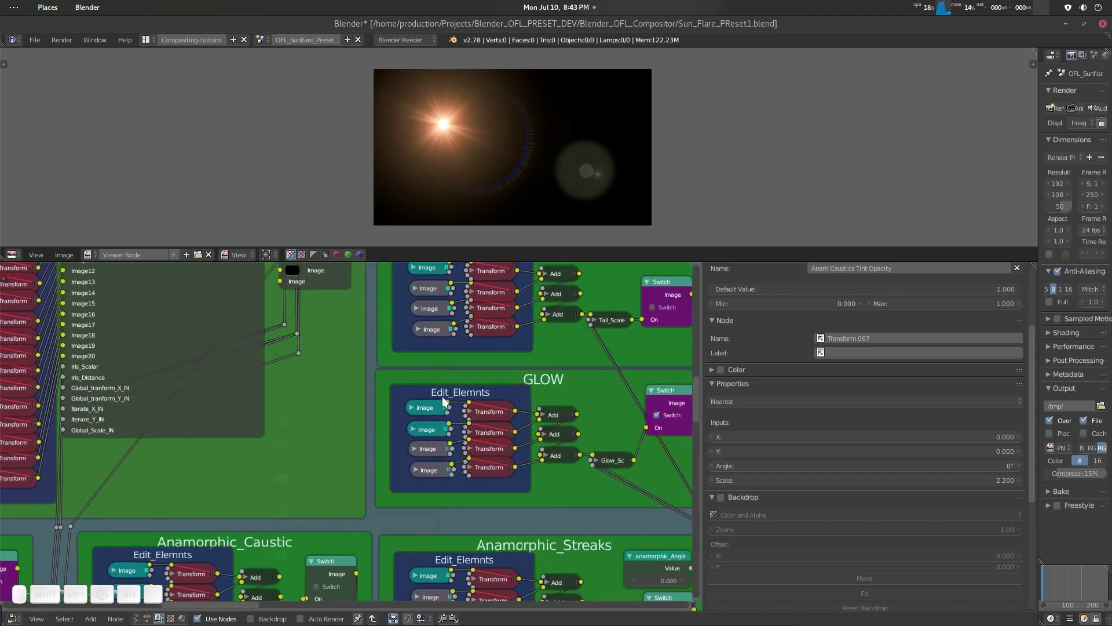
scroll(523, 436, up, 2)
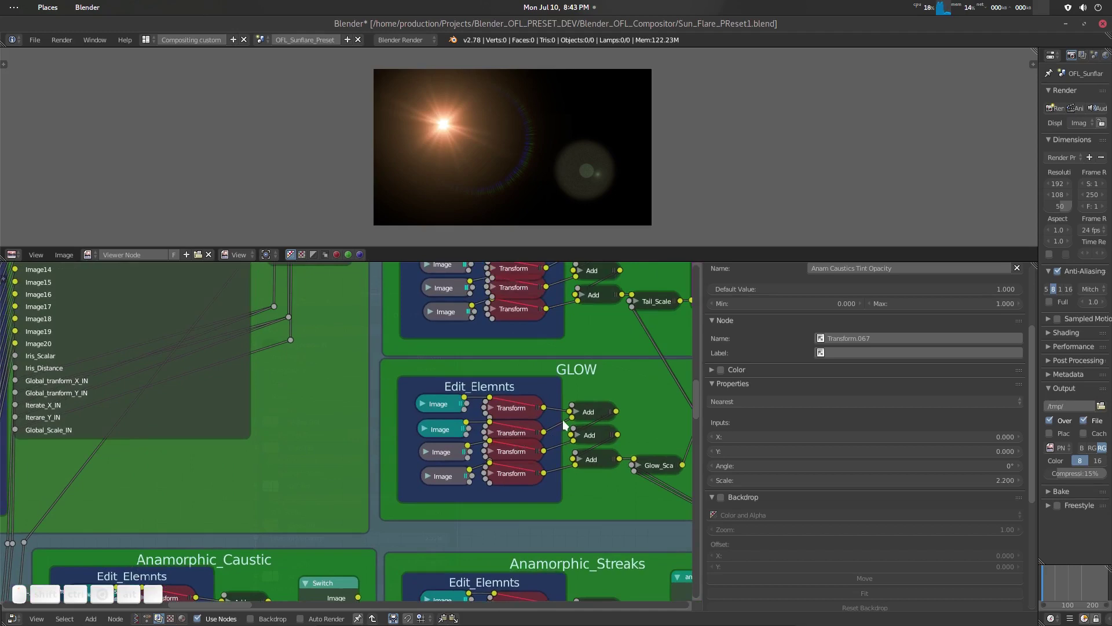
middle_drag(559, 419, 471, 442)
scroll(486, 434, up, 1)
scroll(487, 434, up, 1)
scroll(440, 408, down, 5)
middle_drag(440, 399, 487, 438)
scroll(497, 497, up, 3)
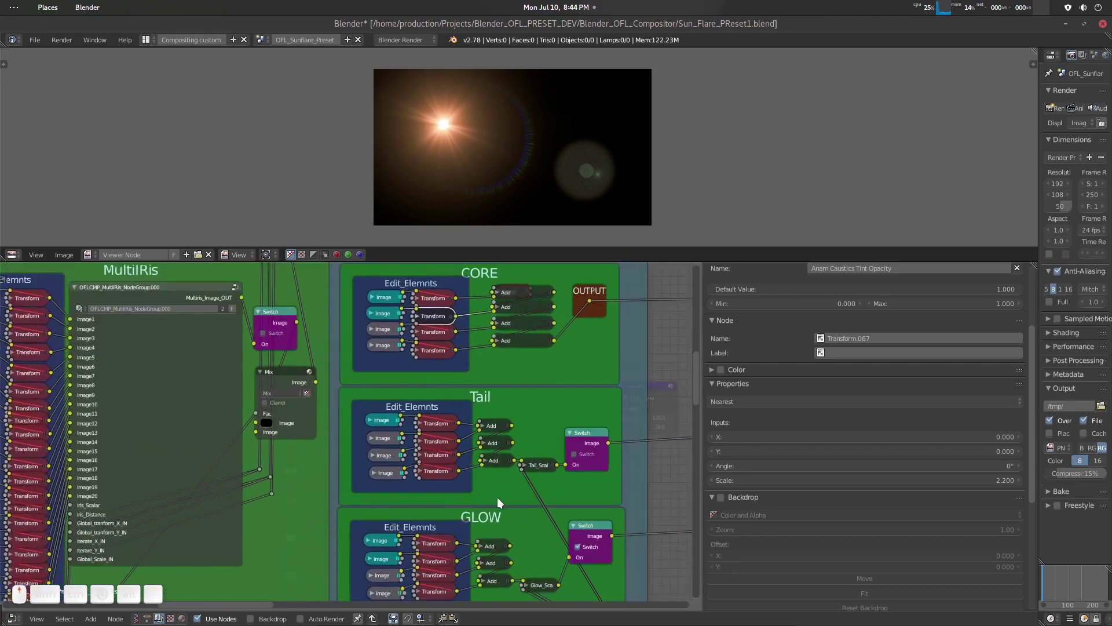
middle_drag(497, 497, 507, 384)
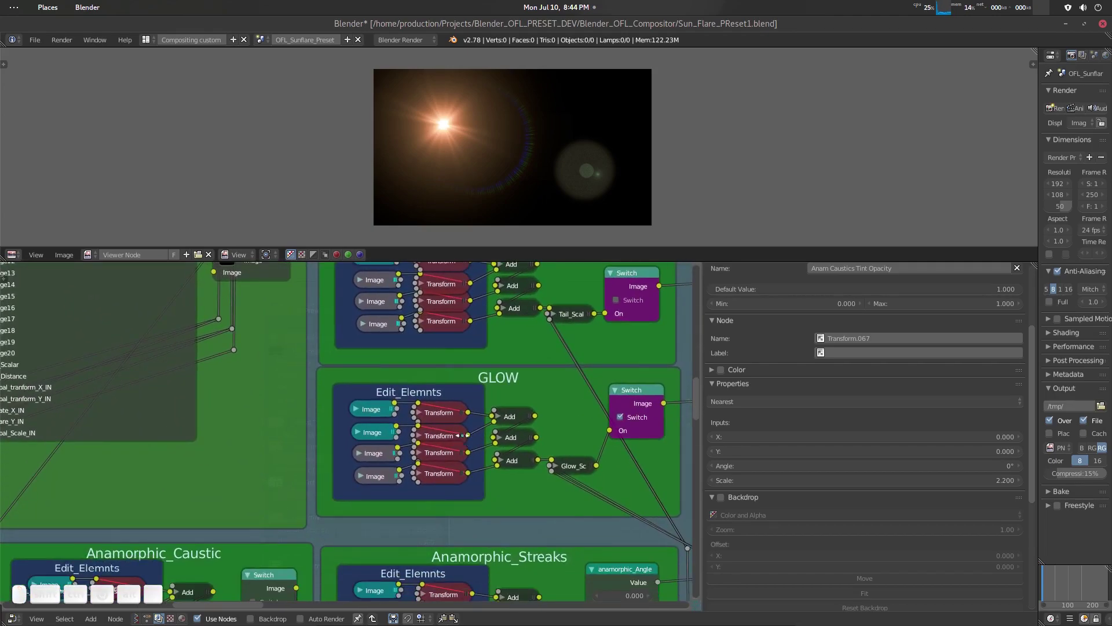
scroll(377, 416, up, 2)
click(376, 405)
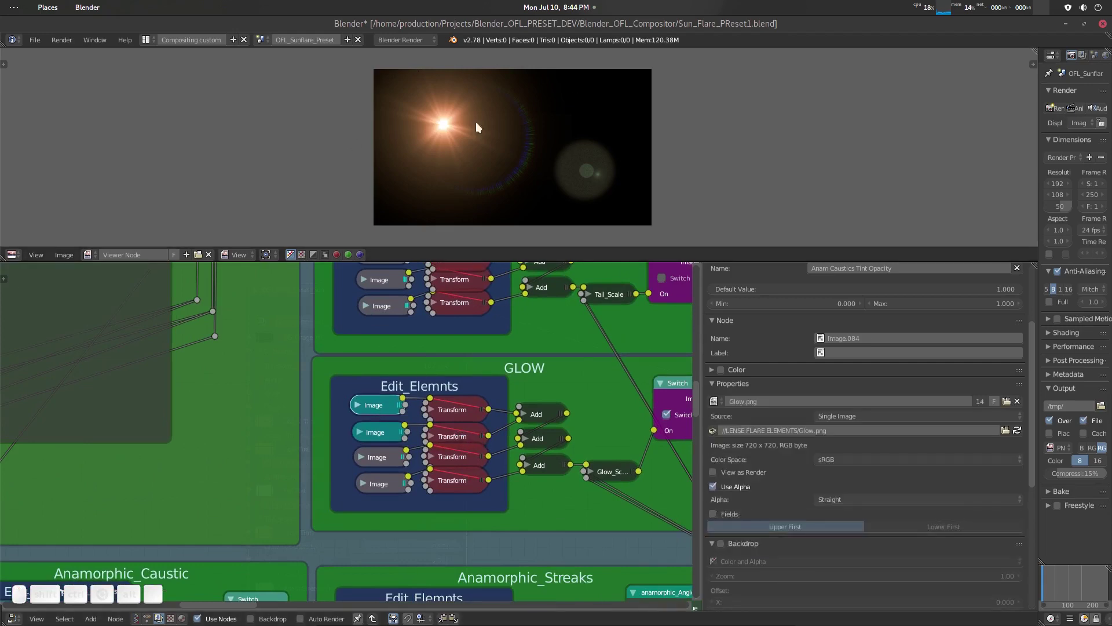
middle_drag(480, 464, 461, 450)
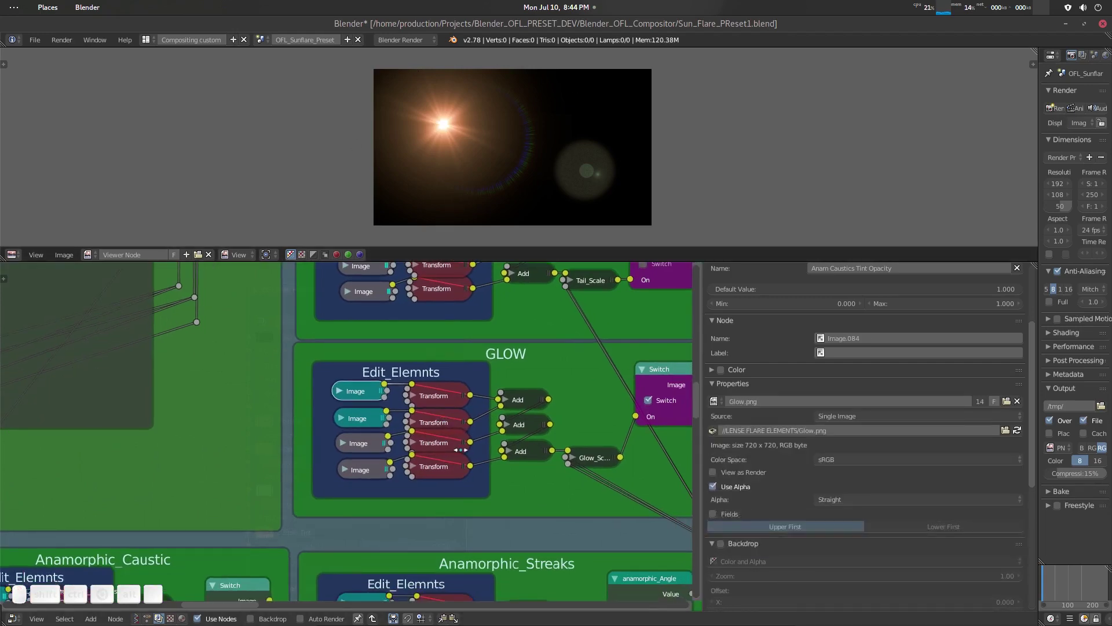
Unmute the third Image node in the GLOW element and replace its picture with Glimmer2.png.
click(359, 443)
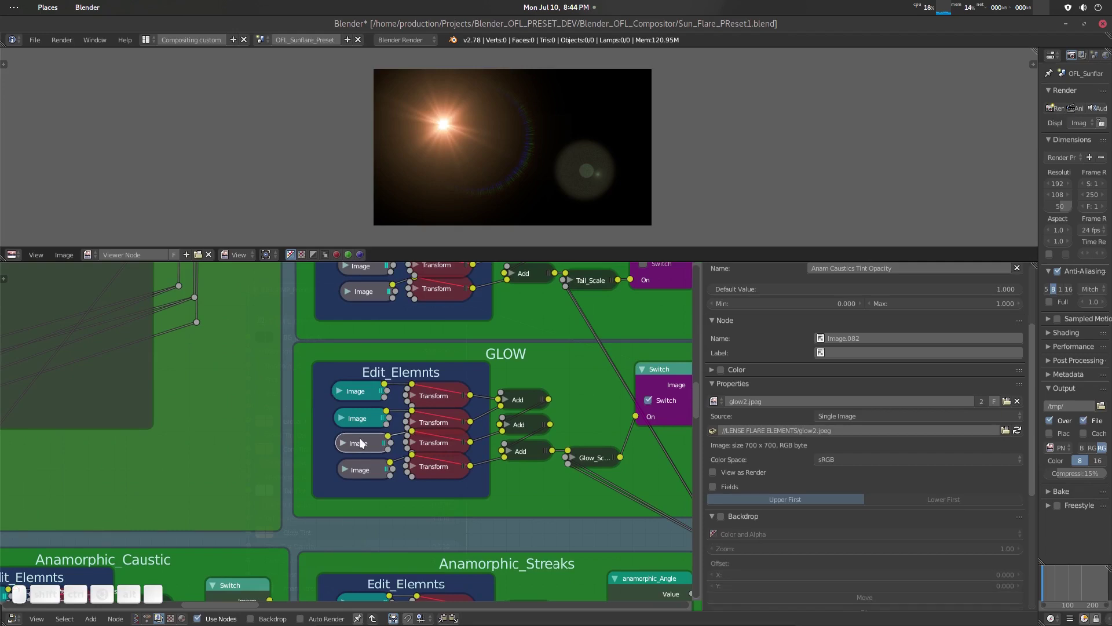
key(m)
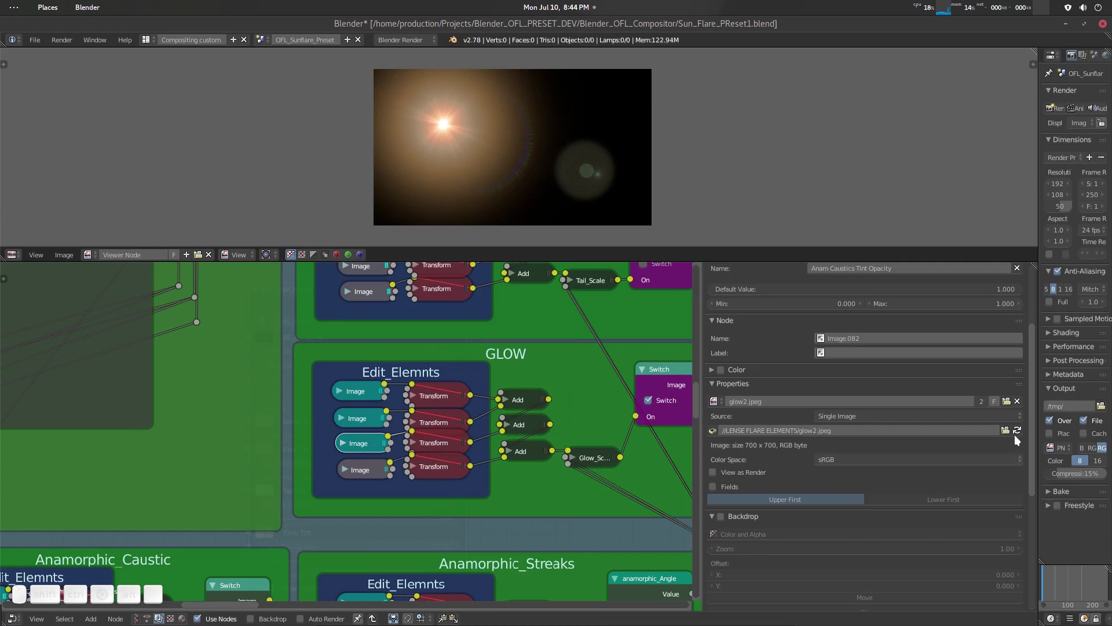
click(1004, 399)
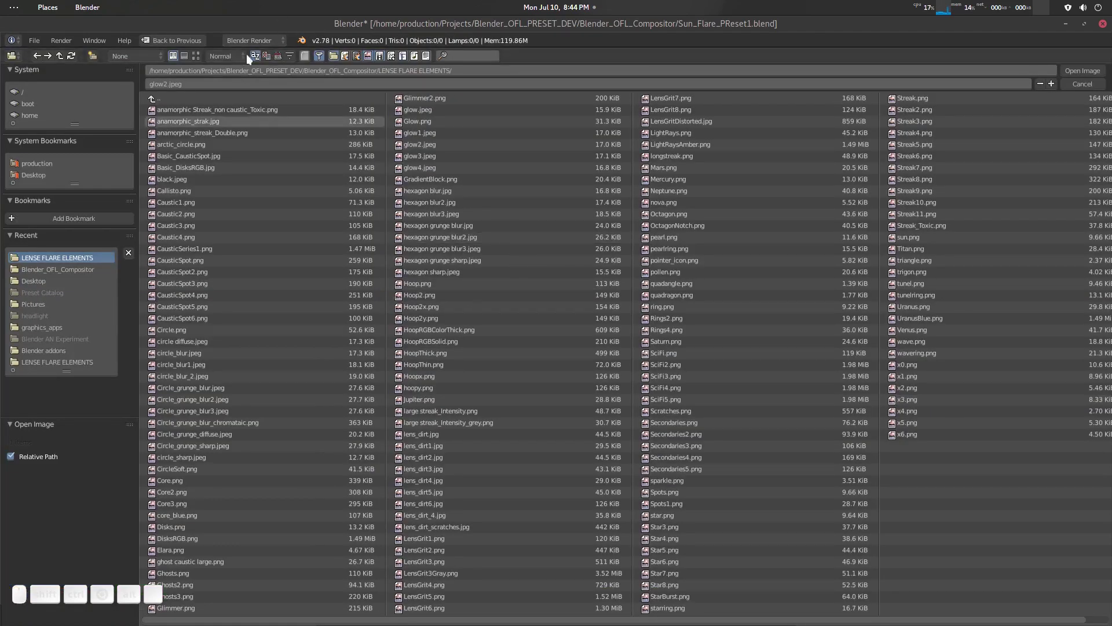
click(197, 56)
scroll(531, 443, down, 3)
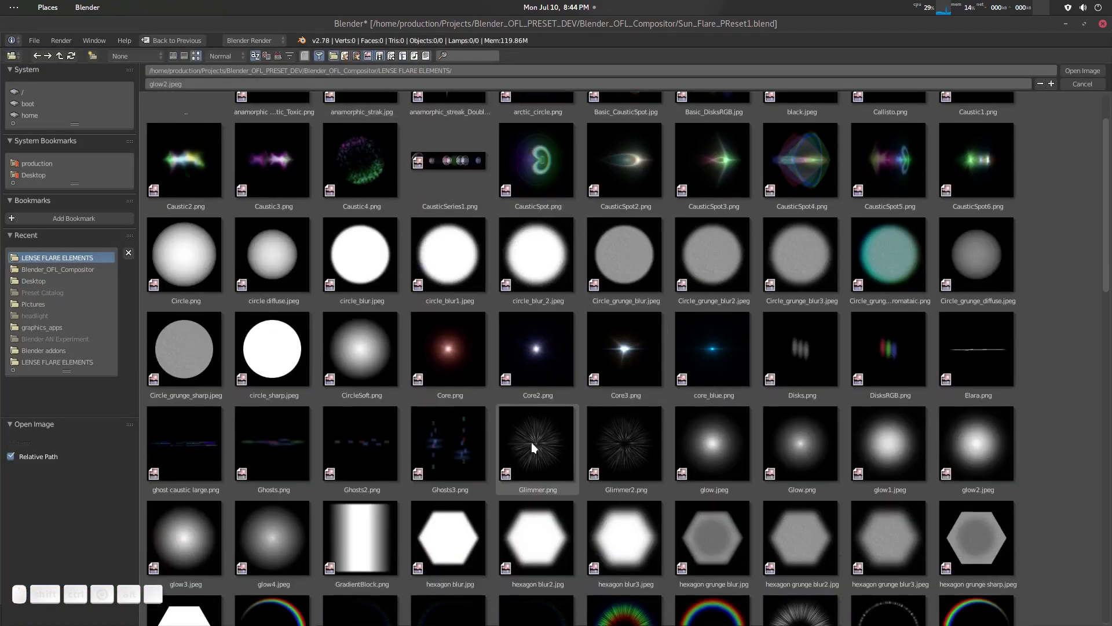
double_click(635, 457)
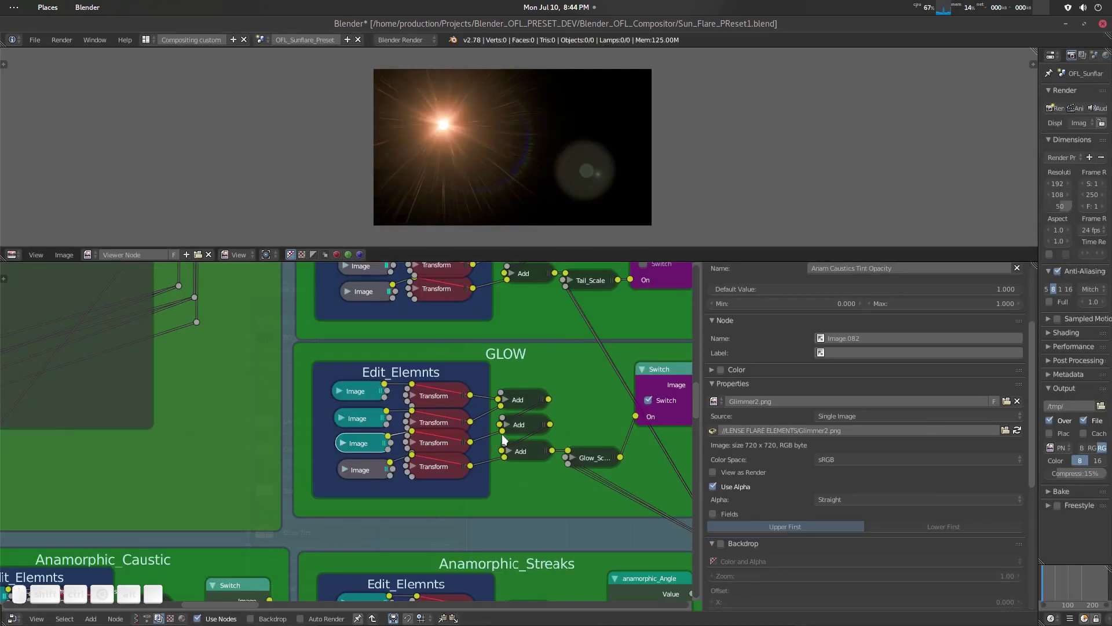
Mute and unmute the third GLOW Image node to compare the flare with and without the glimmer rays.
scroll(503, 438, up, 2)
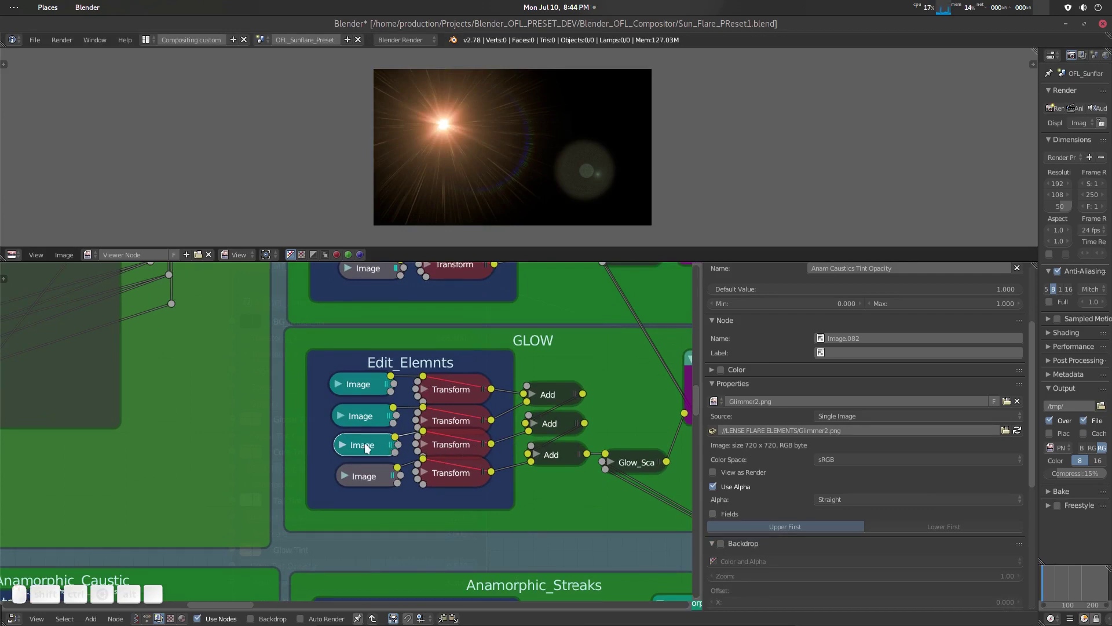
key(m)
key(m)
Unmute the third Transform node in the GLOW element and set its Scale to 0.500.
click(462, 441)
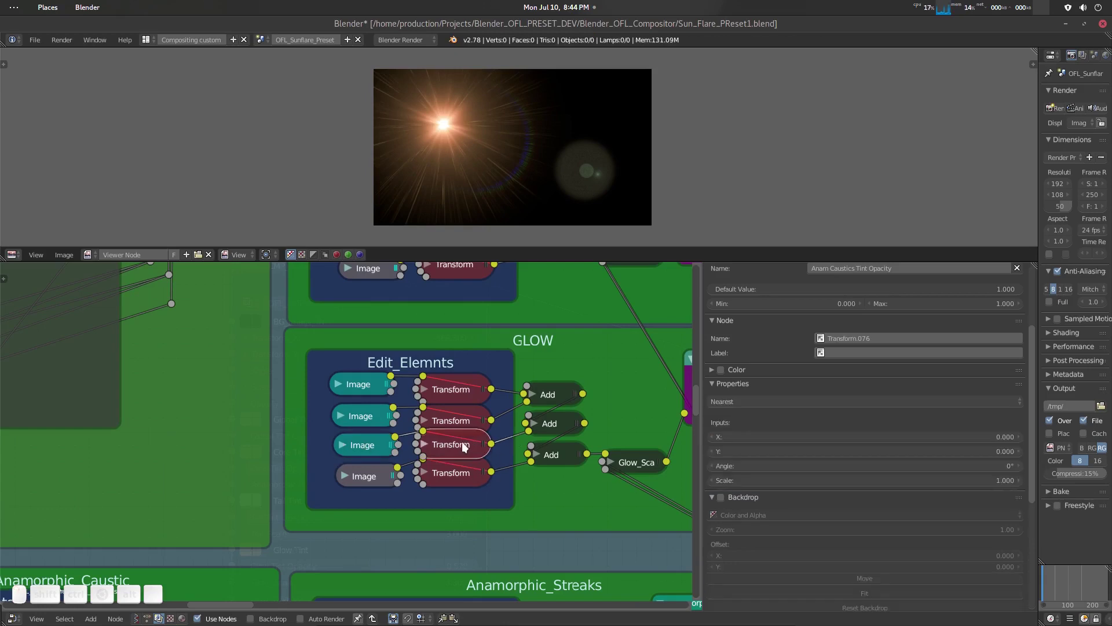
key(m)
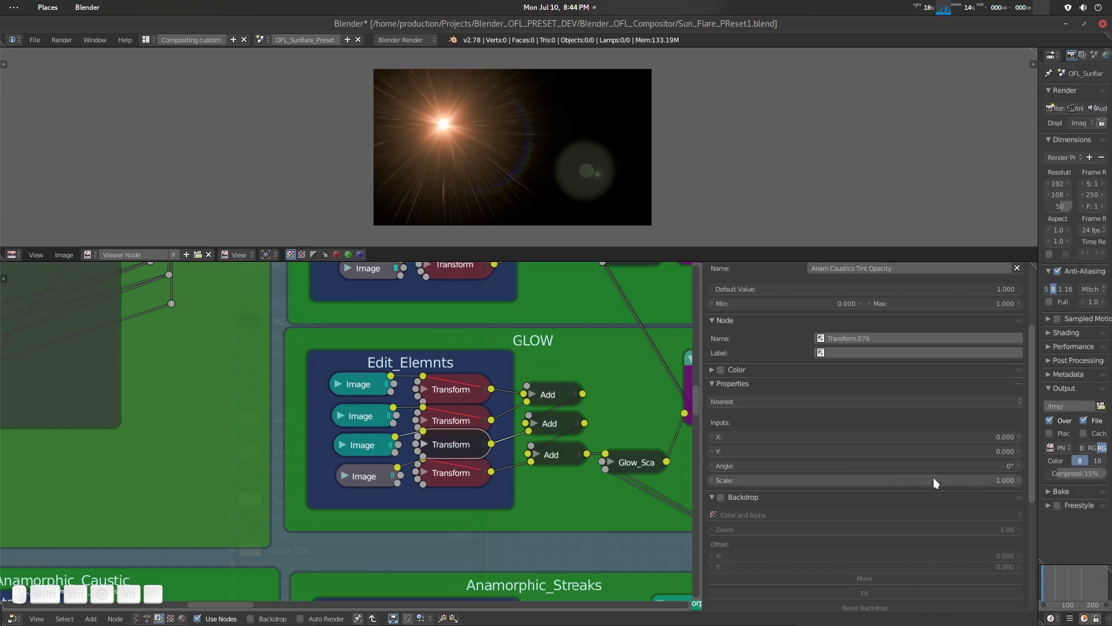
drag(969, 479, 871, 479)
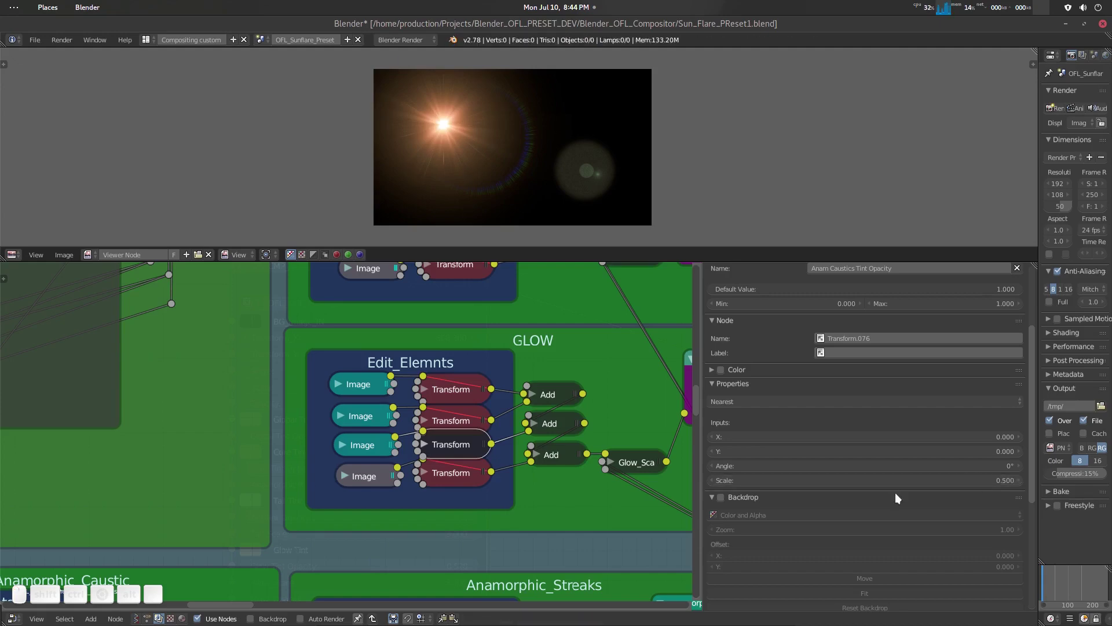
Look through the CORE, Tail, GLOW, Anamorphic and IrisCaustic elements inside the flare group.
scroll(492, 380, down, 2)
shift+scroll(482, 398, up, 2)
scroll(482, 398, down, 3)
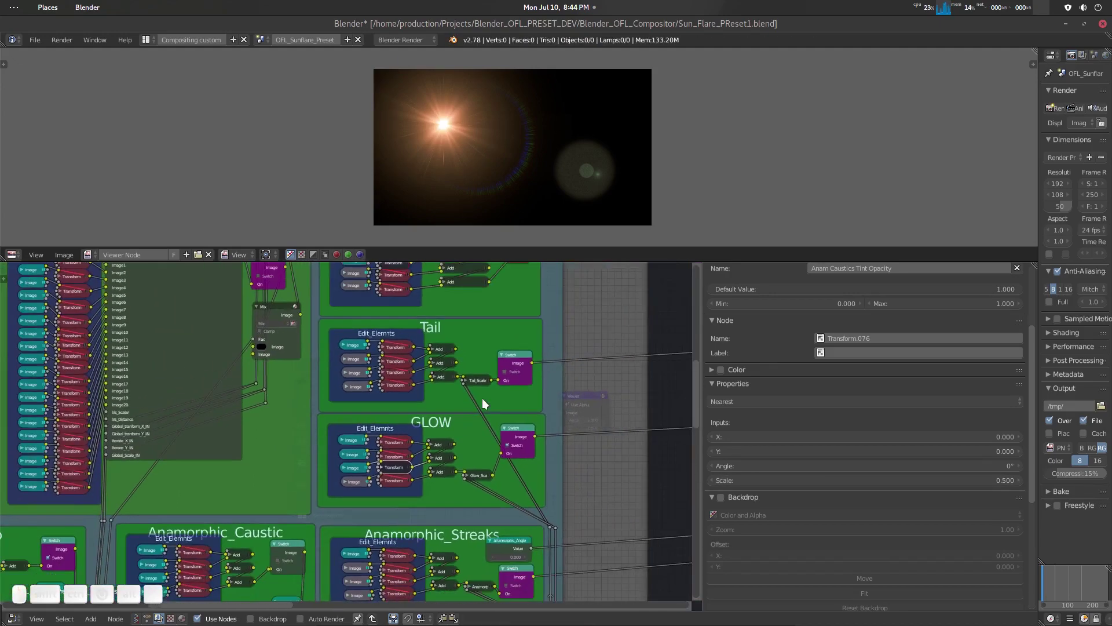
middle_drag(453, 368, 495, 409)
scroll(495, 408, up, 2)
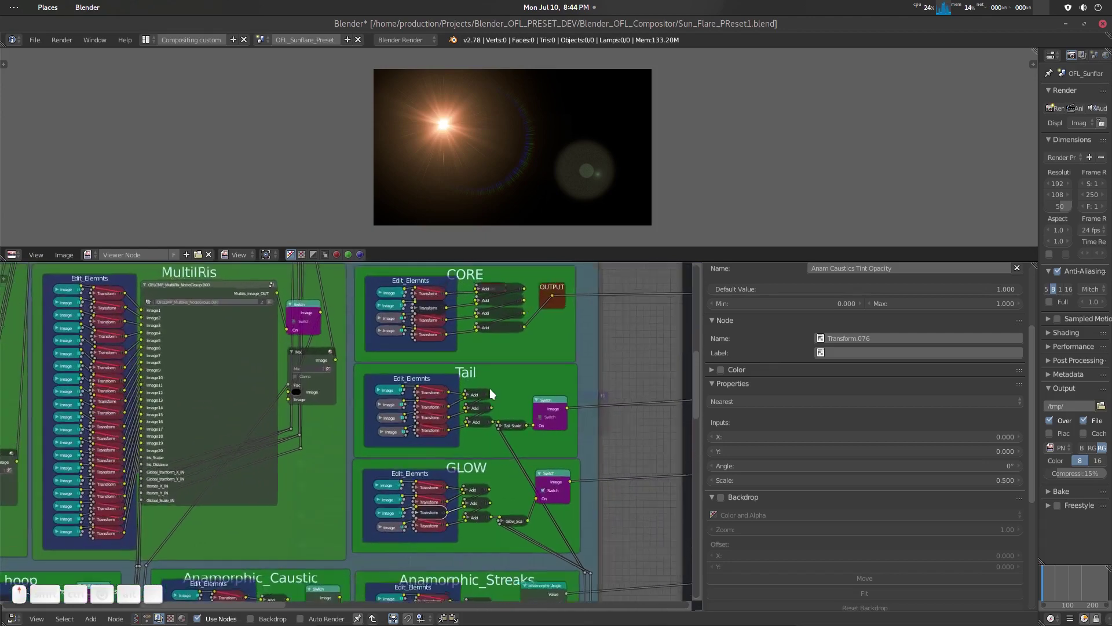
shift+scroll(491, 464, down, 2)
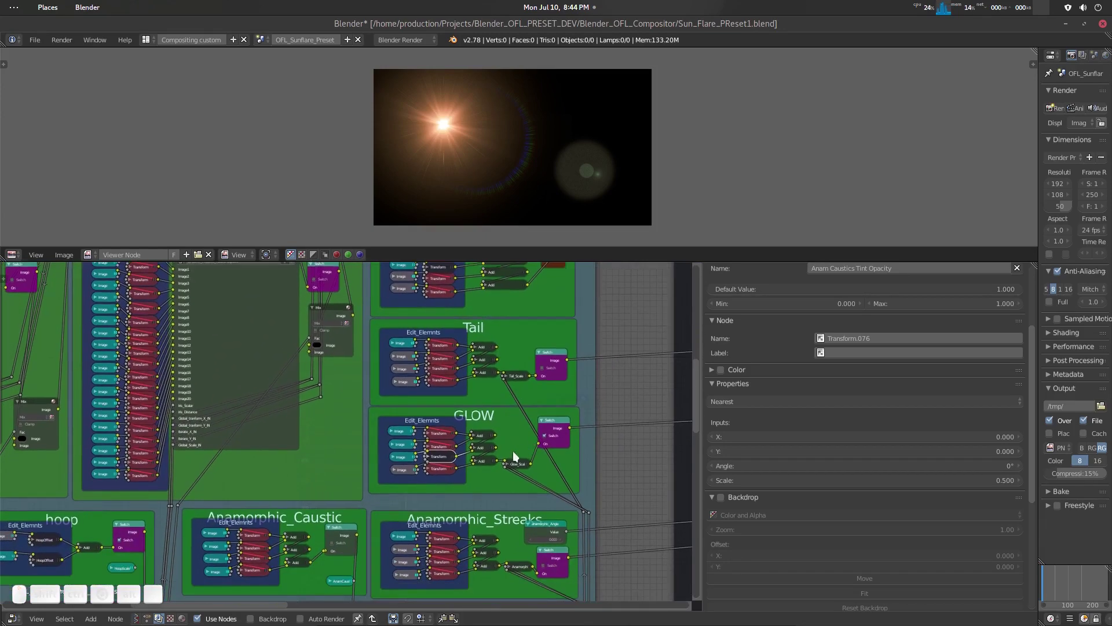
shift+scroll(512, 438, down, 2)
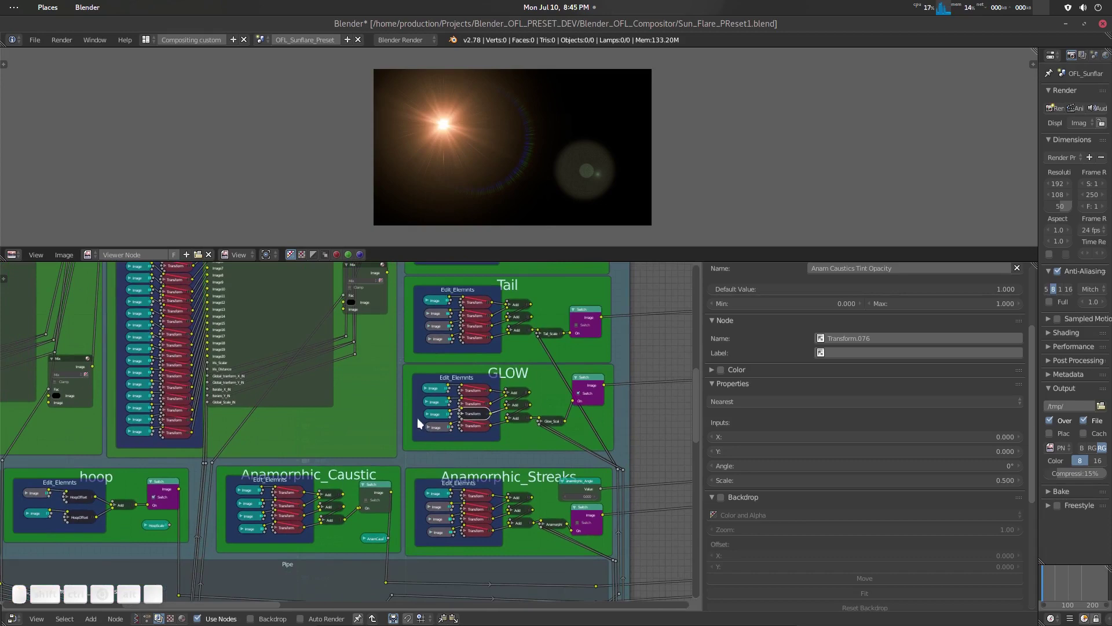
shift+scroll(417, 419, up, 6)
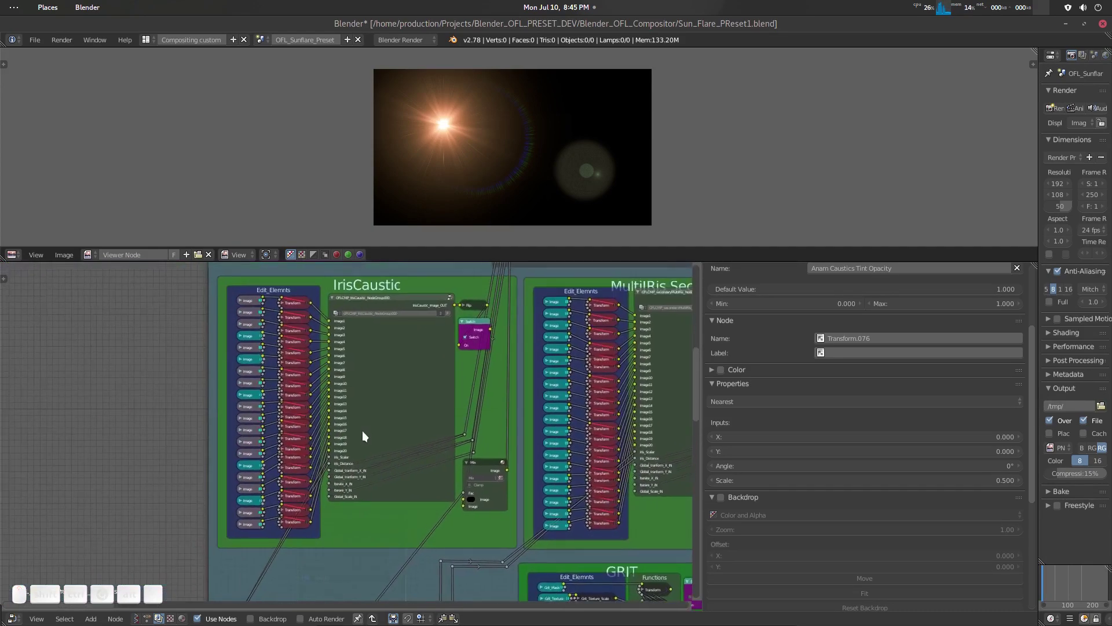
scroll(363, 430, up, 3)
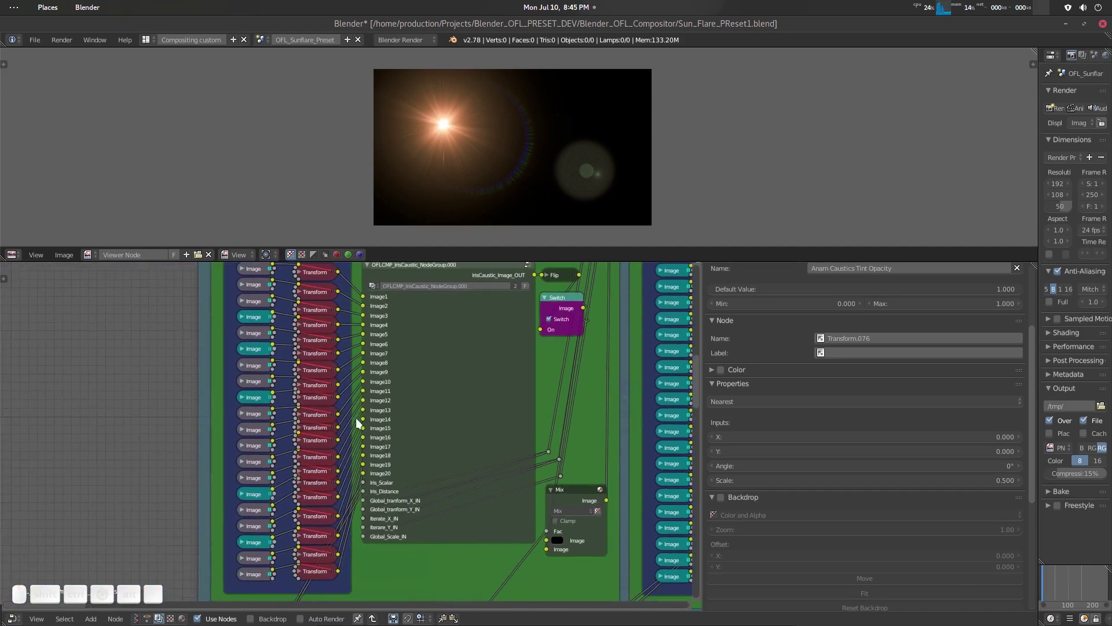
scroll(359, 423, down, 1)
middle_drag(386, 447, 355, 407)
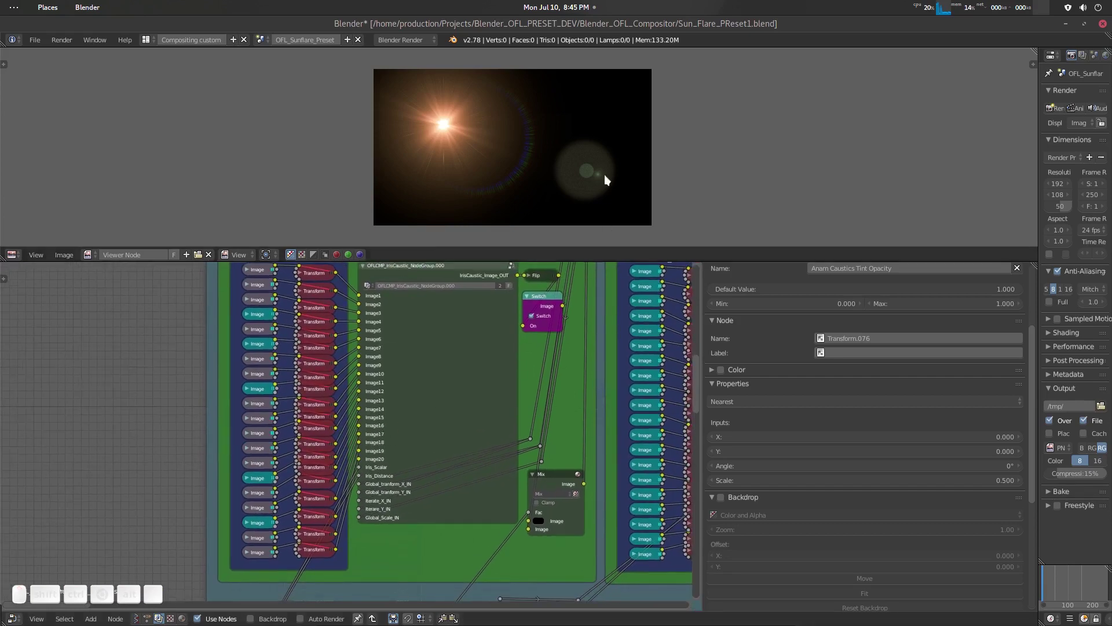
Briefly unmute the 11th, 13th, 14th and first Image nodes of the IrisCaustic element one at a time and re-mute each to preview its effect.
click(259, 421)
key(m)
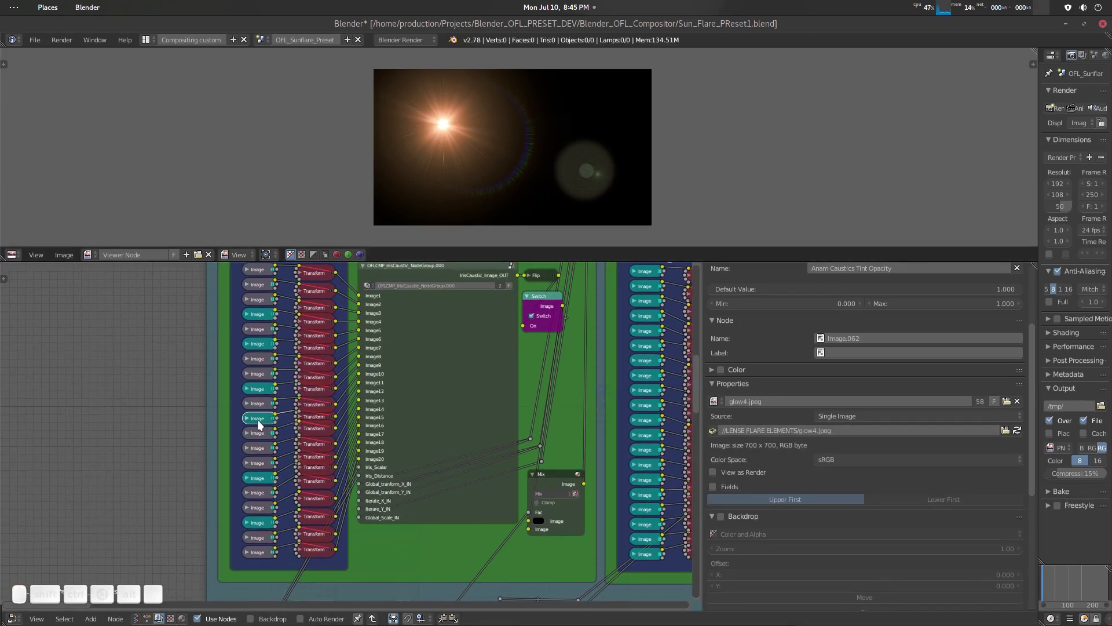
key(m)
click(255, 450)
key(m)
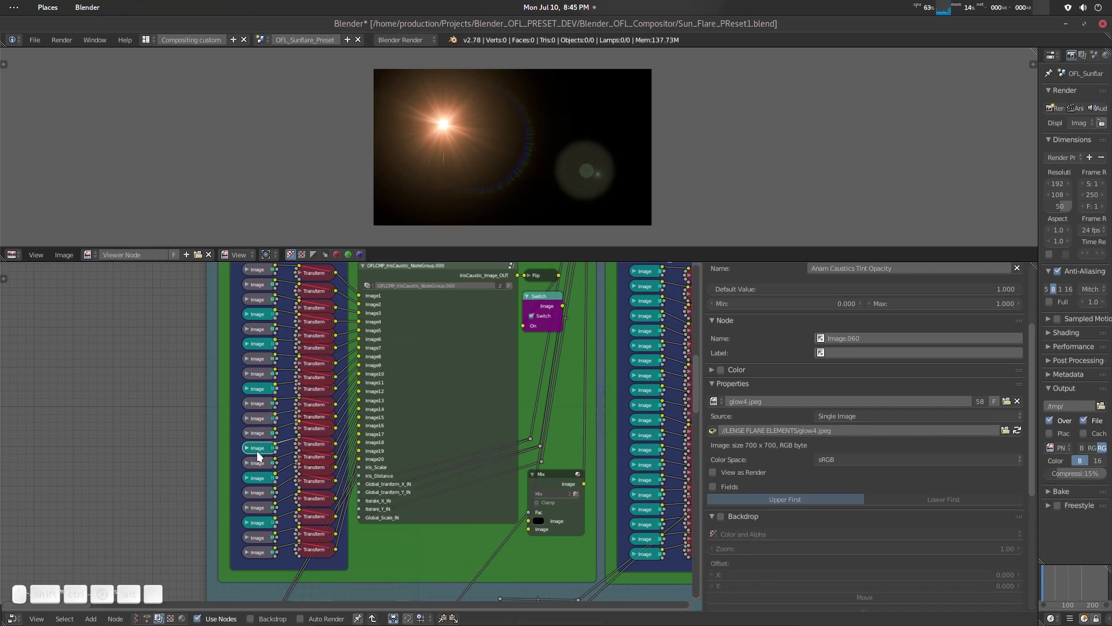
key(m)
key(m)
key(m)
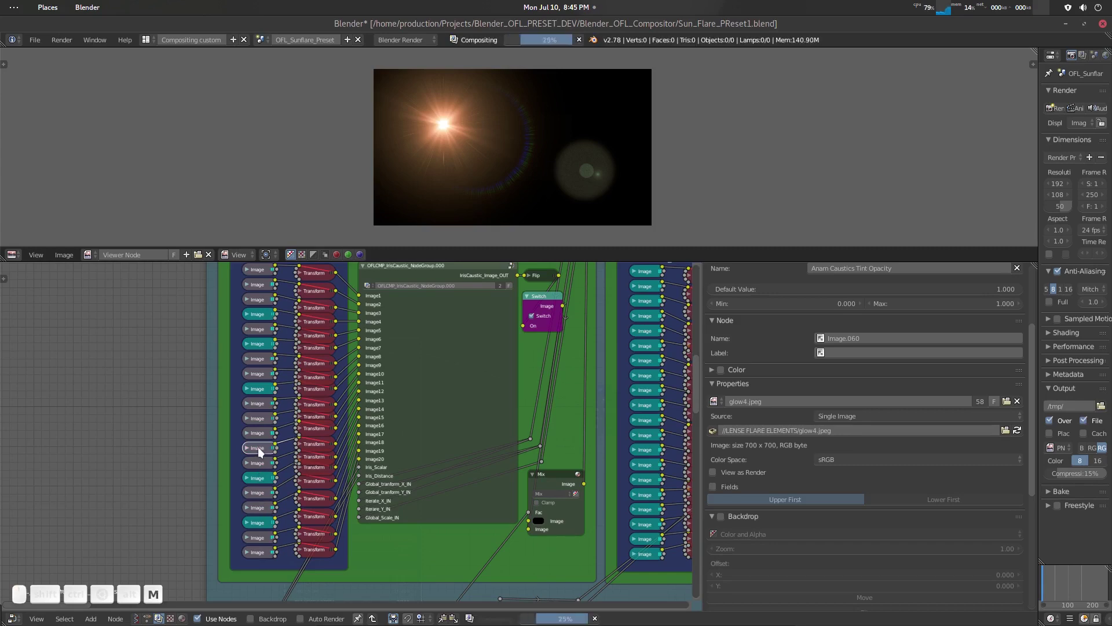
click(258, 463)
key(m)
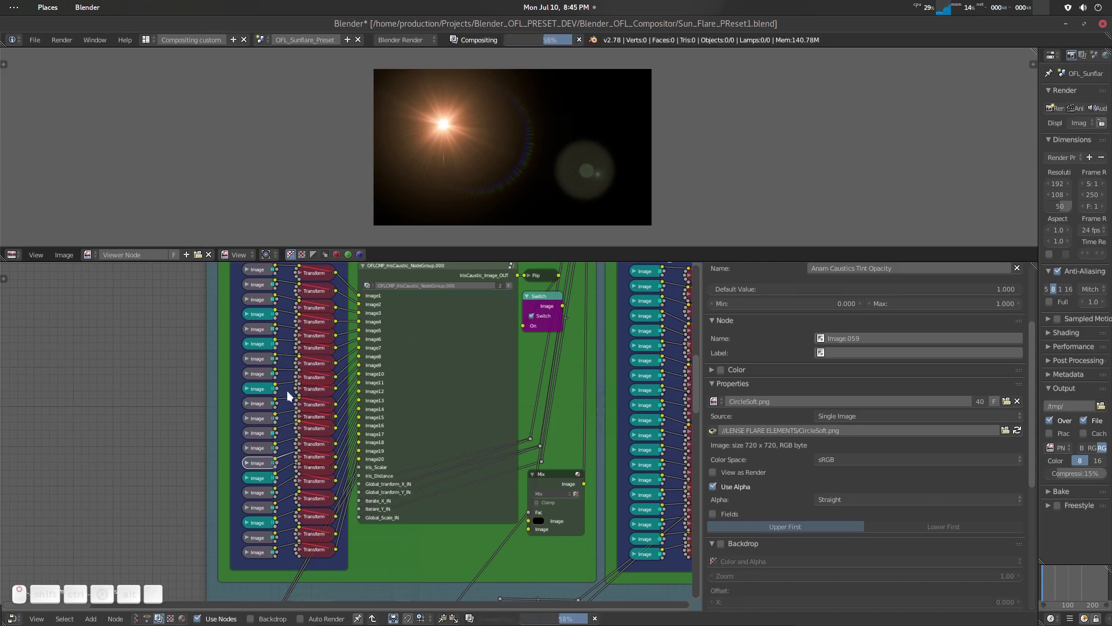
shift+scroll(255, 366, up, 4)
click(268, 375)
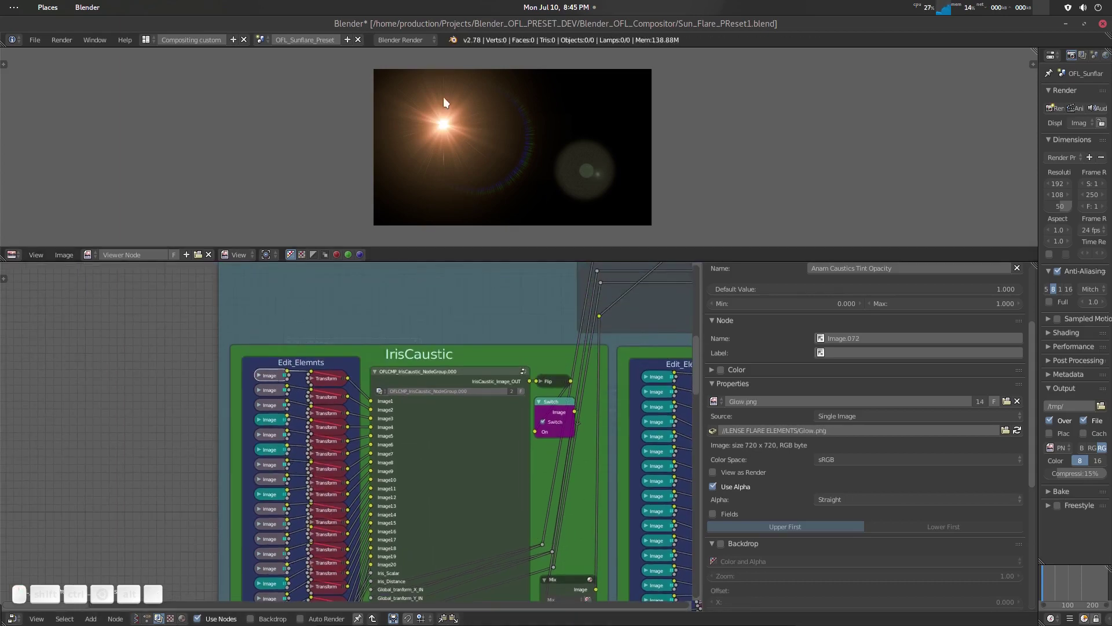
key(m)
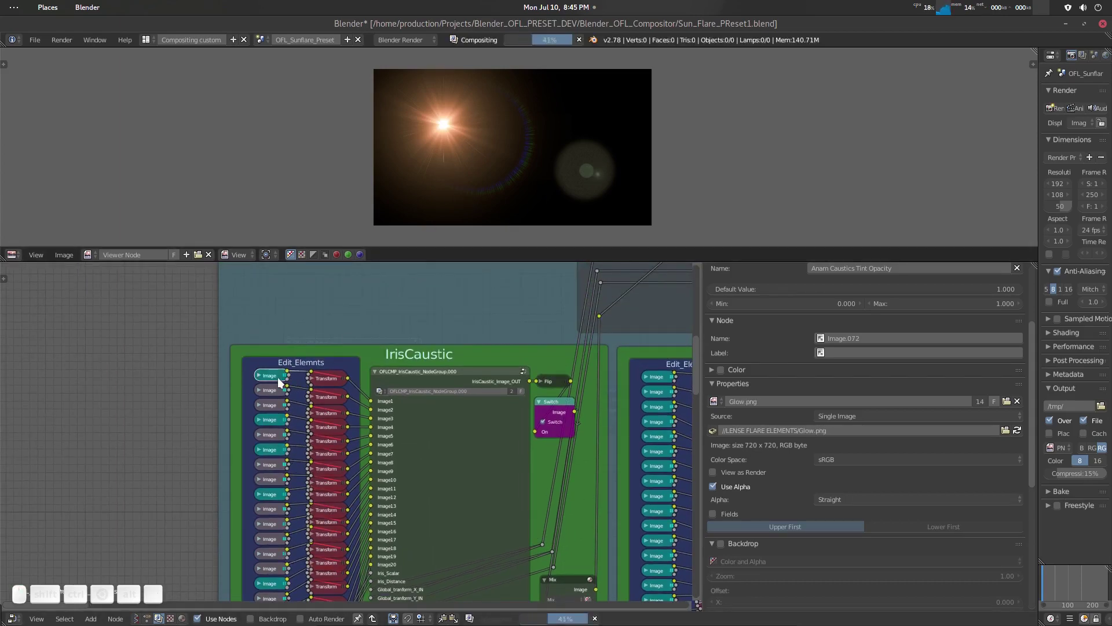
Unmute the second Image node of the IrisCaustic element, which uses CircleSoft.png.
click(266, 389)
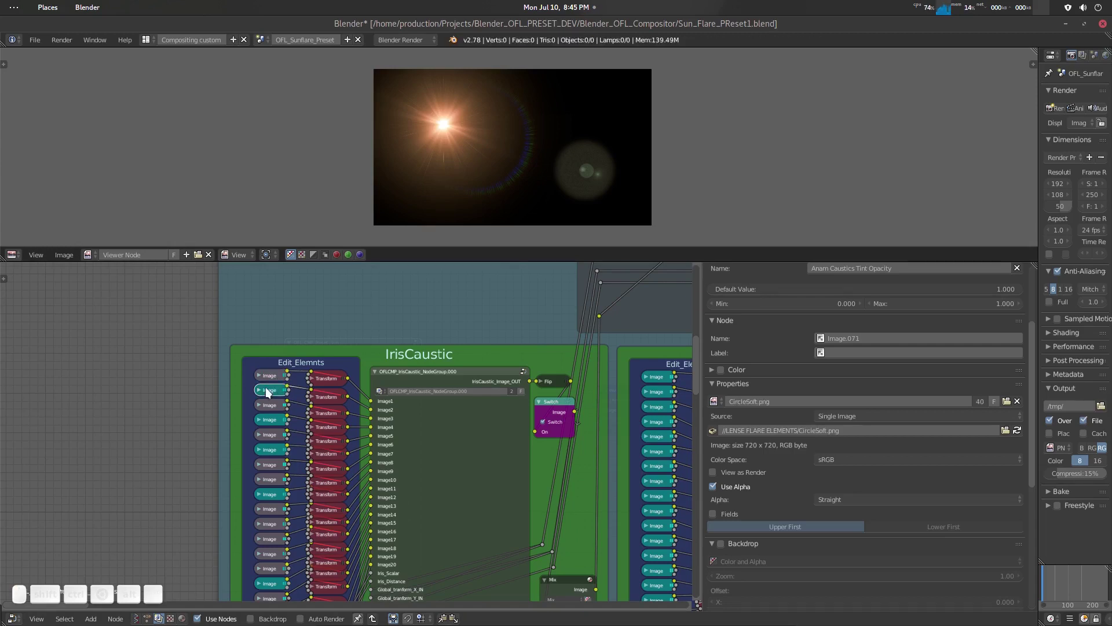
key(m)
key(m)
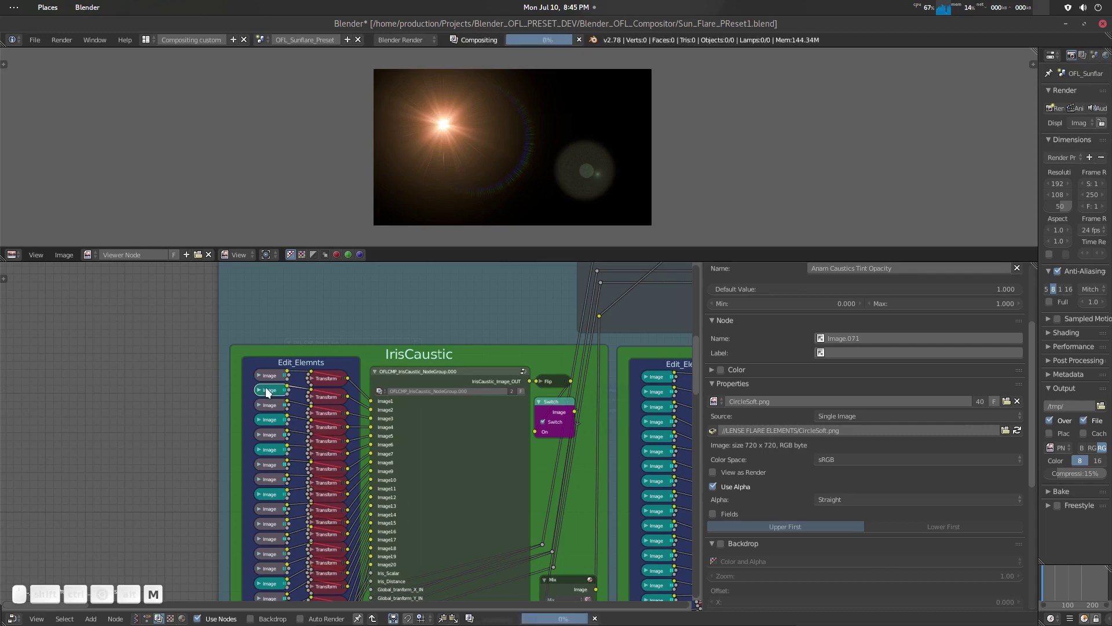
Try the 17th and 16th IrisCaustic Image nodes unmuted to preview their effect, and leave both muted.
scroll(265, 387, down, 5)
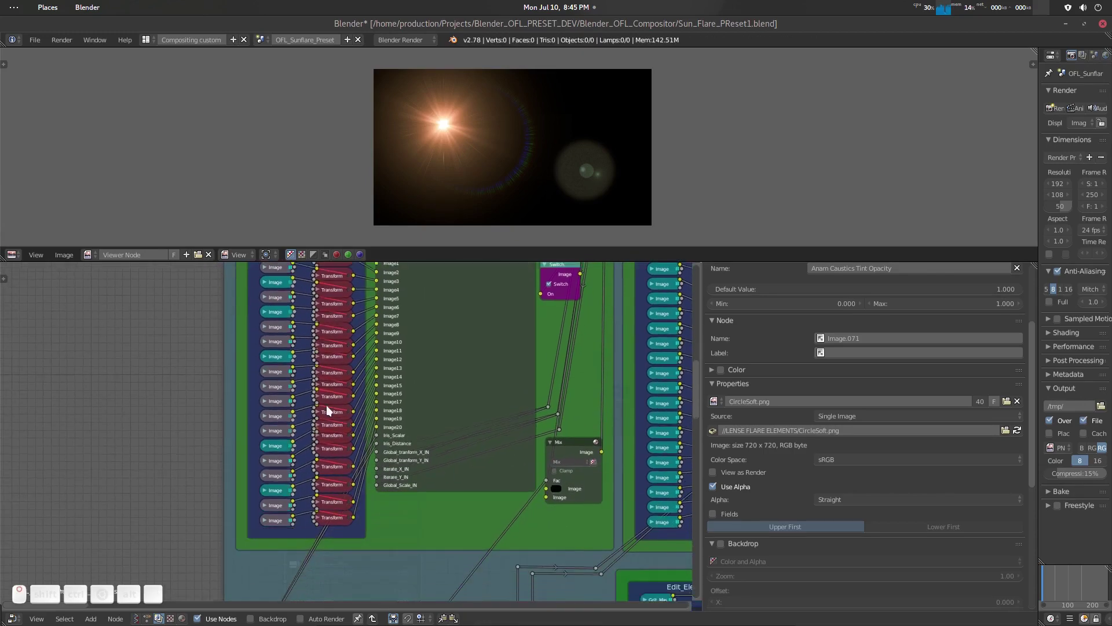
key(m)
click(279, 480)
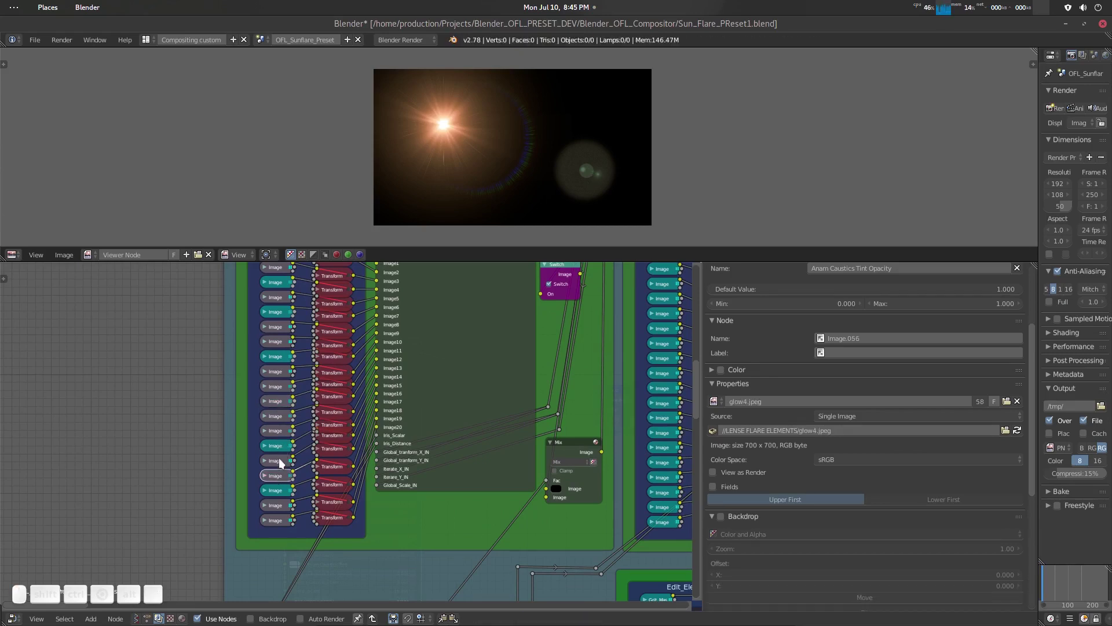
click(279, 460)
key(m)
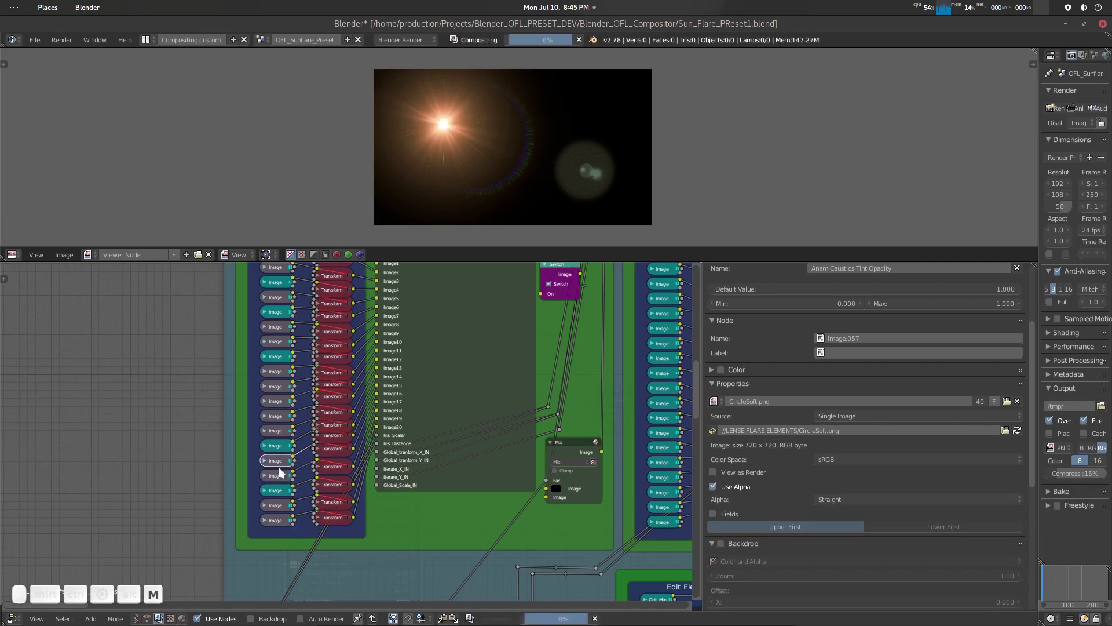
Toggle the 19th IrisCaustic Image node with glow4.jpeg to compare the flare up close, and leave it unmuted.
click(278, 506)
key(m)
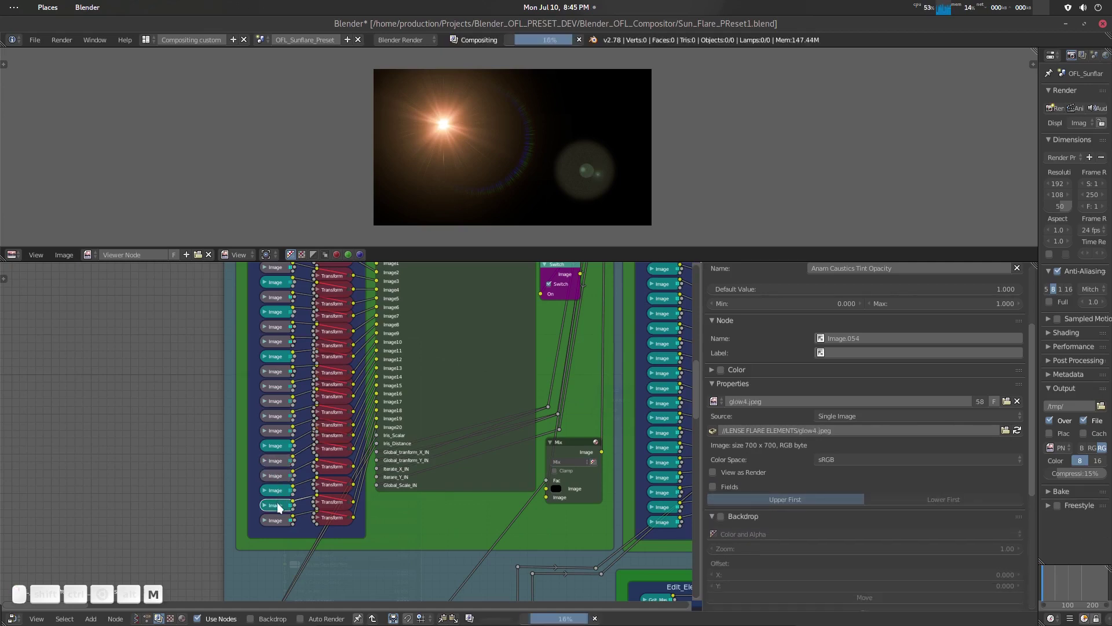
key(m)
scroll(415, 132, up, 6)
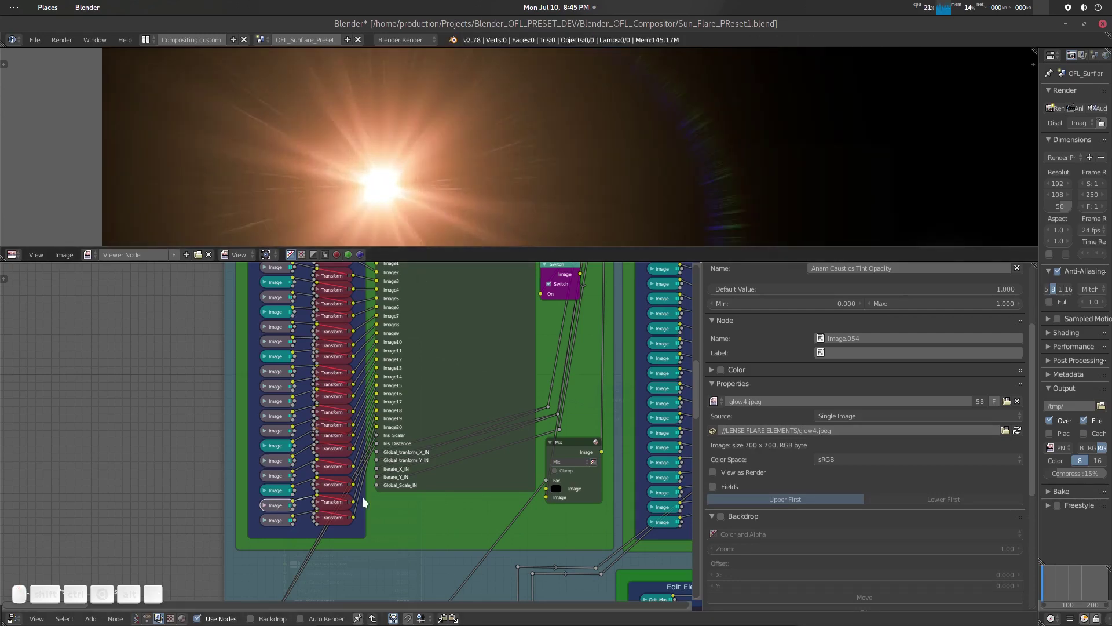
click(282, 506)
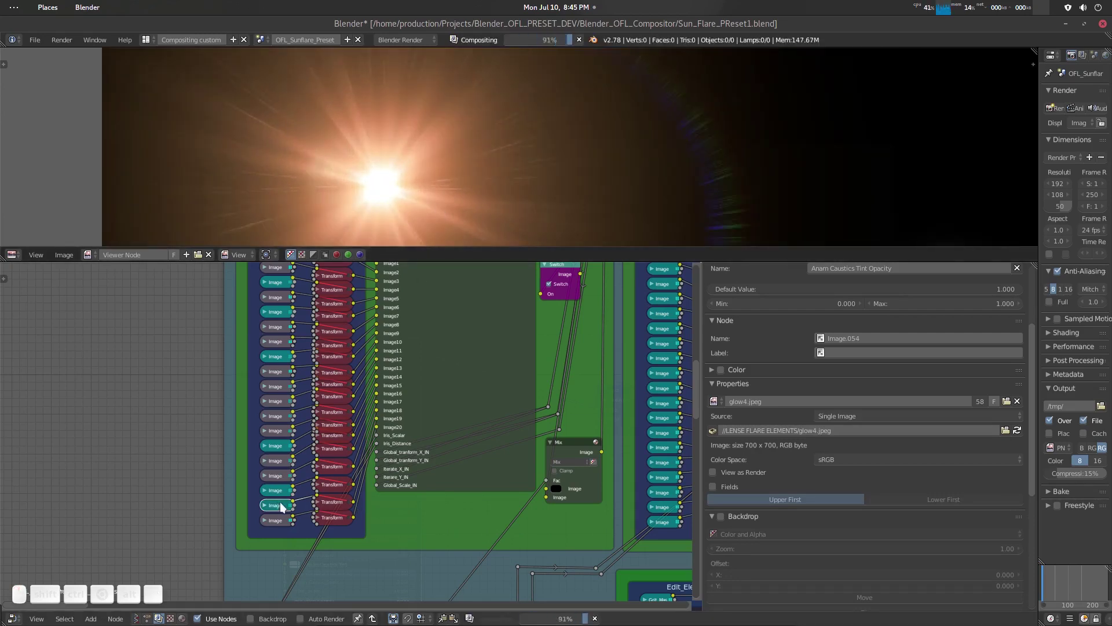
scroll(458, 200, down, 5)
middle_drag(462, 186, 396, 158)
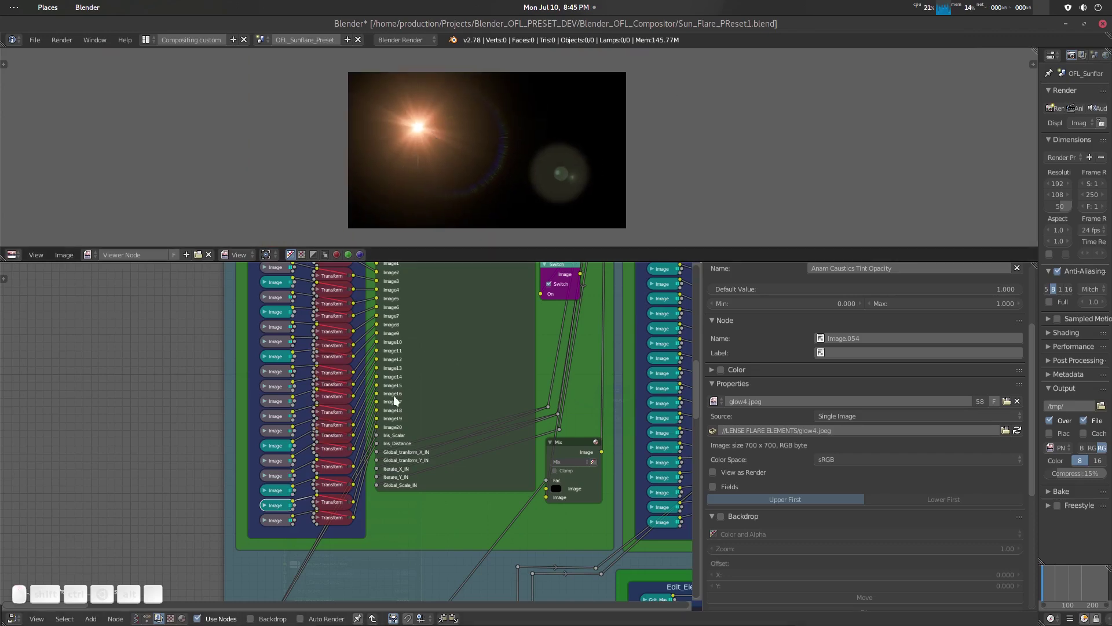
Try the fifth IrisCaustic Image node with glow4.jpeg unmuted and mute it again.
shift+scroll(394, 395, up, 3)
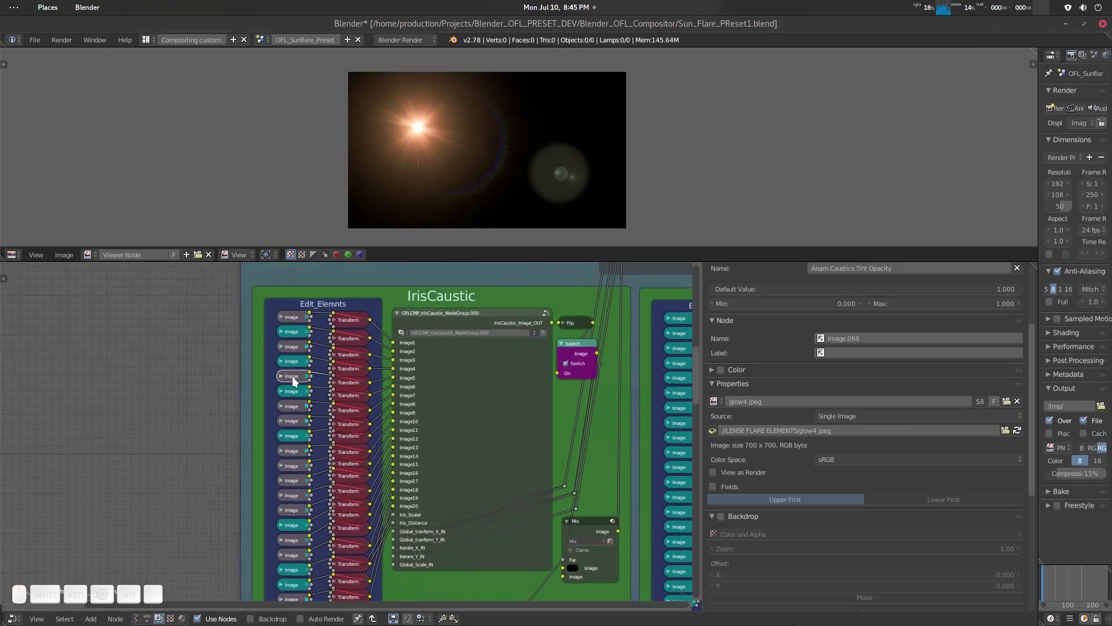
key(m)
scroll(415, 455, down, 1)
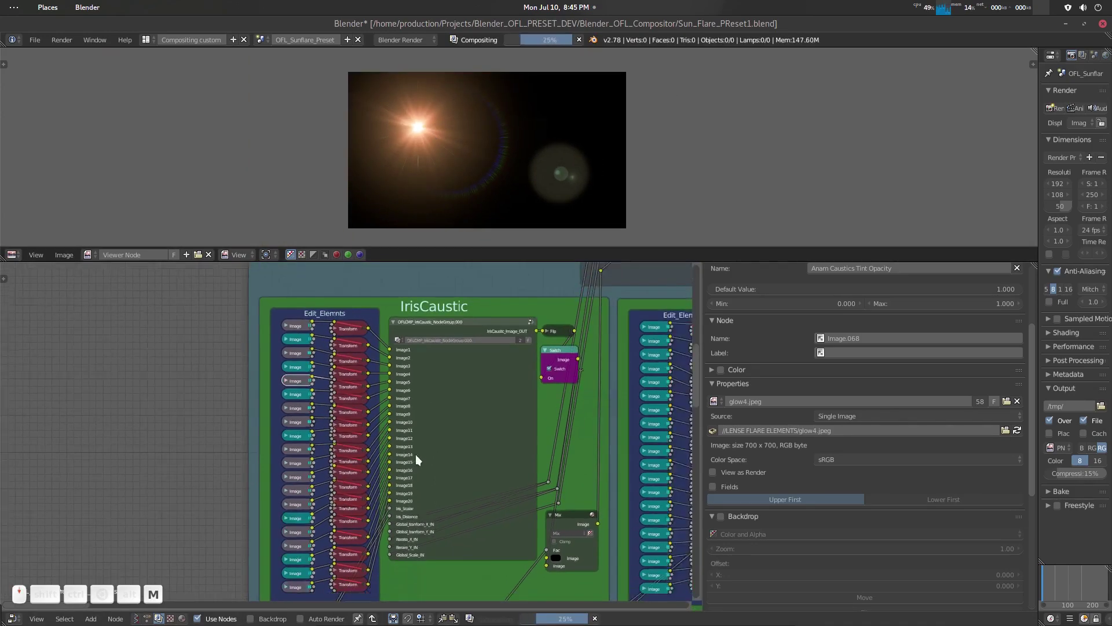
Exit the flare group and set the OFL_CMP_Preset_Sun node's Transform_X to -656.8 and Transform_Y to 95.6.
scroll(462, 450, down, 2)
key(Tab)
scroll(447, 410, up, 2)
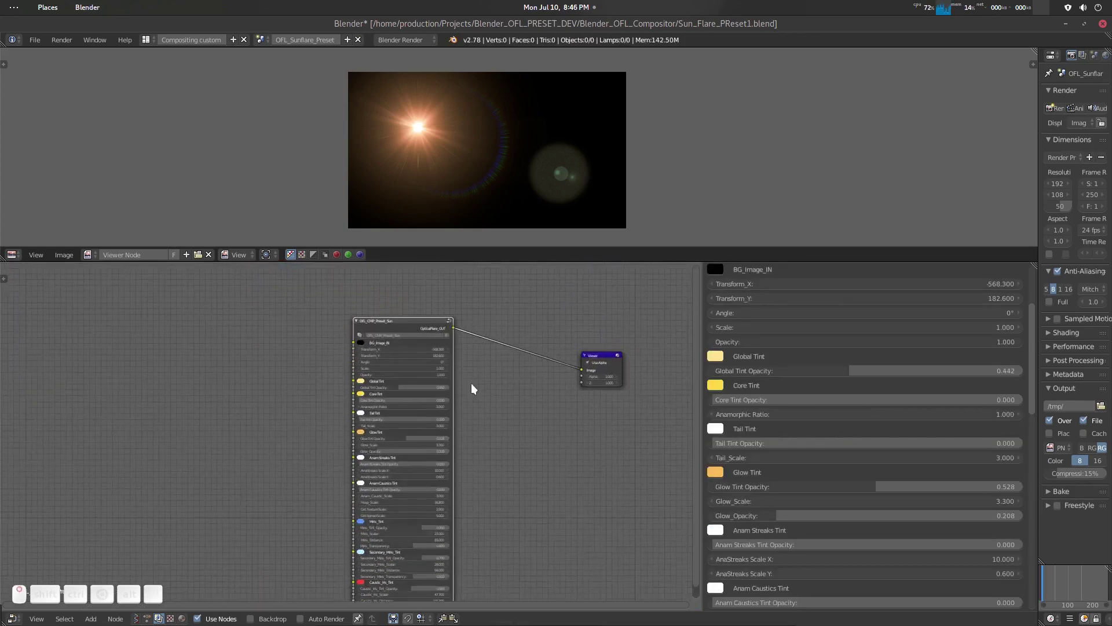
scroll(472, 388, up, 4)
scroll(472, 388, down, 1)
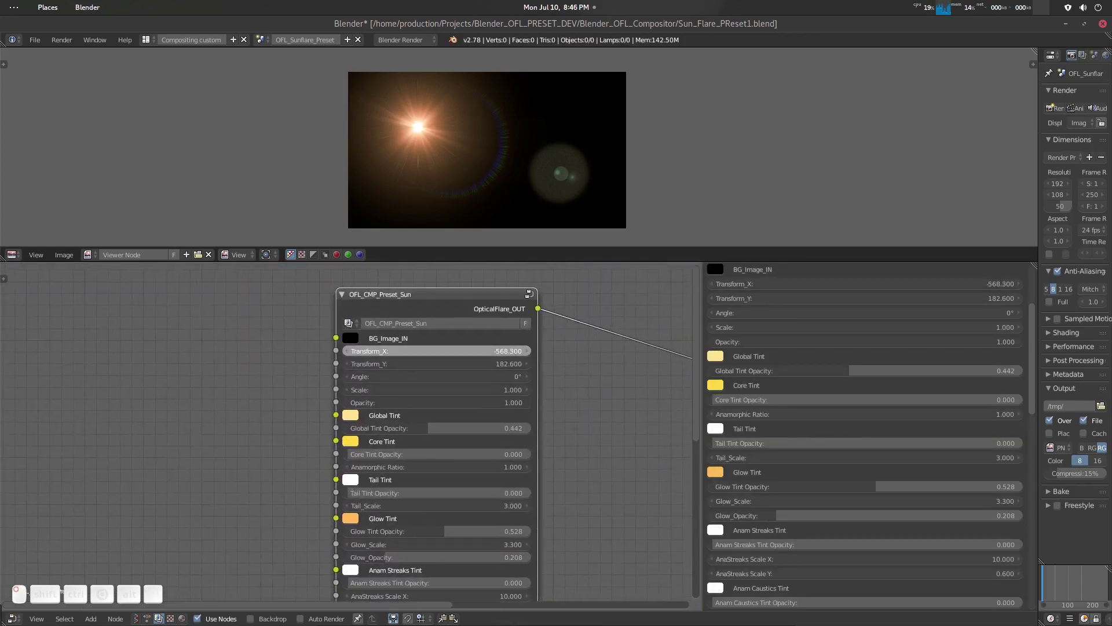
drag(440, 350, 390, 350)
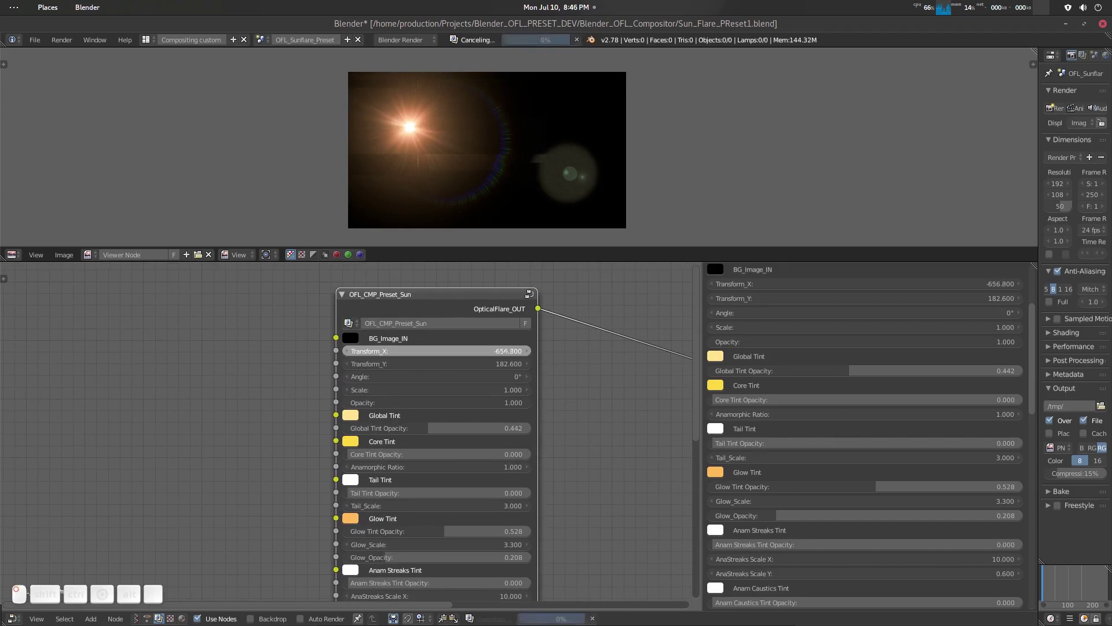
mouse_move(519, 364)
mouse_down()
mouse_move(564, 364)
mouse_move(487, 364)
mouse_move(504, 363)
mouse_up()
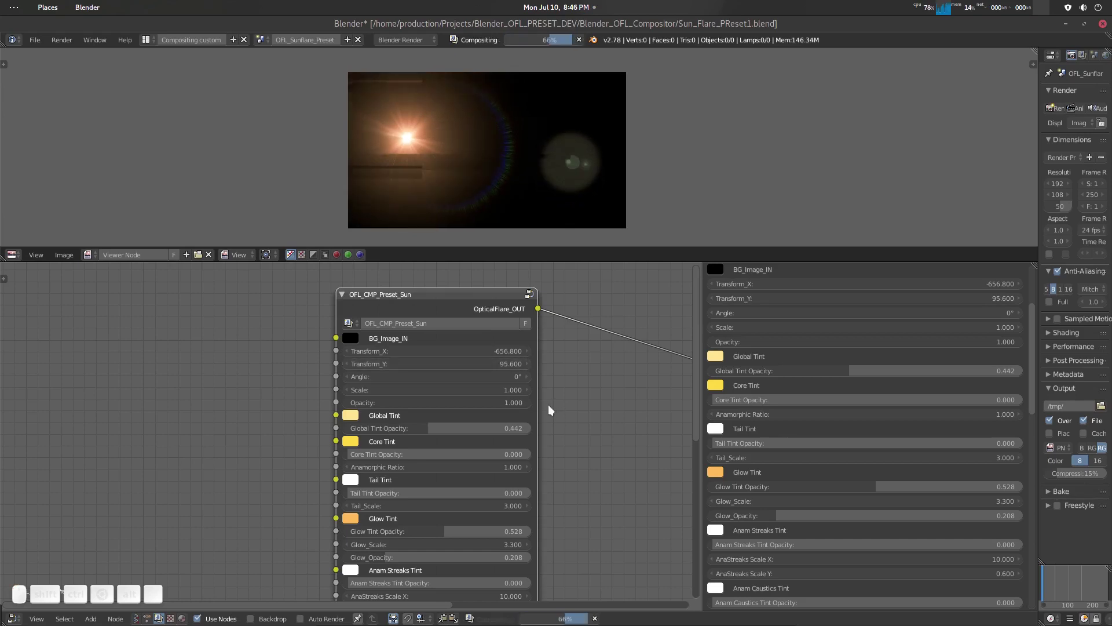
Set Caustic_Iris_Scalar to 30 and Caustic_Iris_Distance to 88.5 on the sun preset node.
scroll(572, 406, down, 2)
middle_drag(554, 431, 551, 350)
middle_drag(541, 567, 539, 467)
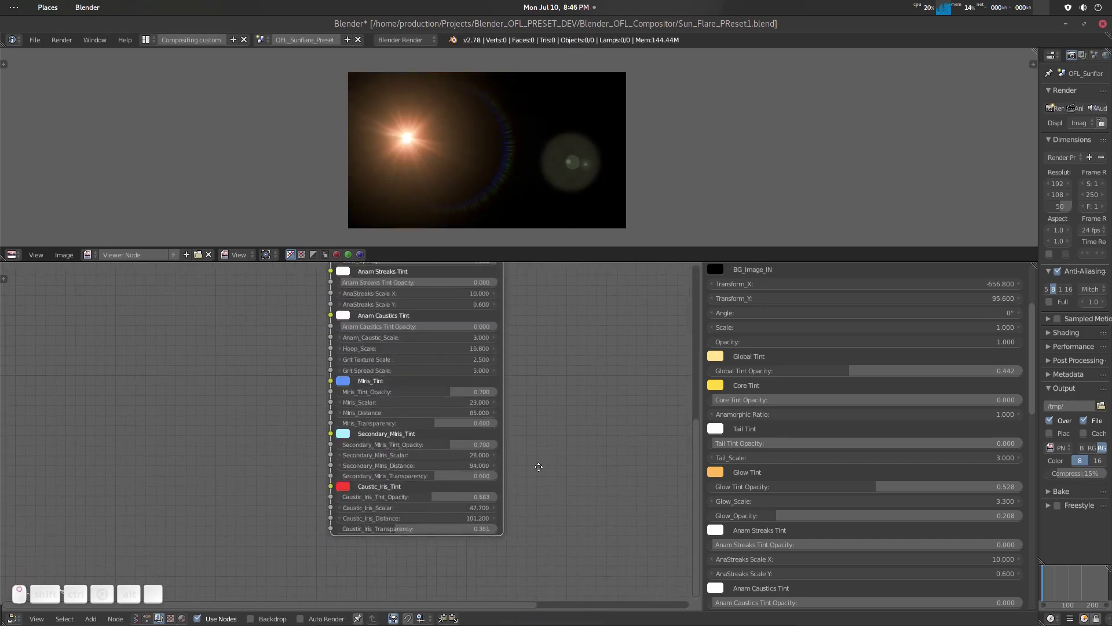
scroll(539, 467, up, 3)
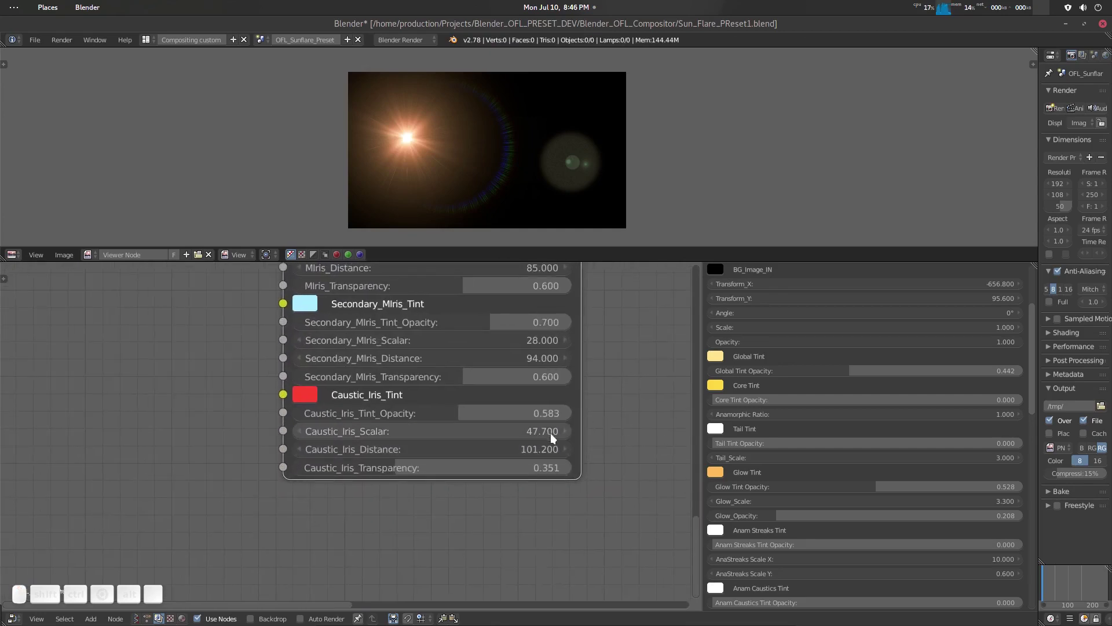
click(544, 432)
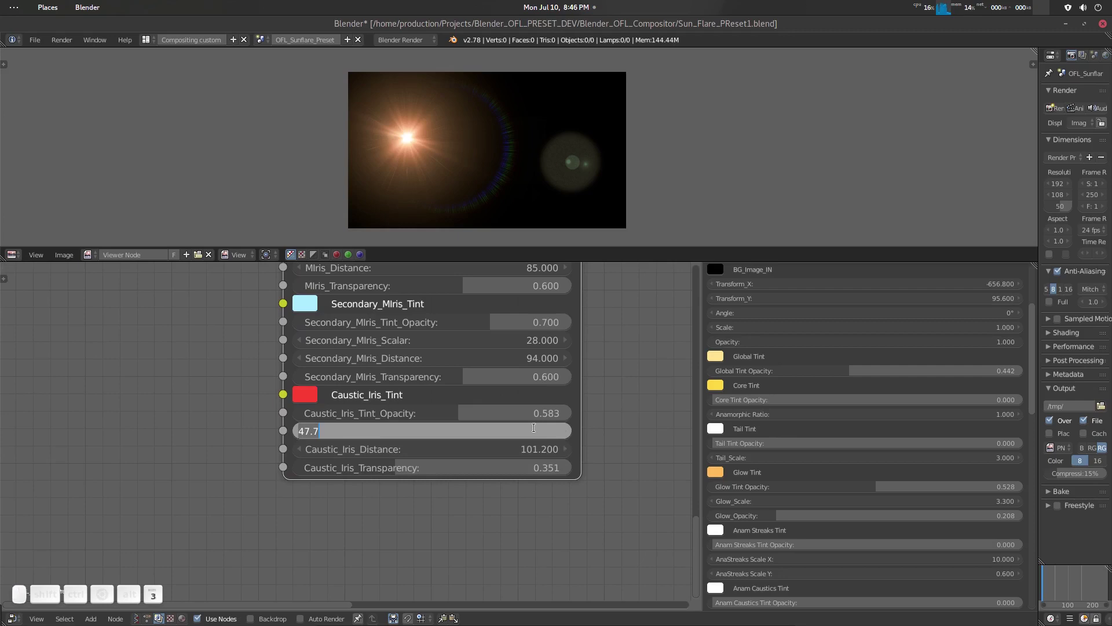
text(30)
key(Return)
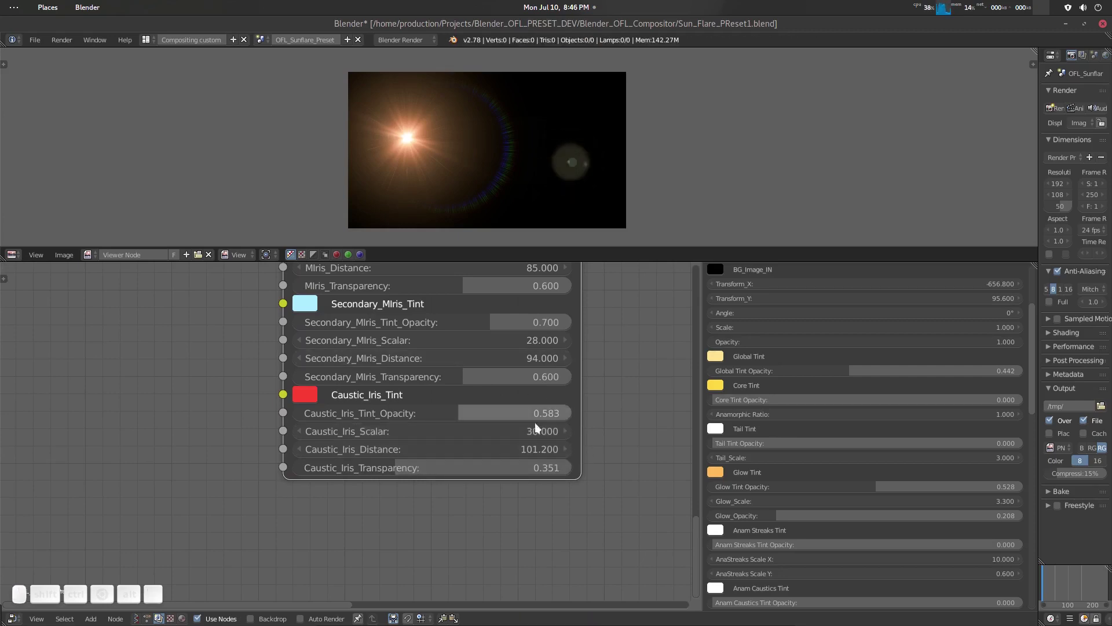
drag(551, 452, 510, 453)
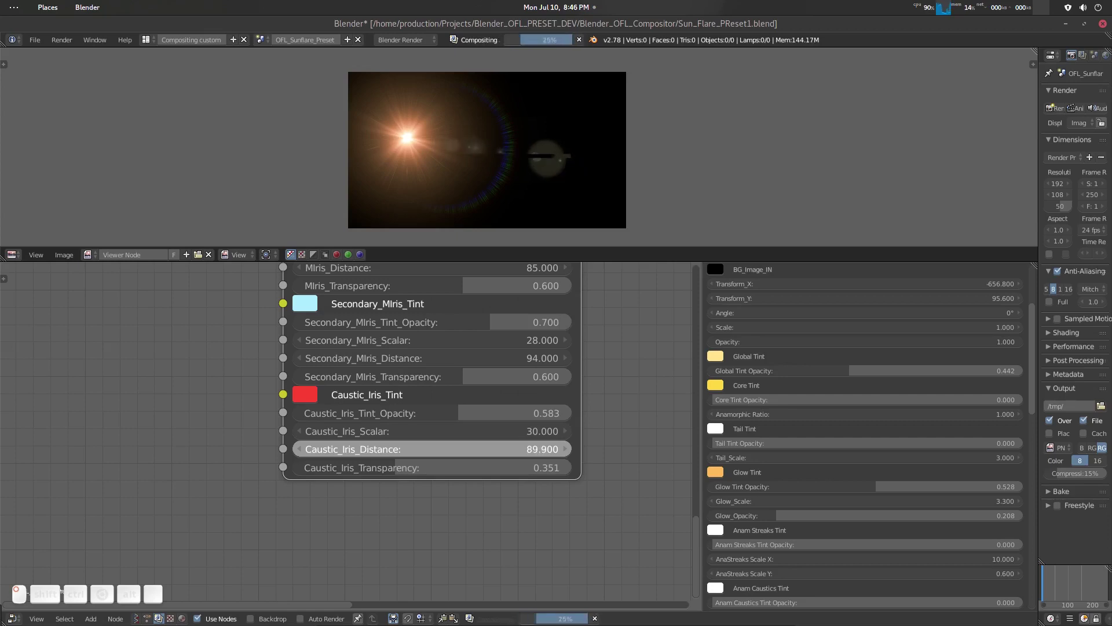
drag(432, 449, 407, 449)
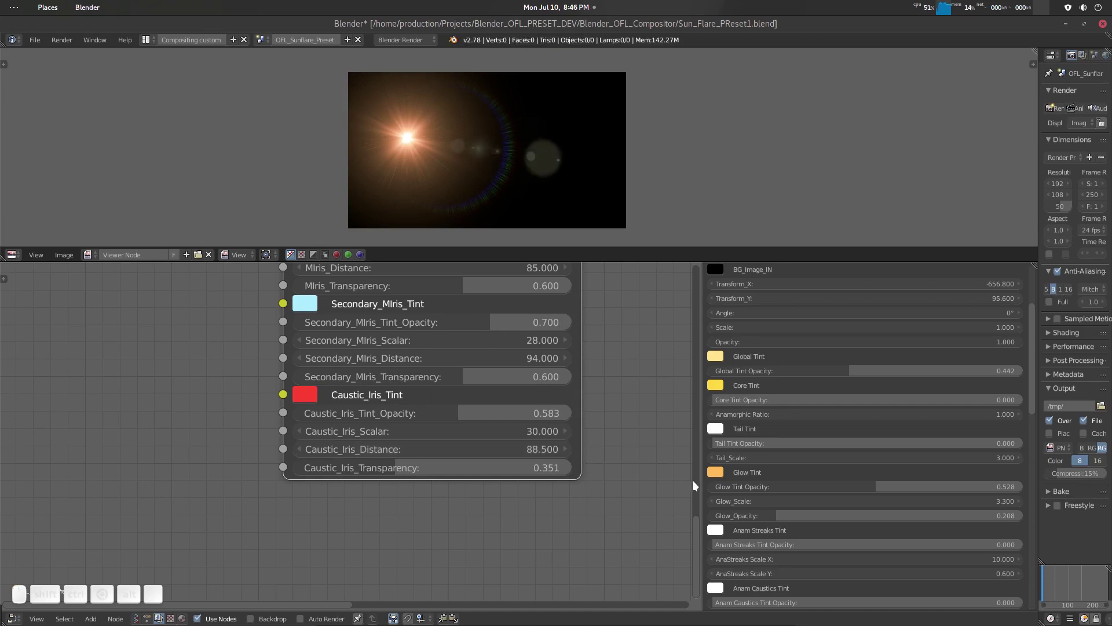
Enable OpenCL, Two Pass and Highlight in the compositor's performance settings.
scroll(778, 432, down, 20)
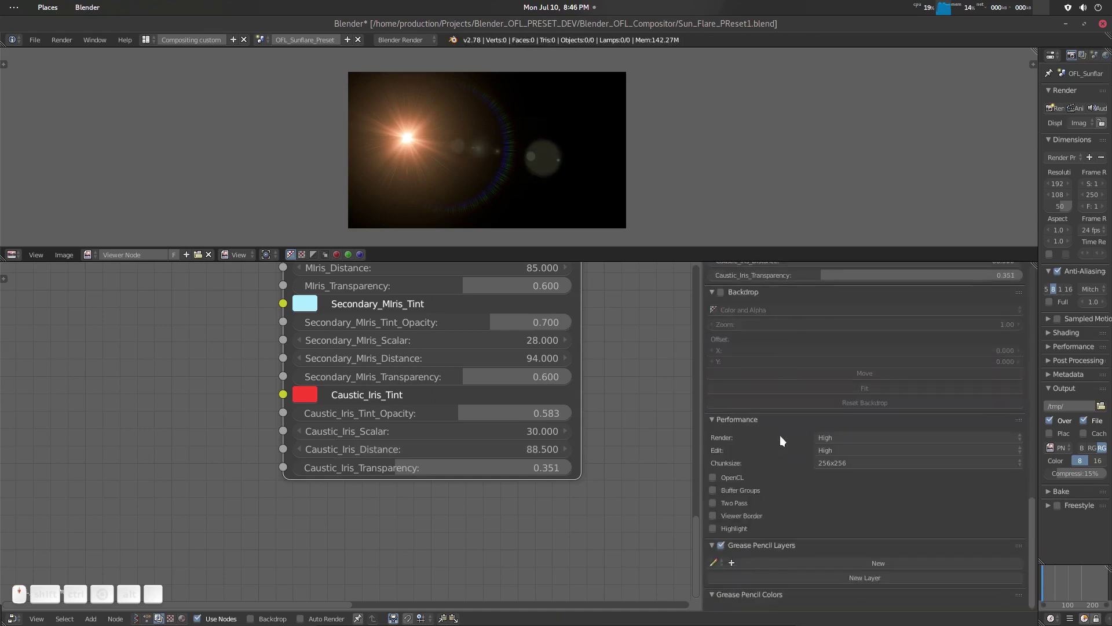
click(742, 502)
click(742, 527)
Lower the compositor's Render and Edit quality to Low and set the chunk size to 128x128.
click(854, 449)
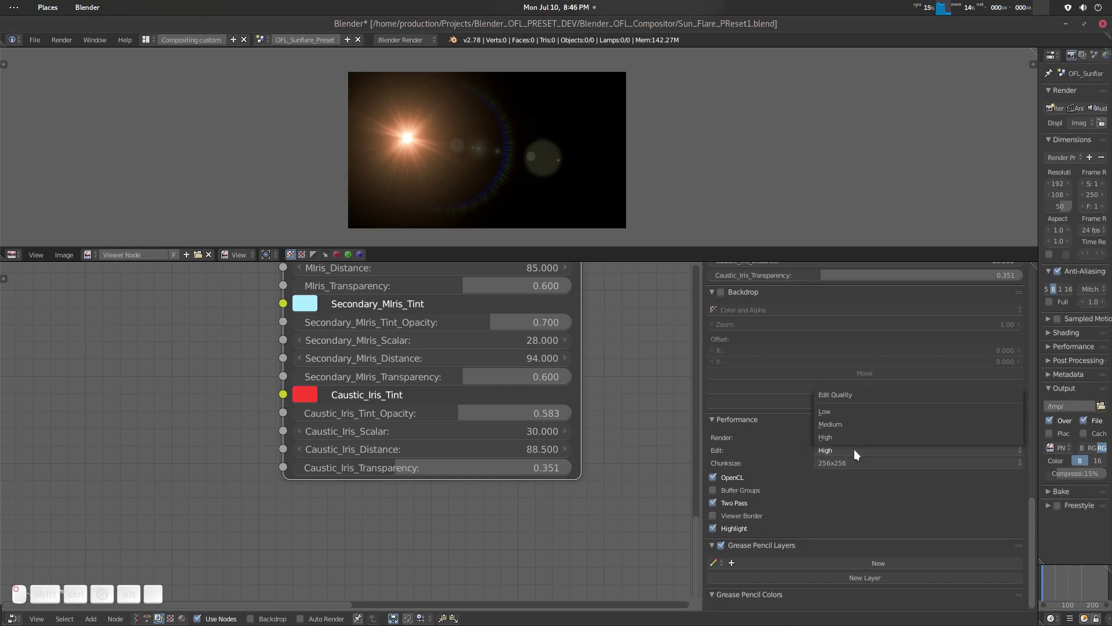
click(857, 410)
click(853, 436)
click(852, 398)
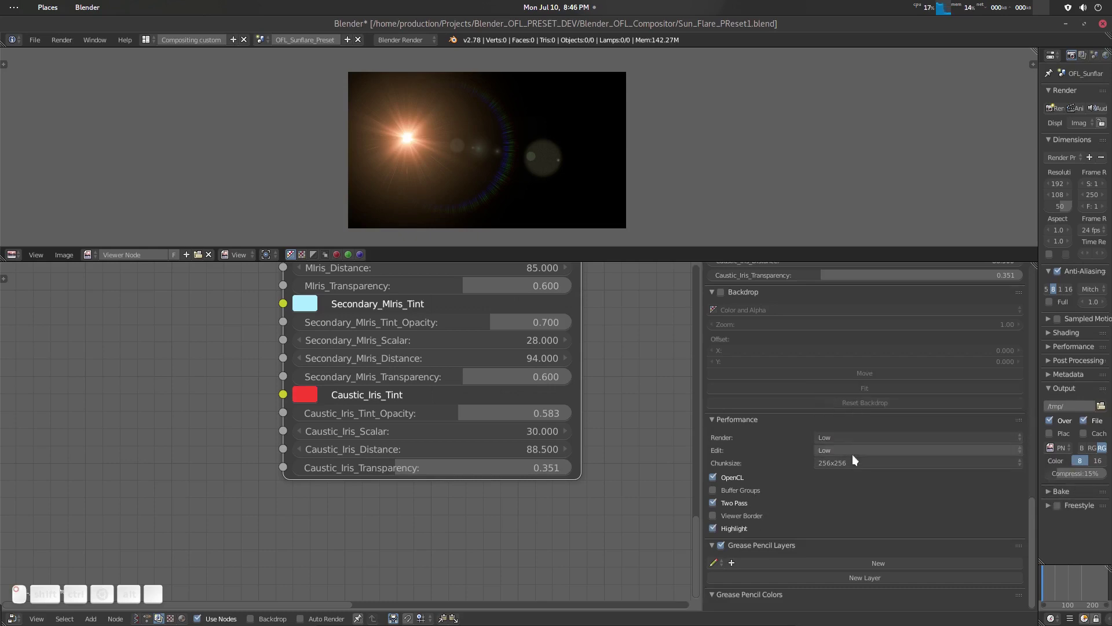
click(850, 461)
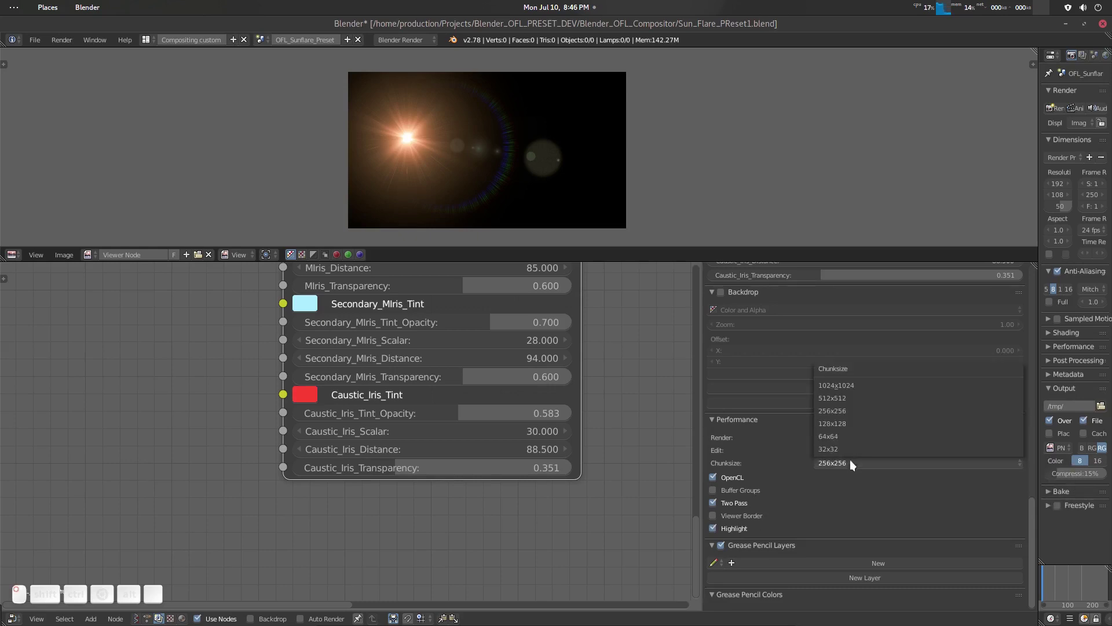
click(860, 423)
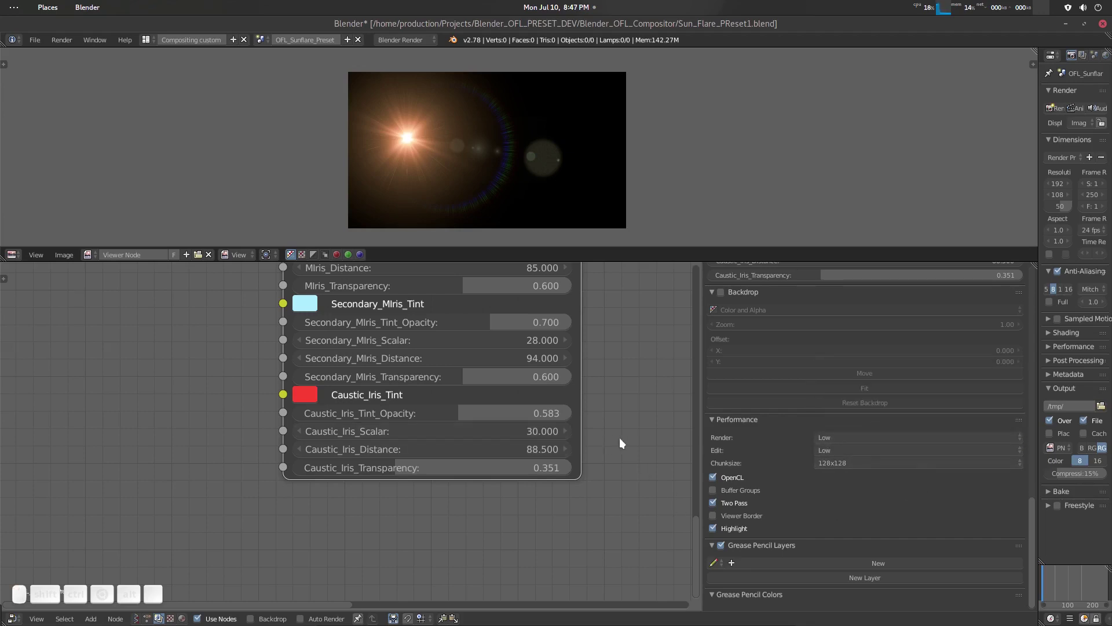
Set Caustic_Iris_Distance to 92.4 on the sun preset node.
drag(520, 454, 544, 453)
scroll(585, 400, down, 4)
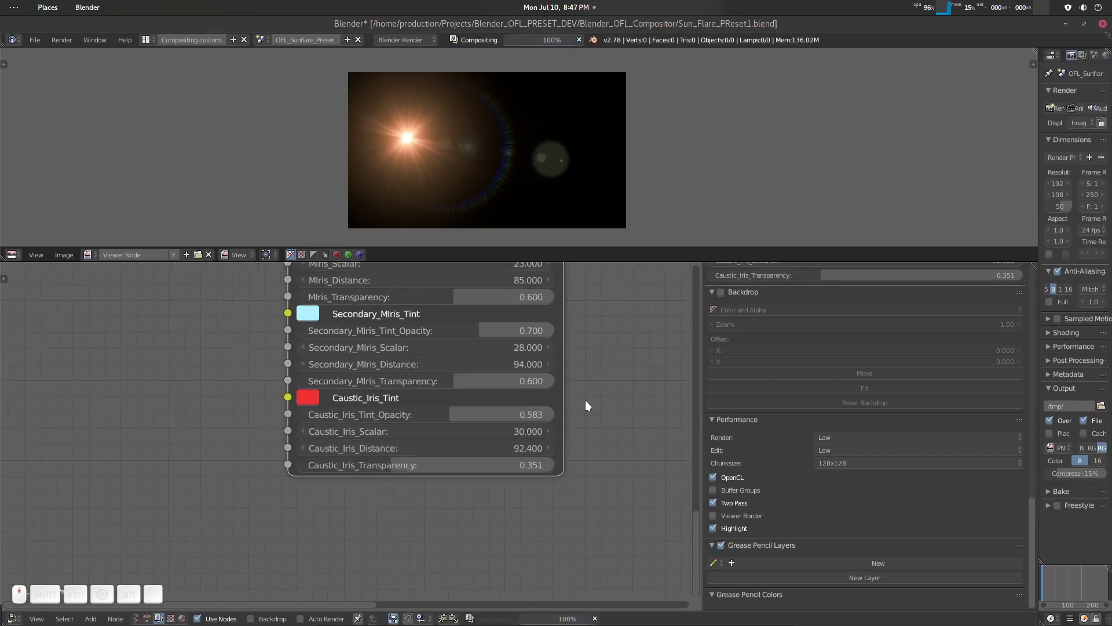
middle_drag(569, 433, 576, 466)
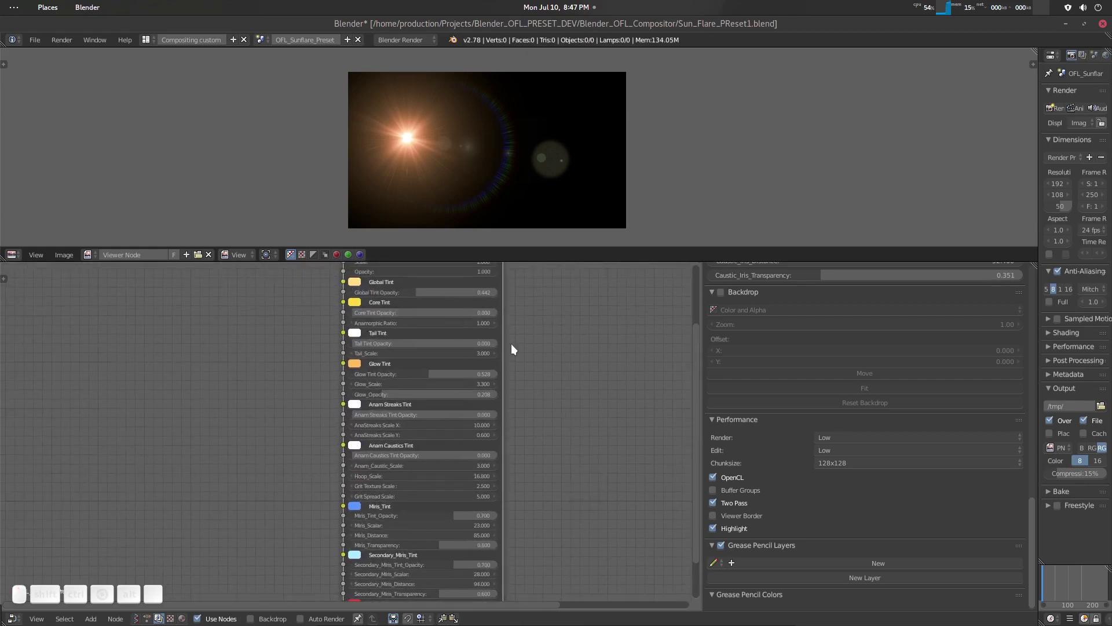
scroll(509, 346, down, 1)
Enter the flare group and try the 12th IrisCaustic Image node unmuted, muting it again.
key(Tab)
middle_drag(313, 444, 347, 366)
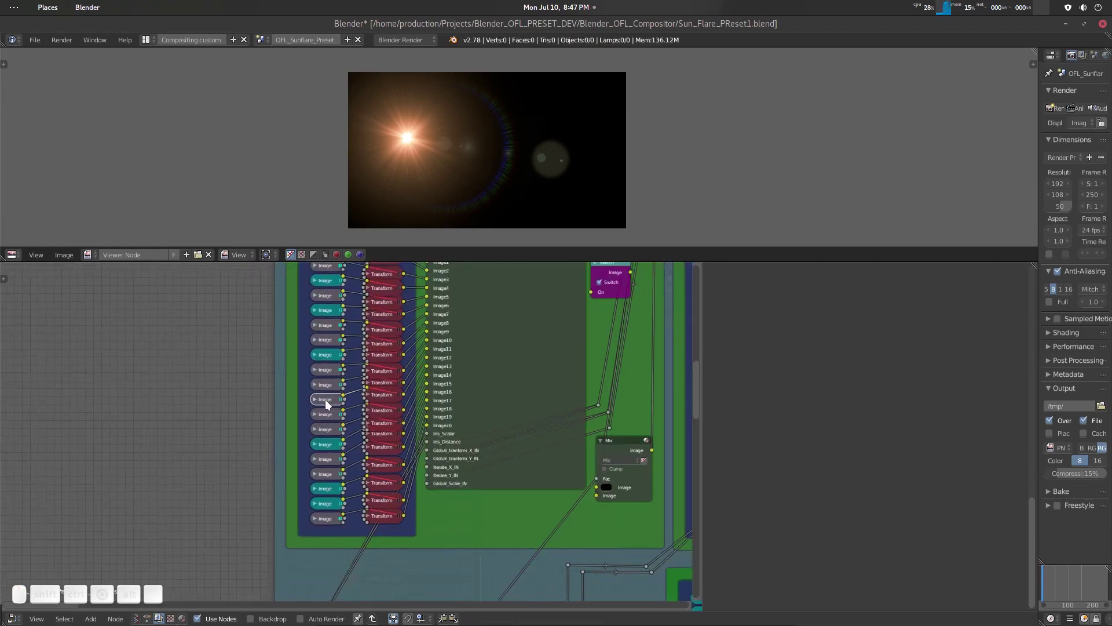
key(m)
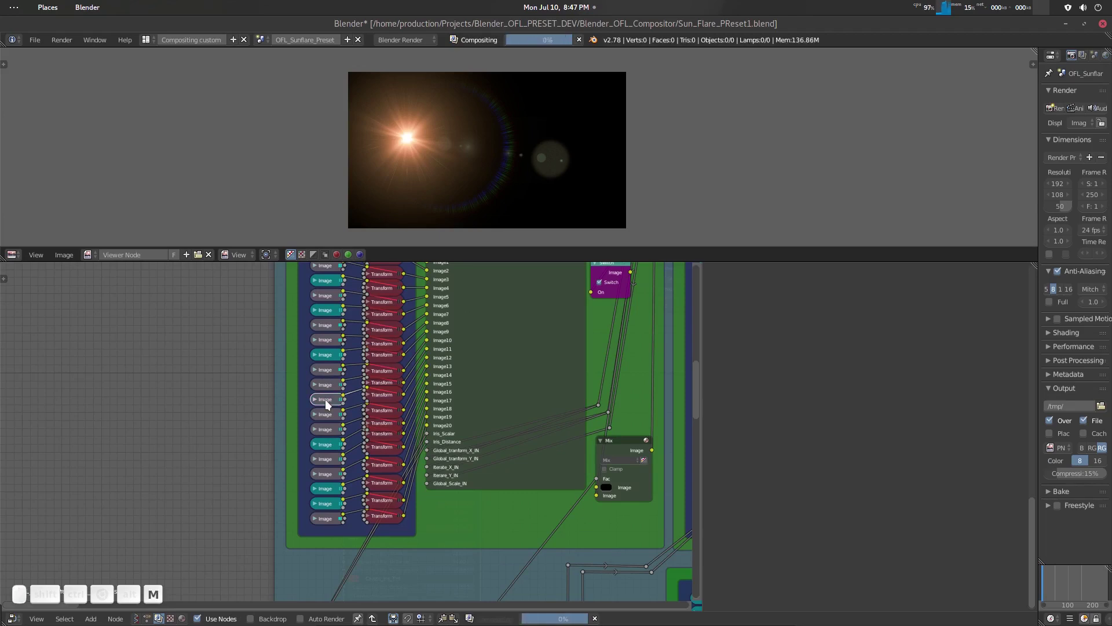
Unmute the third IrisCaustic Image node in the Edit_Elemnts column.
middle_drag(341, 323, 361, 402)
click(343, 342)
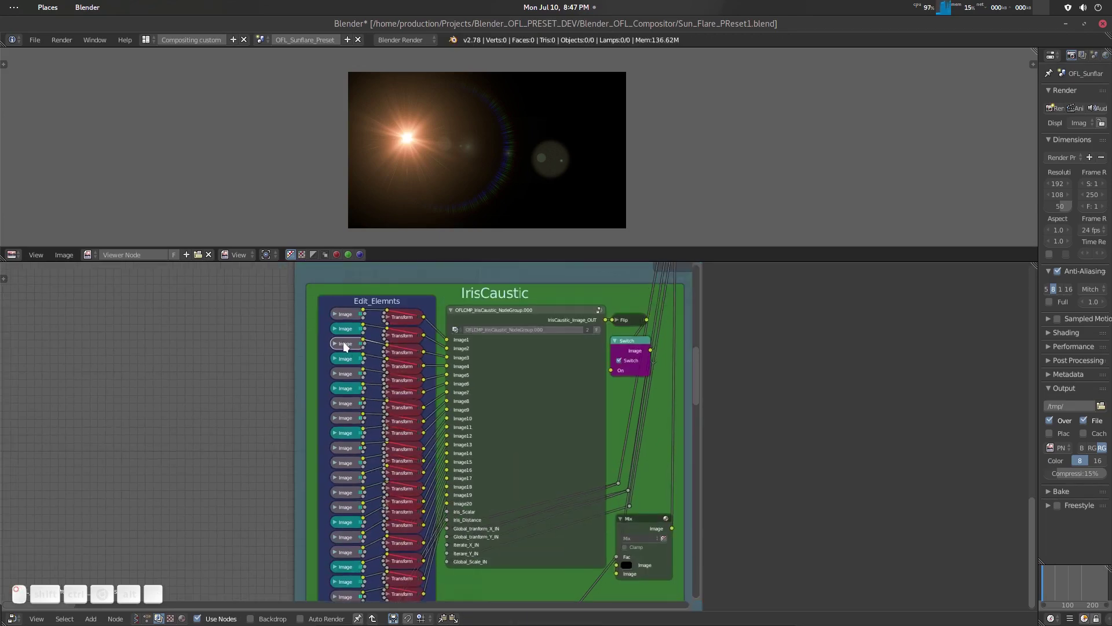
key(m)
key(m)
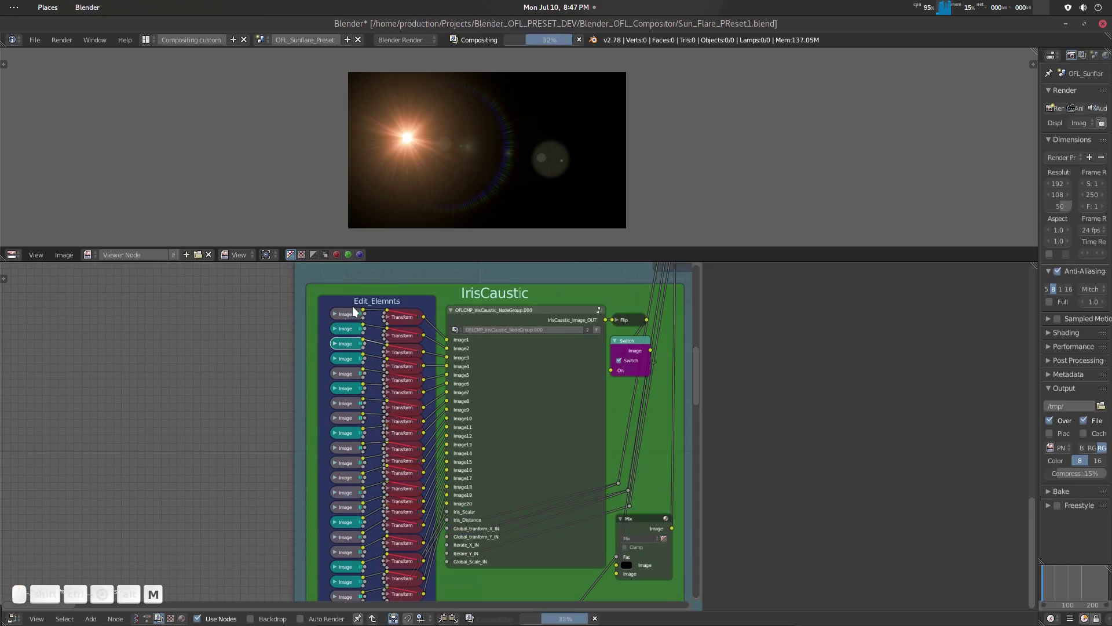
Try the first and the 12th IrisCaustic Image nodes unmuted in turn, muting each one again.
click(354, 314)
key(m)
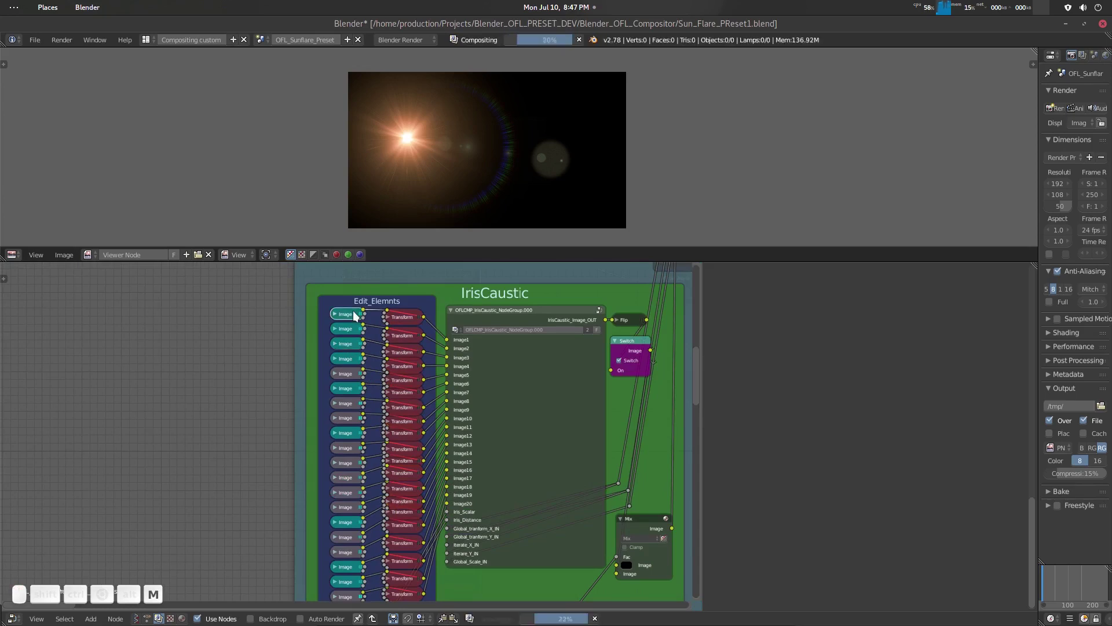
key(m)
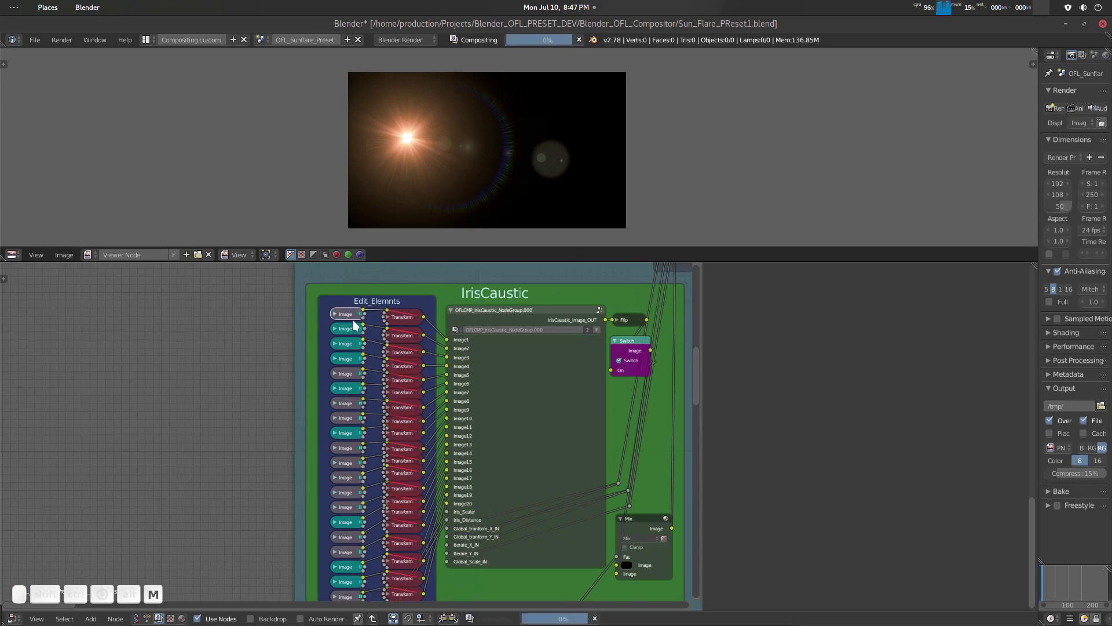
shift+scroll(351, 432, down, 3)
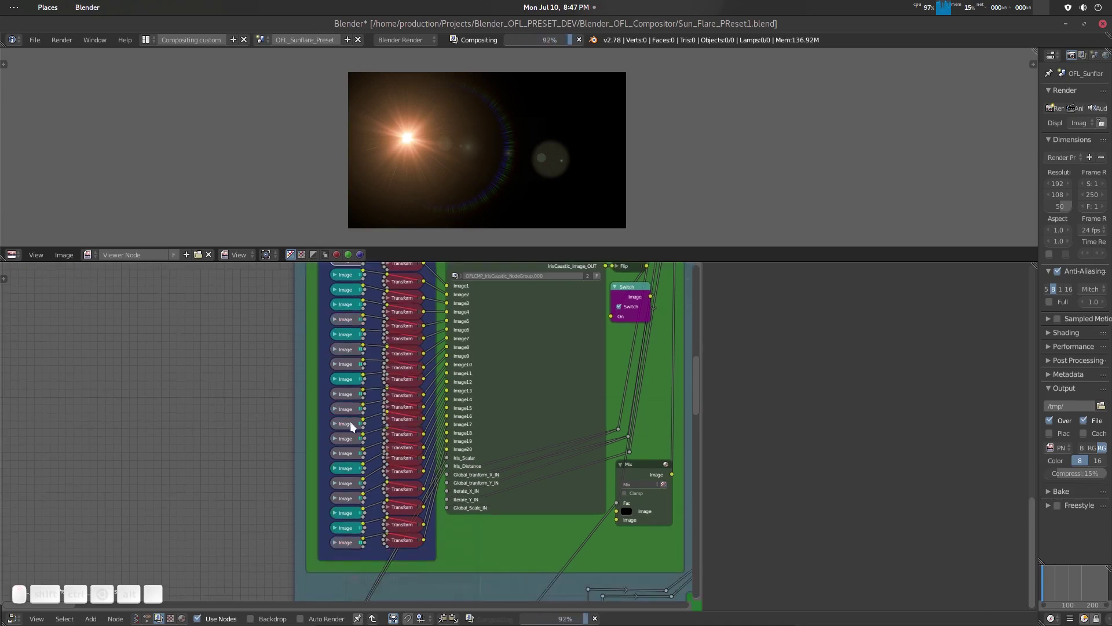
click(343, 424)
key(m)
key(m)
Try the 20th and the 16th IrisCaustic Image nodes unmuted in turn, muting each one again.
shift+scroll(385, 409, down, 3)
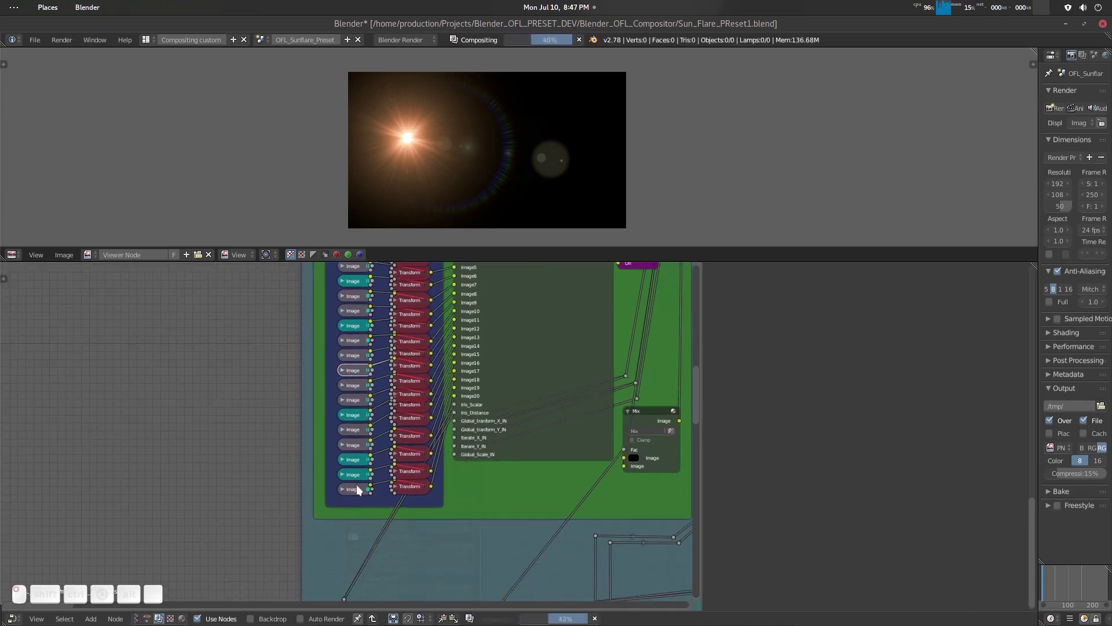
click(356, 490)
key(m)
key(m)
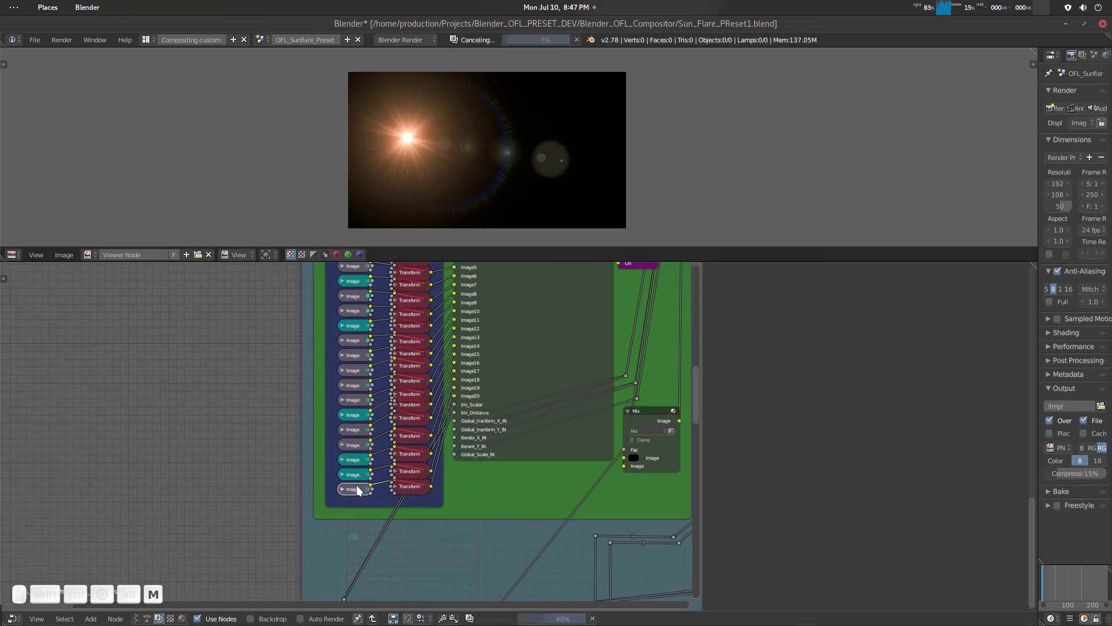
click(354, 430)
key(m)
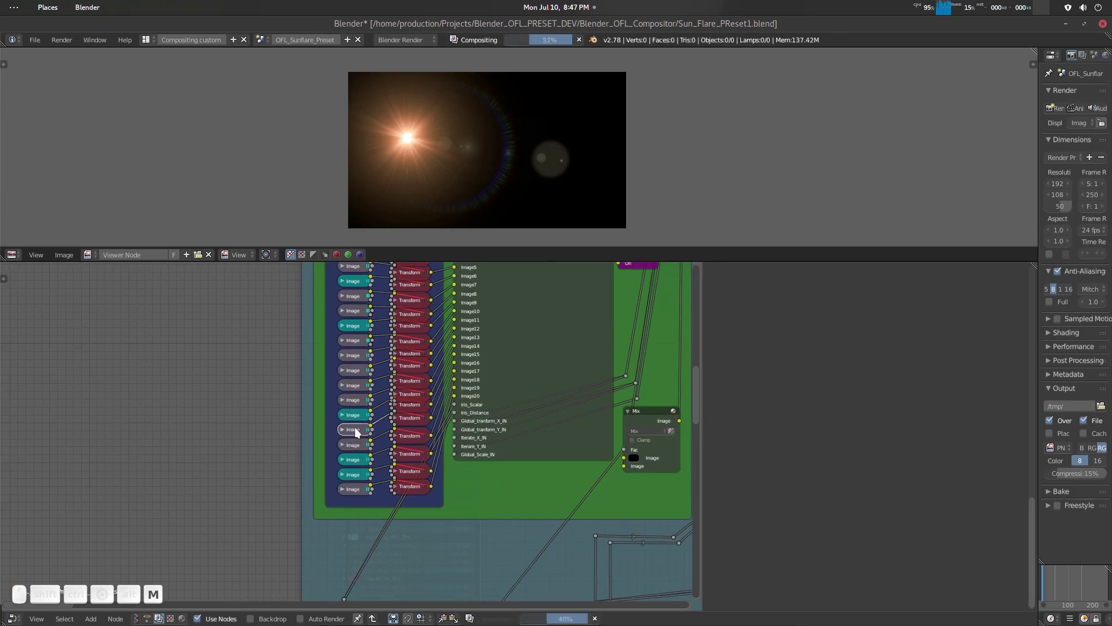
Unmute the 12th IrisCaustic Image node, and briefly try the eighth one unmuted before muting it again.
click(354, 375)
key(m)
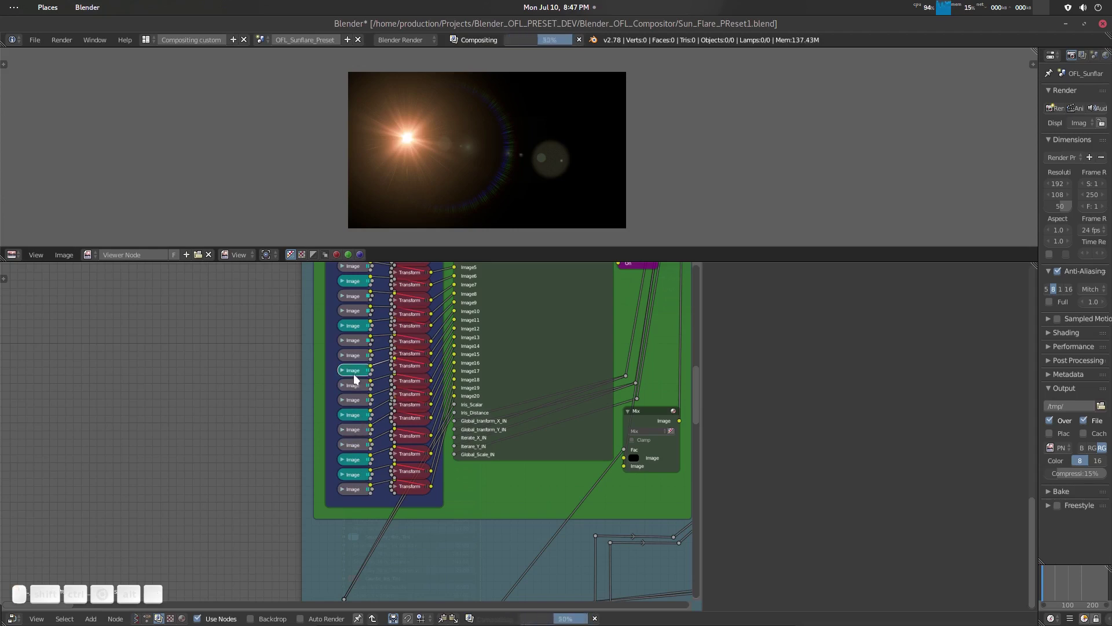
middle_drag(391, 354, 390, 439)
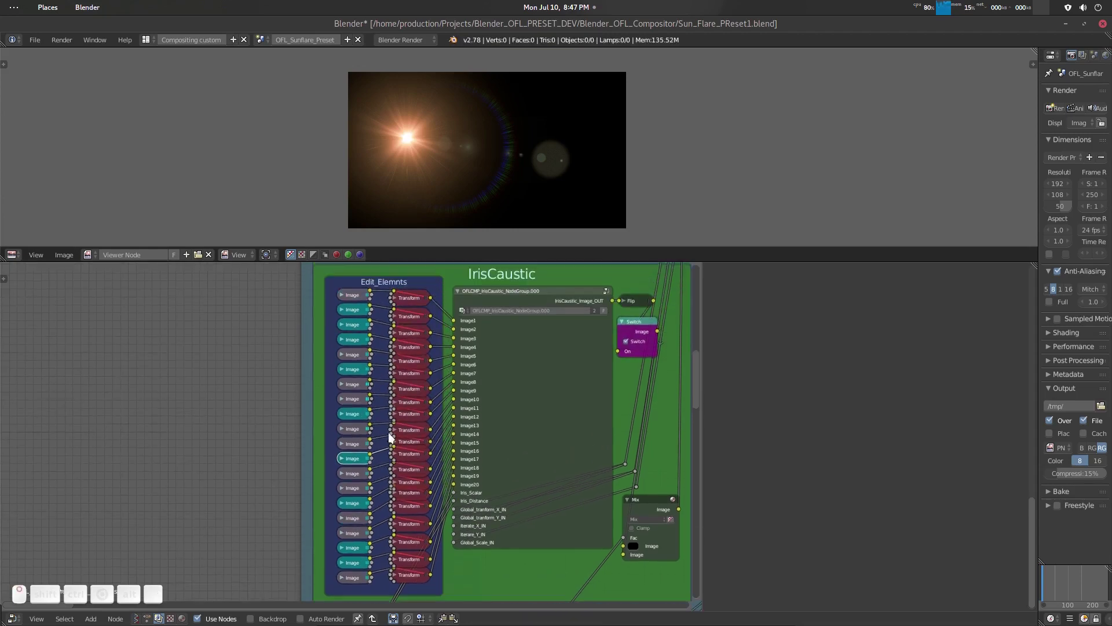
key(m)
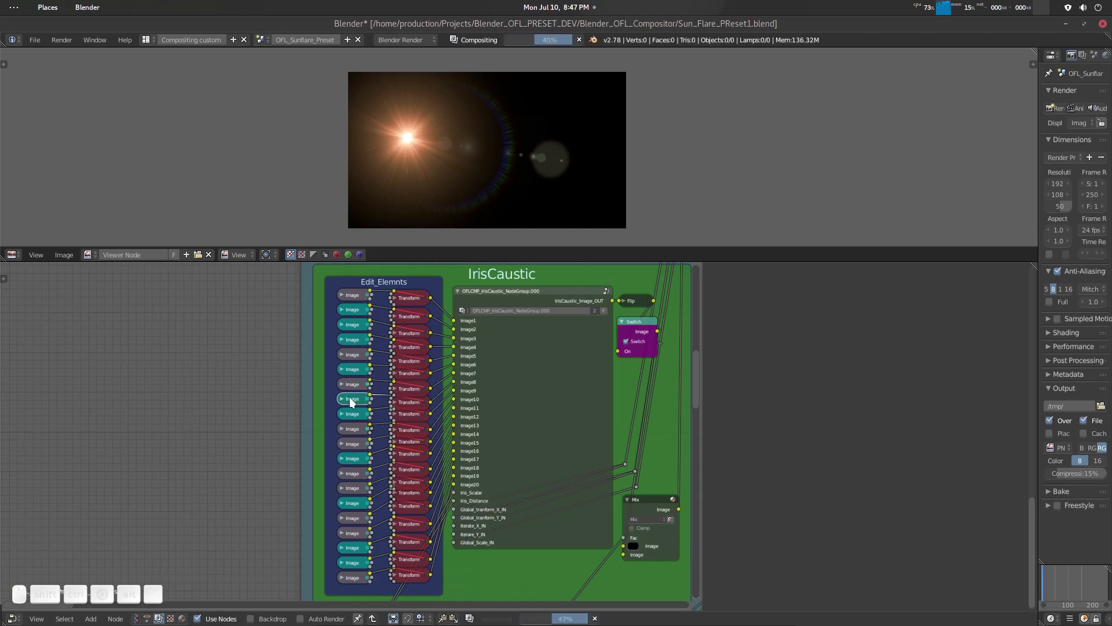
Unmute the 11th IrisCaustic Image node.
shift+scroll(355, 405, down, 3)
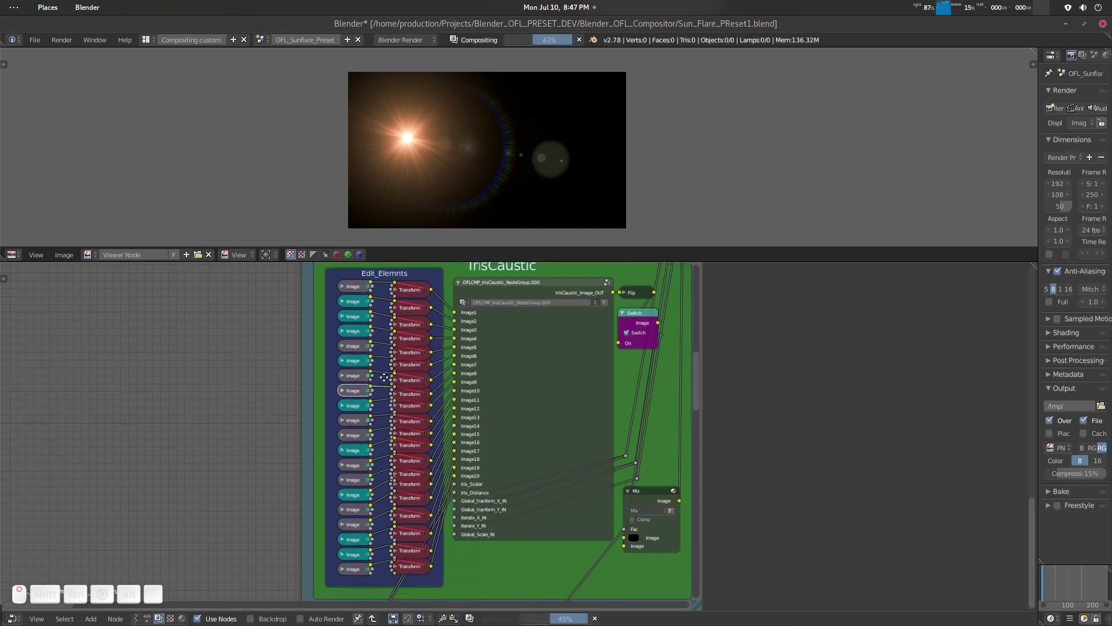
click(355, 390)
key(m)
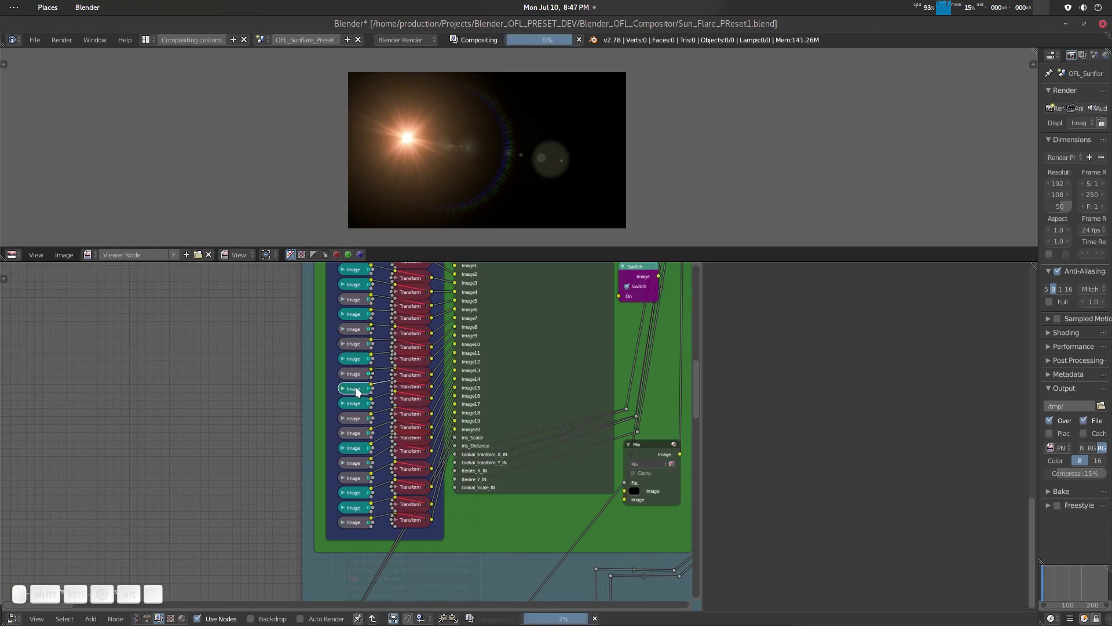
key(m)
Unmute the Transform node fed by the 11th IrisCaustic Image node and set its Scale to 3.4.
scroll(462, 406, up, 3)
click(468, 349)
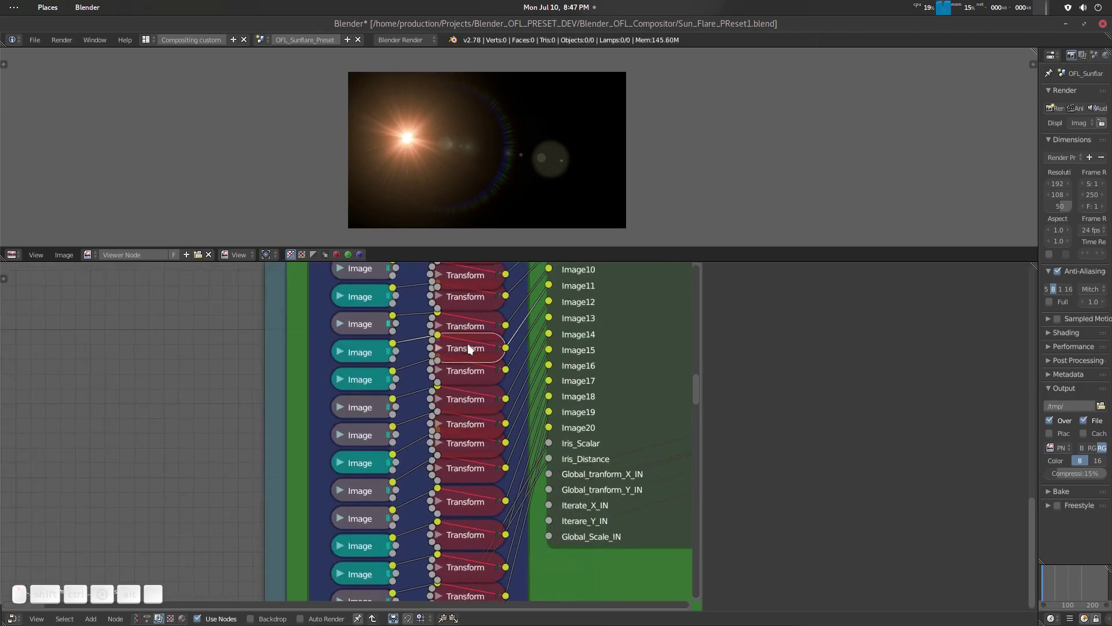
key(m)
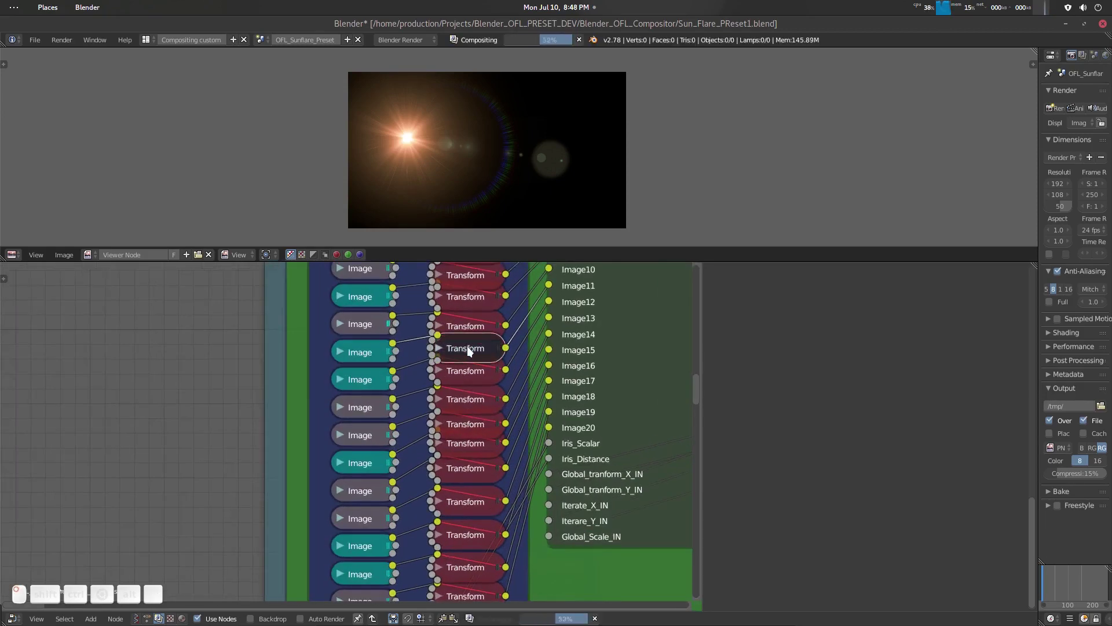
key(n)
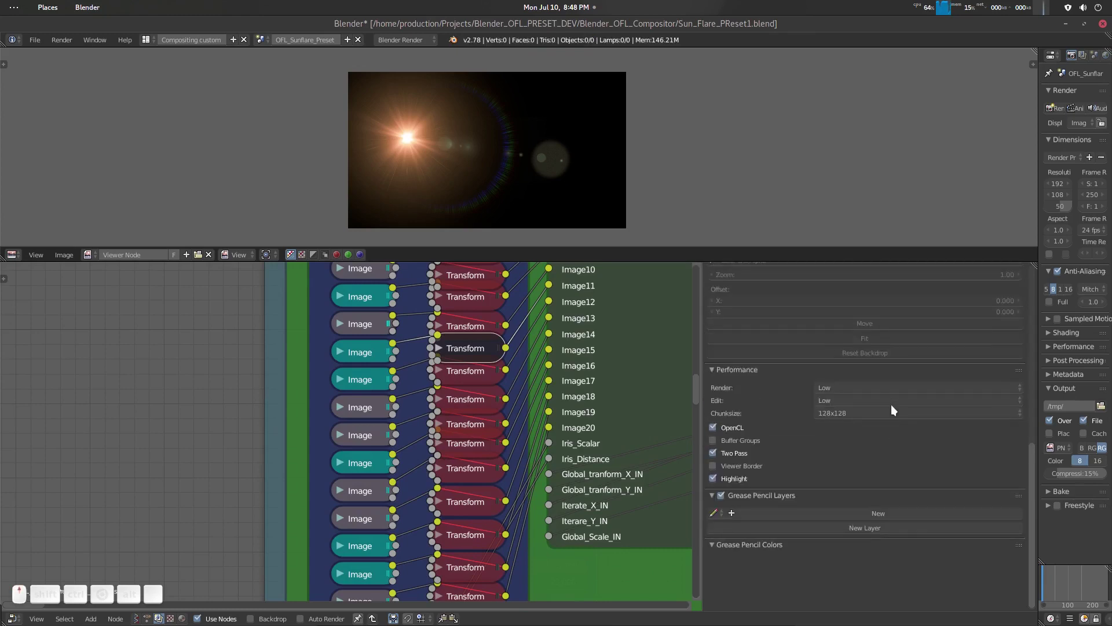
scroll(891, 405, down, 2)
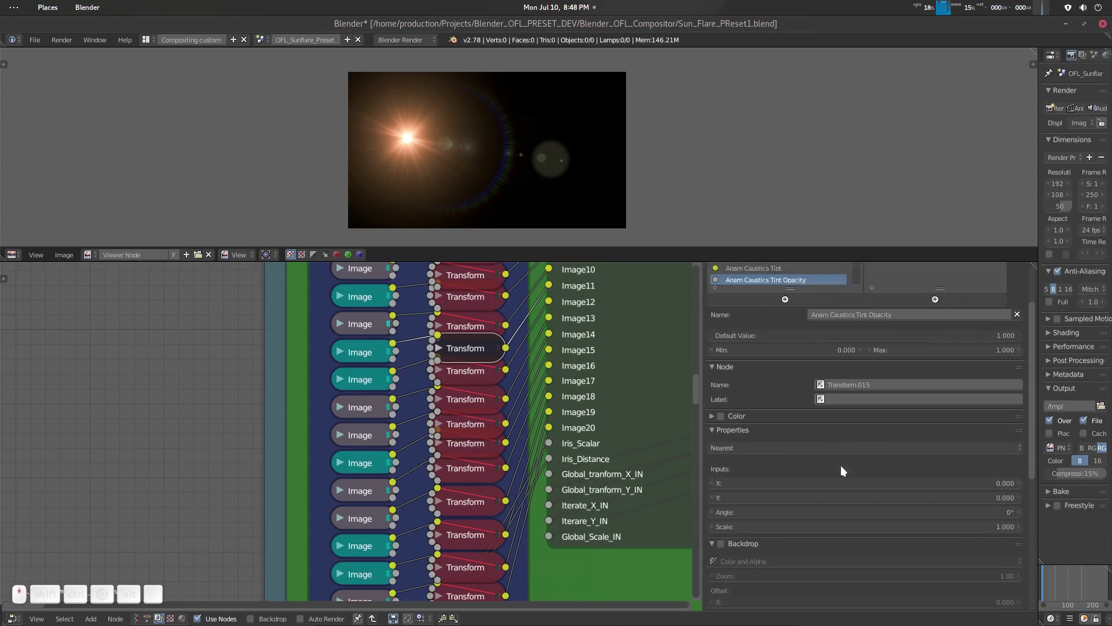
drag(864, 526, 910, 526)
scroll(537, 388, down, 2)
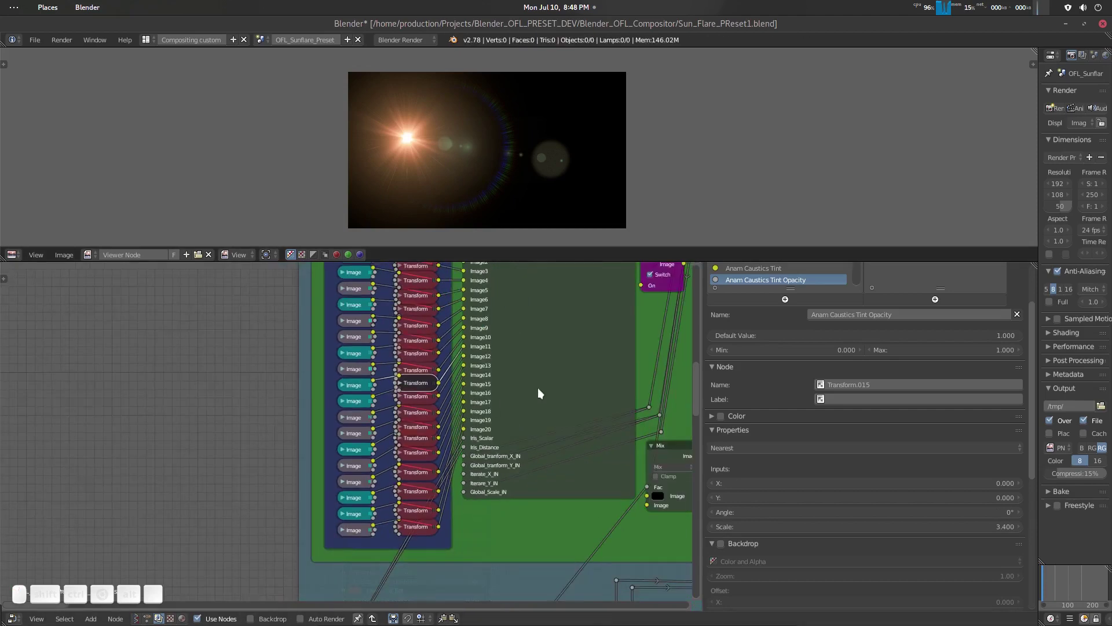
Exit the flare group and set Caustic_Iris_Tint_Opacity to 0.783 on the sun preset node.
middle_drag(537, 387, 439, 439)
key(Tab)
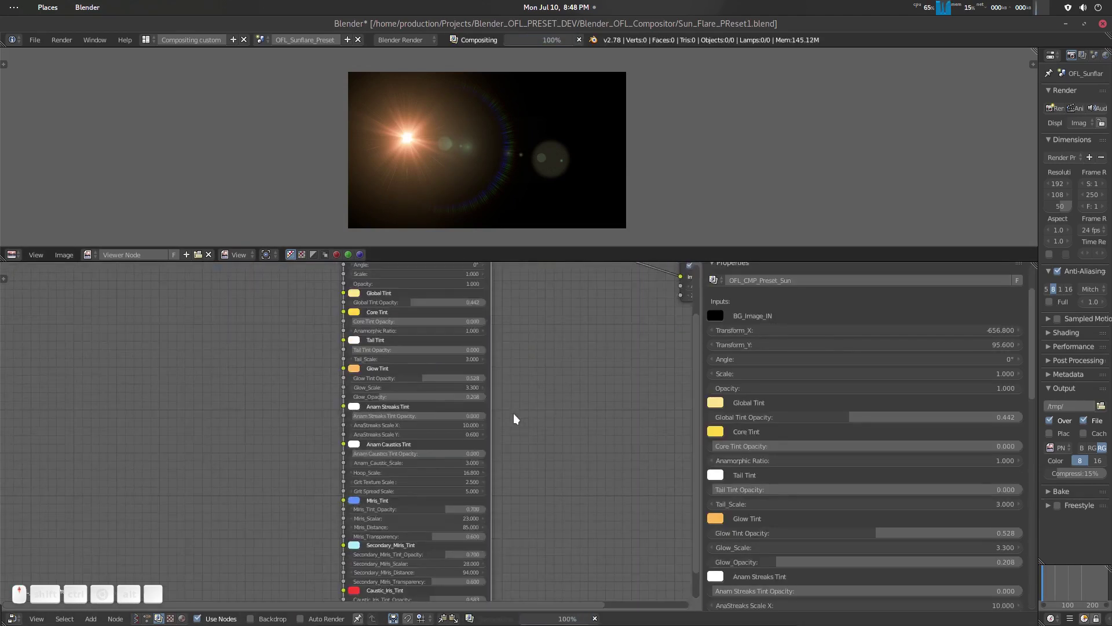
shift+scroll(522, 417, down, 8)
scroll(536, 457, up, 3)
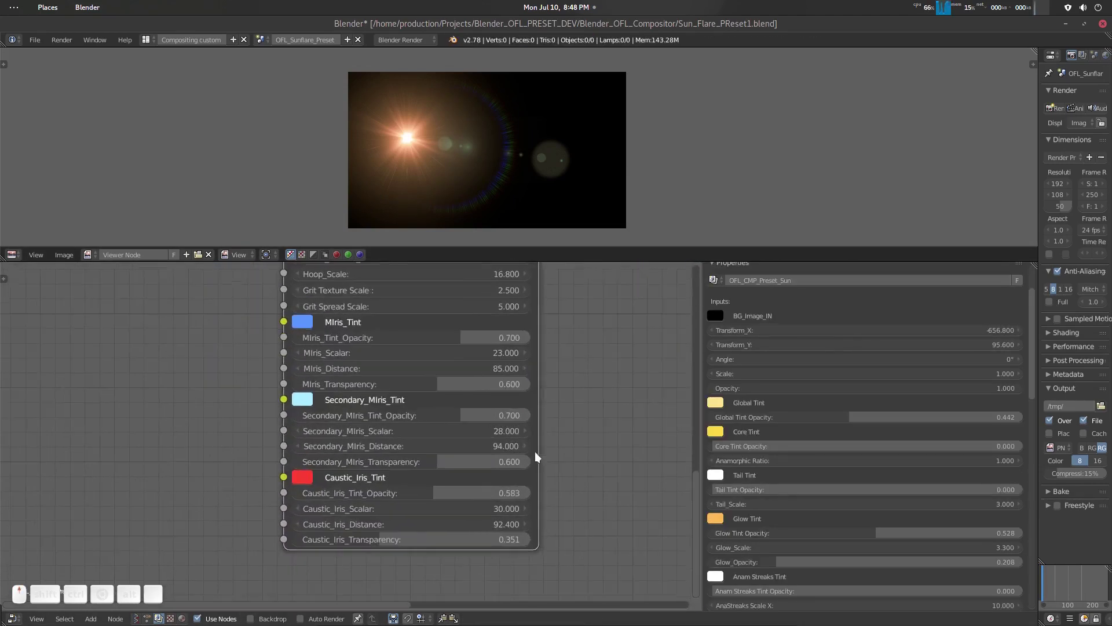
drag(435, 493, 480, 492)
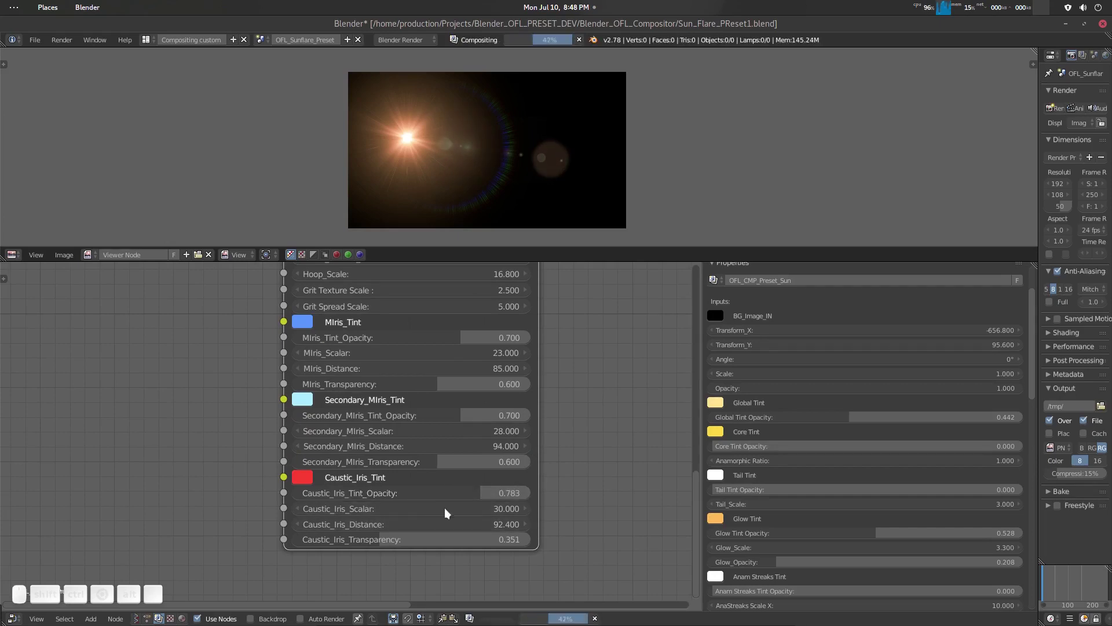
Change the Caustic_Iris_Tint colour to a more saturated, purer red.
click(305, 478)
drag(354, 351, 347, 370)
scroll(601, 427, up, 5)
scroll(559, 429, up, 8)
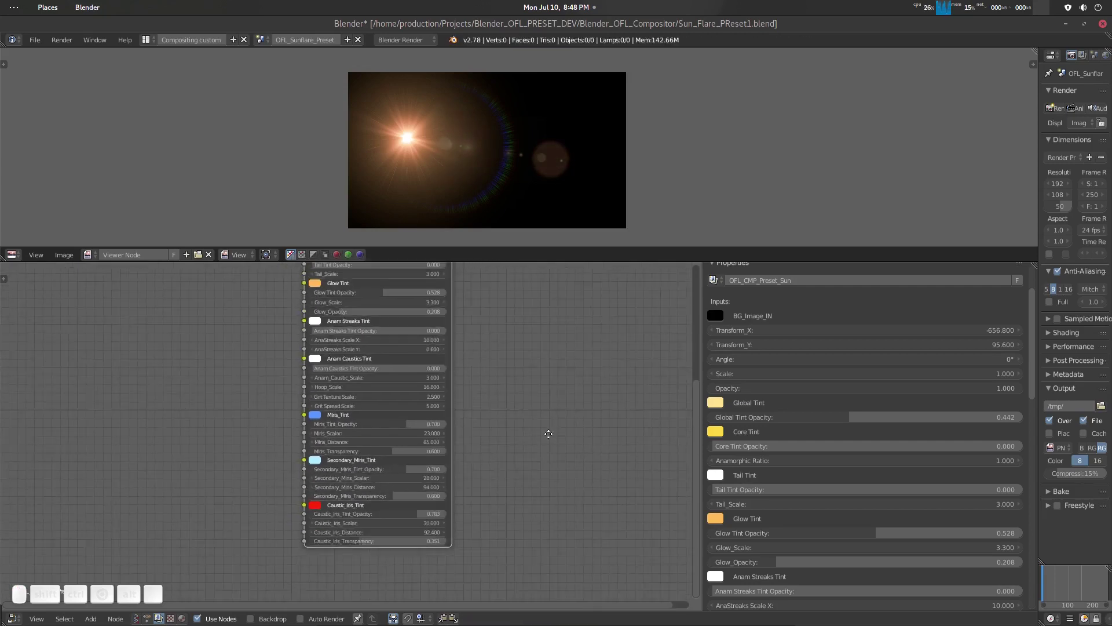
Set Global Tint Opacity to 0.311 and Core Tint Opacity to 0.21 on the sun preset node.
scroll(532, 450, up, 2)
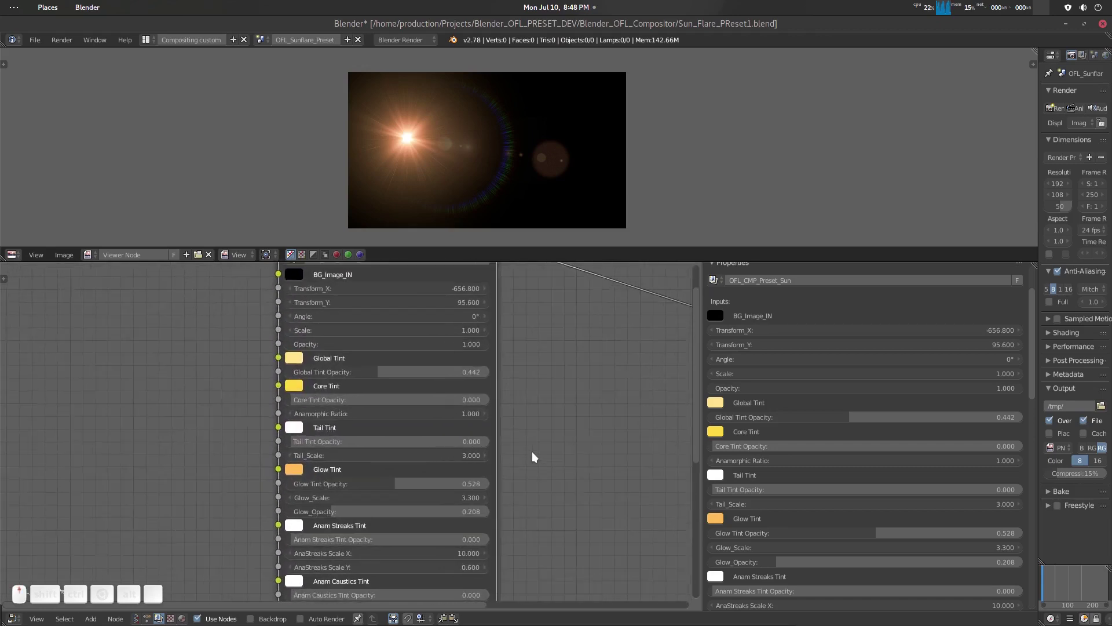
drag(383, 415, 352, 415)
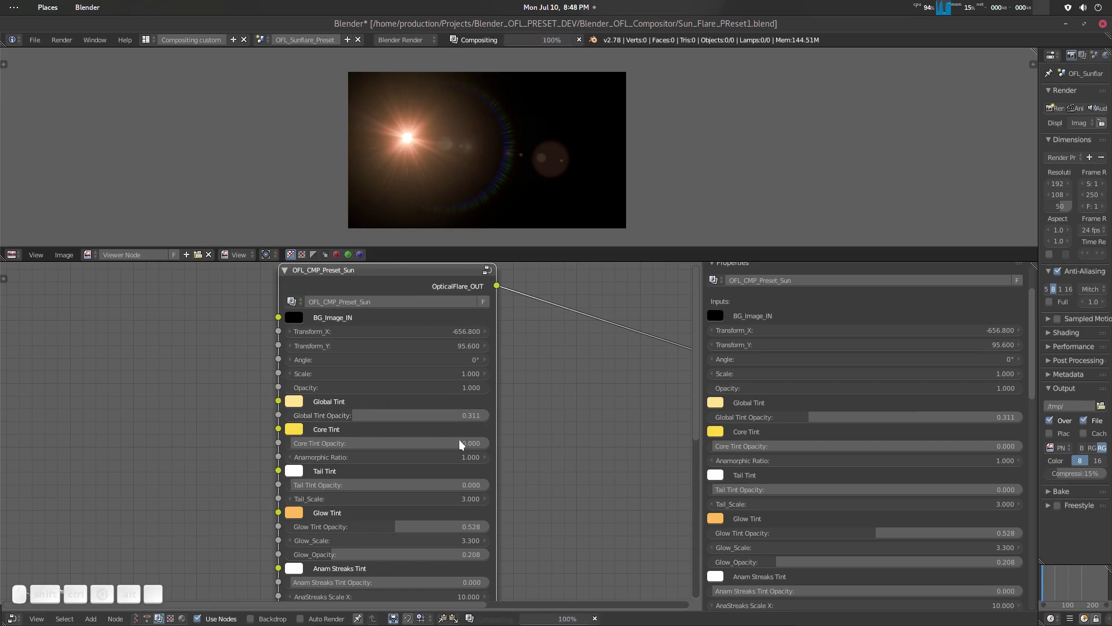
shift+scroll(530, 465, down, 2)
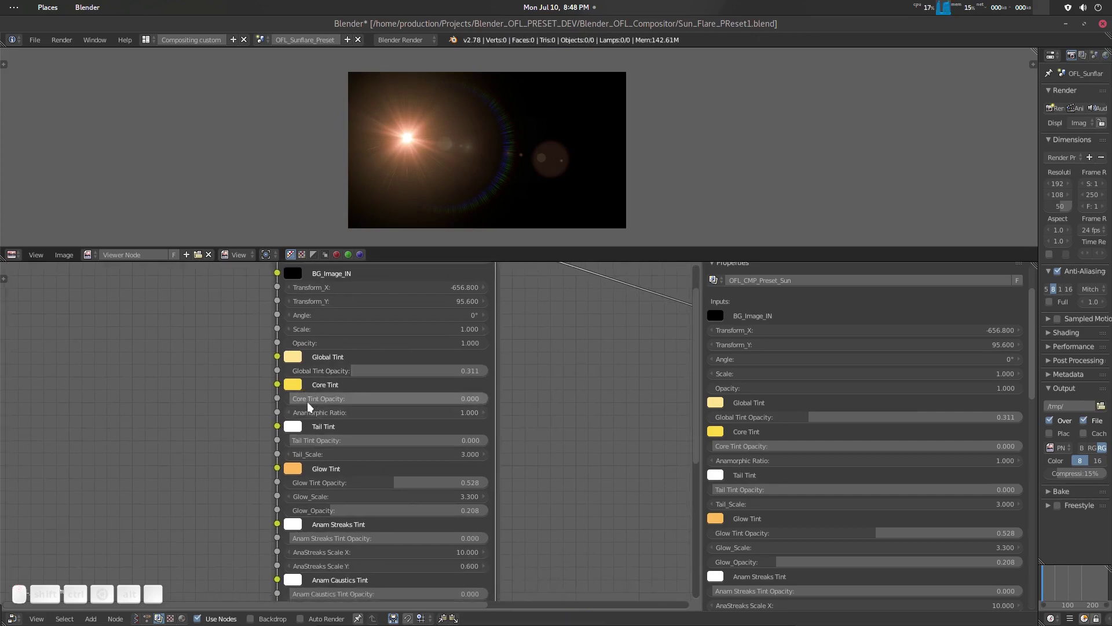
drag(307, 402, 331, 400)
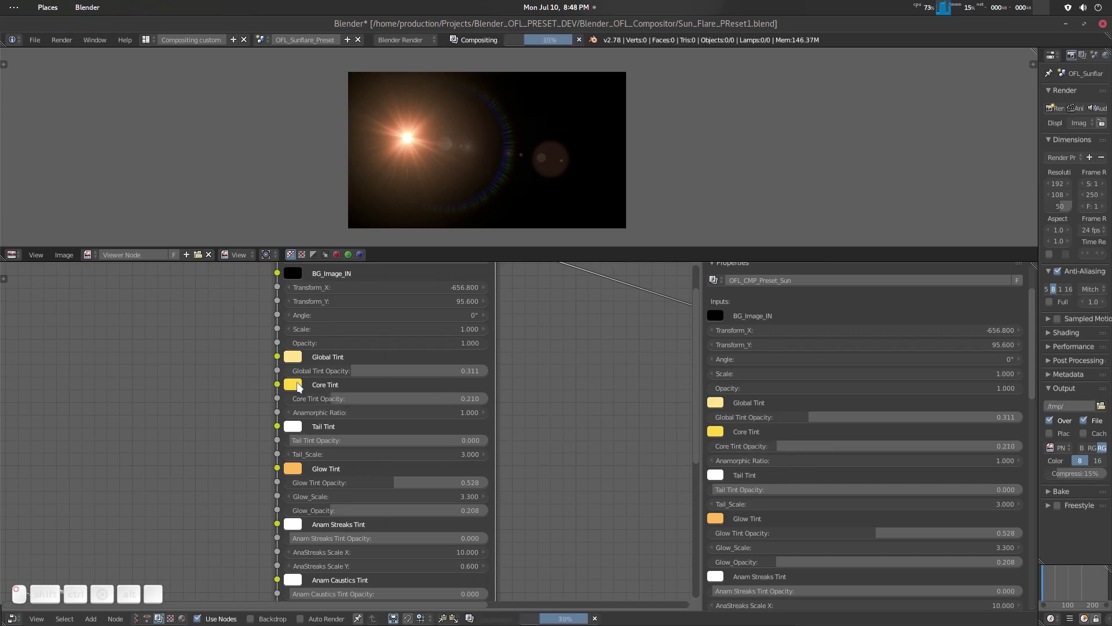
Change the Core Tint colour on the sun preset node to a soft salmon orange and set Core Tint Opacity to 0.
click(297, 385)
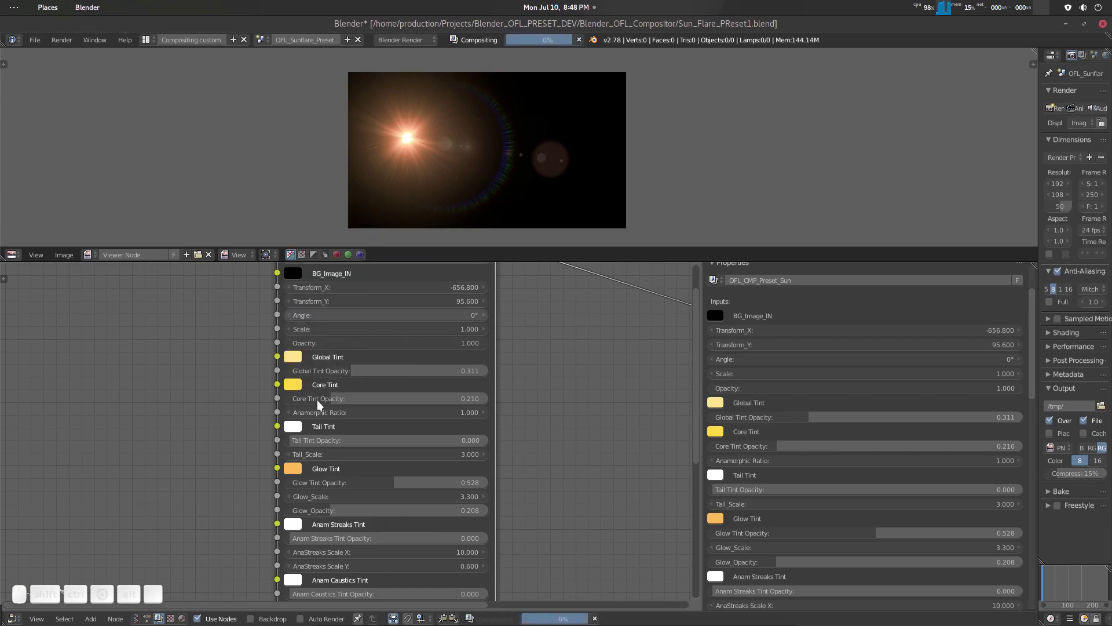
click(294, 385)
mouse_move(353, 282)
mouse_down()
mouse_move(365, 217)
mouse_move(354, 268)
mouse_move(326, 273)
mouse_up()
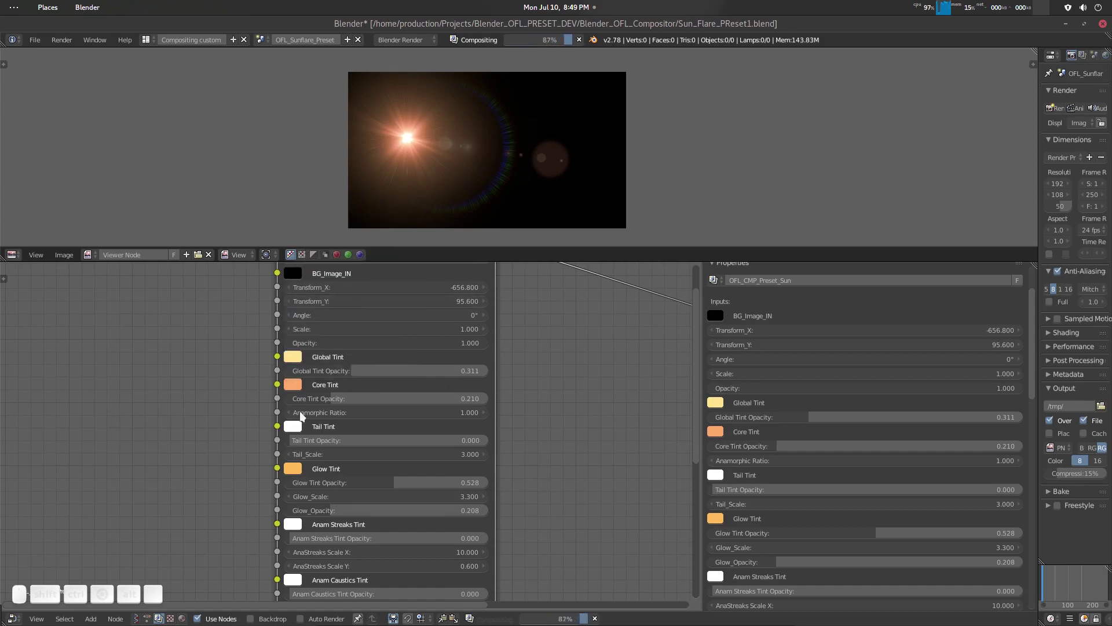
drag(405, 399, 348, 399)
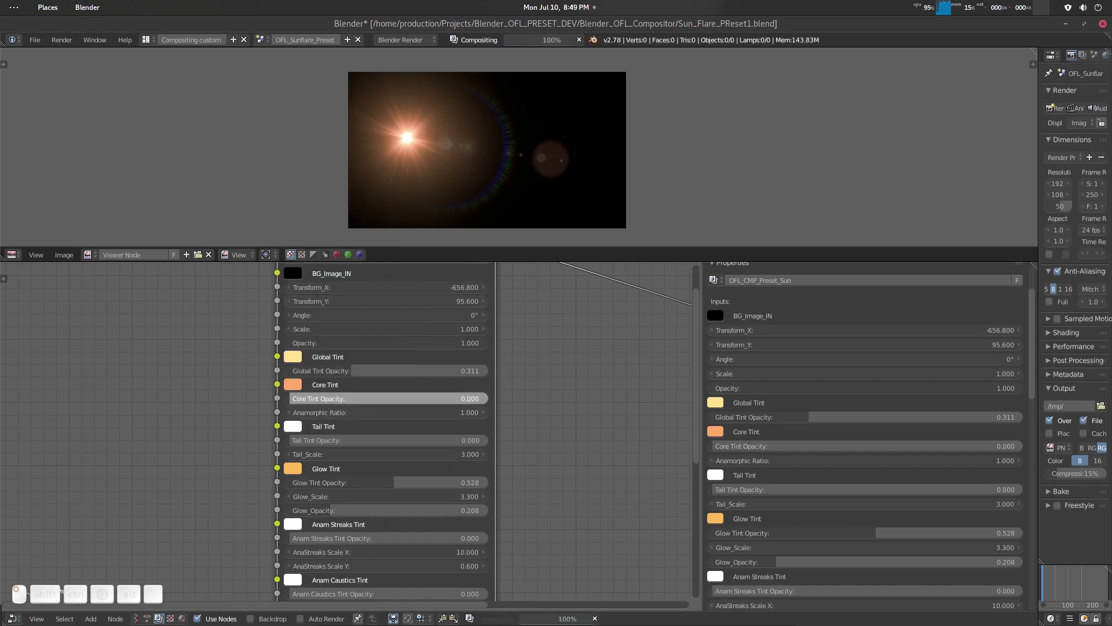
Set the Glow Tint Opacity to 0.474 on the sun preset node.
shift+scroll(499, 457, down, 4)
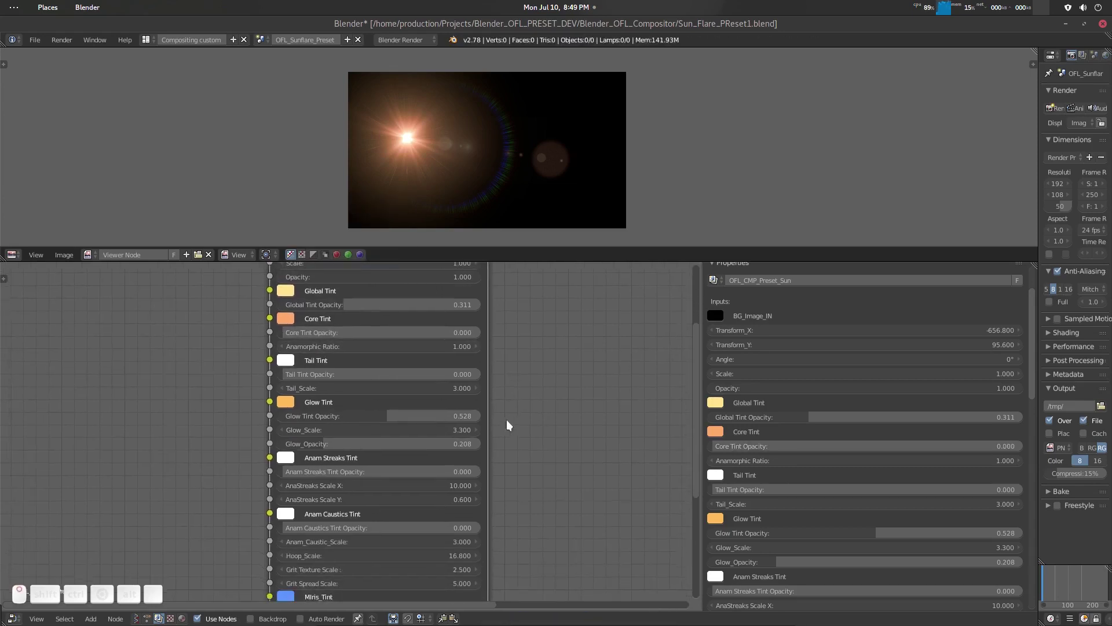
middle_drag(528, 435, 535, 403)
shift+scroll(537, 432, down, 1)
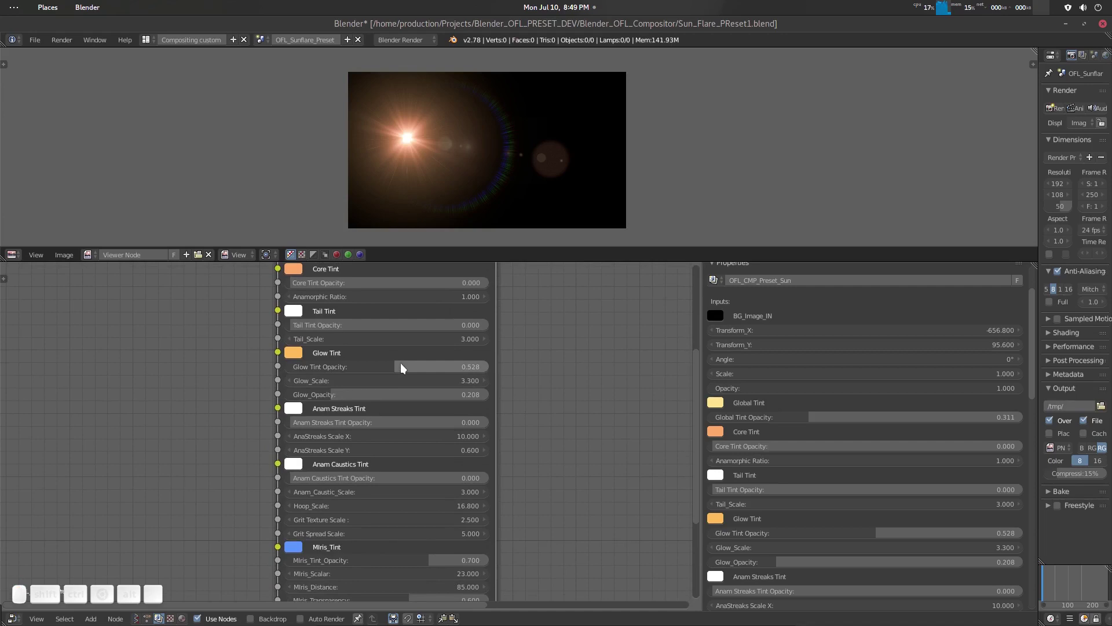
mouse_move(402, 363)
mouse_down()
mouse_move(477, 364)
mouse_move(369, 364)
mouse_move(400, 375)
mouse_up()
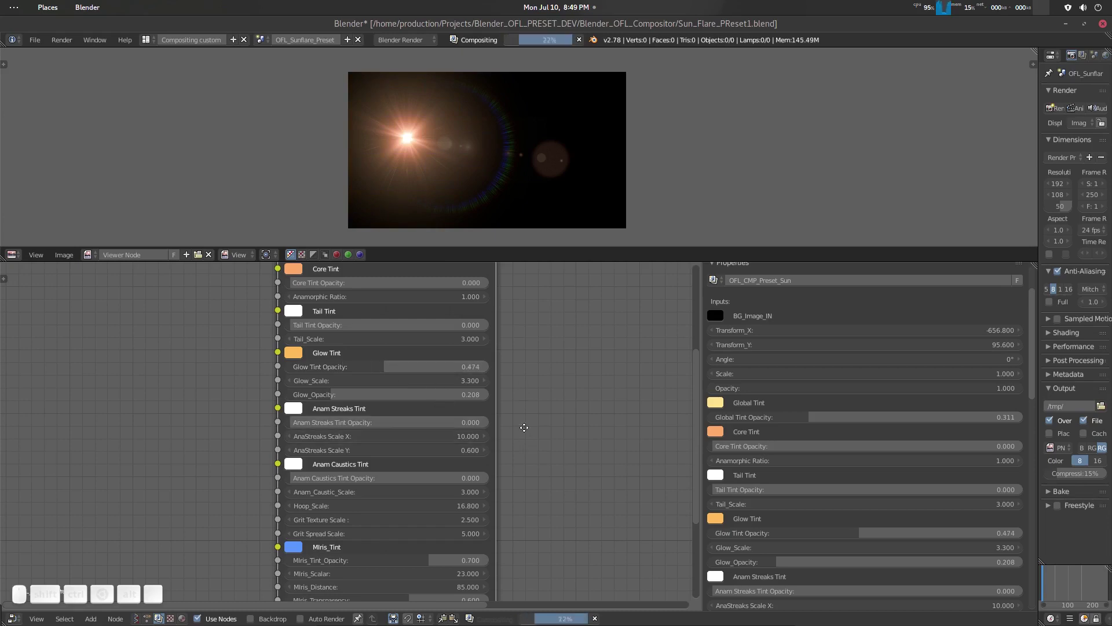
Set the overall Scale of the sun preset node to 0.9.
middle_drag(525, 426, 530, 488)
scroll(529, 395, up, 1)
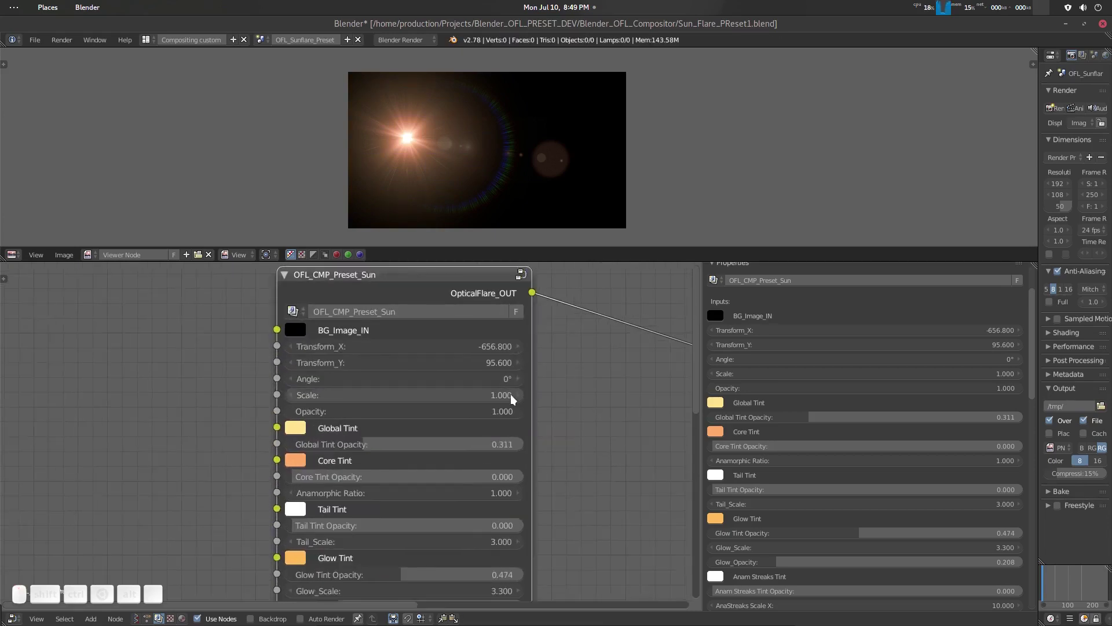
drag(513, 394, 435, 394)
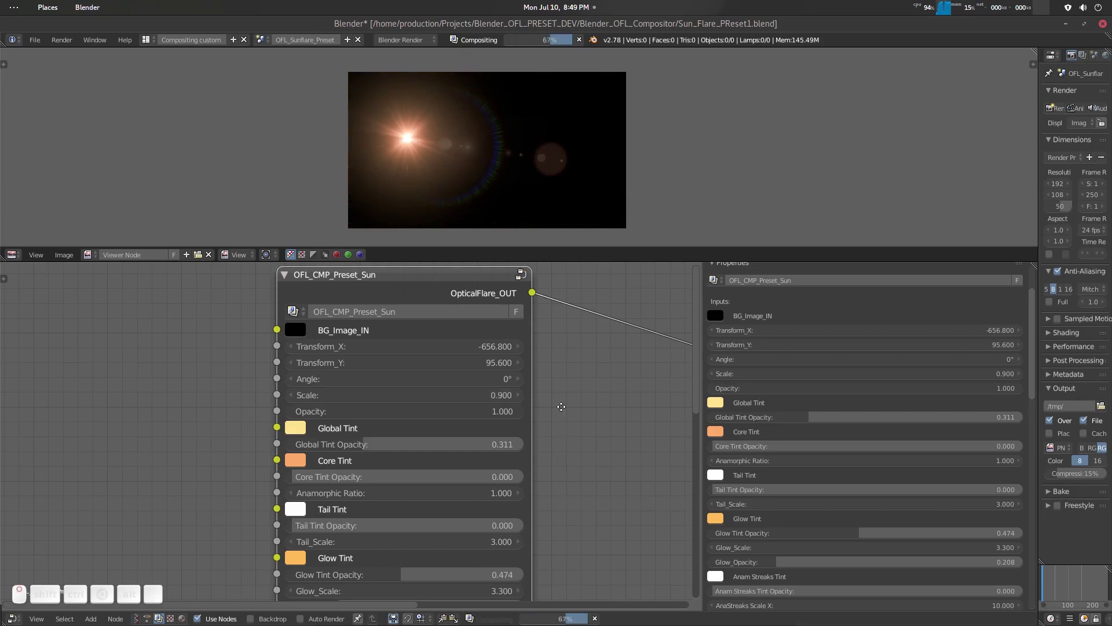
Set Hoop_Scale to 14.2 on the sun preset node.
middle_drag(568, 520, 563, 398)
shift+scroll(565, 401, down, 6)
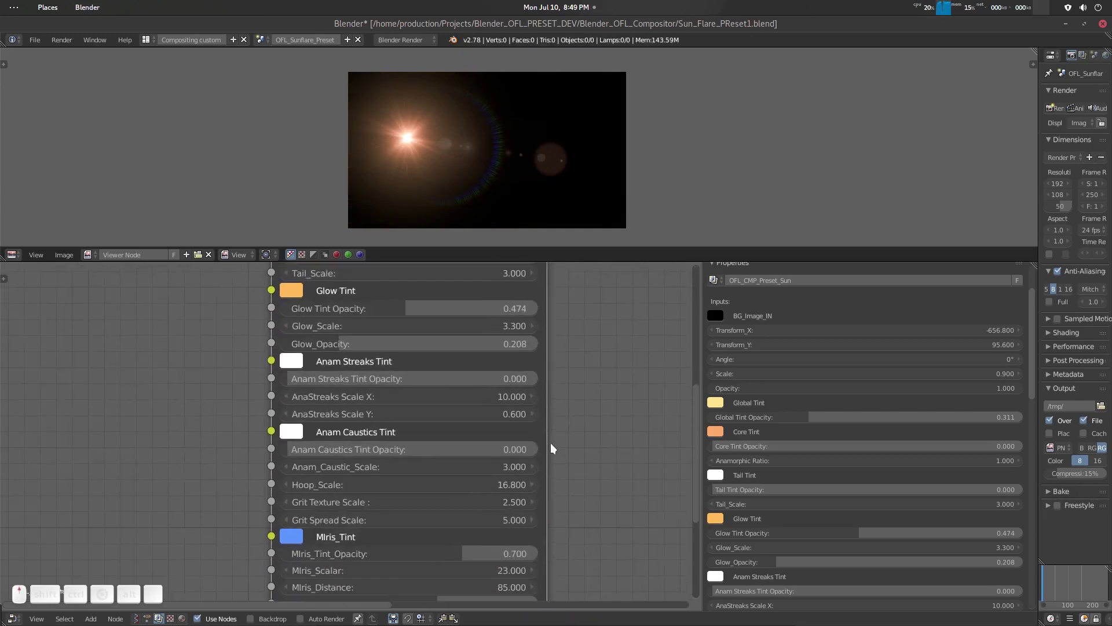
scroll(551, 443, up, 1)
drag(534, 489, 446, 489)
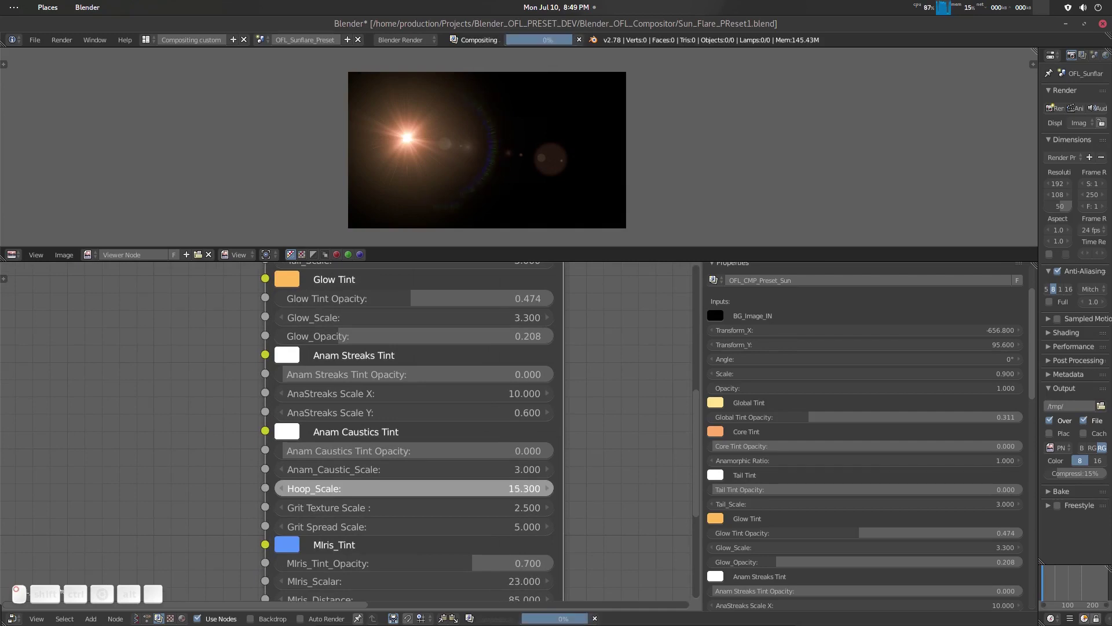
drag(498, 488, 480, 488)
Try an overall Scale of 2 on the sun preset node.
middle_drag(593, 483, 590, 455)
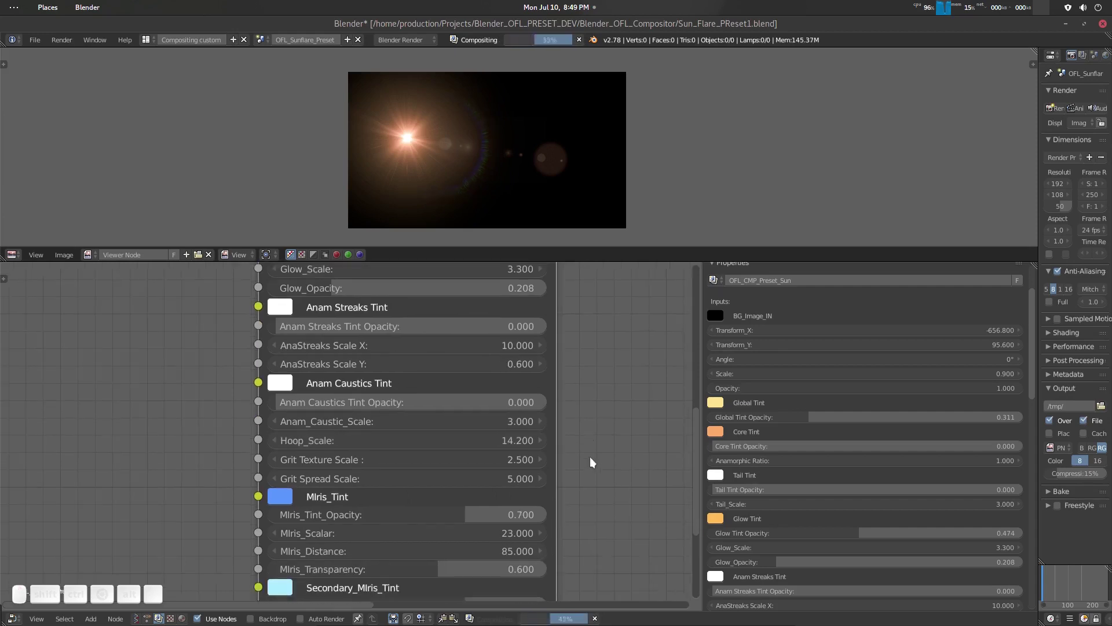
scroll(592, 458, up, 3)
middle_drag(595, 415, 603, 490)
scroll(596, 415, down, 3)
middle_drag(595, 415, 570, 448)
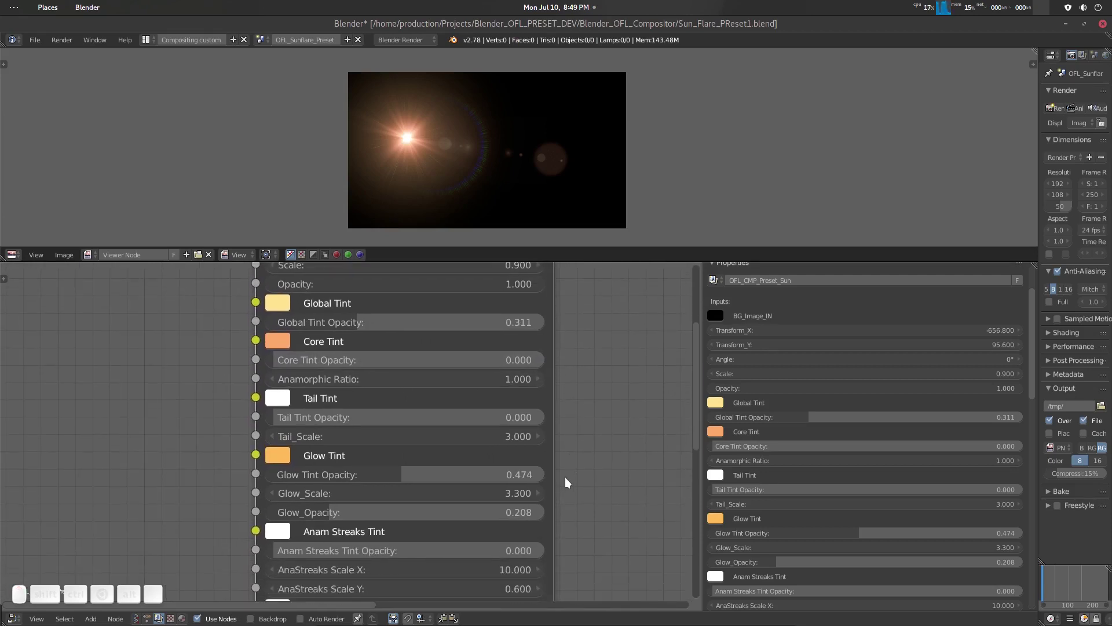
scroll(565, 478, down, 5)
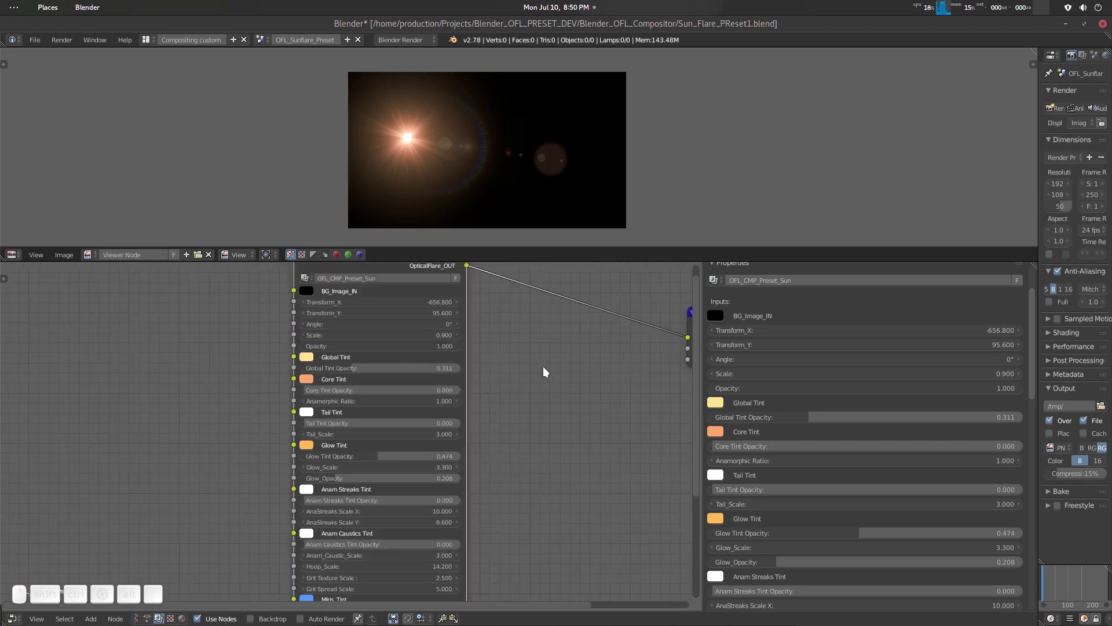
scroll(496, 375, up, 2)
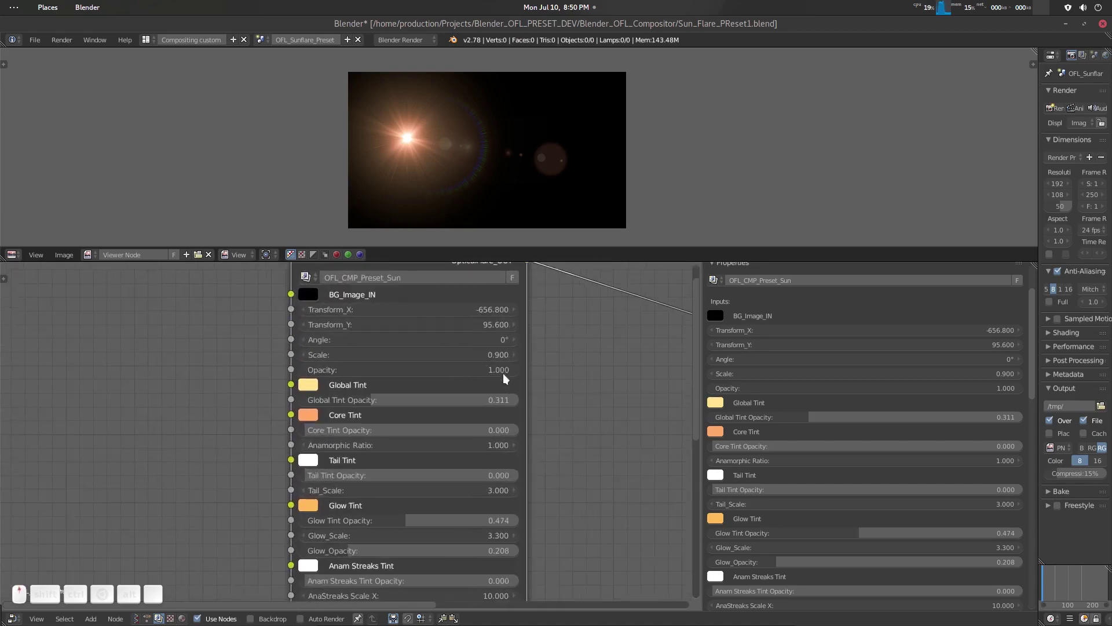
click(494, 355)
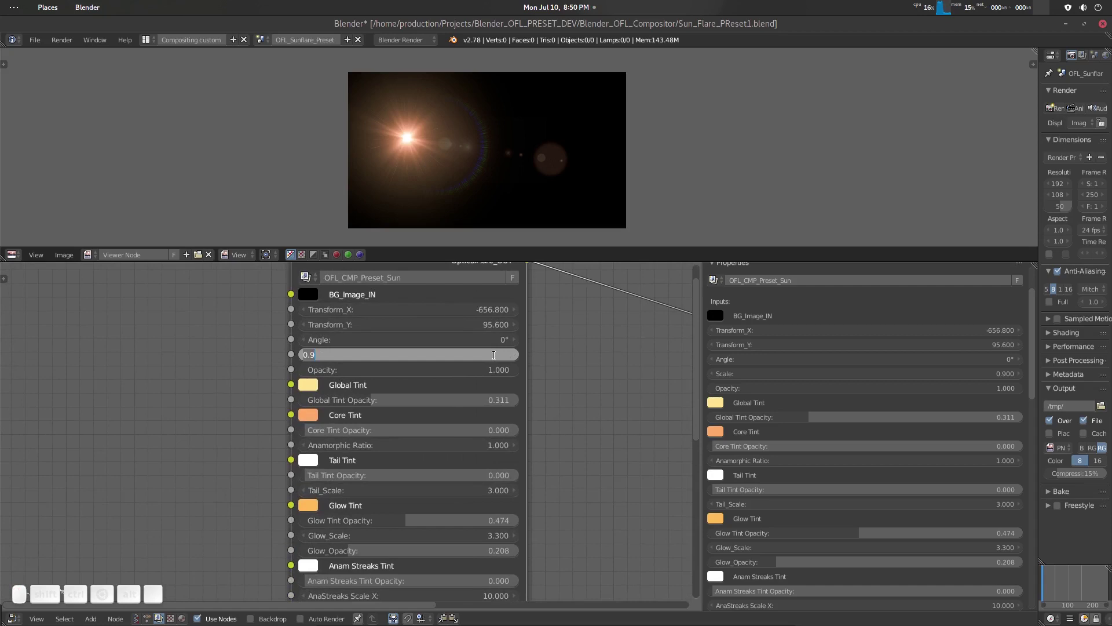
key(Return)
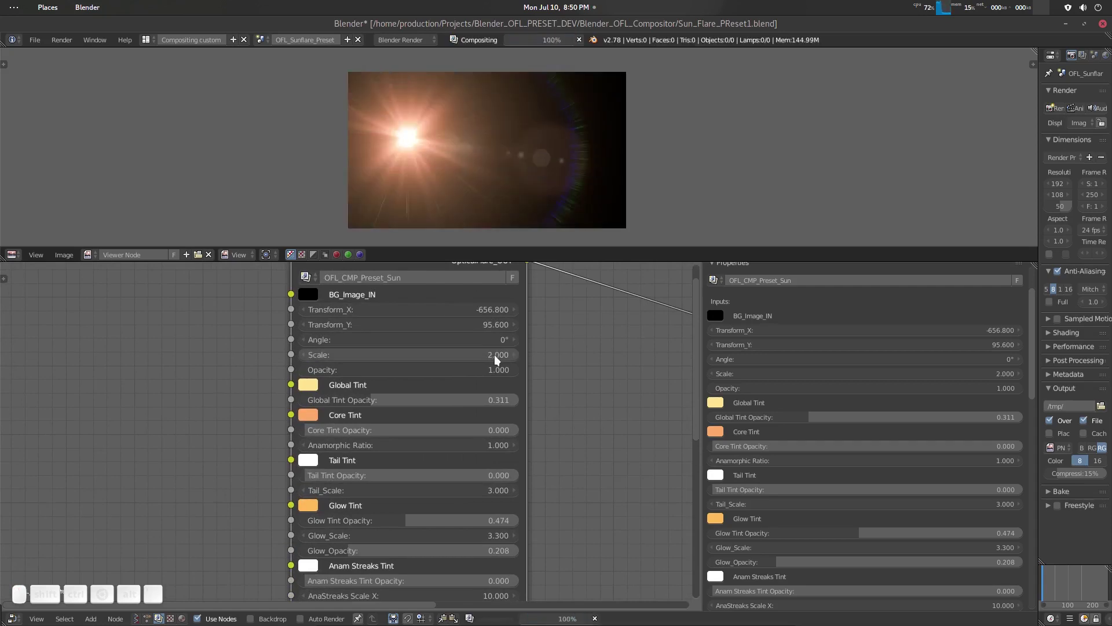
Set the overall Scale of the sun preset node to 1.3.
click(495, 354)
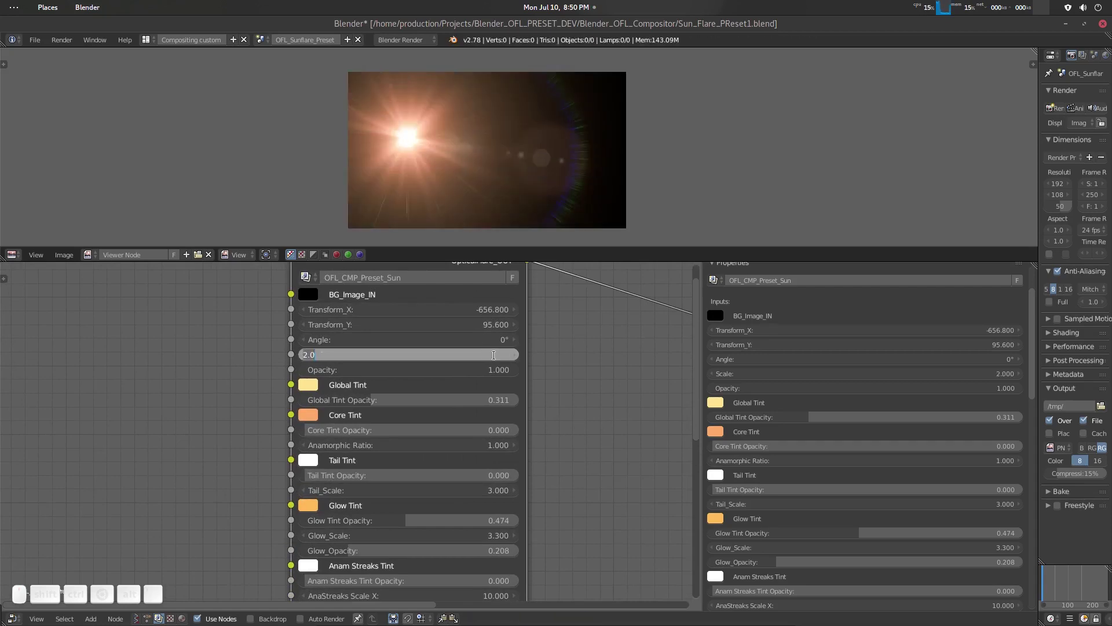
text(1.5)
key(Return)
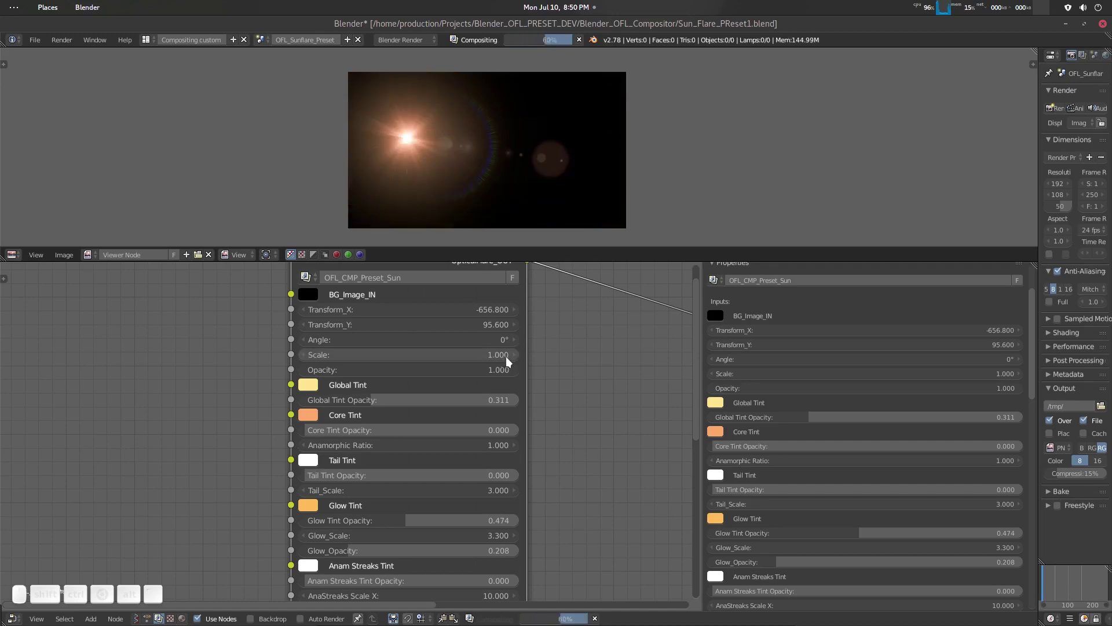
mouse_move(506, 355)
mouse_down()
mouse_move(539, 356)
mouse_move(494, 356)
mouse_up()
key(ctrl+z)
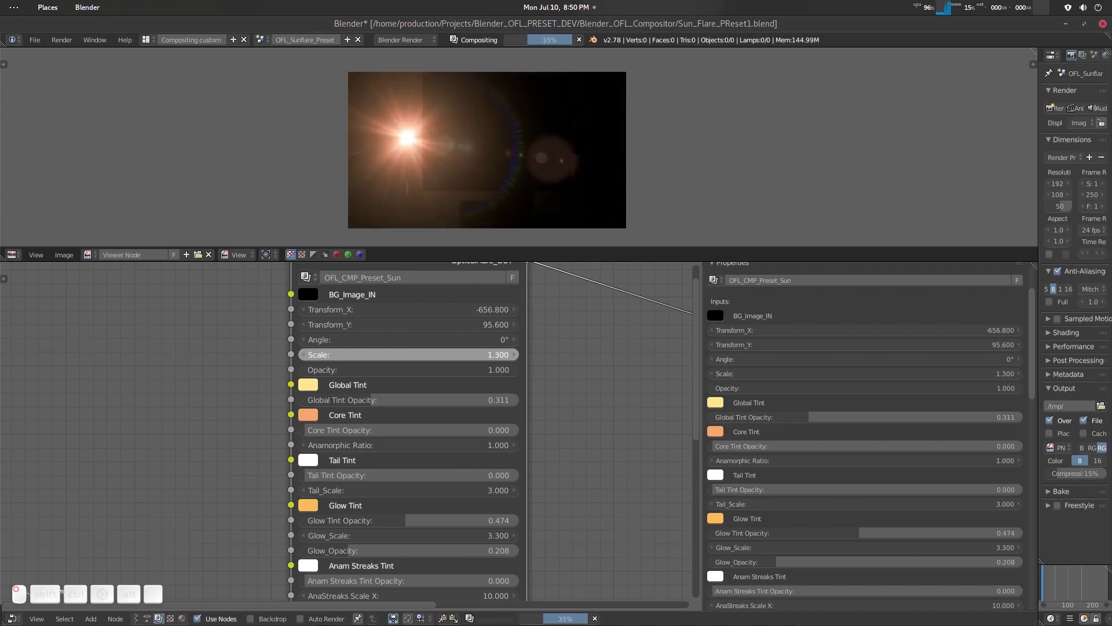
Set Caustic_Iris_Distance to 93.2 and Caustic_Iris_Scalar to 34.3 on the sun preset node.
middle_drag(571, 464, 556, 435)
scroll(558, 446, up, 2)
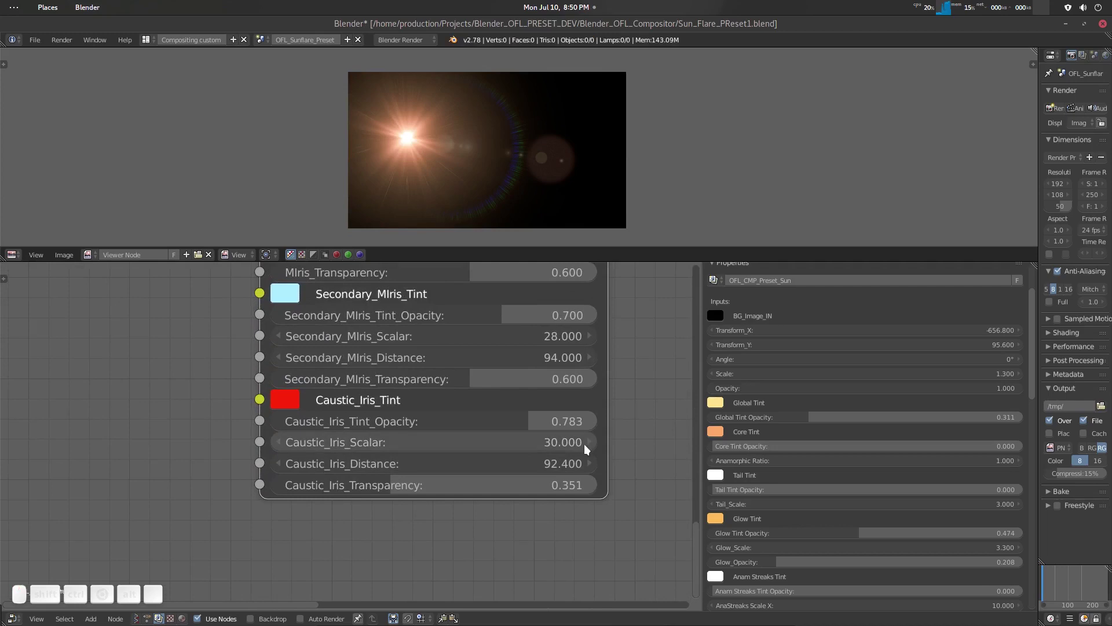
click(584, 444)
drag(584, 444, 571, 464)
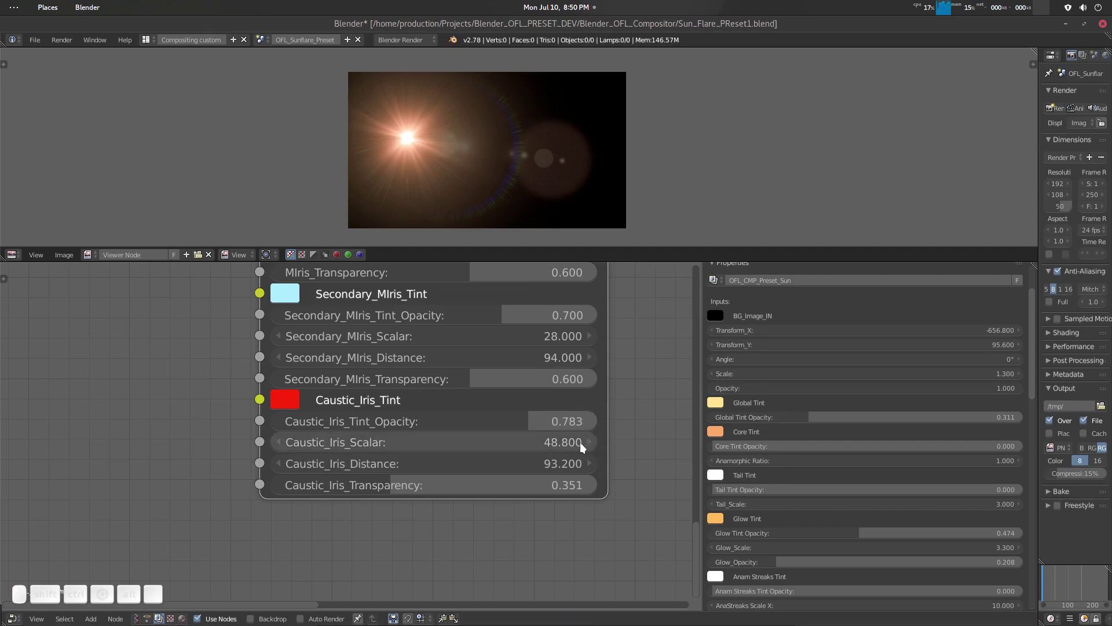
drag(579, 443, 563, 442)
scroll(621, 414, down, 3)
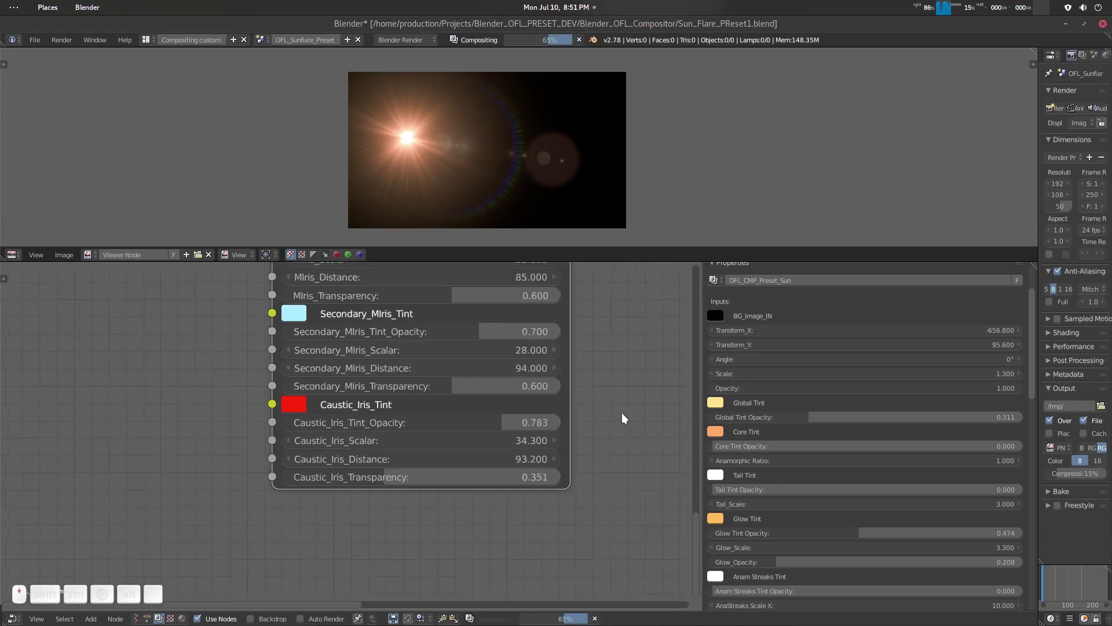
Set Caustic_Iris_Scalar to 24.9 and Caustic_Iris_Distance to 91 on the sun preset node.
shift+scroll(569, 444, down, 4)
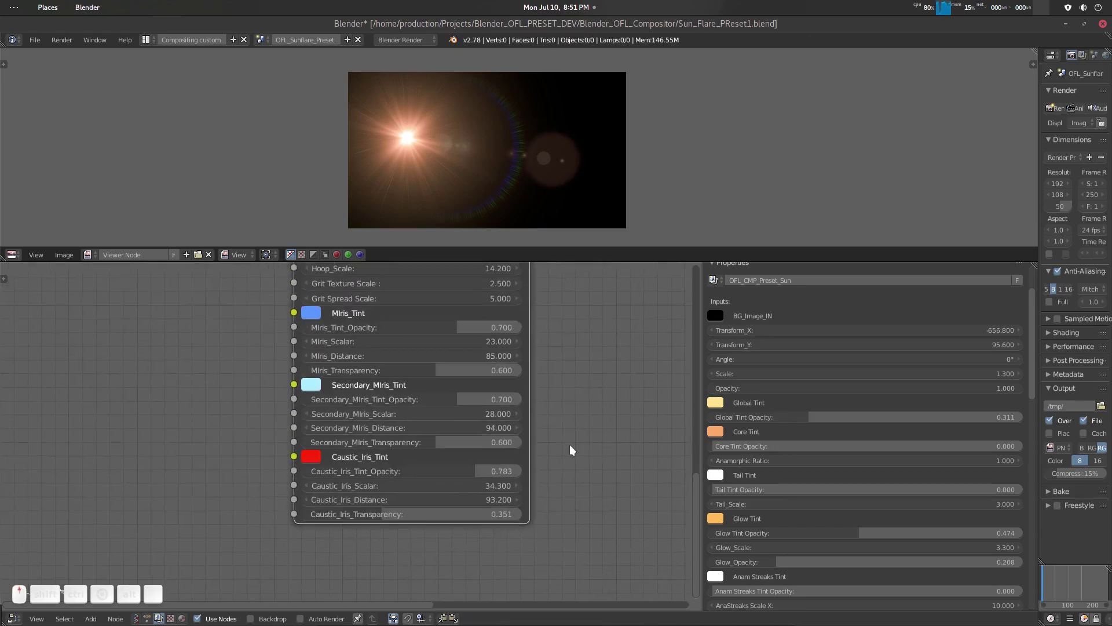
scroll(604, 453, up, 2)
drag(556, 464, 570, 486)
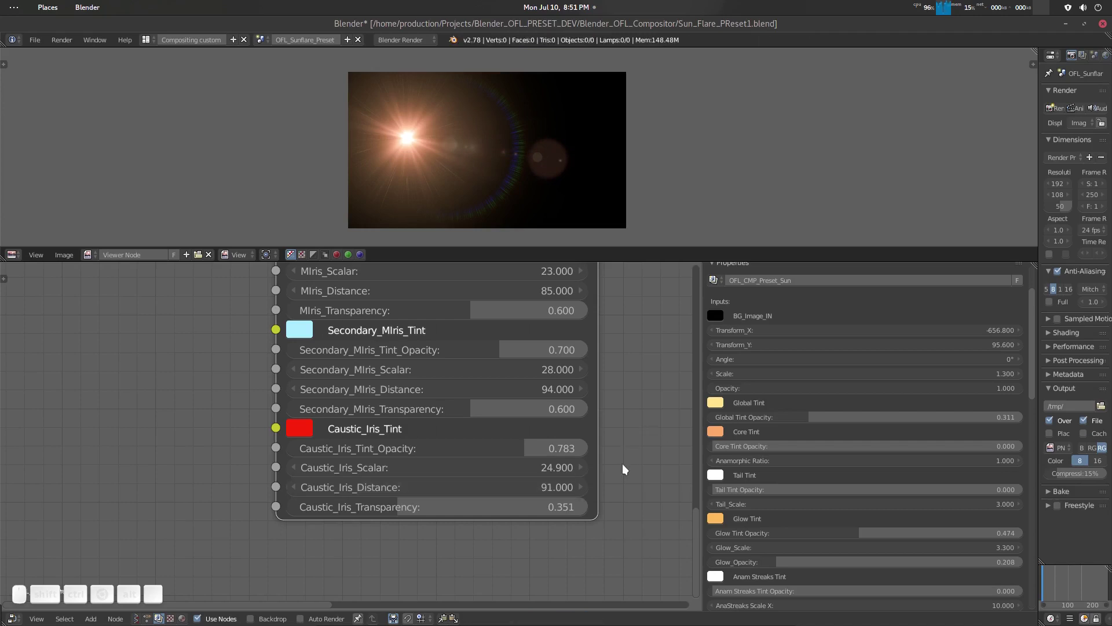
scroll(621, 437, down, 2)
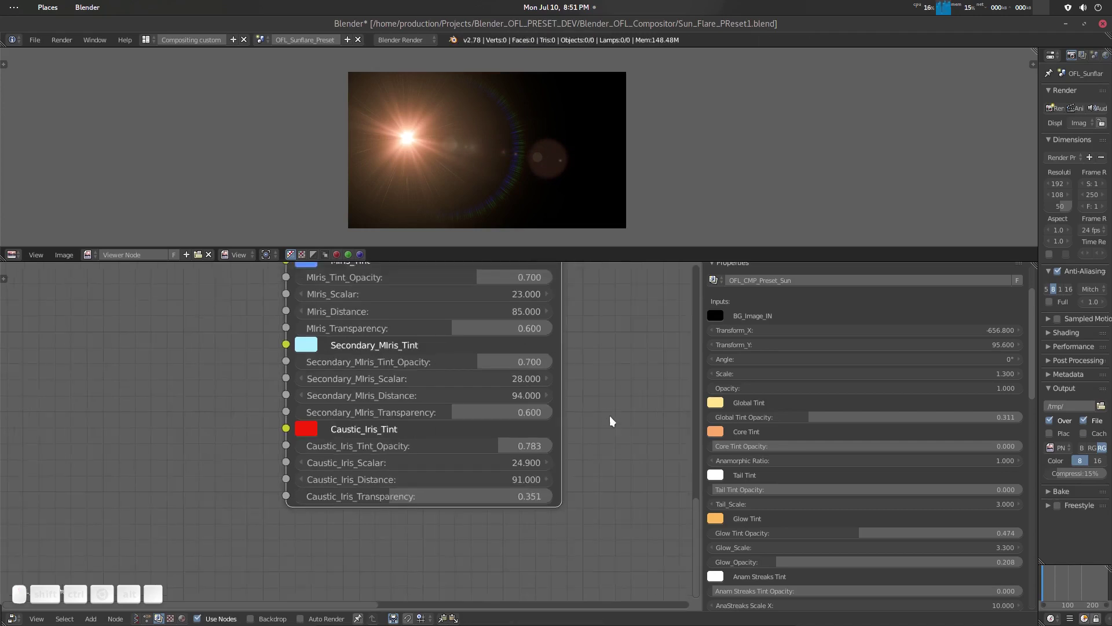
Enter the sun preset's node group at the IrisCaustic frame's Image nodes.
key(Tab)
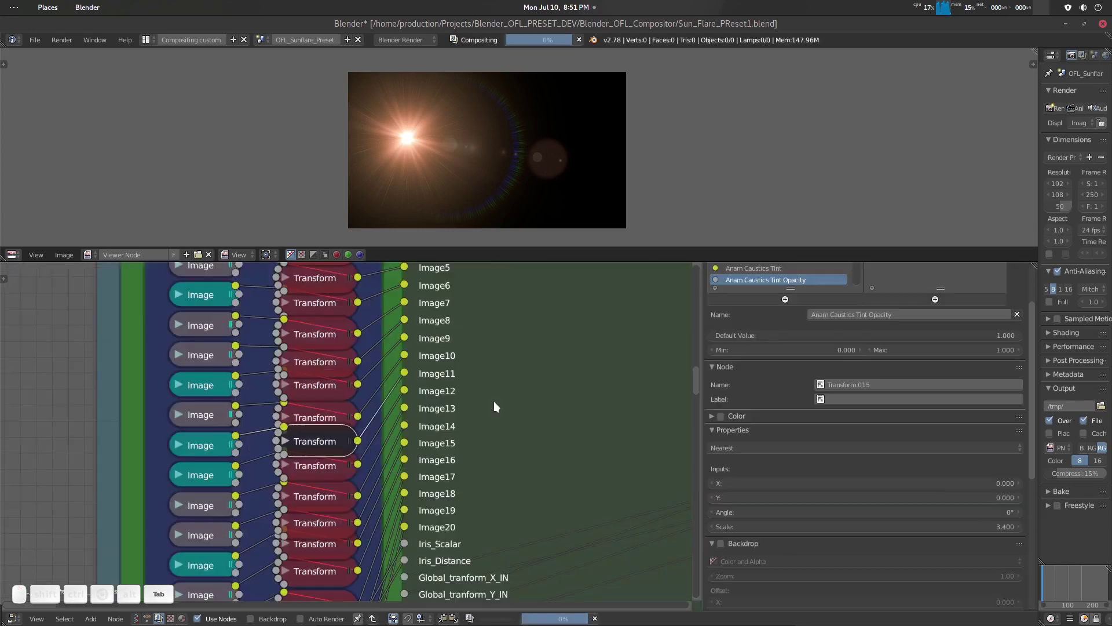
middle_drag(420, 453, 405, 397)
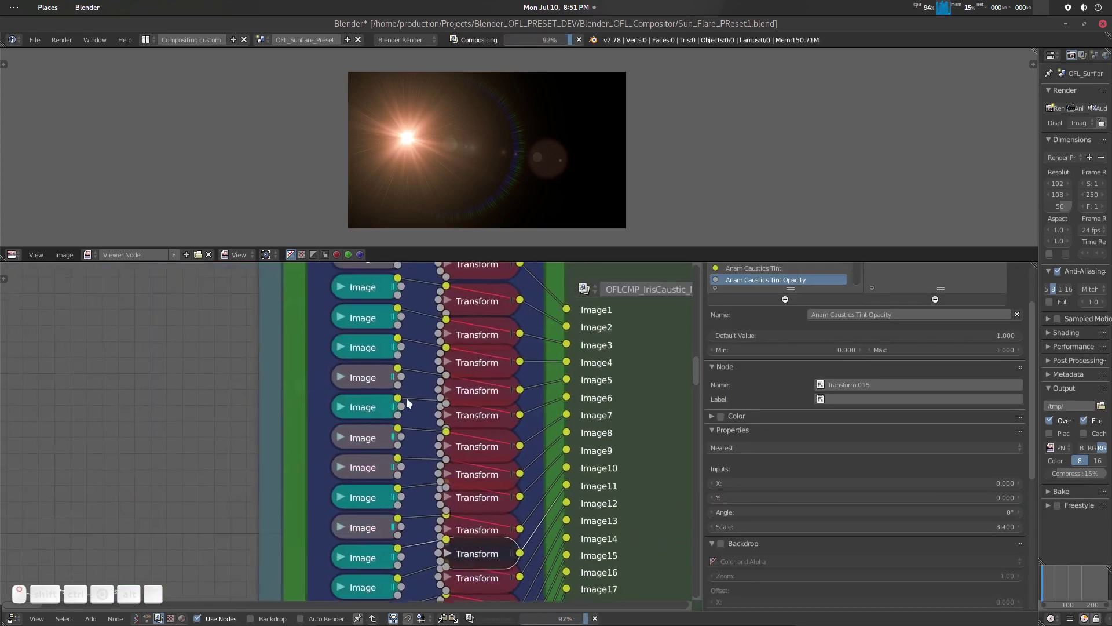
Try unmuting the fifth and the first Image nodes in the IrisCaustic frame.
click(374, 377)
key(m)
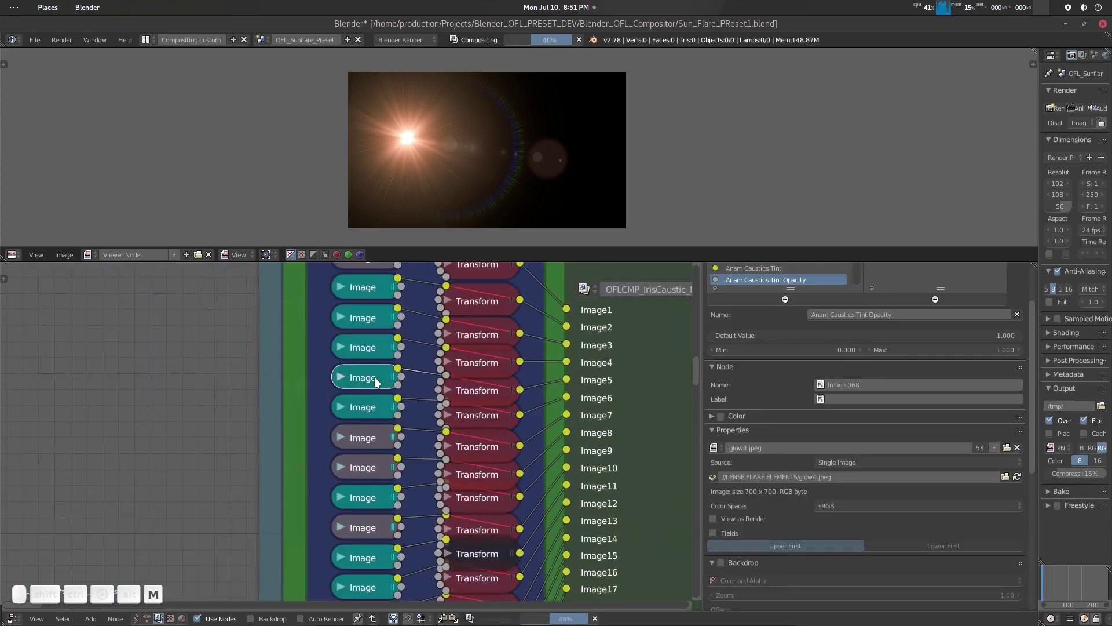
middle_drag(405, 310, 418, 406)
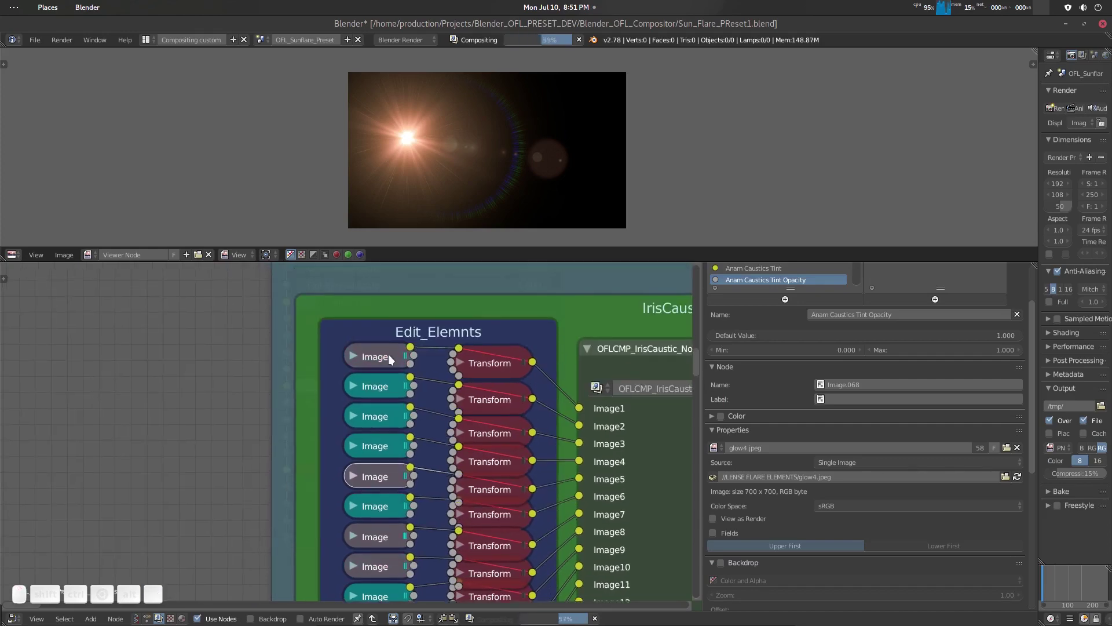
click(387, 355)
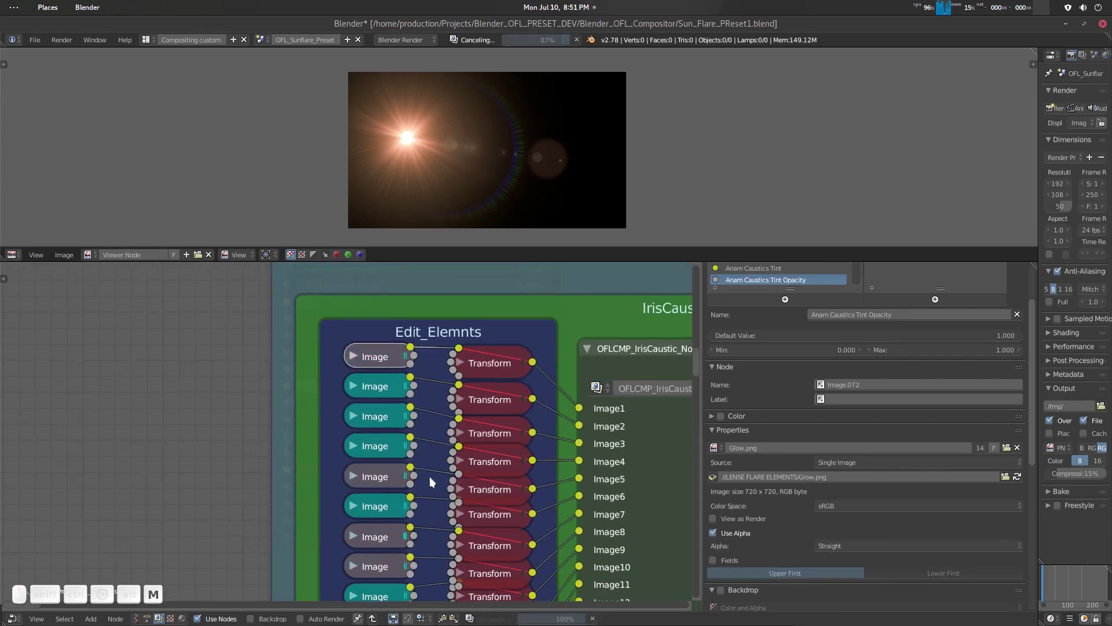
Unmute the 17th IrisCaustic Image node, which holds glow4.jpeg.
scroll(423, 462, down, 4)
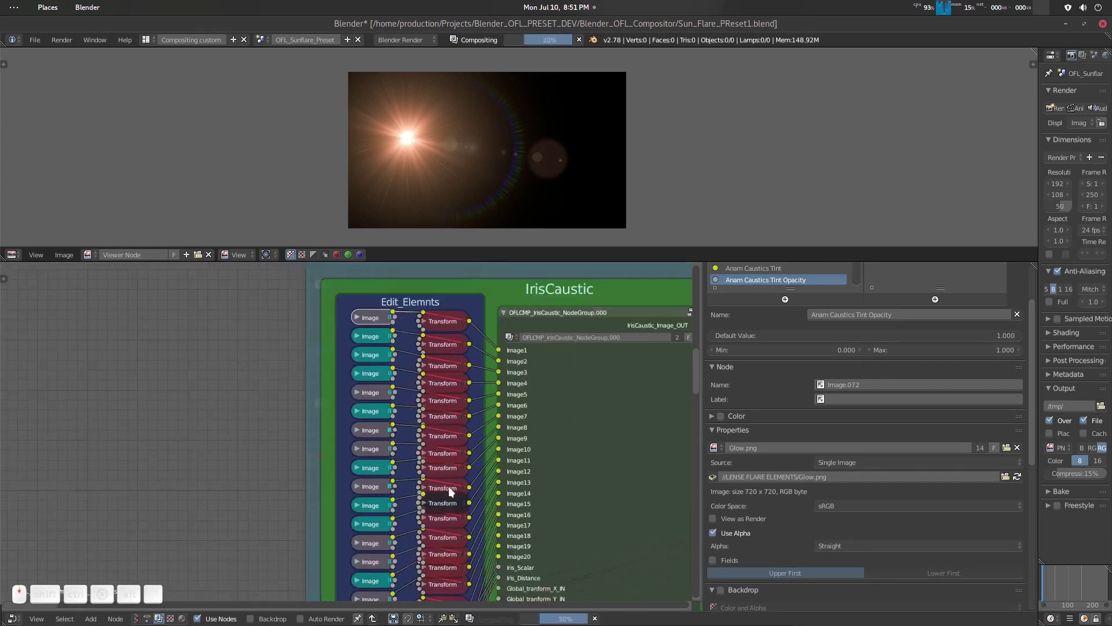
middle_drag(449, 423, 449, 312)
click(363, 450)
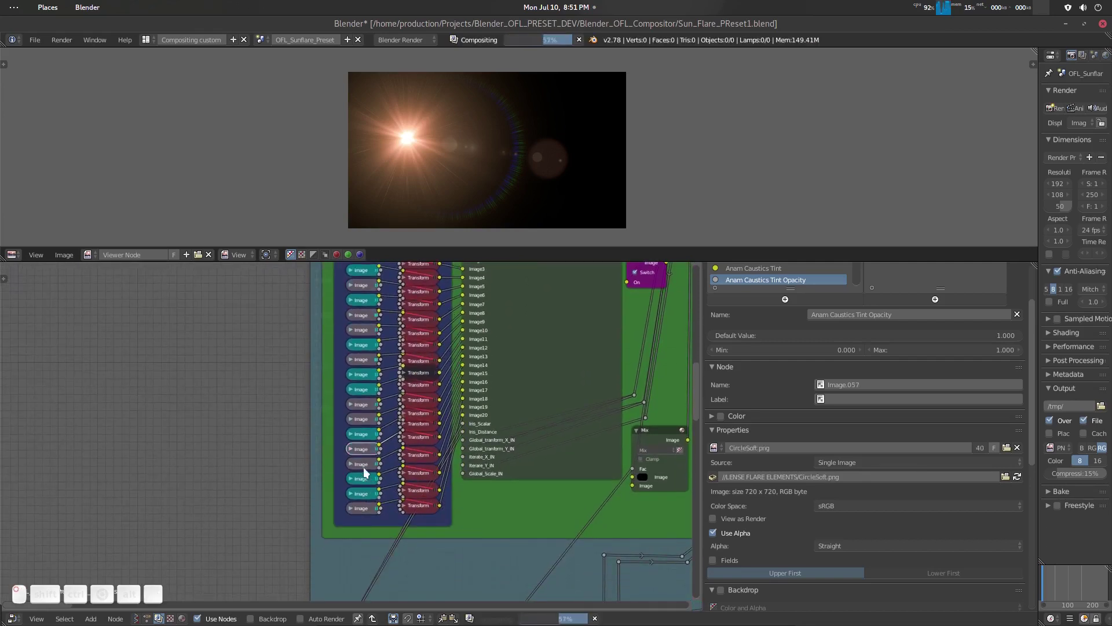
click(363, 467)
key(m)
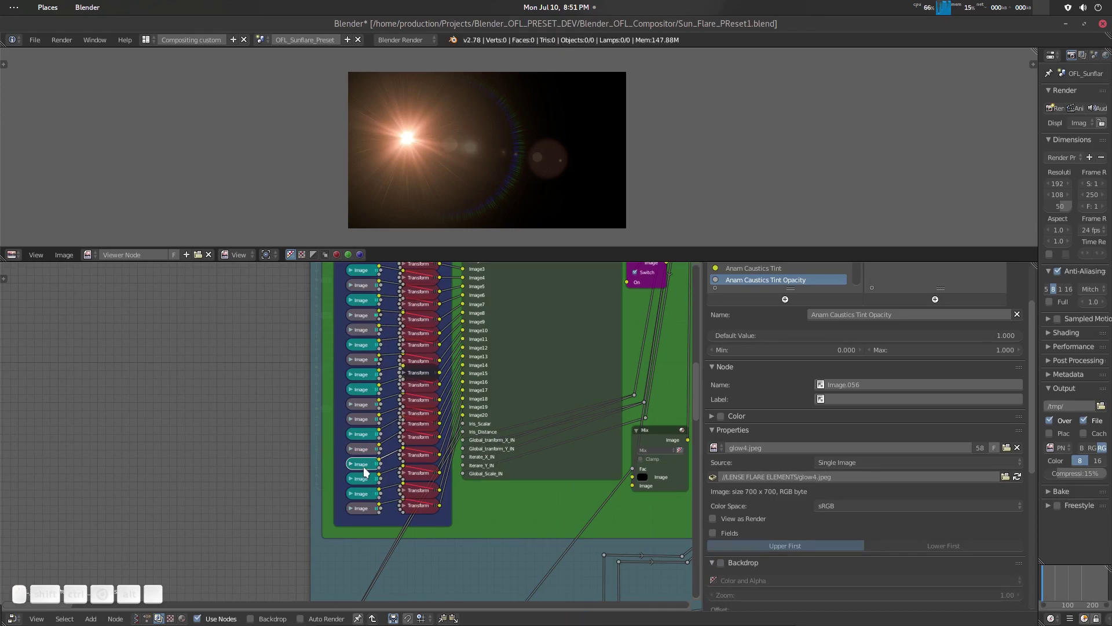
Try unmuting the 20th and last Image node in the IrisCaustic frame.
click(360, 509)
key(m)
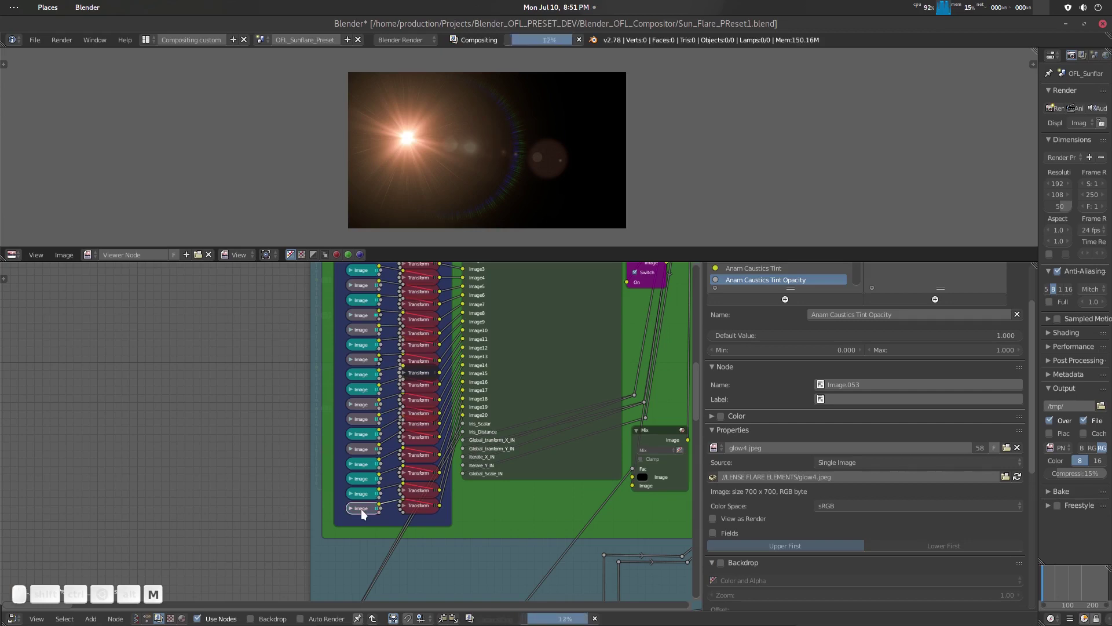
middle_drag(397, 443, 402, 471)
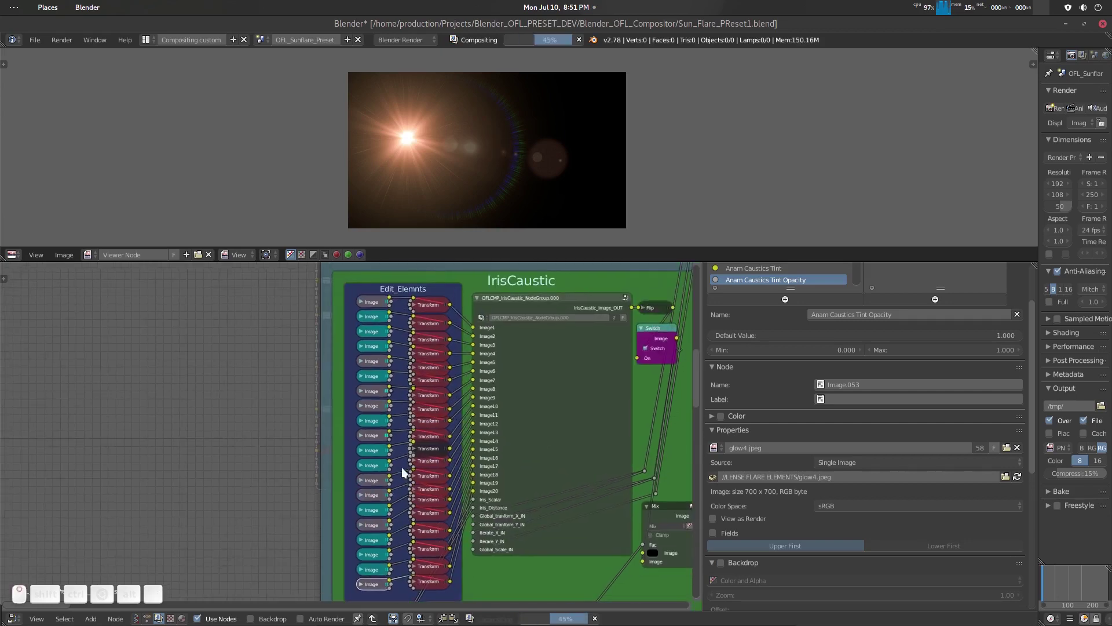
Try unmuting the first IrisCaustic Image node again, unmute the fifth one holding glow4.jpeg, and exit the node group.
click(375, 307)
key(m)
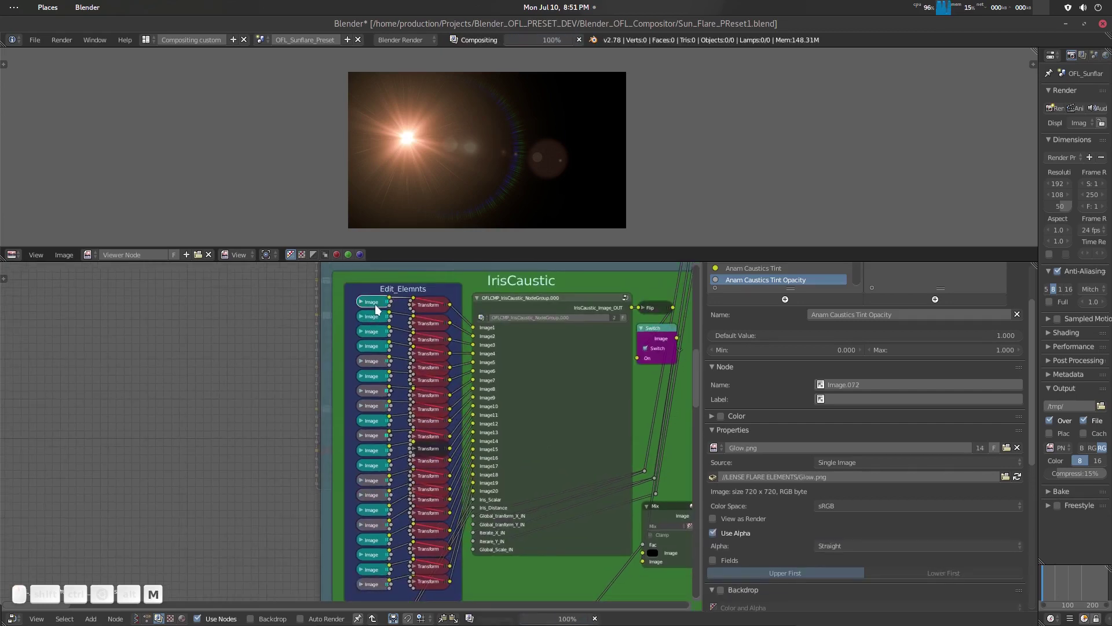
click(375, 361)
key(m)
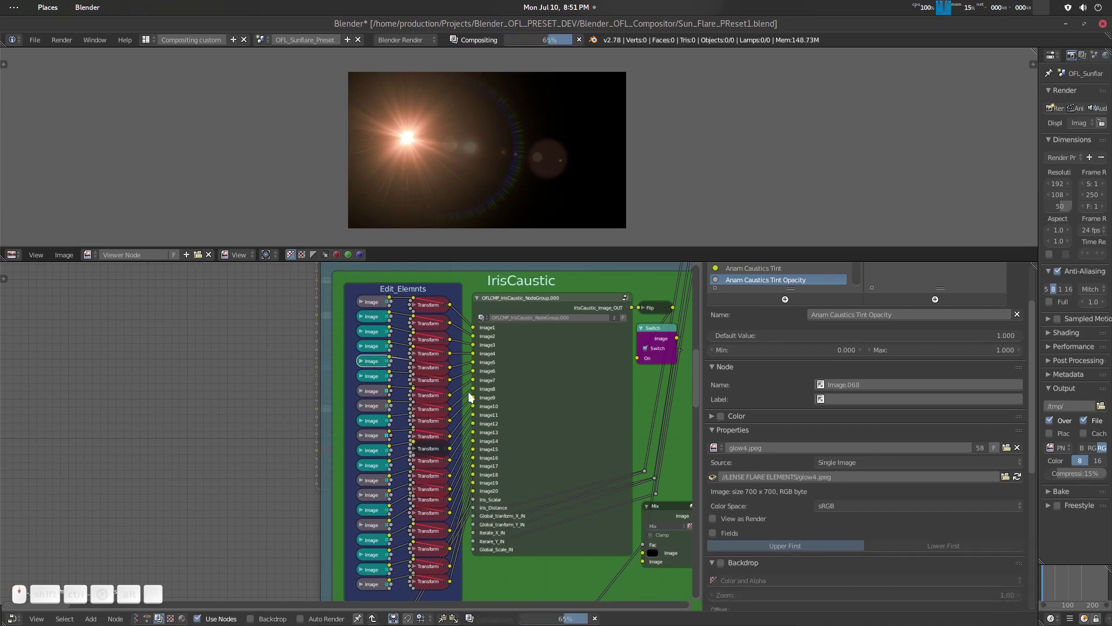
scroll(468, 391, down, 1)
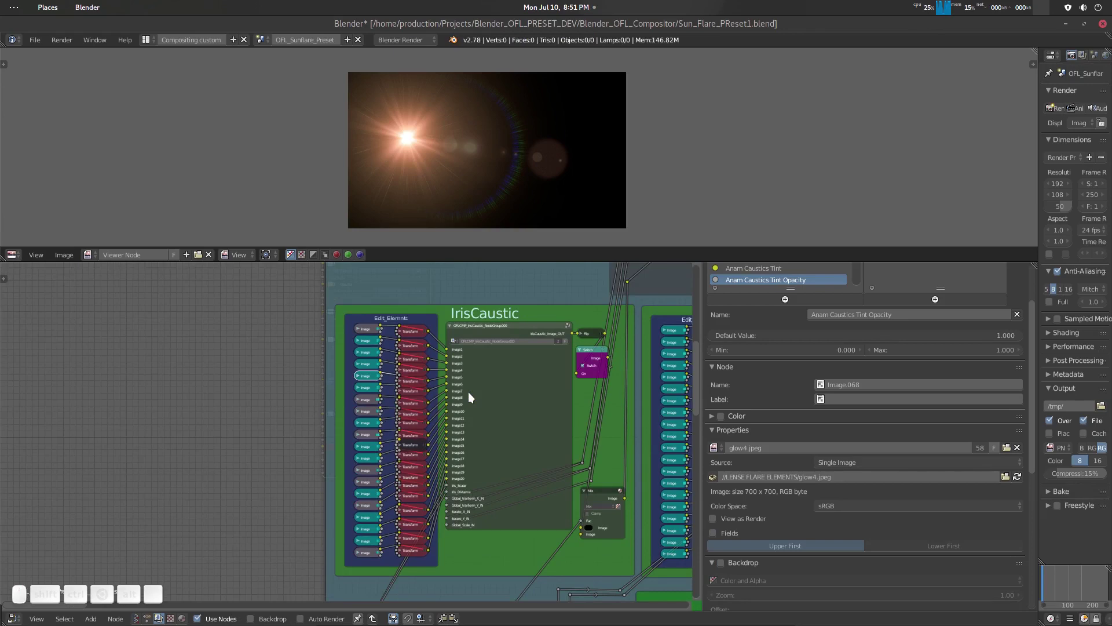
key(Tab)
Raise the sun preset's Caustic_Iris_Scalar to 28.7 and set its overall Scale to 1.
scroll(475, 395, up, 3)
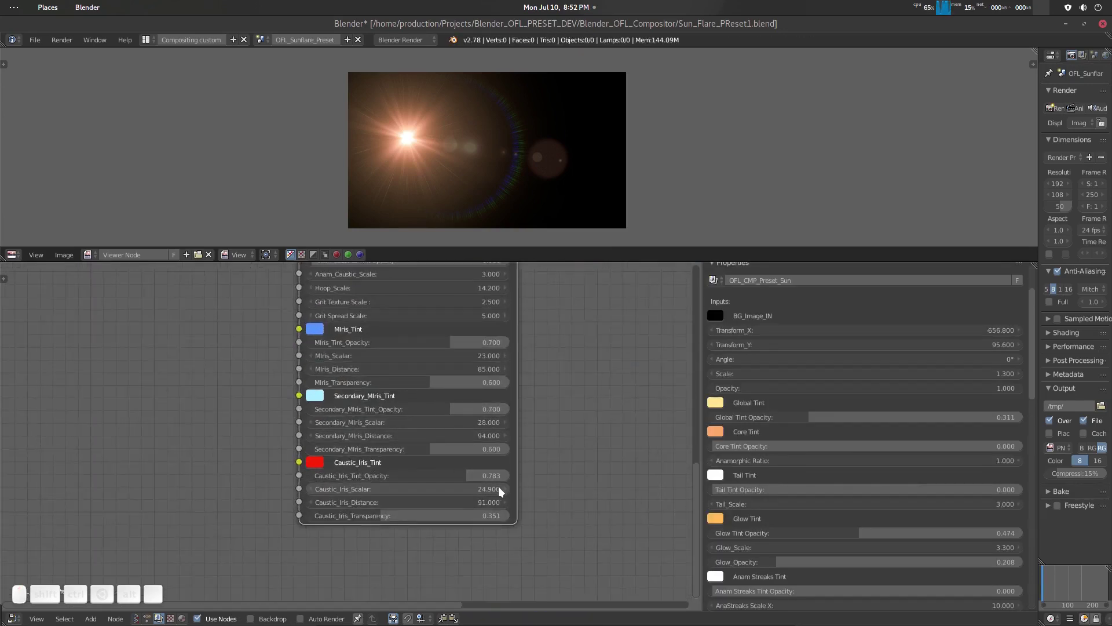
drag(499, 488, 562, 488)
shift+scroll(549, 418, up, 8)
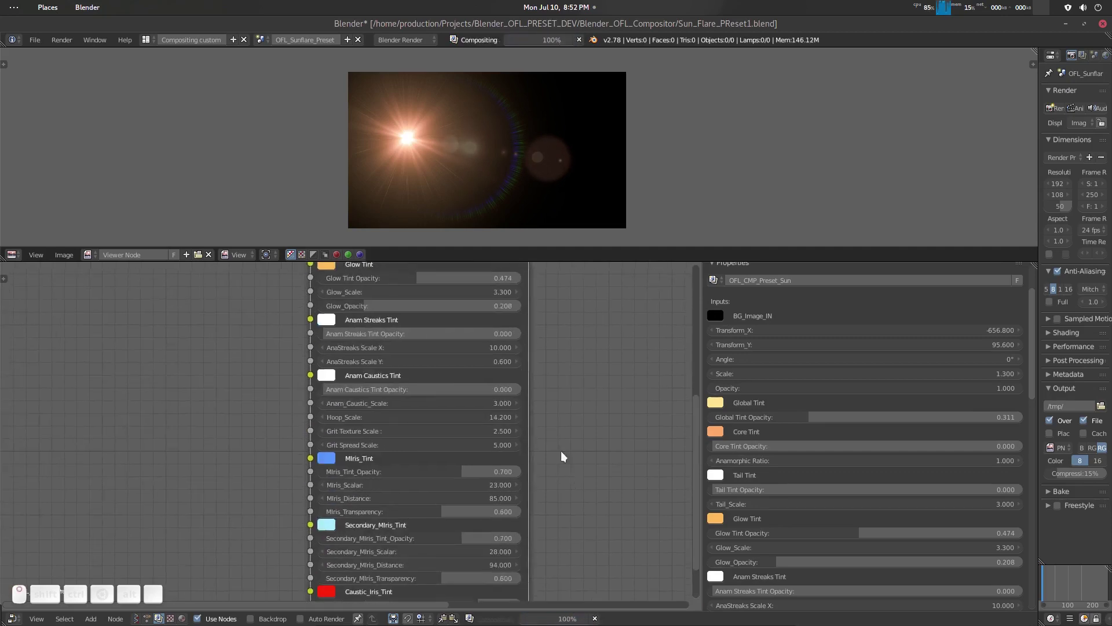
shift+scroll(549, 419, up, 6)
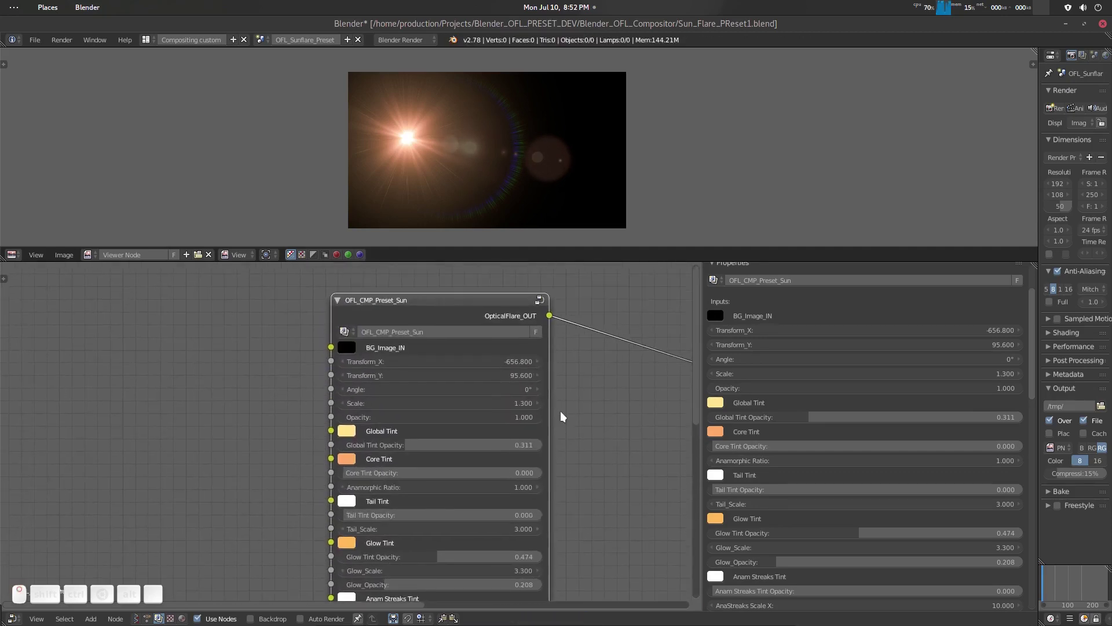
drag(534, 401, 406, 401)
click(521, 403)
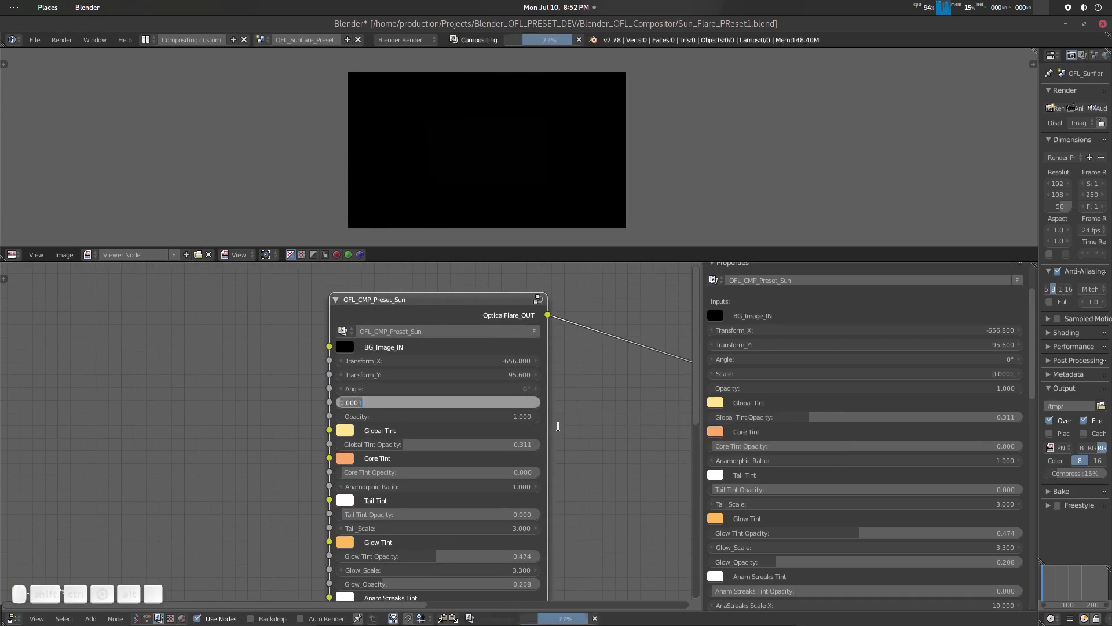
text(1)
key(Return)
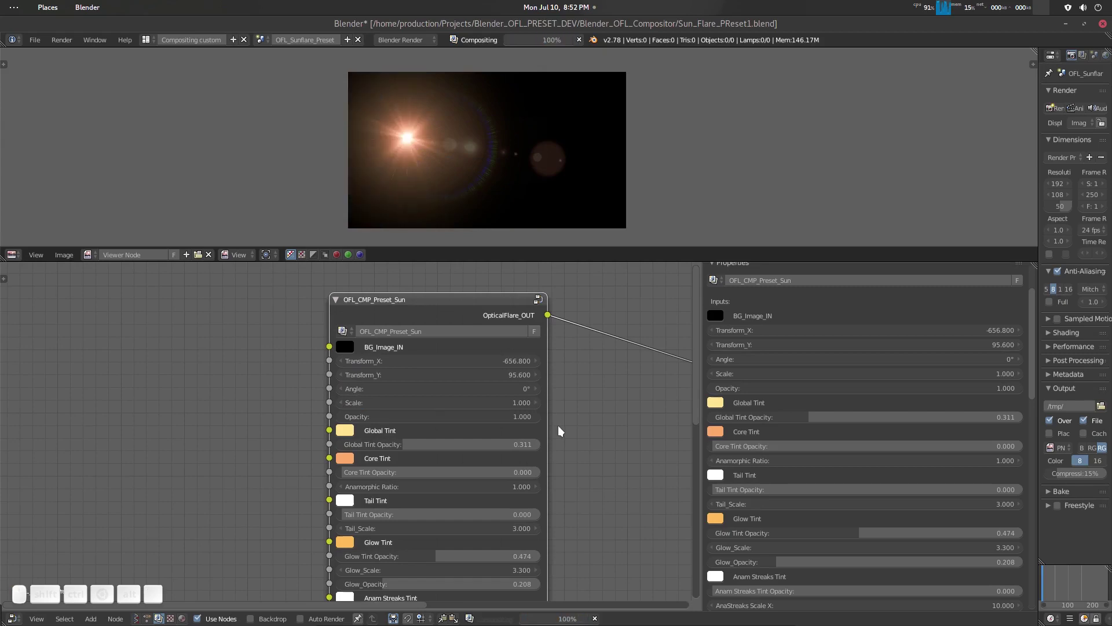
Set the preset's Caustic_Iris_Distance to 91.1 and its Caustic_Iris_Transparency to 0.335.
mouse_move(569, 464)
middle_down()
mouse_move(565, 412)
mouse_move(572, 458)
mouse_move(555, 458)
middle_up()
middle_drag(531, 533, 537, 486)
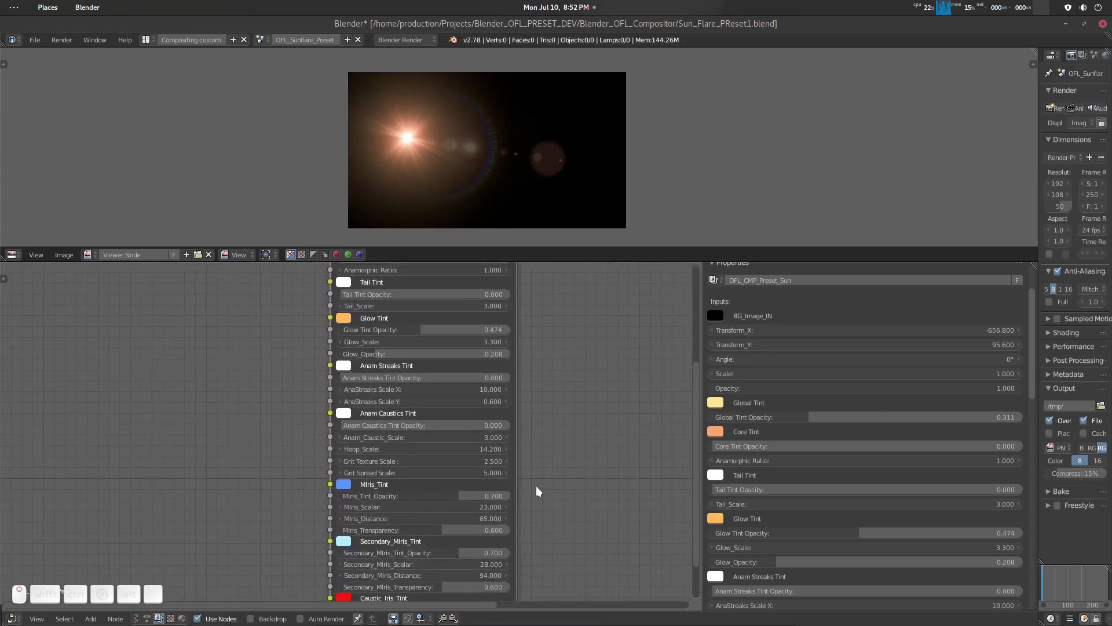
middle_drag(460, 523, 478, 409)
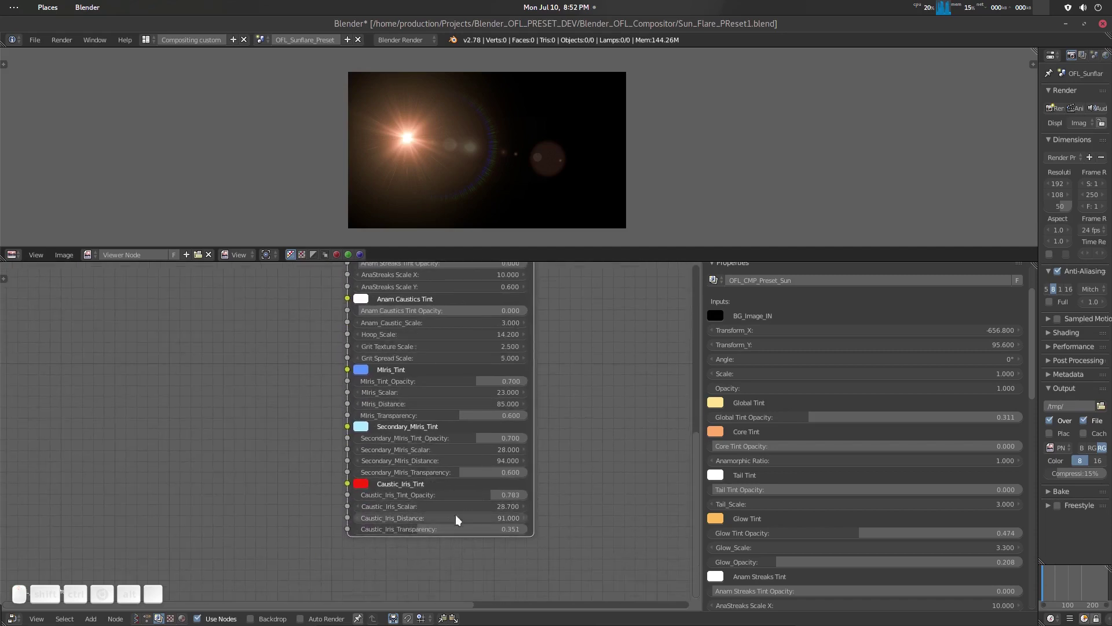
mouse_move(466, 517)
mouse_down()
mouse_move(487, 517)
mouse_move(471, 517)
mouse_move(483, 529)
mouse_up()
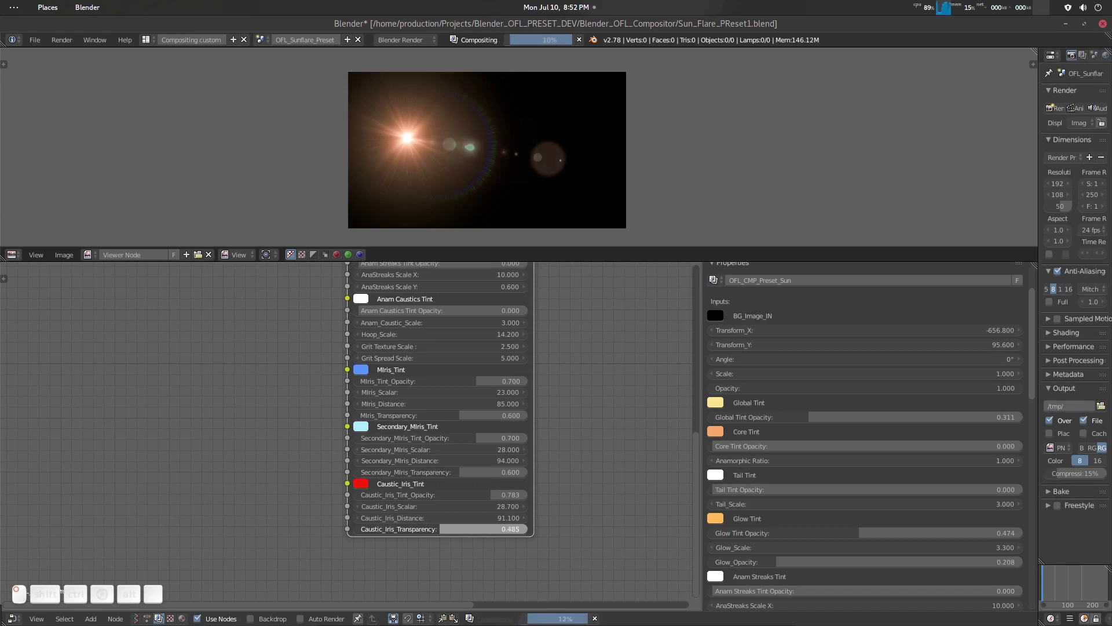
drag(468, 530, 452, 529)
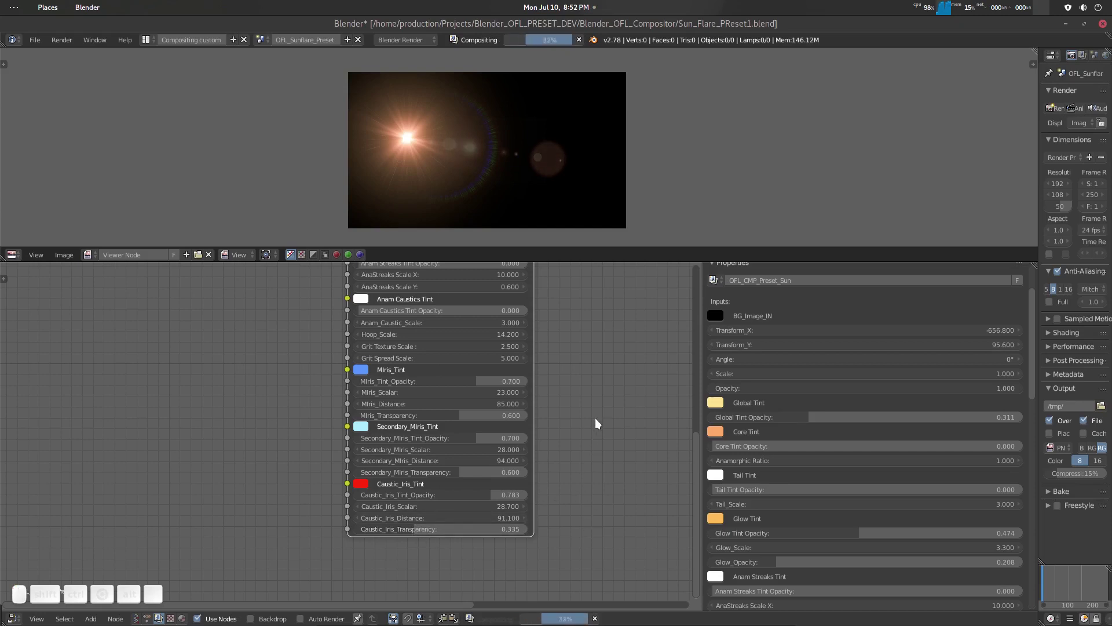
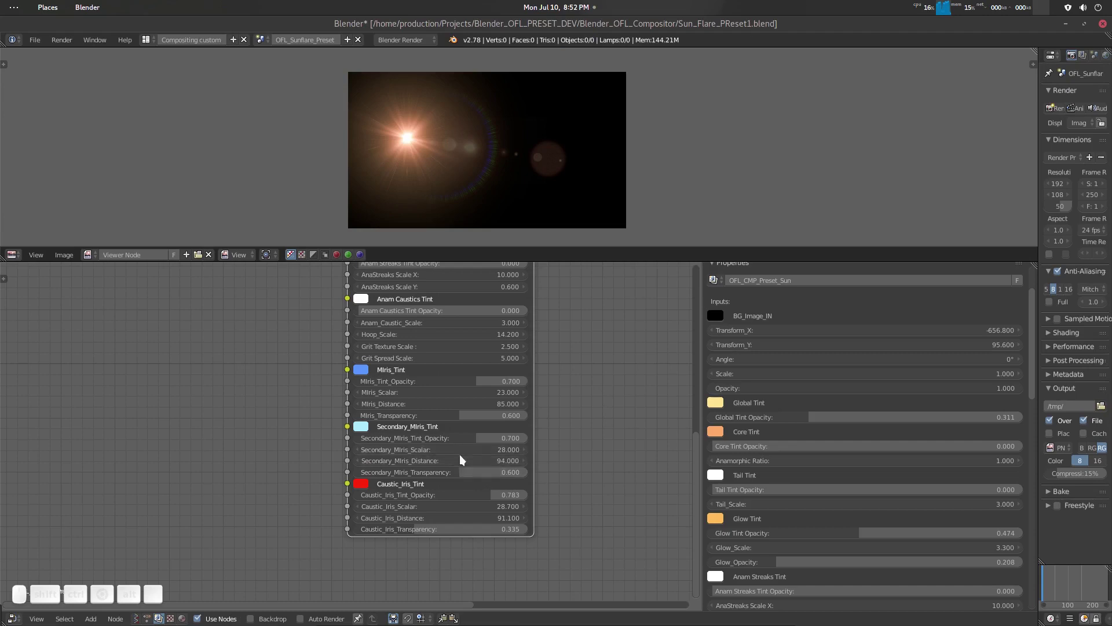
Try a Secondary_MIris_Scalar of 32.3, undo it, and raise Caustic_Iris_Scalar instead.
drag(509, 449, 538, 454)
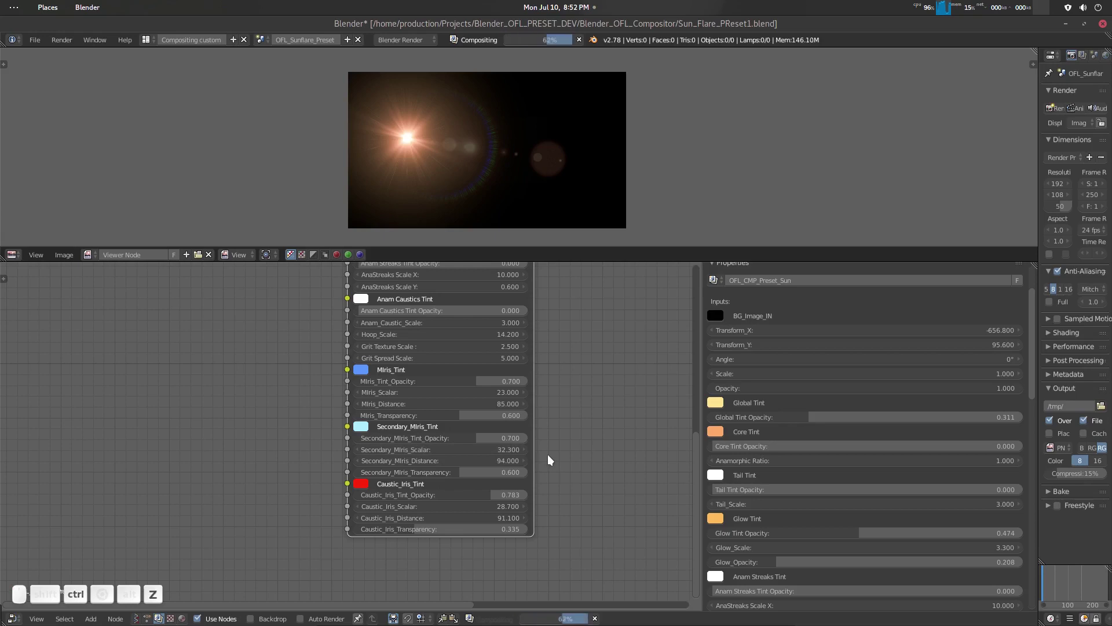
key(ctrl+z)
drag(503, 506, 539, 498)
Try the flare at a Scale of 2.9 with Transform_X at -934.8.
scroll(563, 416, down, 3)
middle_drag(555, 426, 558, 609)
scroll(520, 455, up, 3)
scroll(520, 449, up, 2)
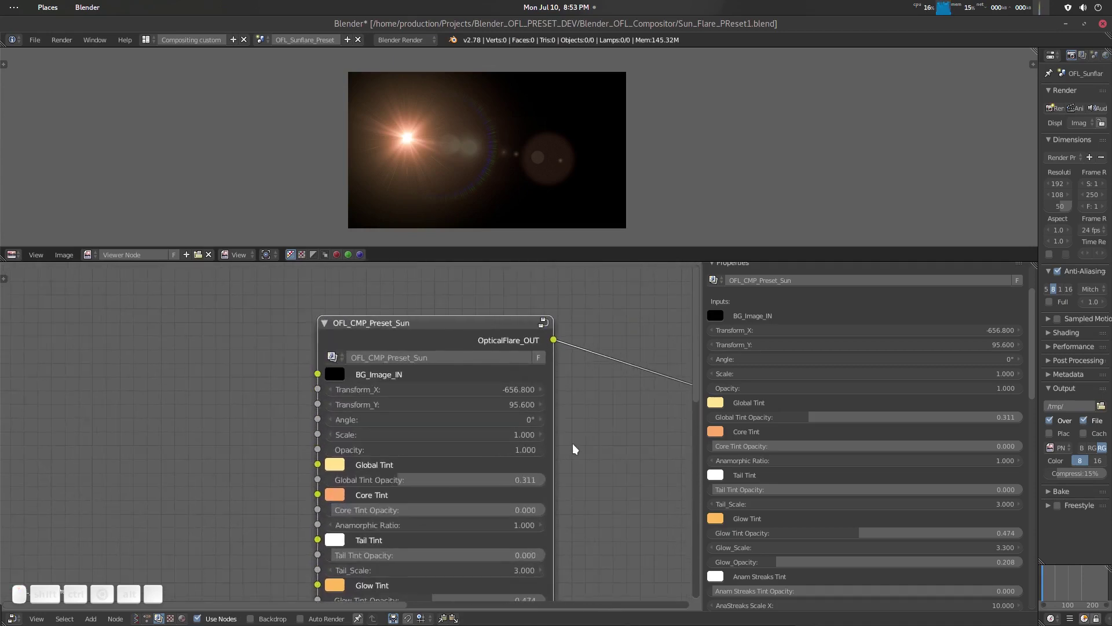
middle_drag(572, 443, 563, 435)
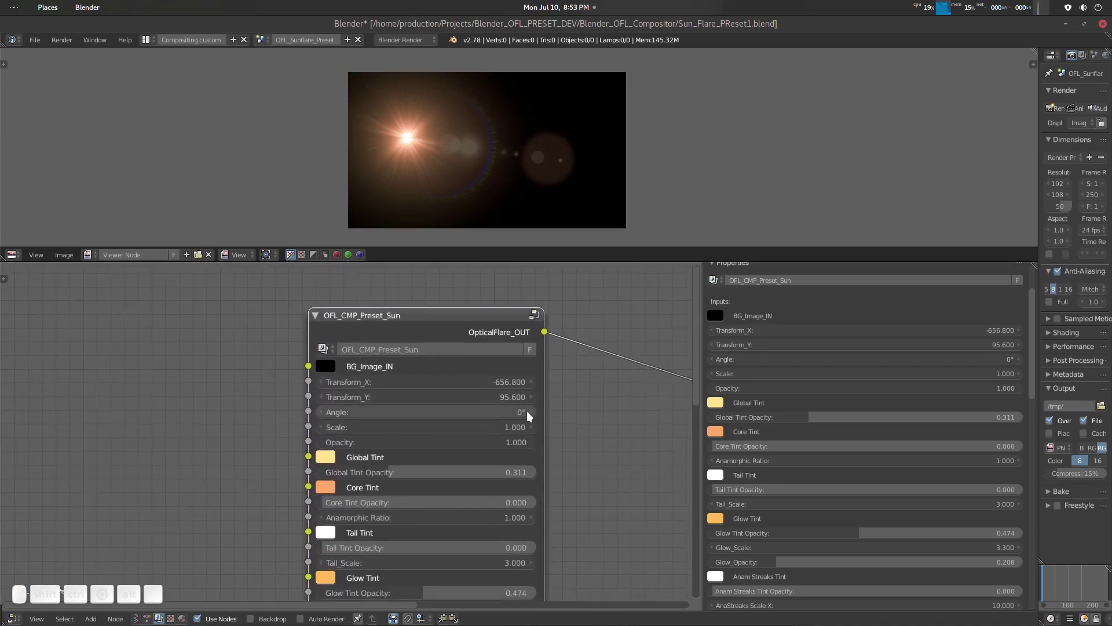
drag(530, 428, 517, 382)
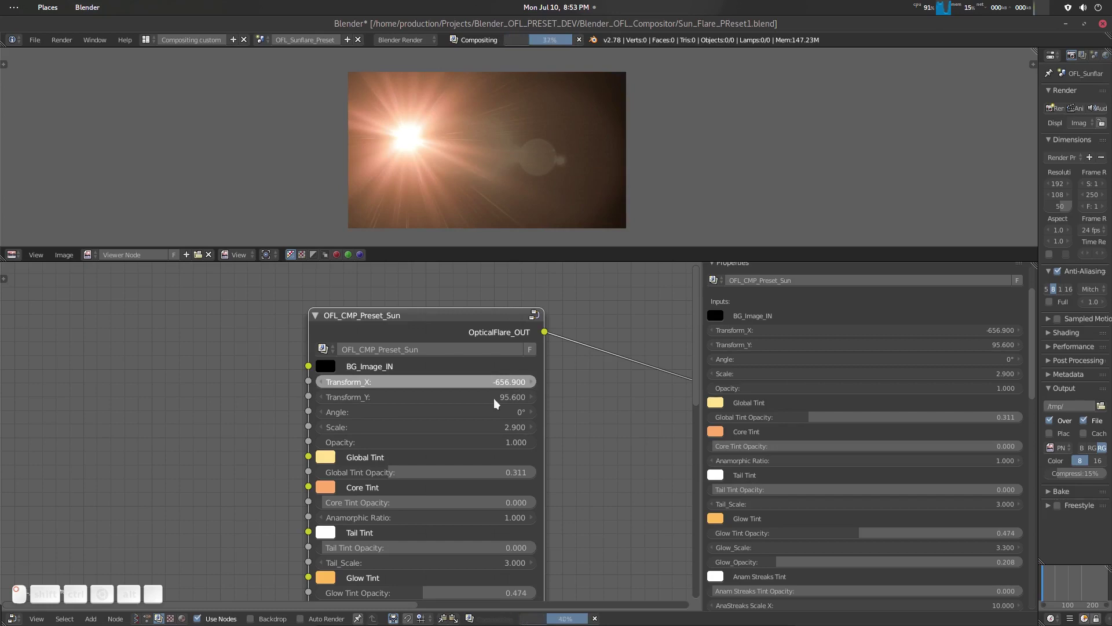
key(Return)
mouse_move(516, 382)
mouse_down()
mouse_move(461, 381)
mouse_move(506, 385)
mouse_up()
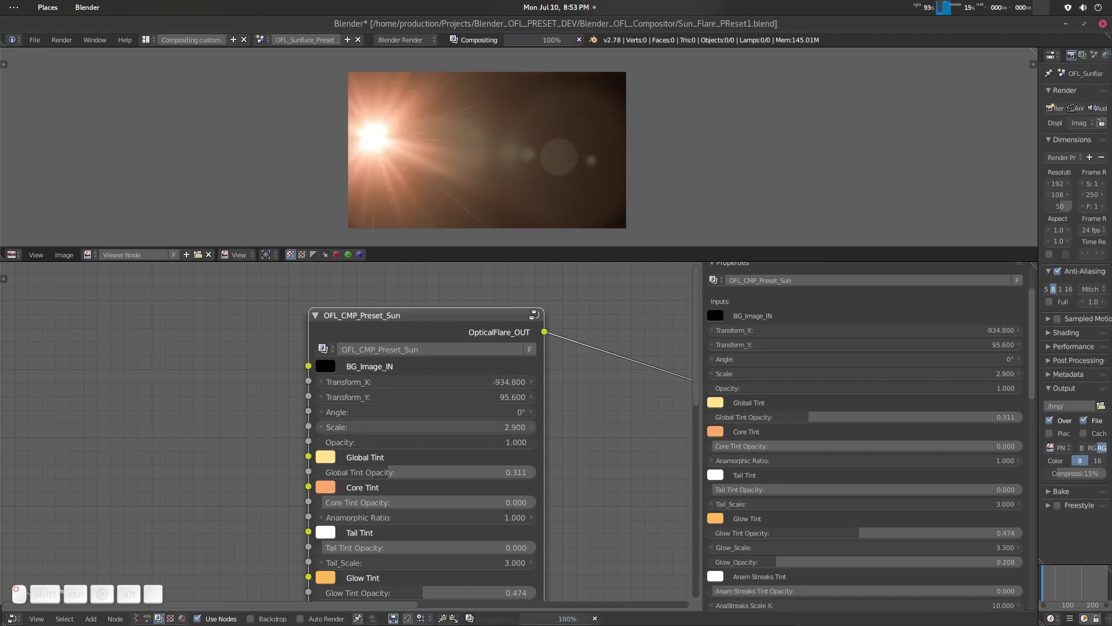
Set the preset's Scale back to 1 and move the flare to a Transform_X of -1036.8.
click(509, 426)
text(1)
key(Return)
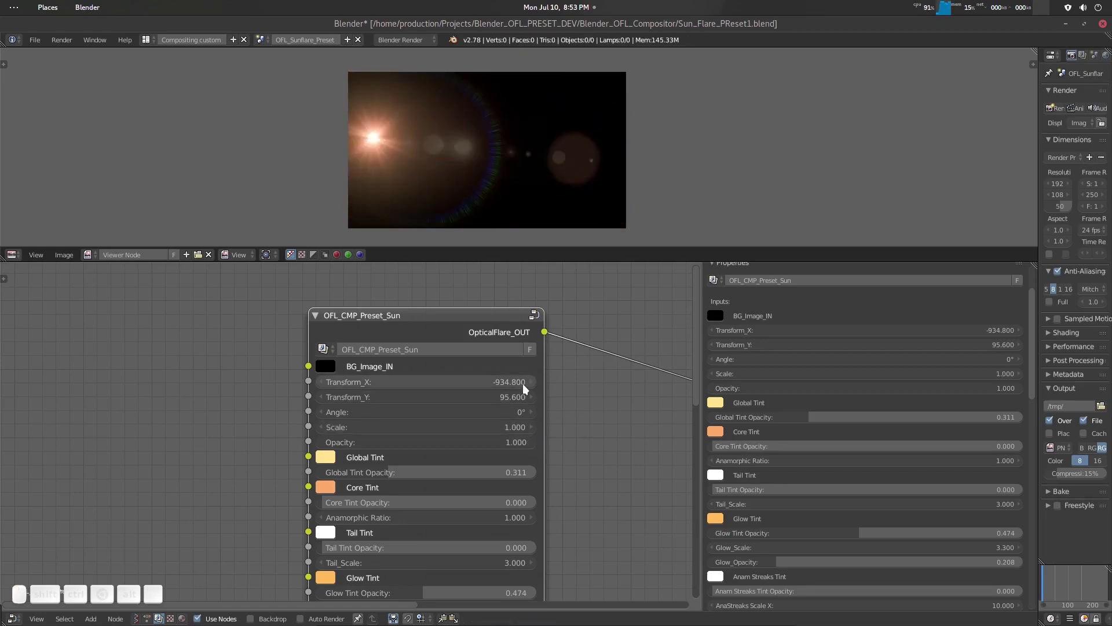
drag(527, 381, 580, 412)
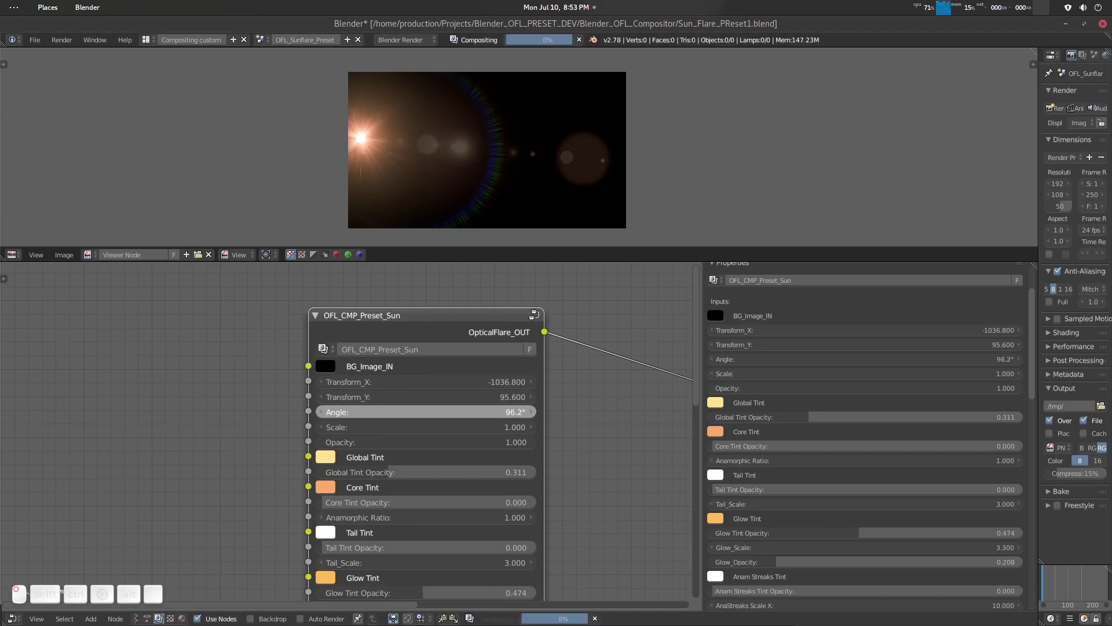
Reset the preset's Angle to 0° and set its Scale to 1.2.
click(493, 409)
key(Return)
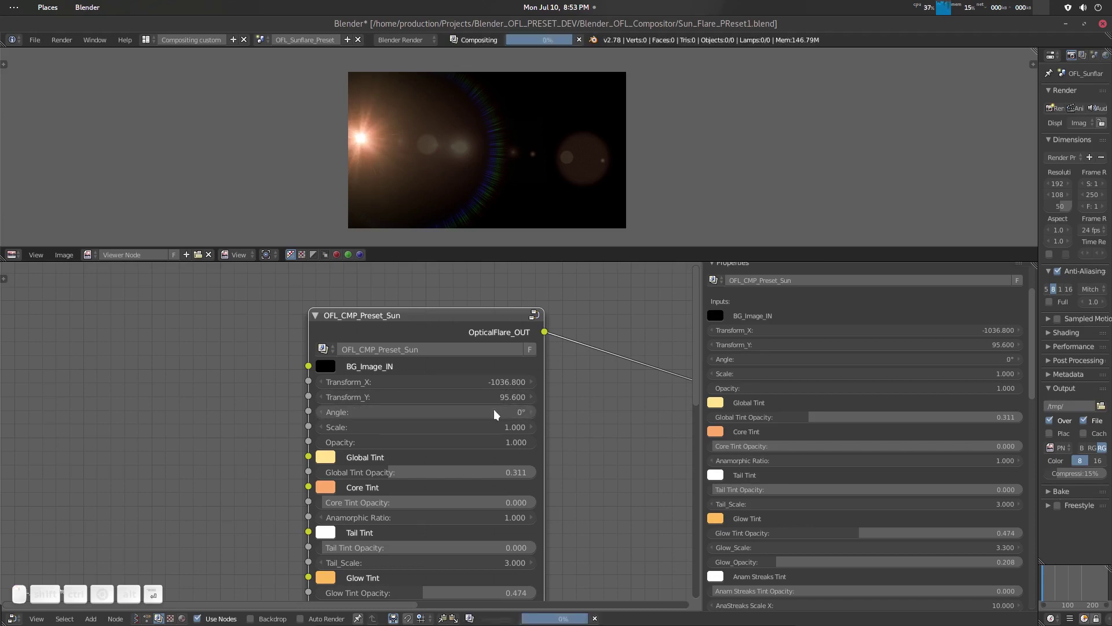
mouse_move(528, 427)
mouse_down()
mouse_move(570, 428)
mouse_move(521, 427)
mouse_move(533, 428)
mouse_up()
Enter the sun preset's node group and look over its element editor frames, modifier areas and OUT_PIPE frame.
scroll(559, 430, down, 4)
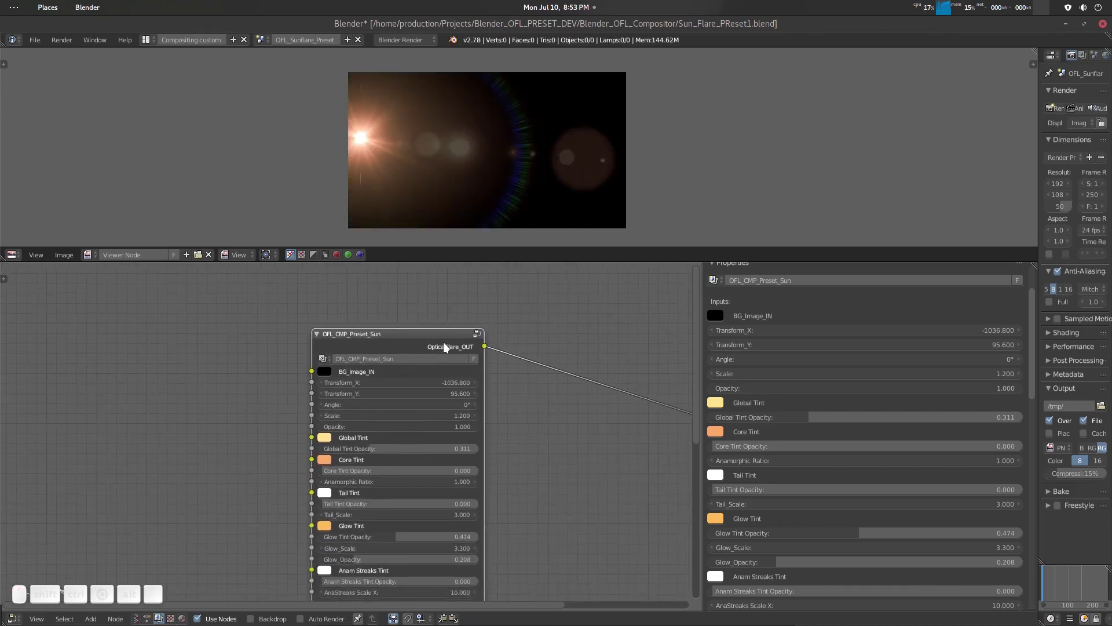
key(Tab)
scroll(482, 380, up, 4)
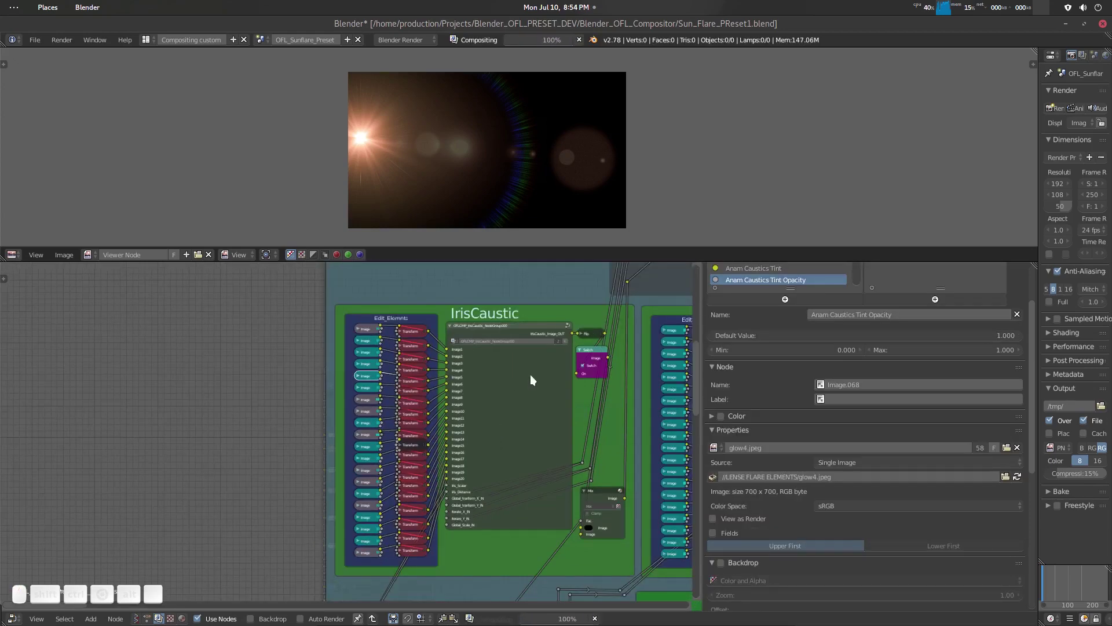
scroll(503, 398, down, 3)
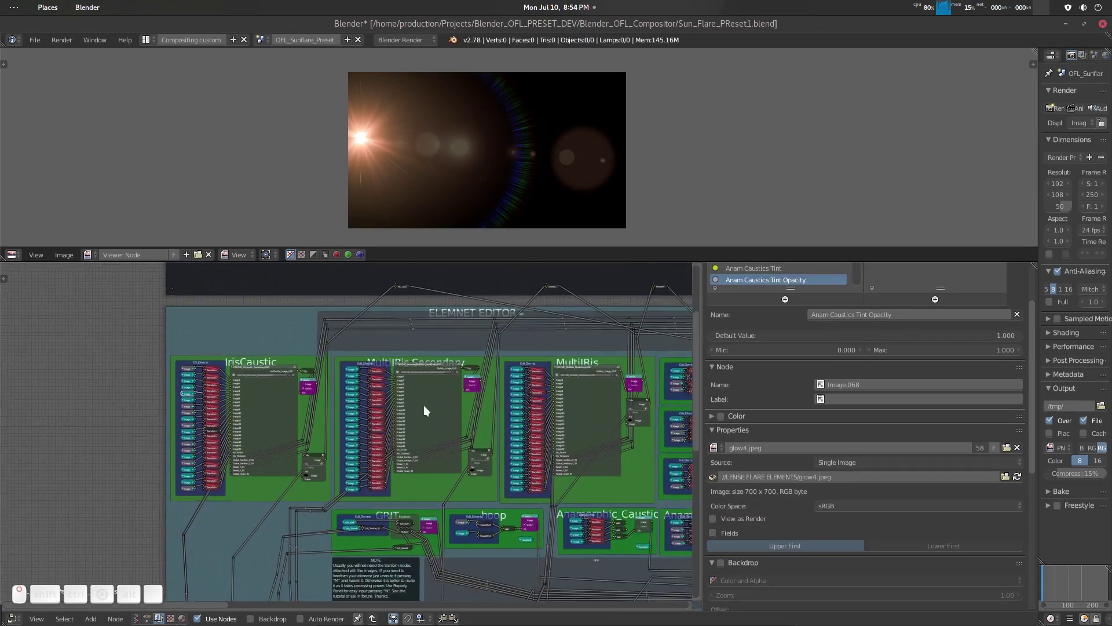
scroll(480, 420, down, 5)
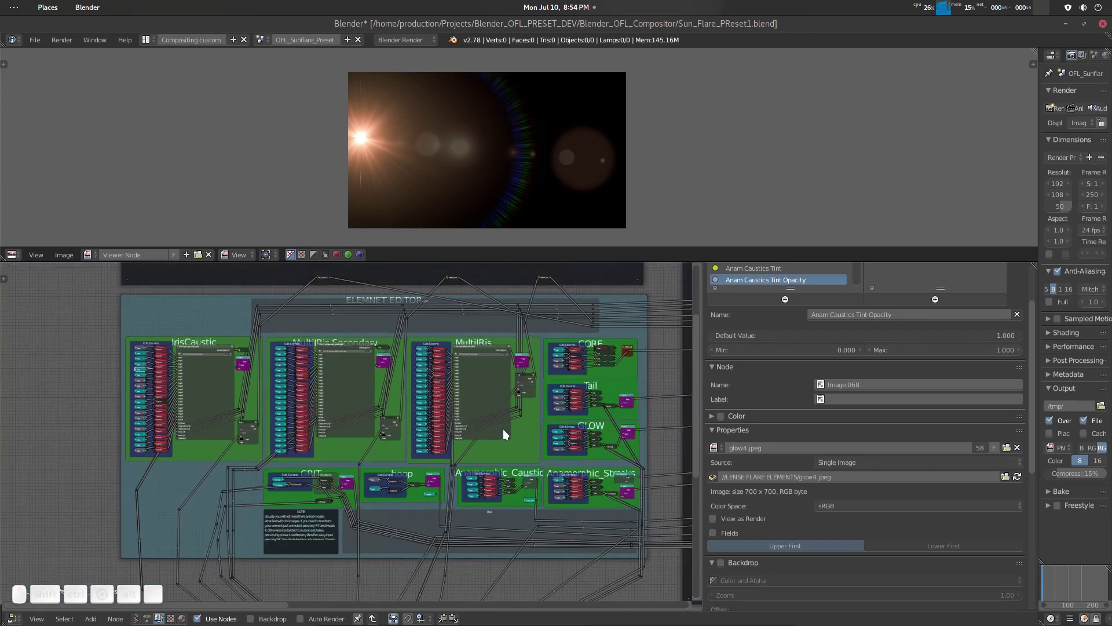
scroll(405, 451, up, 3)
middle_drag(512, 437, 458, 460)
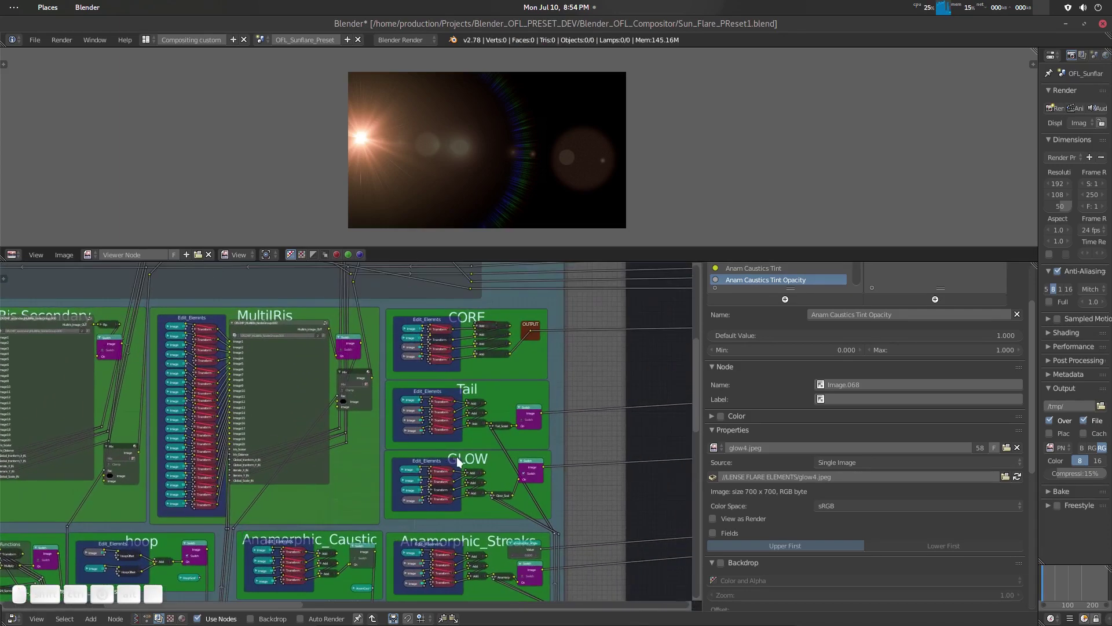
scroll(440, 487, down, 3)
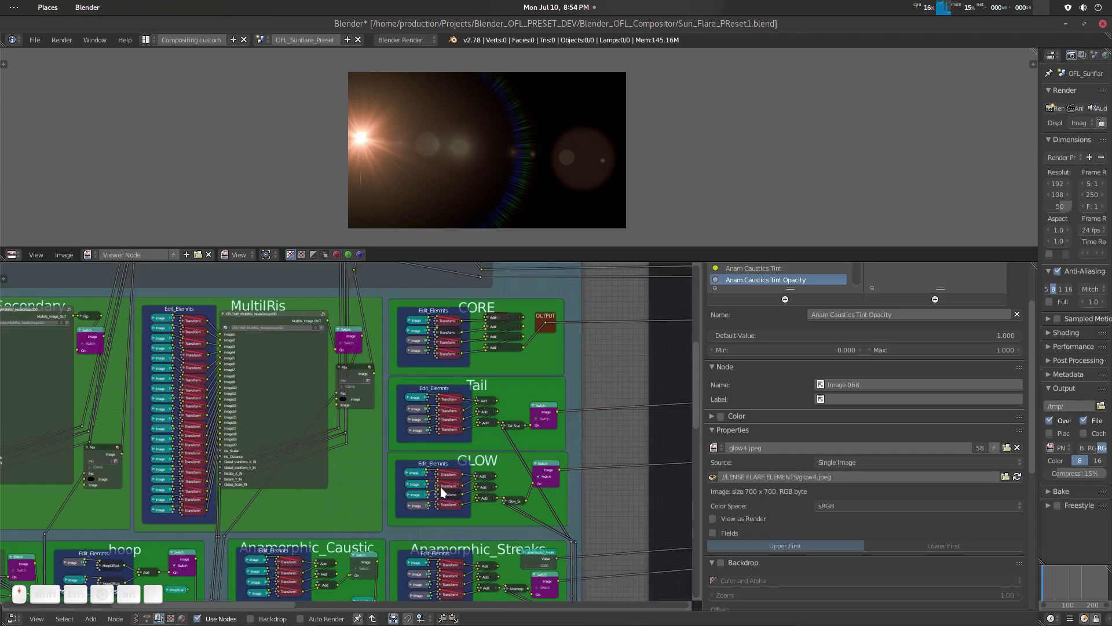
scroll(441, 488, down, 4)
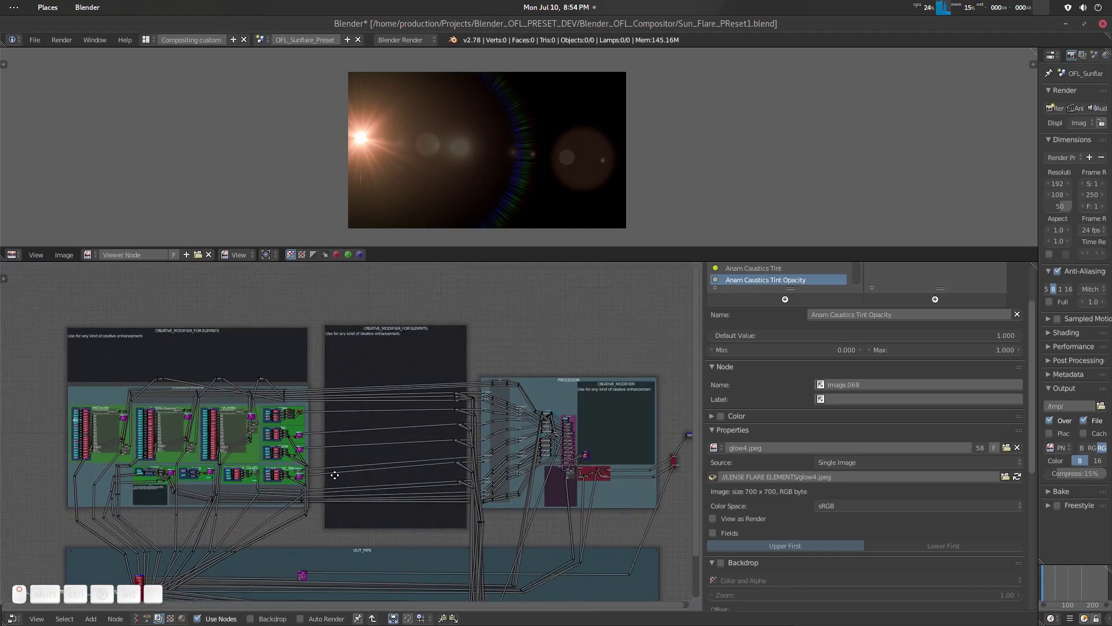
scroll(457, 468, up, 3)
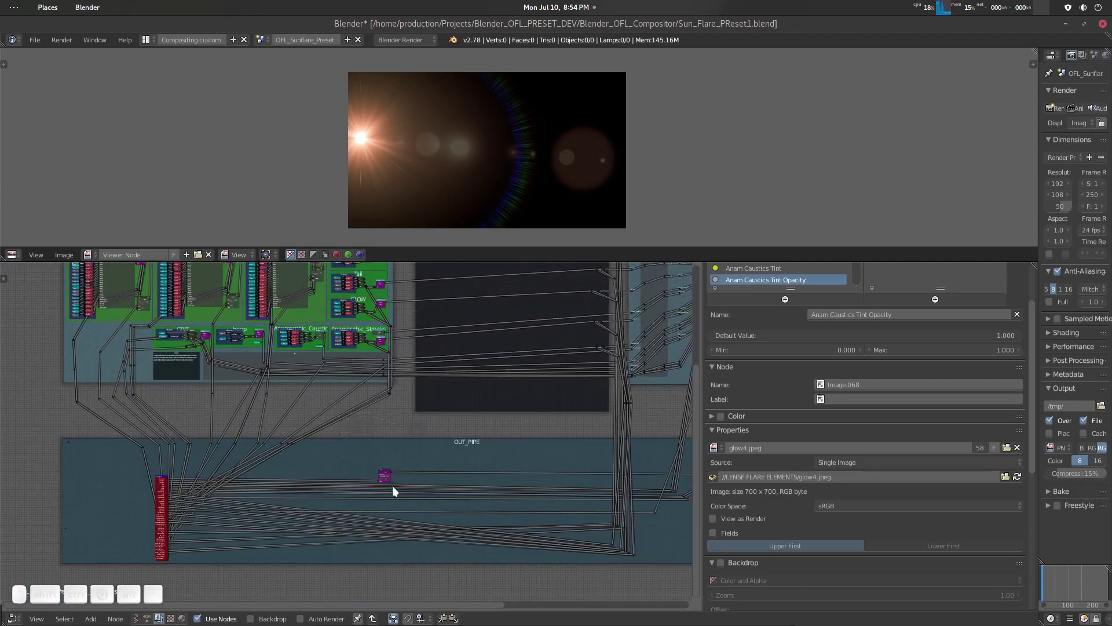
scroll(405, 442, down, 3)
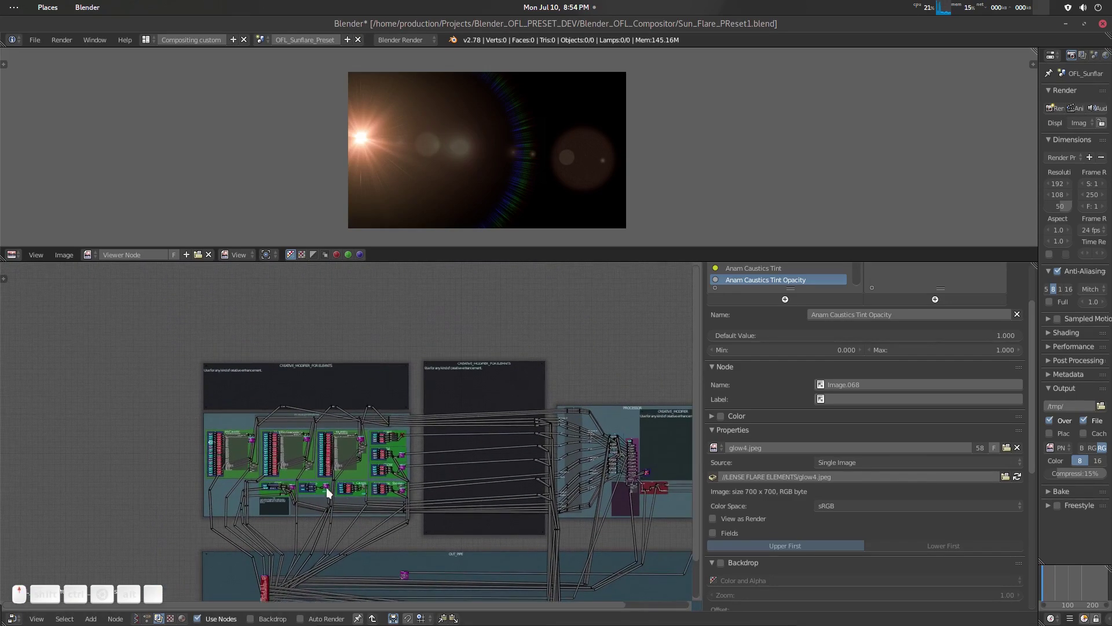
scroll(326, 488, up, 3)
scroll(302, 411, up, 5)
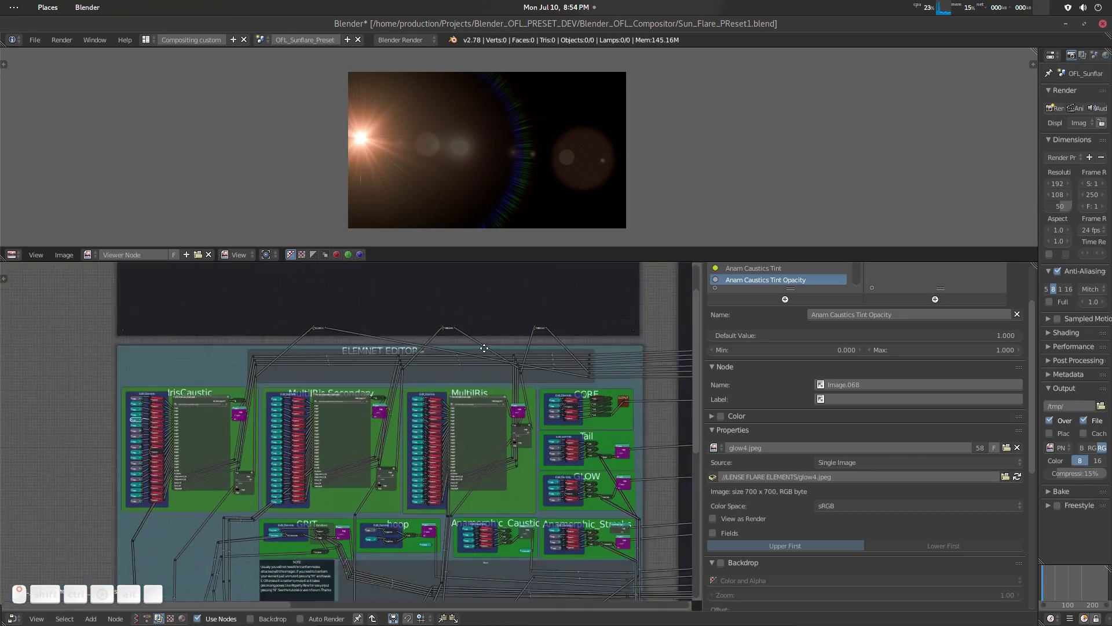
ctrl+scroll(575, 446, right, 5)
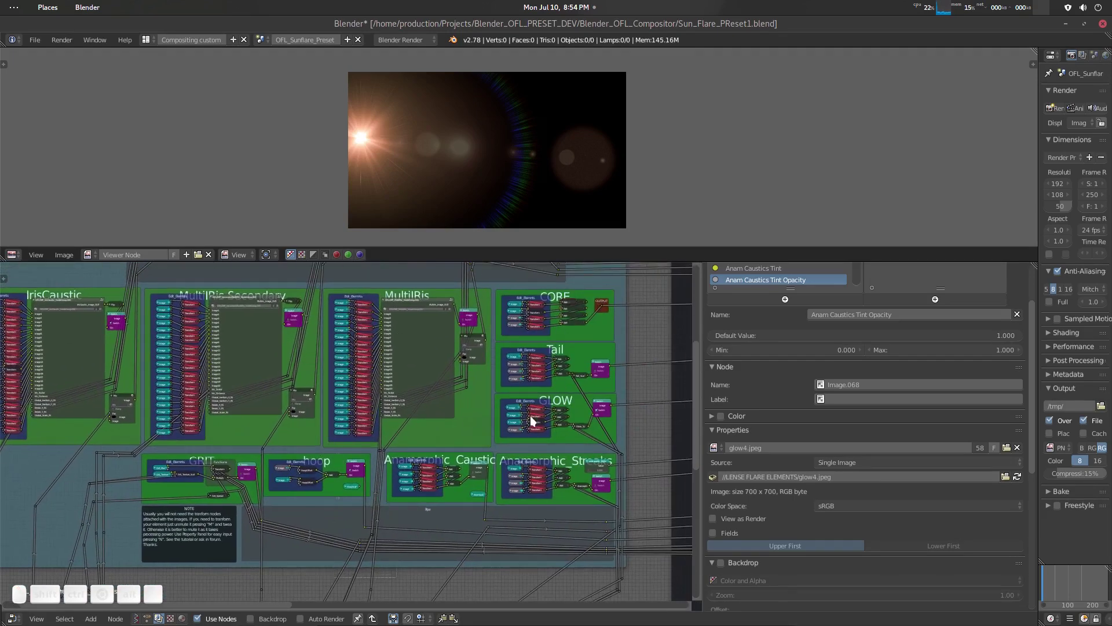
Check which image the fourth Image node in the CORE frame uses.
scroll(523, 378, down, 2)
scroll(523, 377, up, 6)
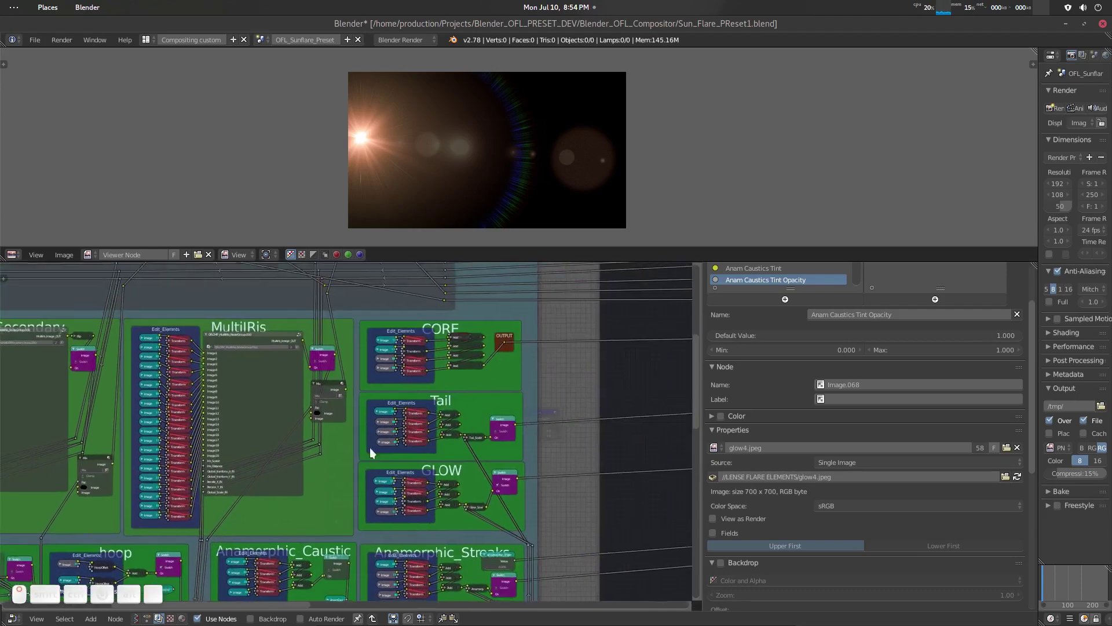
scroll(464, 426, up, 6)
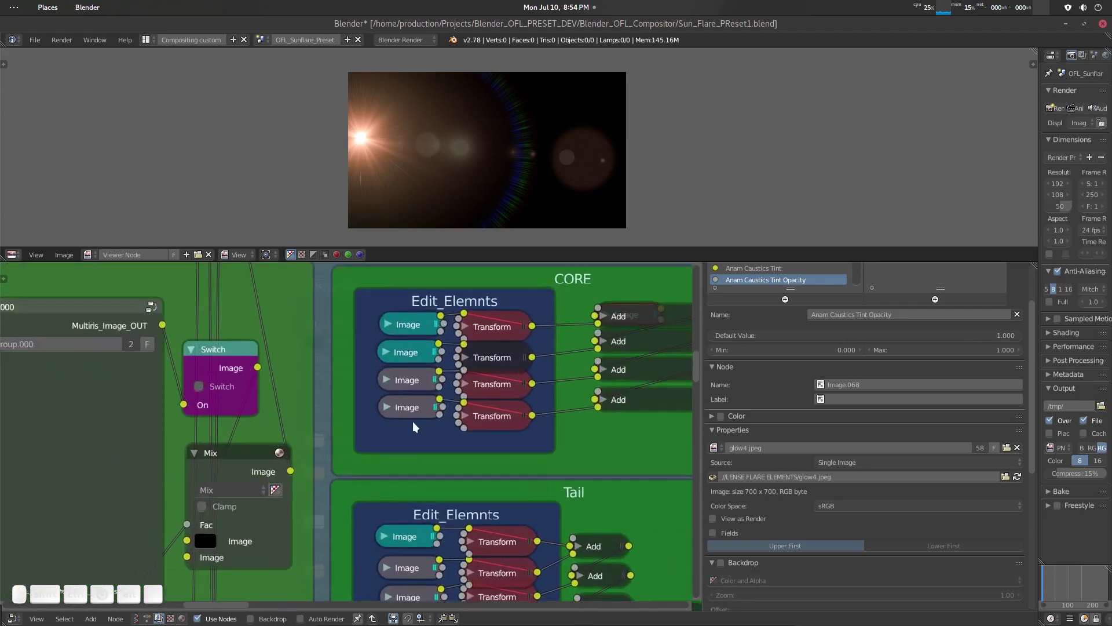
click(415, 411)
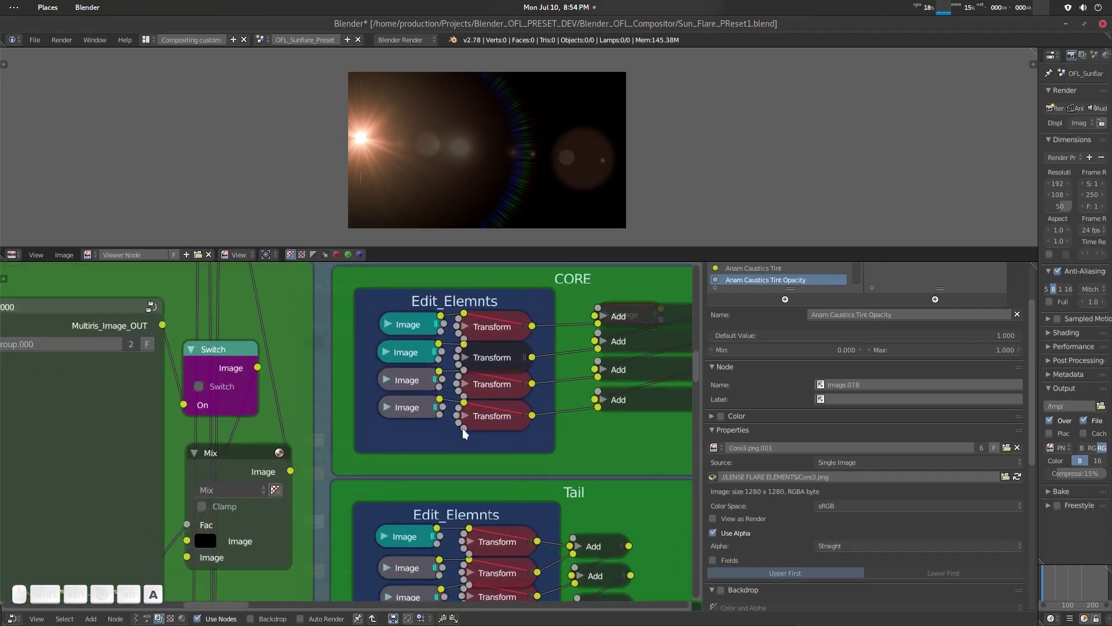
Duplicate the CORE frame's fourth Image, Transform and Add nodes and place the copies directly below the originals.
scroll(462, 428, down, 2)
scroll(412, 454, up, 2)
middle_drag(412, 426, 376, 457)
key(a)
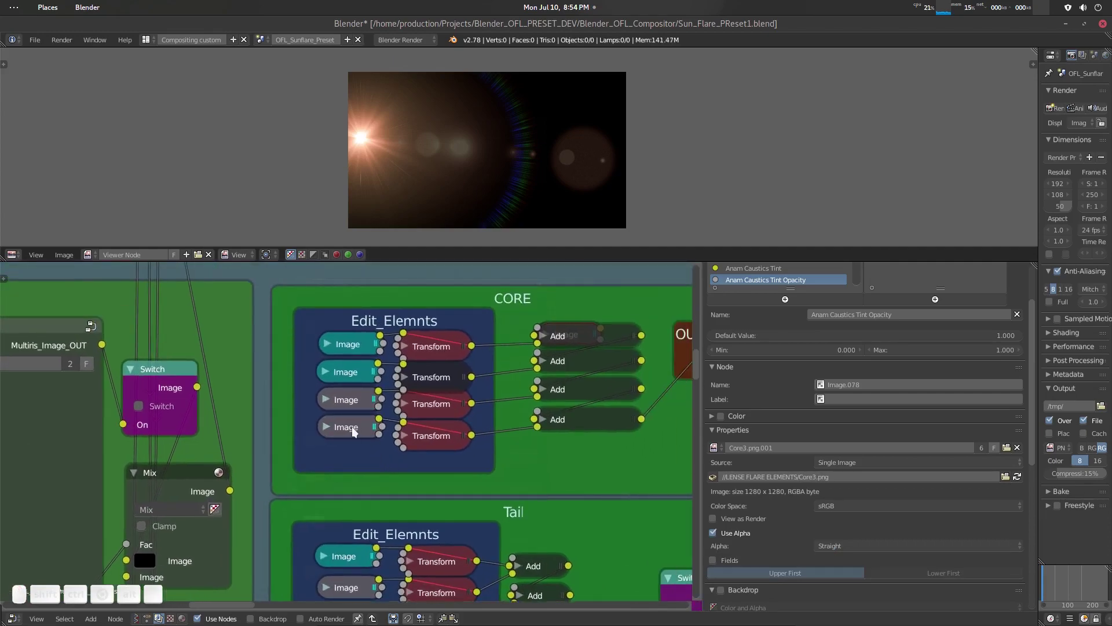
shift+click(570, 418)
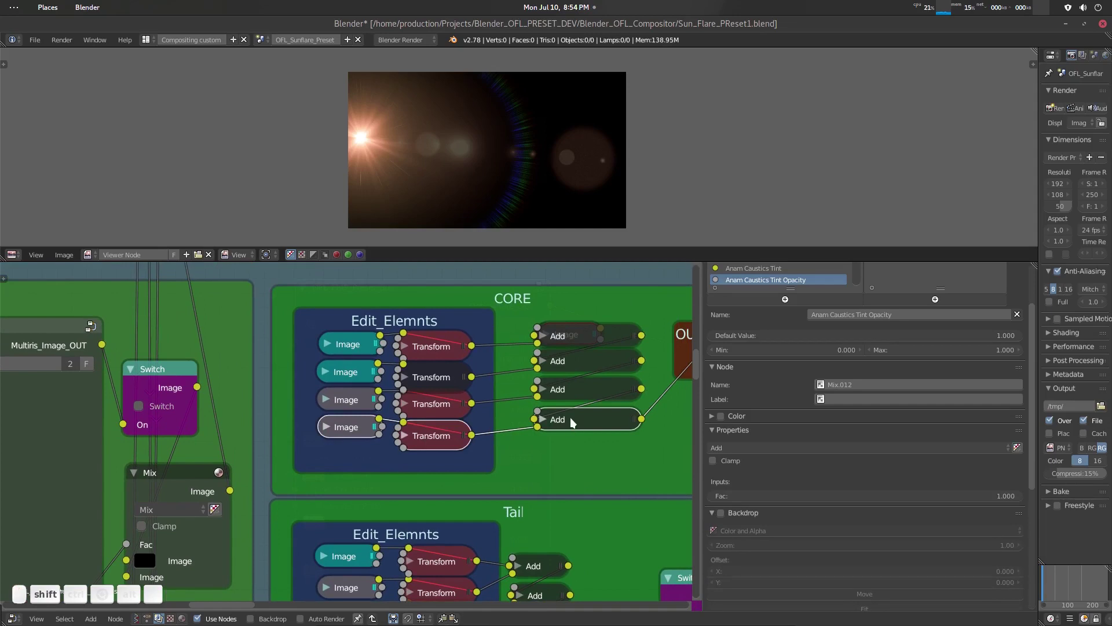
key(shift+d)
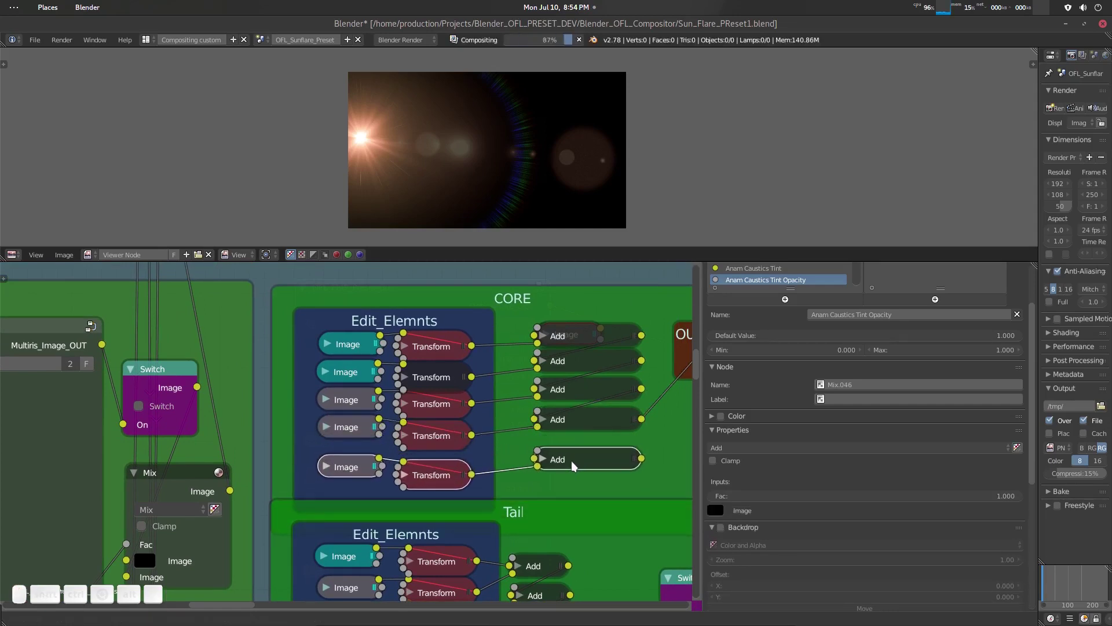
click(572, 466)
Move the CORE frame up to clear the Tail frame beneath it.
scroll(573, 466, down, 2)
middle_drag(505, 322, 458, 374)
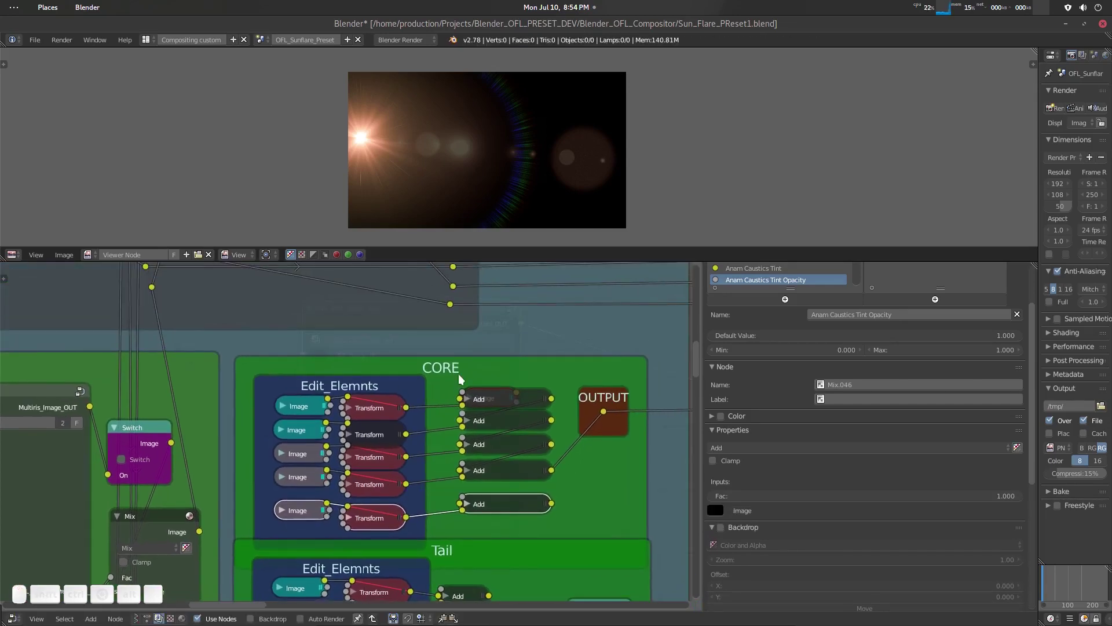
click(463, 368)
drag(464, 367, 462, 345)
scroll(444, 473, up, 2)
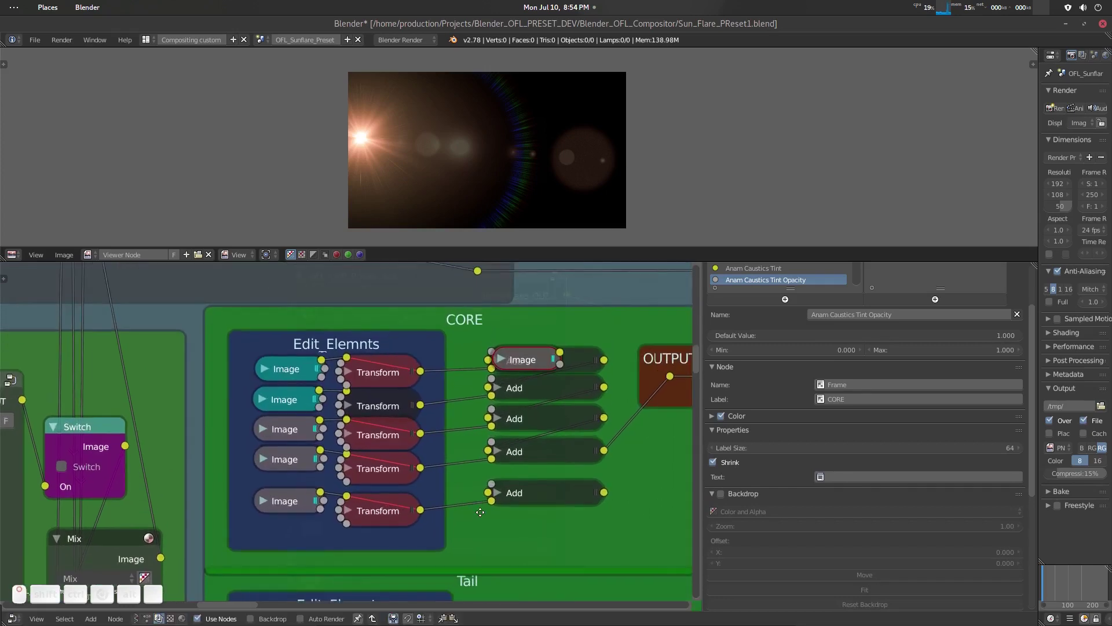
Link the fourth Add node's output into the duplicated Add node, and connect the duplicate's output to the CORE OUTPUT.
middle_drag(533, 511, 512, 498)
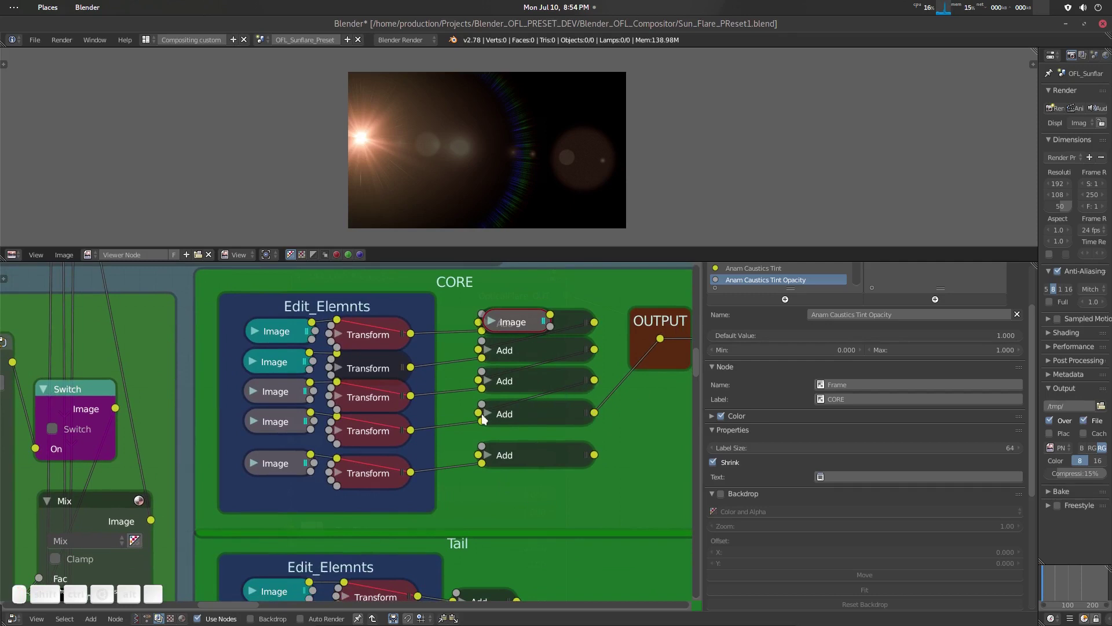
drag(593, 413, 479, 457)
middle_drag(610, 454, 521, 477)
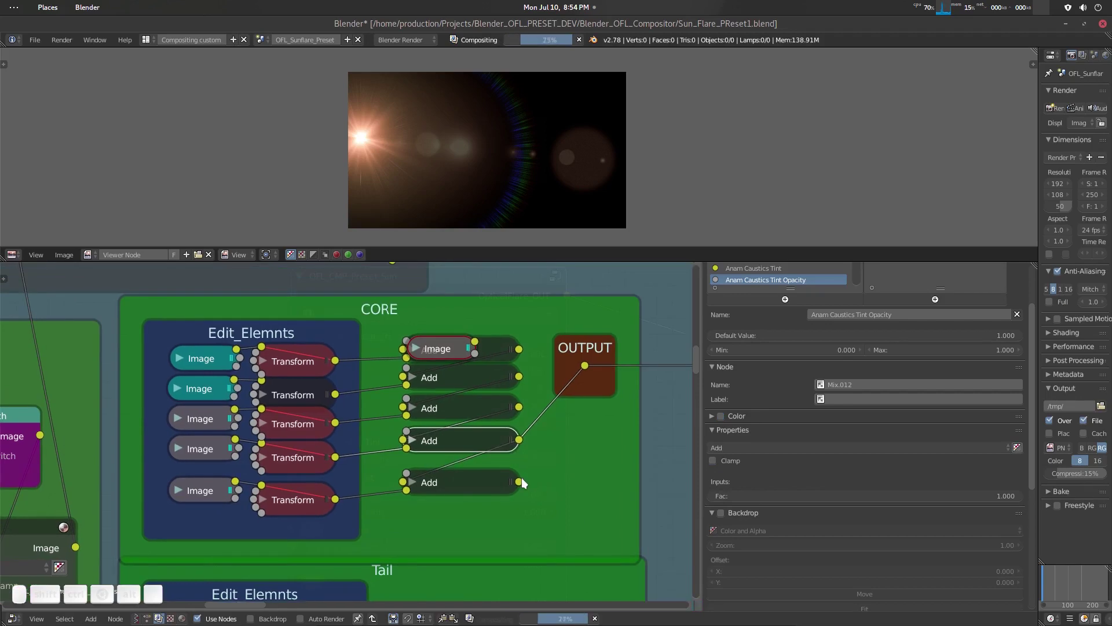
drag(522, 477, 584, 365)
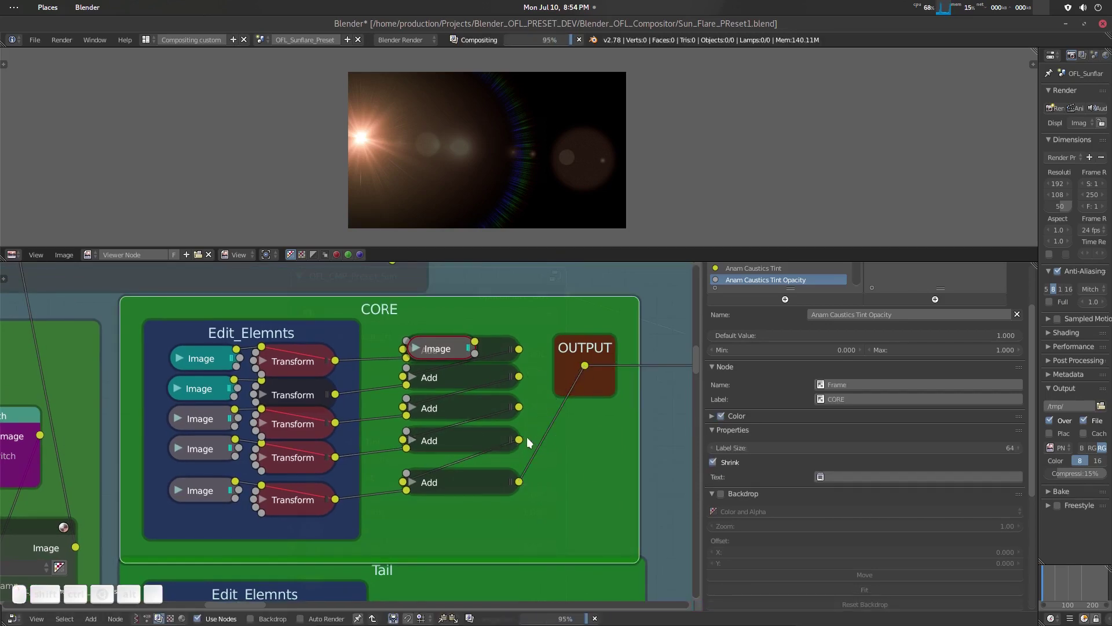
Delete the duplicated Image, Transform and Add nodes while keeping the fourth Add node linked to the CORE OUTPUT.
middle_drag(377, 506, 419, 482)
click(503, 468)
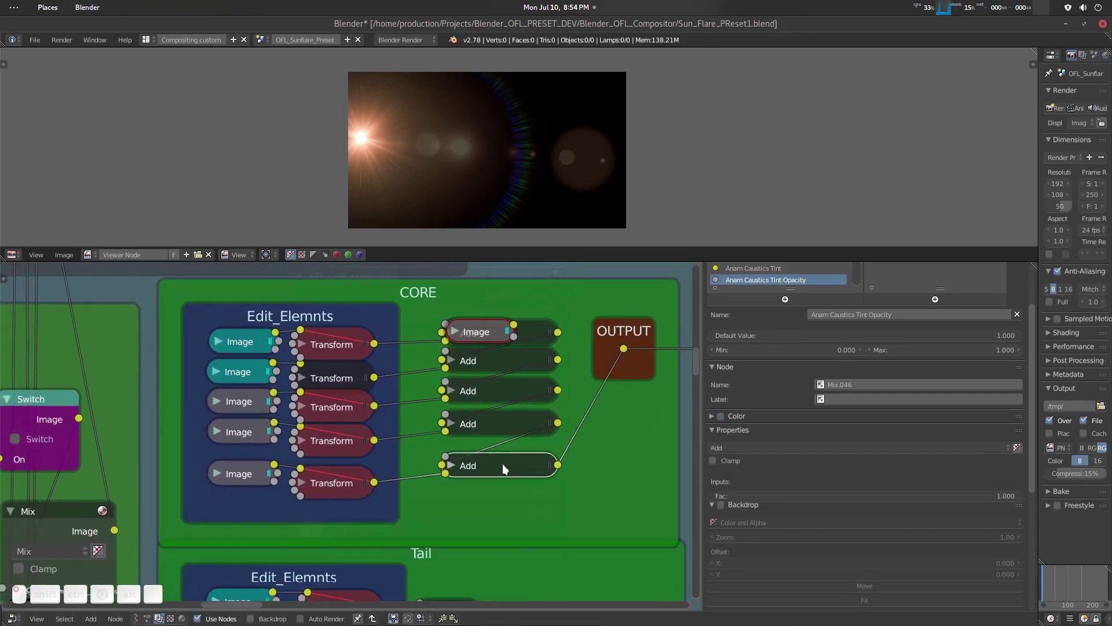
shift+click(327, 486)
shift+click(238, 473)
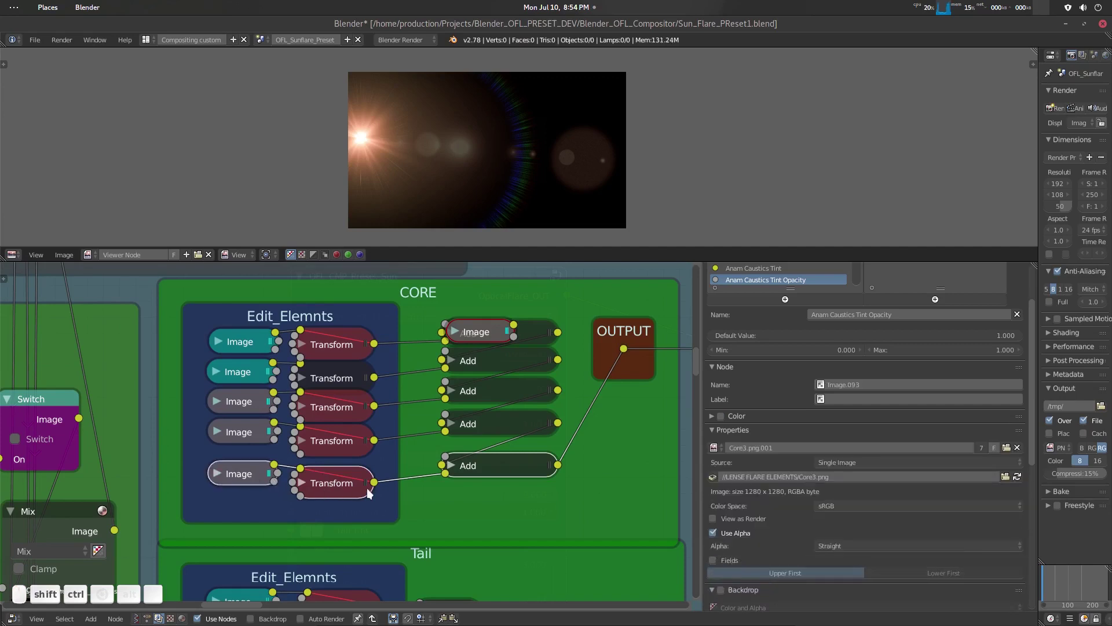
key(x)
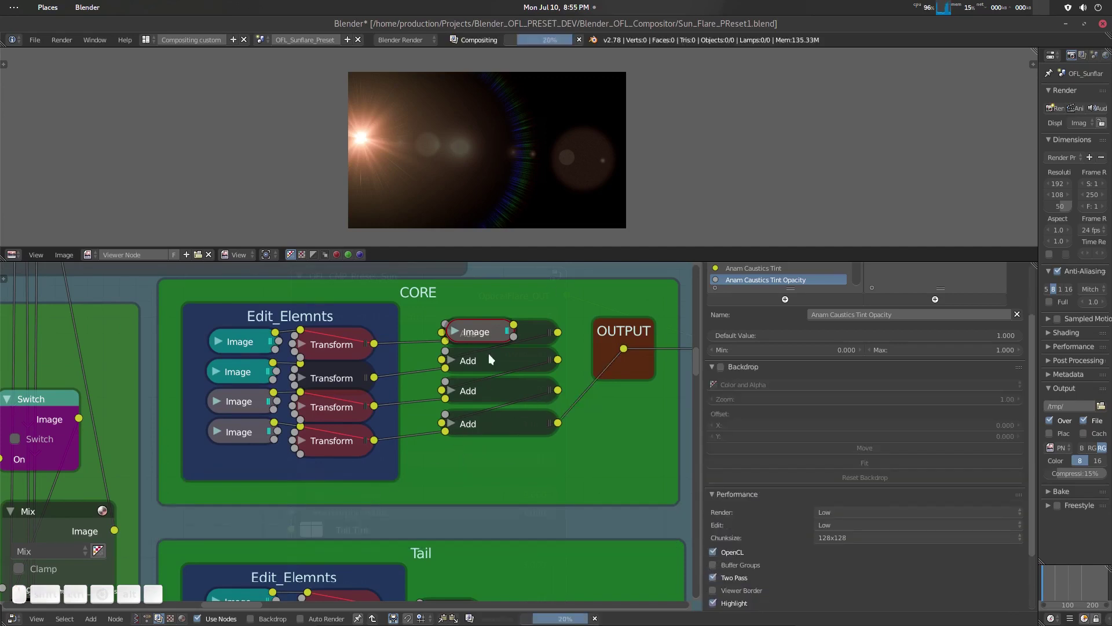
Move the CORE frame back down to just above the Tail frame.
click(503, 290)
key(g)
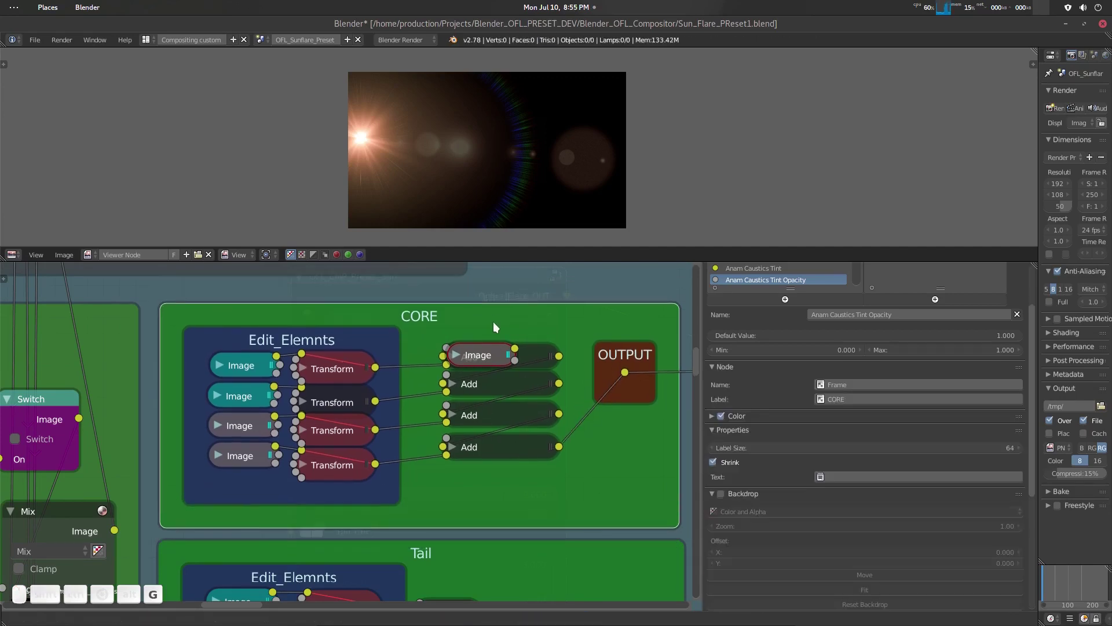
click(492, 321)
Look over the element frames inside the ELEMNET EDITOR area and the links leaving it.
scroll(448, 465, down, 3)
scroll(445, 454, down, 6)
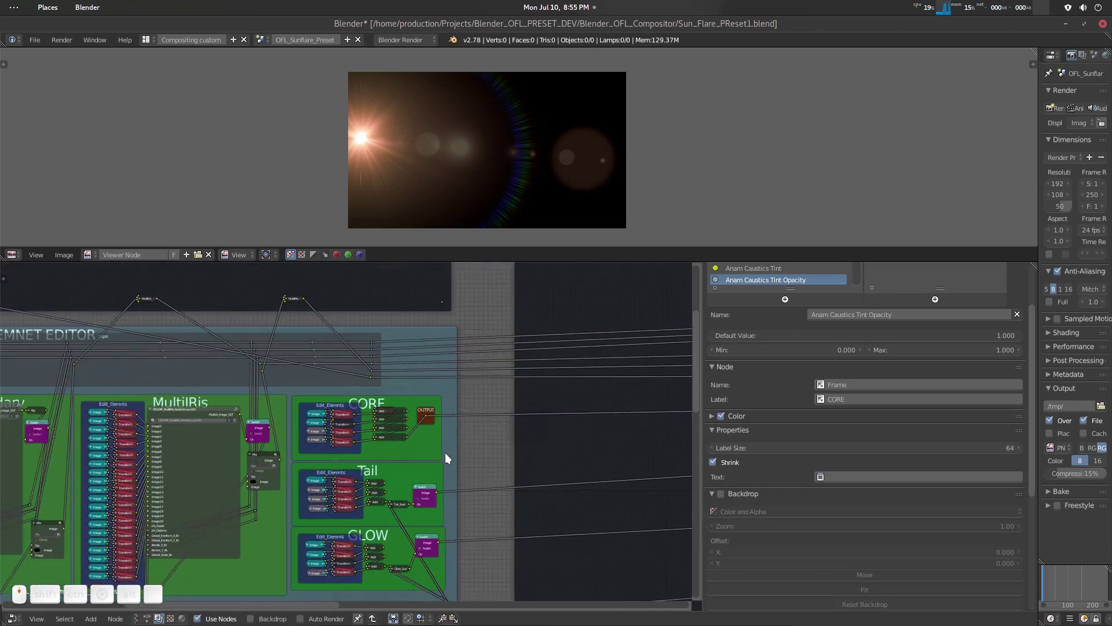
middle_drag(443, 479, 558, 339)
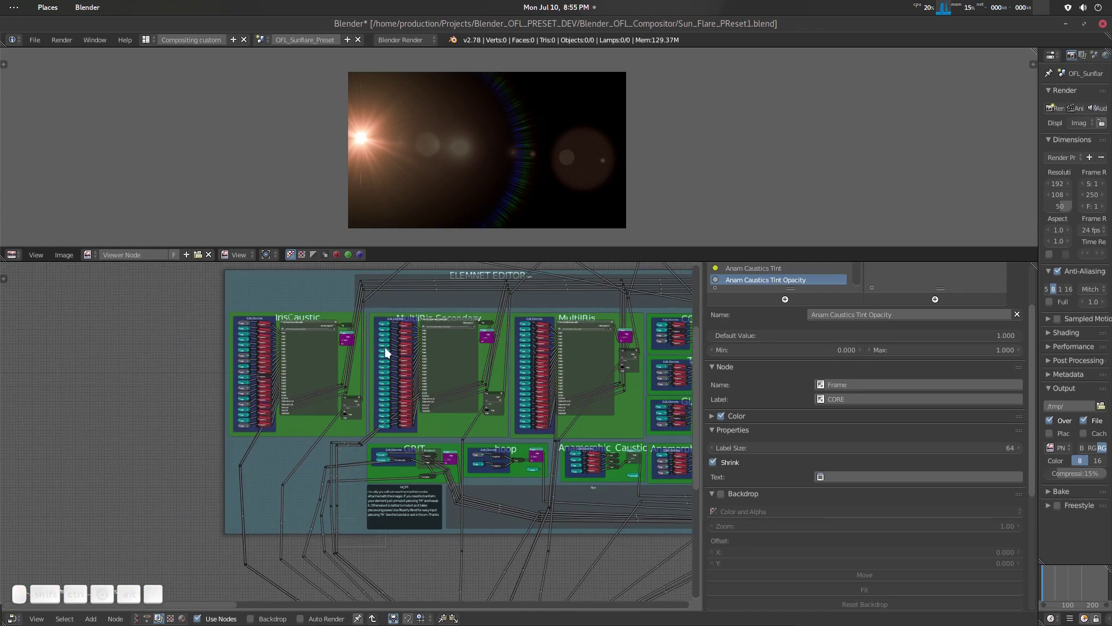
middle_drag(575, 422, 301, 470)
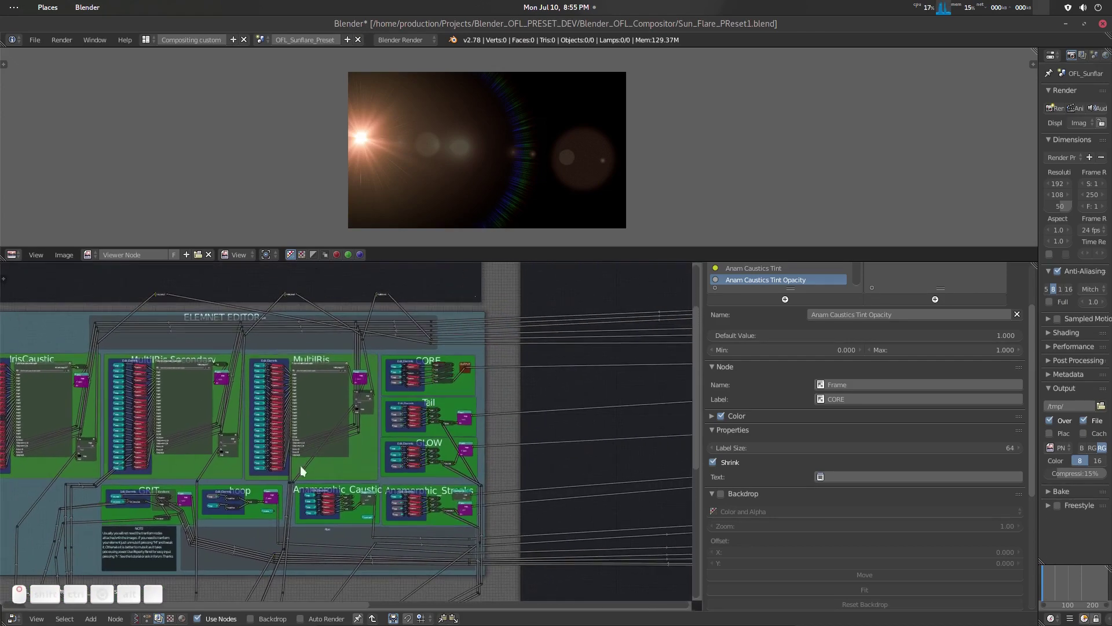
mouse_move(464, 441)
middle_down()
mouse_move(367, 479)
mouse_move(459, 427)
middle_up()
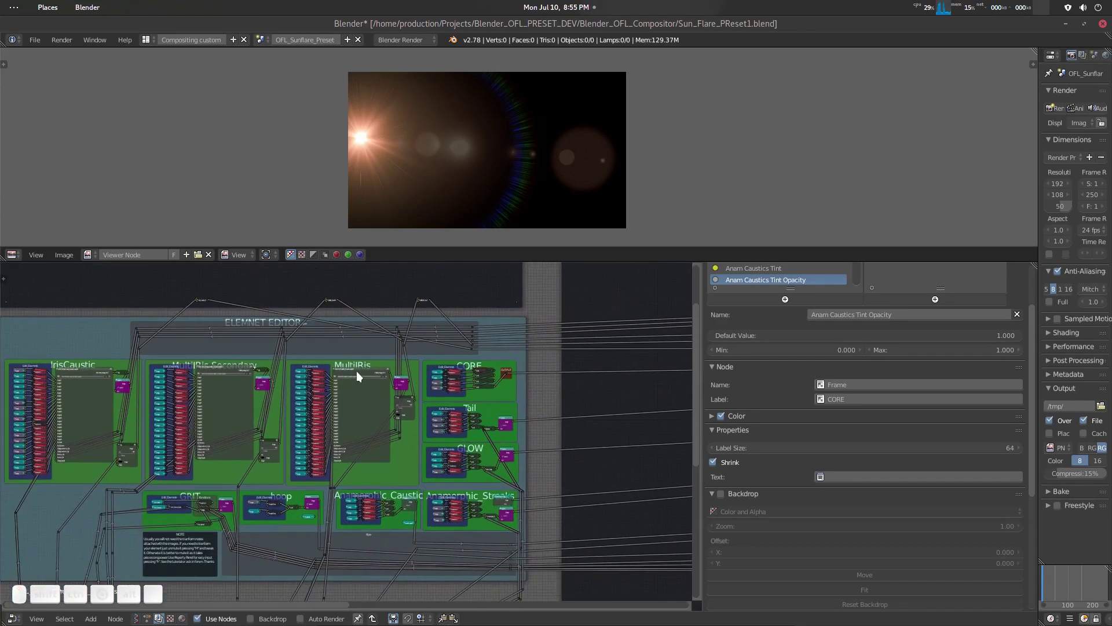
ctrl+scroll(463, 449, down, 5)
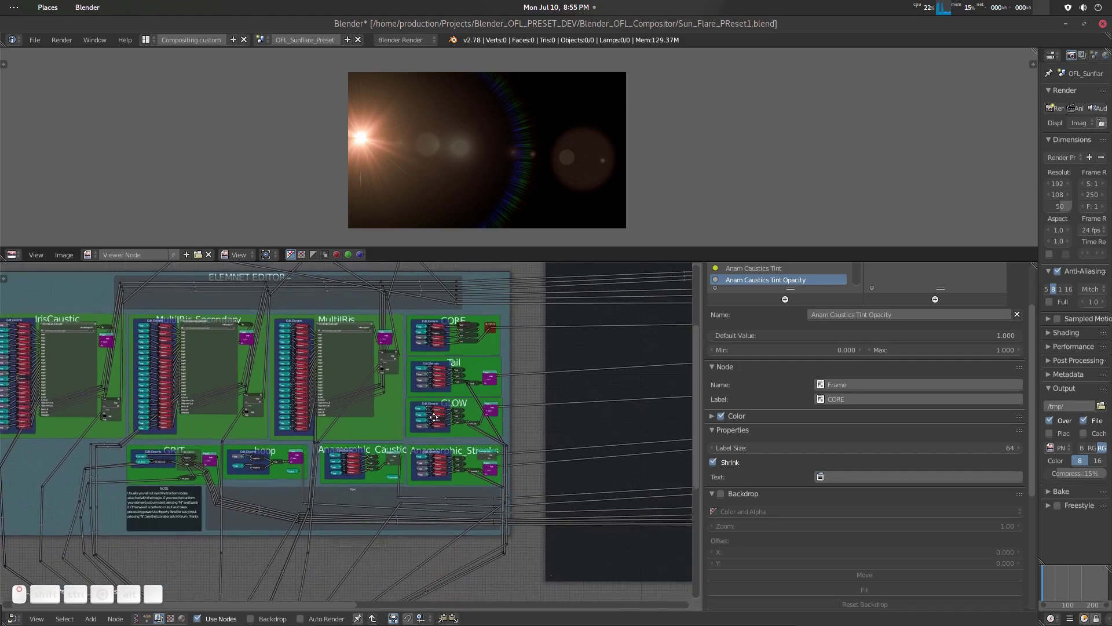
ctrl+scroll(403, 446, down, 8)
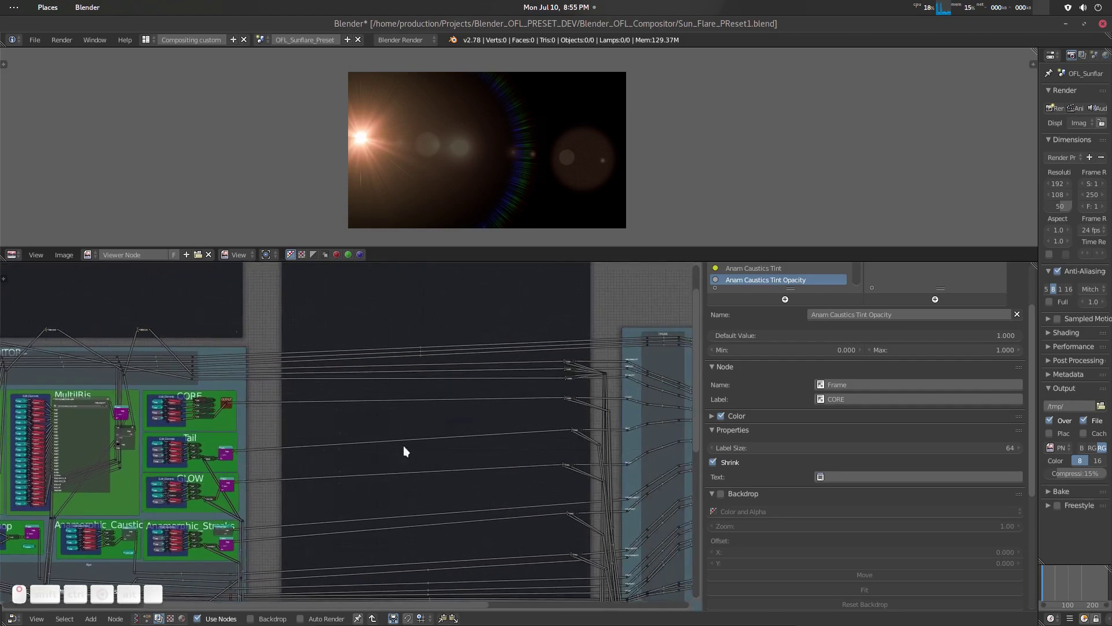
Examine the CREATIVE_MODIFIER_FOR ELEMNTS frame and the Overlay nodes feeding the processor inputs.
scroll(408, 374, down, 3)
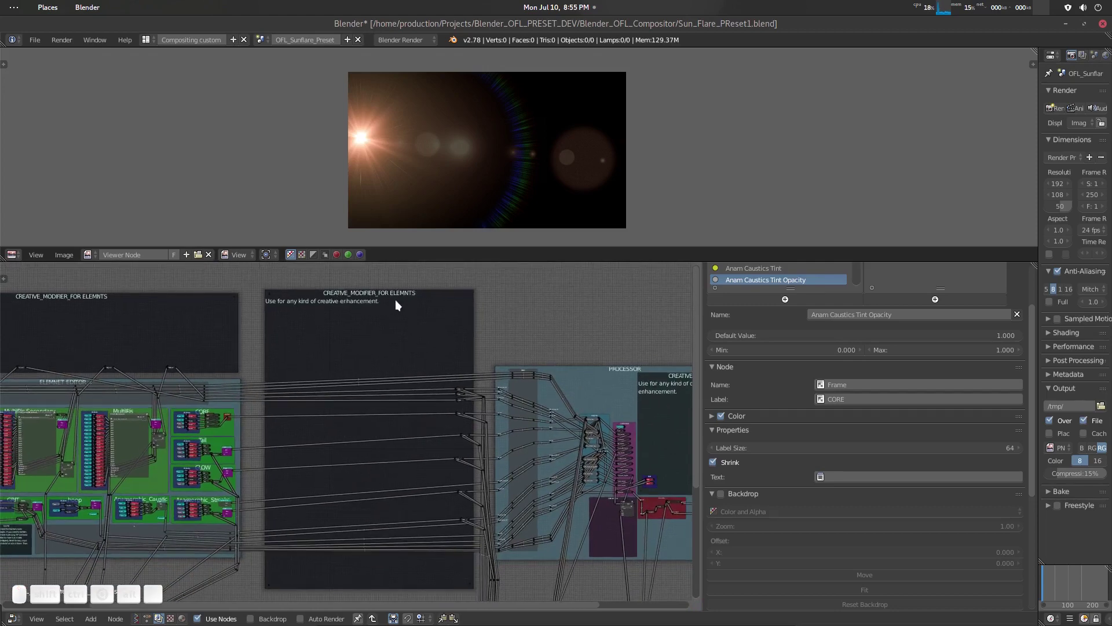
scroll(417, 346, up, 6)
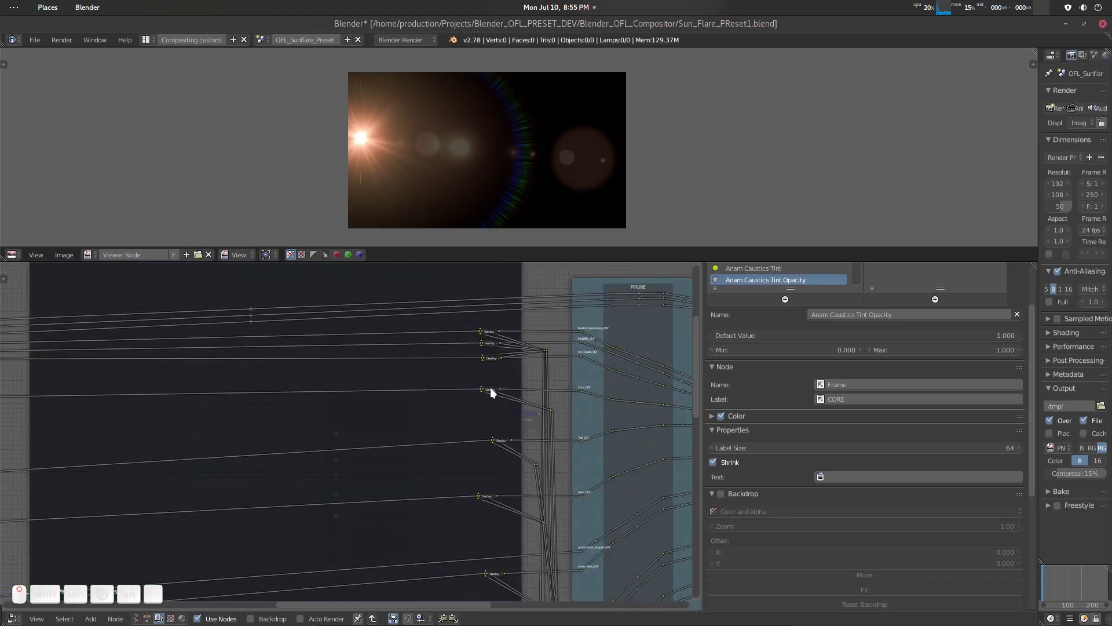
scroll(560, 365, up, 2)
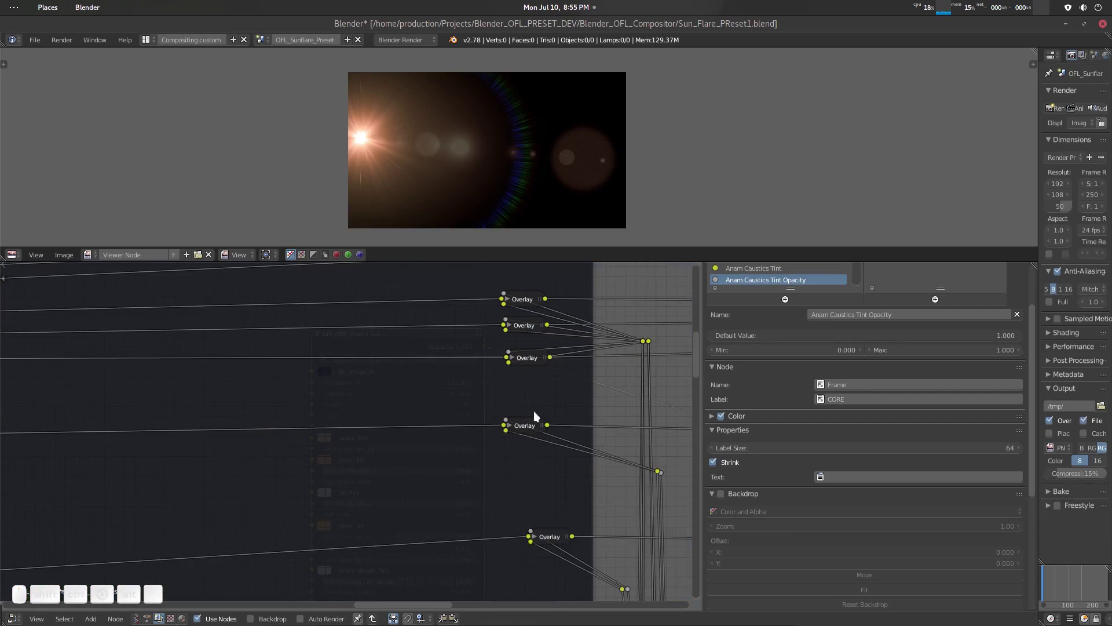
scroll(521, 417, up, 1)
ctrl+scroll(441, 446, up, 2)
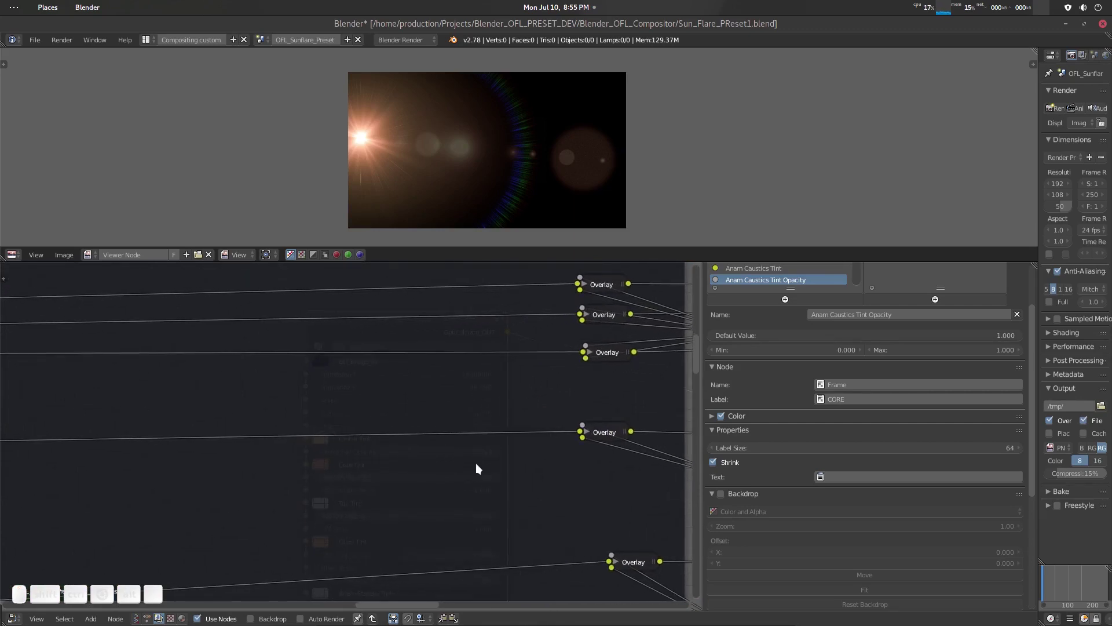
middle_drag(477, 468, 491, 469)
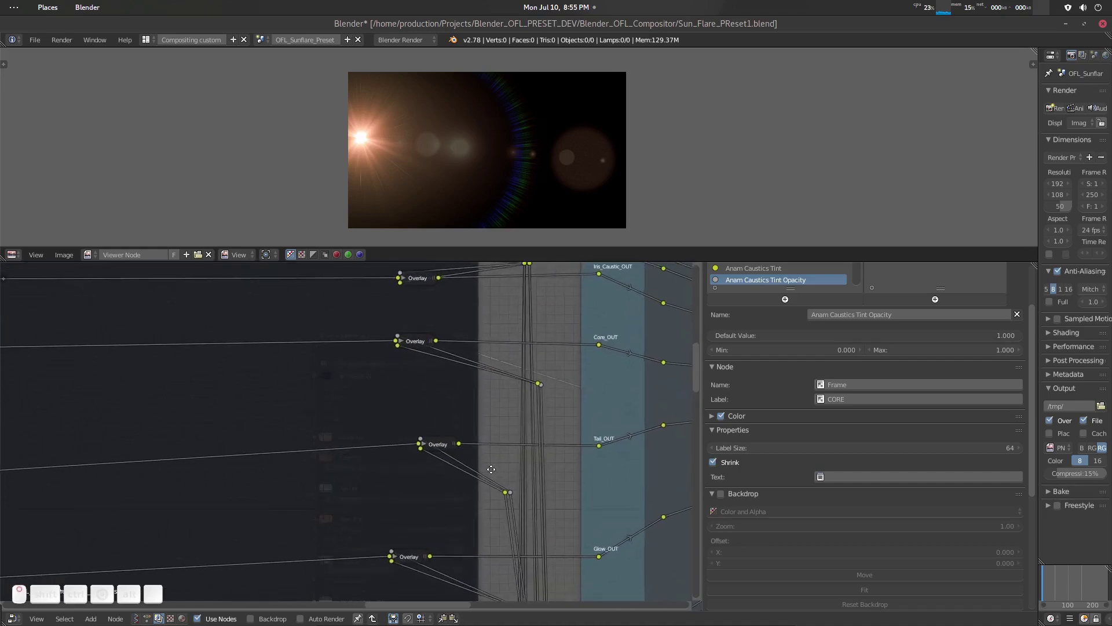
scroll(501, 449, up, 5)
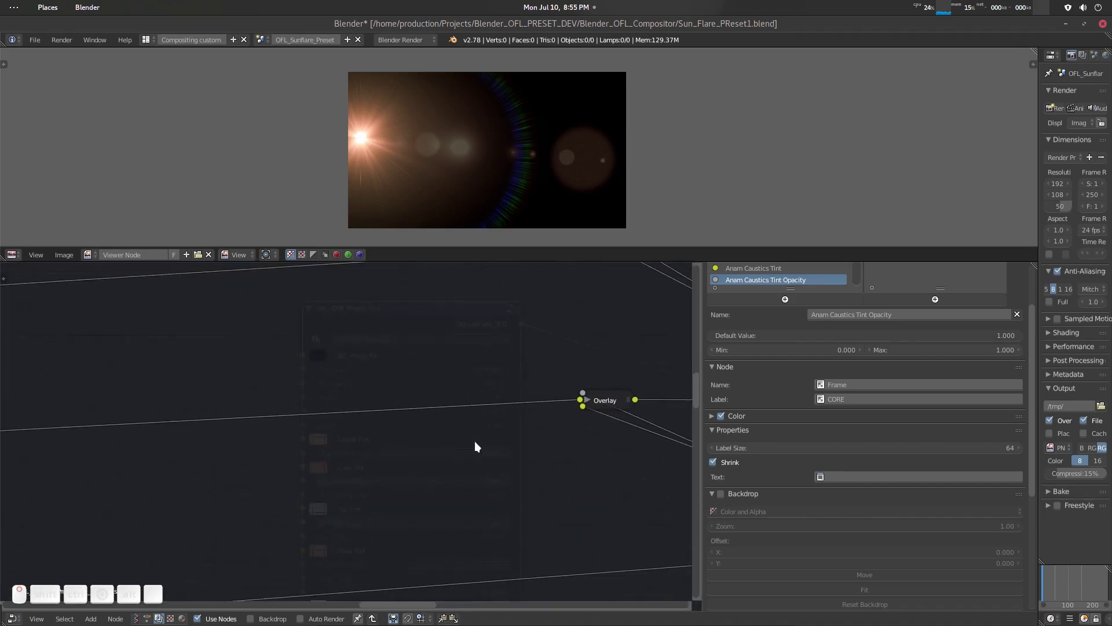
scroll(571, 427, down, 4)
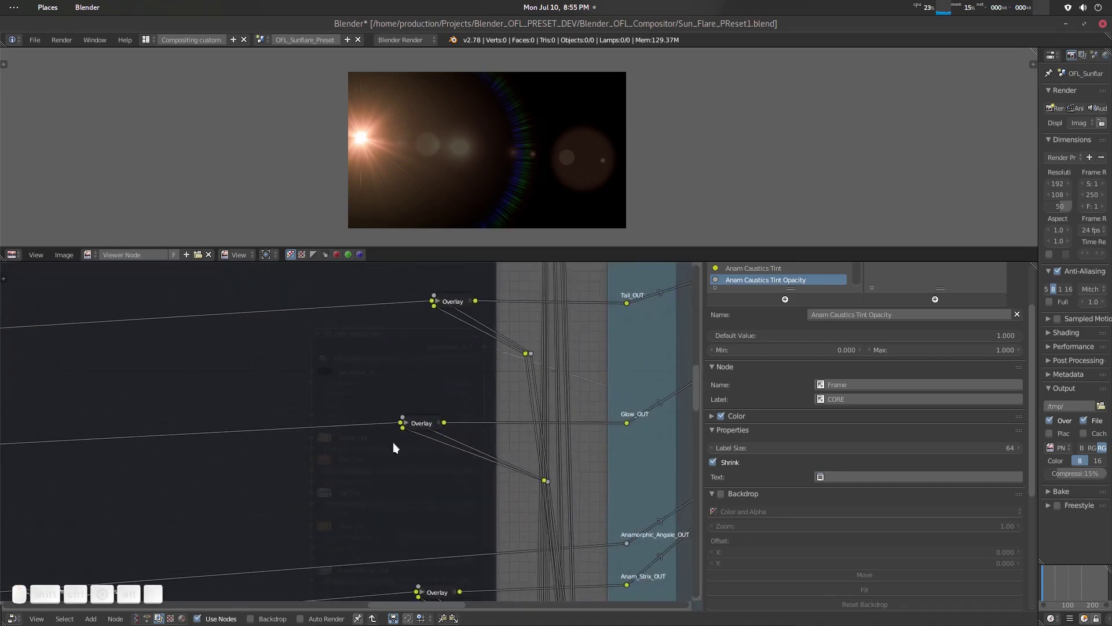
Insert an RGB Curves node into the link before the Overlay node that feeds Glow_OUT.
middle_drag(393, 442, 359, 434)
key(shift+a)
click(358, 422)
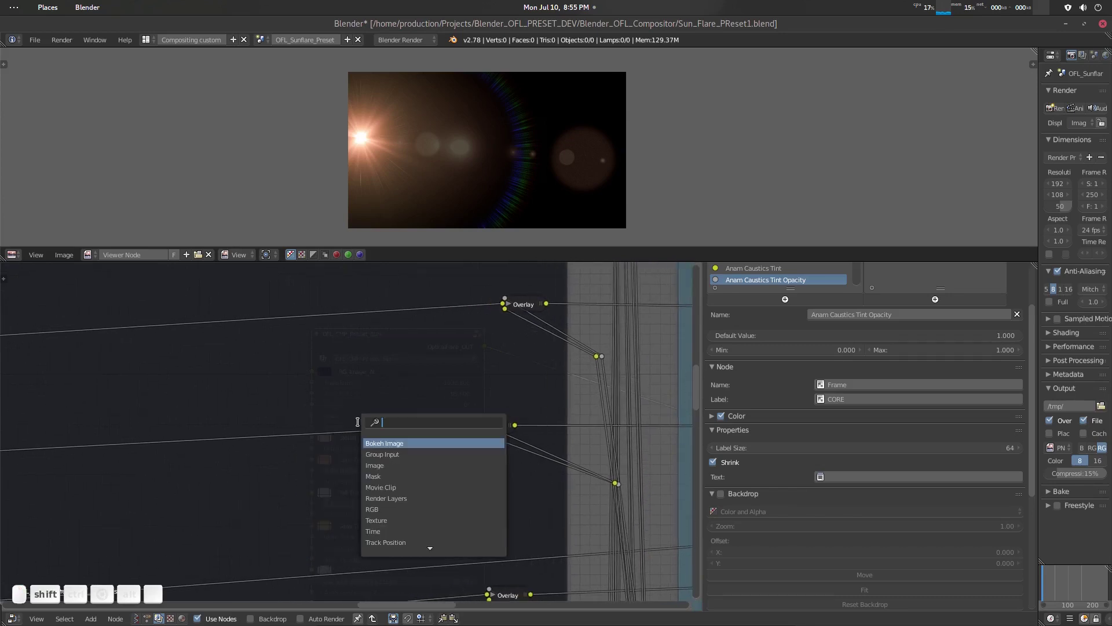
text(cur)
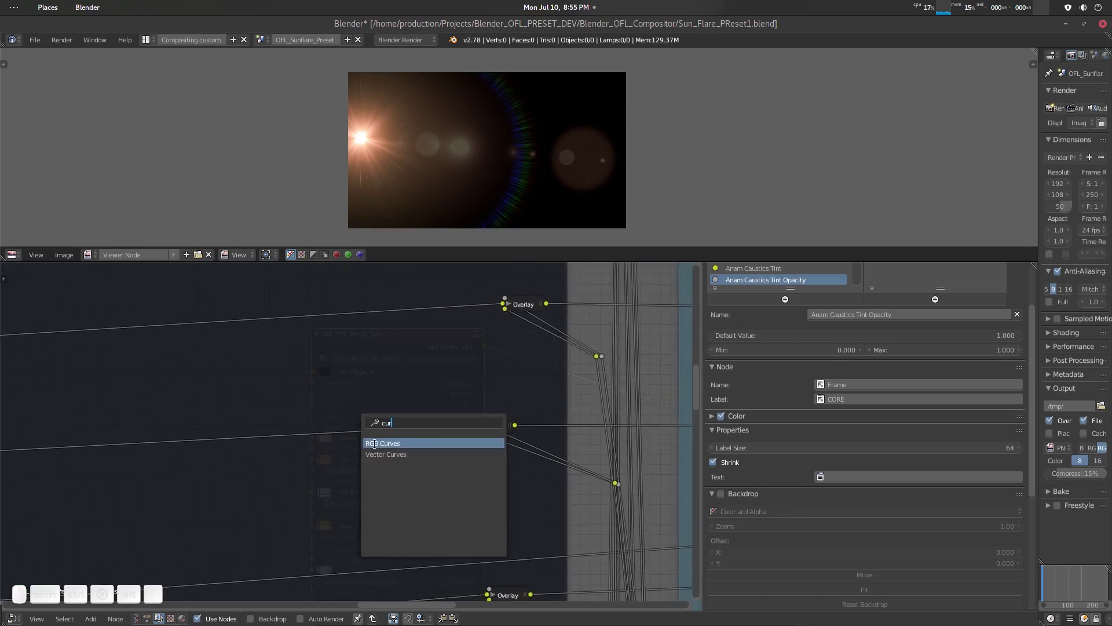
click(374, 444)
click(446, 419)
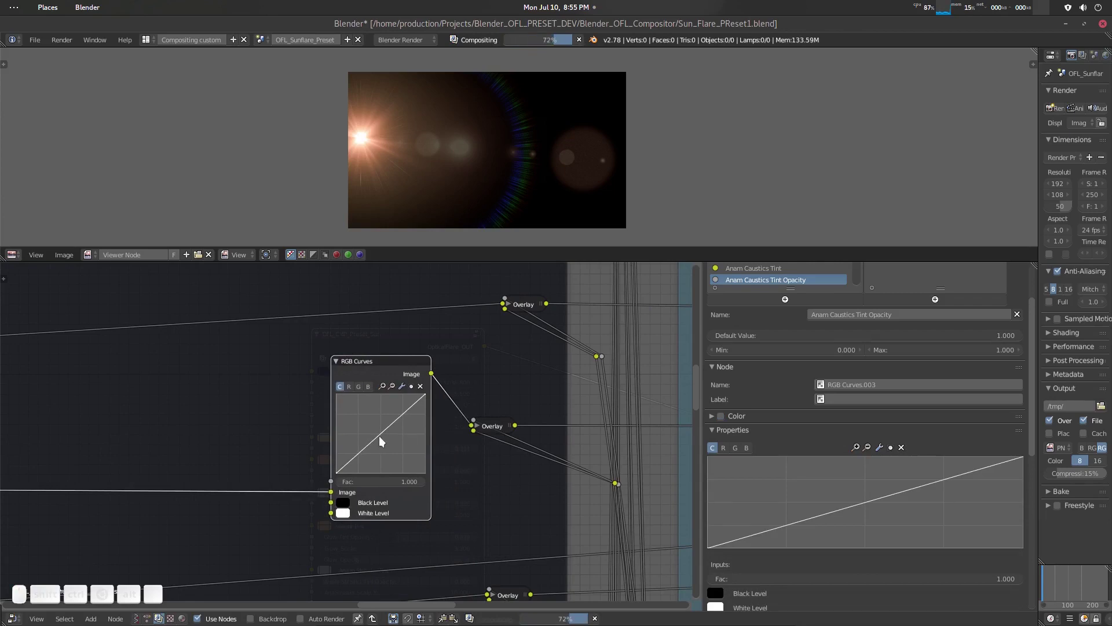
Shape the RGB curve into an S with points near (0.74, 0.79) and (0.39, 0.23), and remove the node from the link.
drag(380, 441, 404, 416)
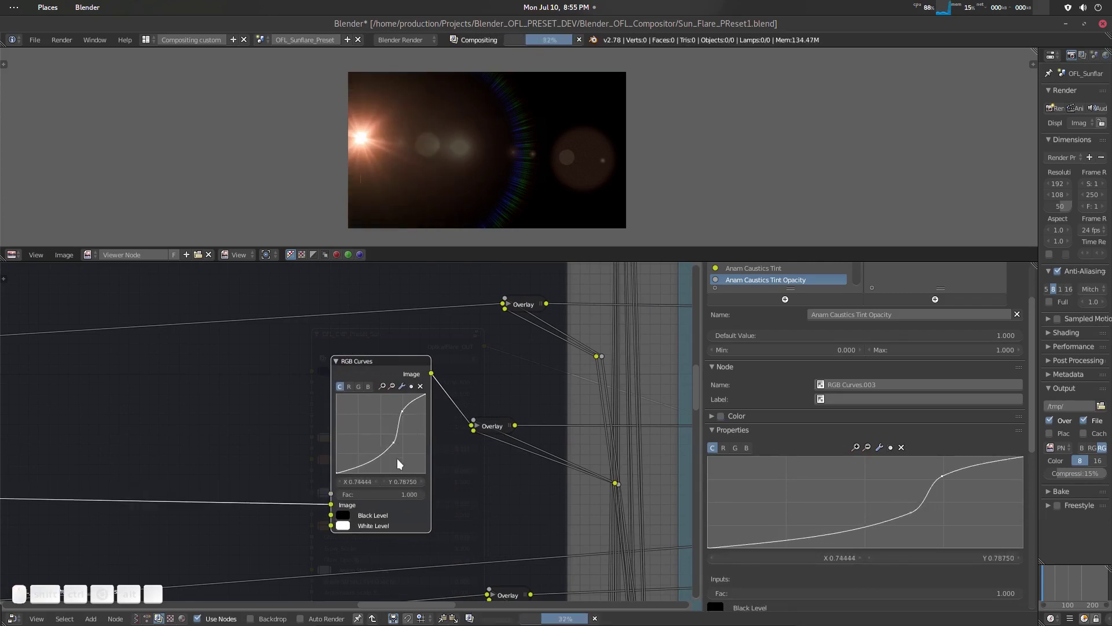
drag(395, 443, 371, 454)
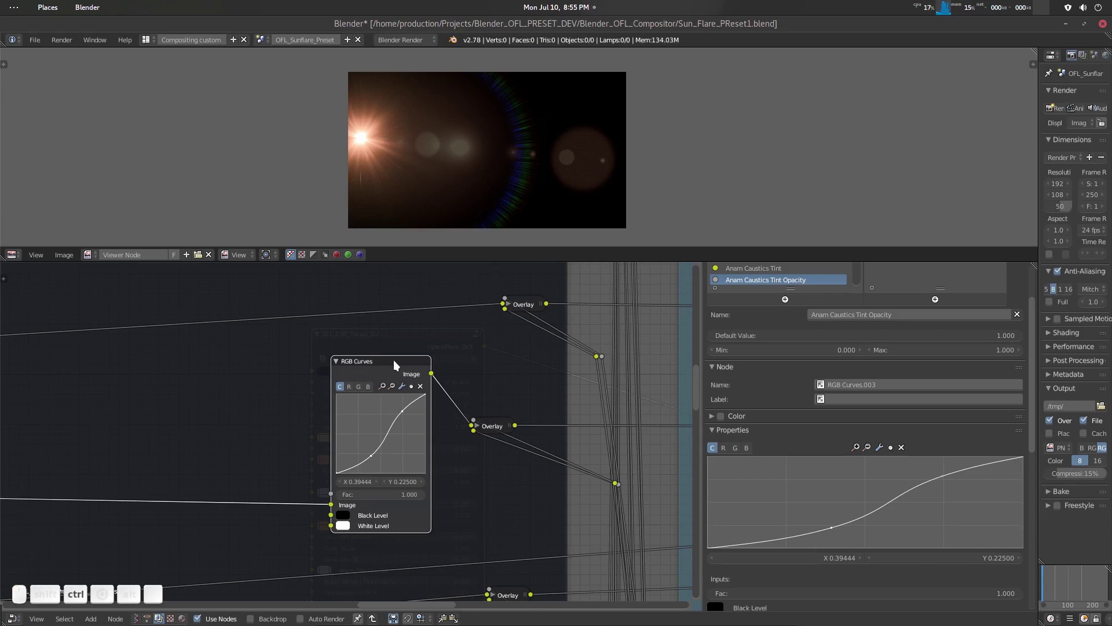
key(Tab)
Look over the PROCESSOR frame, including its CREATIVE_MODIFIER area, Main_Brain groups and COLOR MIXER nodes.
scroll(415, 395, down, 3)
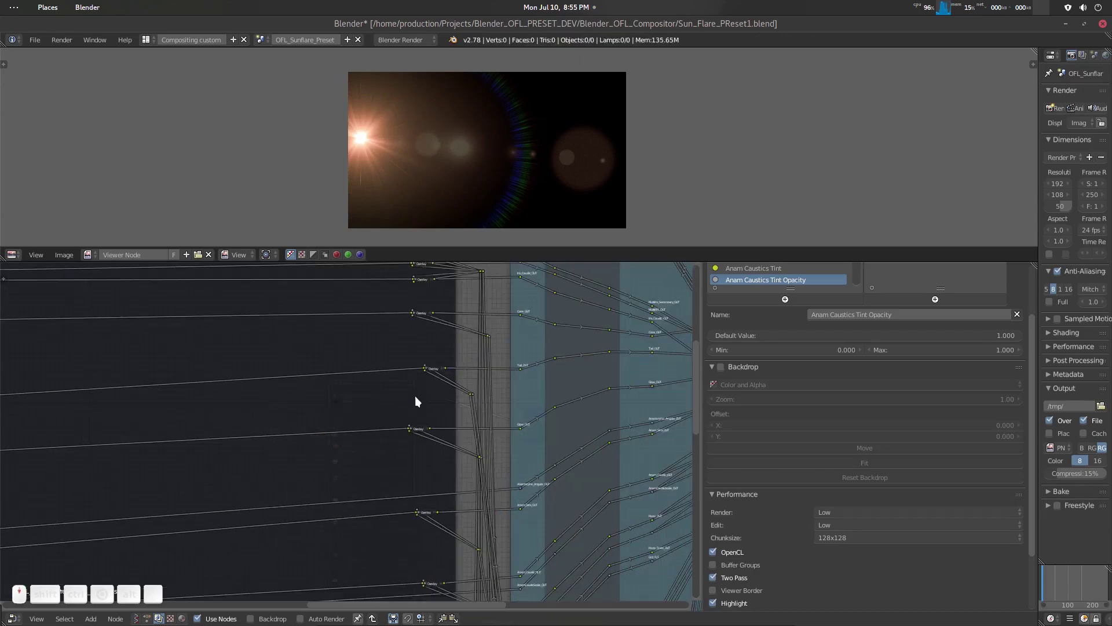
ctrl+scroll(423, 402, down, 6)
scroll(506, 423, down, 2)
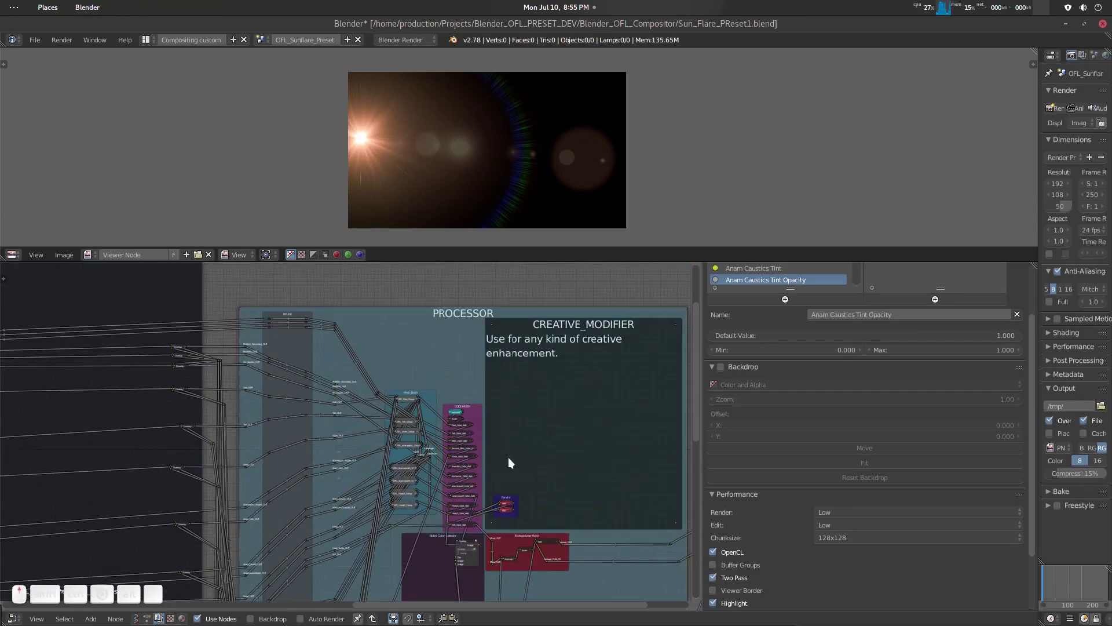
scroll(509, 462, up, 2)
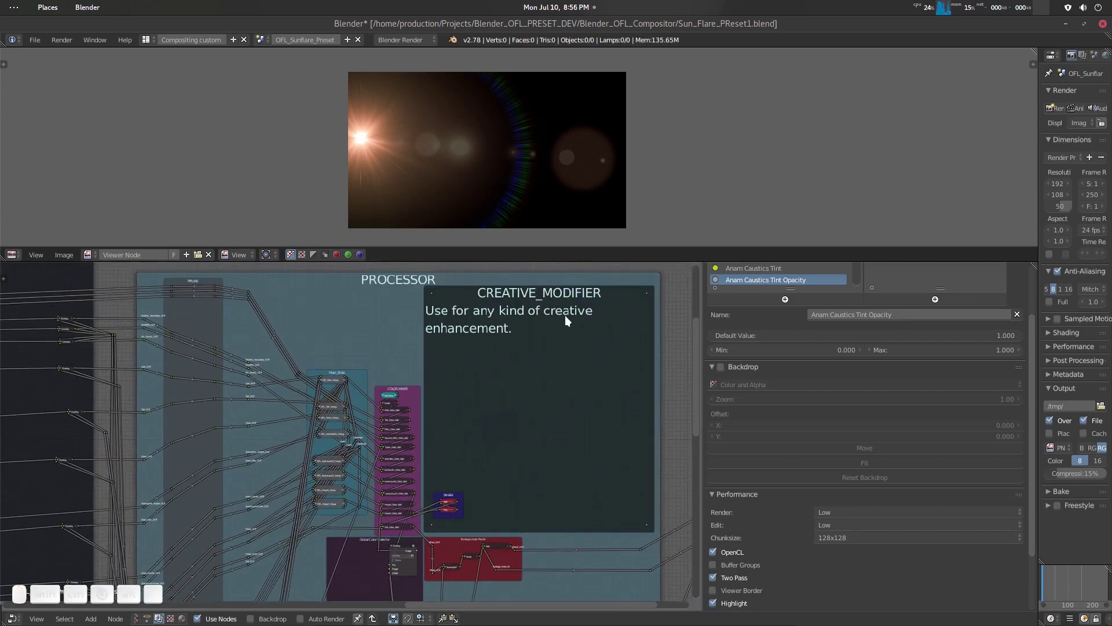
scroll(508, 414, up, 5)
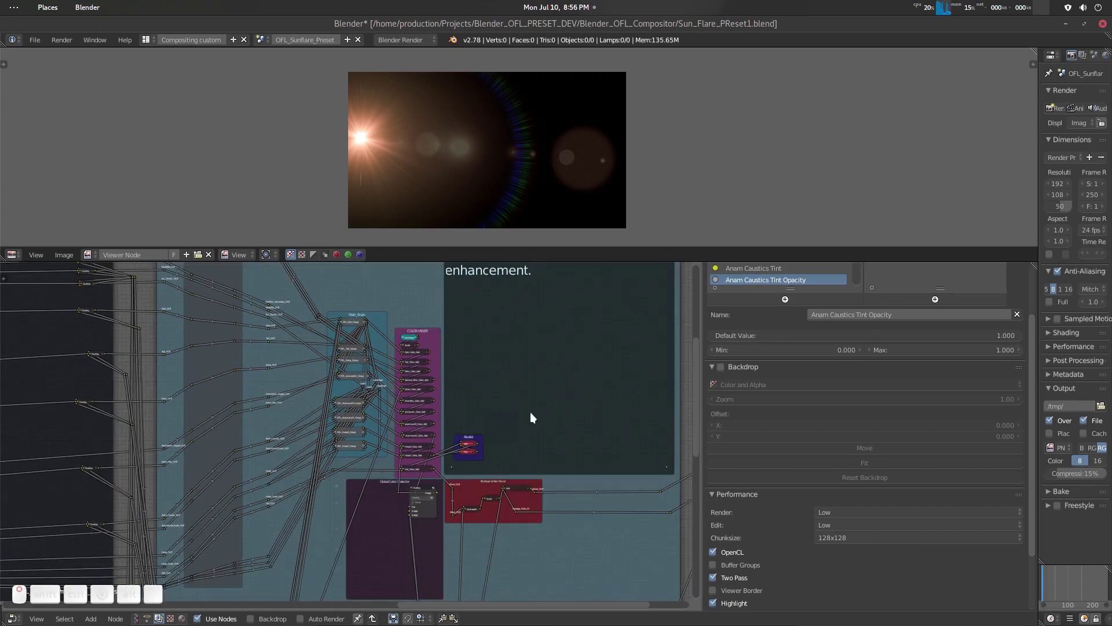
middle_drag(444, 337, 451, 367)
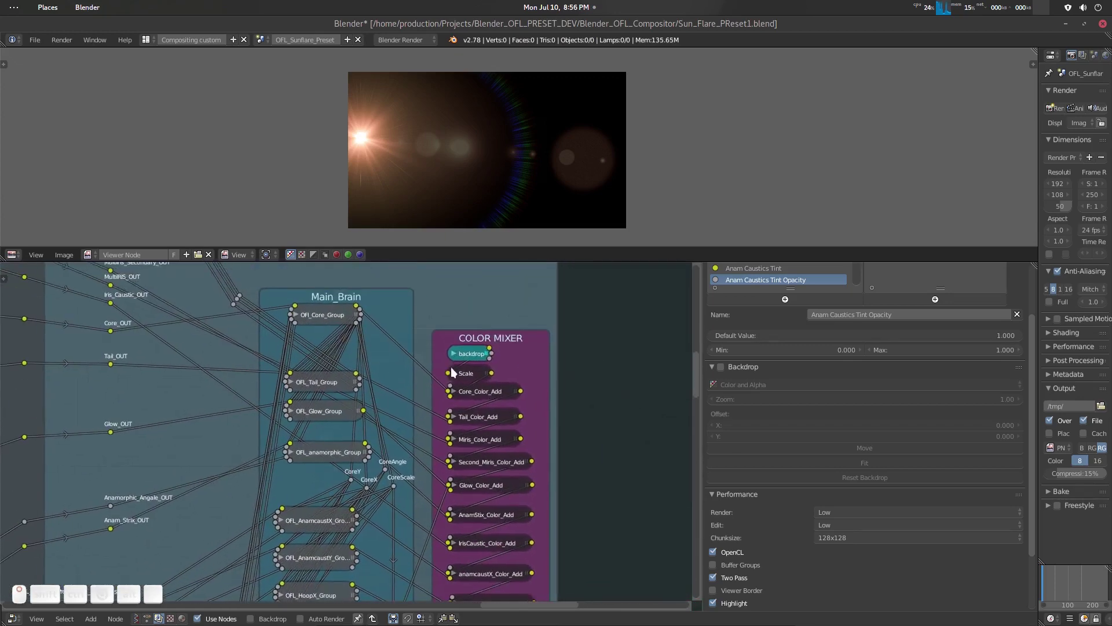
Examine the Main_Brain groups, the COLOR MIXER nodes and the Parallel frame inside the processor.
scroll(331, 458, down, 3)
scroll(354, 426, up, 2)
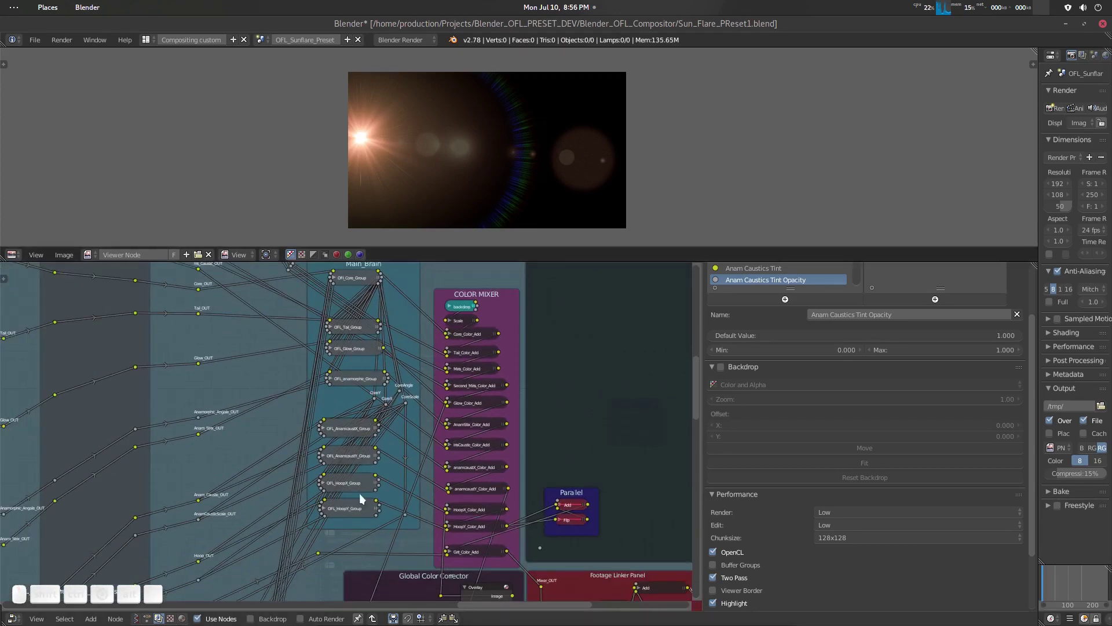
shift+scroll(408, 316, up, 2)
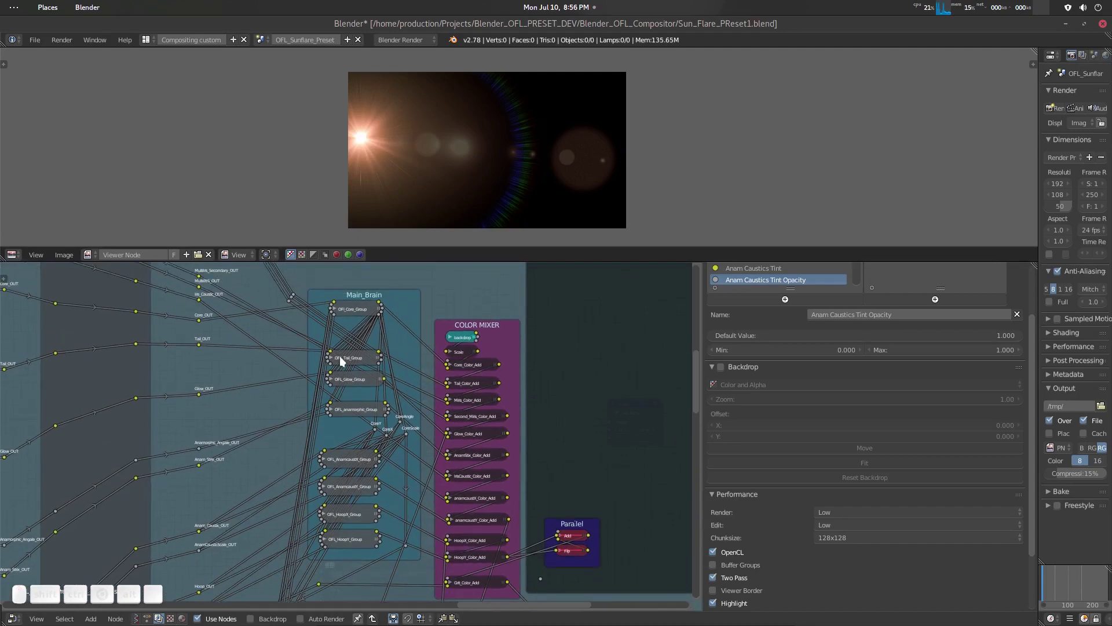
middle_drag(384, 506, 308, 483)
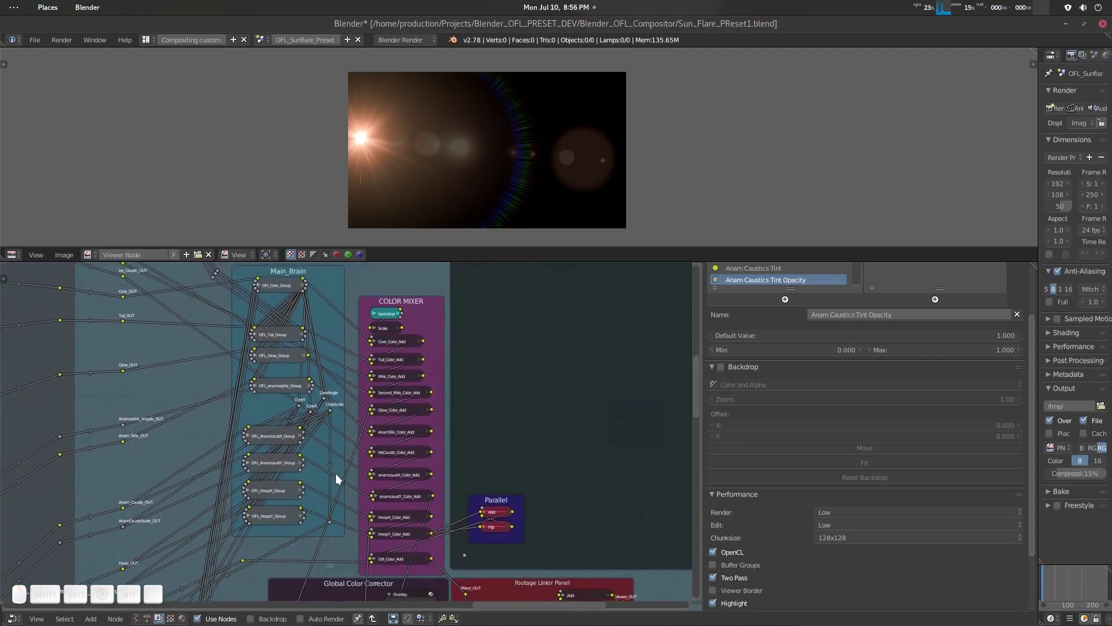
scroll(501, 376, up, 2)
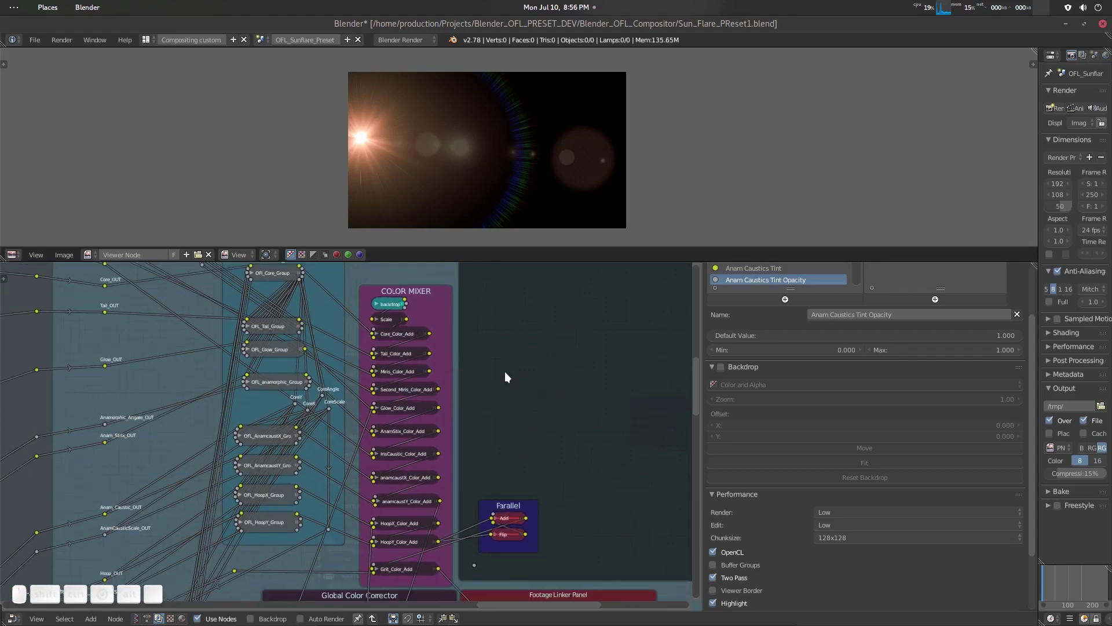
scroll(440, 325, up, 2)
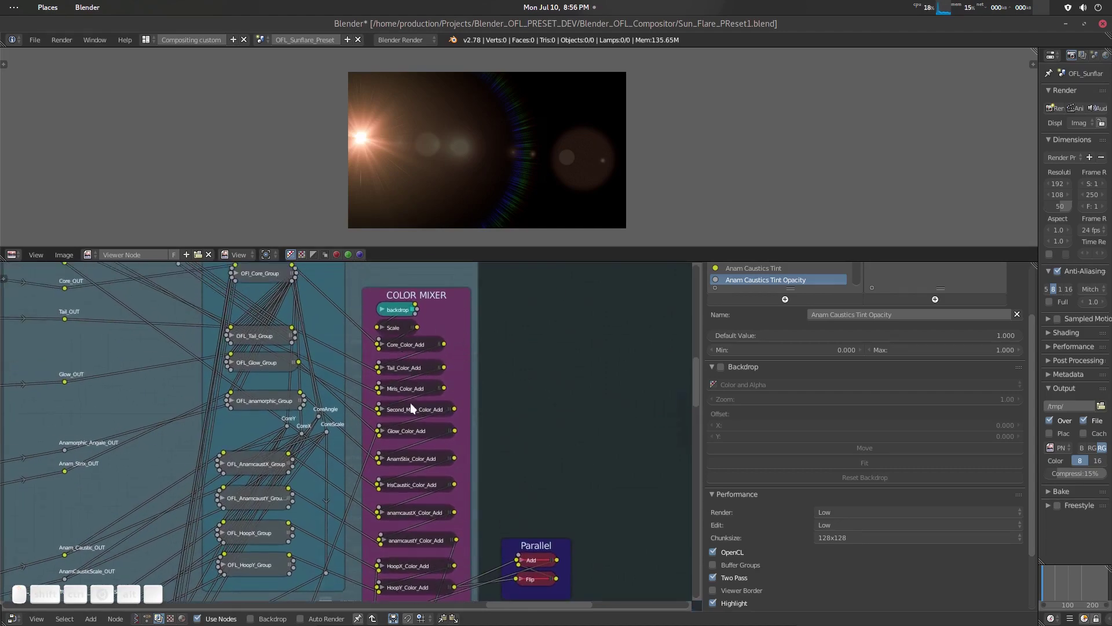
middle_drag(471, 534, 464, 463)
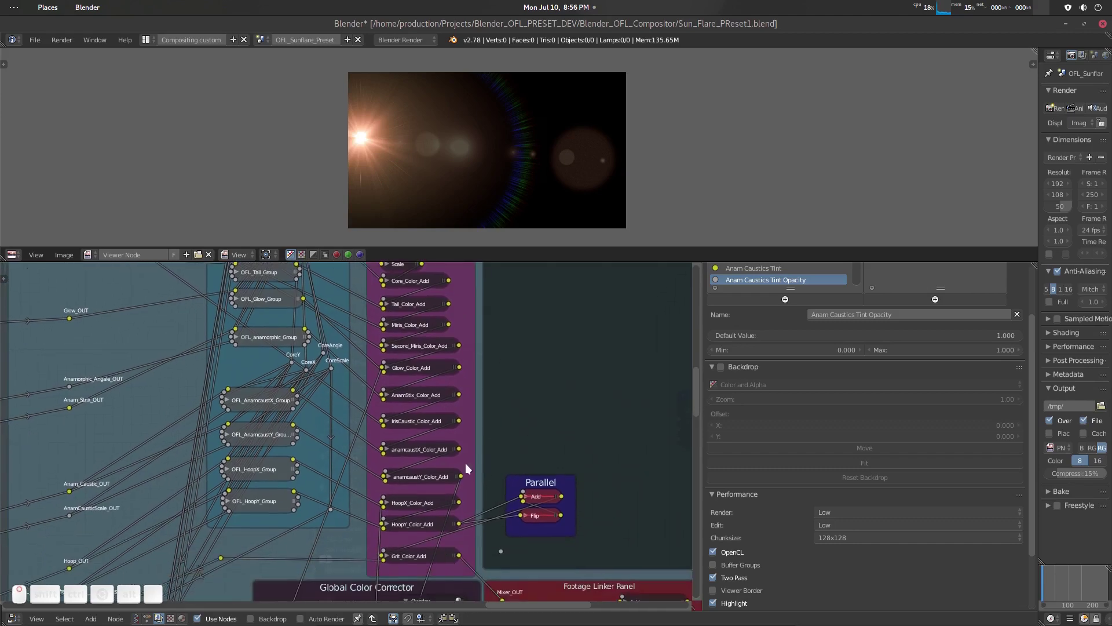
scroll(520, 515, up, 3)
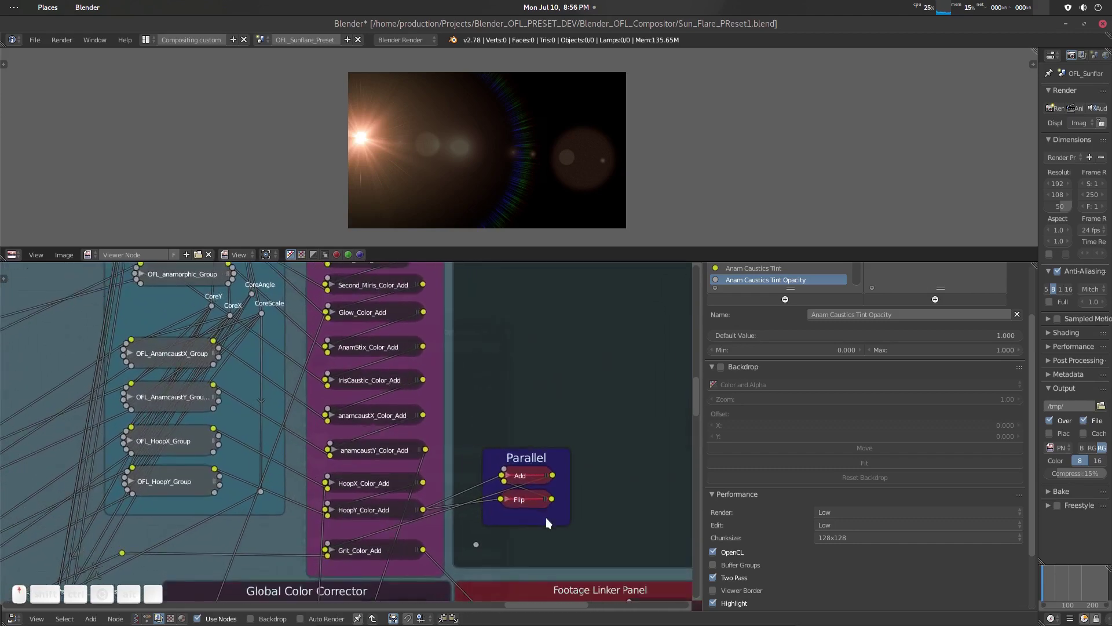
scroll(552, 366, down, 3)
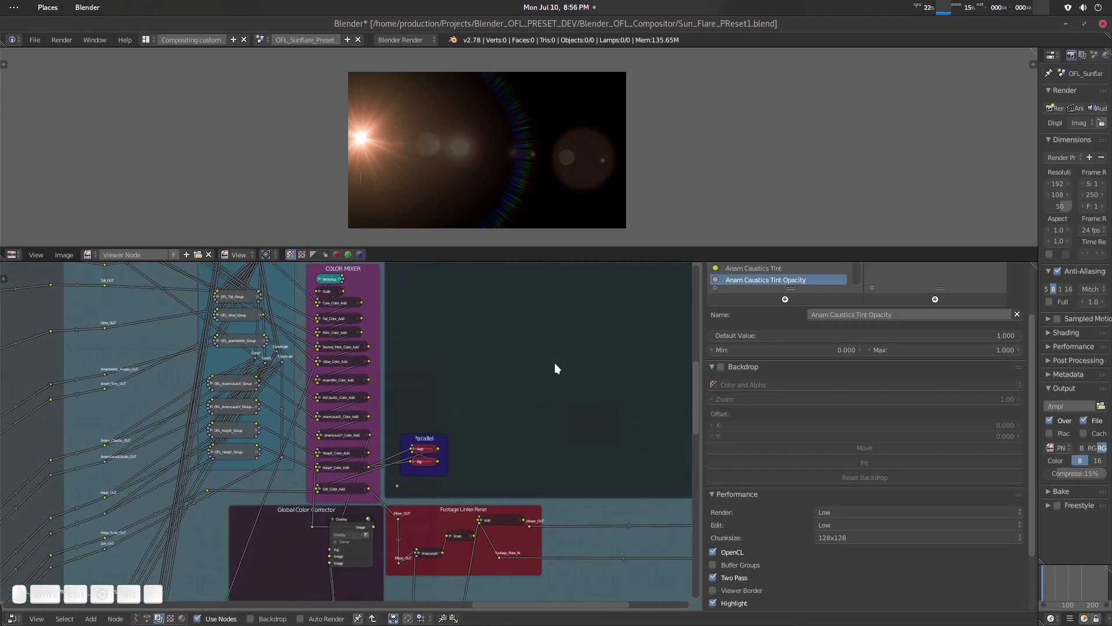
scroll(527, 387, up, 4)
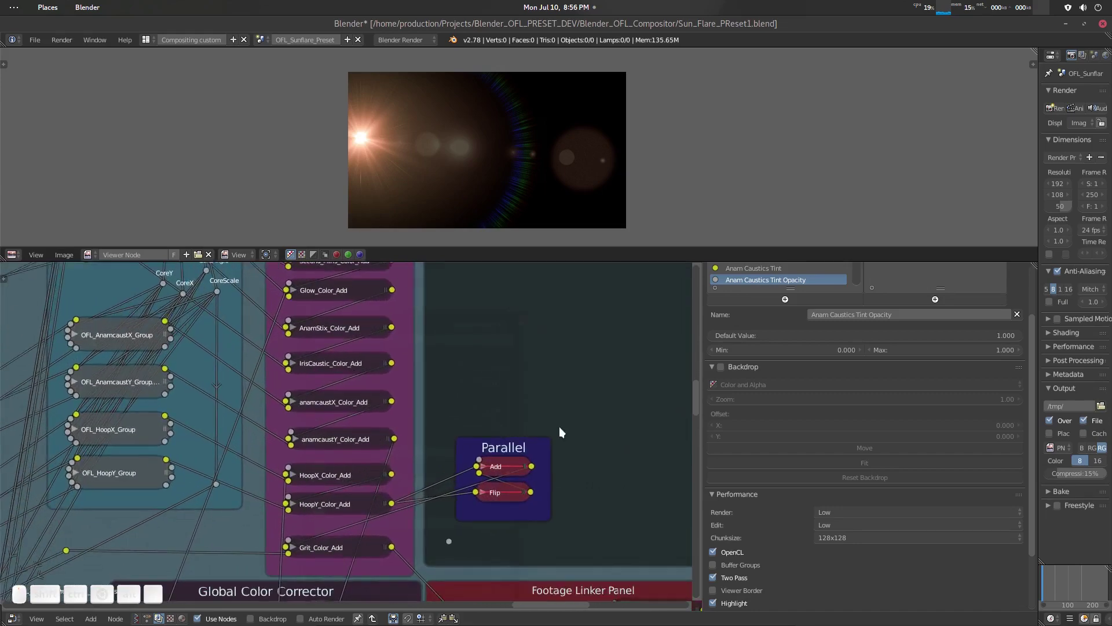
Unmute the Add and Flip nodes in the Parallel frame to preview a mirrored flare, and mute them again.
click(494, 449)
click(490, 464)
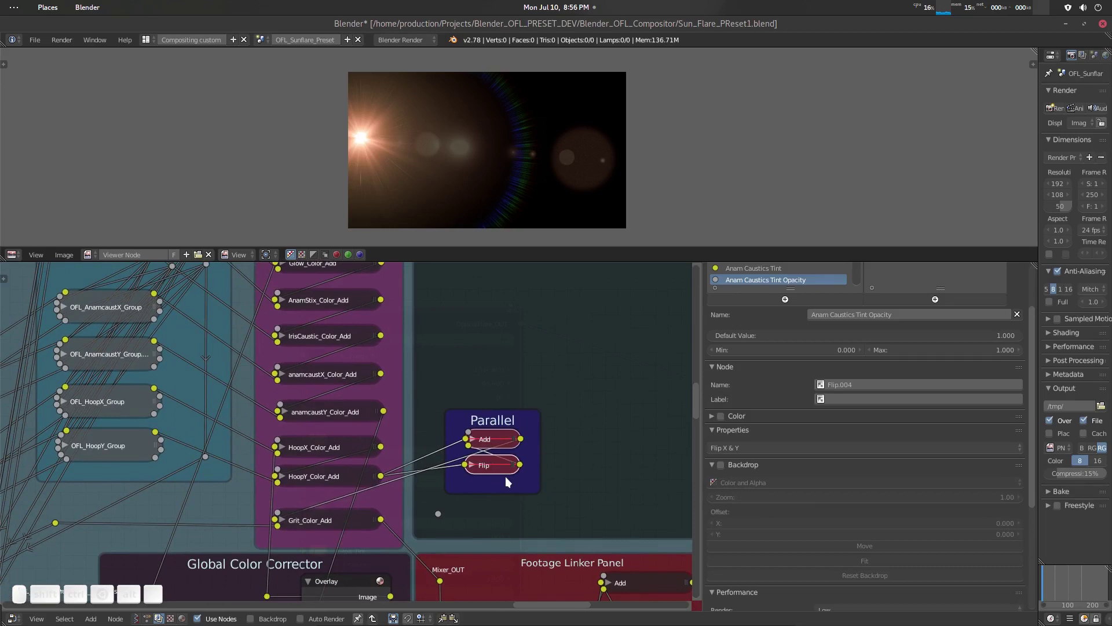
key(m)
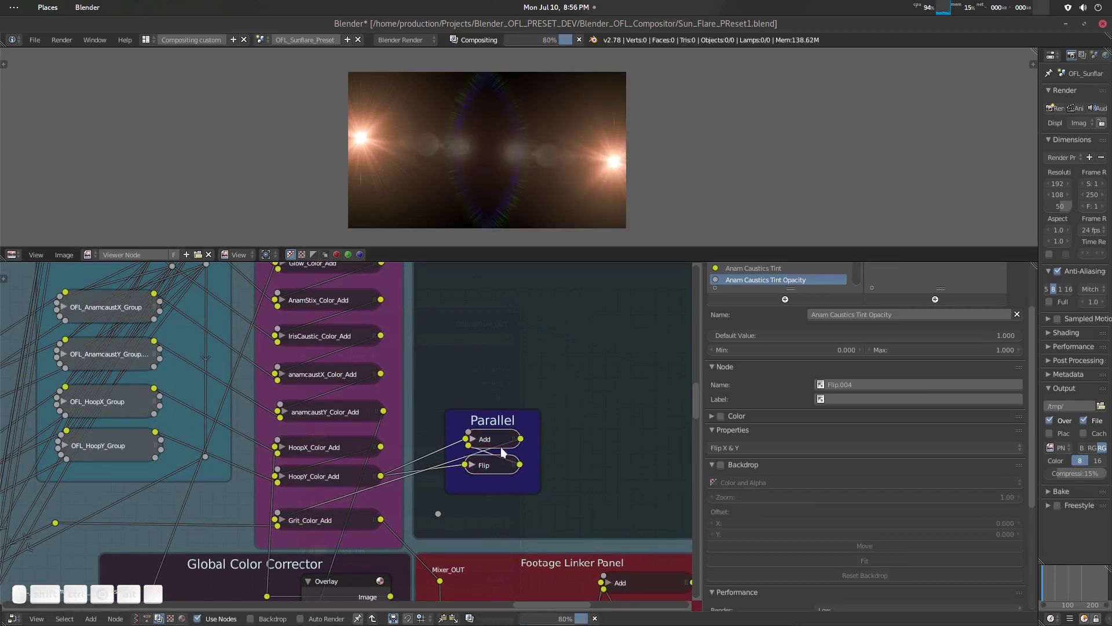
key(m)
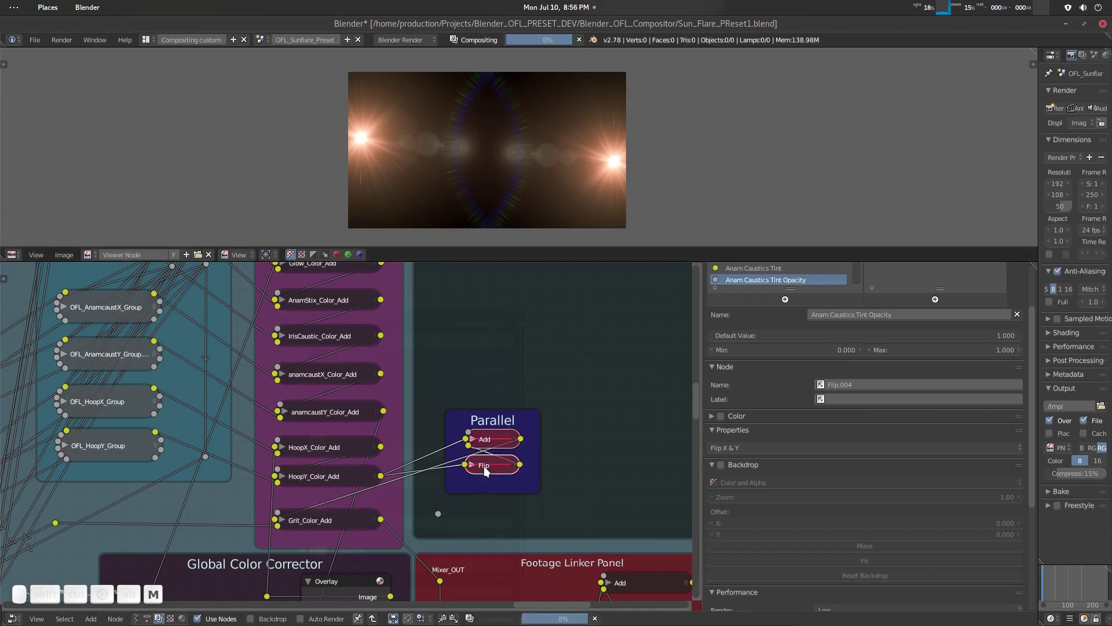
Look over the Footage Linker Panel, the CREATIVE_MODIFIER_FOR ELEMNTS frames and the curve nodes above the ELEMNET EDITOR.
scroll(492, 457, down, 4)
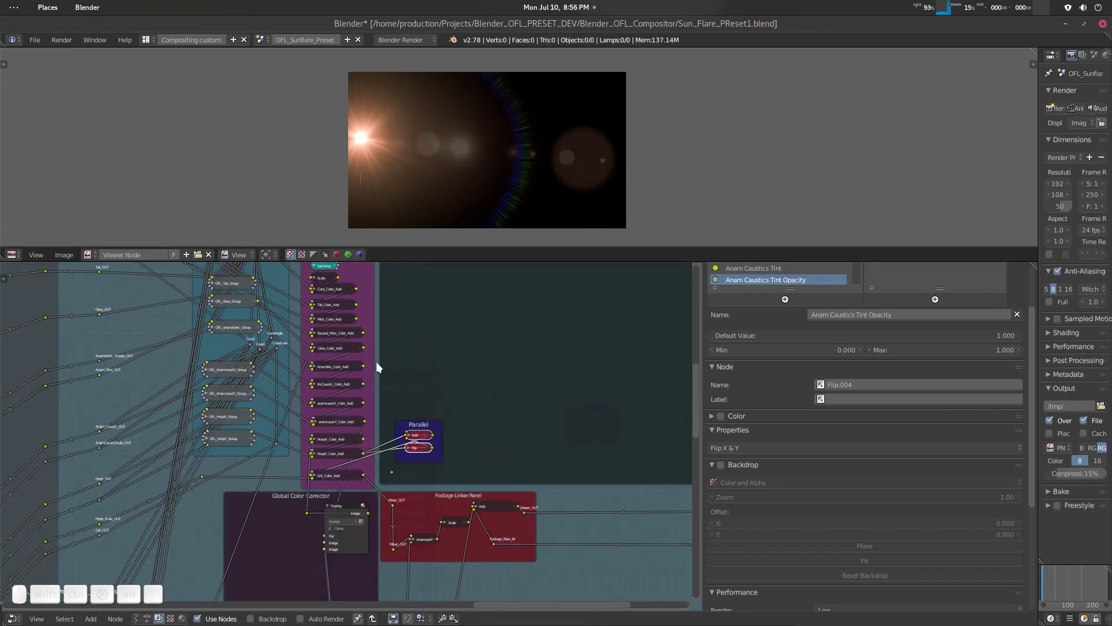
scroll(444, 470, down, 1)
middle_drag(444, 470, 354, 410)
scroll(416, 425, up, 3)
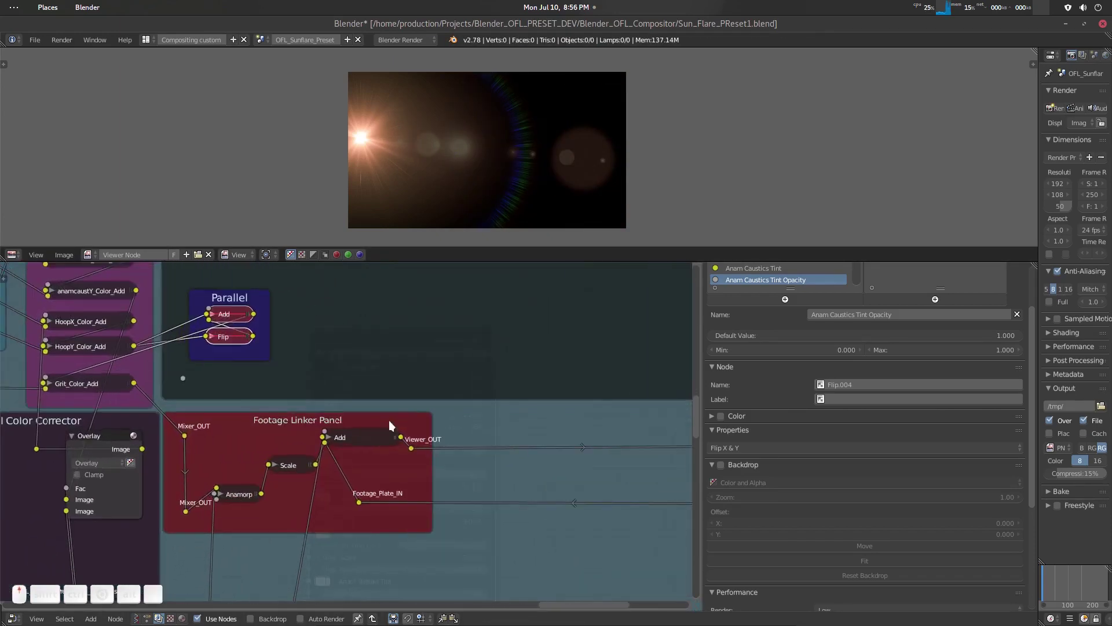
scroll(241, 444, down, 4)
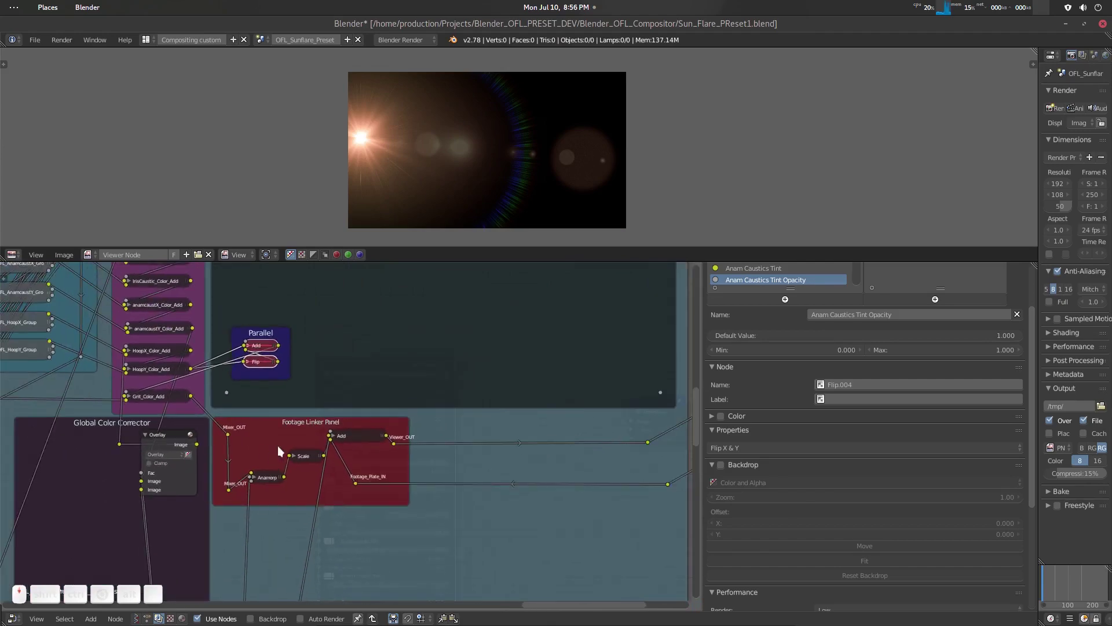
scroll(364, 449, down, 8)
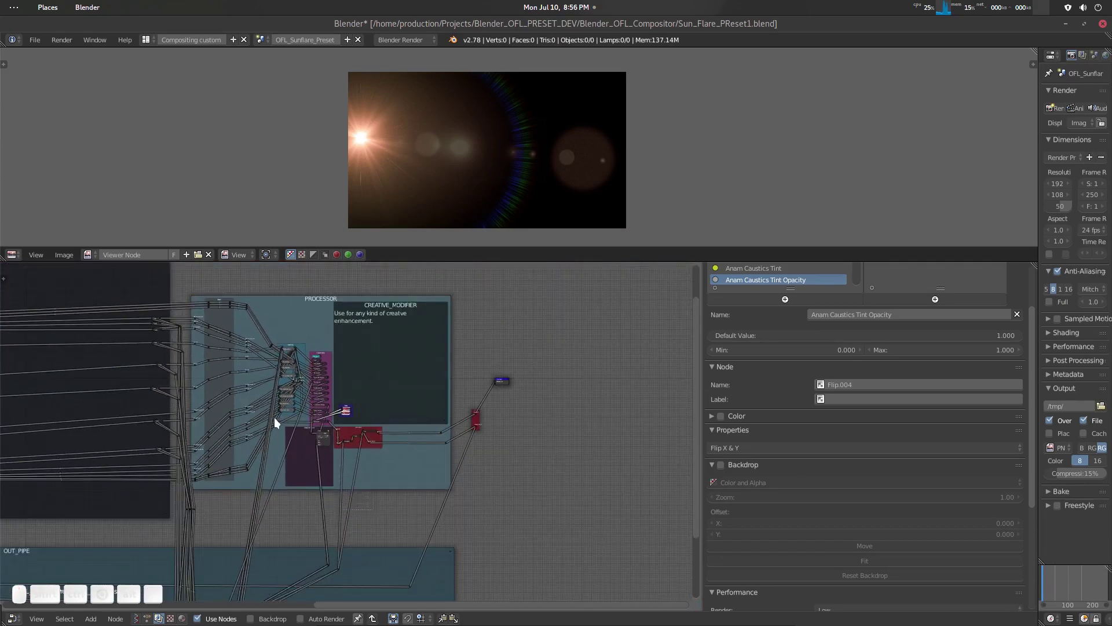
middle_drag(274, 417, 406, 459)
middle_drag(256, 305, 386, 320)
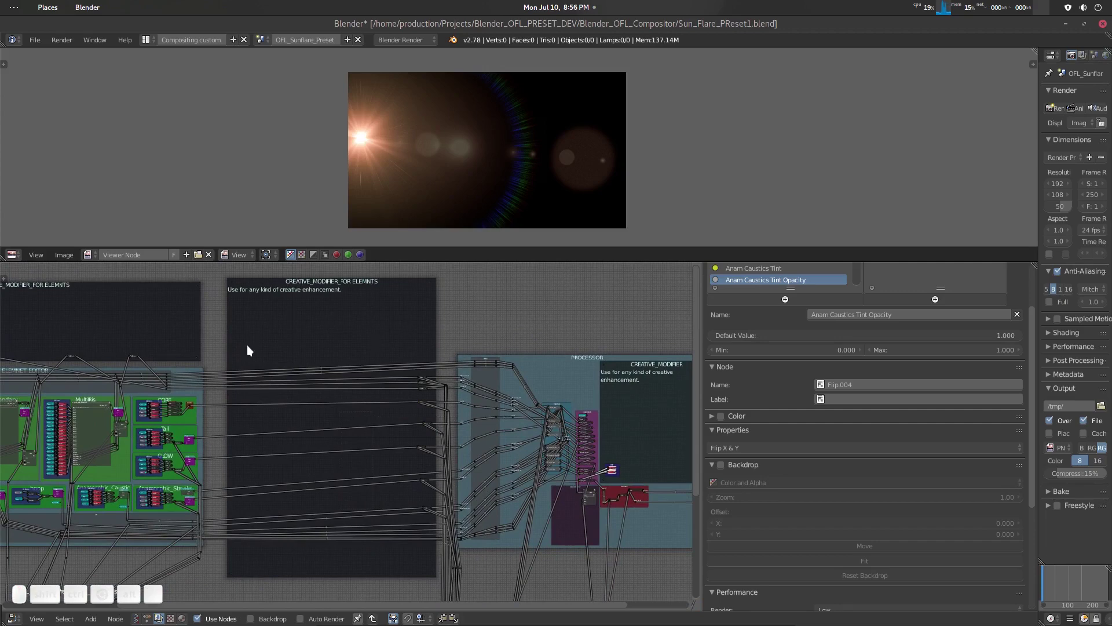
middle_drag(247, 351, 334, 385)
scroll(356, 364, up, 5)
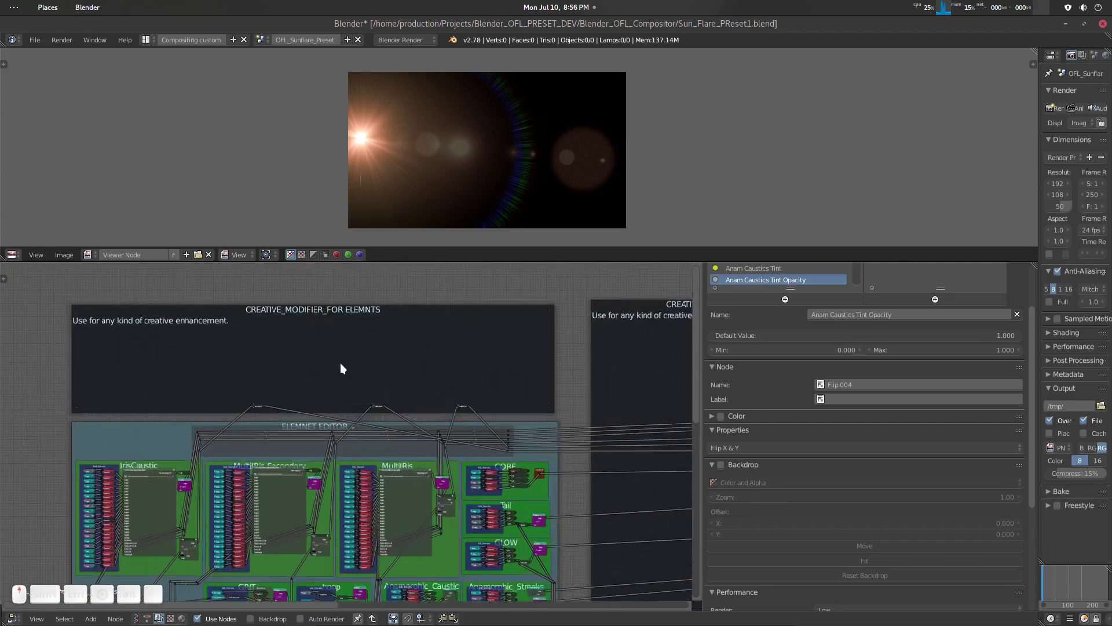
middle_drag(443, 447, 465, 370)
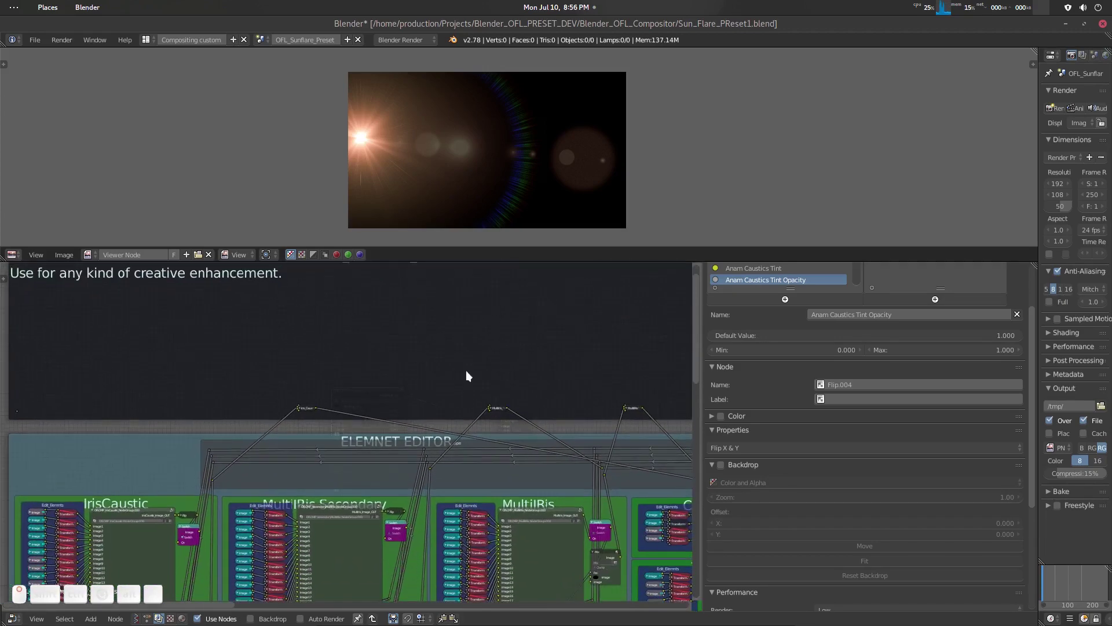
middle_drag(146, 511, 190, 472)
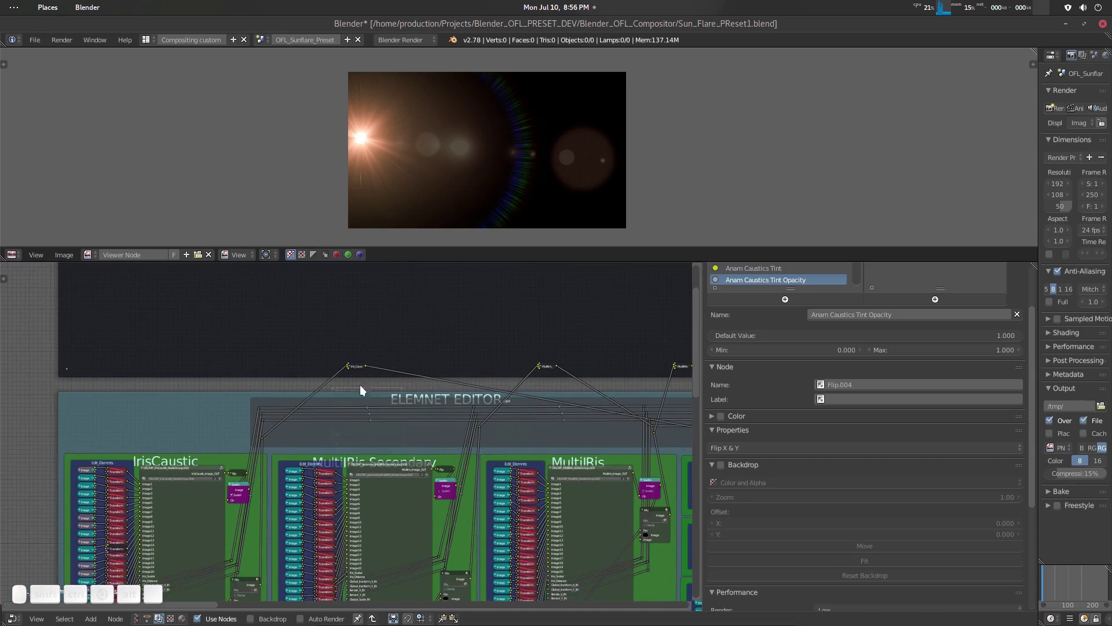
Toggle muting of the Iris_Caustic_Curve node on and off while checking the enlarged iris elements in the viewer.
scroll(360, 385, up, 6)
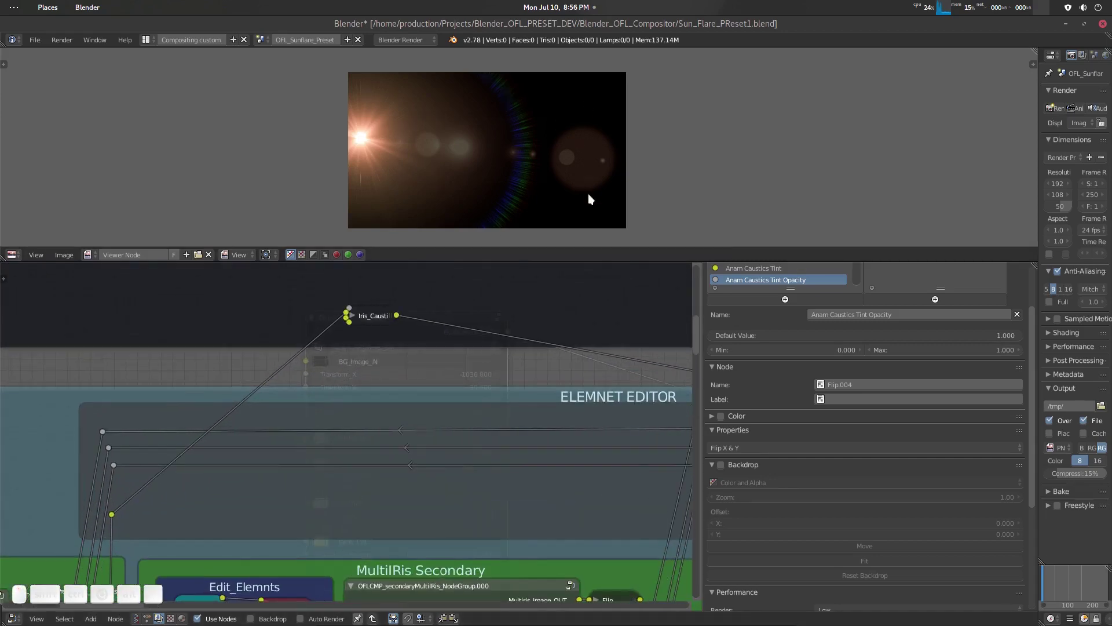
scroll(588, 194, up, 7)
middle_drag(685, 174, 377, 164)
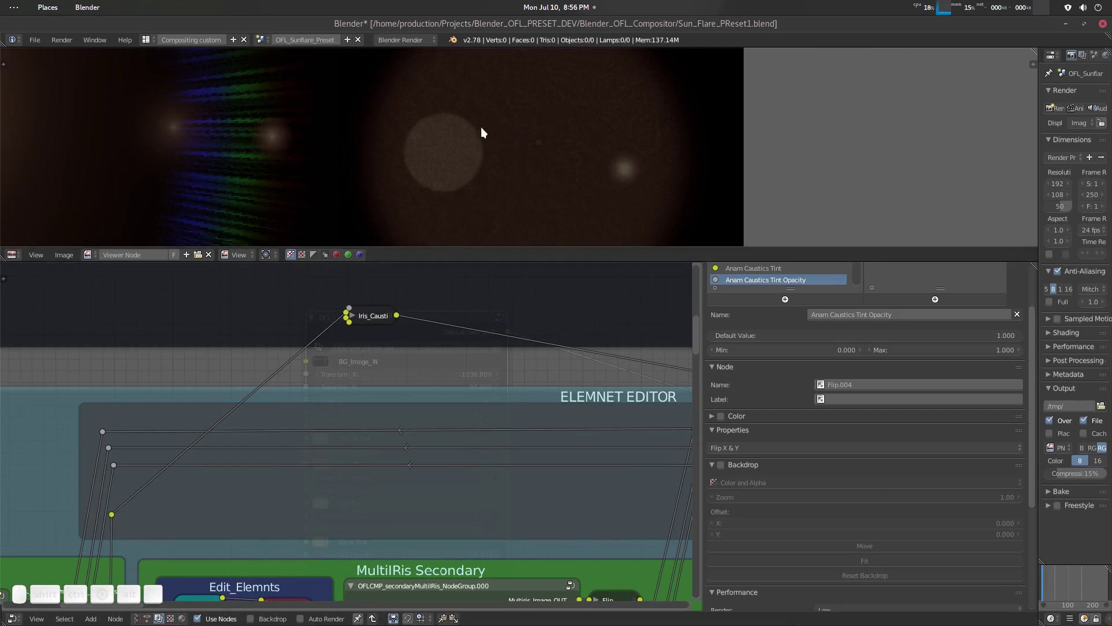
click(373, 318)
key(m)
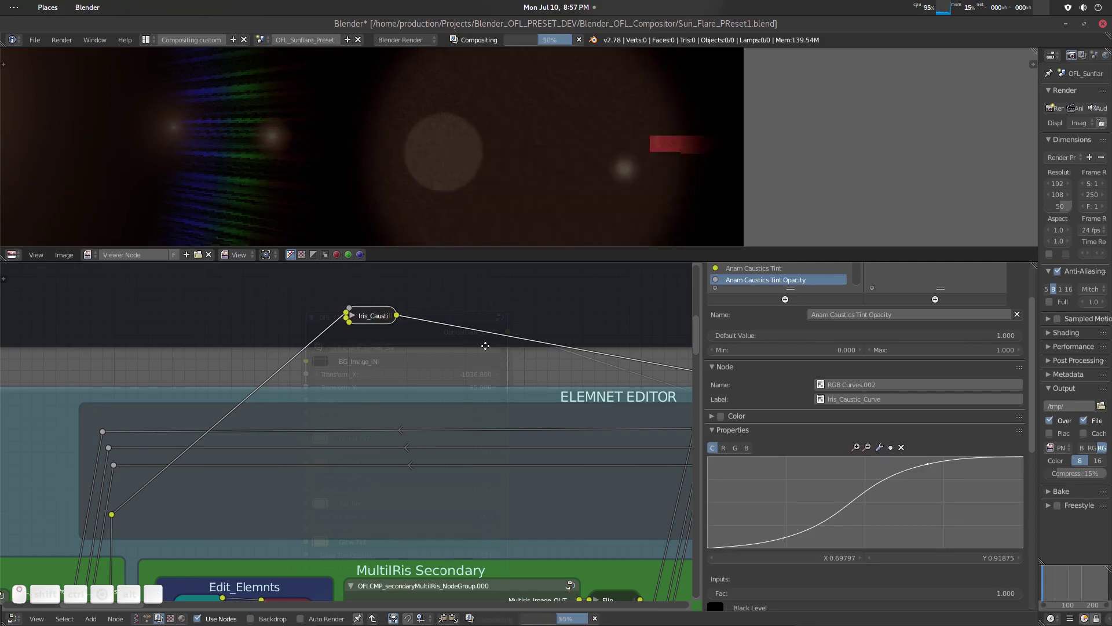
Expand the MultiIris_Secondary_Curve node to inspect its curve, and collapse it again.
middle_drag(458, 346, 274, 351)
middle_drag(531, 351, 307, 361)
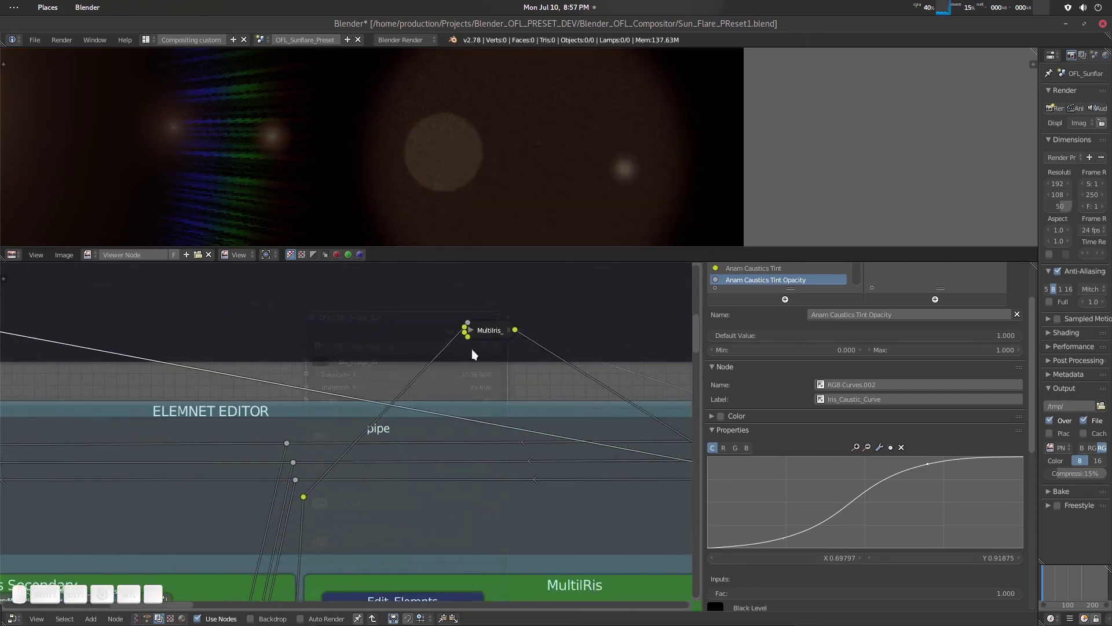
click(490, 333)
key(h)
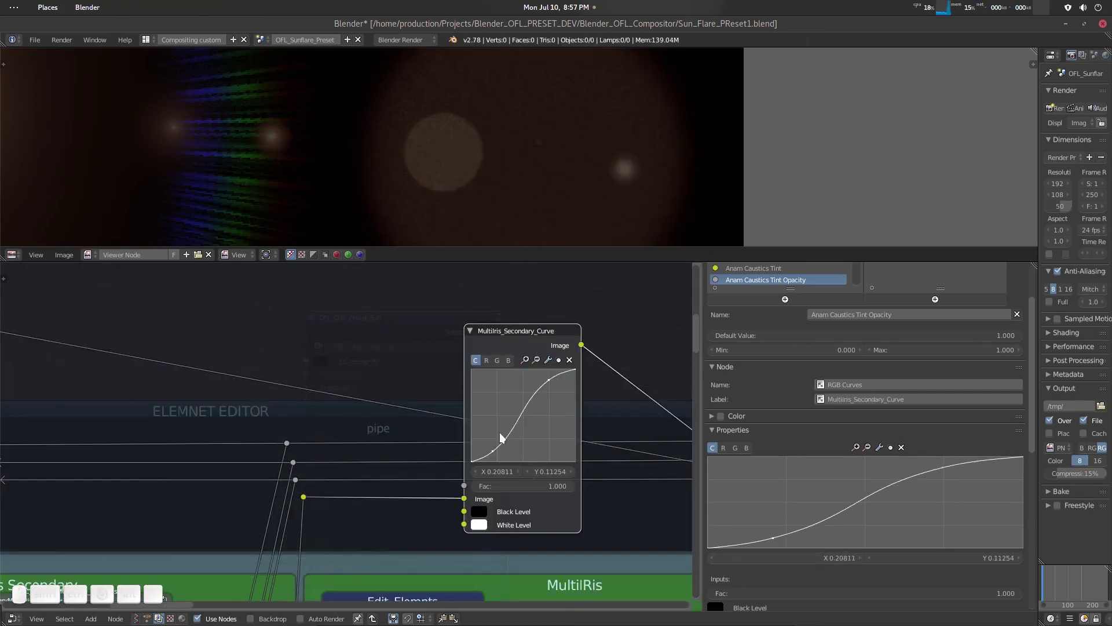
key(h)
Exit the group after reviewing its overall layout, and return to the OFL_CMP_Preset_Sun node.
scroll(354, 474, down, 3)
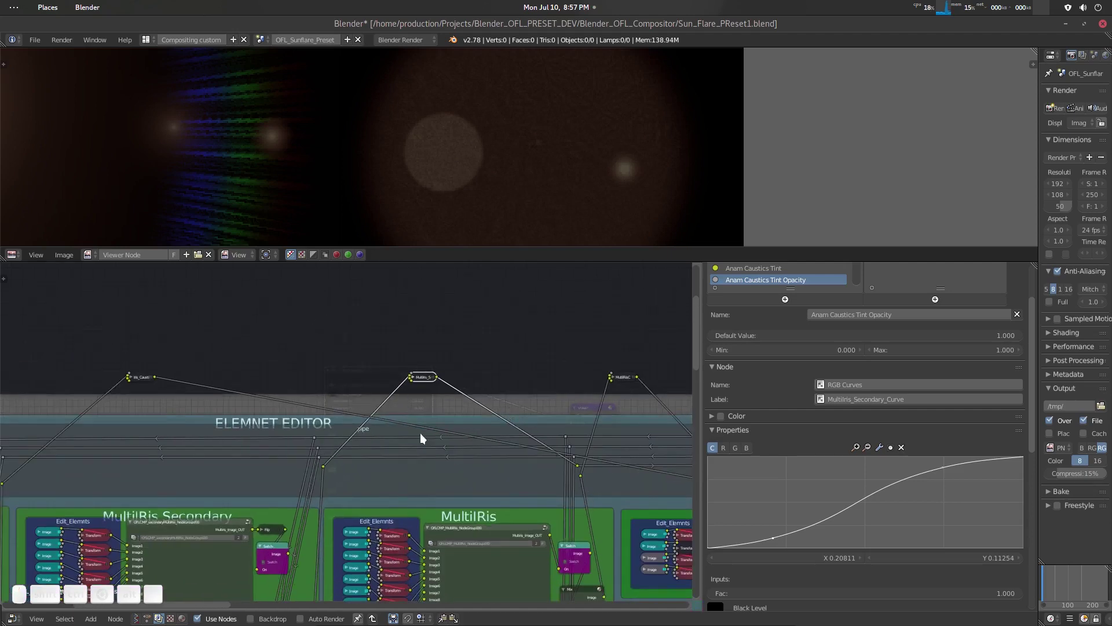
scroll(417, 425, down, 8)
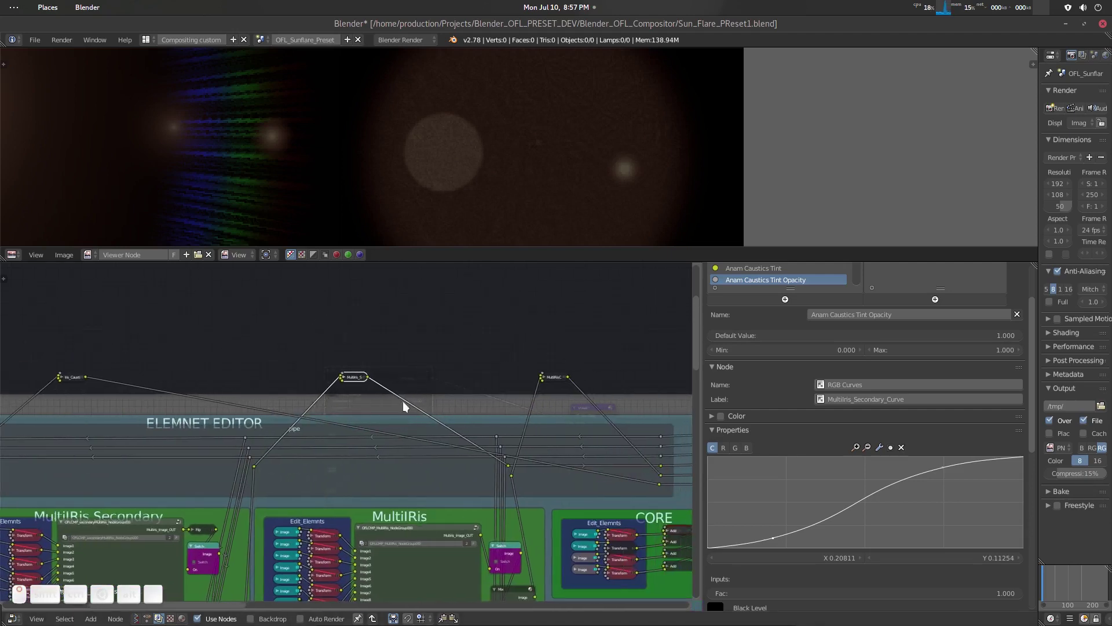
scroll(417, 424, down, 4)
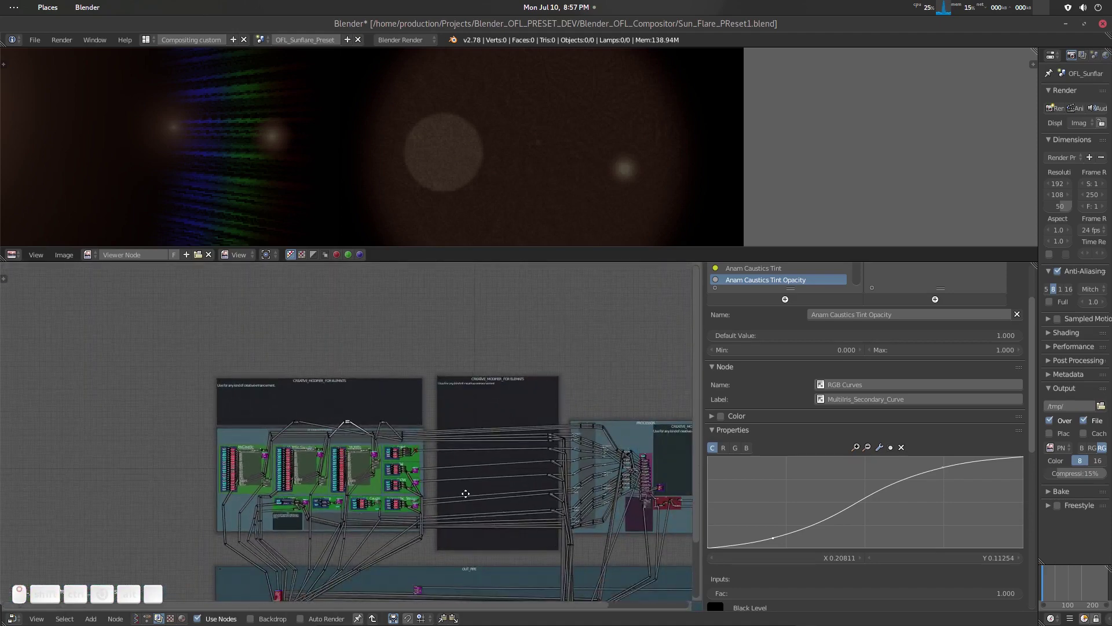
middle_drag(465, 492, 359, 387)
scroll(440, 461, up, 2)
scroll(442, 460, down, 3)
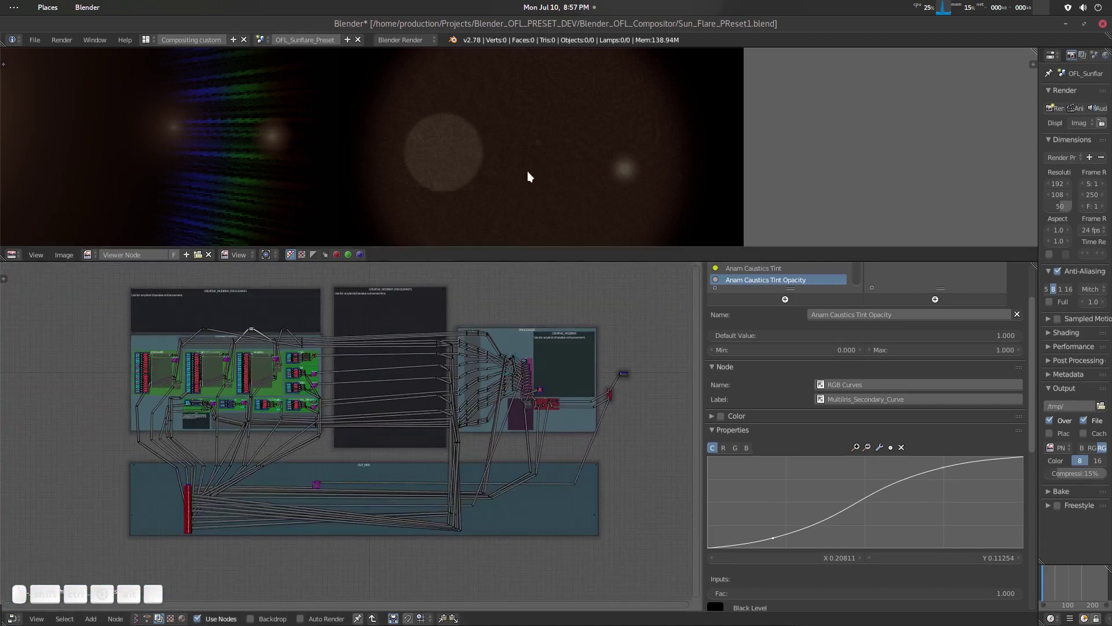
scroll(533, 148, down, 6)
scroll(469, 378, up, 3)
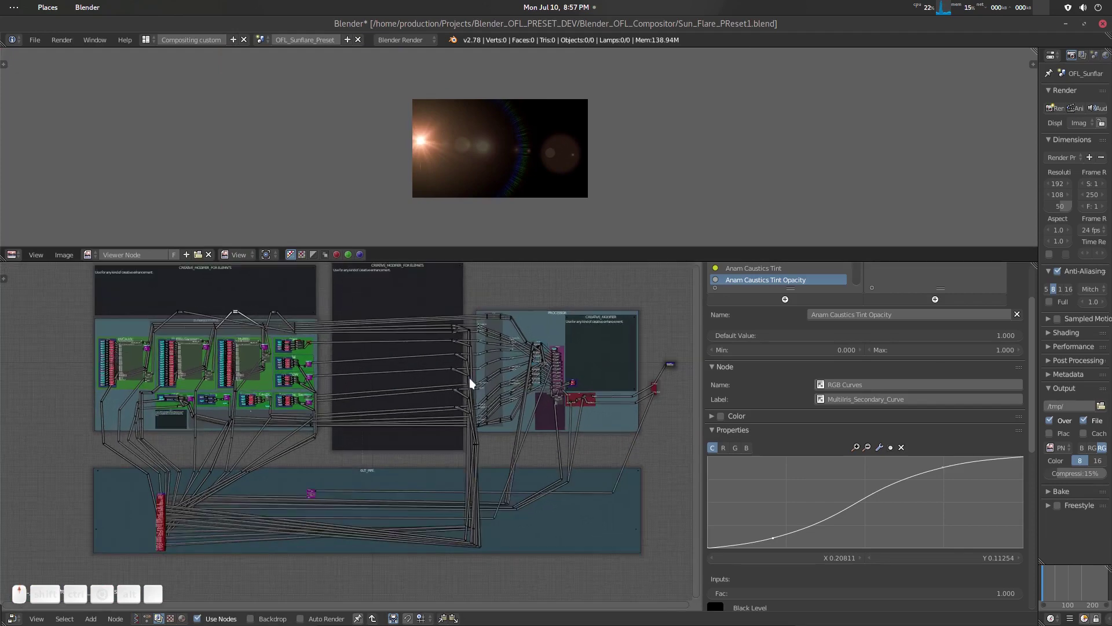
key(Tab)
scroll(439, 447, up, 4)
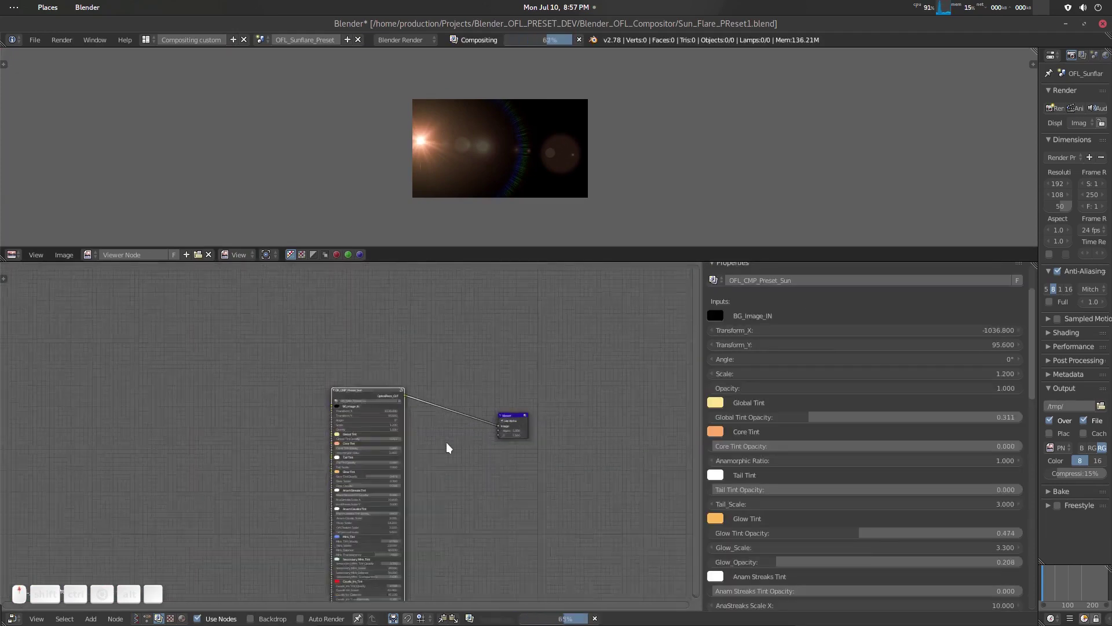
scroll(517, 152, up, 2)
scroll(518, 184, down, 1)
scroll(435, 439, up, 3)
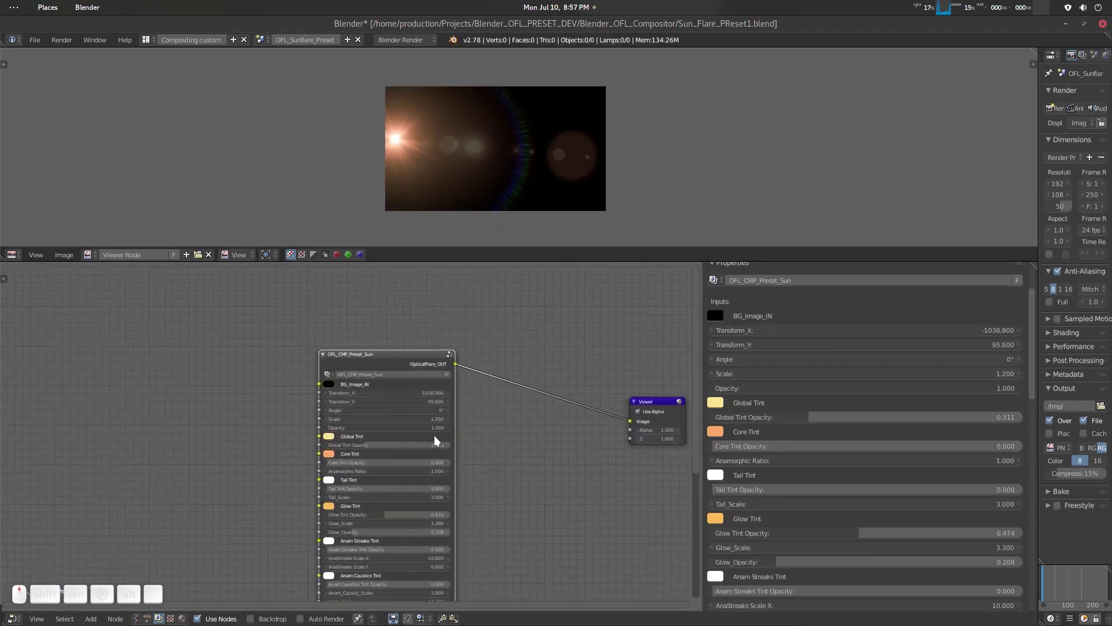
Set both Transform_X and Transform_Y of the OFL_CMP_Preset_Sun node to 0.
middle_drag(596, 368, 527, 410)
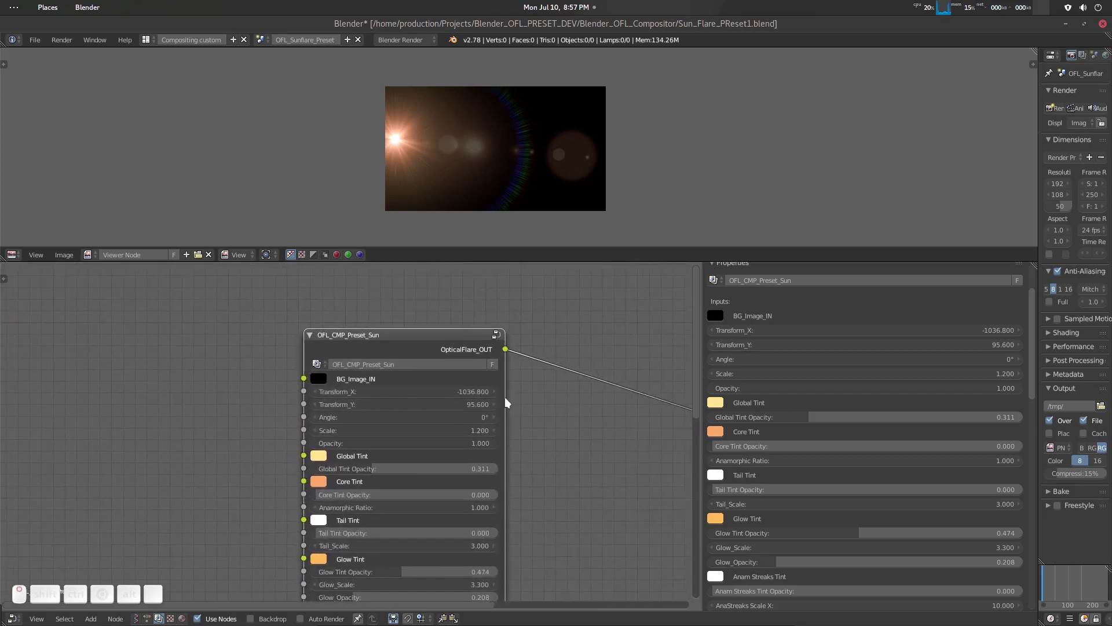
drag(498, 391, 769, 392)
click(465, 389)
text(0)
key(Return)
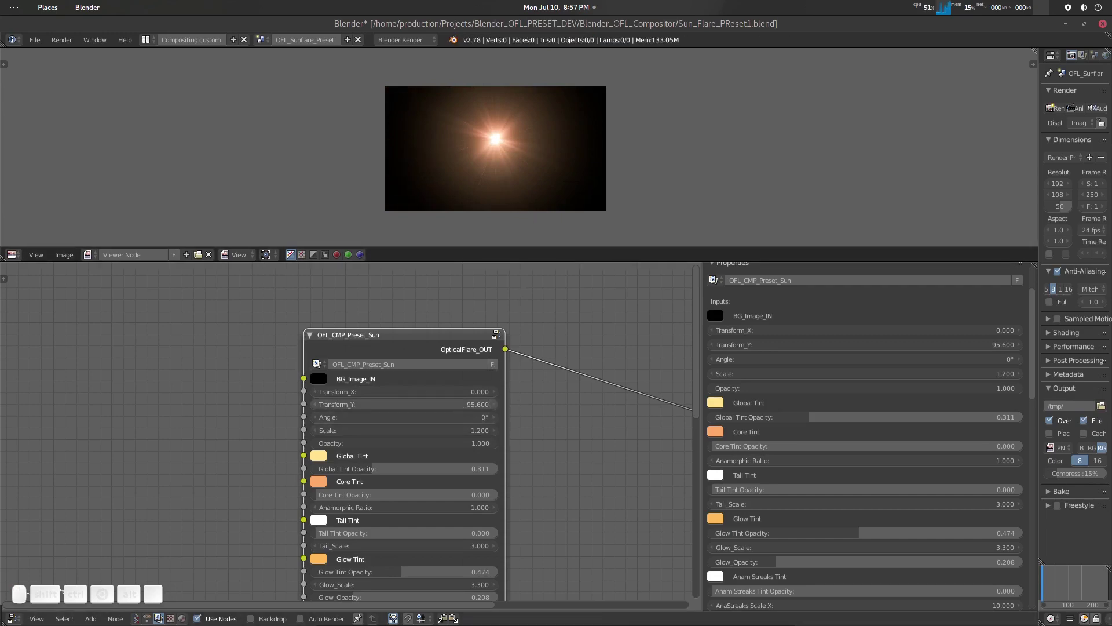
click(461, 404)
text(0)
key(Return)
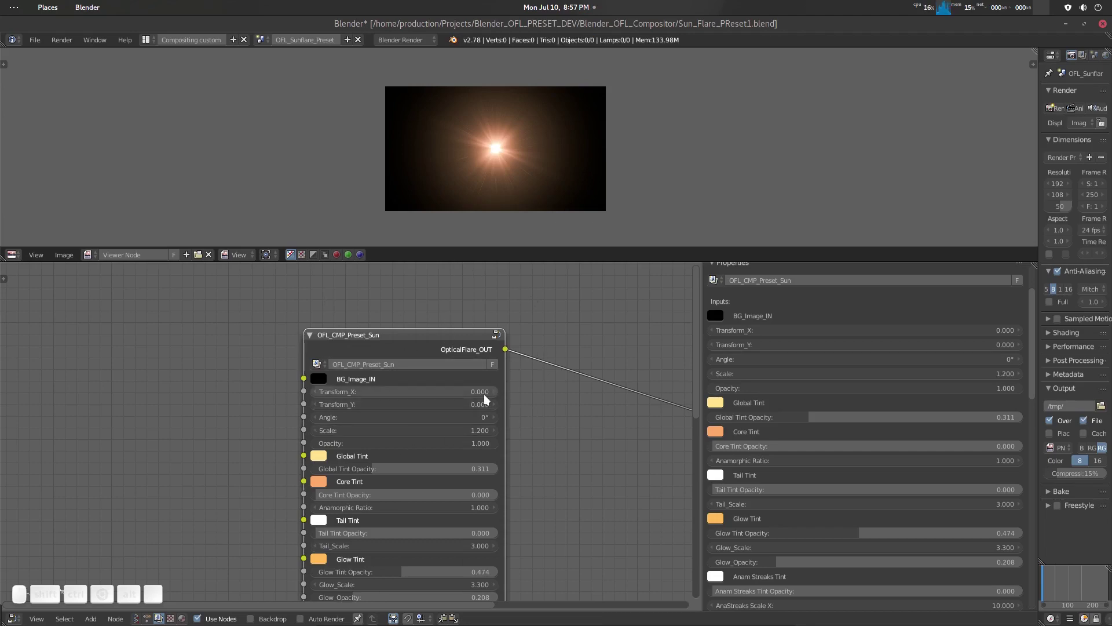
Set the OFL_CMP_Preset_Sun node's Transform_X to 874.1, Transform_Y to 296.8 and Scale to 1.9.
drag(484, 394, 895, 394)
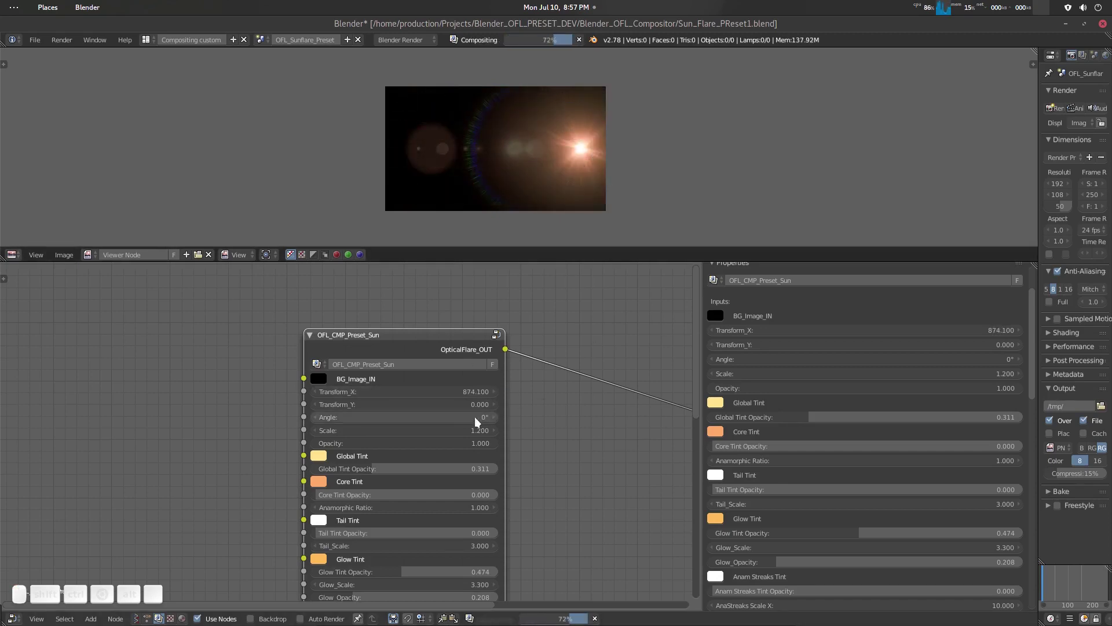
drag(470, 405, 628, 404)
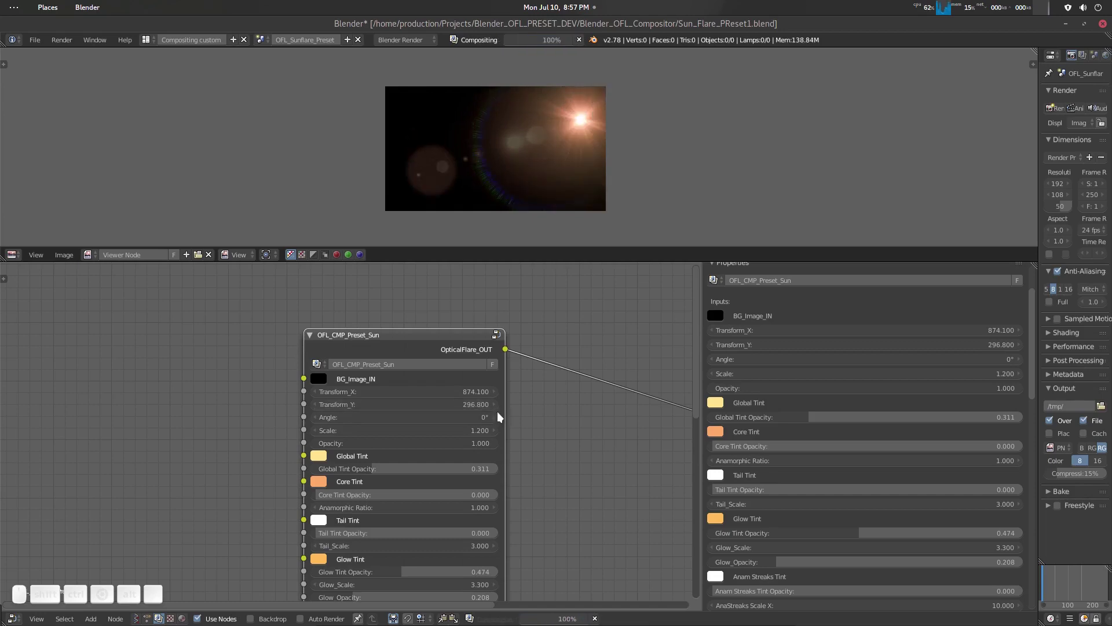
mouse_move(483, 430)
mouse_down()
mouse_move(525, 430)
mouse_move(476, 430)
mouse_move(497, 430)
mouse_up()
scroll(547, 501, down, 3)
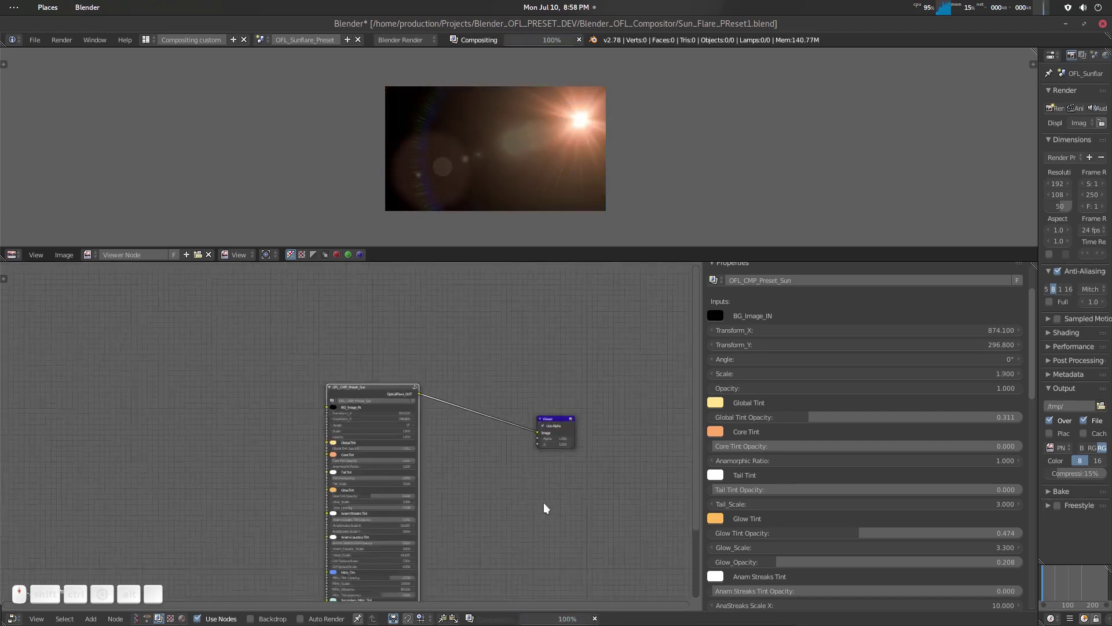
scroll(426, 441, up, 1)
scroll(426, 442, up, 3)
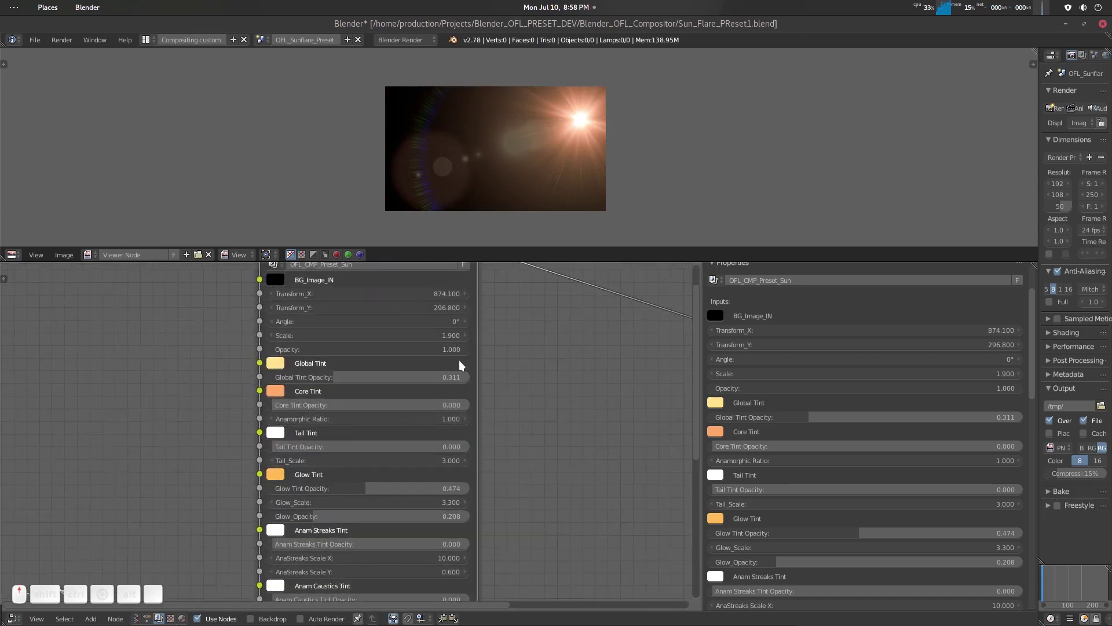
Set the Scale of the OFL_CMP_Preset_Sun node to 1.
scroll(462, 361, up, 1)
click(463, 360)
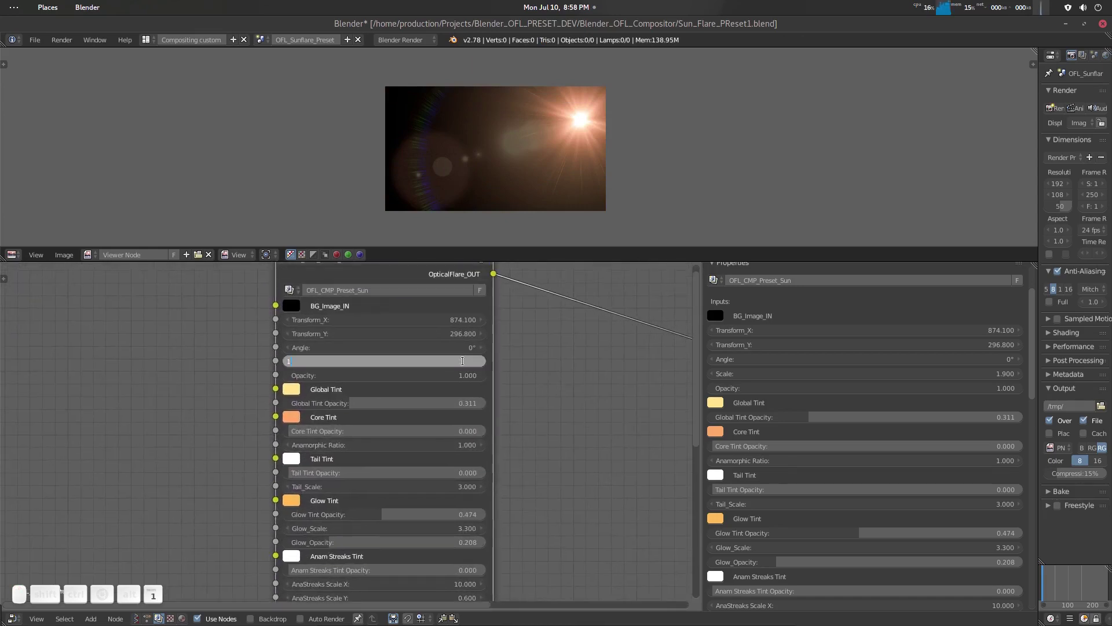
text(1)
key(Return)
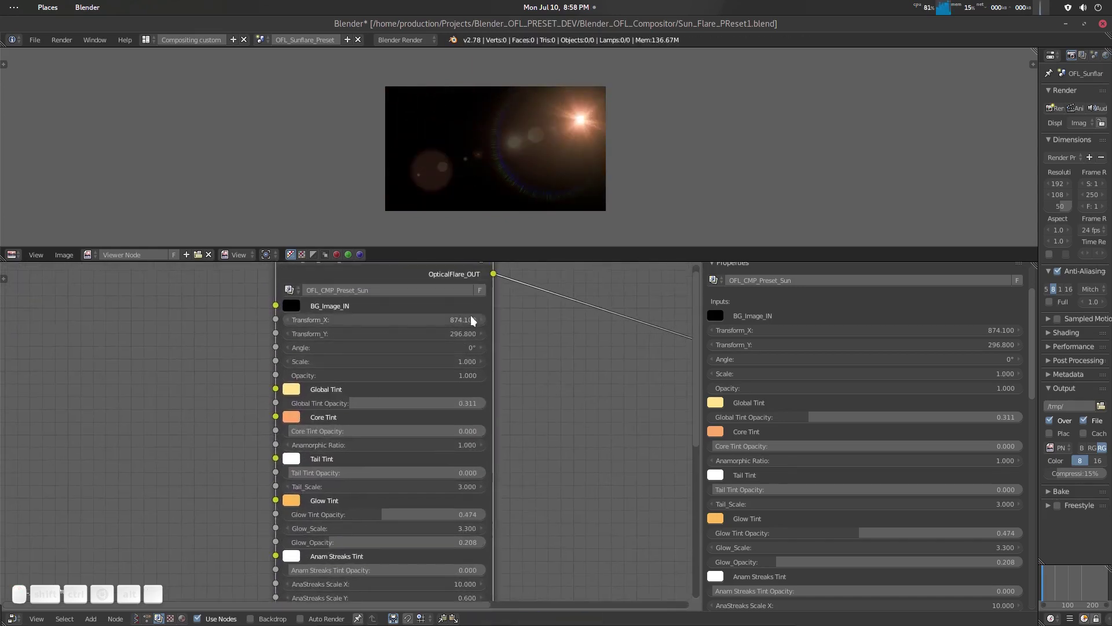
Reposition the flare by setting the preset node's Transform_X to -800 and Transform_Y to 322.7.
click(471, 317)
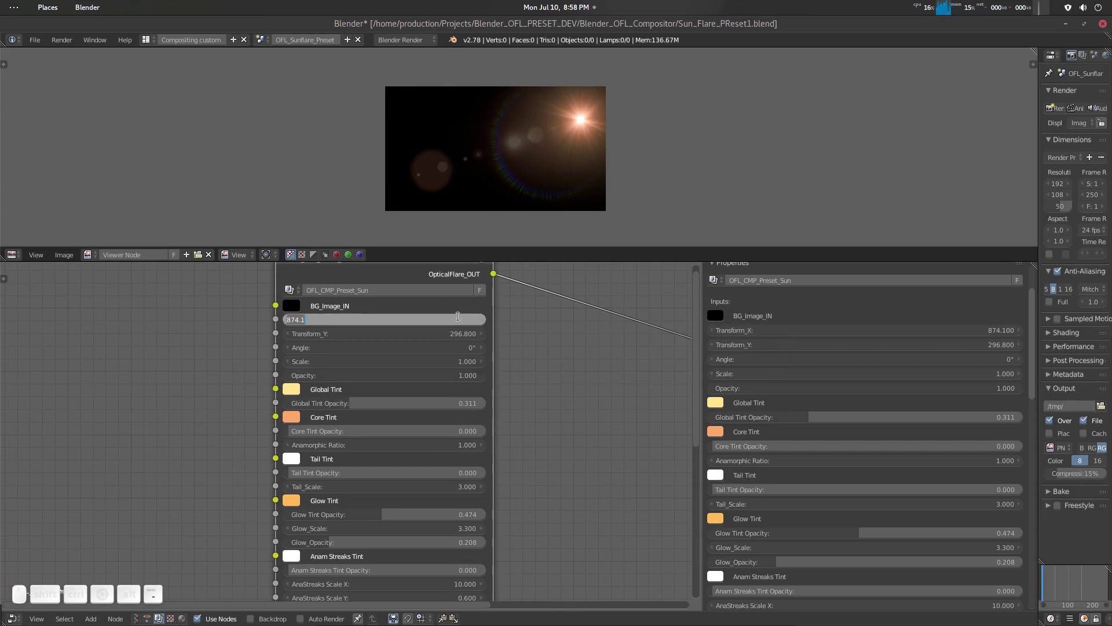
text(-800)
key(Return)
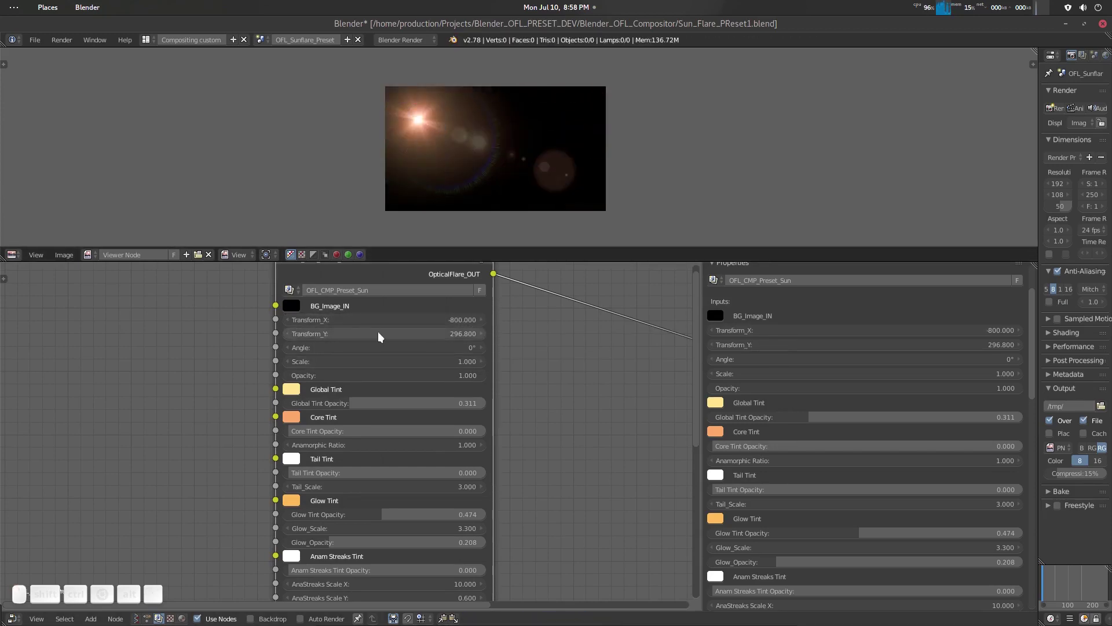
drag(377, 331, 405, 332)
Save the blend file over the existing Sun_Flare_PReset1.blend.
scroll(520, 436, down, 3)
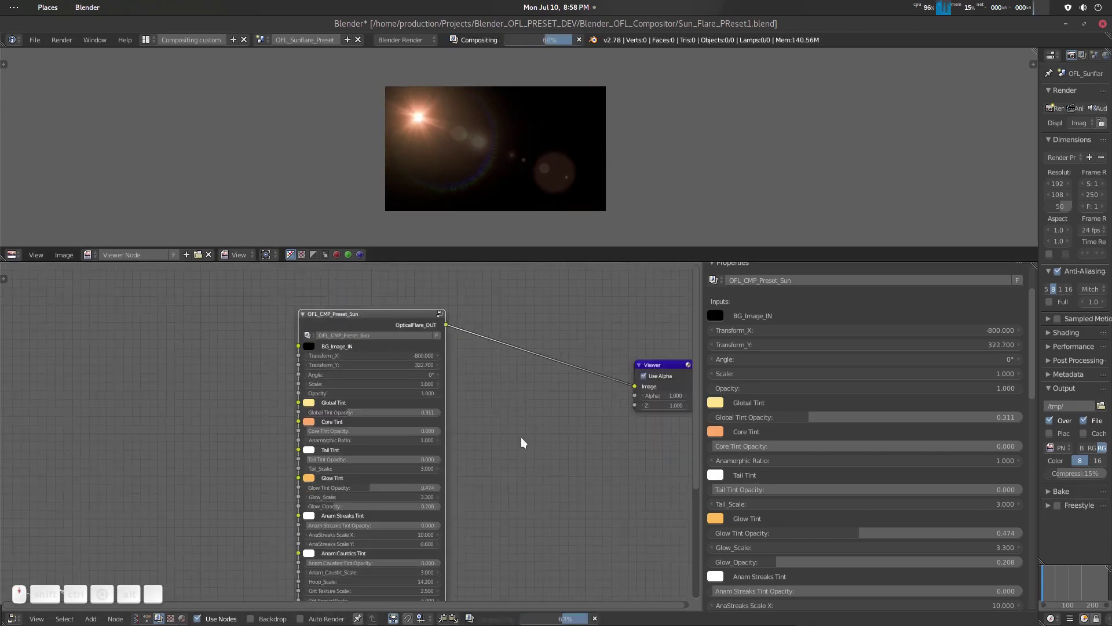
key(ctrl+s)
click(571, 446)
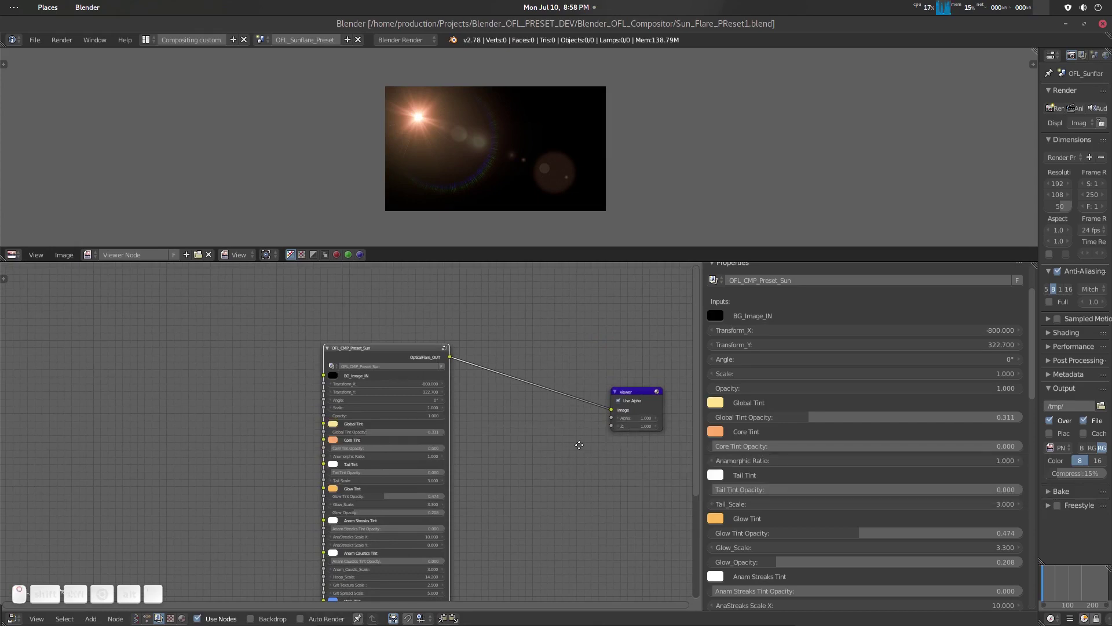
Narrow the node editor's properties region to give the nodes more room, and check the list of scenes in the file.
middle_drag(580, 445, 600, 390)
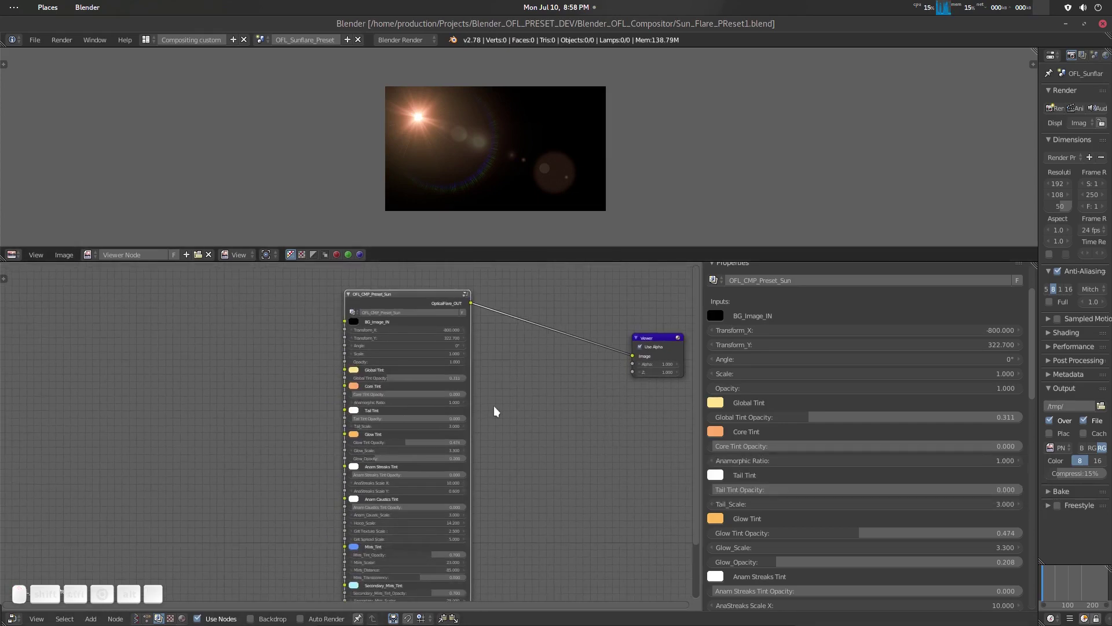
drag(699, 292, 819, 292)
middle_drag(596, 455, 547, 446)
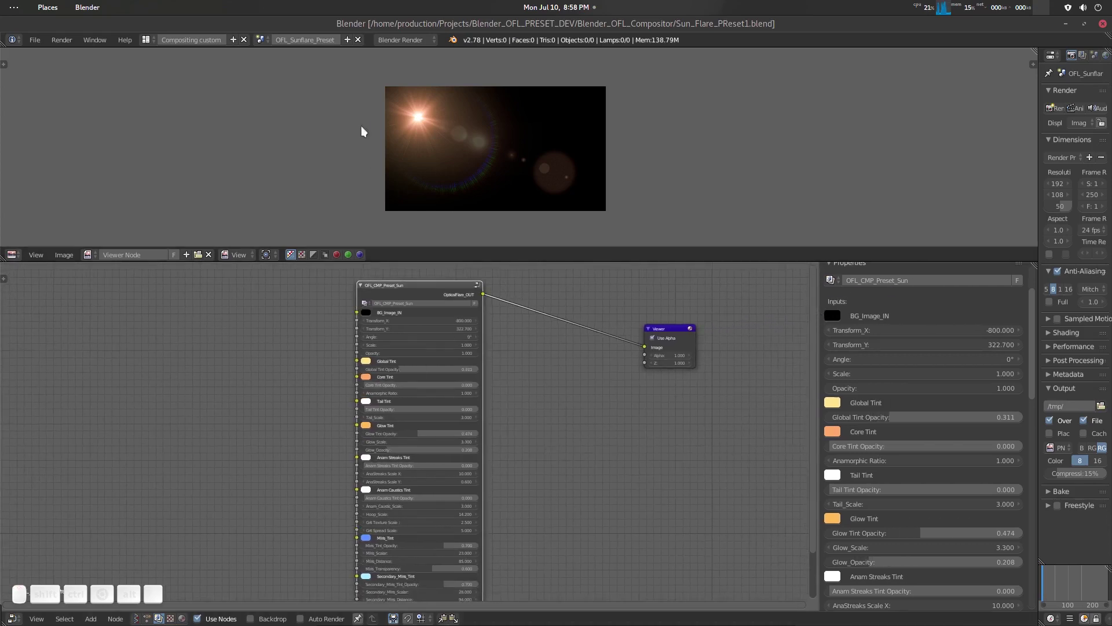
click(262, 39)
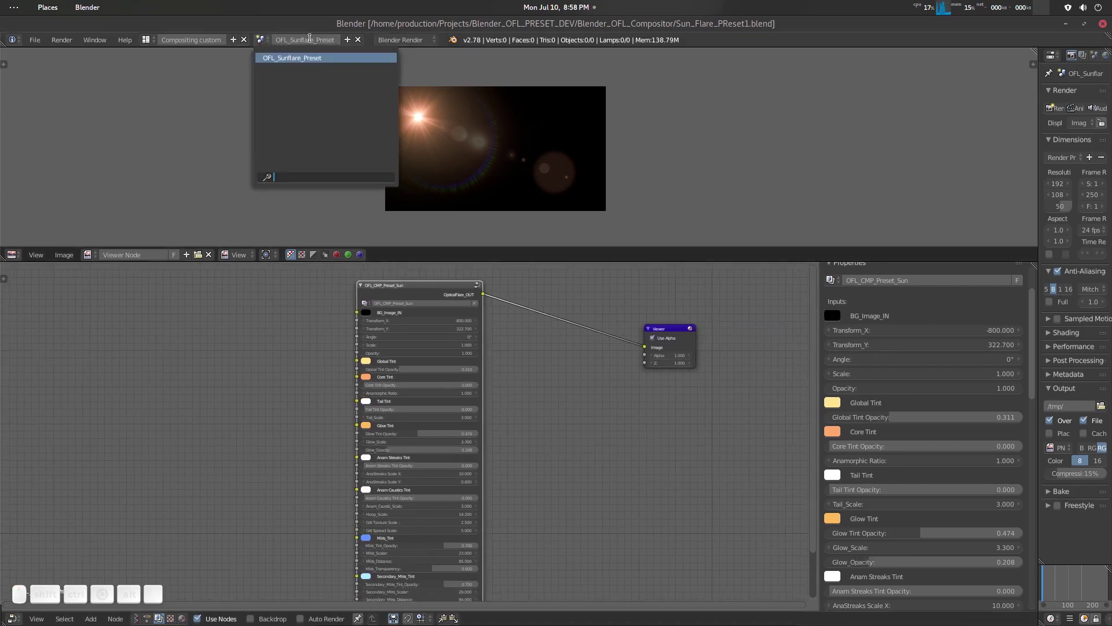
click(262, 38)
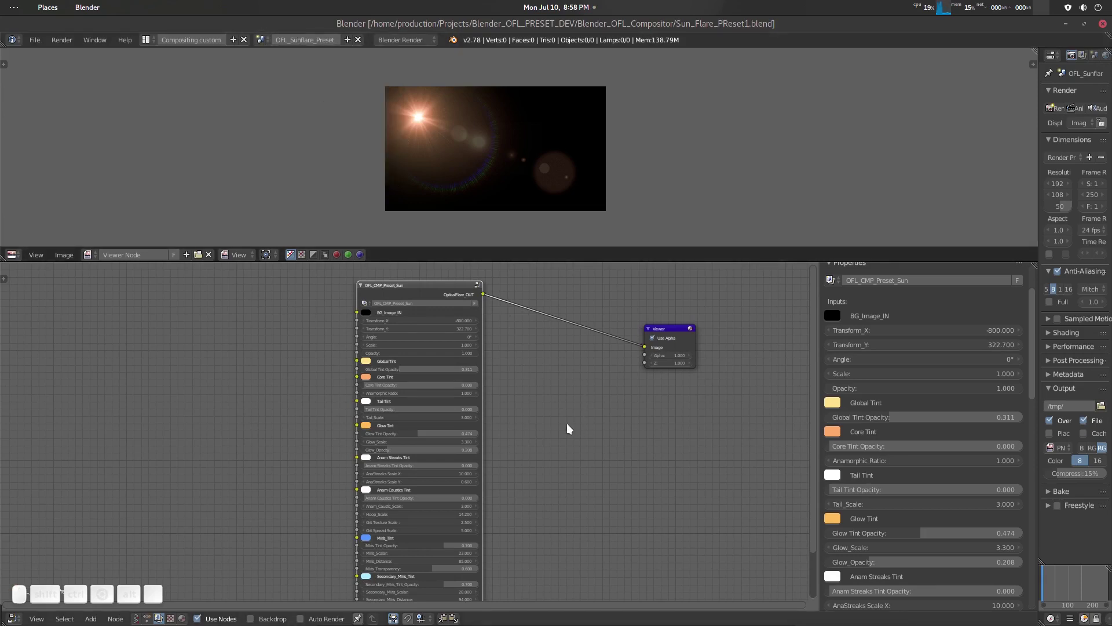
Save Sun_Flare_PReset1.blend again, overwriting the existing file.
middle_drag(567, 424, 559, 434)
key(ctrl+s)
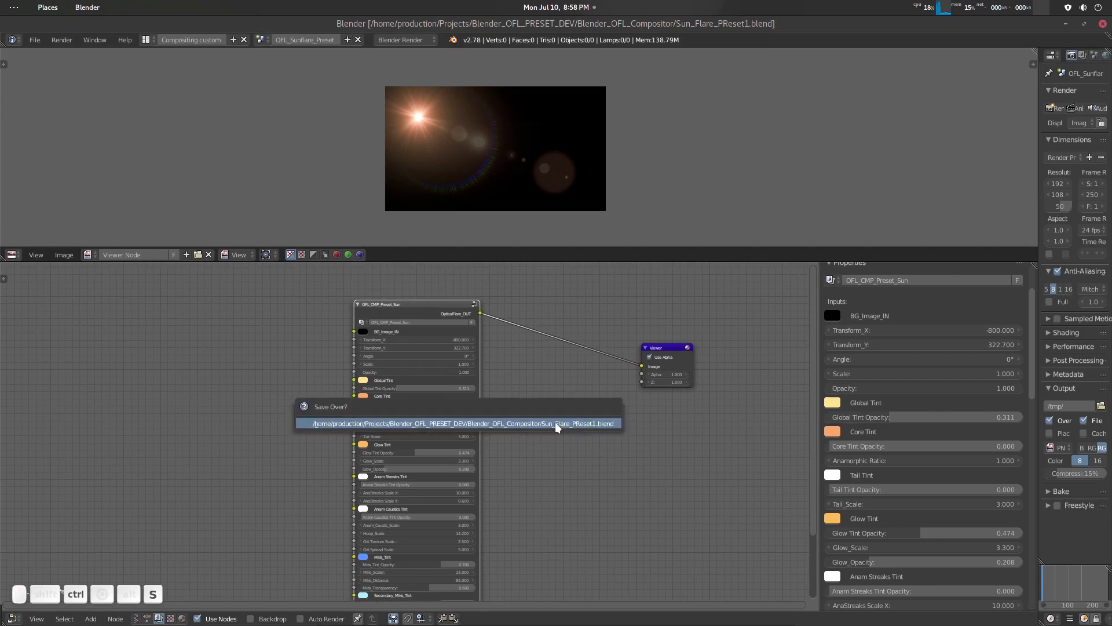
key(Return)
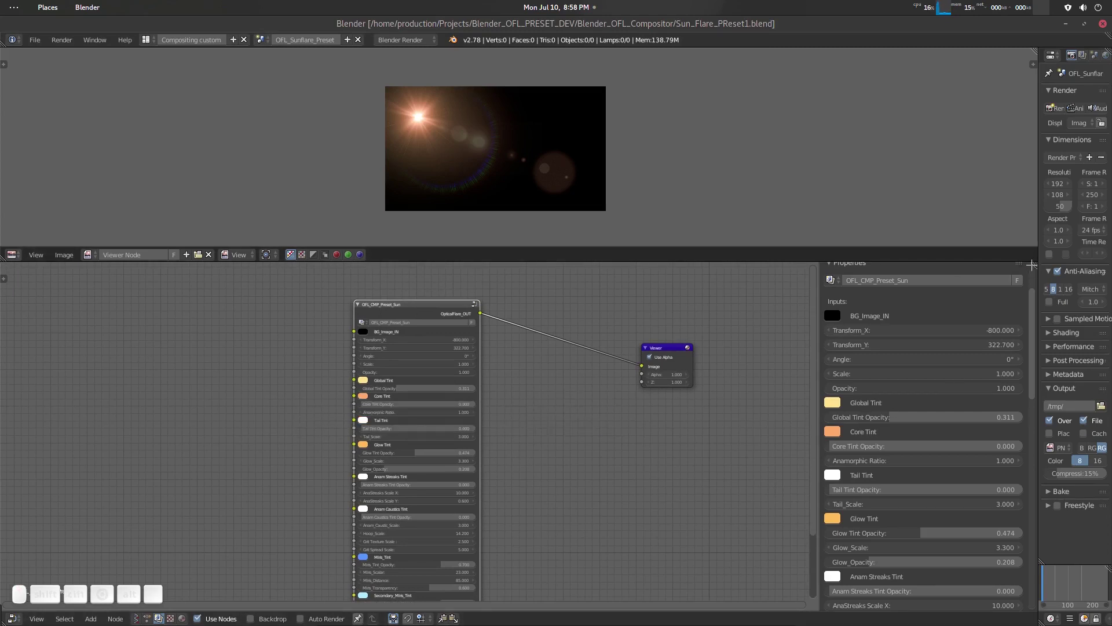
Widen the render Properties editor and change that area to an Outliner.
drag(1038, 268, 896, 110)
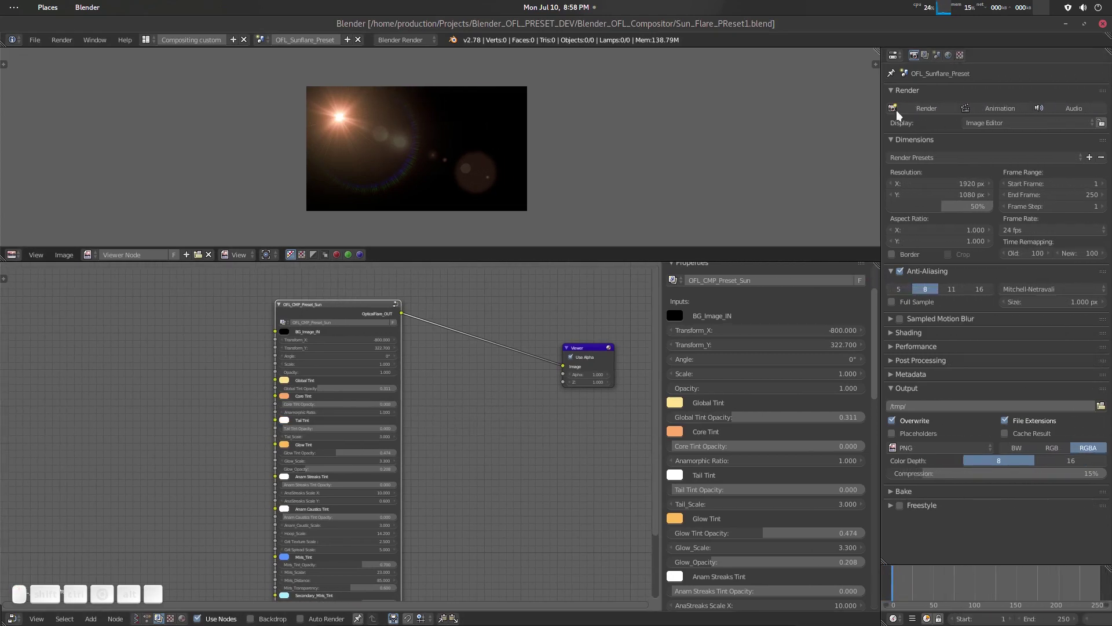
click(896, 56)
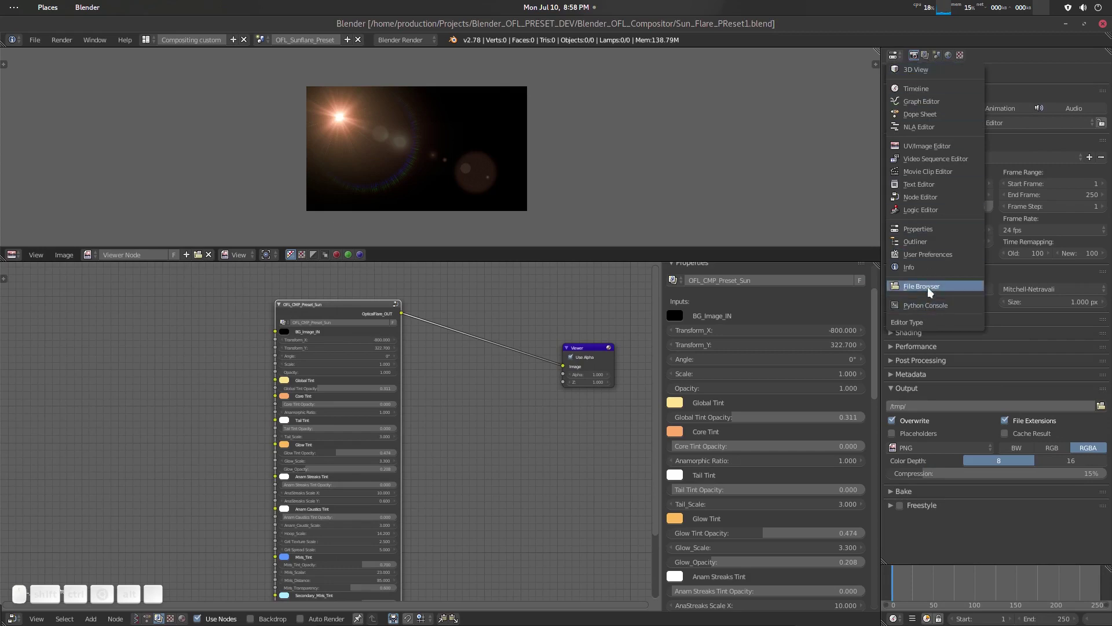
click(926, 241)
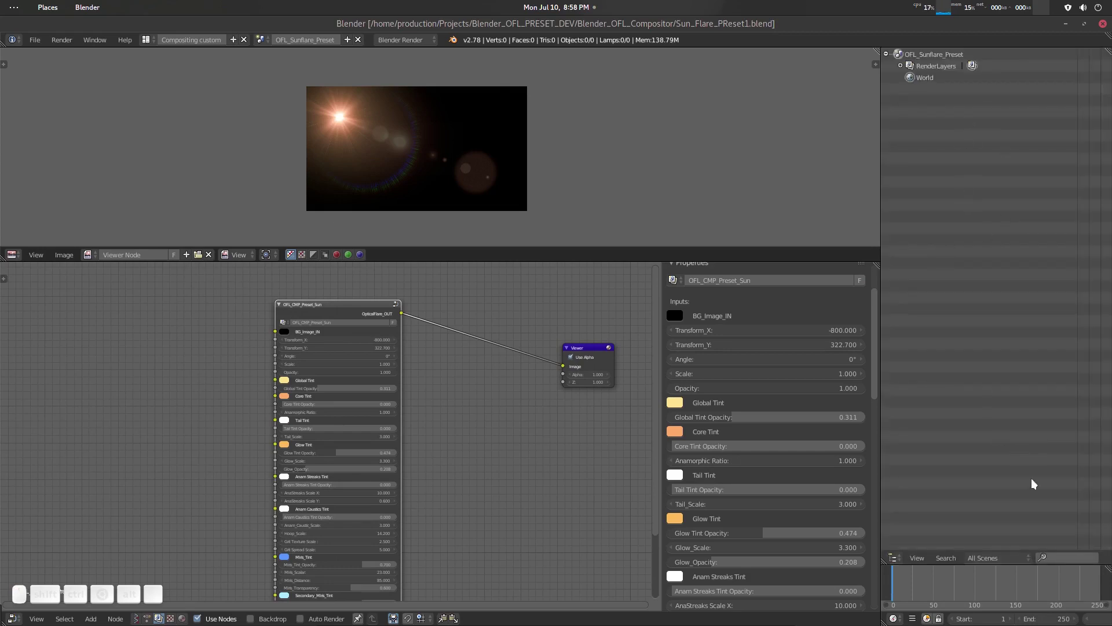
Show the orphan data in the outliner and purge all unused datablocks repeatedly until only brushes are listed.
click(1007, 557)
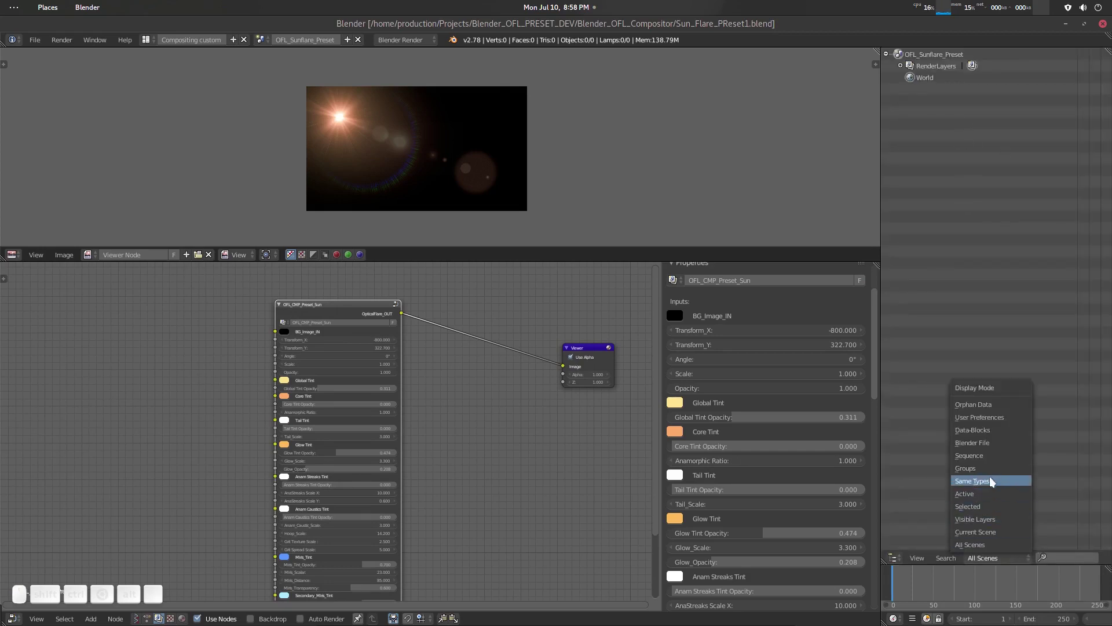
click(1000, 405)
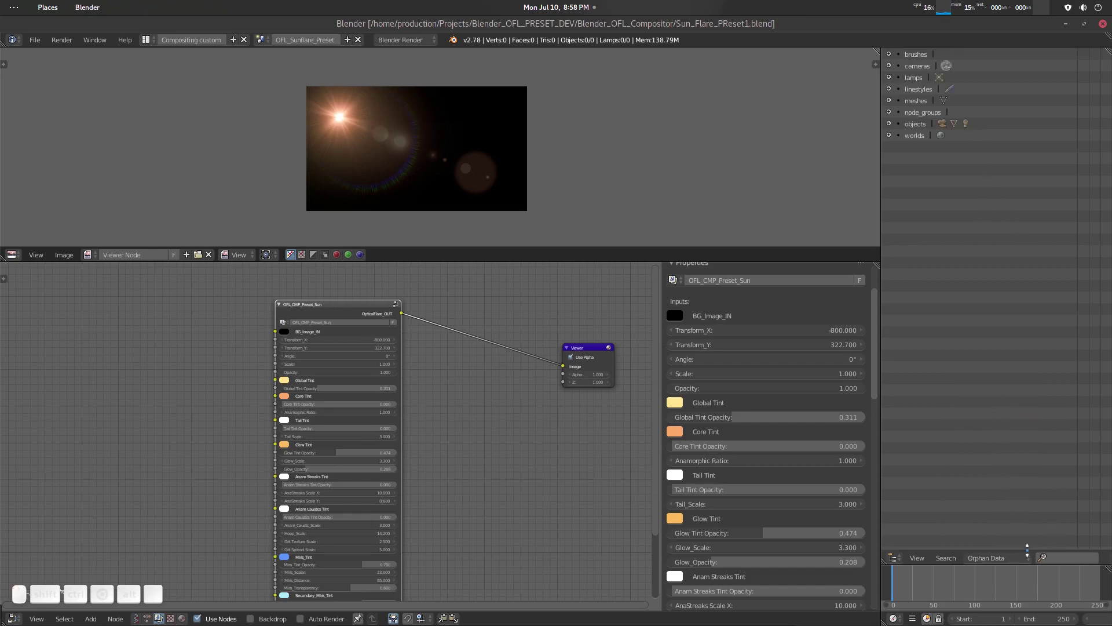
scroll(1066, 555, down, 4)
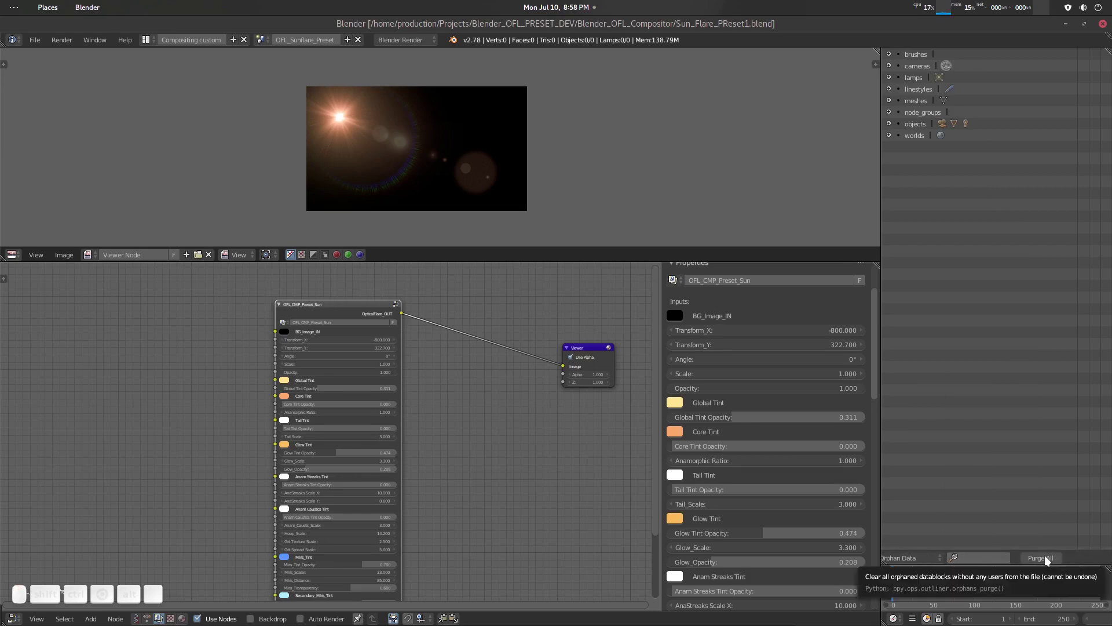
click(1045, 555)
click(1049, 557)
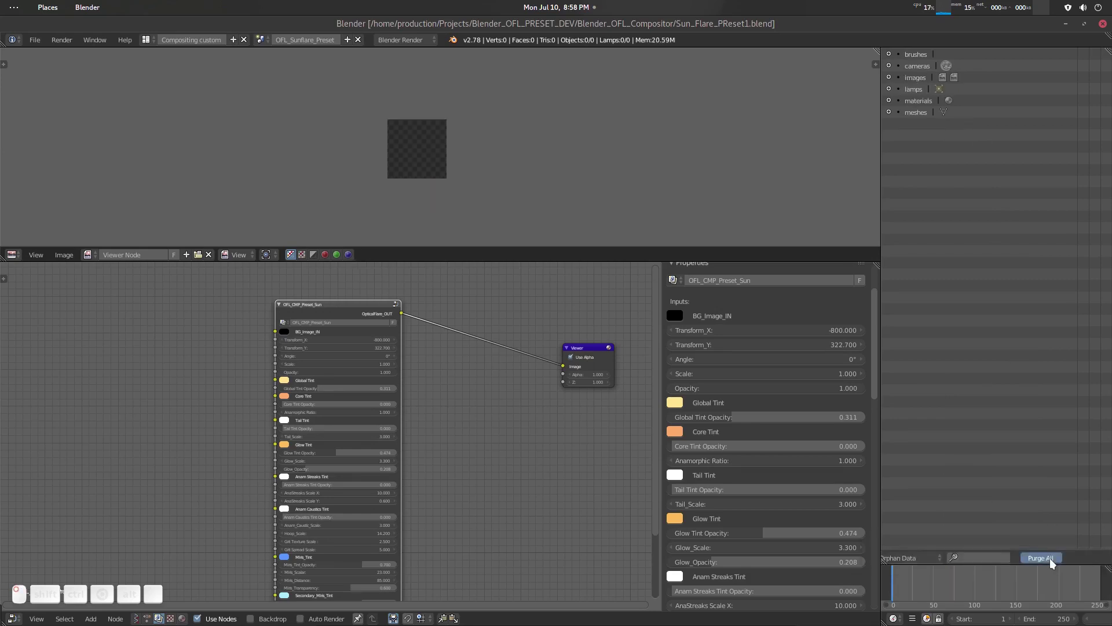
click(1050, 558)
click(1050, 558)
click(1050, 558)
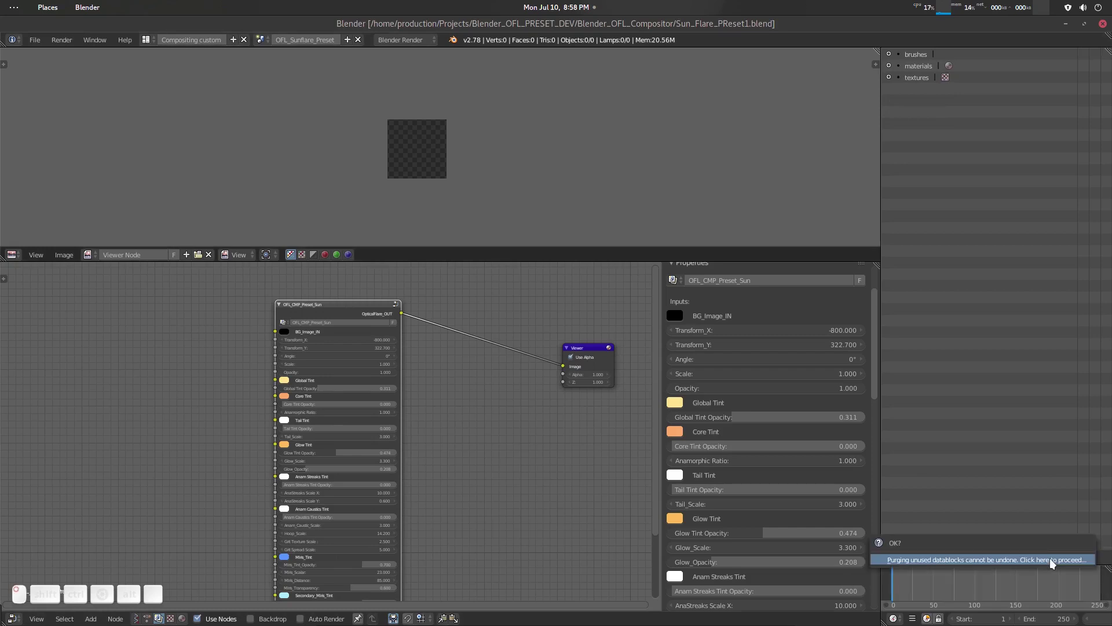
click(1050, 558)
click(1050, 558)
click(1050, 558)
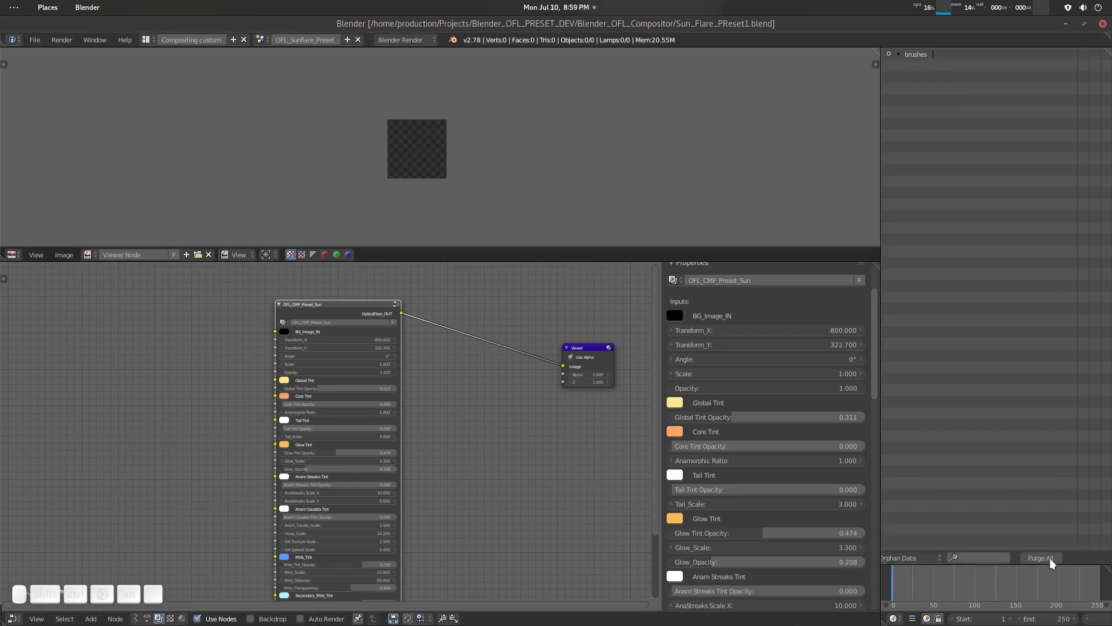
click(1050, 558)
click(1050, 558)
Reconnect the OFL_CMP_Preset_Sun node to the viewer to refresh the flare preview.
middle_drag(369, 294, 318, 330)
ctrl+shift+click(307, 342)
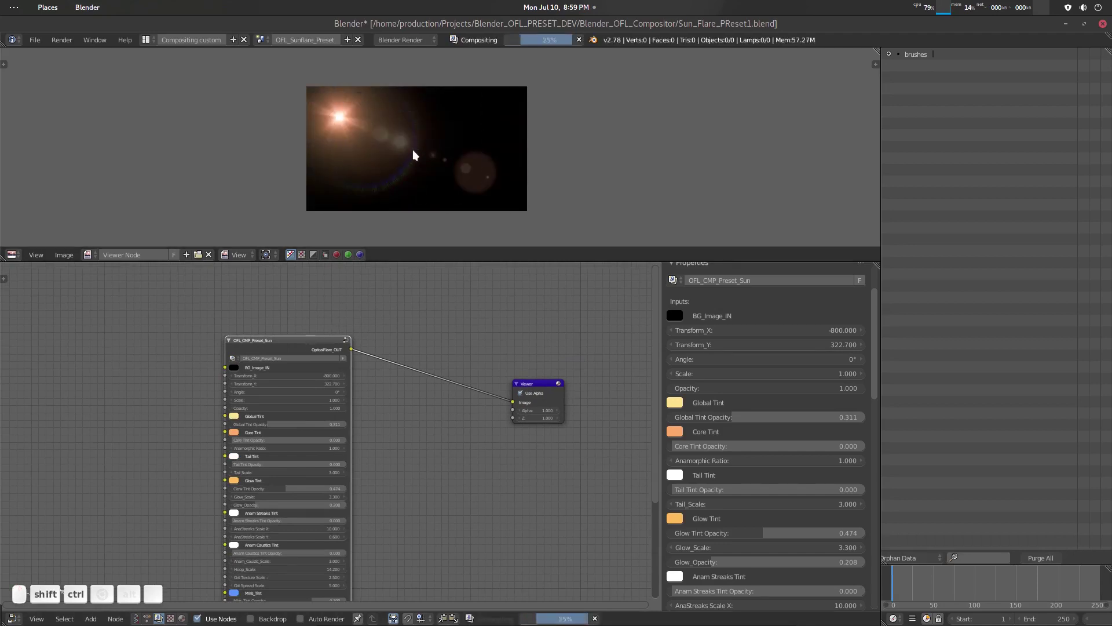
scroll(372, 387, up, 2)
middle_drag(372, 387, 394, 408)
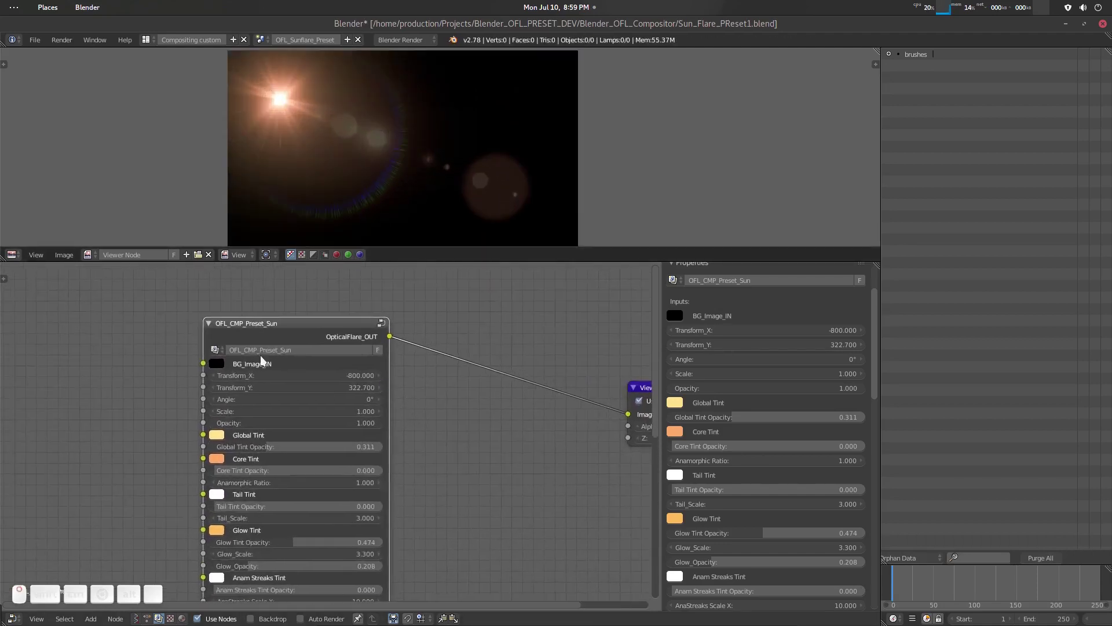
Look through the node groups available to the OFL_CMP_Preset_Sun node.
click(218, 349)
scroll(255, 394, down, 11)
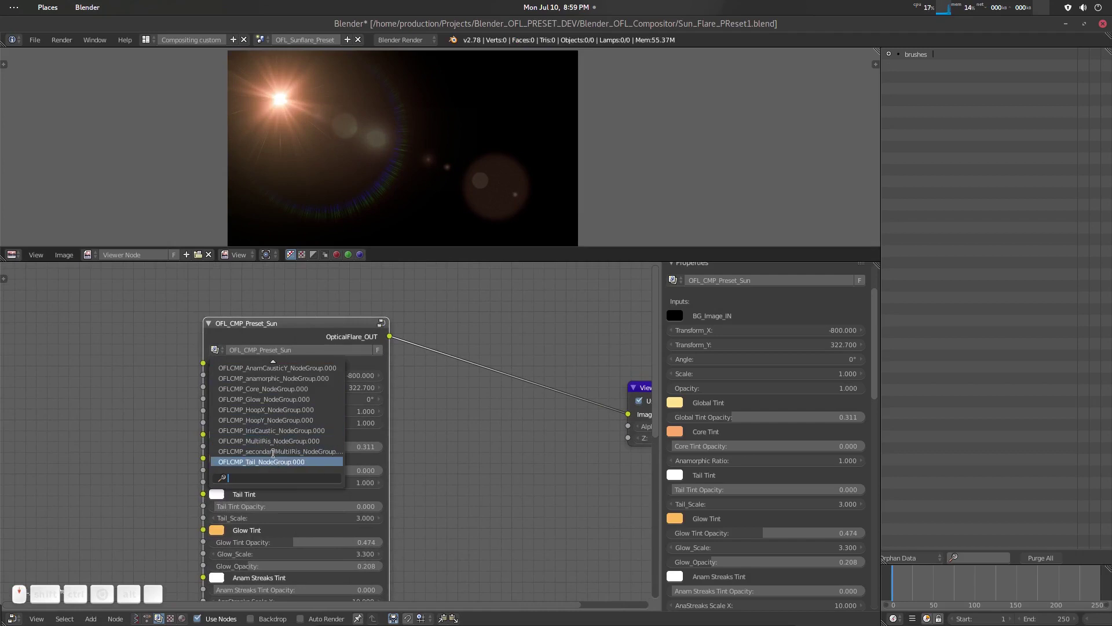
scroll(266, 413, up, 9)
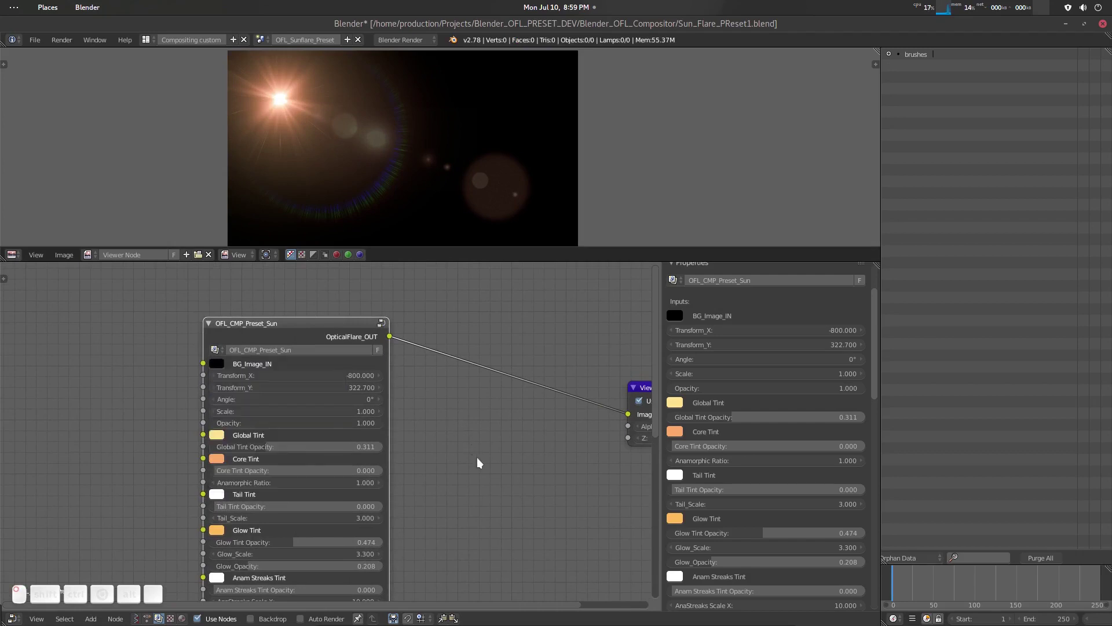
Save the sun flare preset over the existing Sun_Flare_PReset1.blend file.
scroll(412, 436, down, 2)
scroll(512, 129, down, 2)
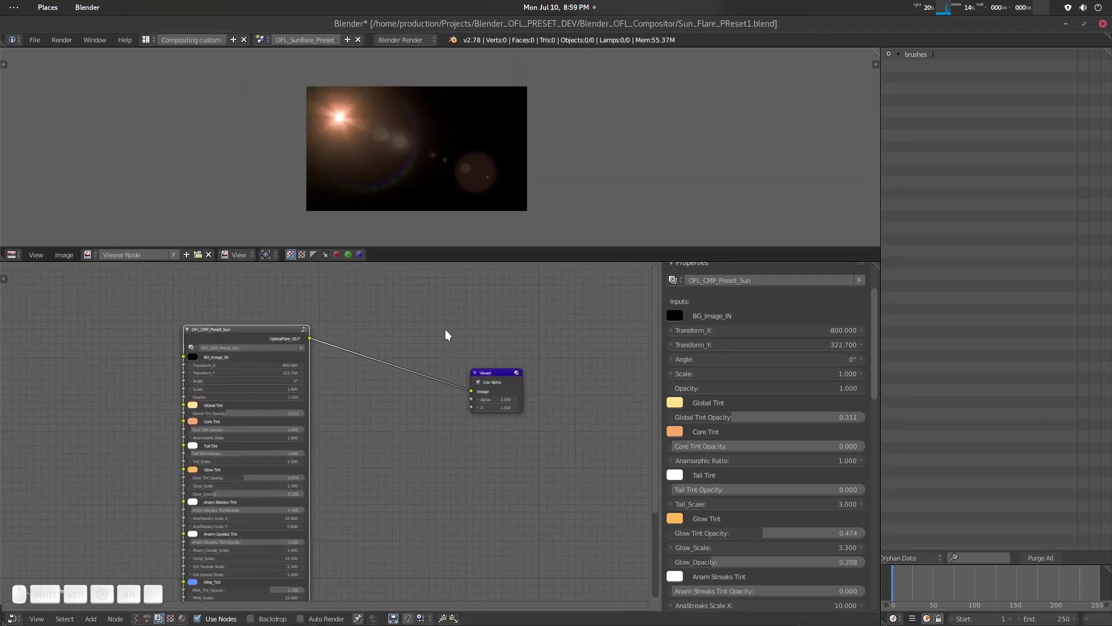
scroll(420, 428, down, 2)
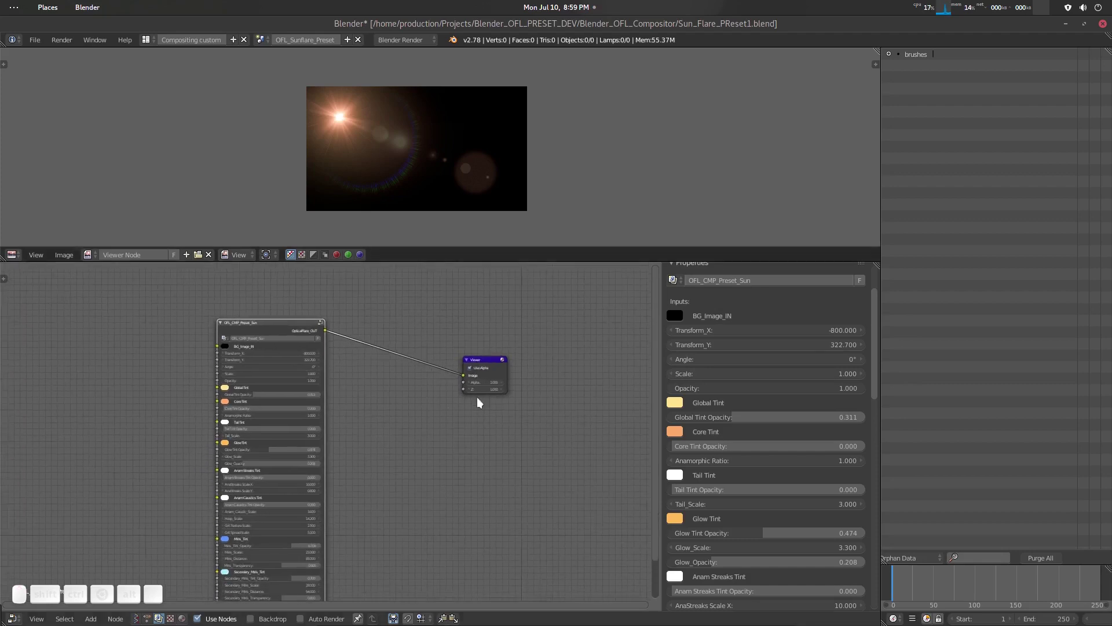
key(ctrl+s)
key(Return)
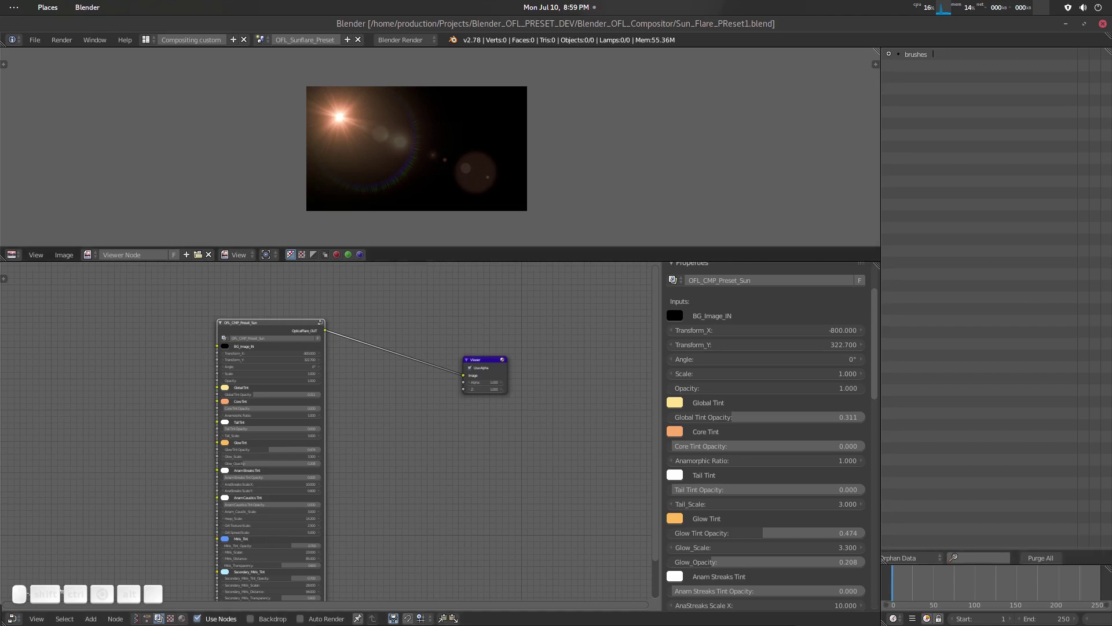
Switch to the OFL_PRESET_BASIC_master.blend window and connect the OFL_CMP_Preset_Basic node to the viewer.
click(1111, 232)
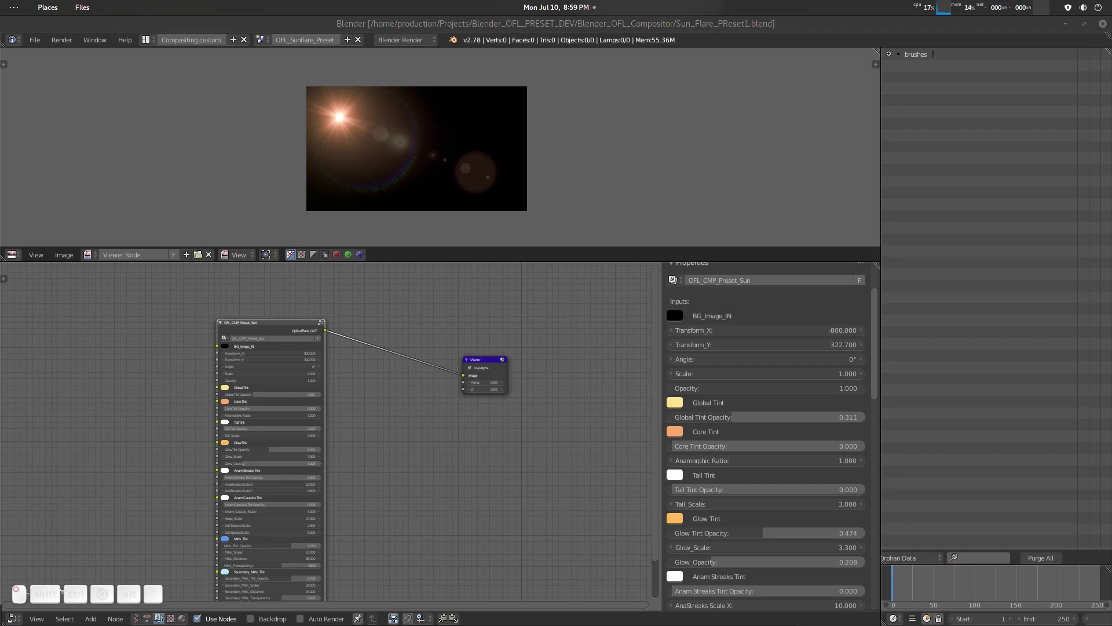
click(505, 291)
shift+click(373, 397)
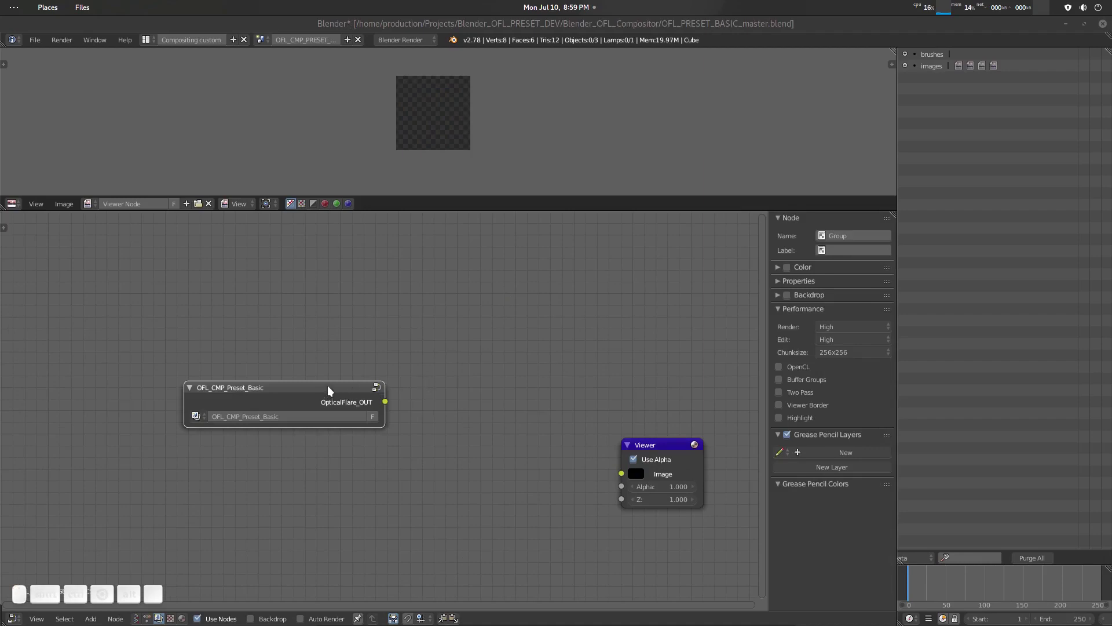
ctrl+shift+drag(328, 384, 311, 403)
click(530, 293)
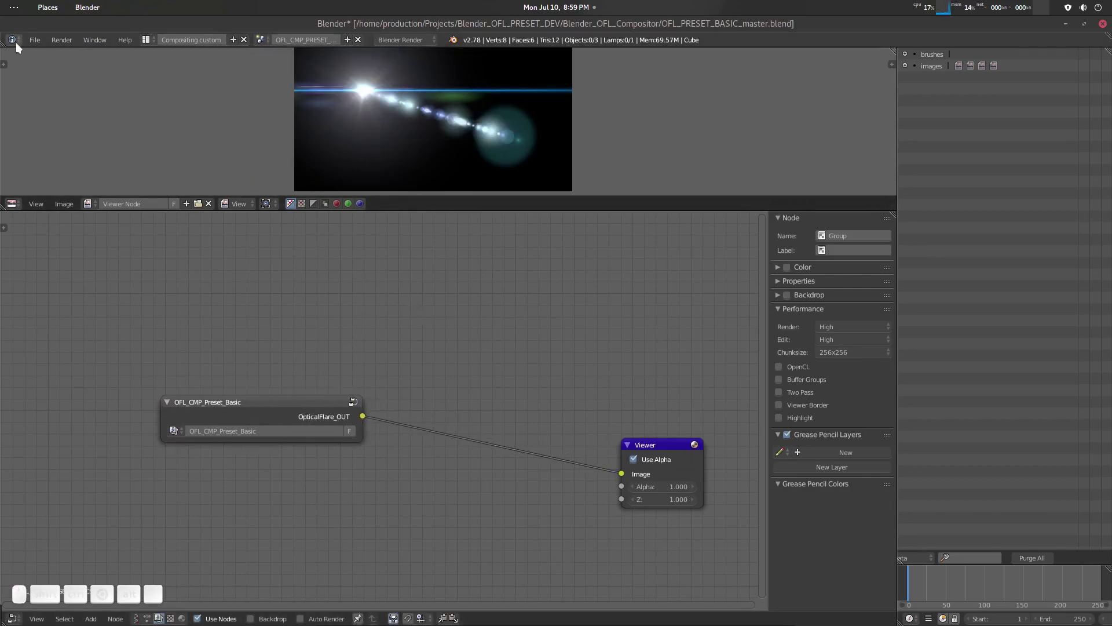
Append the OFL_Sunflare_Preset scene from Sun_Flare_PReset1.blend.
click(35, 39)
click(73, 219)
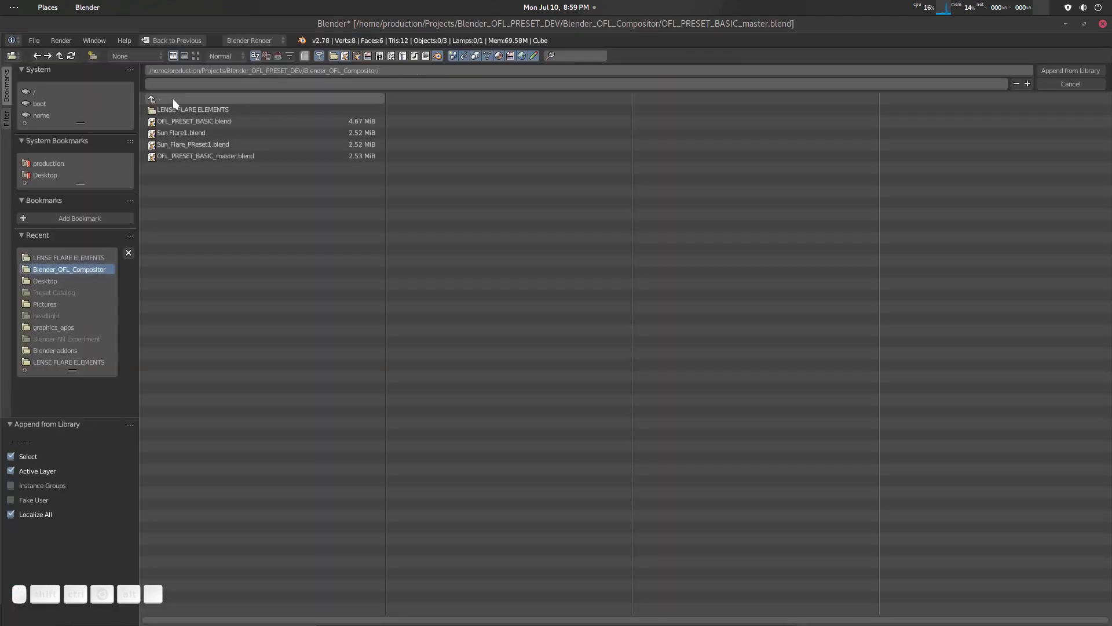
double_click(214, 144)
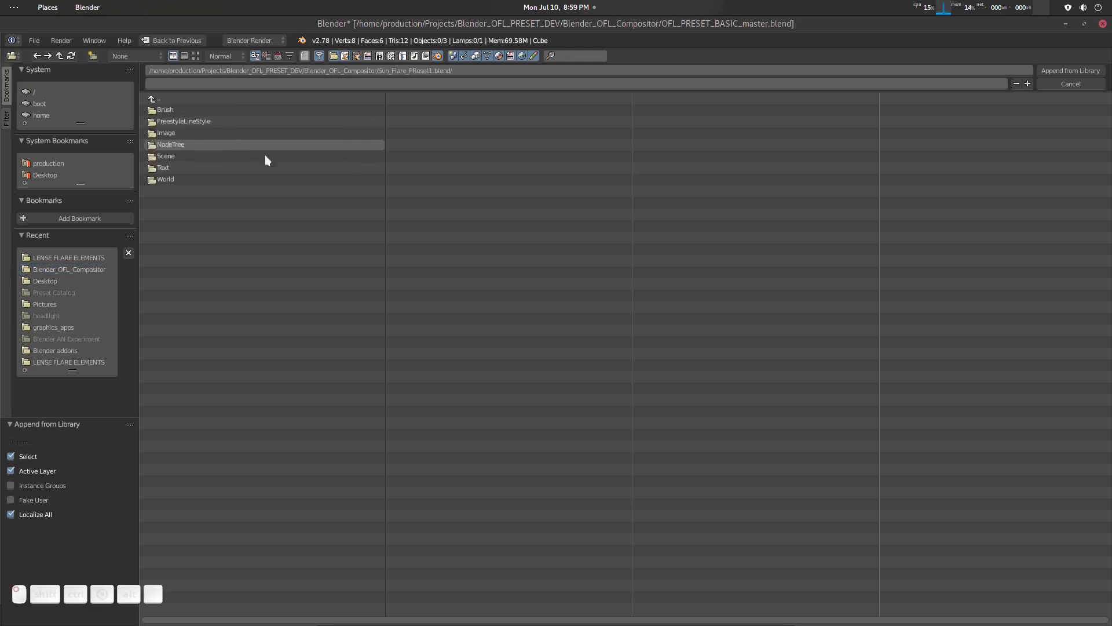
click(182, 156)
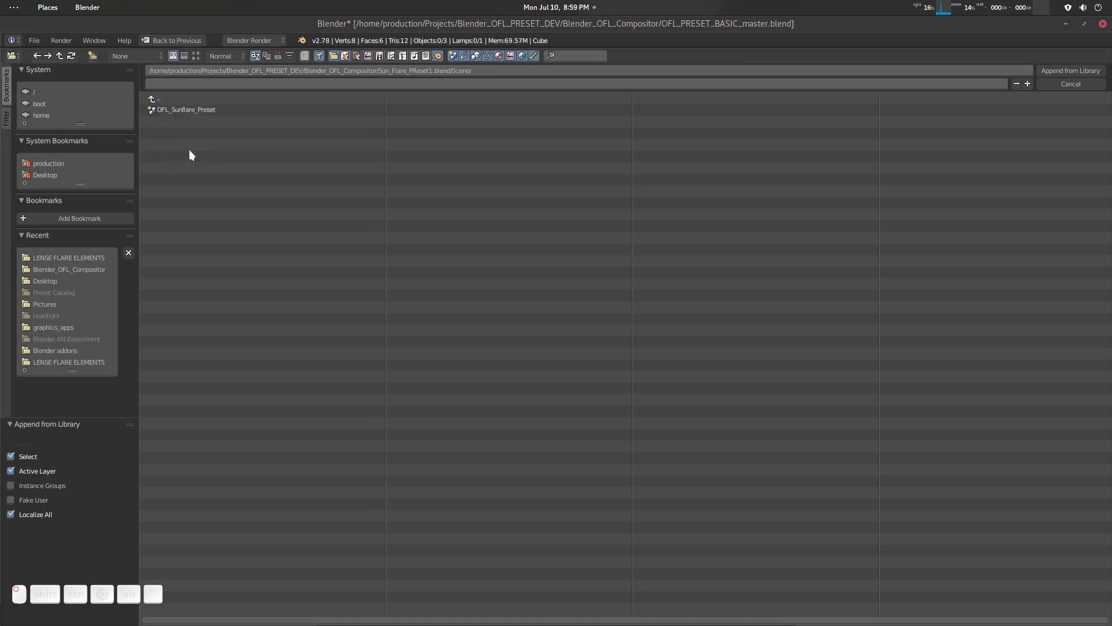
double_click(183, 110)
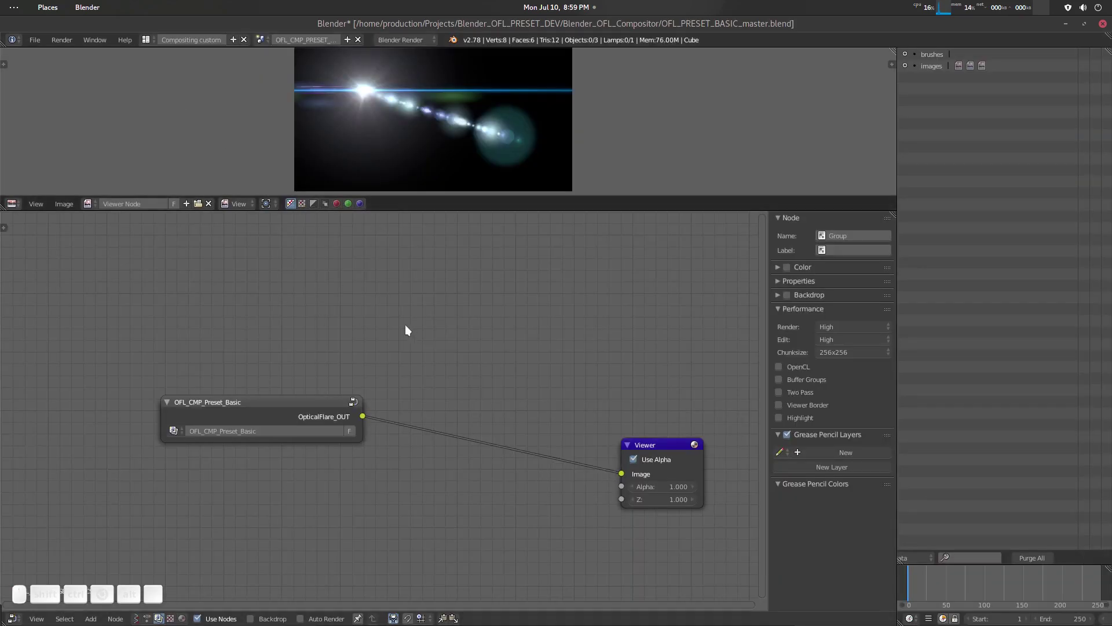
Switch to the OFL_Sunflare_Preset scene and display Viewer Node.001 in the image editor.
middle_drag(405, 326, 402, 333)
click(265, 36)
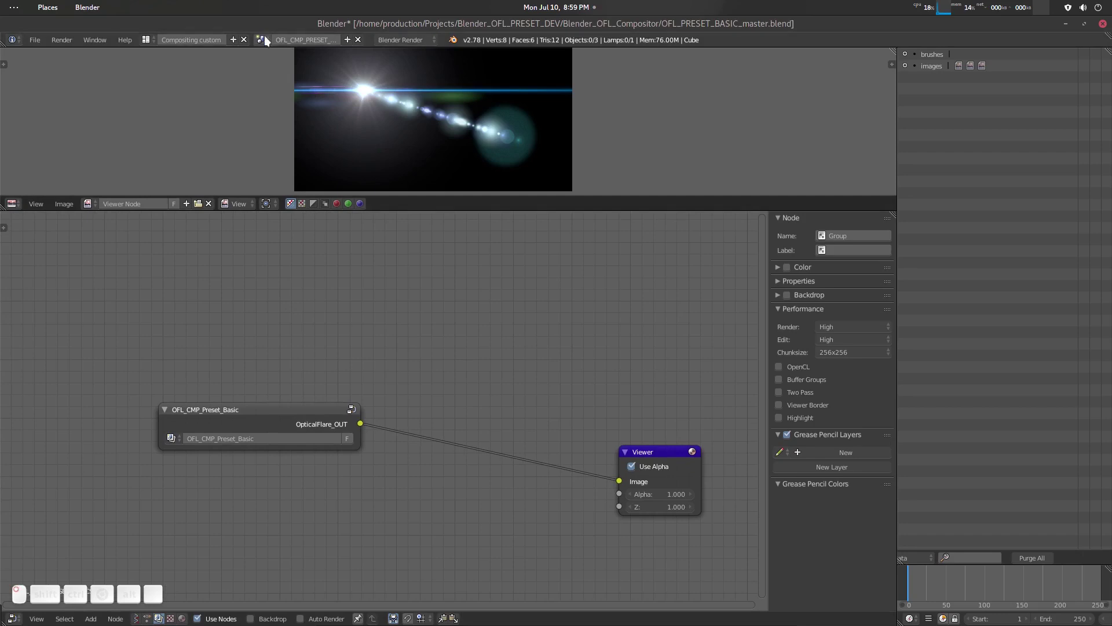
click(287, 69)
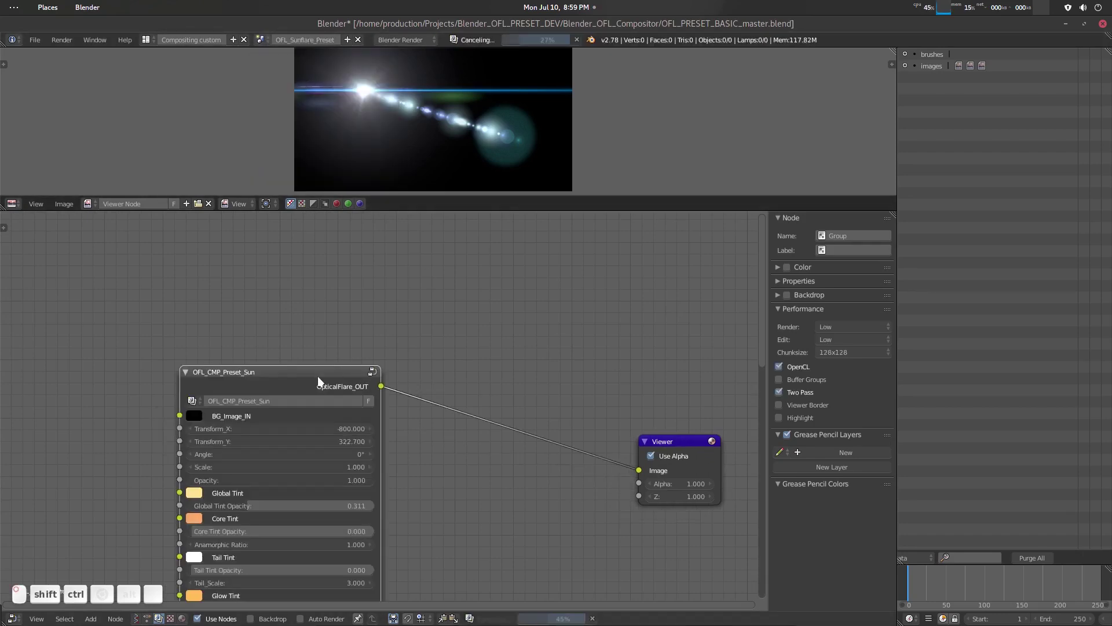
drag(318, 378, 328, 328)
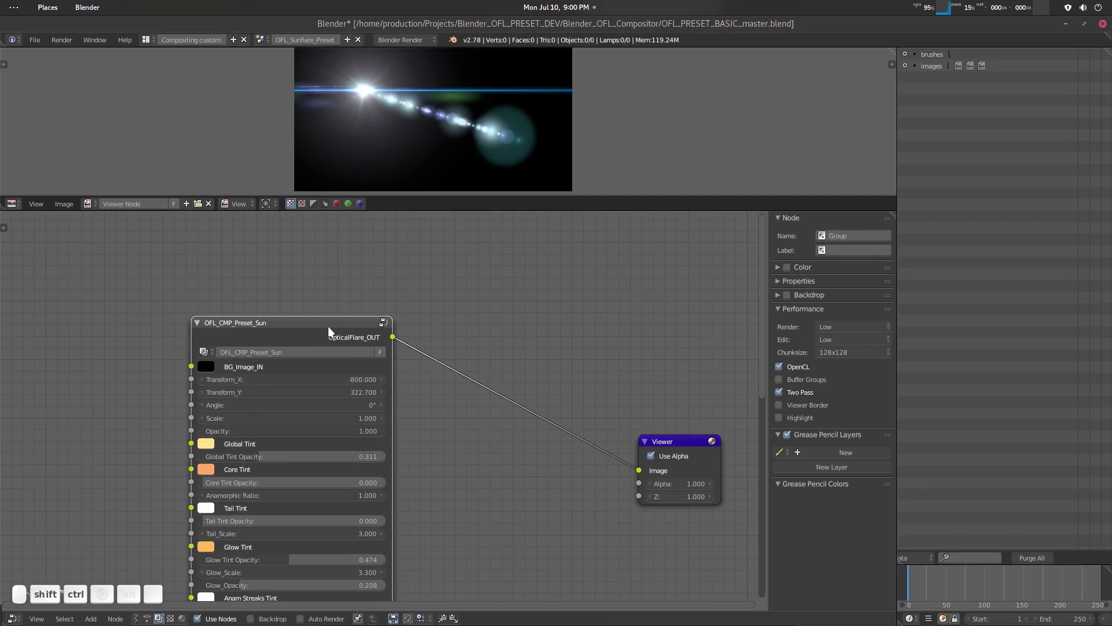
click(92, 201)
click(166, 320)
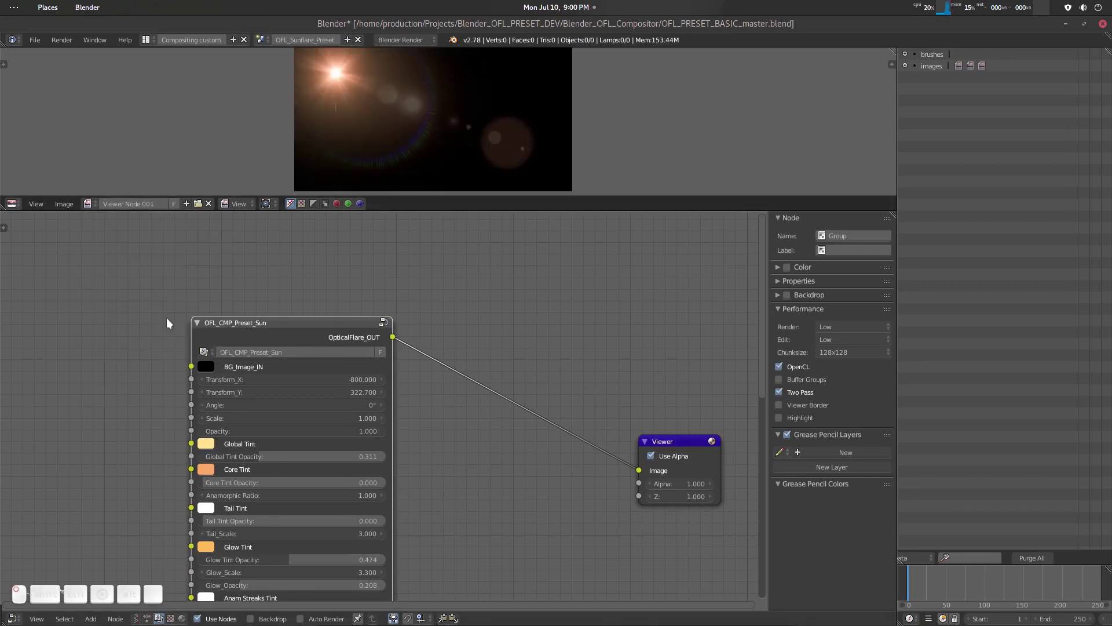
Copy the OFL_CMP_Preset_Sun group node and return to the basic preset scene.
drag(687, 451, 691, 431)
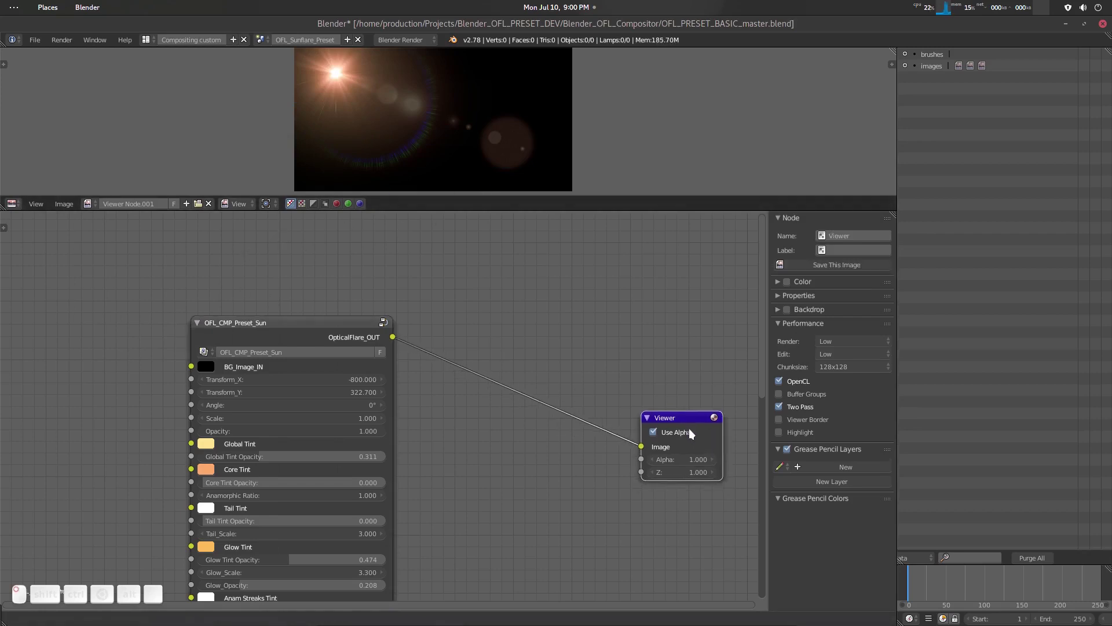
click(308, 325)
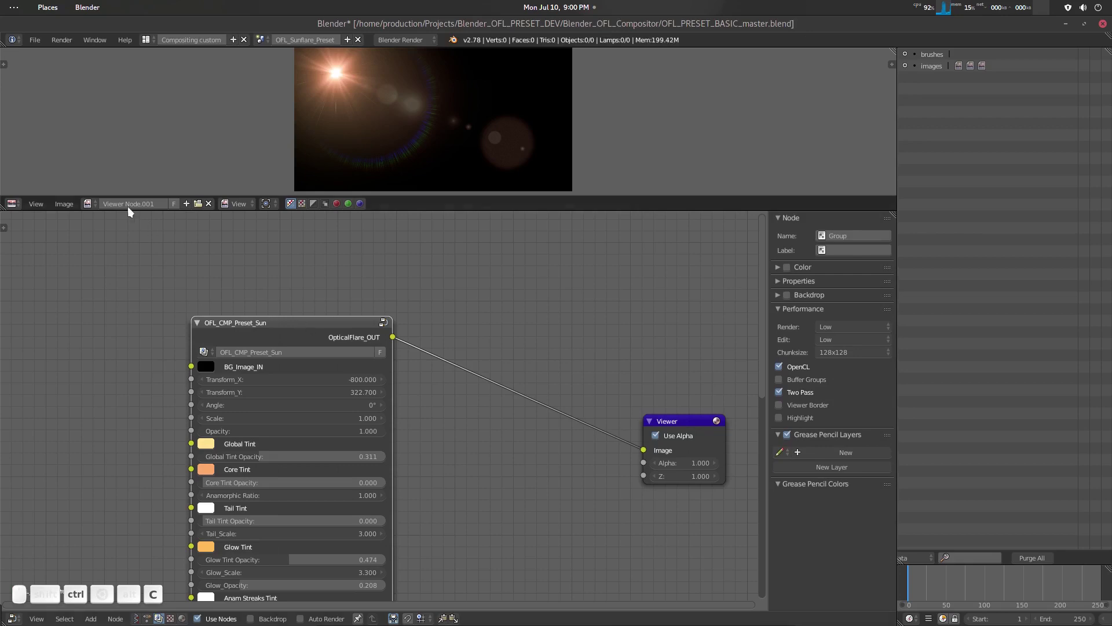
click(262, 40)
click(289, 57)
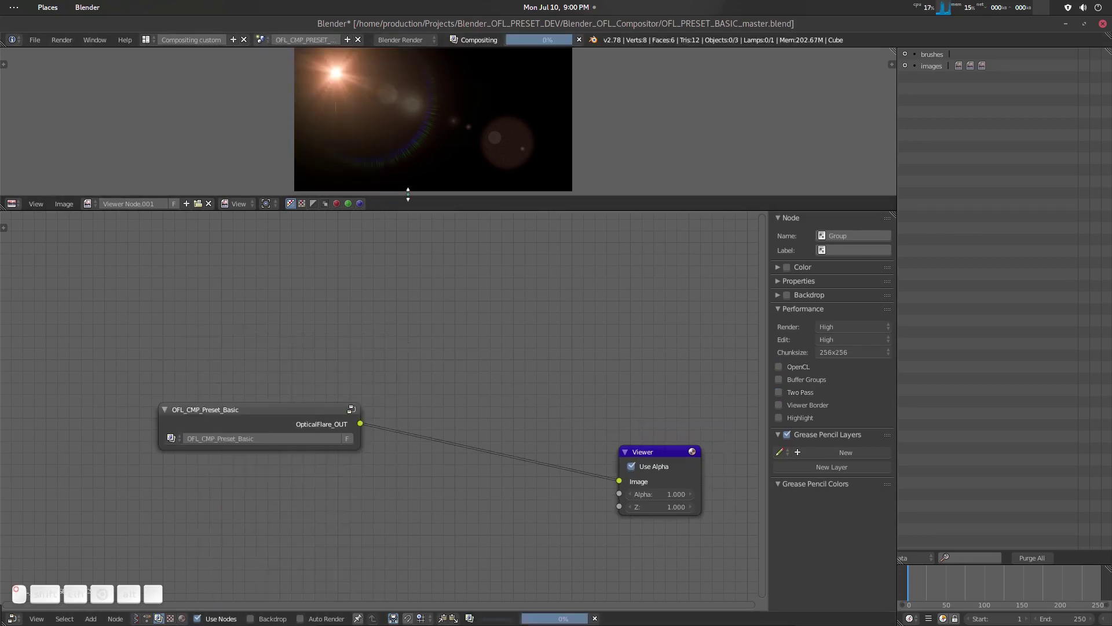
Disconnect the OFL_CMP_Preset_Basic node from the viewer and display the Viewer Node image in the image editor.
ctrl+right_drag(471, 371, 402, 510)
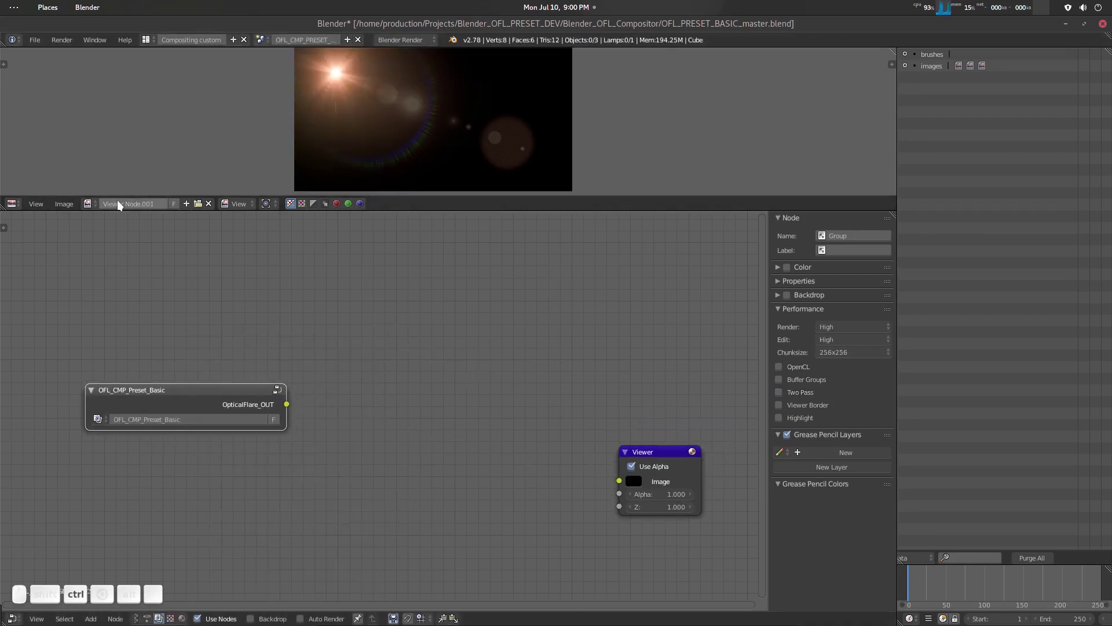
click(87, 204)
click(119, 310)
Paste the OFL_CMP_Preset_Sun node between the basic preset and Viewer nodes and connect it to the viewer.
middle_drag(423, 382, 429, 360)
drag(657, 439, 712, 437)
middle_drag(383, 414, 398, 389)
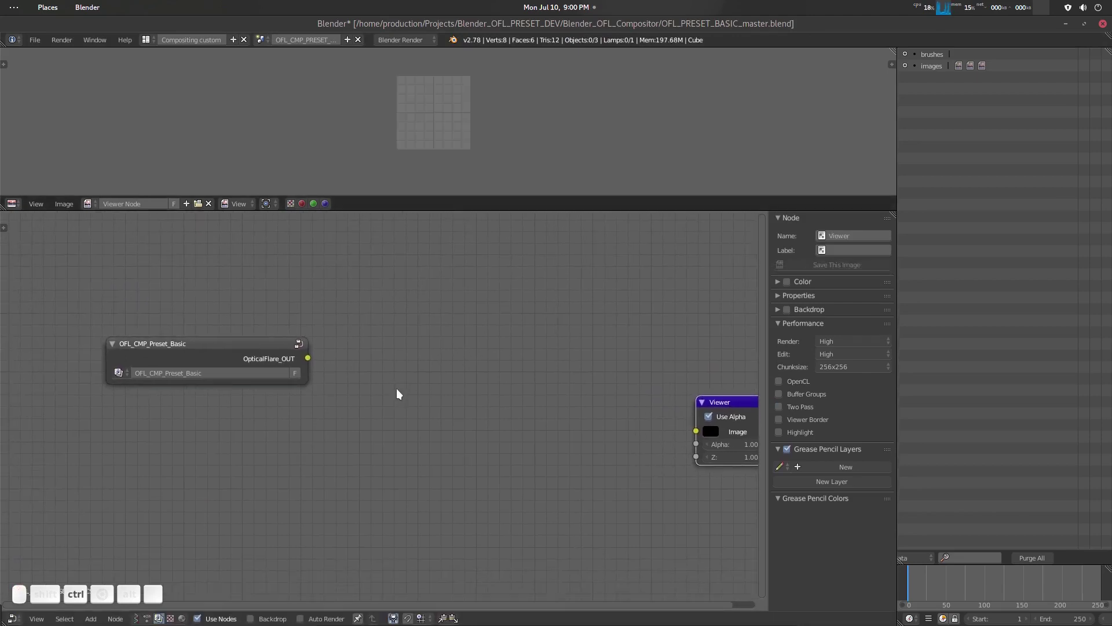
key(ctrl+v)
drag(353, 280, 497, 258)
ctrl+shift+click(497, 257)
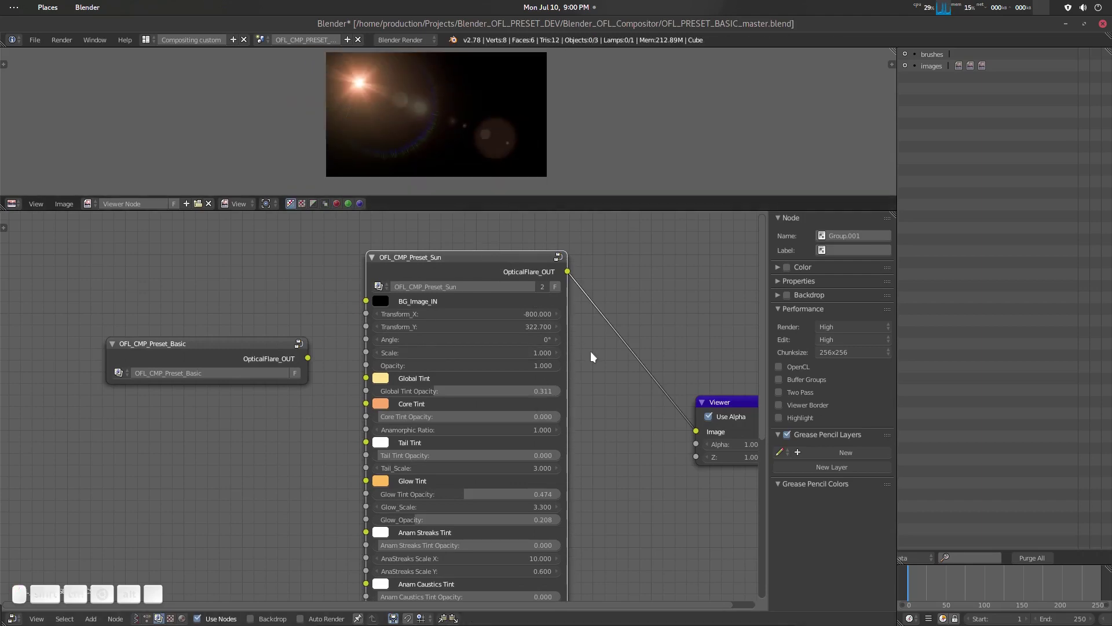
Make the pasted sun preset group a single-user copy and delete the appended OFL_Sunflare_Preset scene.
middle_drag(590, 351, 572, 355)
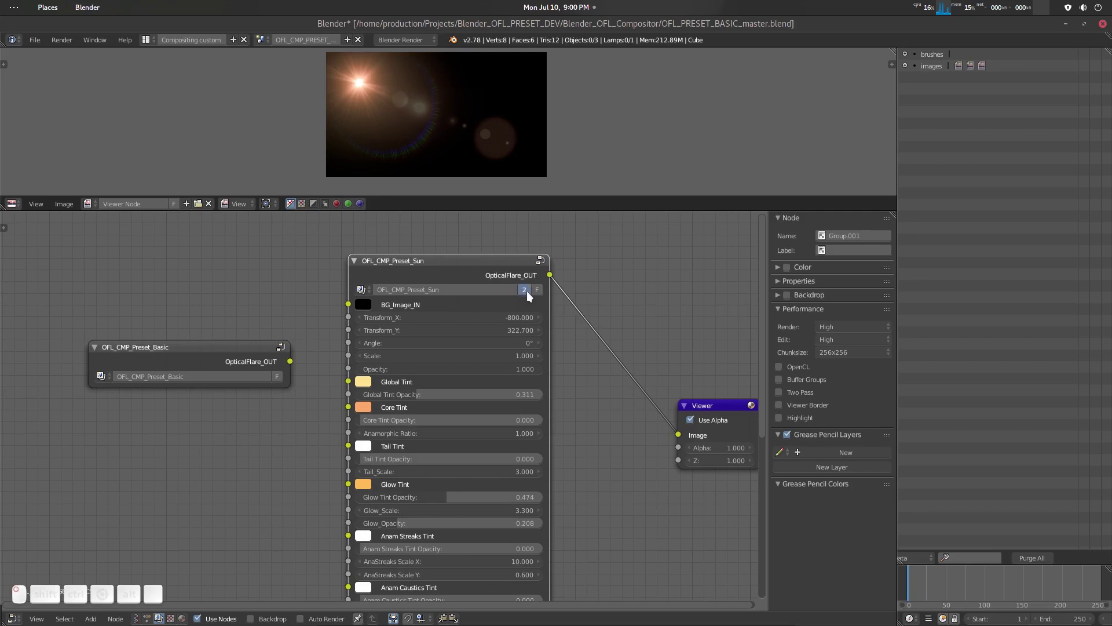
click(525, 290)
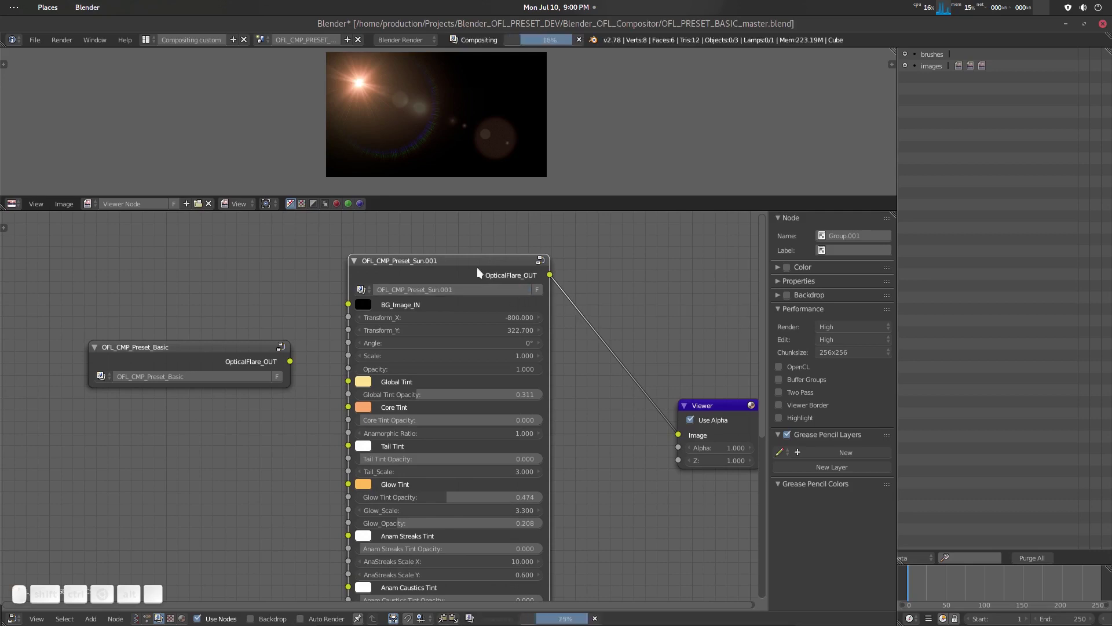
click(261, 40)
click(300, 72)
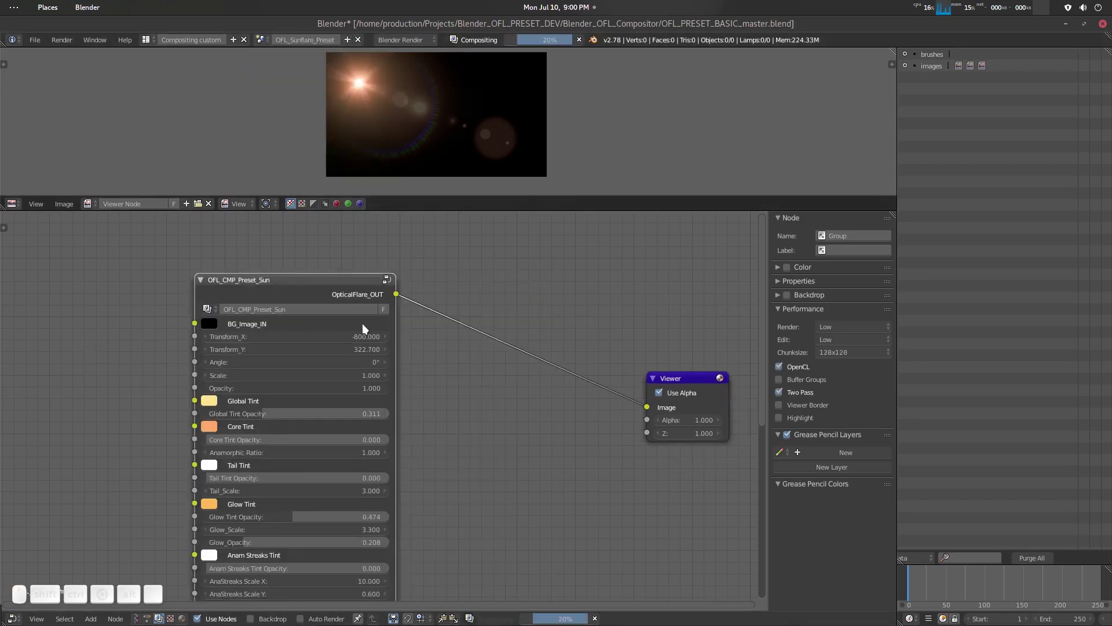
ctrl+drag(509, 298, 485, 366)
click(359, 39)
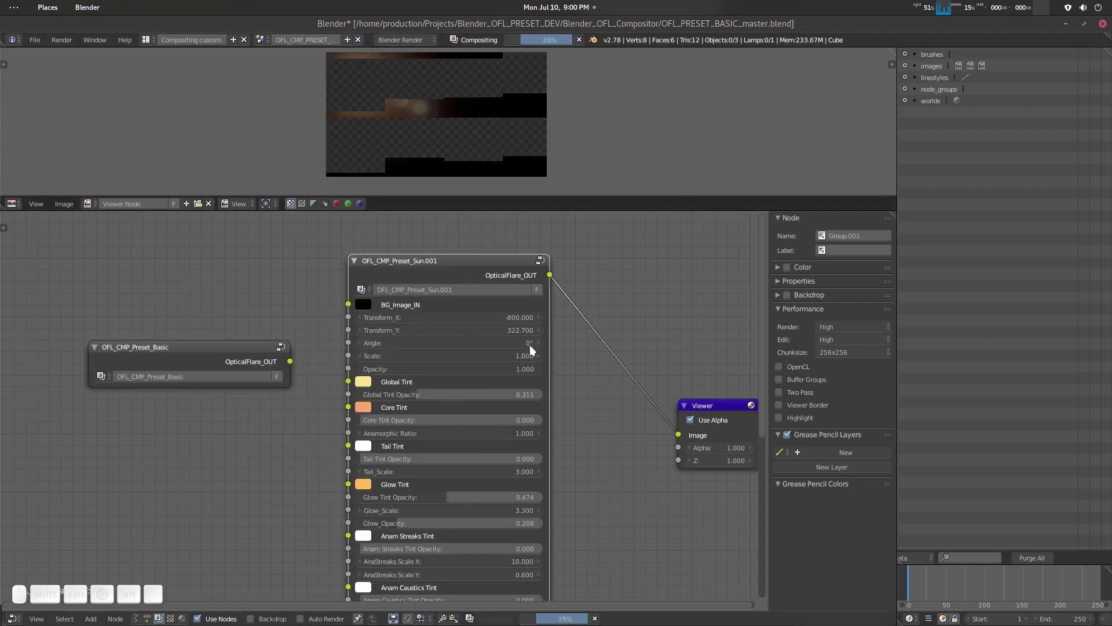
Rename the pasted sun group OFL_CMP_Preset_Sun and place it, with unused sockets hidden, beside the OFL_CMP_Preset_Basic node.
click(463, 296)
click(464, 298)
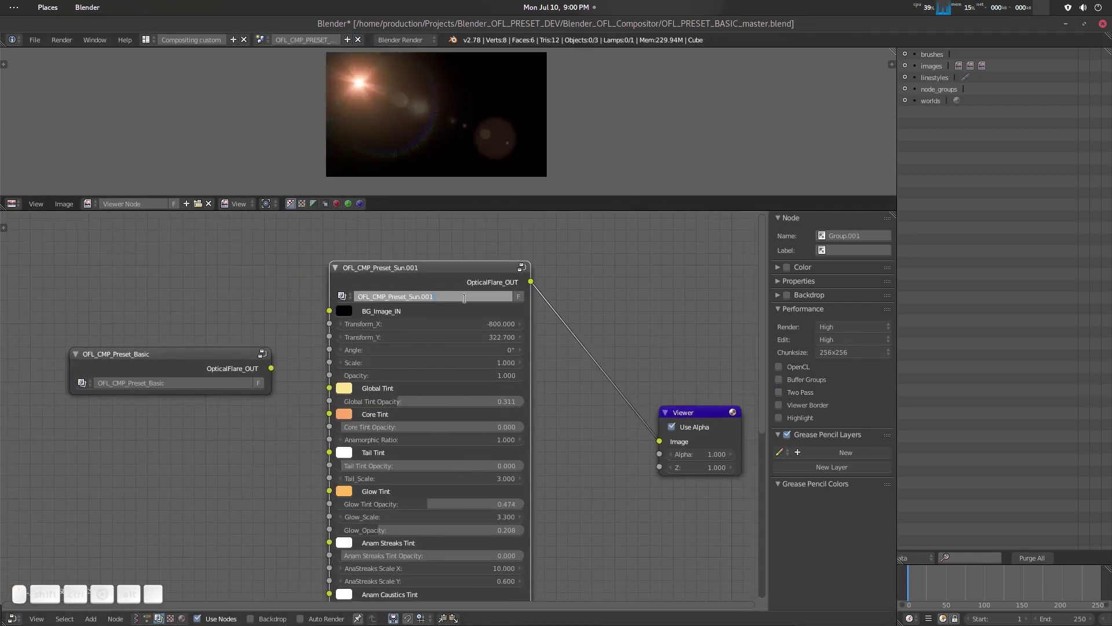
key(BackSpace)
key(BackSpace)
key(BackSpace)
key(Return)
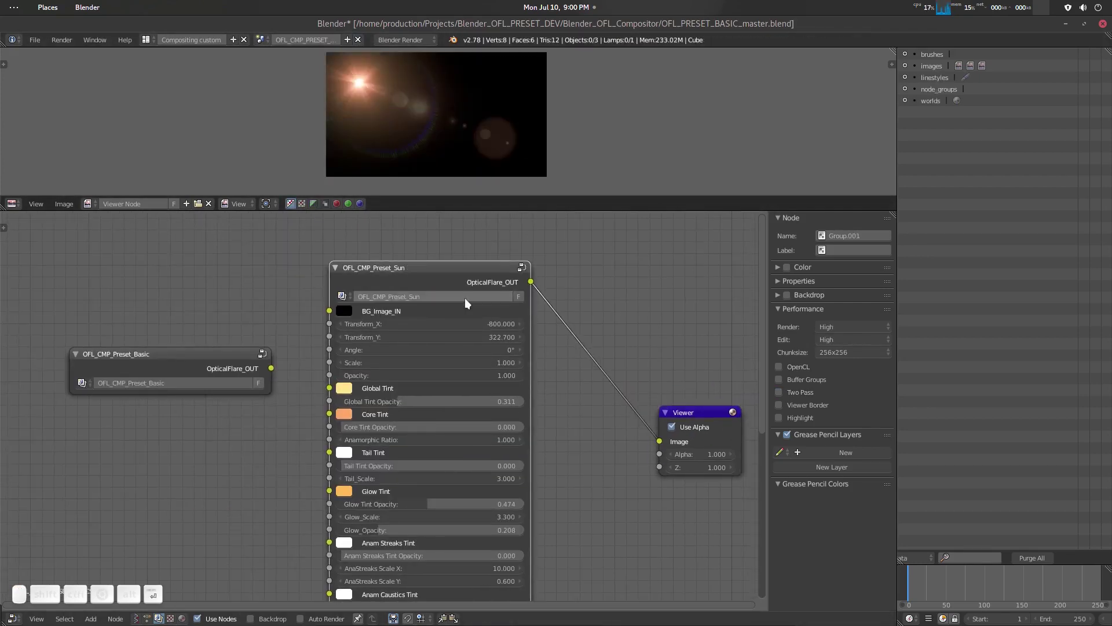
drag(463, 286, 376, 354)
key(ctrl+h)
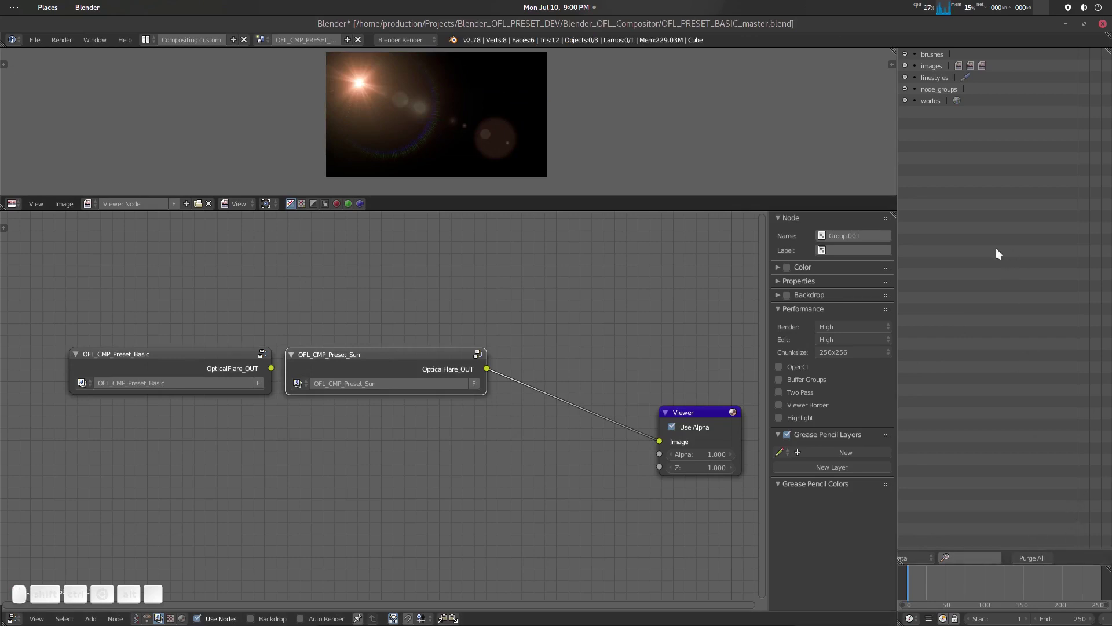
Purge all unused datablocks from the master preset file, repeating the purge to clear leftover orphan data.
middle_drag(959, 472, 971, 469)
middle_drag(1023, 554, 979, 558)
click(1035, 558)
click(1035, 557)
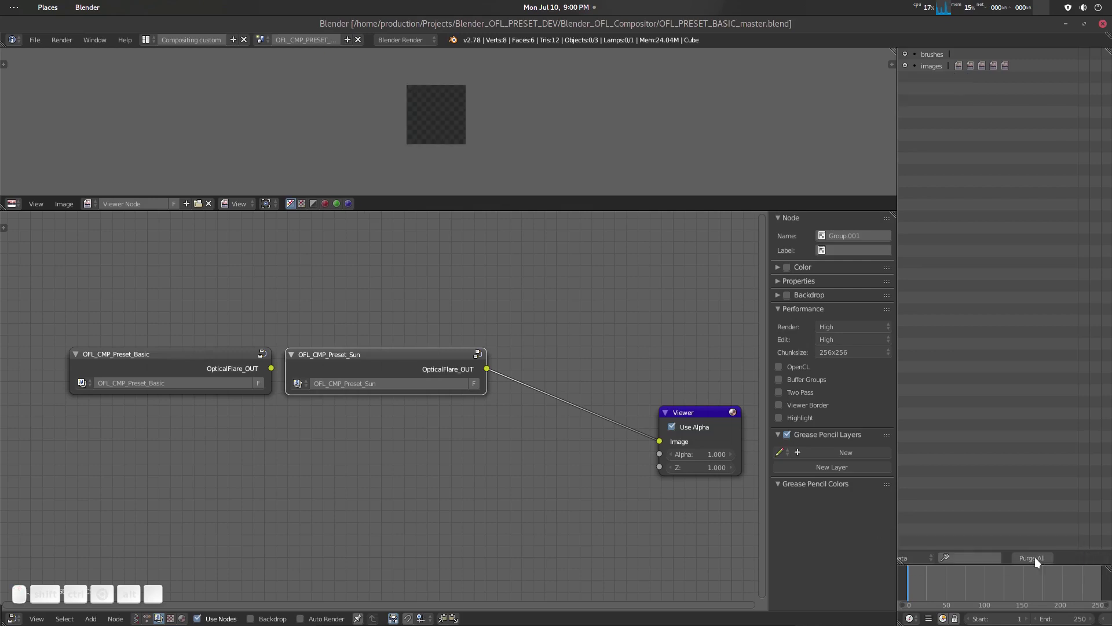
click(1035, 558)
click(1033, 556)
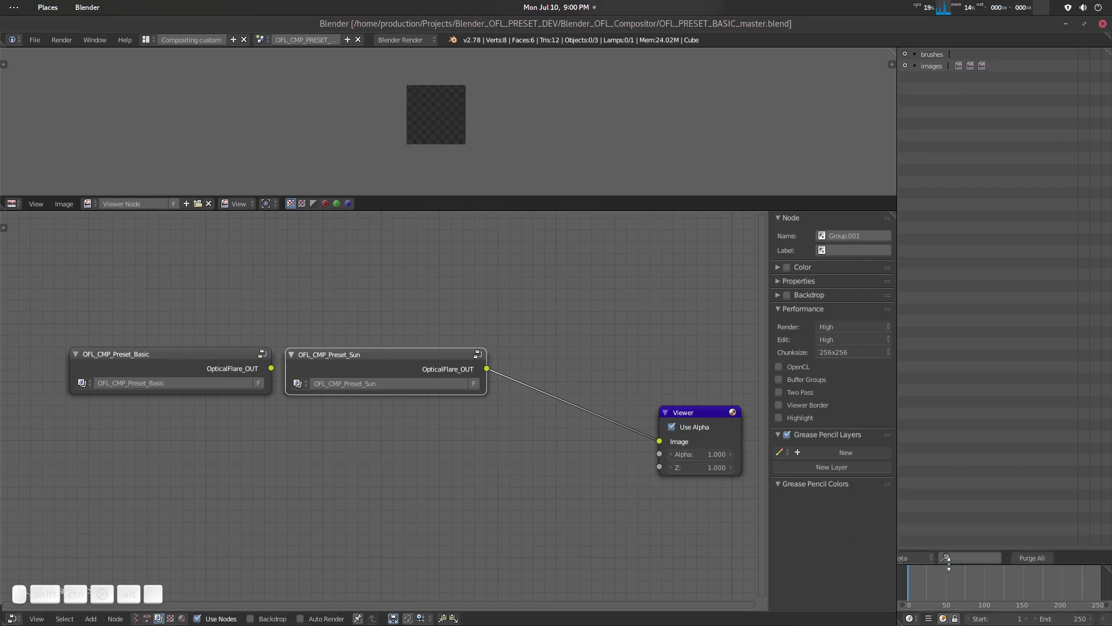
click(1030, 555)
click(1030, 555)
Examine the list of available node groups on the OFL_CMP_Preset_Sun node.
middle_drag(373, 429, 402, 418)
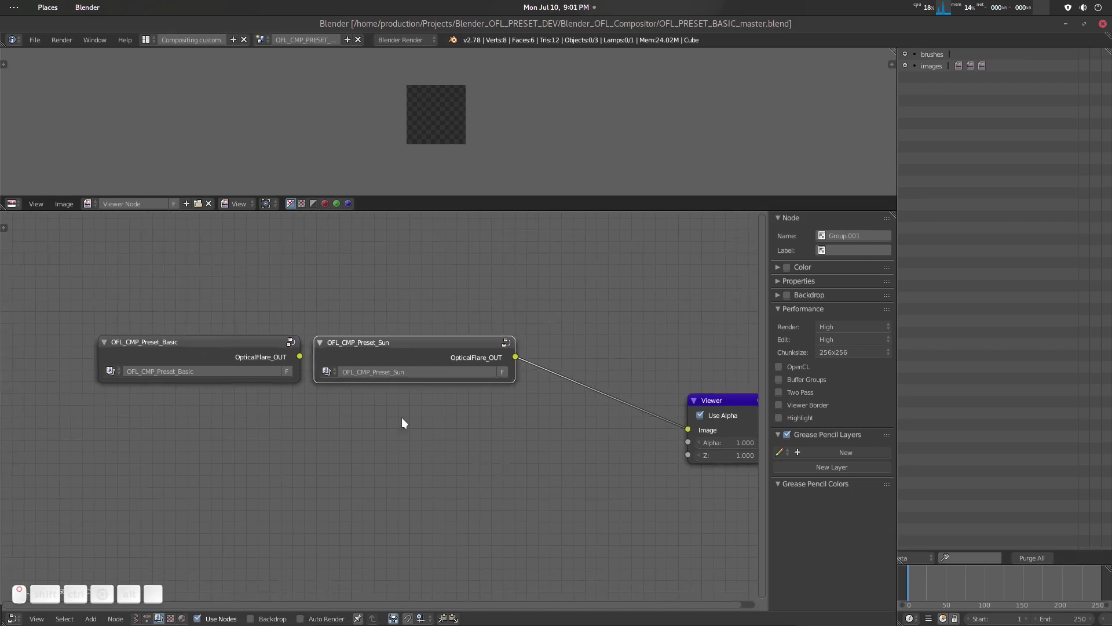
click(326, 372)
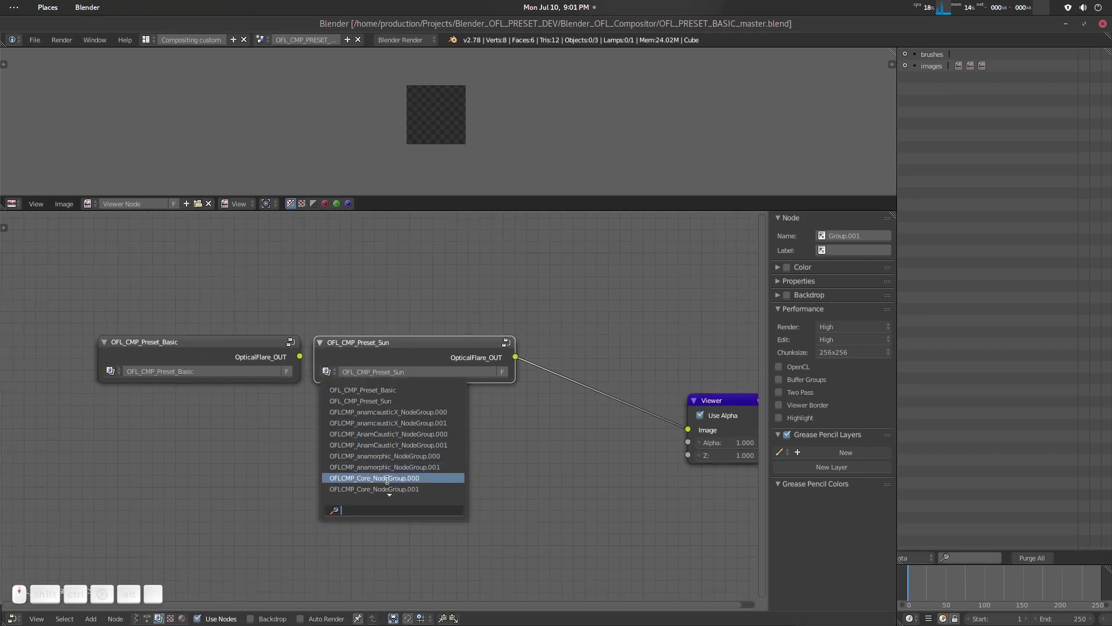
scroll(387, 481, down, 1)
scroll(388, 481, down, 8)
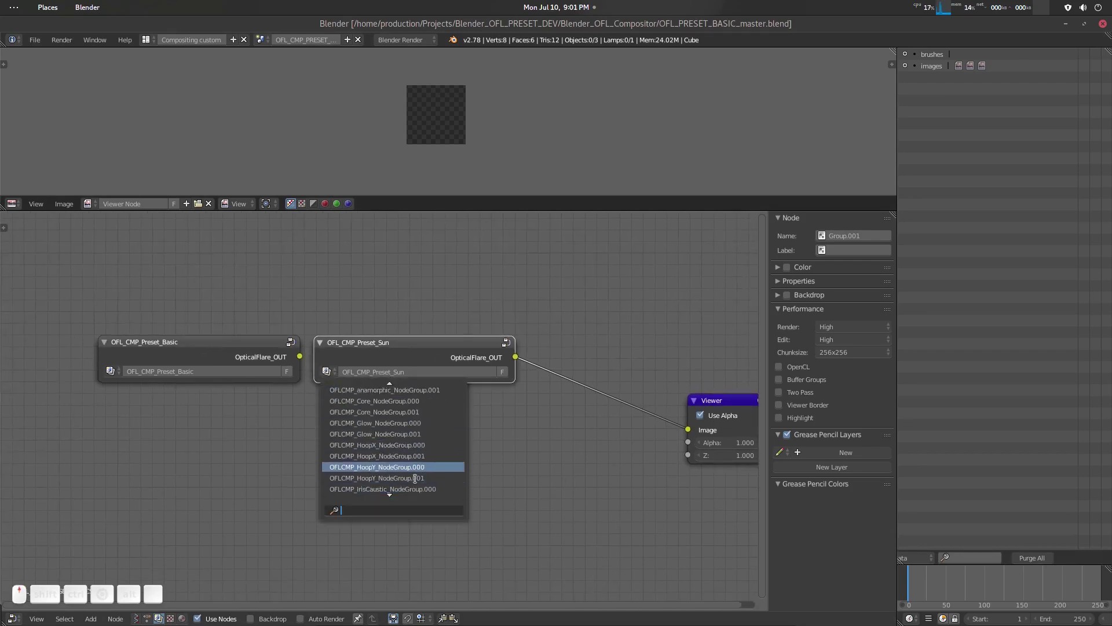
scroll(402, 399, up, 10)
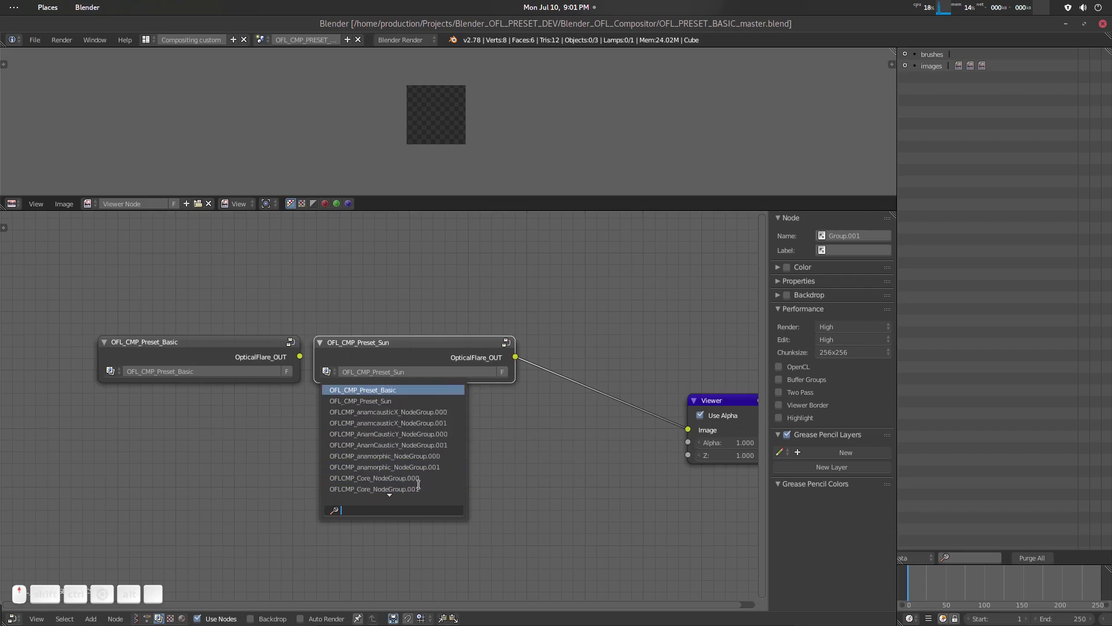
Preview the OFL_CMP_Preset_Basic node and the OFL_CMP_Preset_Sun node in turn through the viewer.
ctrl+shift+click(461, 353)
ctrl+shift+click(231, 343)
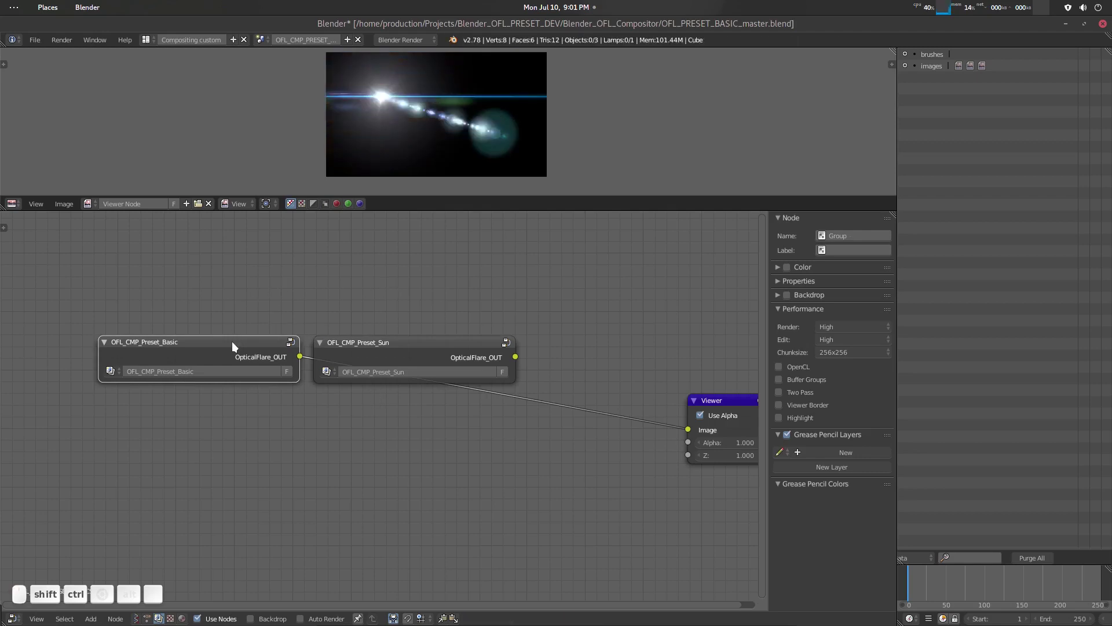
key(h)
key(h)
key(ctrl+h)
key(ctrl+h)
click(427, 342)
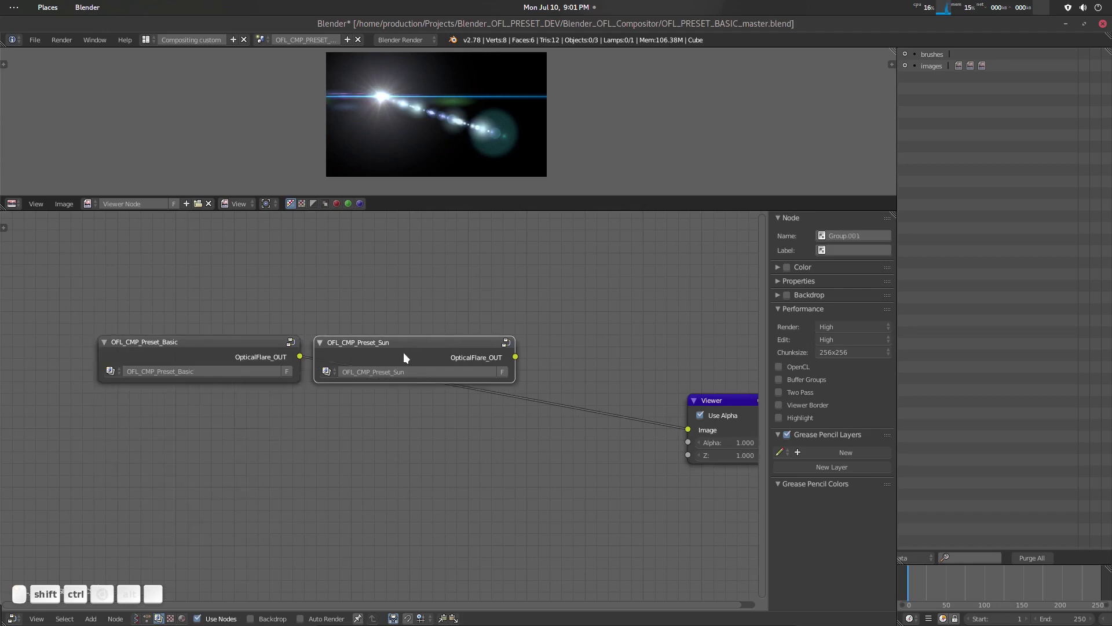
ctrl+shift+click(403, 352)
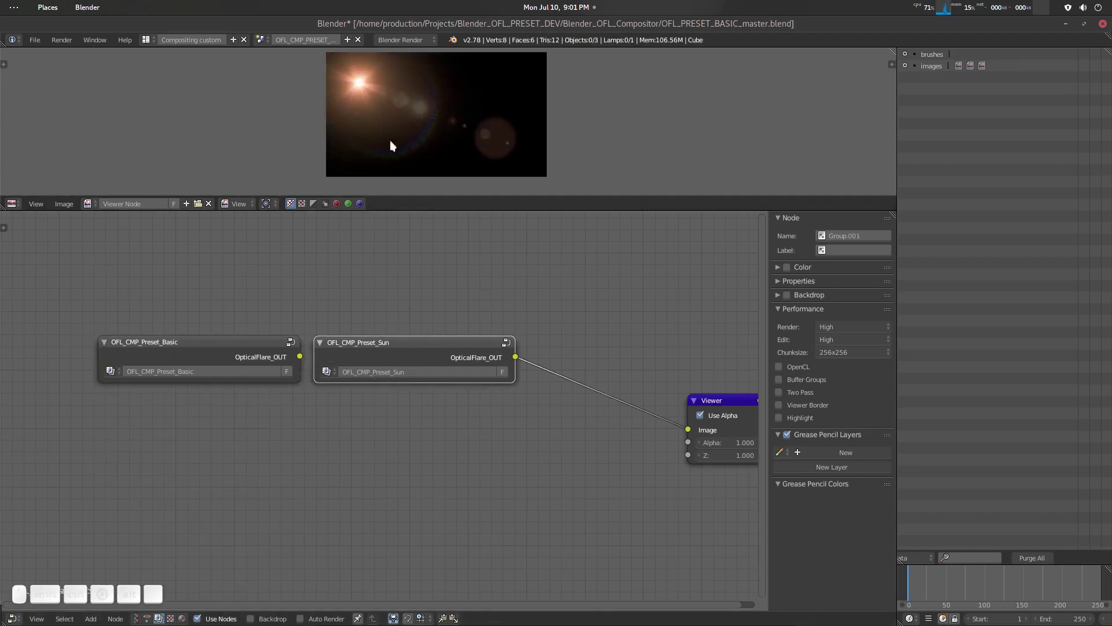
Switch the sun group node to OFL_CMP_Preset_Basic and preview both group nodes through the viewer.
click(333, 371)
click(367, 390)
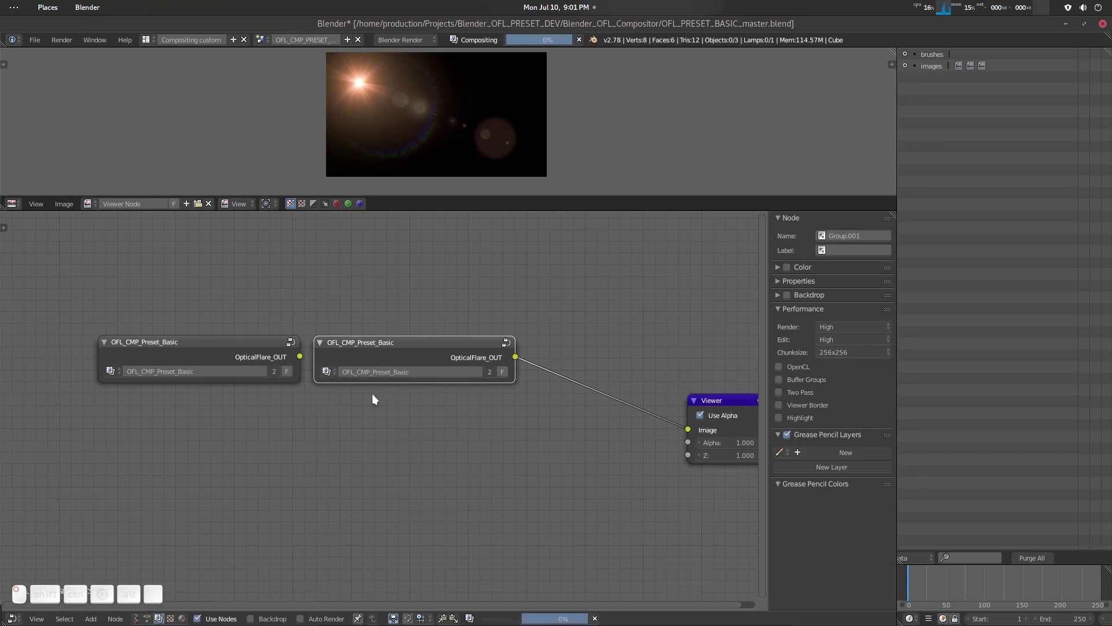
ctrl+shift+click(234, 350)
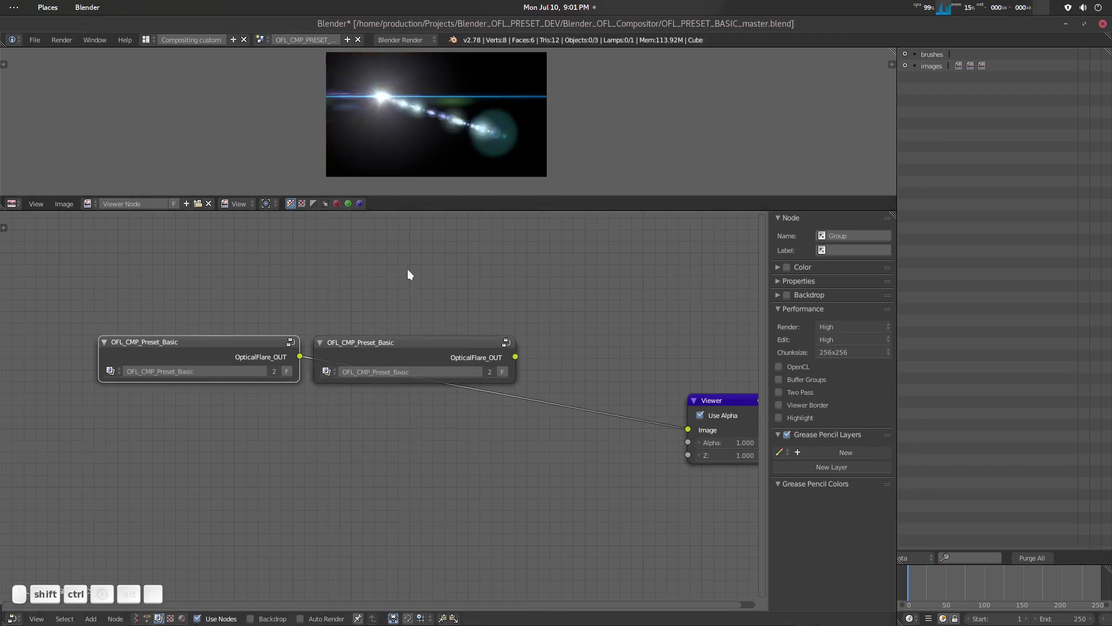
ctrl+shift+click(422, 350)
Assign OFL_CMP_Preset_Sun back to the second group node and shift the node slightly.
click(328, 371)
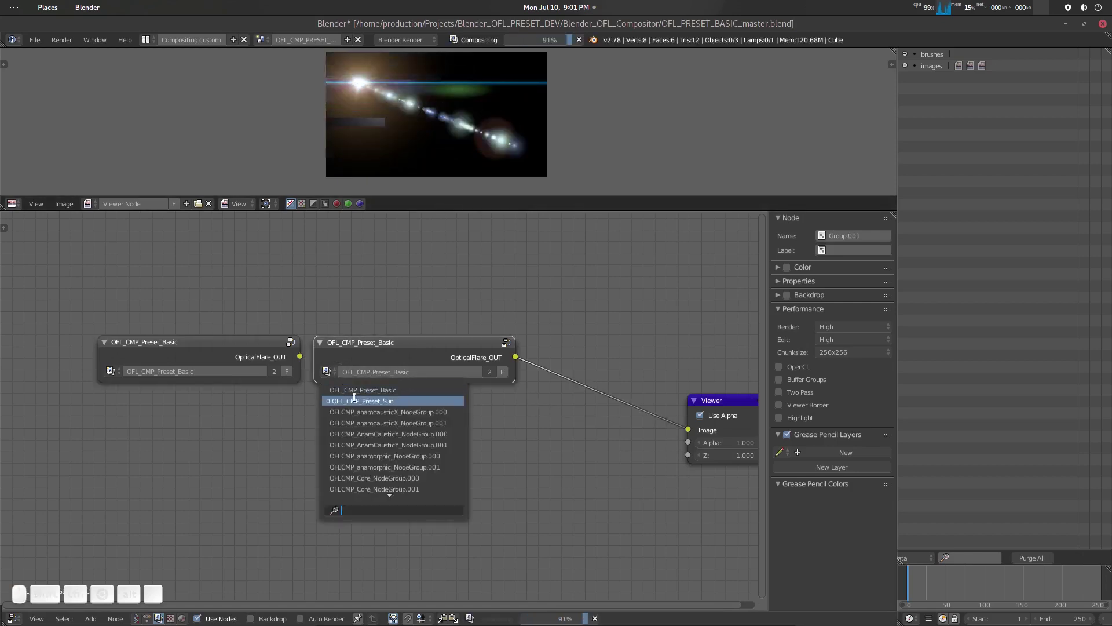
click(371, 400)
drag(391, 354, 408, 343)
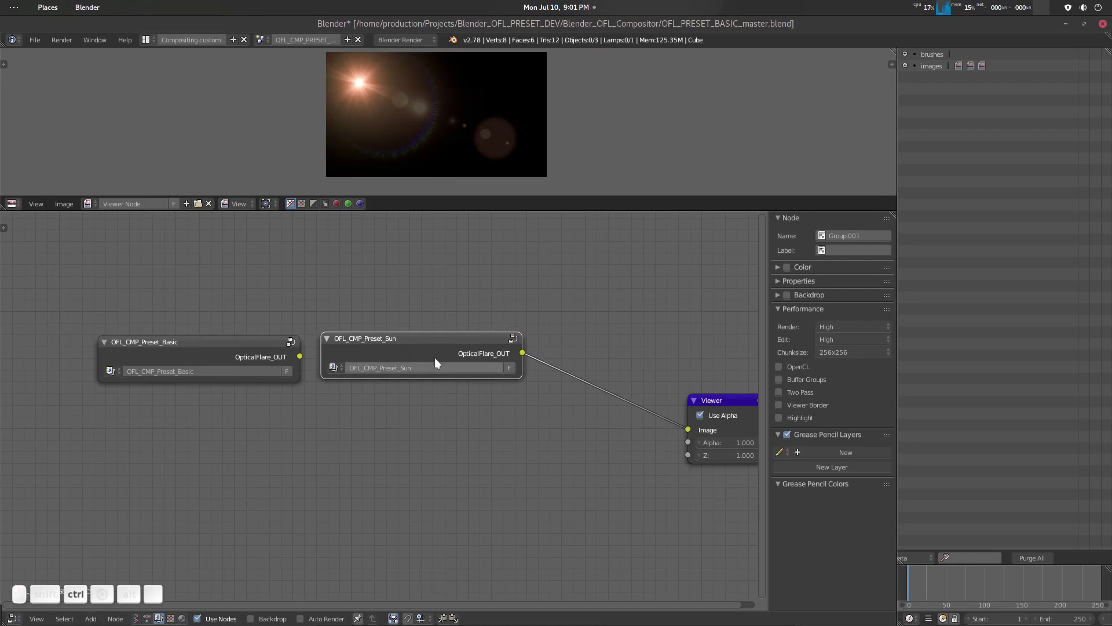
scroll(522, 406, down, 2)
middle_drag(510, 422, 530, 413)
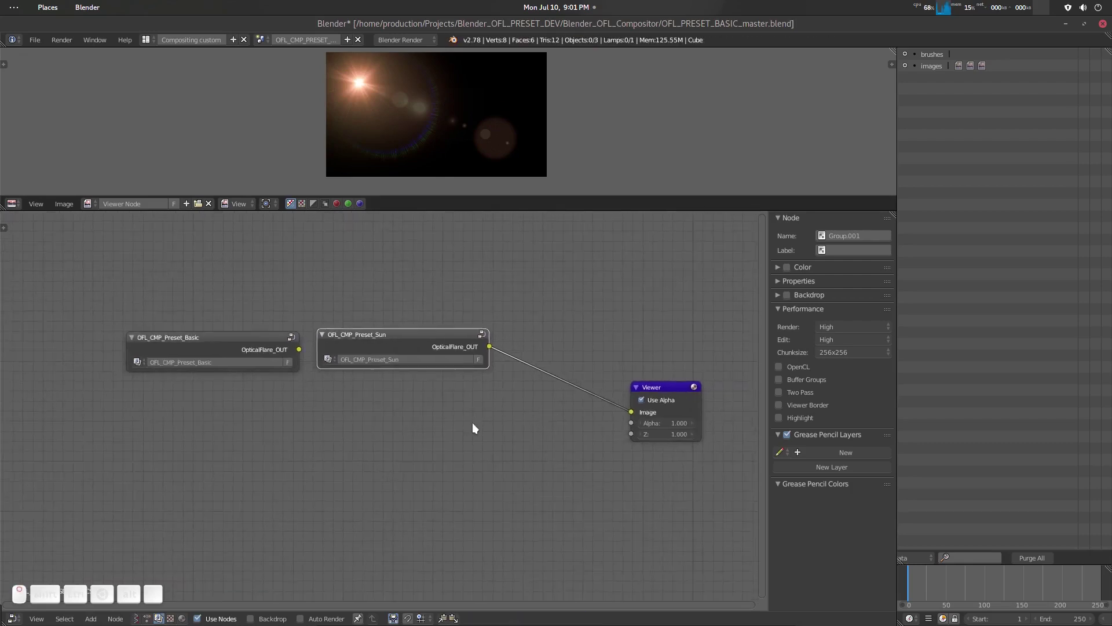
Purge the unused datablocks once more and confirm the purge.
click(1034, 557)
click(1024, 557)
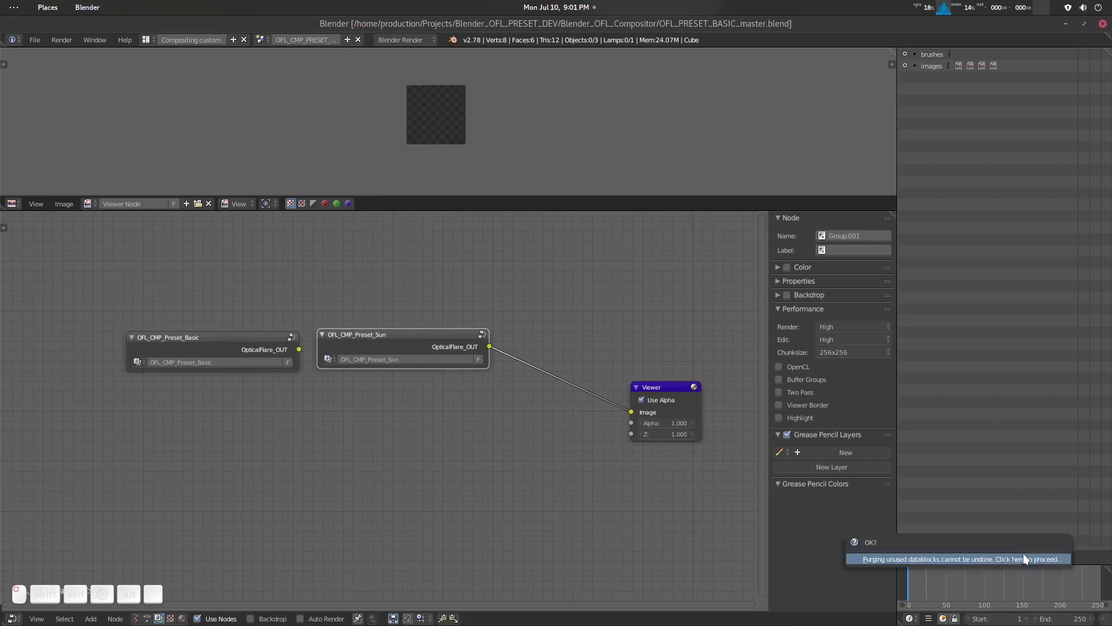
click(1026, 558)
Preview OFL_CMP_Preset_Sun through the viewer and save the file over OFL_PRESET_BASIC_master.blend.
ctrl+shift+click(437, 335)
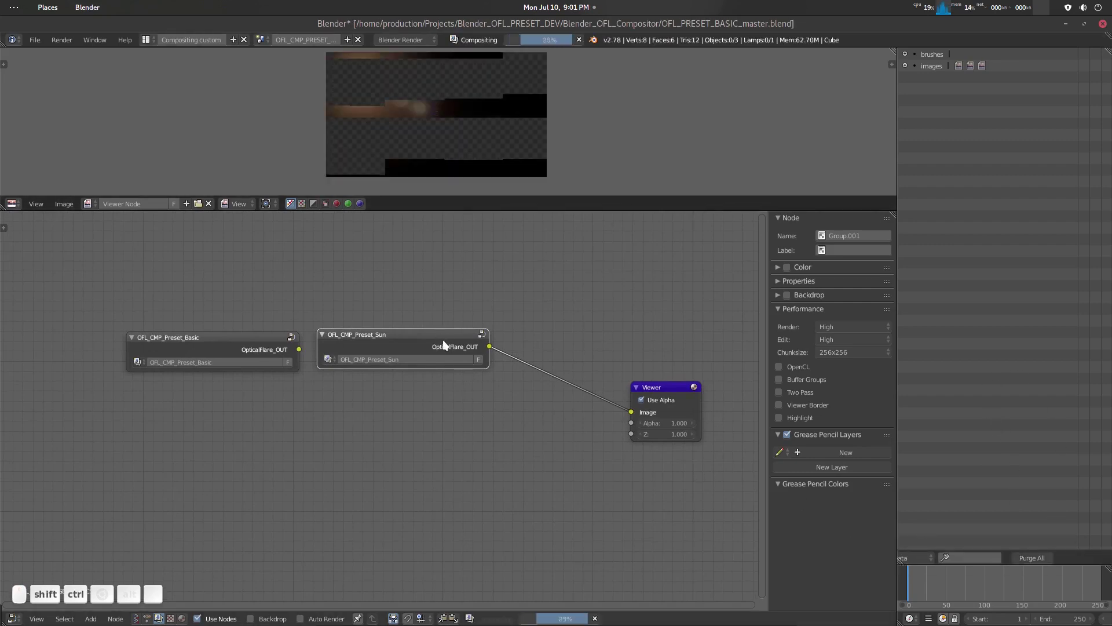
shift+scroll(490, 323, up, 1)
ctrl+scroll(487, 308, left, 2)
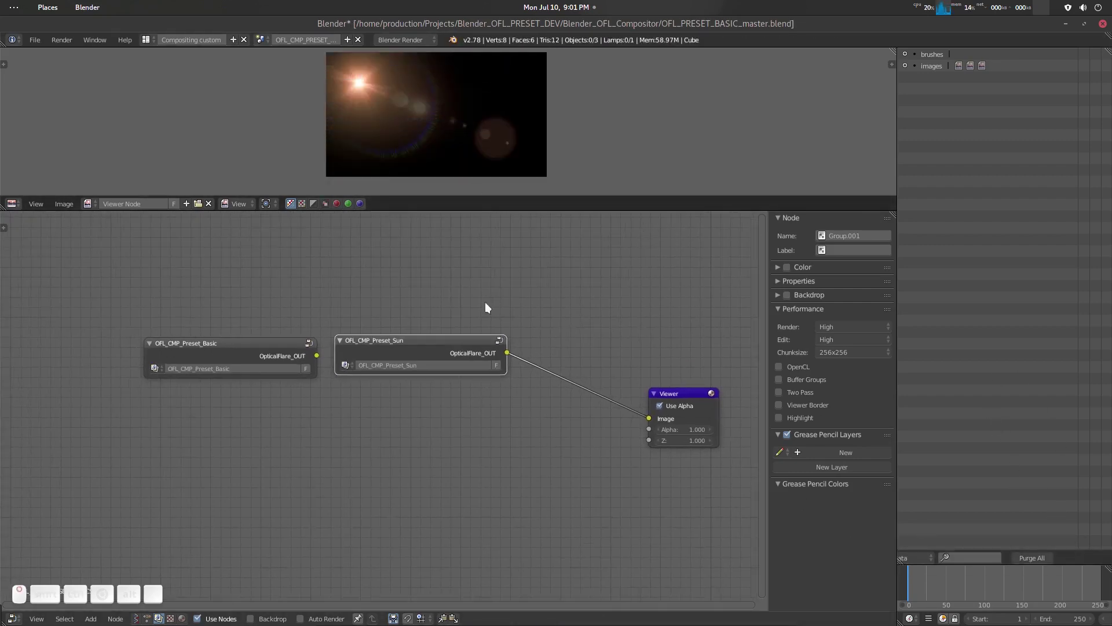
key(ctrl+s)
click(391, 297)
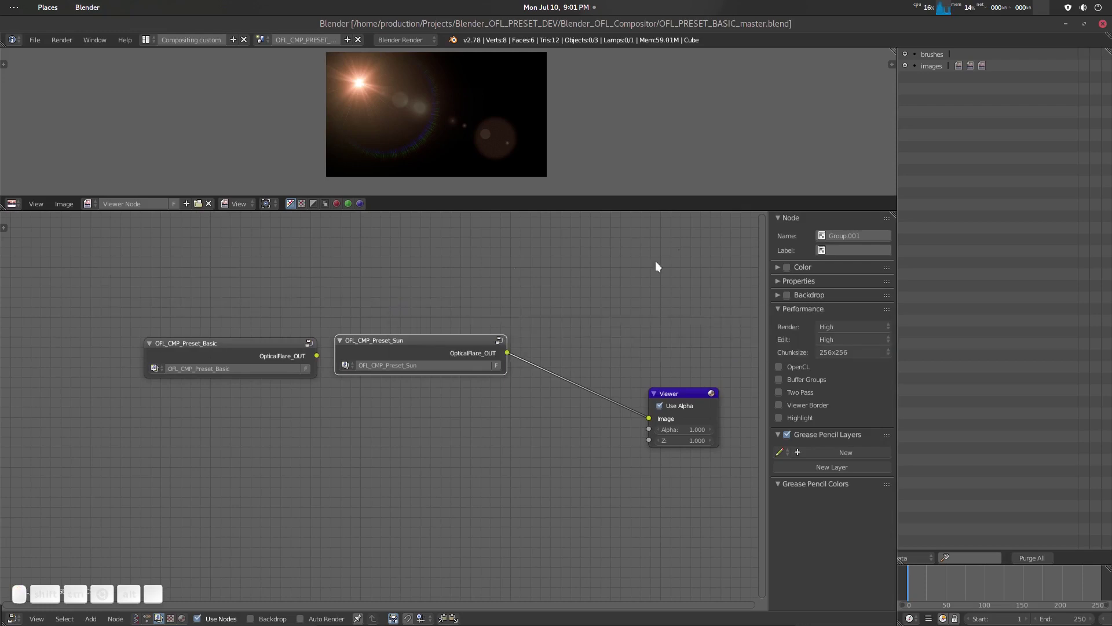
click(260, 40)
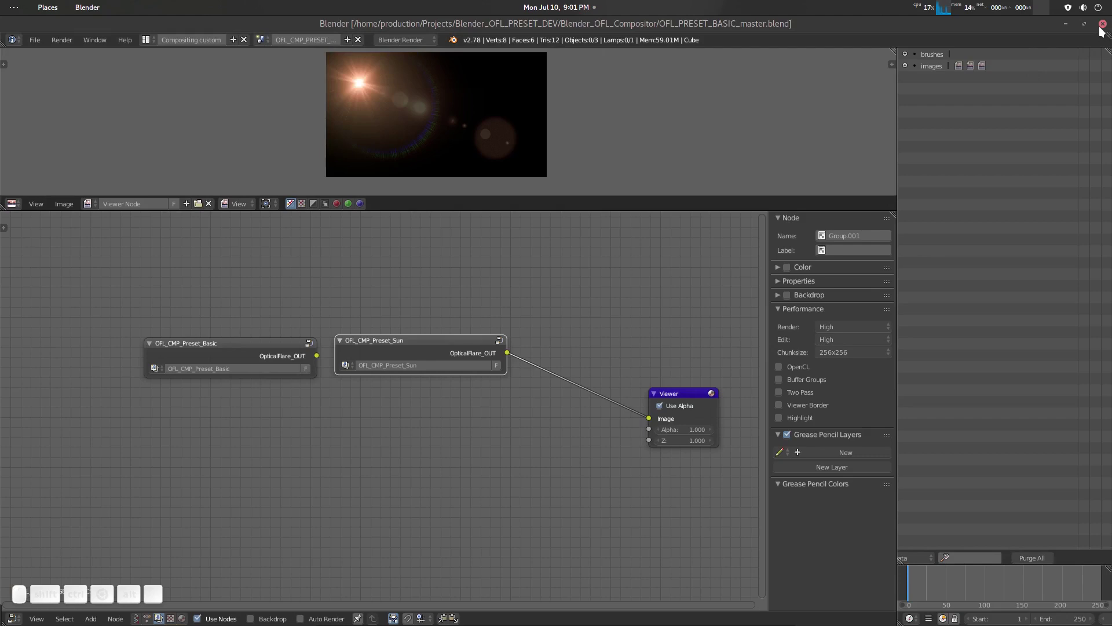
Launch a new Blender session and start appending from a library file.
mouse_move(620, 620)
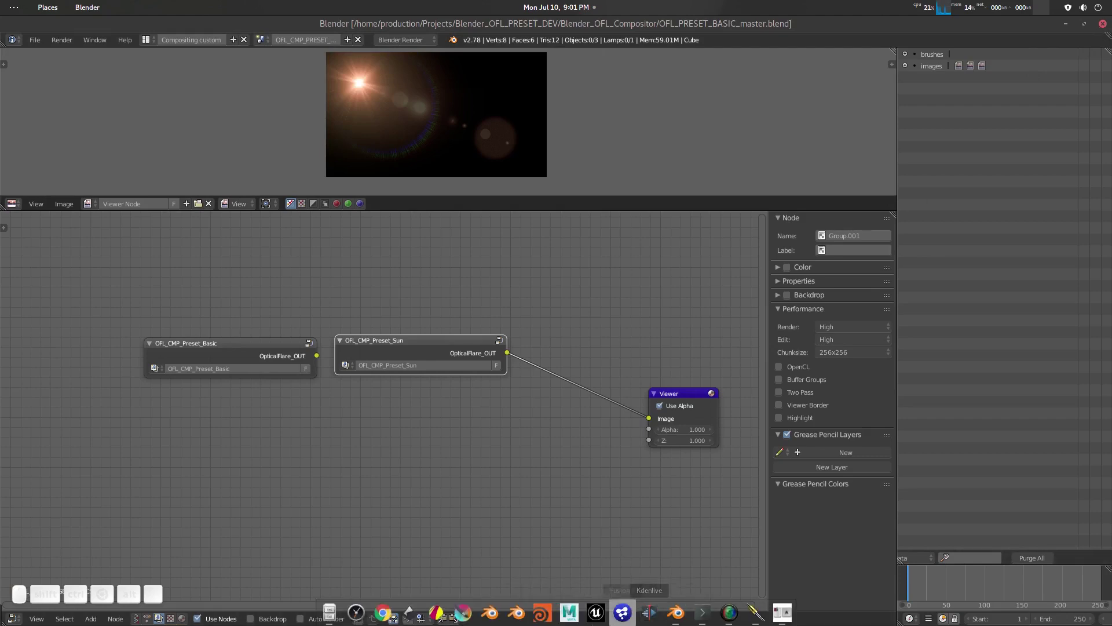
click(489, 613)
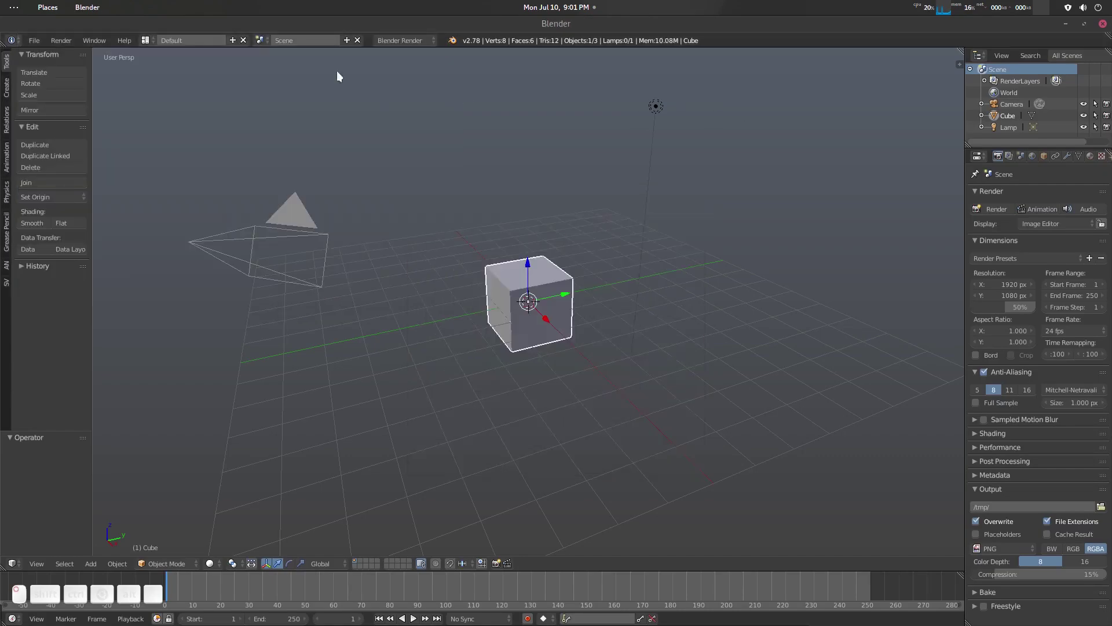
click(34, 41)
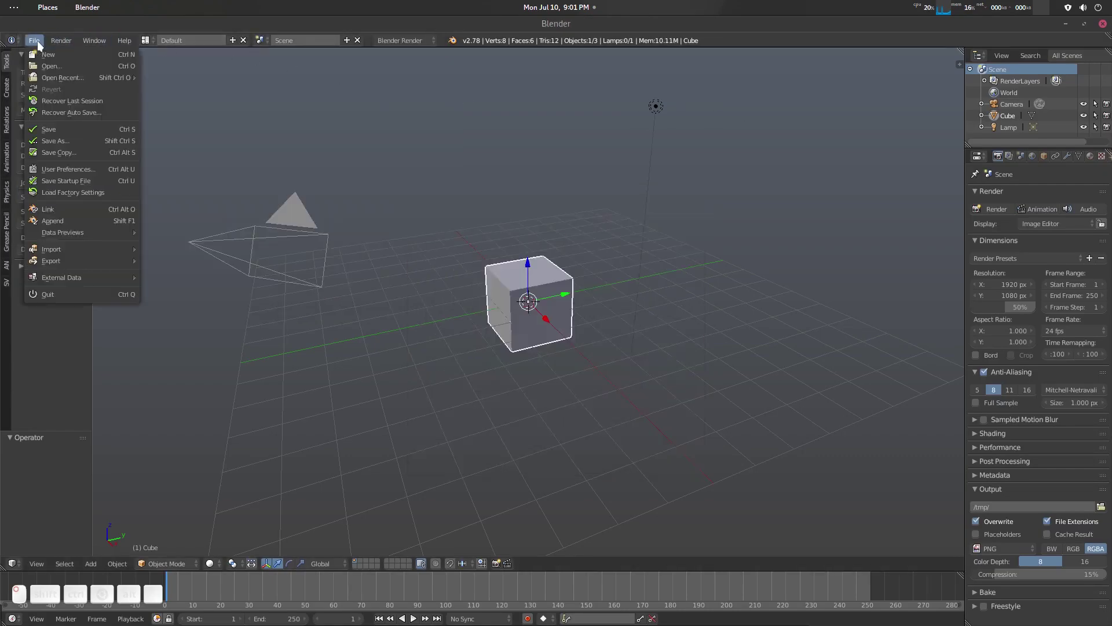
click(74, 220)
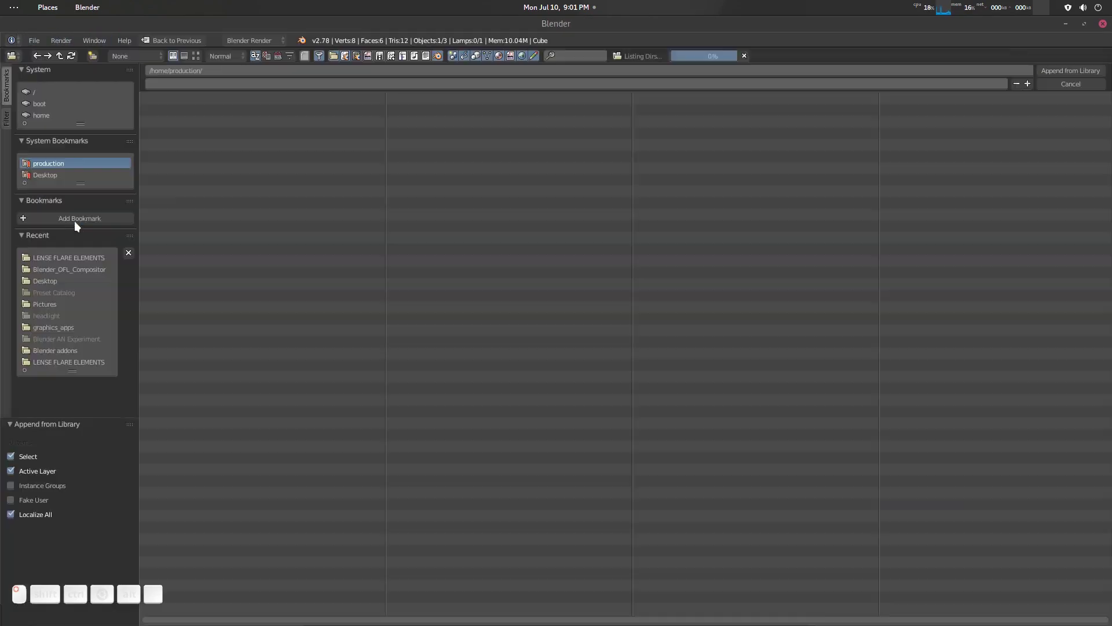
Browse to the Blender_OFL_Compositor folder and open OFL_PRESET_BASIC_master.blend as the append source.
click(74, 256)
click(68, 281)
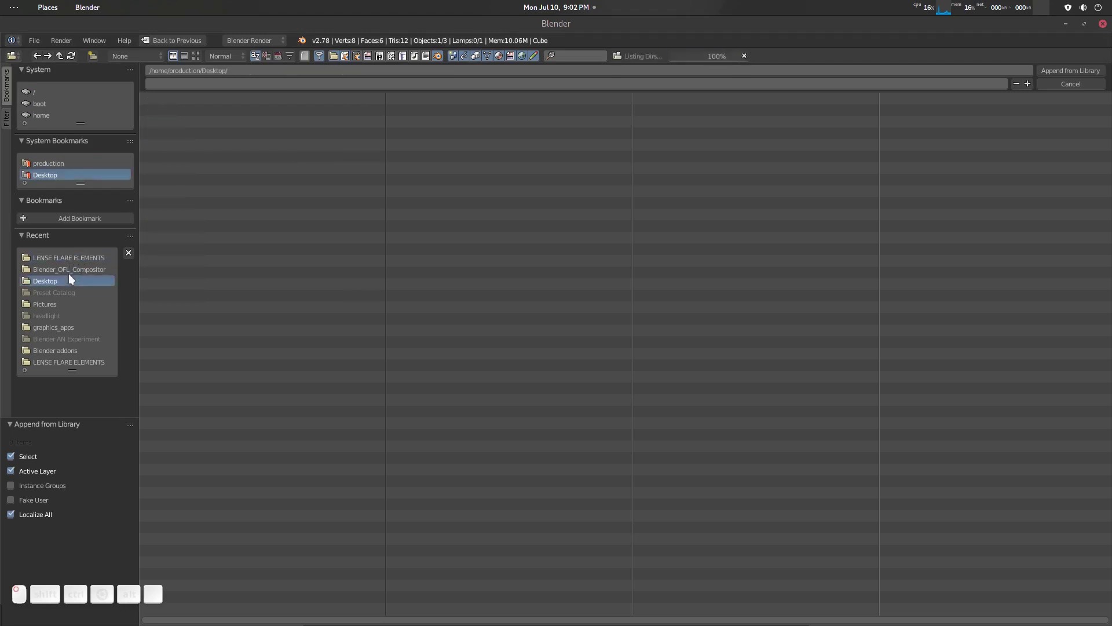
click(78, 269)
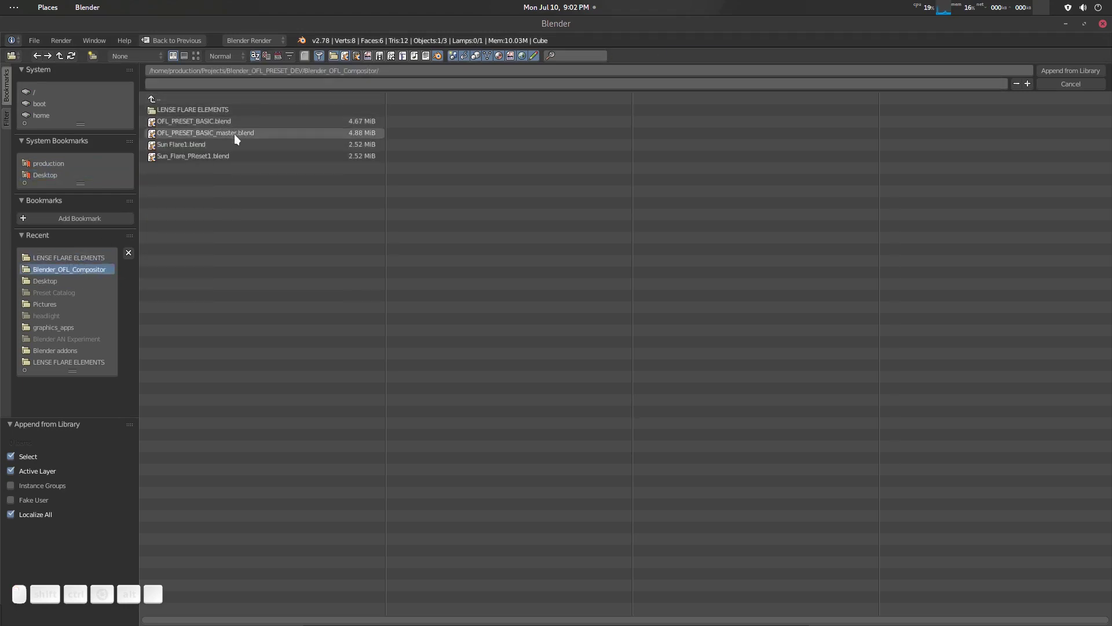
click(263, 132)
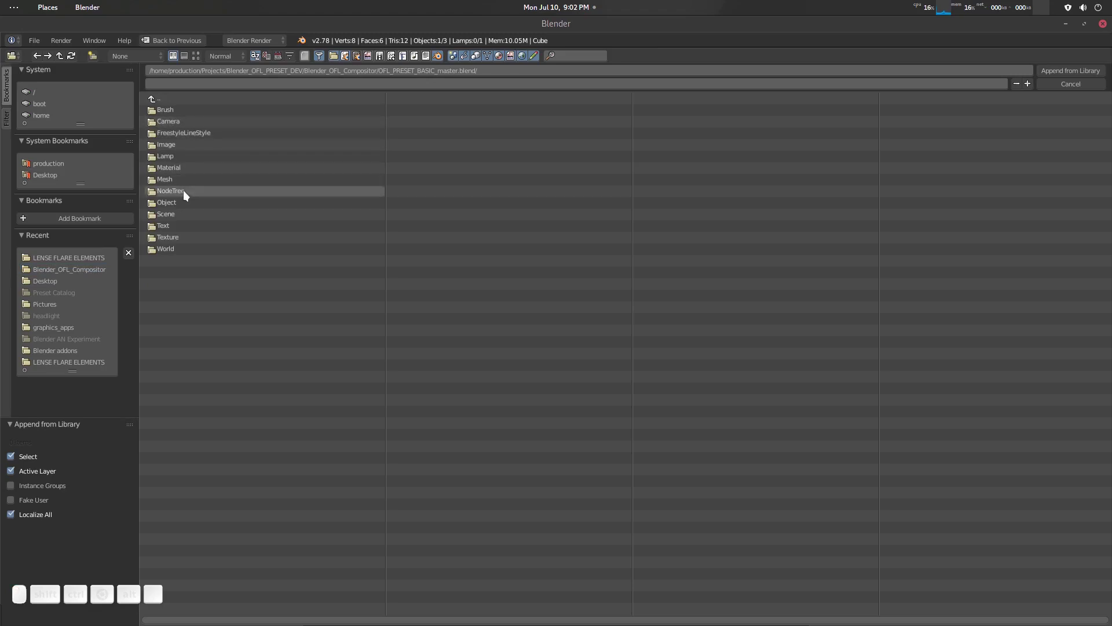
Examine the Scene and NodeTree categories inside OFL_PRESET_BASIC_master.blend.
click(183, 210)
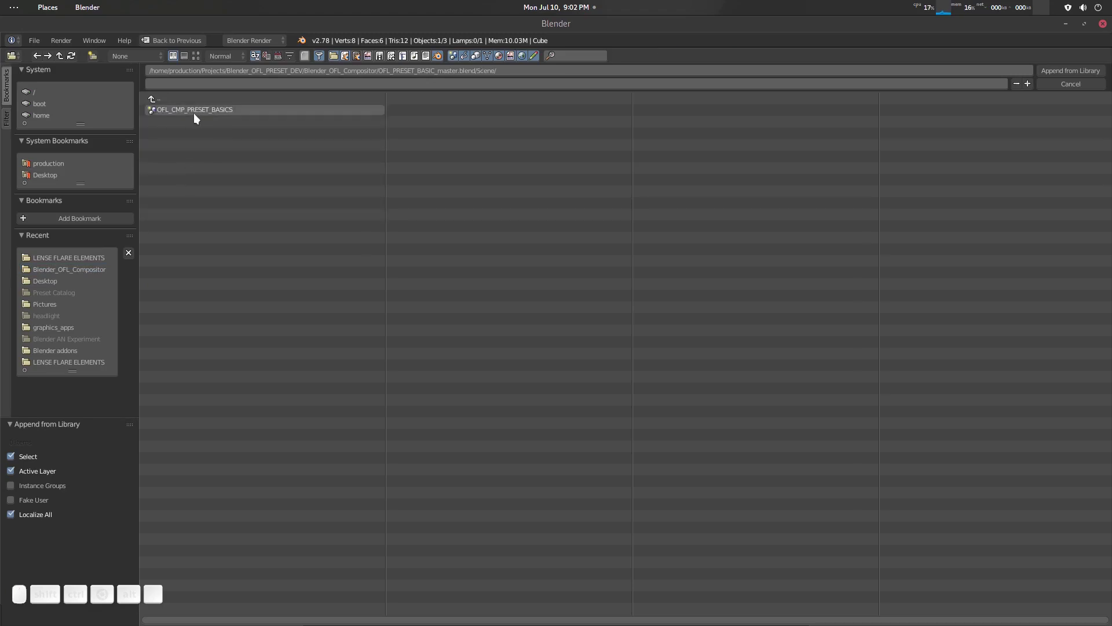
click(184, 97)
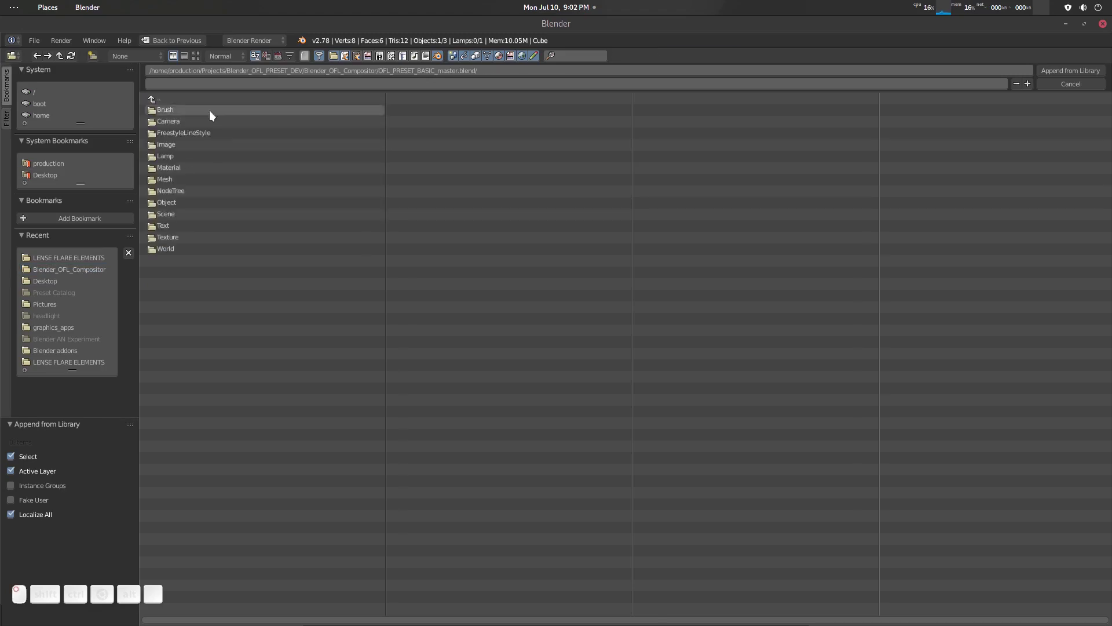
click(184, 191)
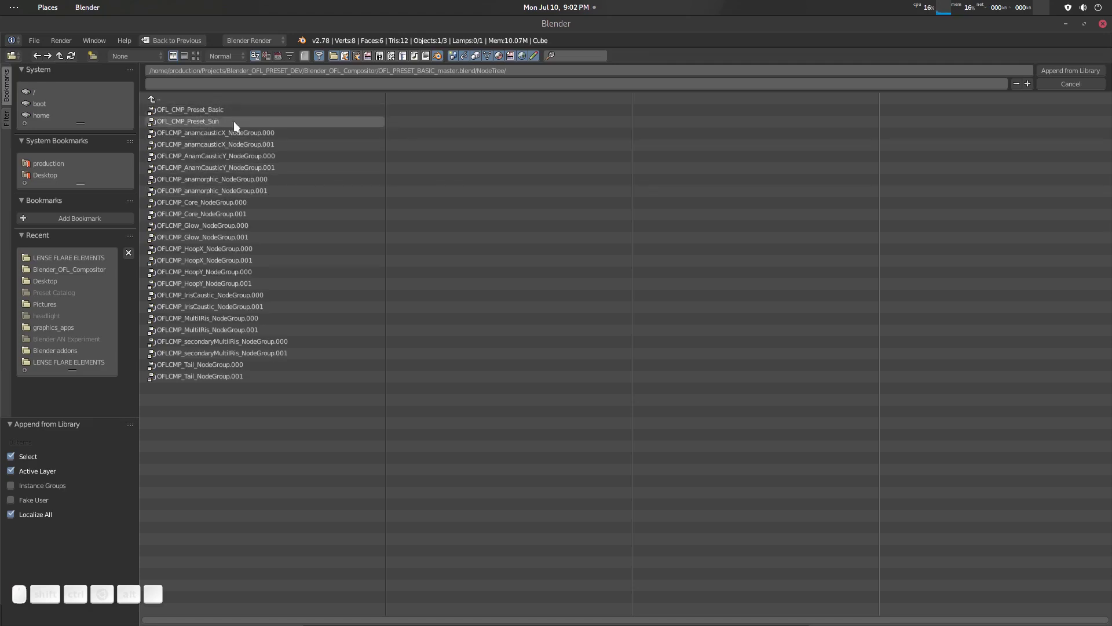
click(166, 100)
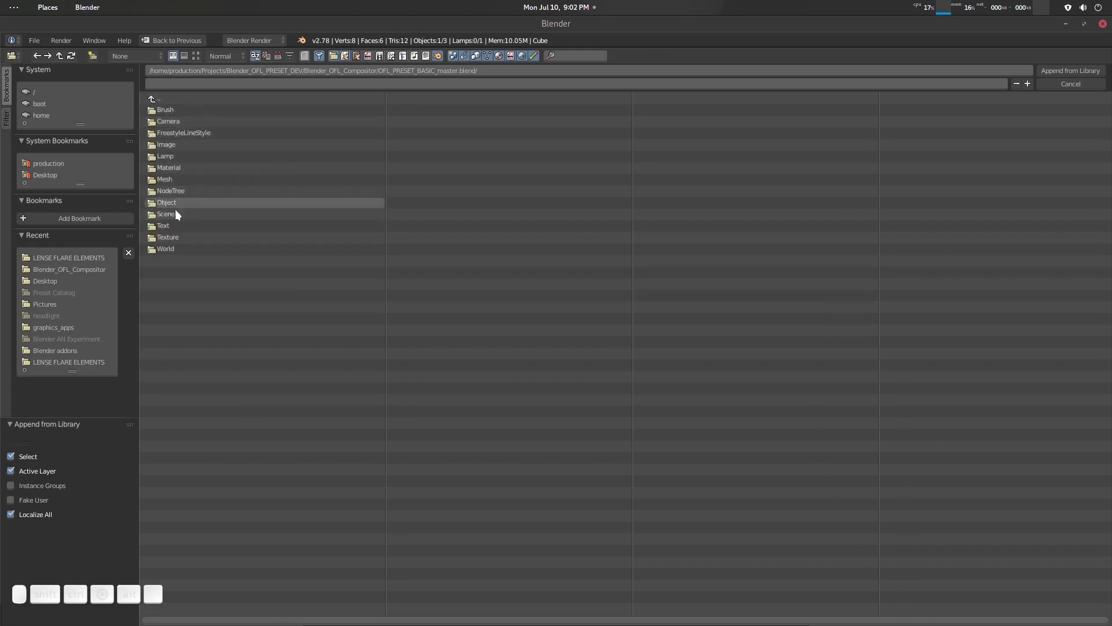
Append the OFL_CMP_PRESET_BASICS scene from the master preset file.
click(175, 211)
double_click(195, 109)
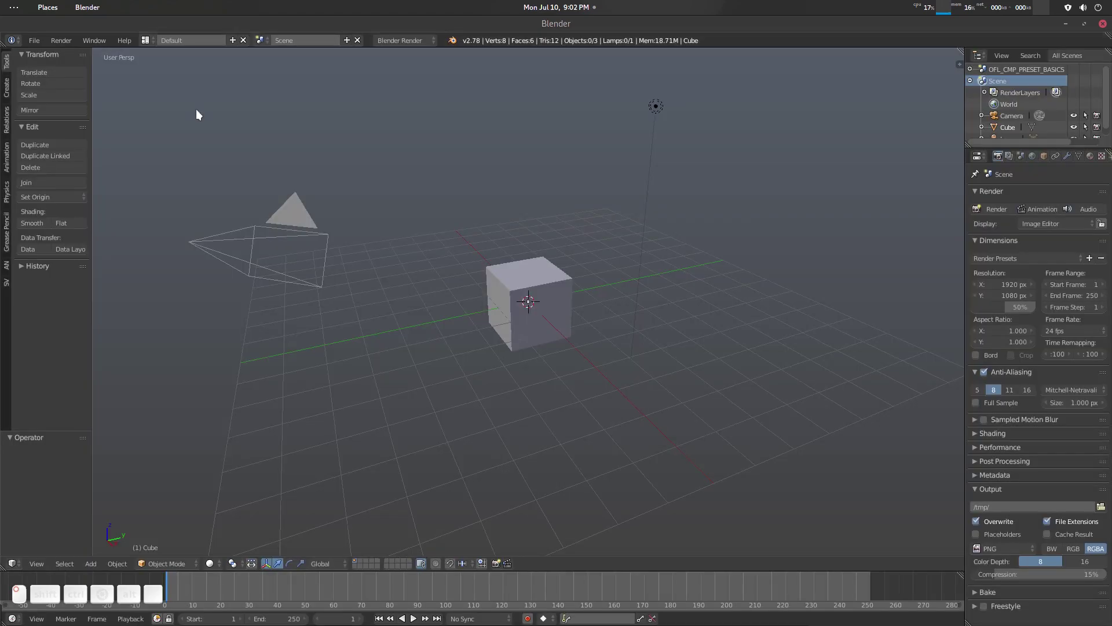
Make OFL_CMP_PRESET_BASICS the active scene and switch the screen layout to Compositing custom.
click(259, 40)
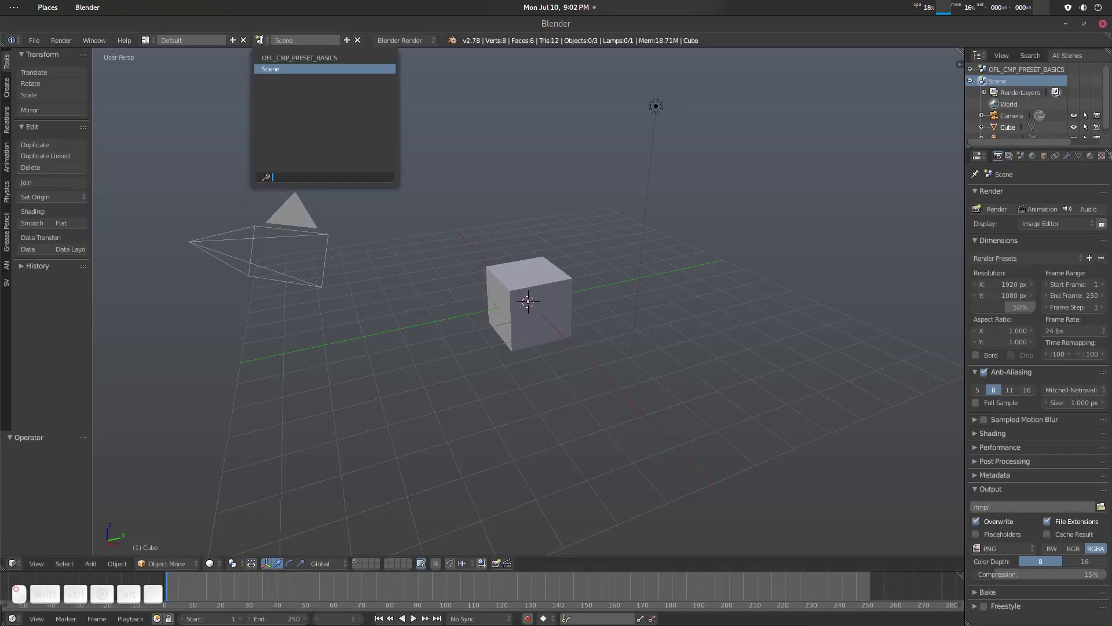
click(287, 58)
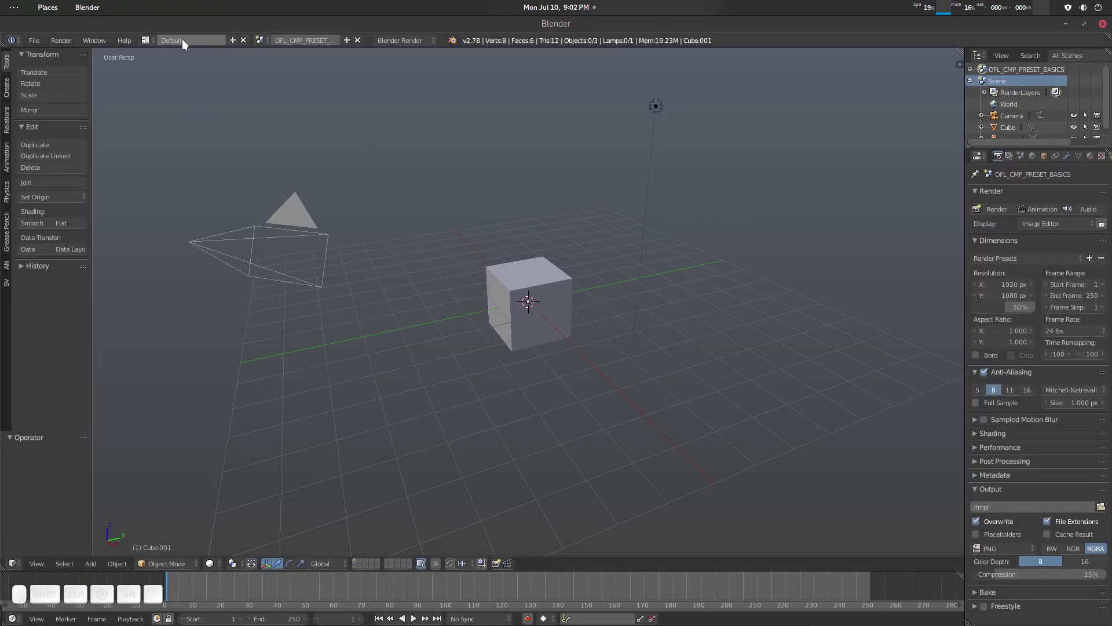
click(145, 40)
click(164, 80)
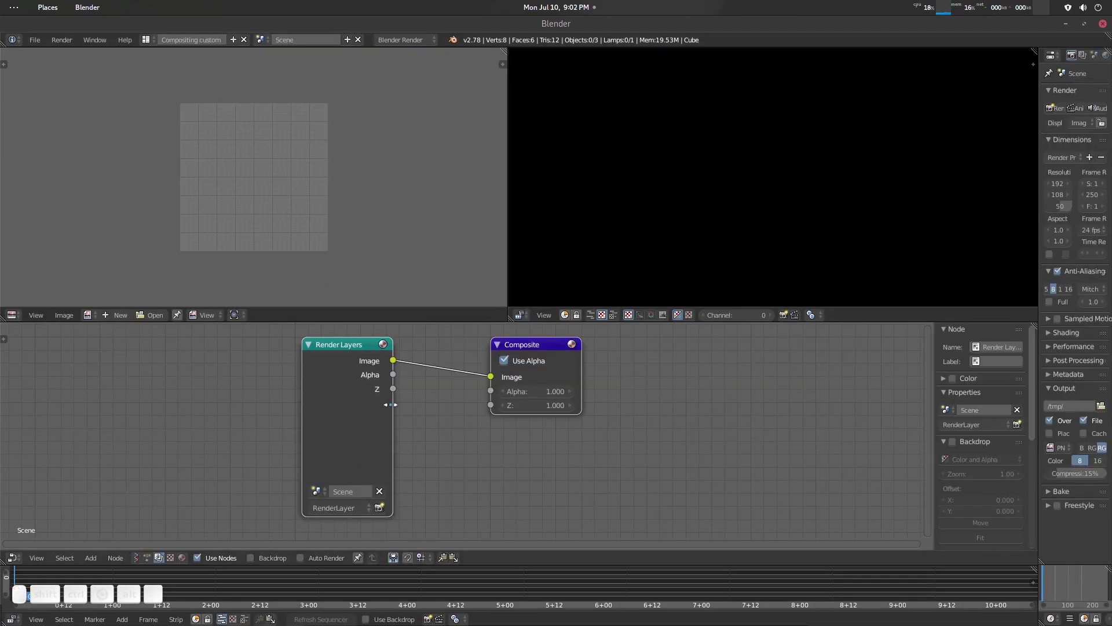
Delete the default Render Layers and Composite nodes from Scene and reactivate the OFL_CMP_PRESET_BASICS scene.
key(Delete)
click(260, 39)
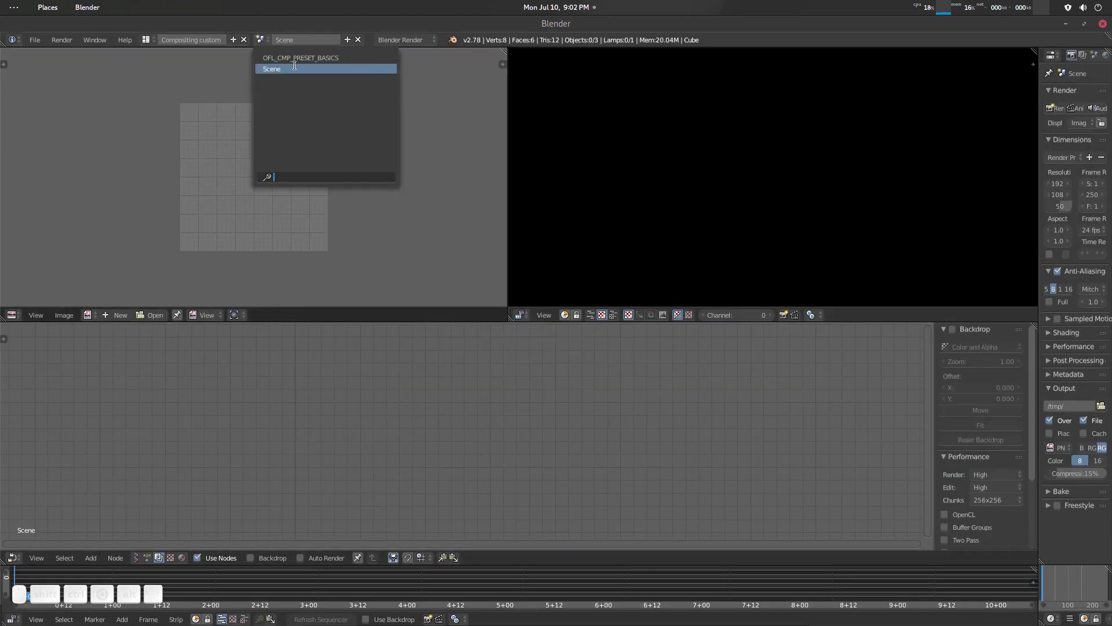
click(290, 69)
middle_drag(429, 447, 529, 495)
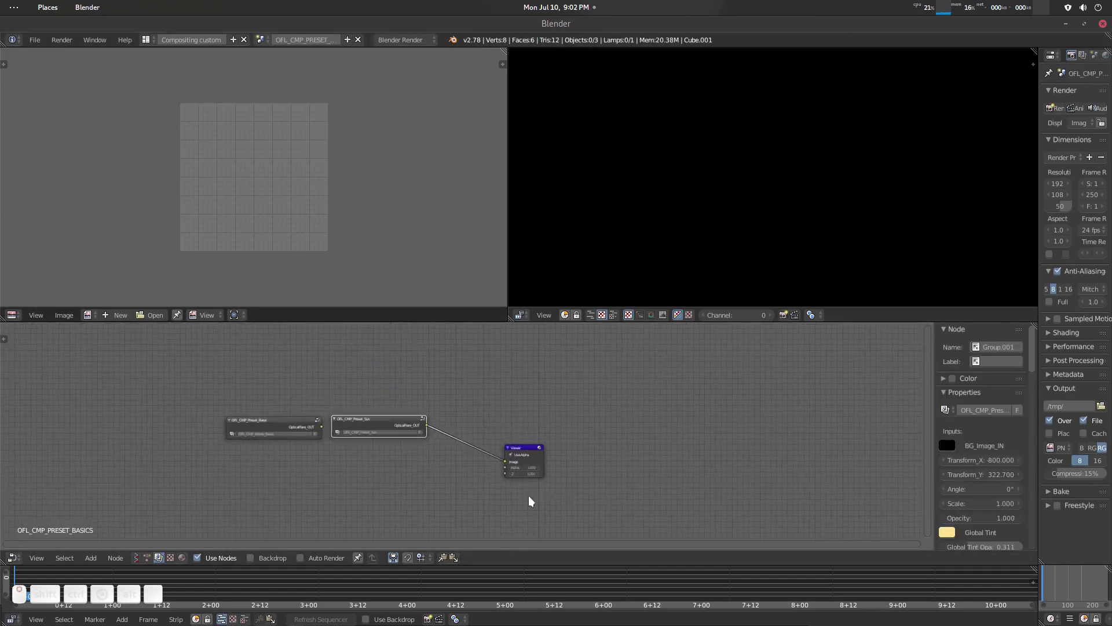
scroll(389, 488, up, 3)
middle_drag(388, 488, 472, 454)
scroll(270, 405, up, 1)
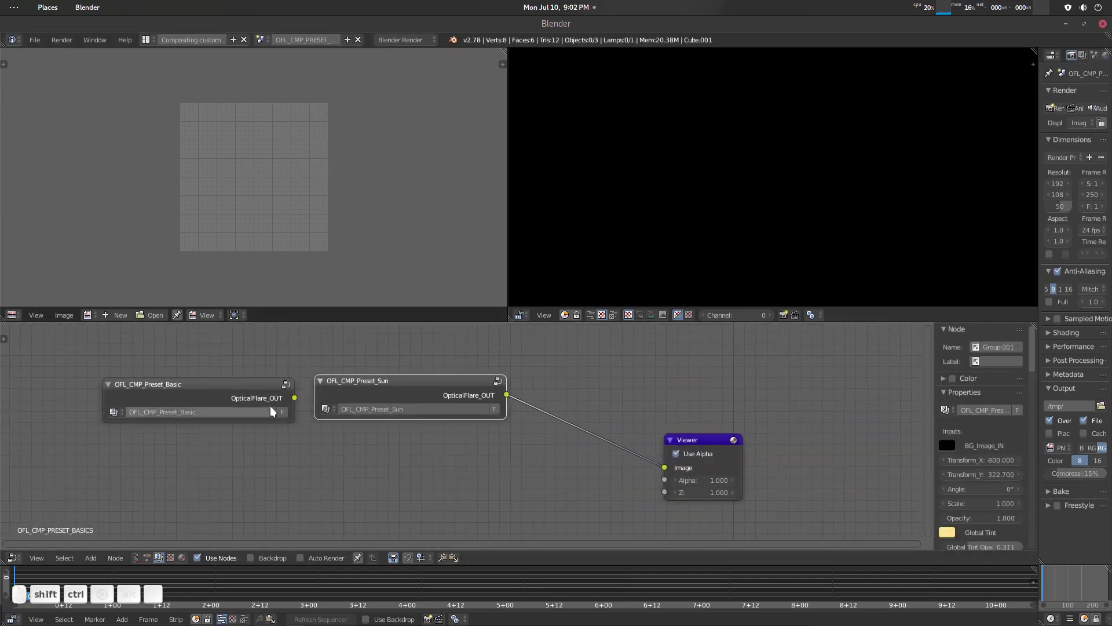
Connect OFL_CMP_Preset_Basic to the Viewer node and display the Viewer Node image in the image editor.
ctrl+shift+click(279, 398)
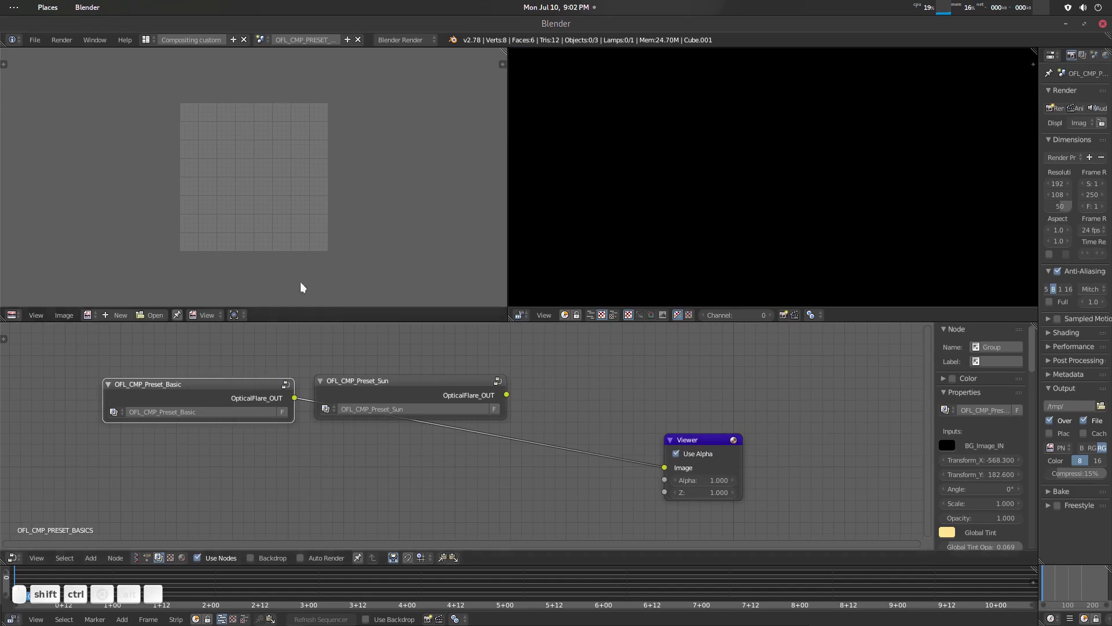
click(89, 314)
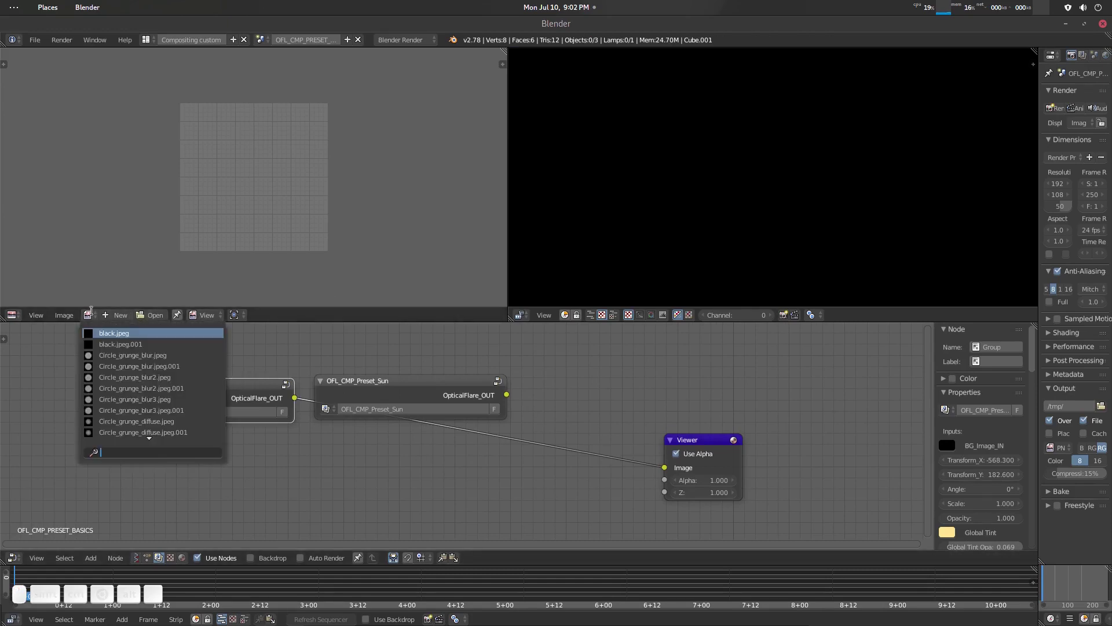
text(view)
key(Return)
ctrl+shift+click(236, 388)
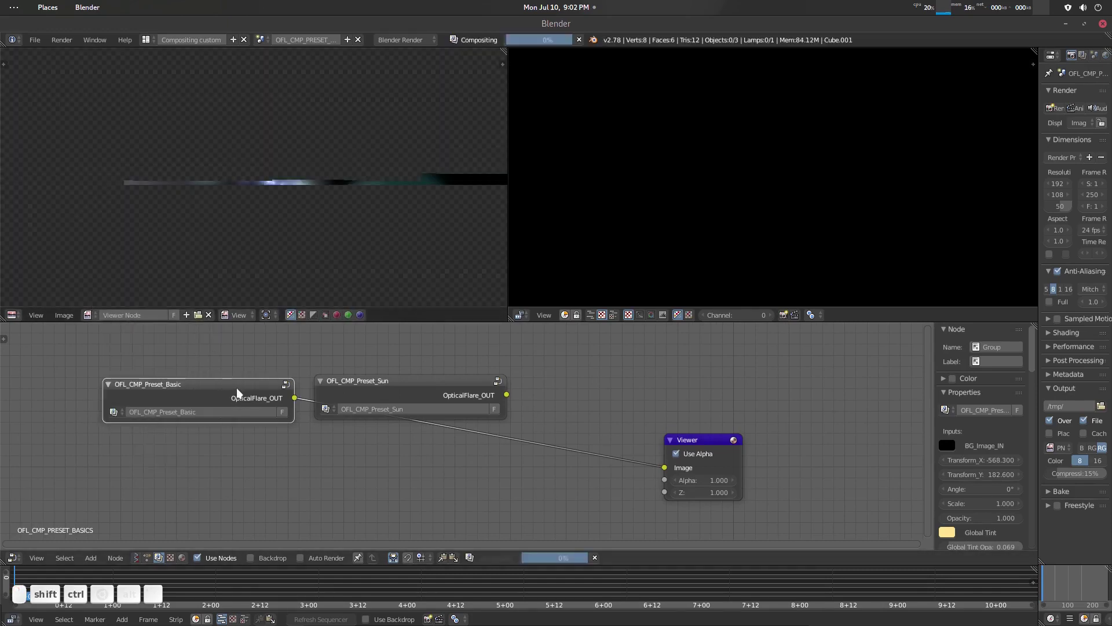
scroll(335, 197, down, 6)
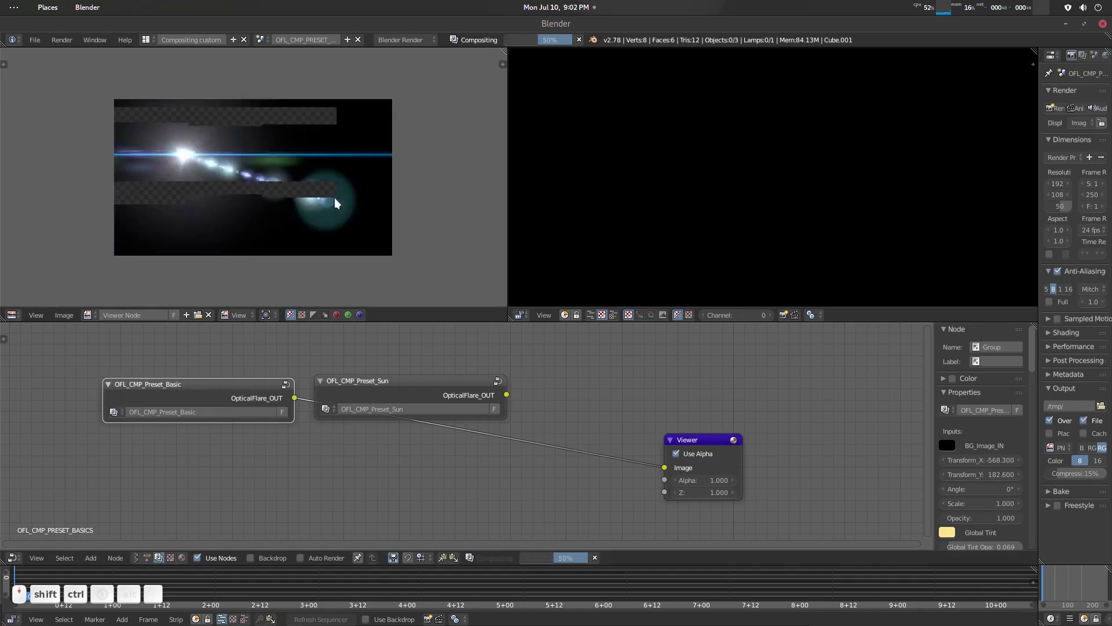
Compare the OFL_CMP_Preset_Sun and OFL_CMP_Preset_Basic flares through the Viewer, finishing by cutting the Viewer's input link.
ctrl+shift+click(393, 388)
scroll(297, 206, up, 2)
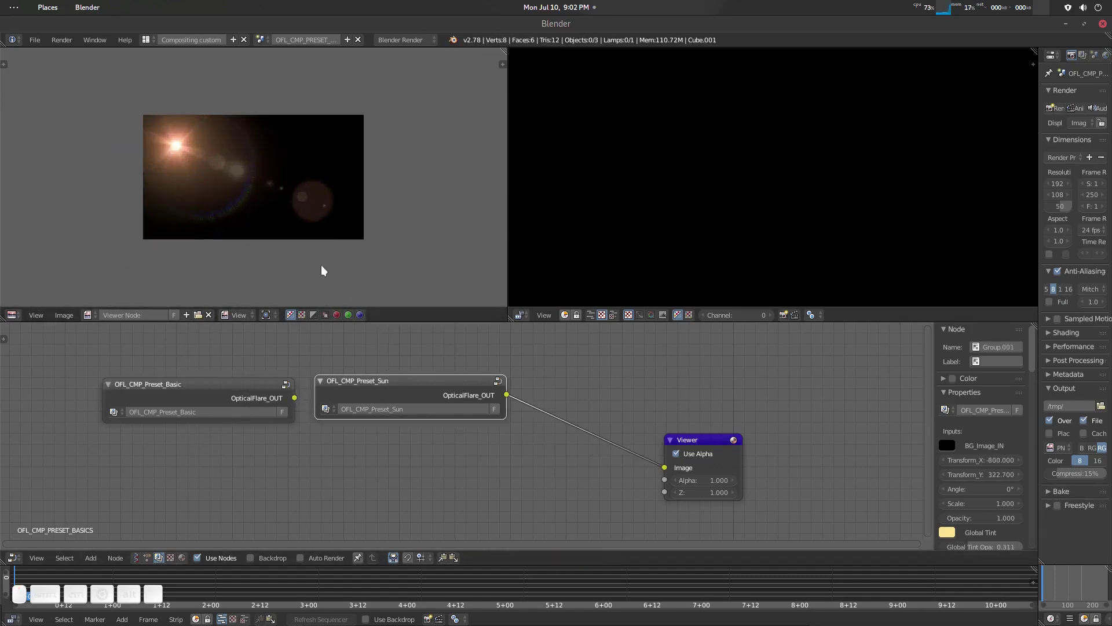
ctrl+shift+click(289, 389)
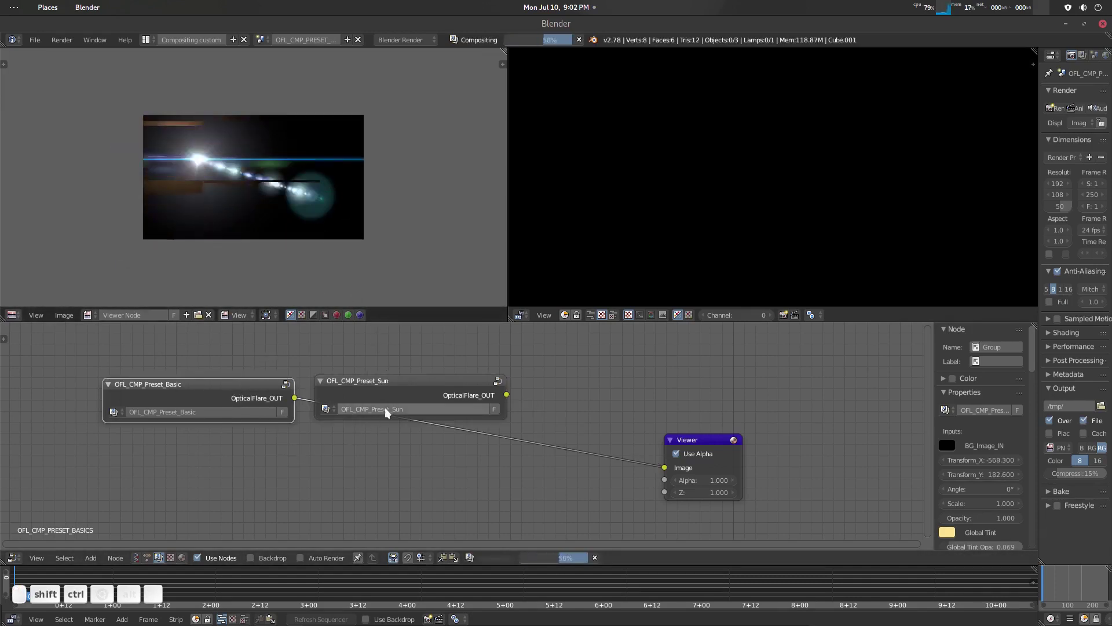
ctrl+shift+click(391, 387)
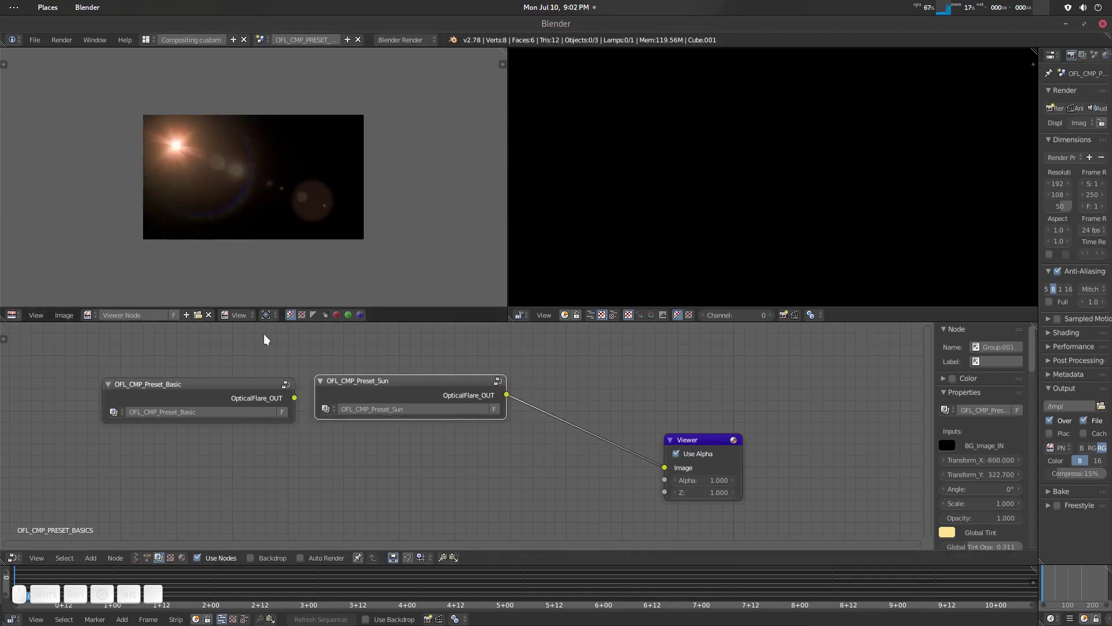
ctrl+drag(573, 436, 506, 460)
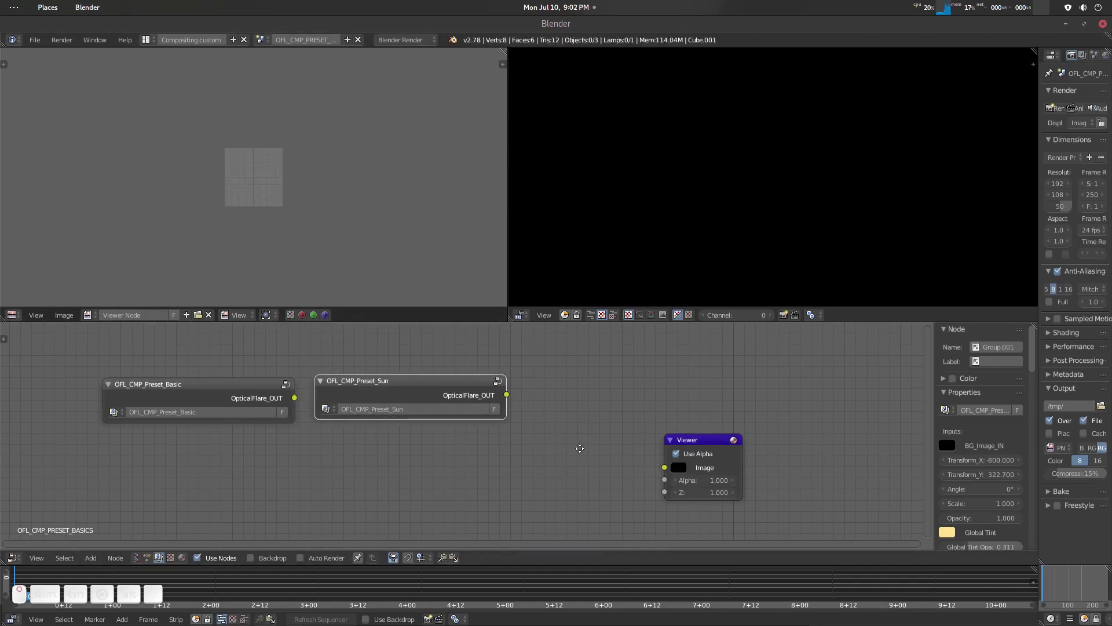
middle_drag(580, 448, 532, 441)
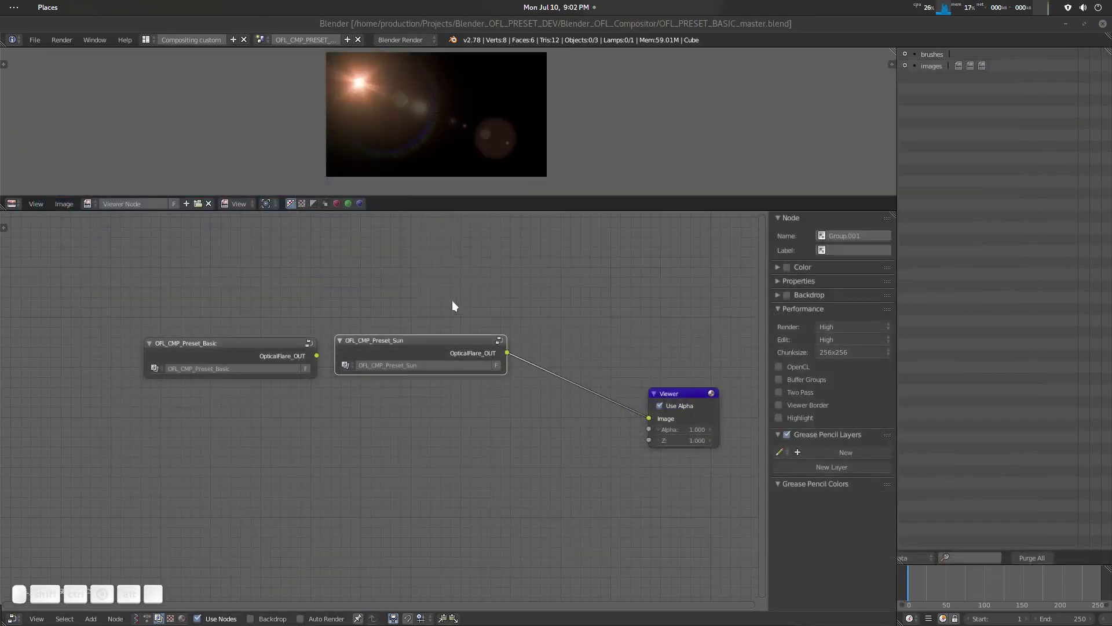
In OFL_PRESET_BASIC_master.blend, widen the node editor area and reveal the hidden sockets of OFL_CMP_Preset_Sun to examine its inputs.
scroll(453, 306, down, 2)
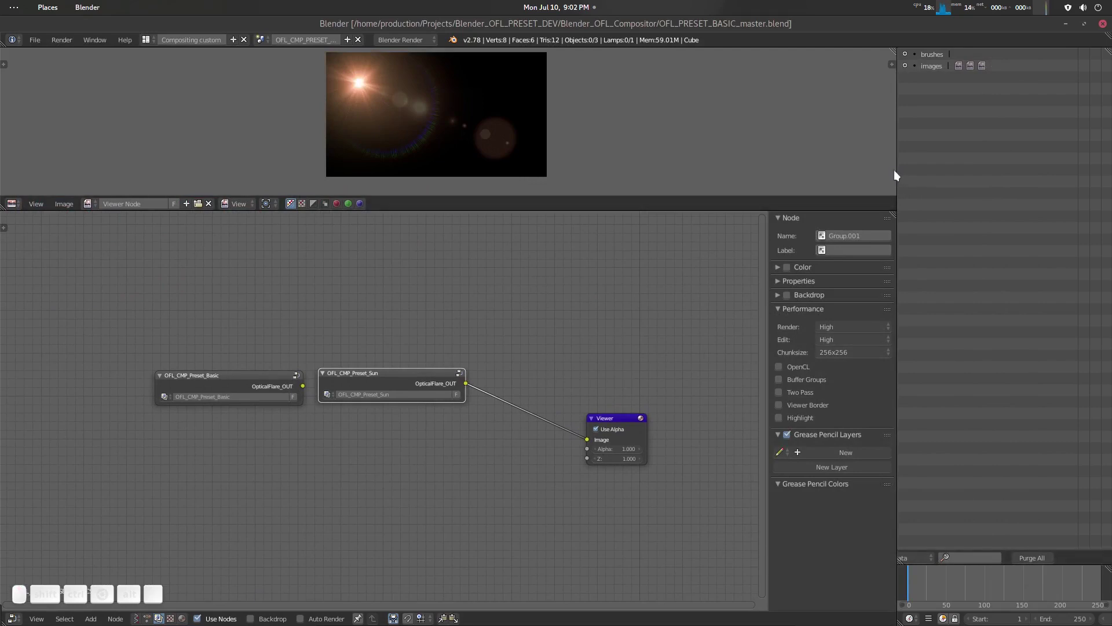
drag(897, 179, 944, 179)
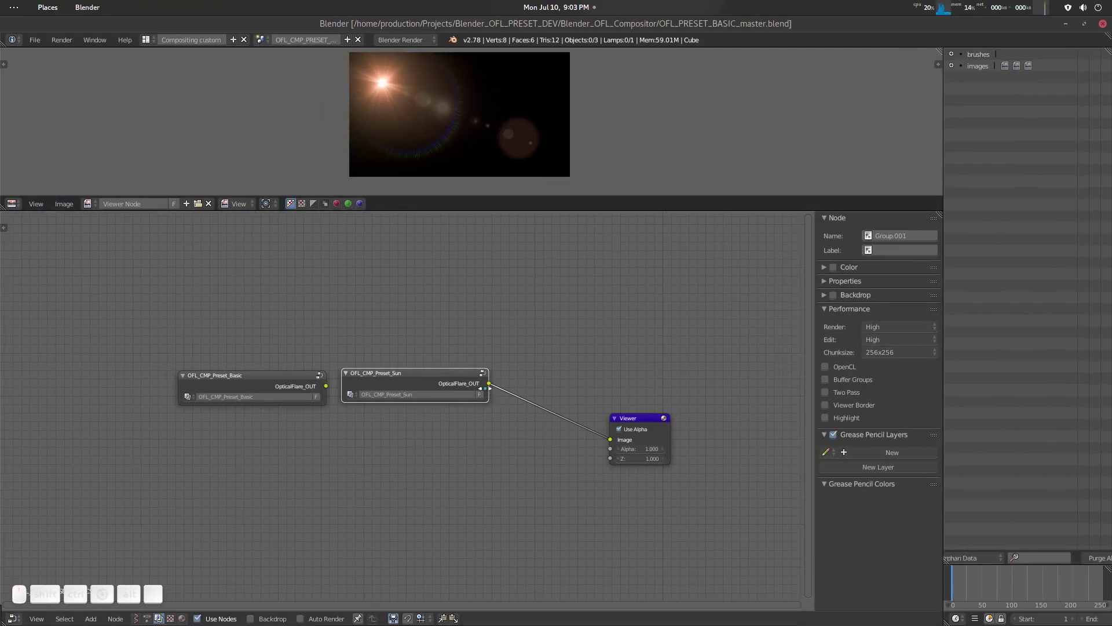
click(439, 376)
key(ctrl+h)
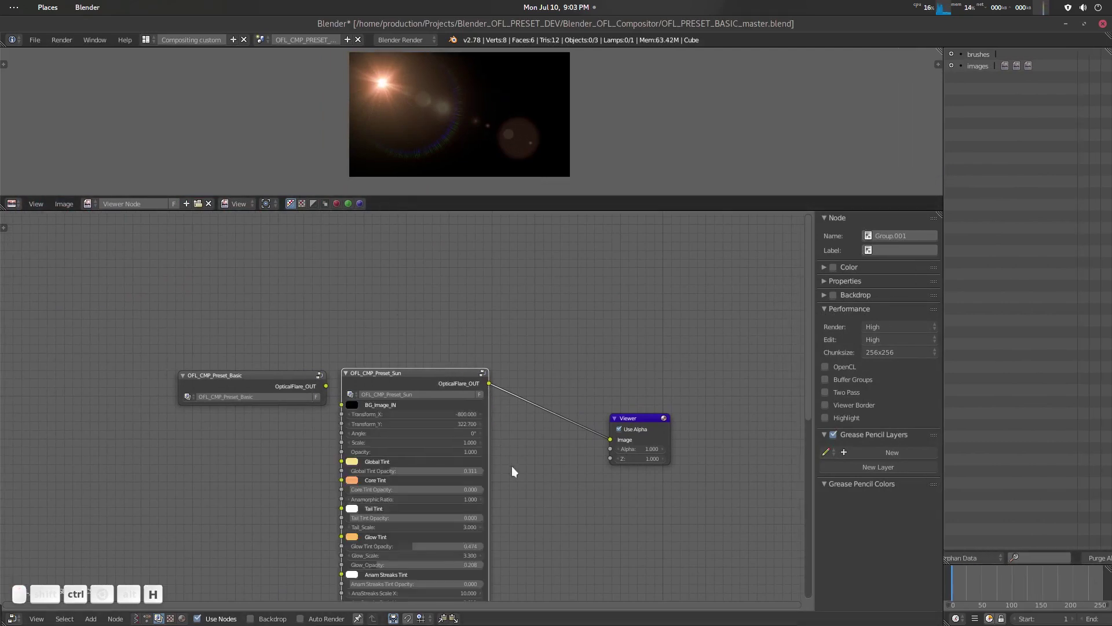
middle_drag(436, 444, 420, 353)
middle_drag(407, 570, 413, 497)
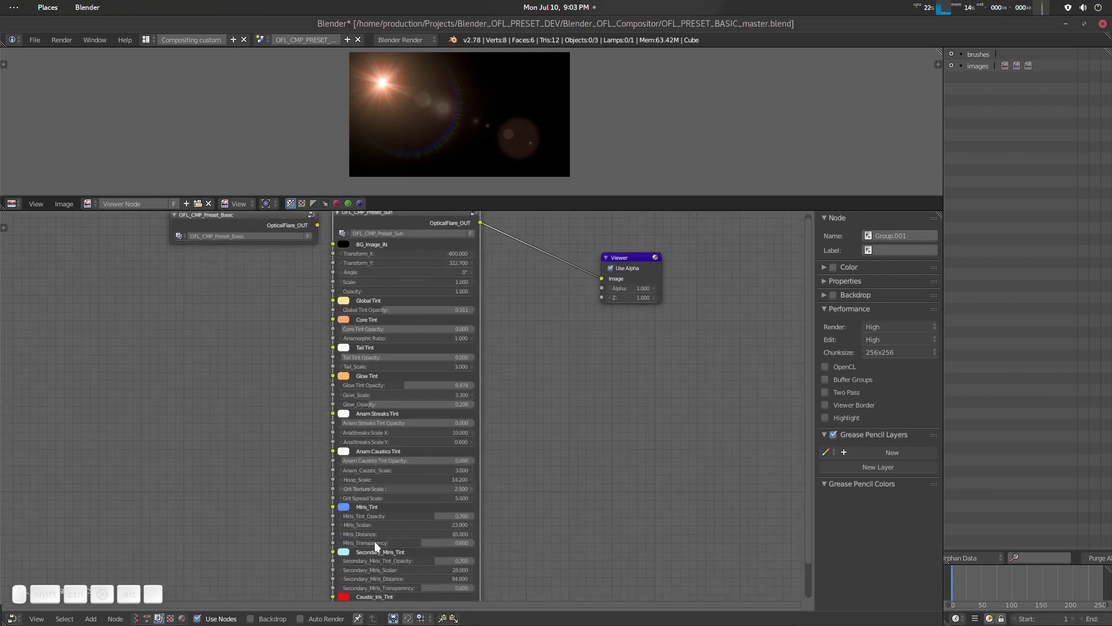
middle_drag(489, 250, 483, 328)
Enter the OFL_CMP_Preset_Sun group to examine its internal node network and return to the main node tree.
key(Tab)
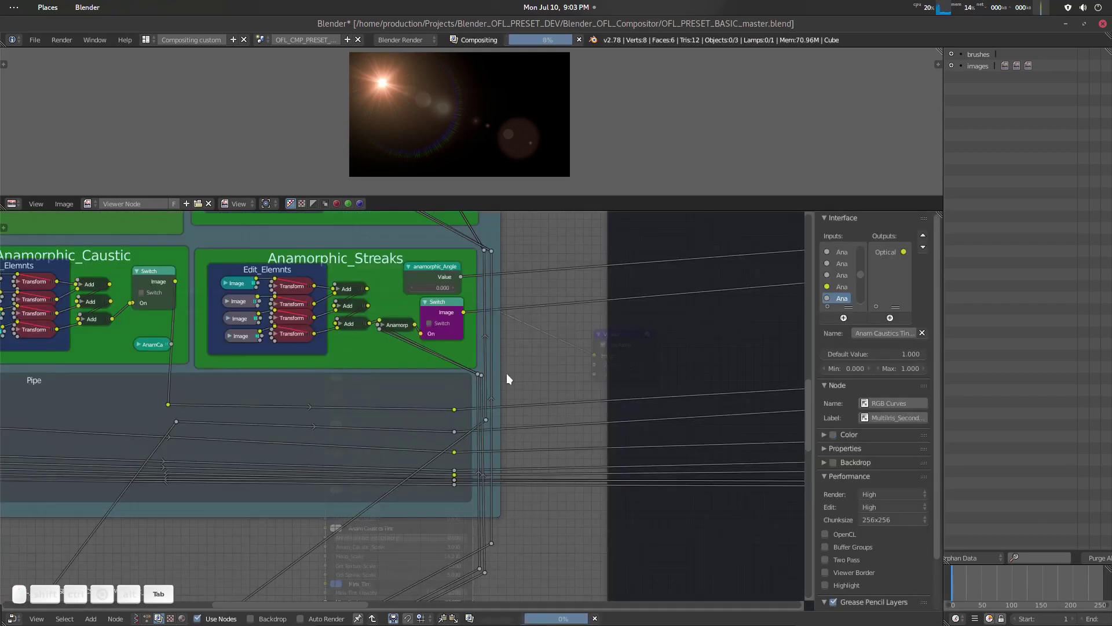
scroll(504, 400, down, 3)
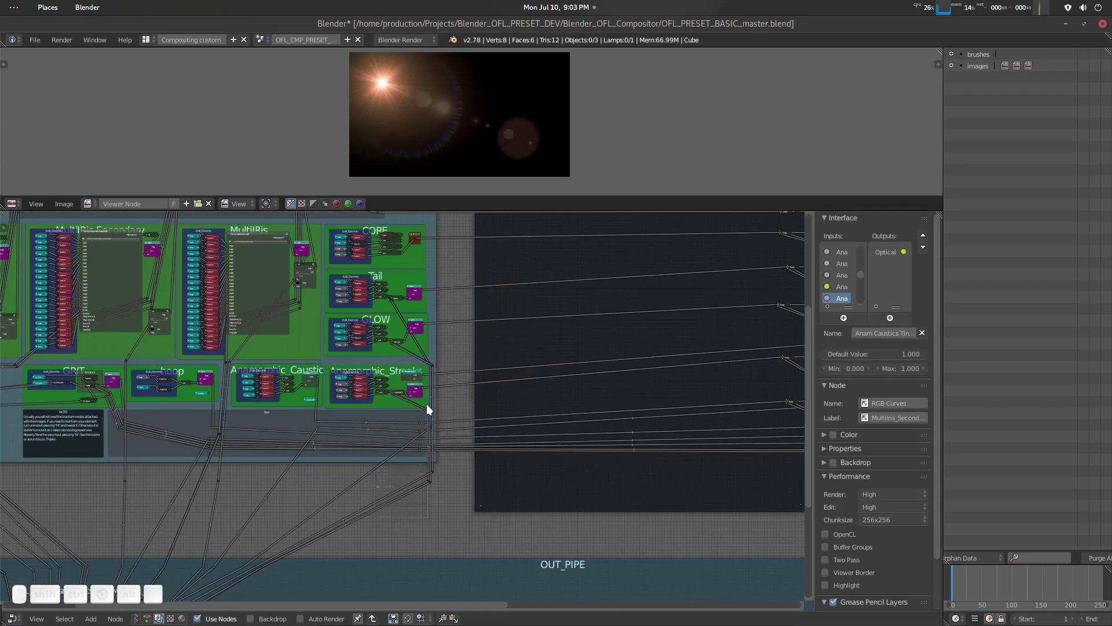
key(Tab)
scroll(484, 425, up, 5)
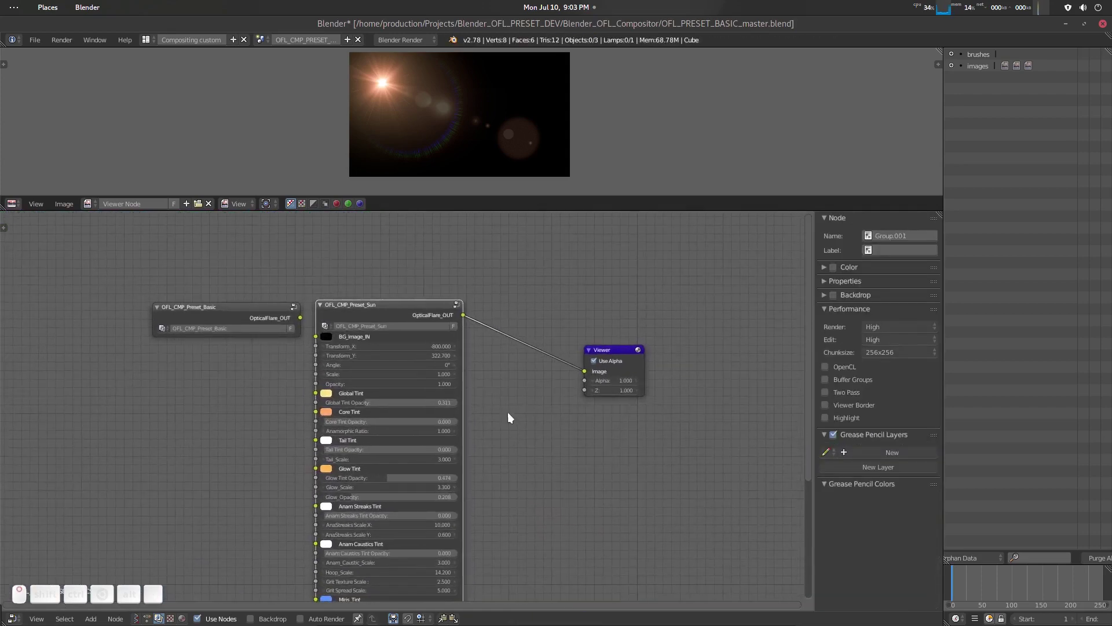
Hide the unused sockets of OFL_CMP_Preset_Sun and move the node slightly down beside OFL_CMP_Preset_Basic.
key(ctrl+h)
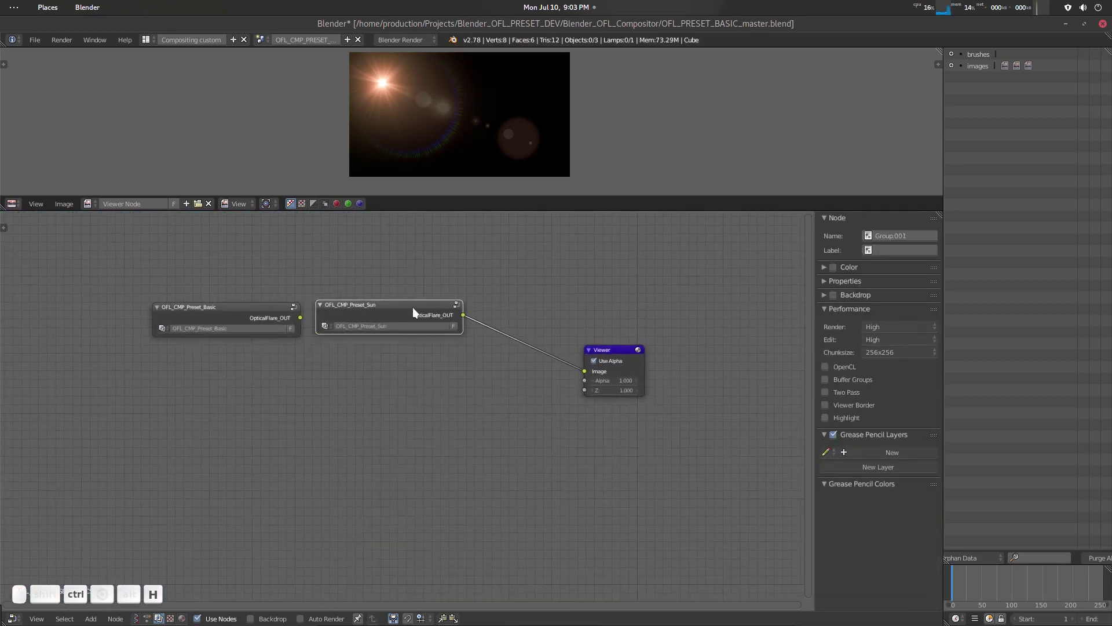
scroll(432, 394, up, 1)
key(Home)
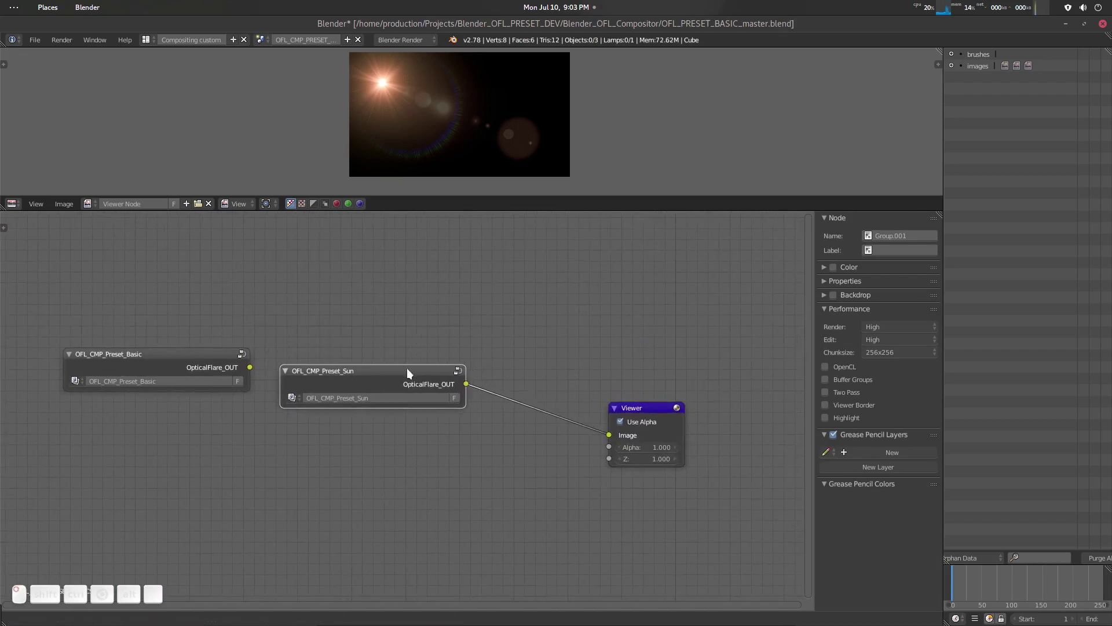
middle_drag(474, 449, 514, 442)
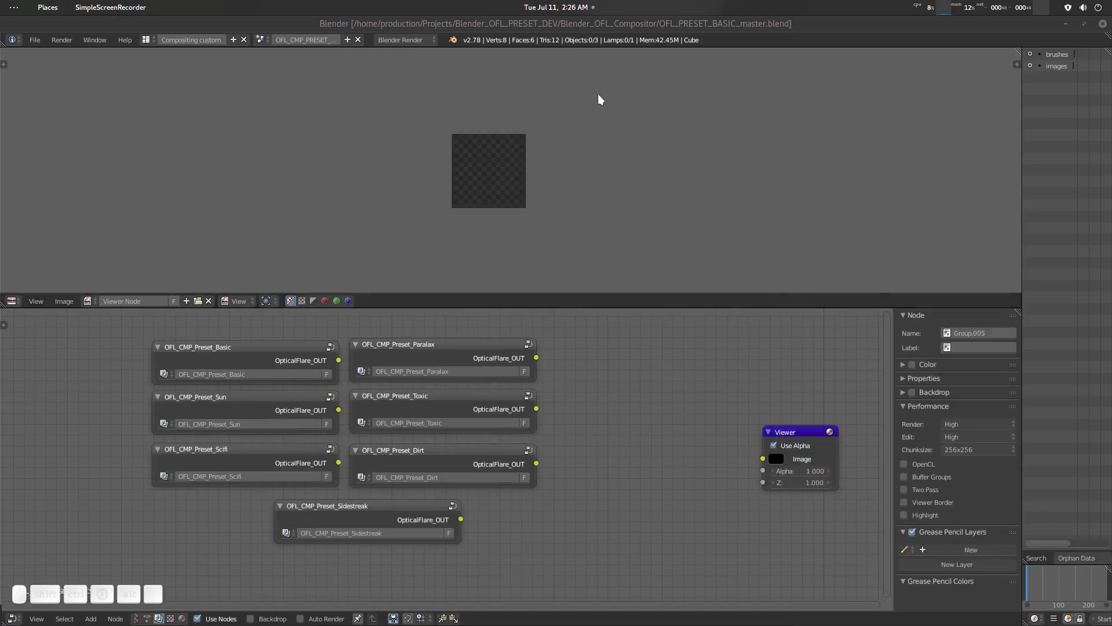
Preview the OFL_CMP_Preset_Basic flare and the OFL_CMP_Preset_Sun flare through the Viewer node.
click(510, 27)
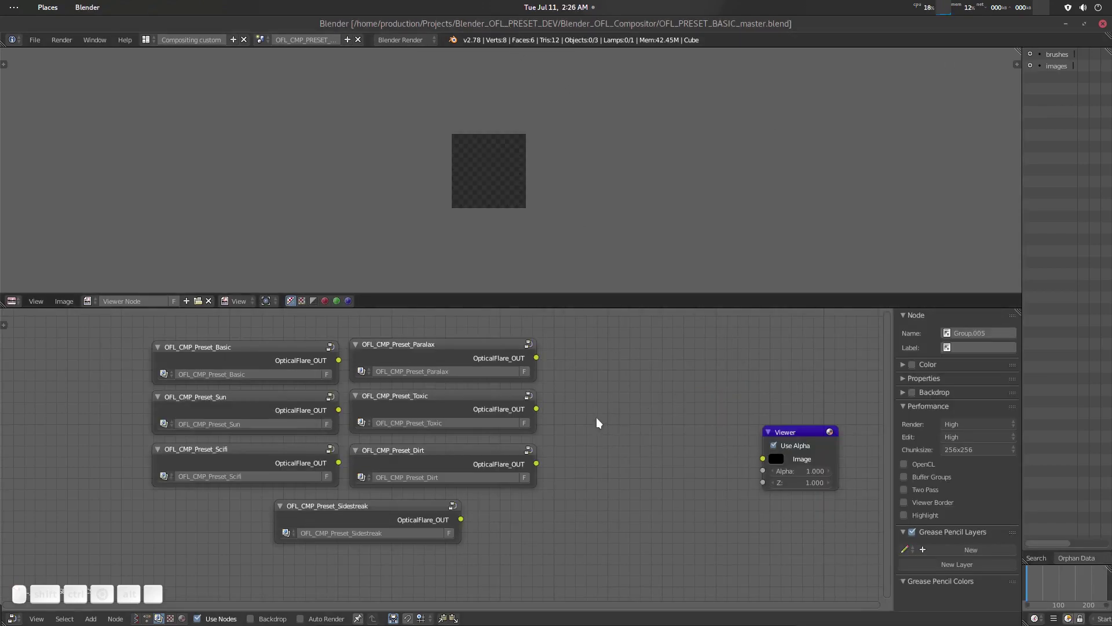
scroll(596, 417, down, 1)
scroll(579, 397, up, 1)
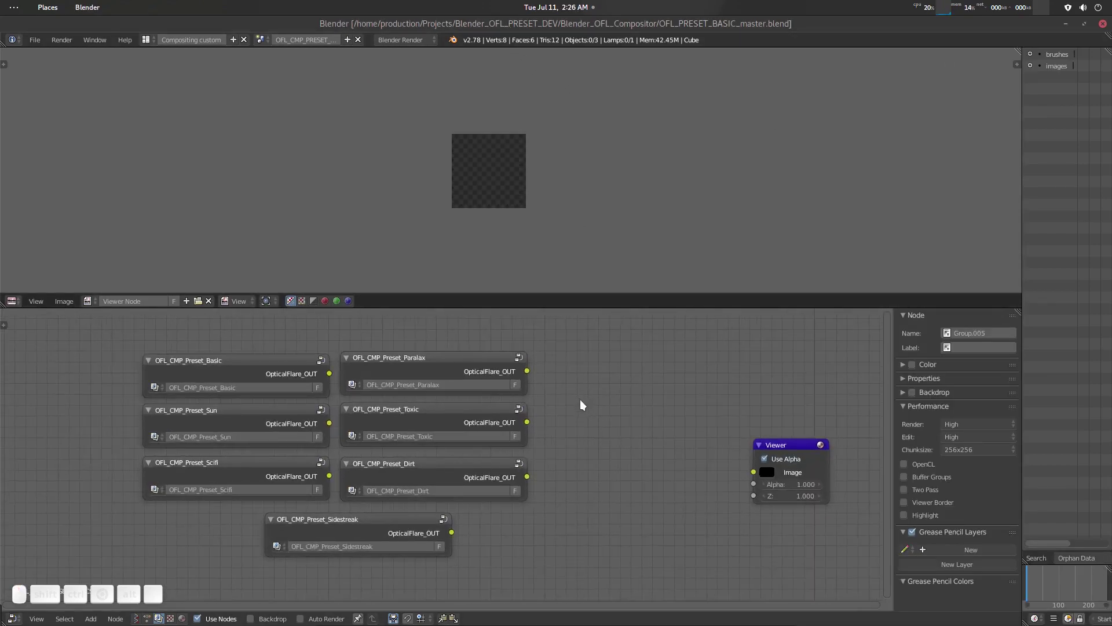
middle_drag(589, 389, 580, 384)
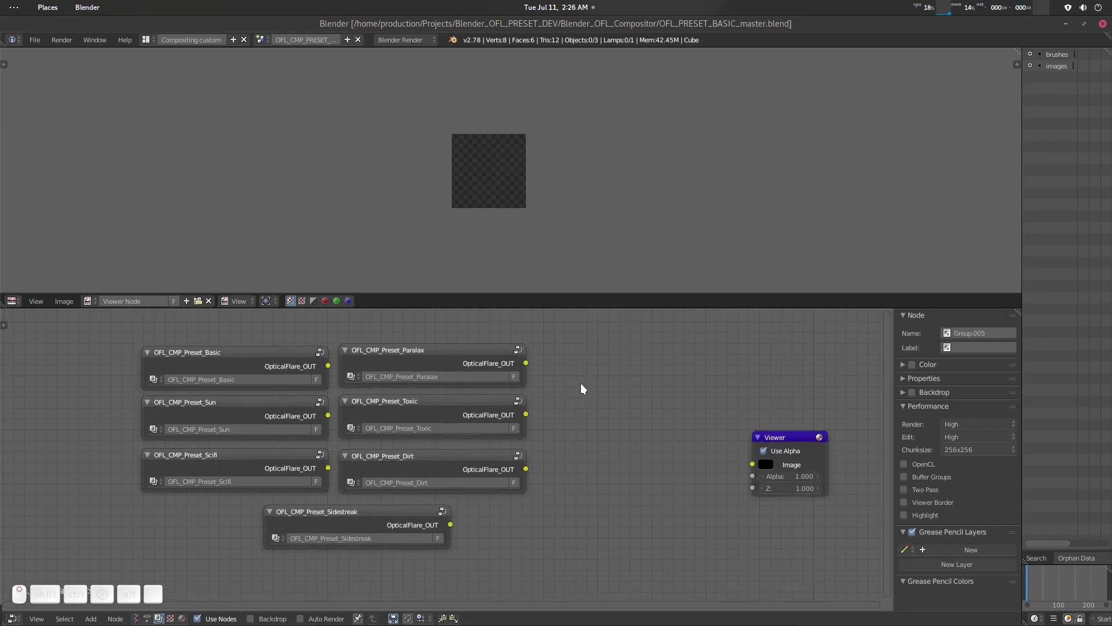
ctrl+shift+click(276, 361)
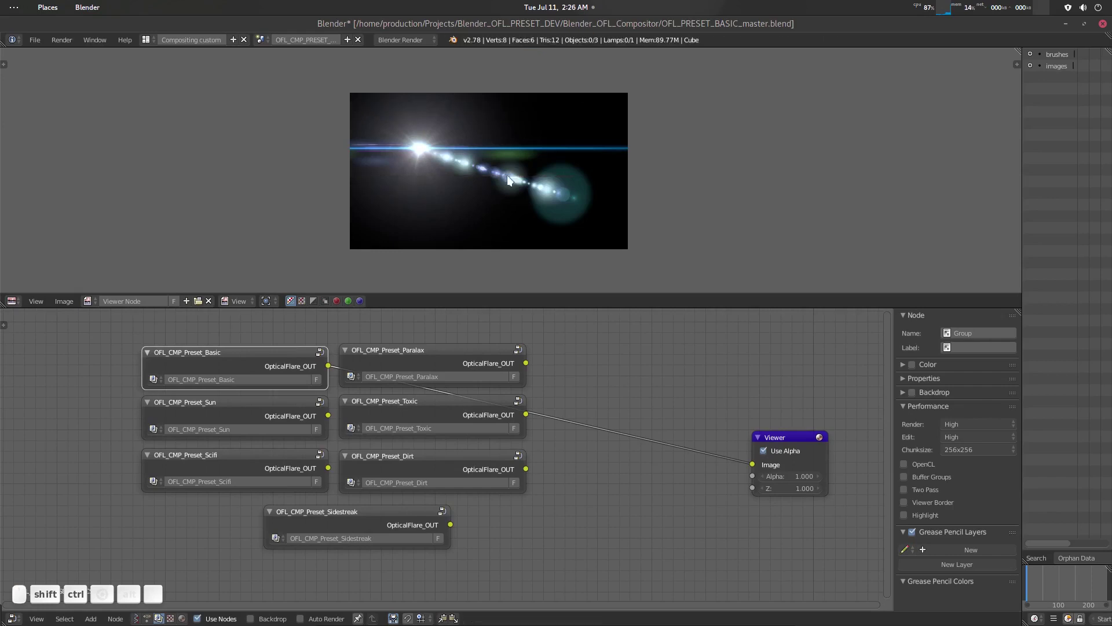
ctrl+shift+click(259, 405)
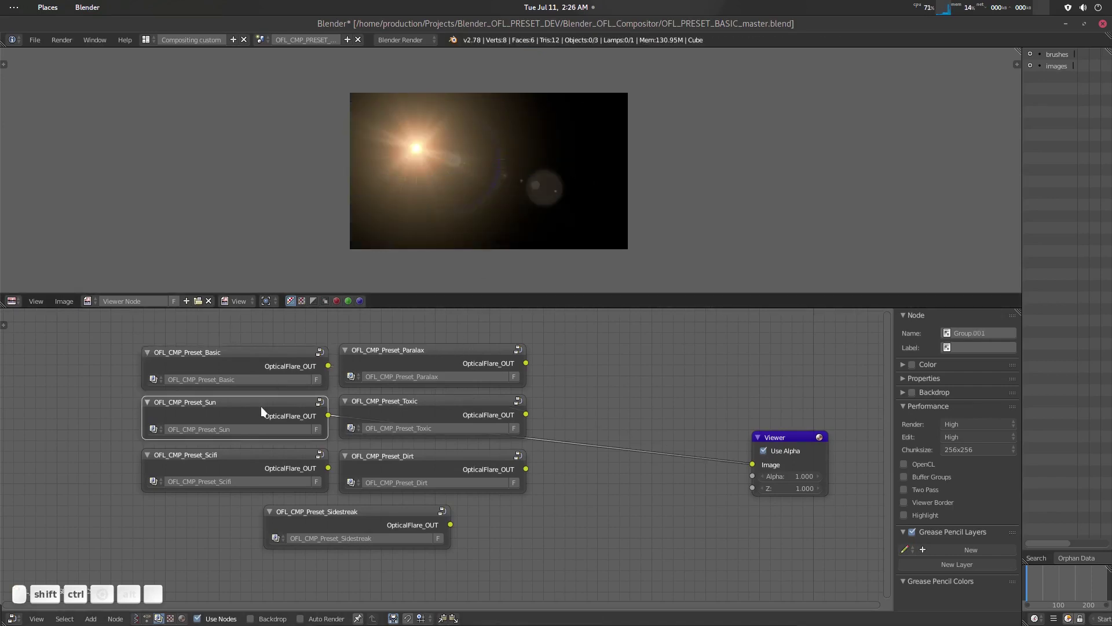
scroll(461, 197, up, 1)
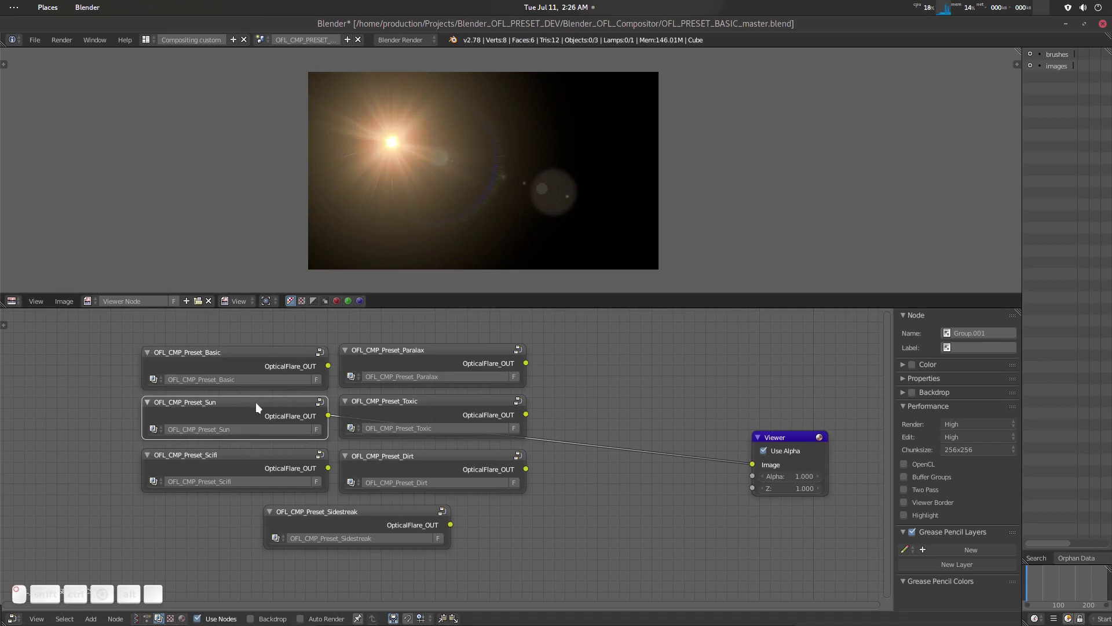
Reveal the hidden sockets of OFL_CMP_Preset_Sun to examine its parameters and hide them again.
key(ctrl+h)
scroll(287, 569, down, 2)
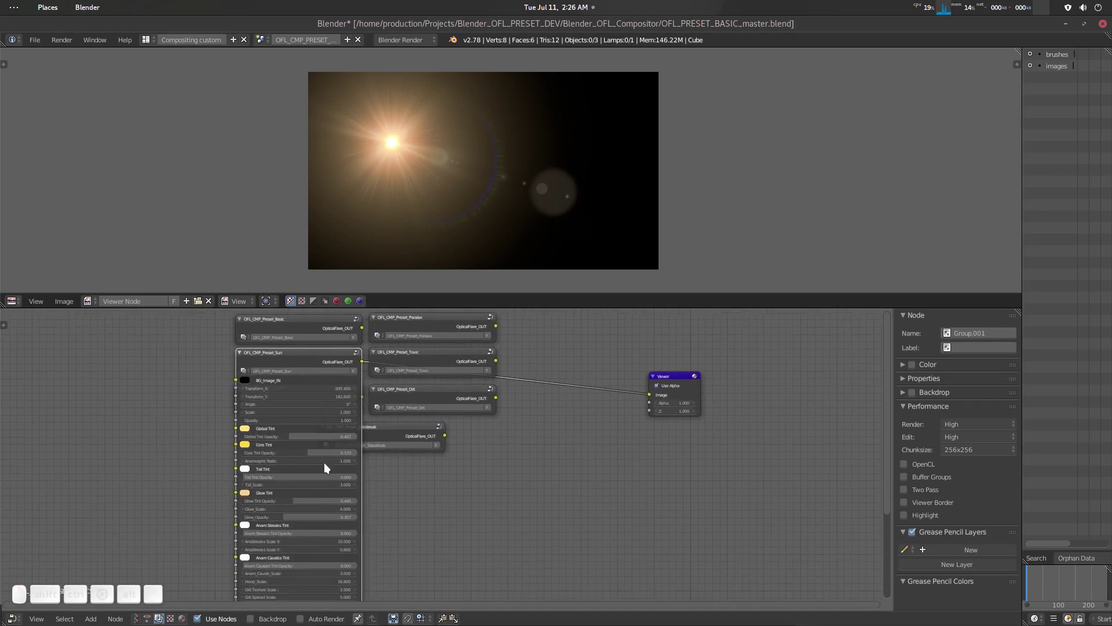
key(ctrl+h)
scroll(390, 484, up, 4)
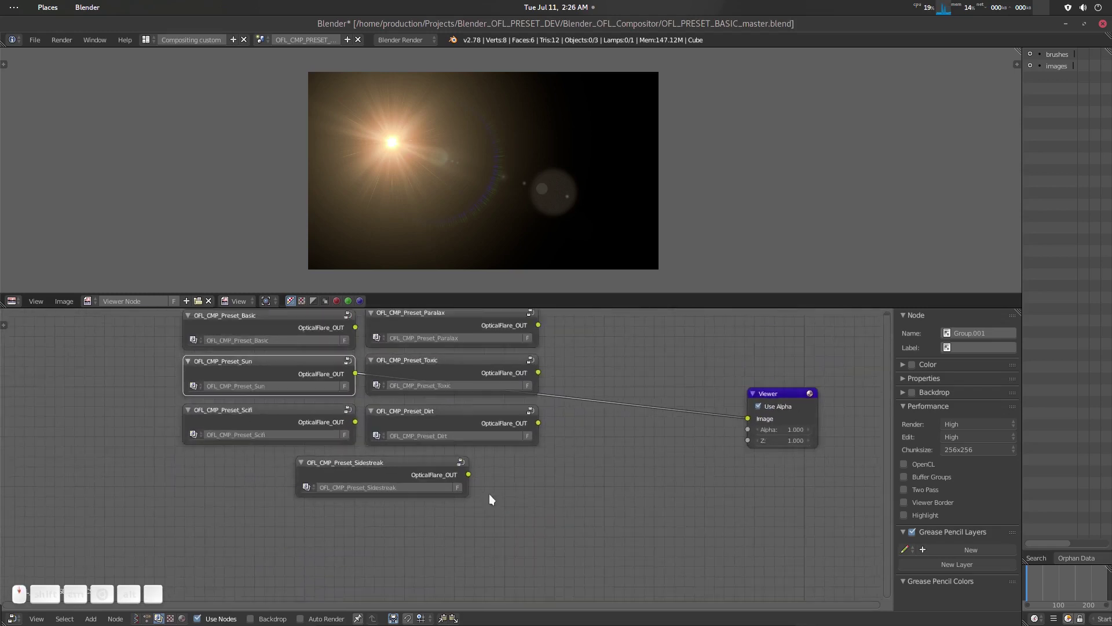
middle_drag(489, 494, 490, 506)
Preview OFL_CMP_Preset_Scifi through the Viewer and reveal its hidden sockets to examine the parameters.
ctrl+shift+click(280, 426)
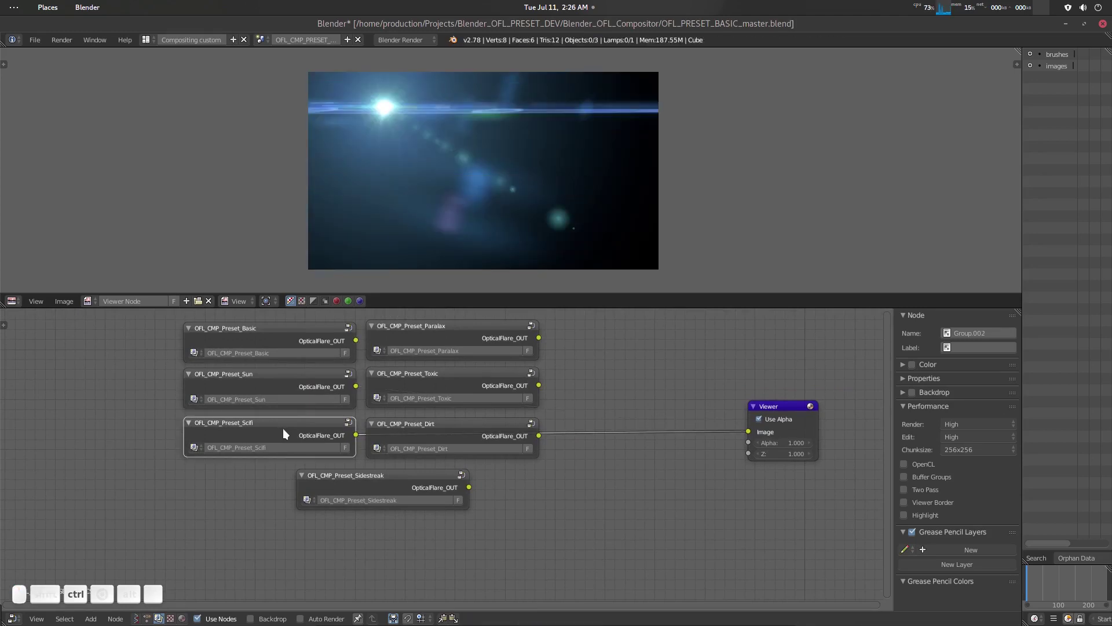
key(ctrl+h)
middle_drag(482, 500, 524, 488)
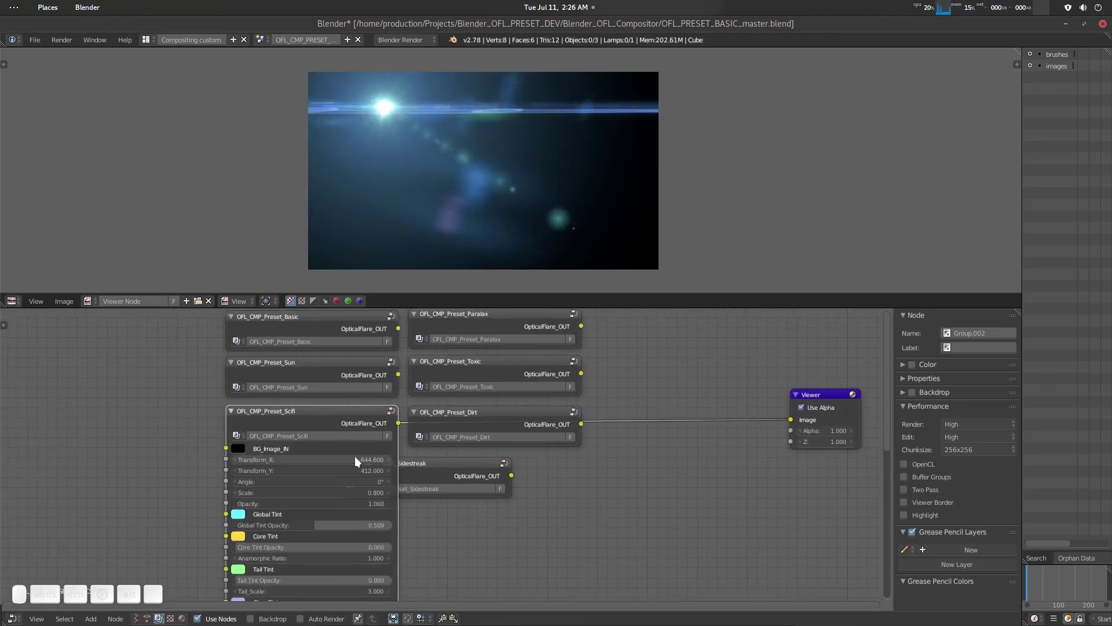
Set the Scifi flare's Transform_X to about 17.7, enable OpenCL, Two Pass and Highlight, and choose a 128x128 chunk size.
drag(355, 457, 775, 456)
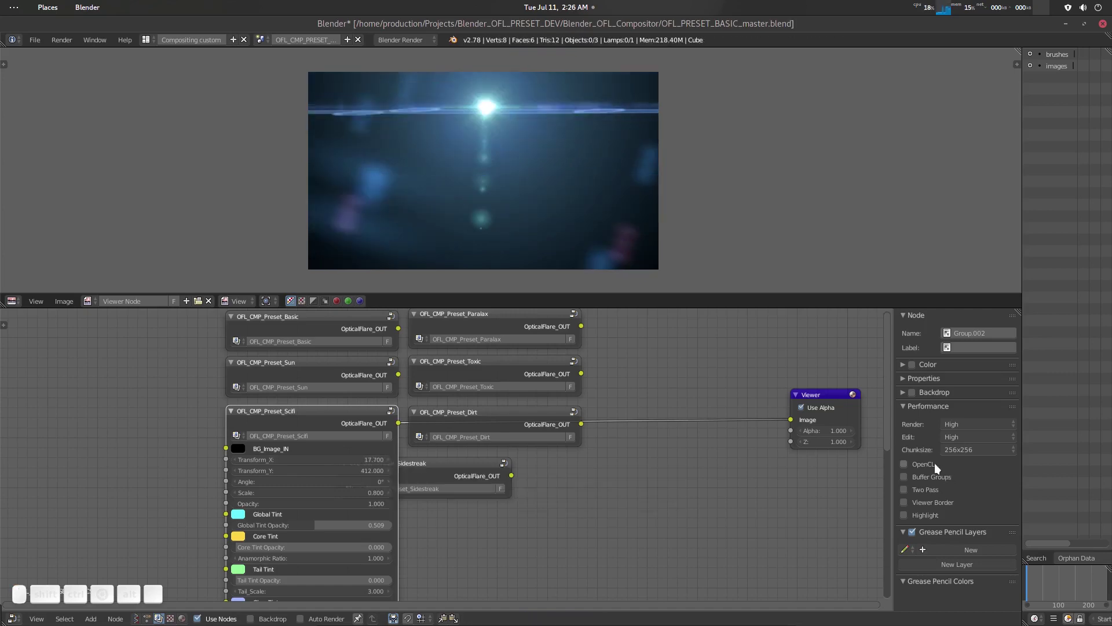
click(929, 511)
click(982, 450)
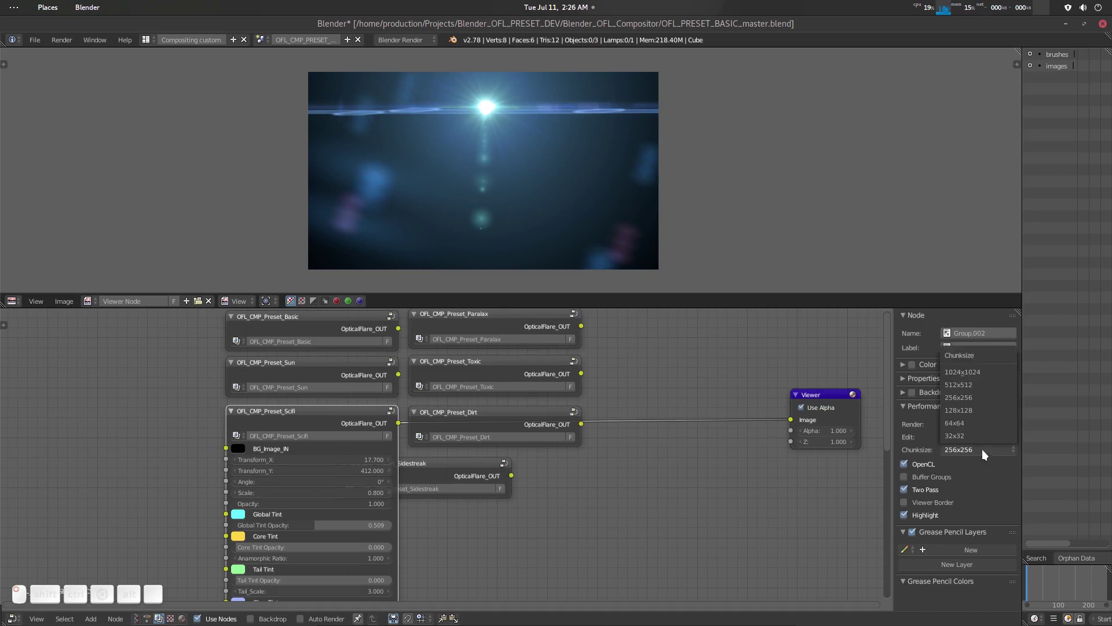
click(978, 409)
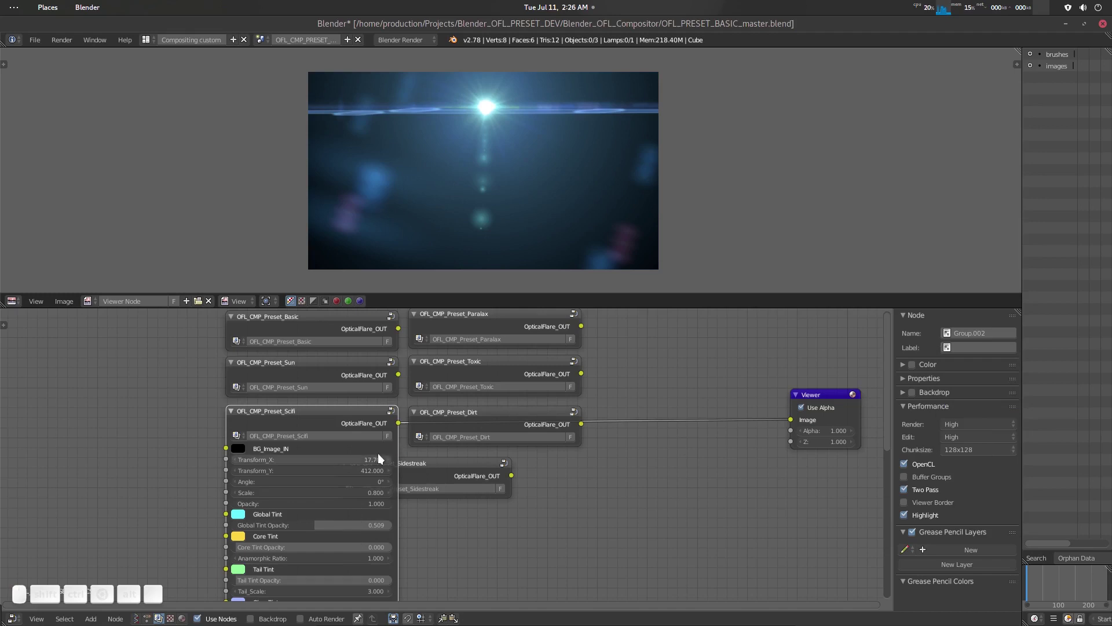
Reposition the OFL_CMP_Preset_Scifi flare with Transform_X at about 212.5 and Transform_Y at about 373.3.
drag(378, 459, 494, 459)
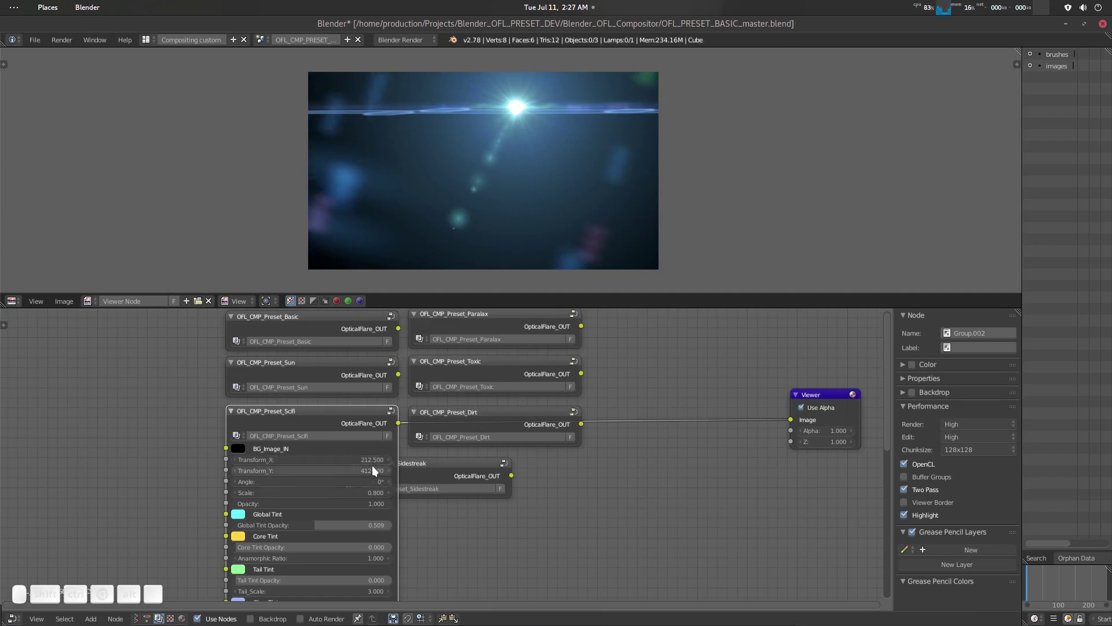
drag(372, 467, 349, 467)
scroll(459, 539, down, 2)
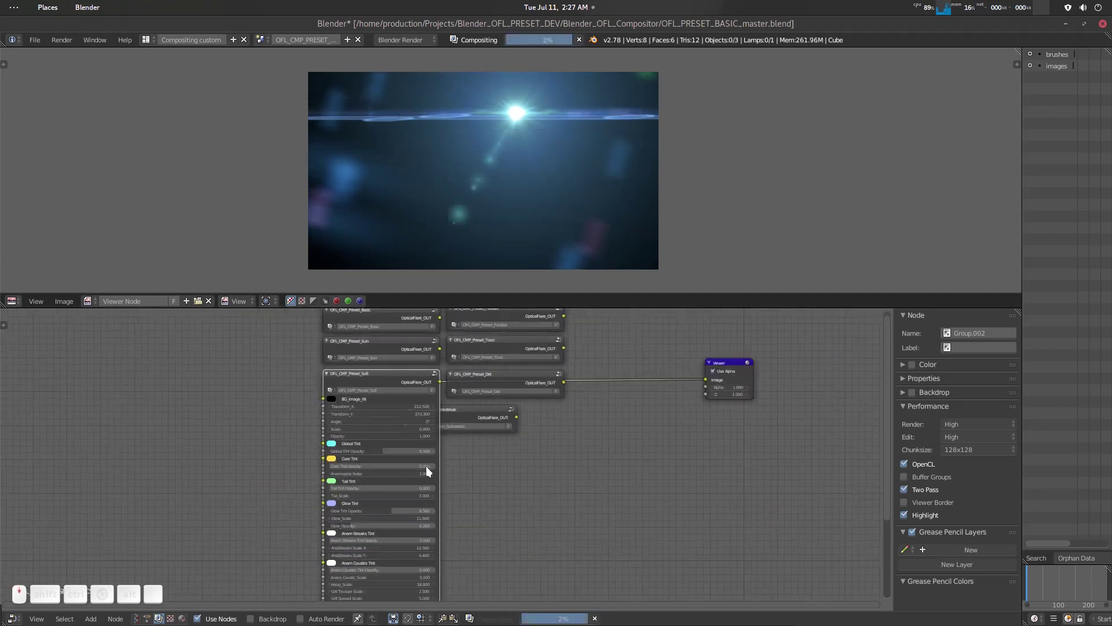
middle_drag(454, 558, 460, 526)
scroll(439, 495, up, 2)
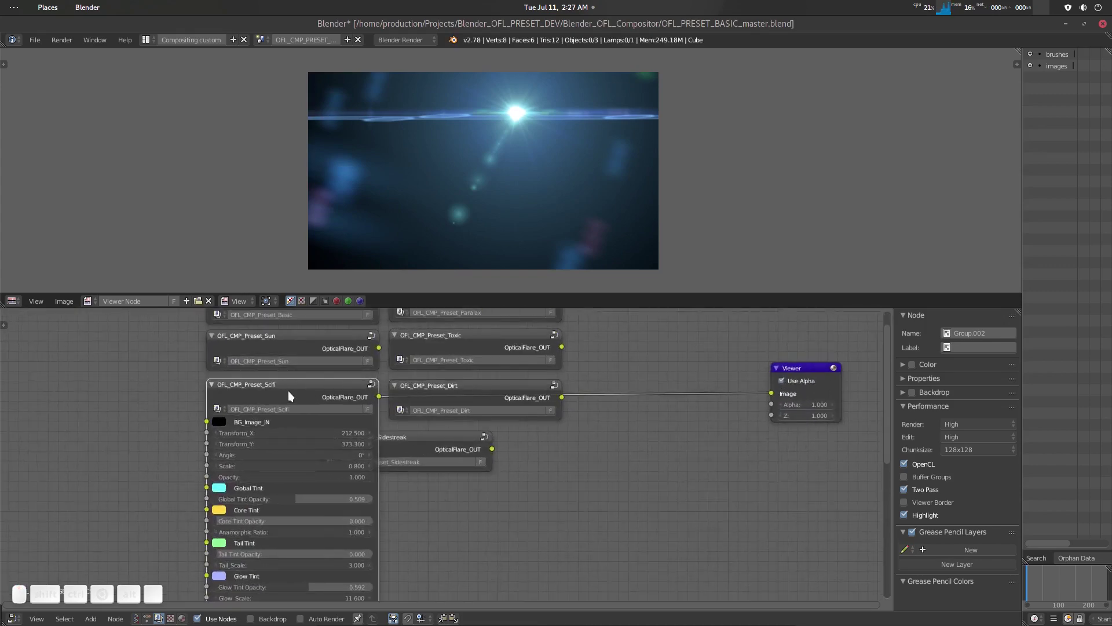
Look inside the OFL_CMP_Preset_Scifi node group, leave it and hide the node's unused sockets.
key(Tab)
scroll(506, 461, down, 4)
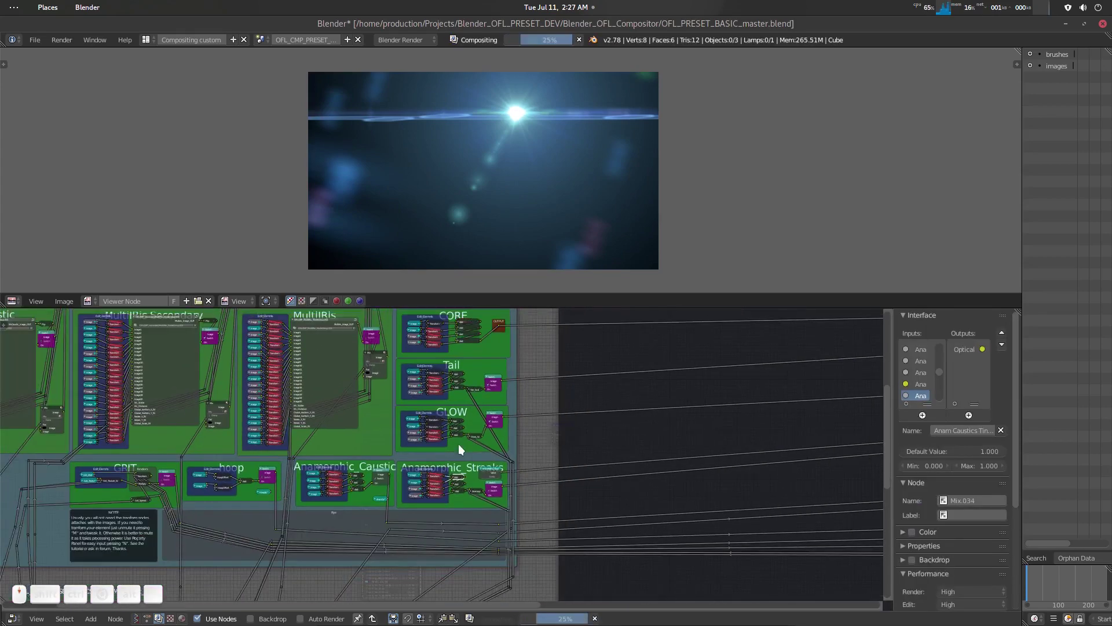
scroll(472, 443, down, 2)
key(Tab)
scroll(484, 474, up, 3)
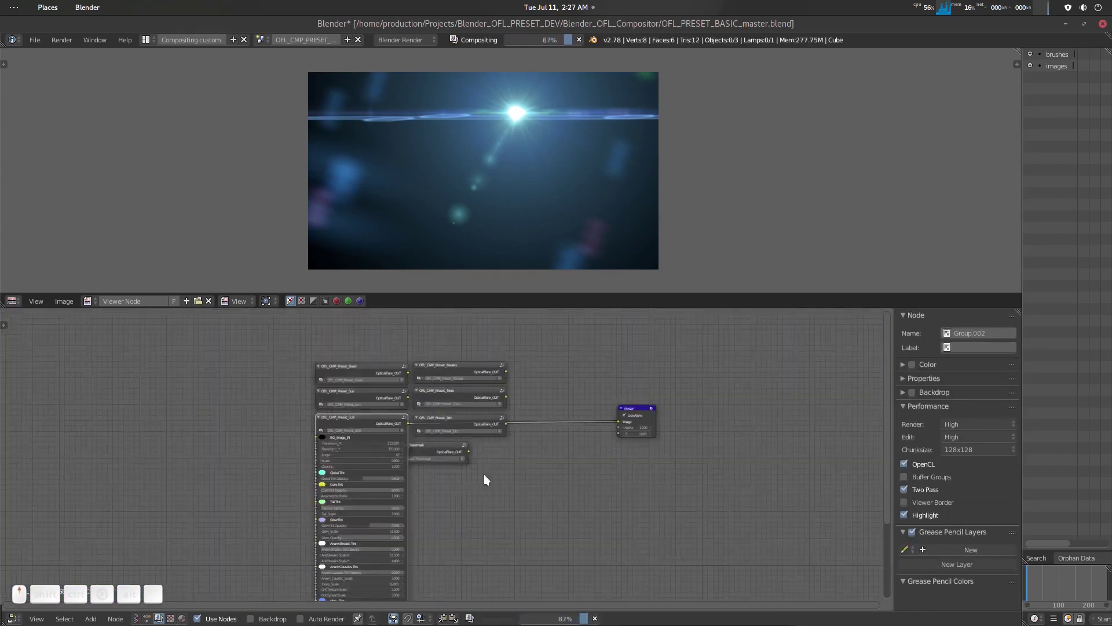
scroll(484, 474, up, 1)
key(ctrl+h)
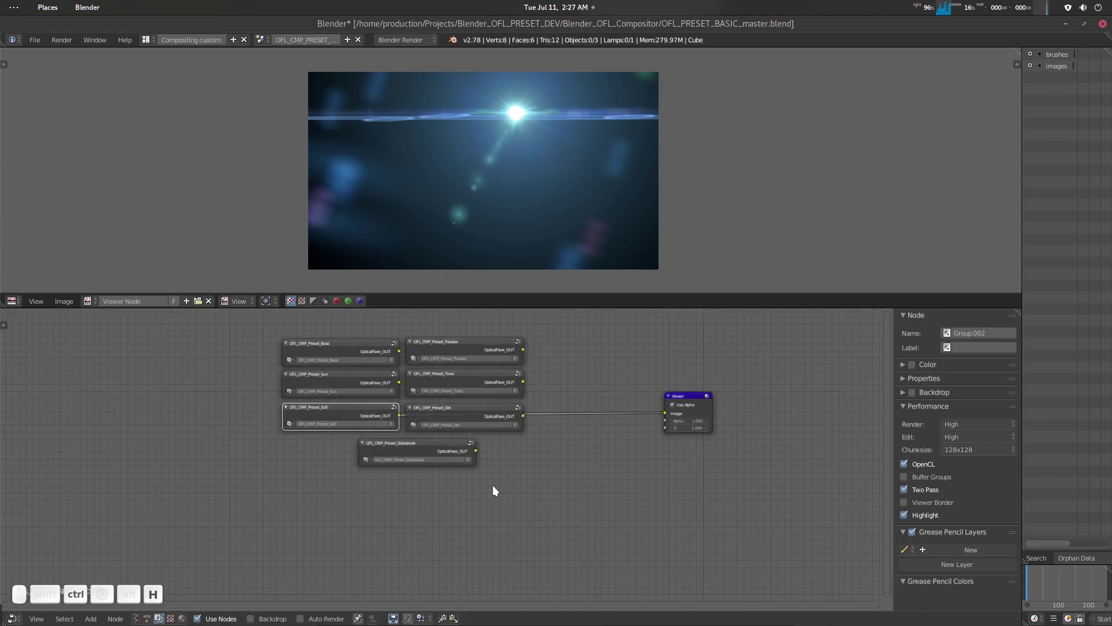
Preview OFL_CMP_Preset_Paralax through the Viewer, reveal its sockets to increase Transform_X slightly, and hide them again.
scroll(484, 490, up, 2)
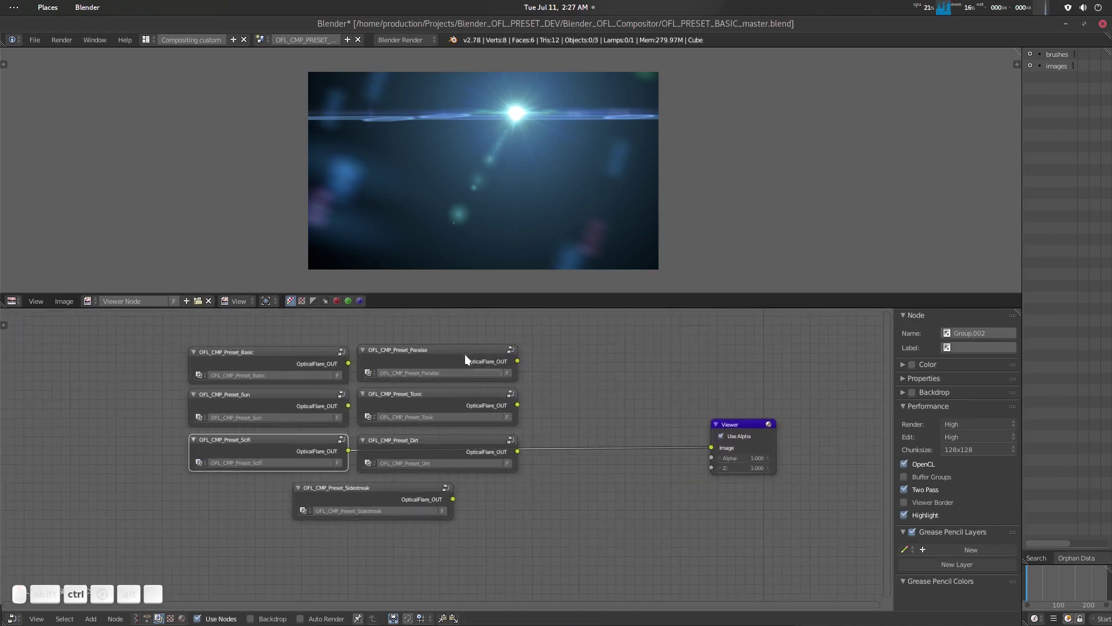
ctrl+shift+click(465, 355)
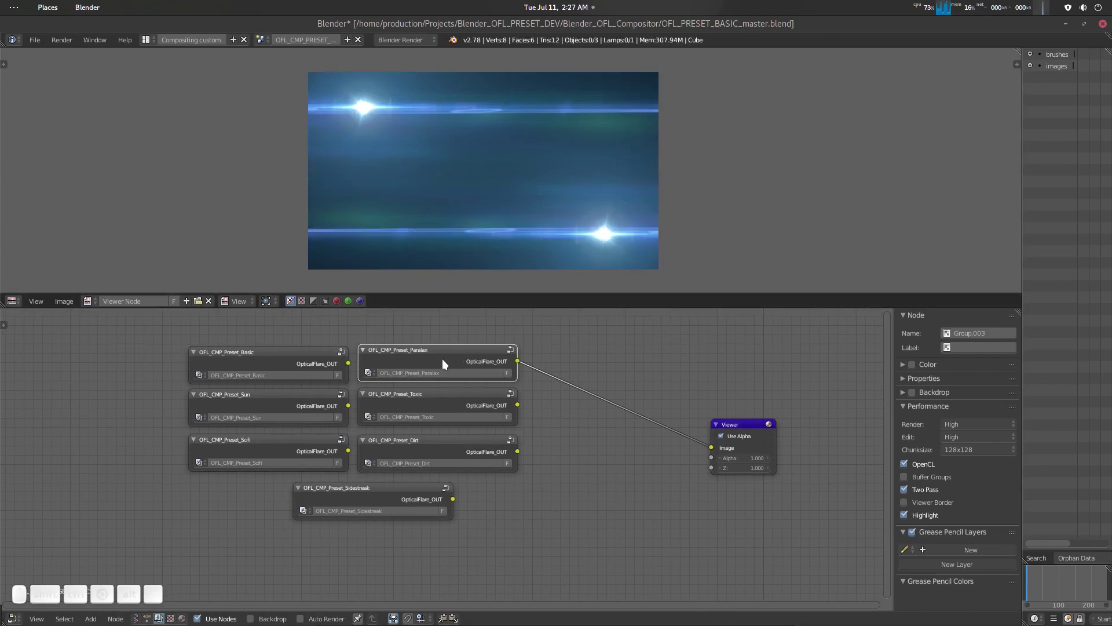
key(ctrl+h)
drag(468, 397, 511, 395)
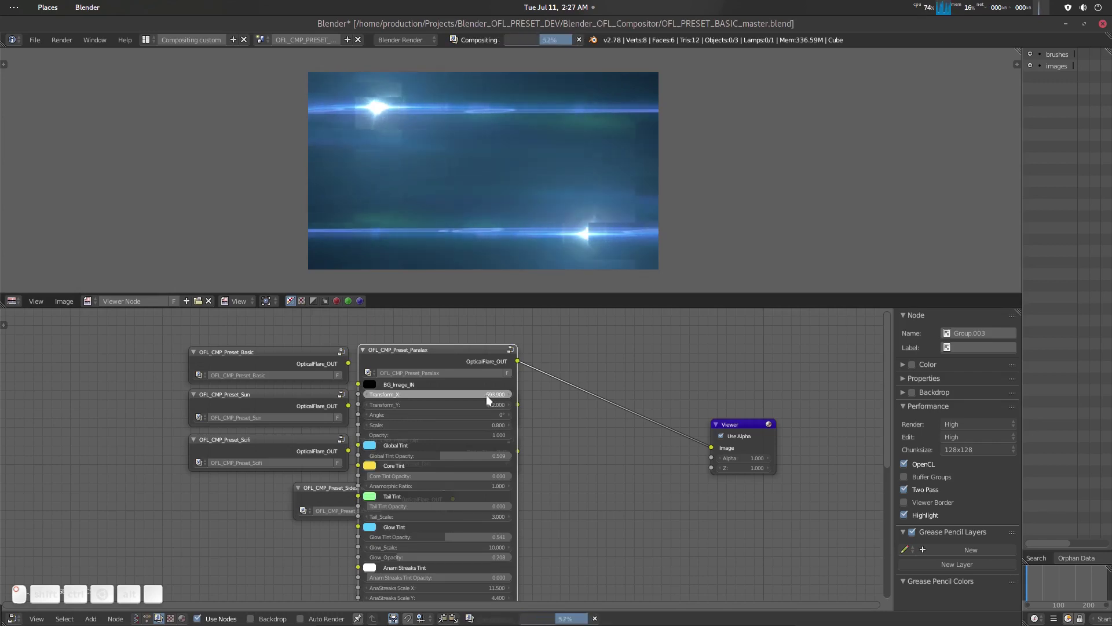
key(ctrl+h)
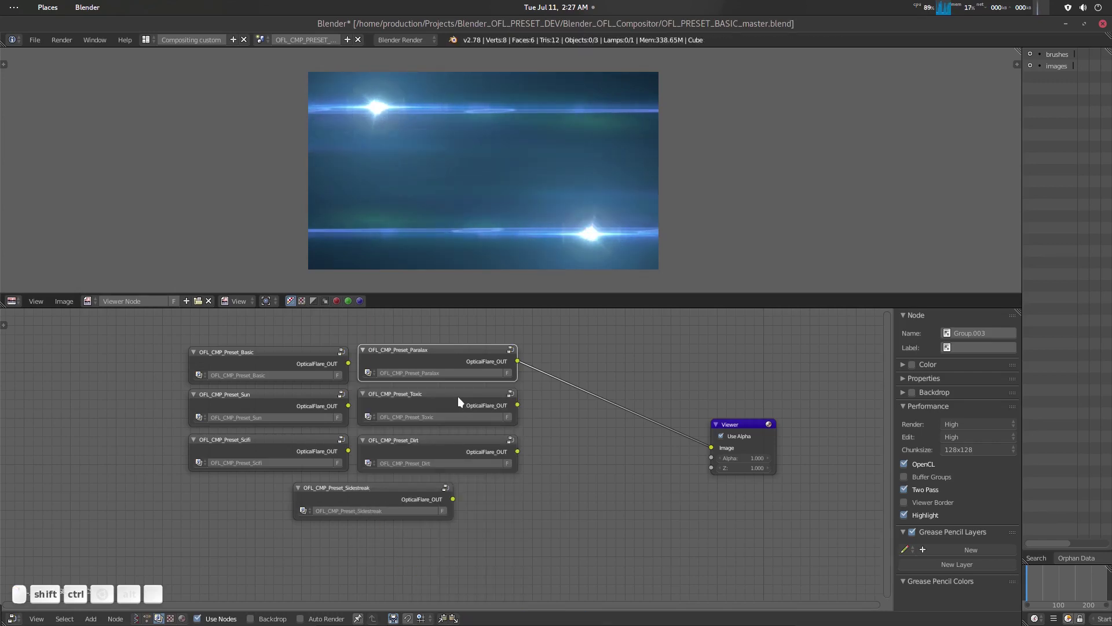
Preview OFL_CMP_Preset_Toxic through the Viewer, reveal its sockets to set Transform_X to about -571.8, and hide them again.
ctrl+shift+click(458, 396)
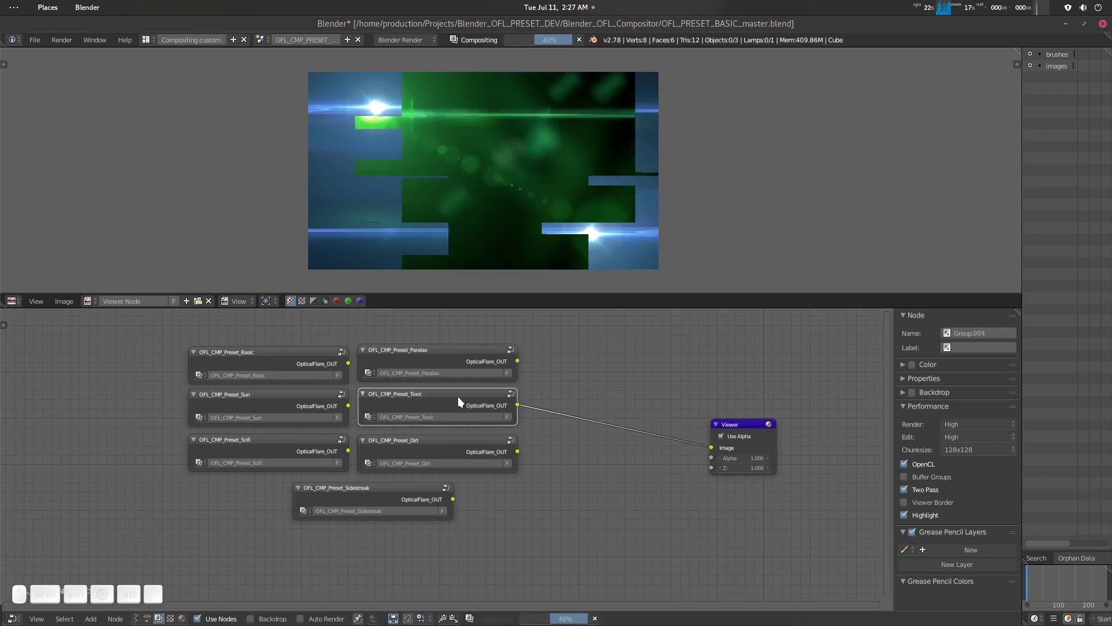
key(ctrl+h)
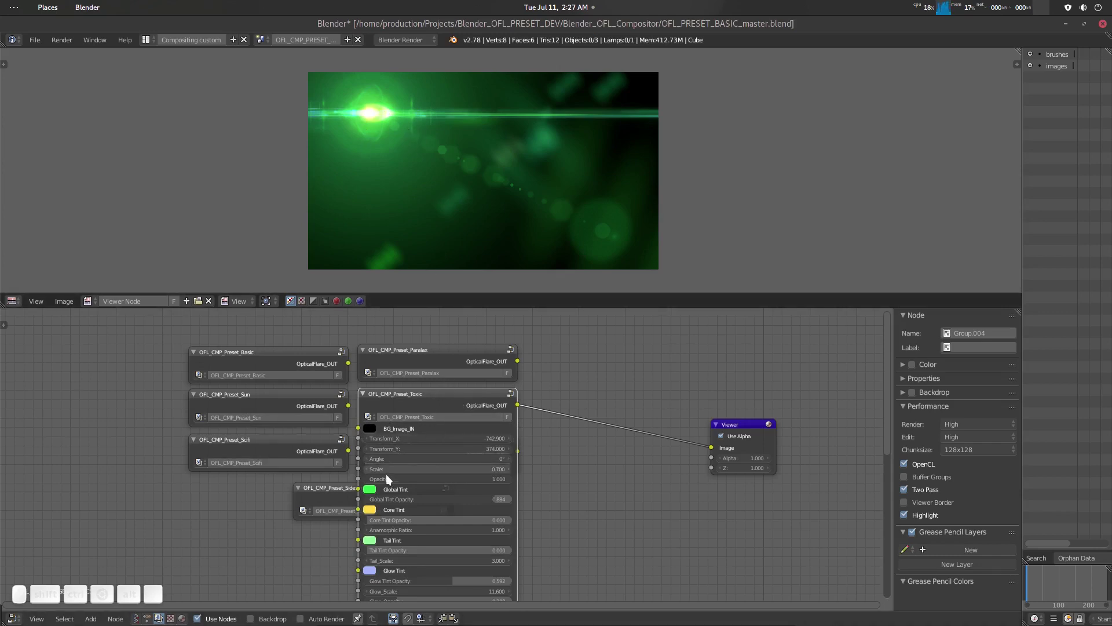
drag(441, 438, 513, 438)
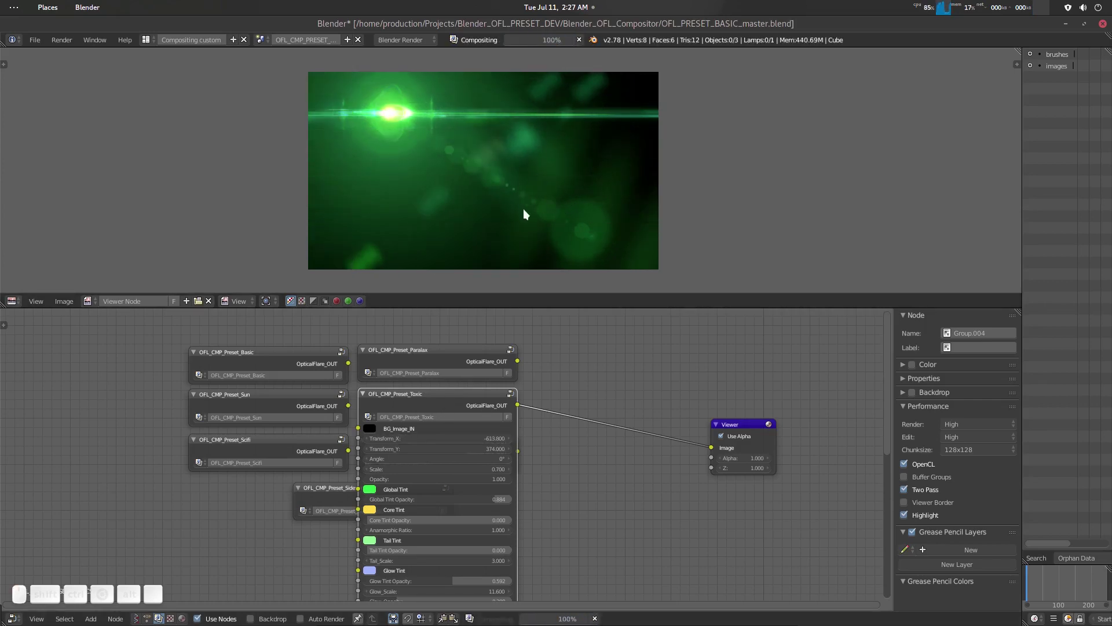
drag(461, 439, 492, 437)
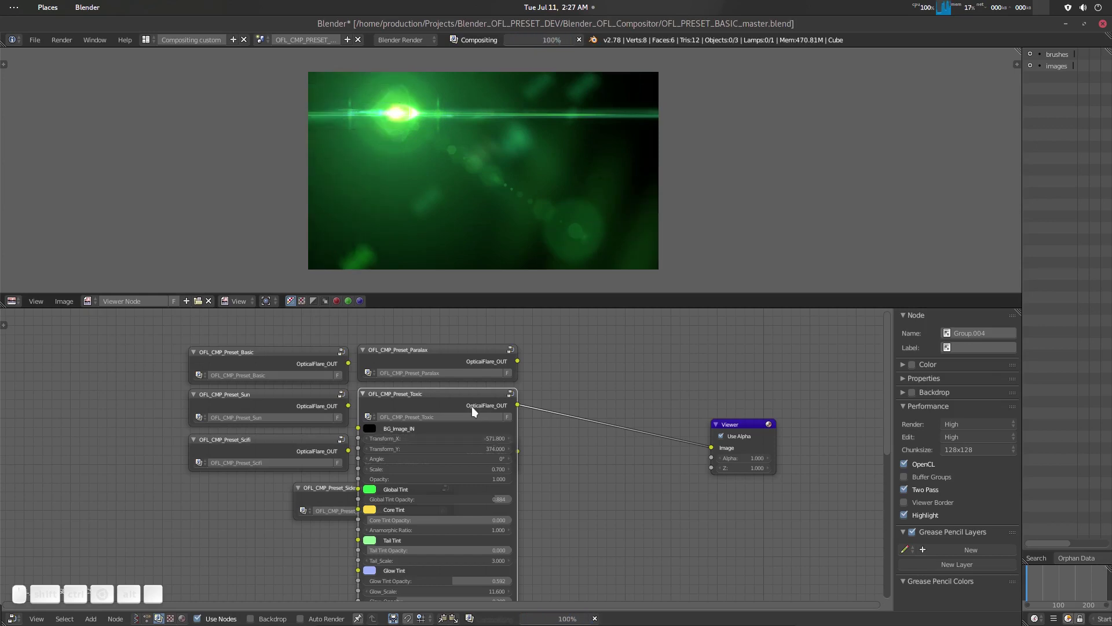
key(ctrl+h)
Preview OFL_CMP_Preset_Dirt through the Viewer, reveal its sockets to set Transform_X to about -408.8, and hide them again.
ctrl+shift+click(447, 443)
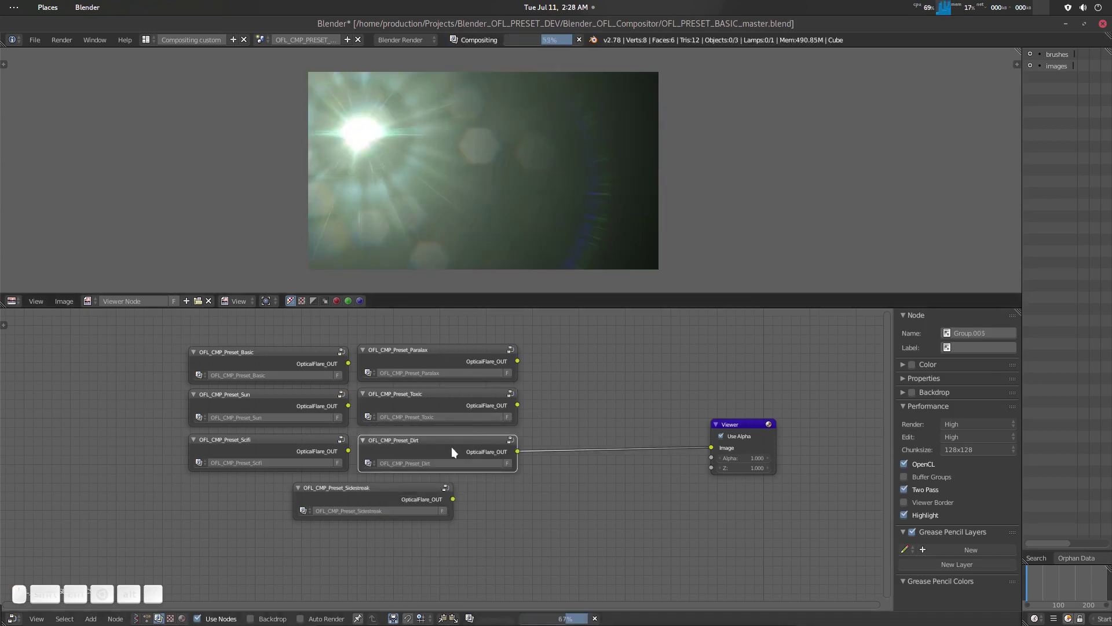
key(ctrl+h)
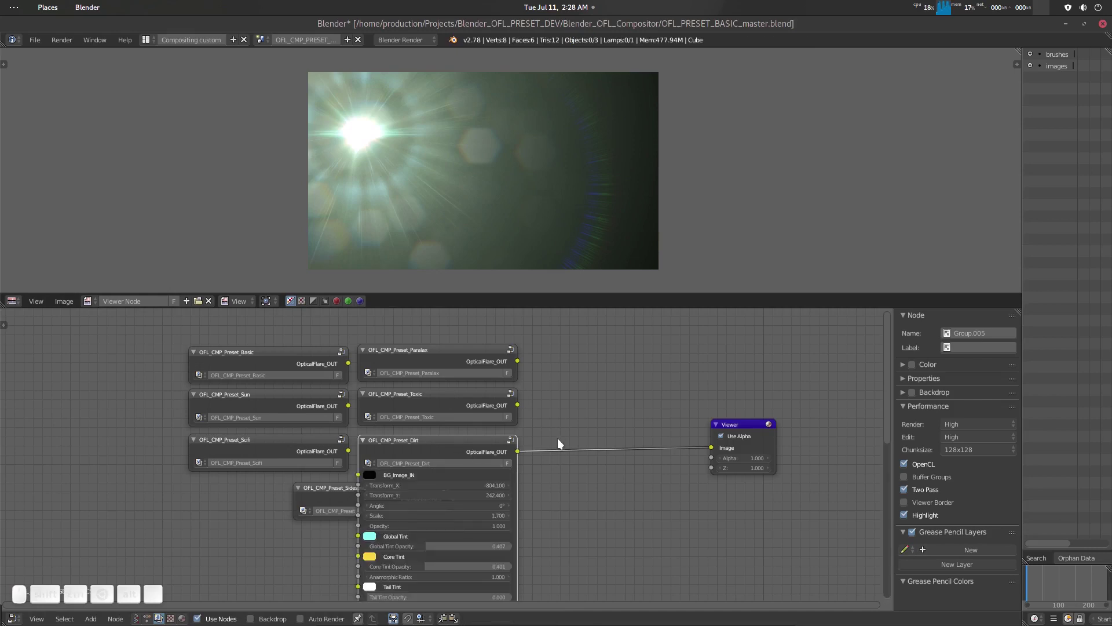
middle_drag(556, 442, 567, 397)
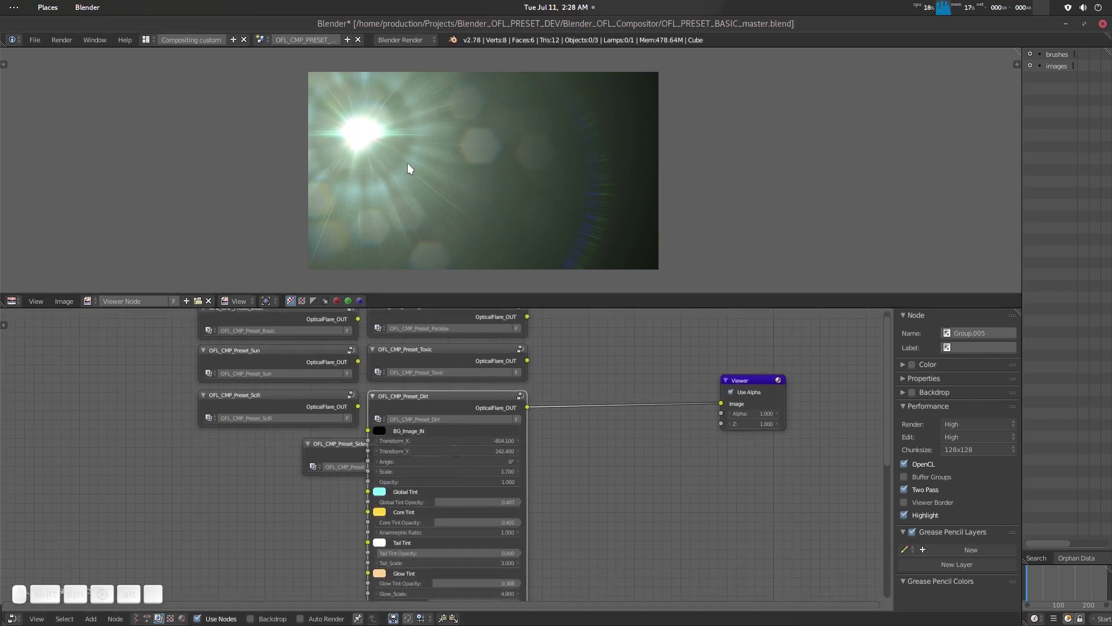
scroll(565, 423, up, 1)
shift+scroll(565, 423, down, 2)
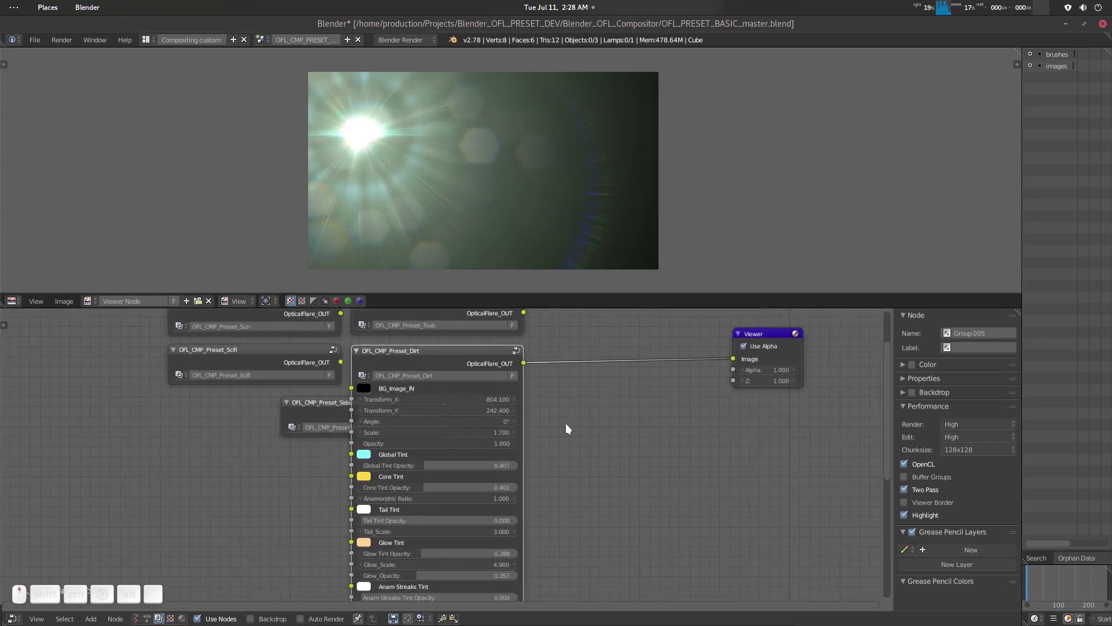
drag(499, 399, 709, 399)
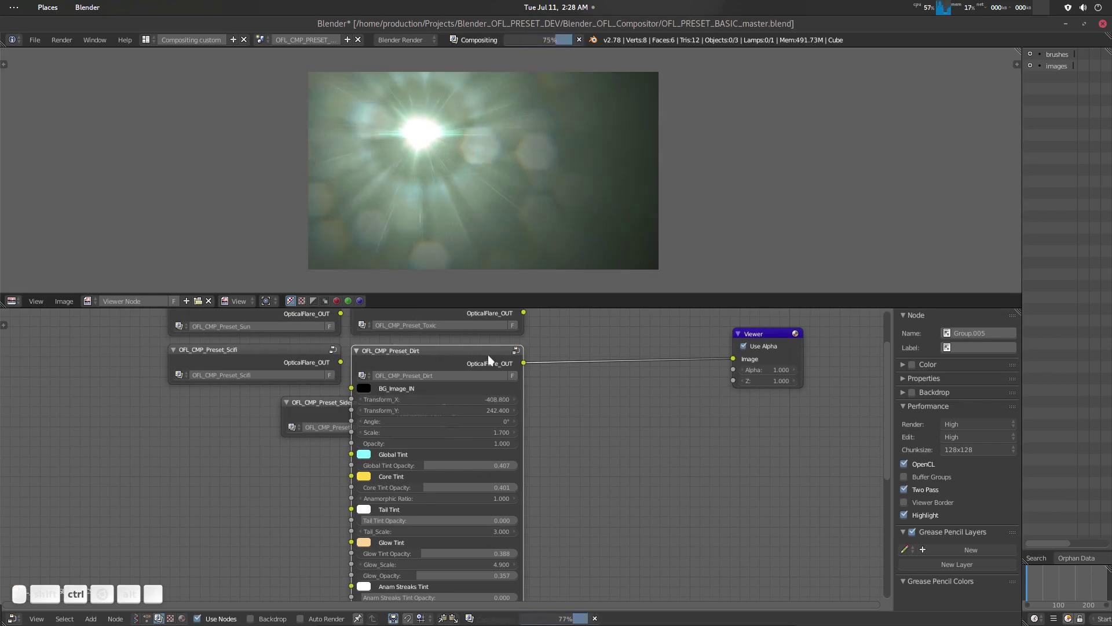
key(ctrl+h)
Preview OFL_CMP_Preset_Sidestreak through the Viewer, reveal its sockets and set Transform_X to about -401 and Transform_Y to about 394.3.
click(395, 405)
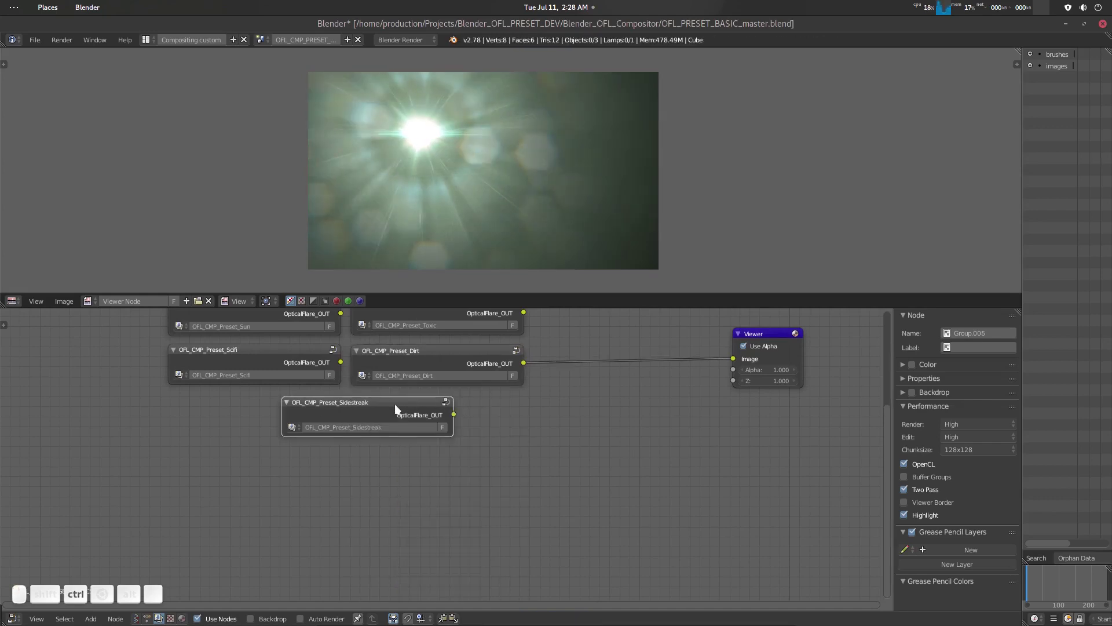
ctrl+shift+click(394, 404)
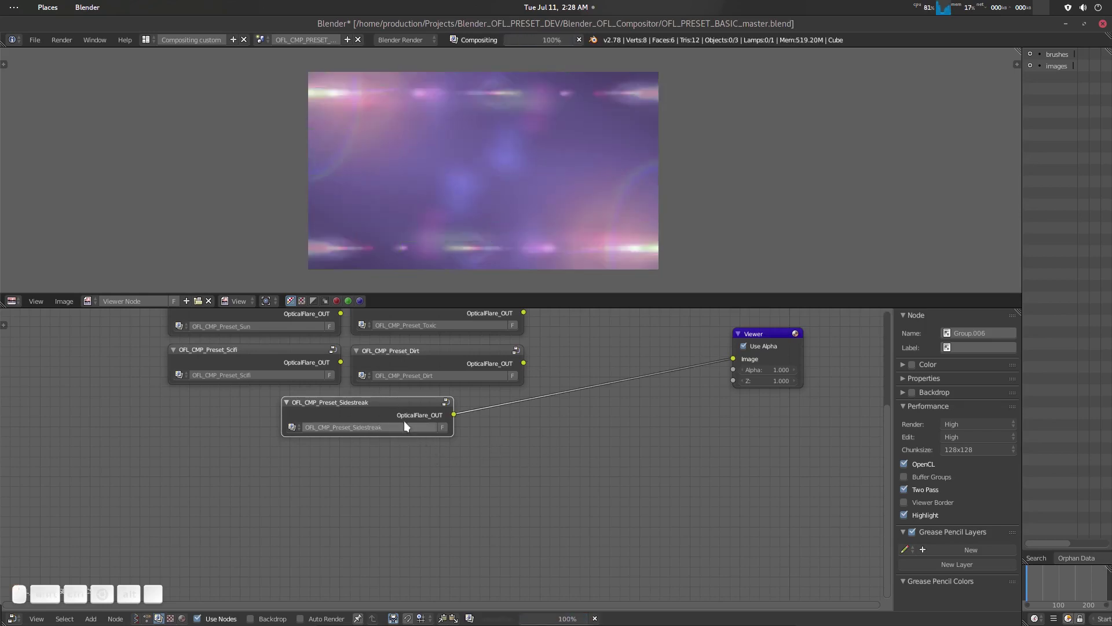
key(ctrl+h)
middle_drag(467, 450, 477, 421)
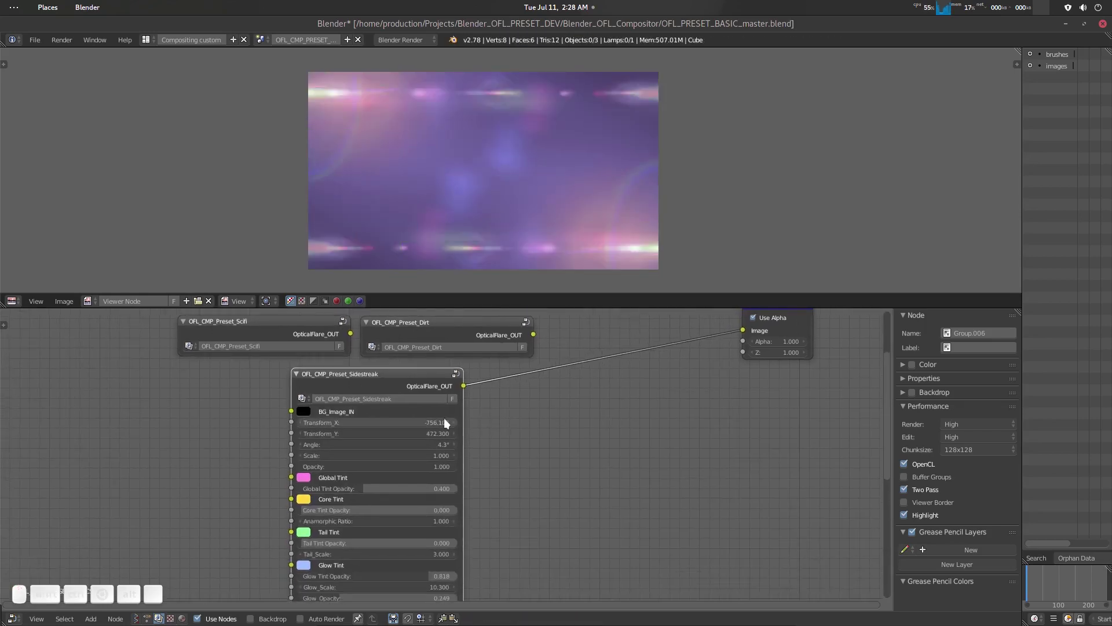
drag(443, 423, 519, 423)
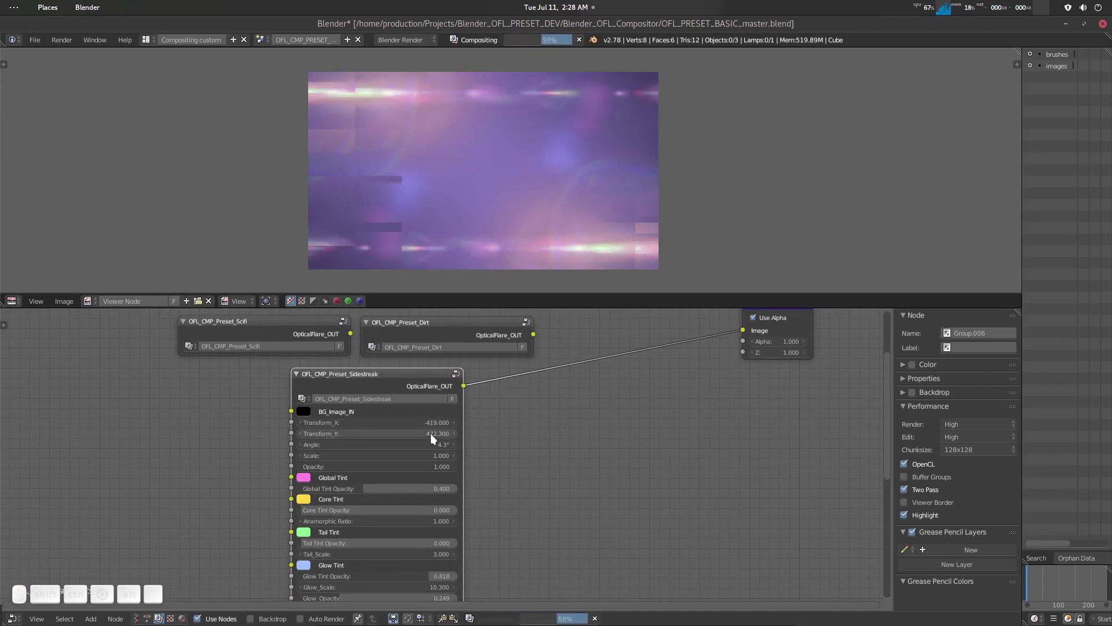
drag(442, 434, 406, 422)
Center the OFL_CMP_Preset_Sidestreak flare by setting Transform_X and Transform_Y to 0.
click(406, 421)
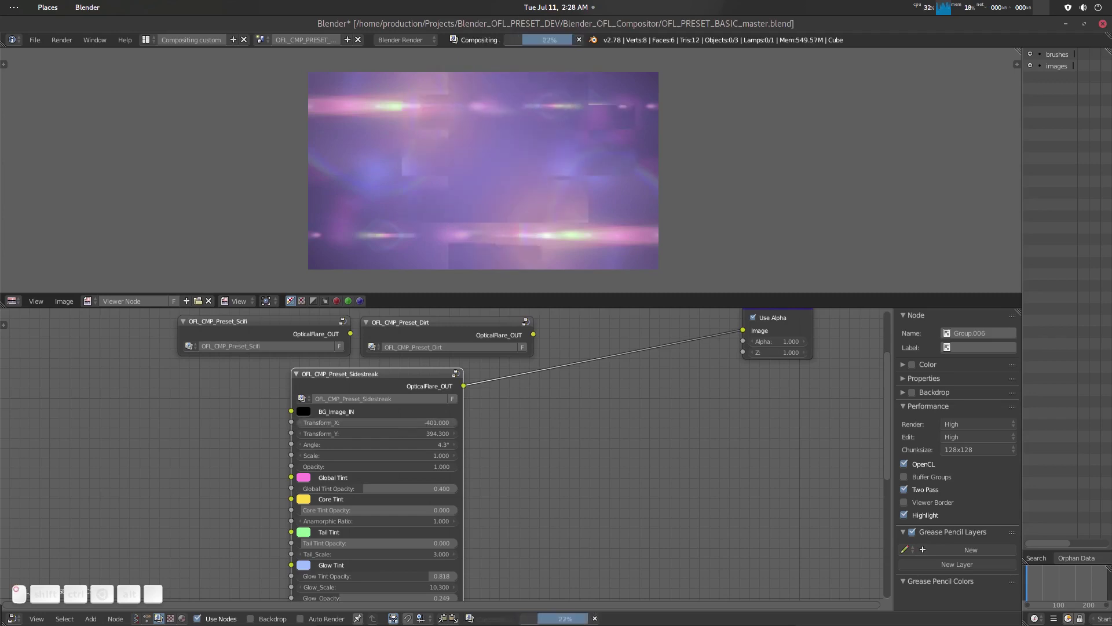
text(0)
key(Tab)
text(0)
key(Return)
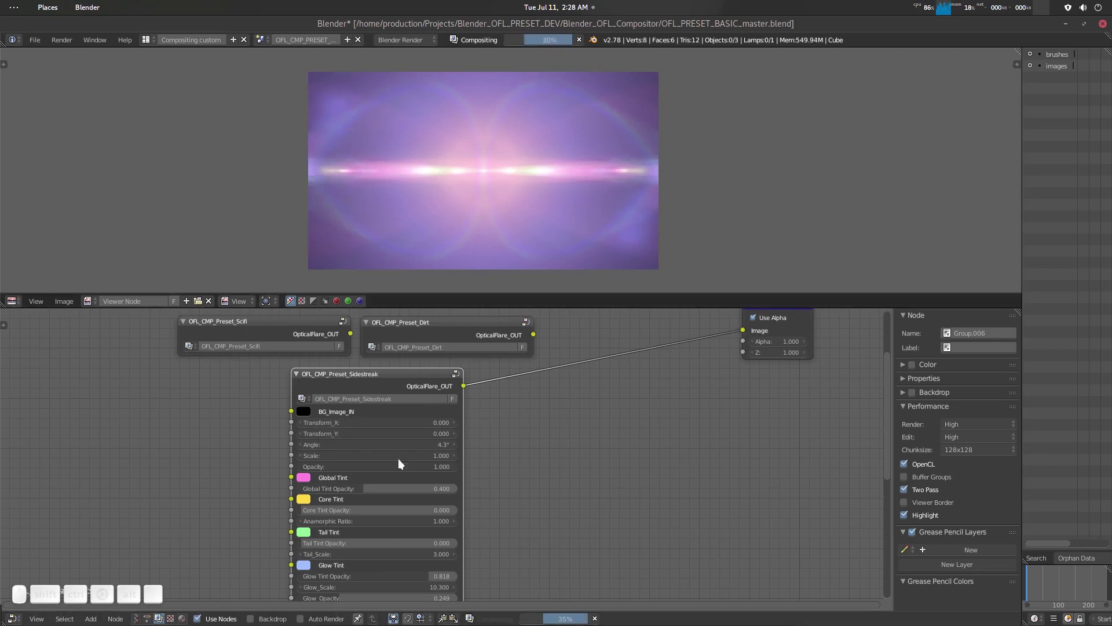
Set Transform_X and Transform_Y of OFL_CMP_Preset_Sidestreak to 700, and reduce Transform_Y until the streaks reach the frame edges.
click(407, 422)
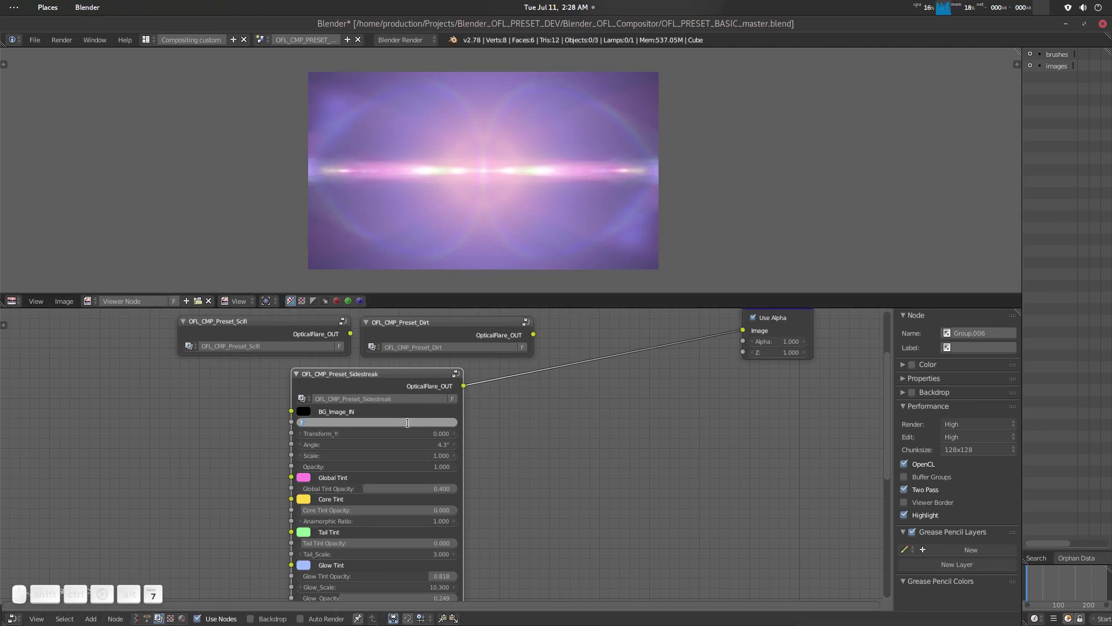
text(700)
key(Return)
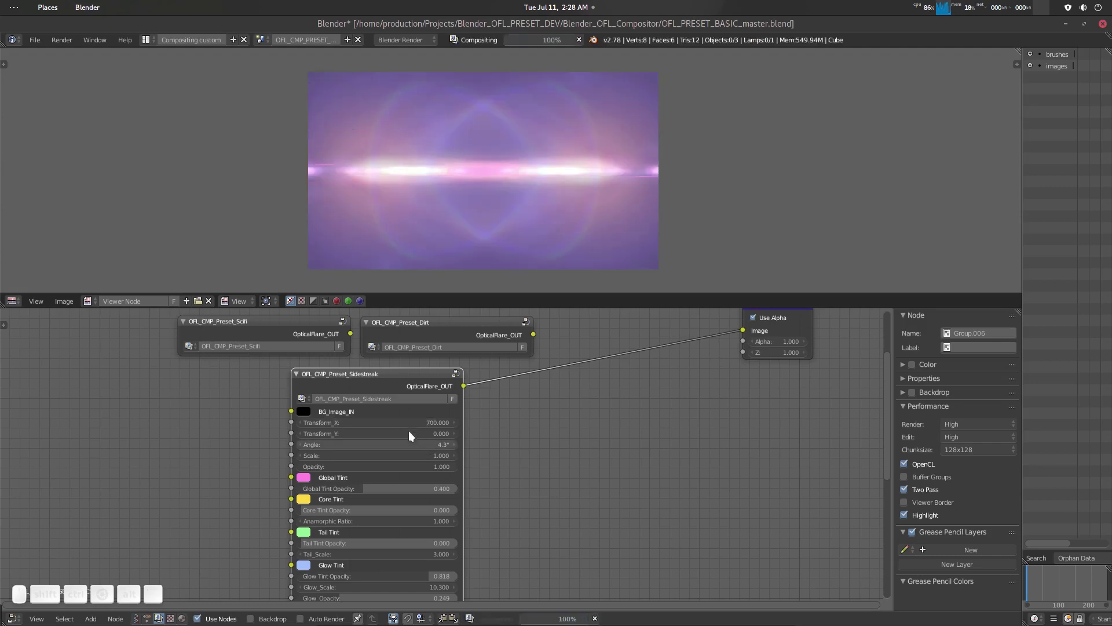
click(407, 433)
text(700)
key(Return)
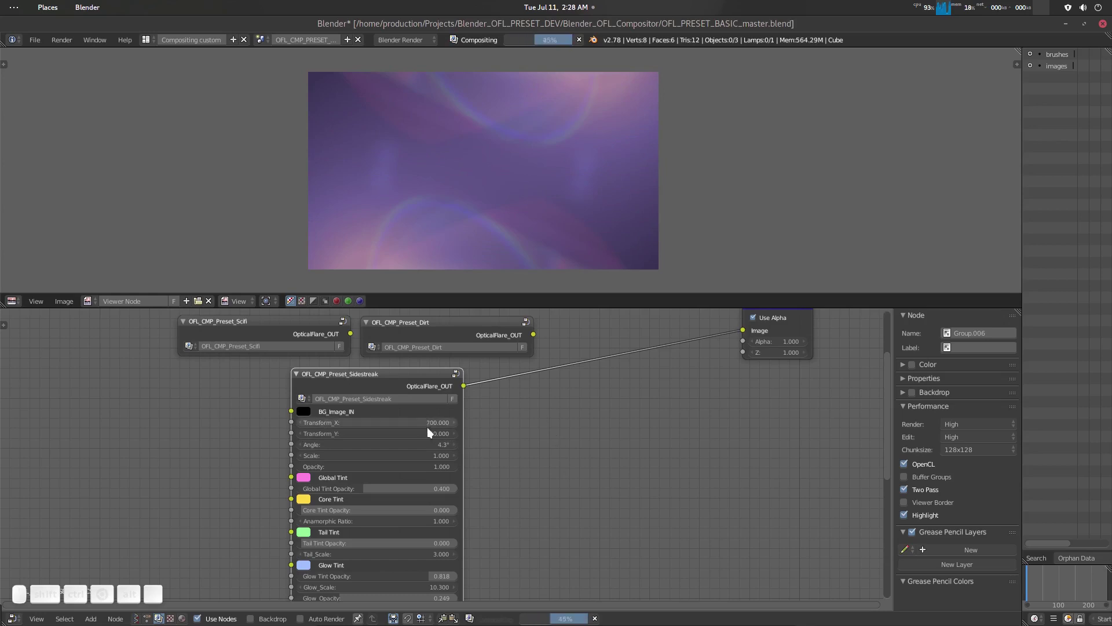
drag(432, 434, 370, 434)
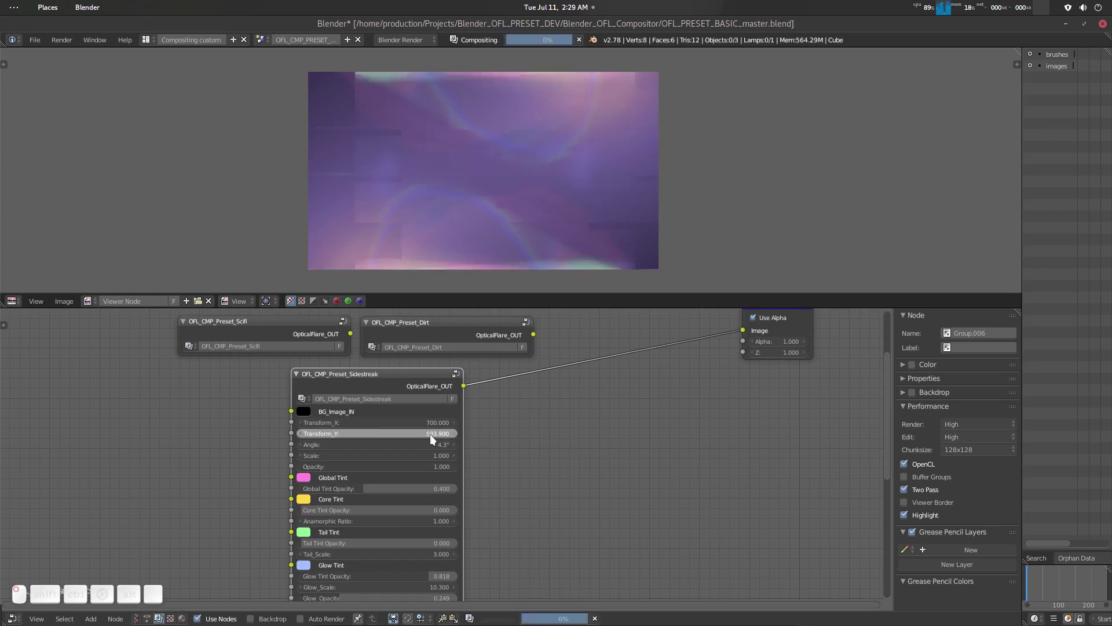
Look inside the OFL_CMP_Preset_Sidestreak node group, leave it and hide the node's unused sockets.
key(Tab)
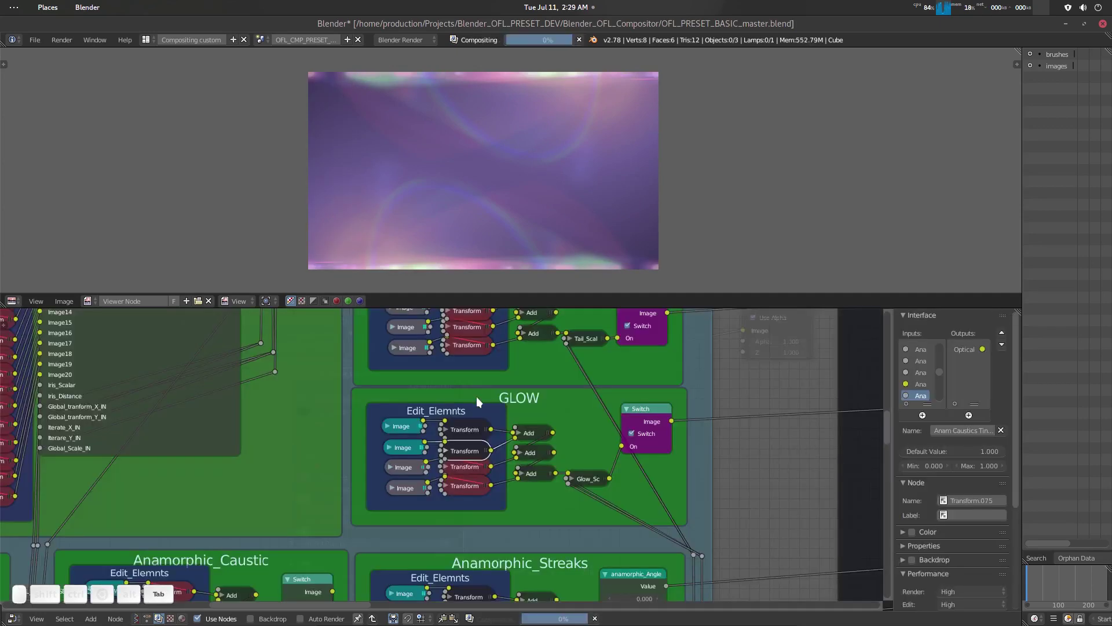
key(Tab)
scroll(476, 398, down, 2)
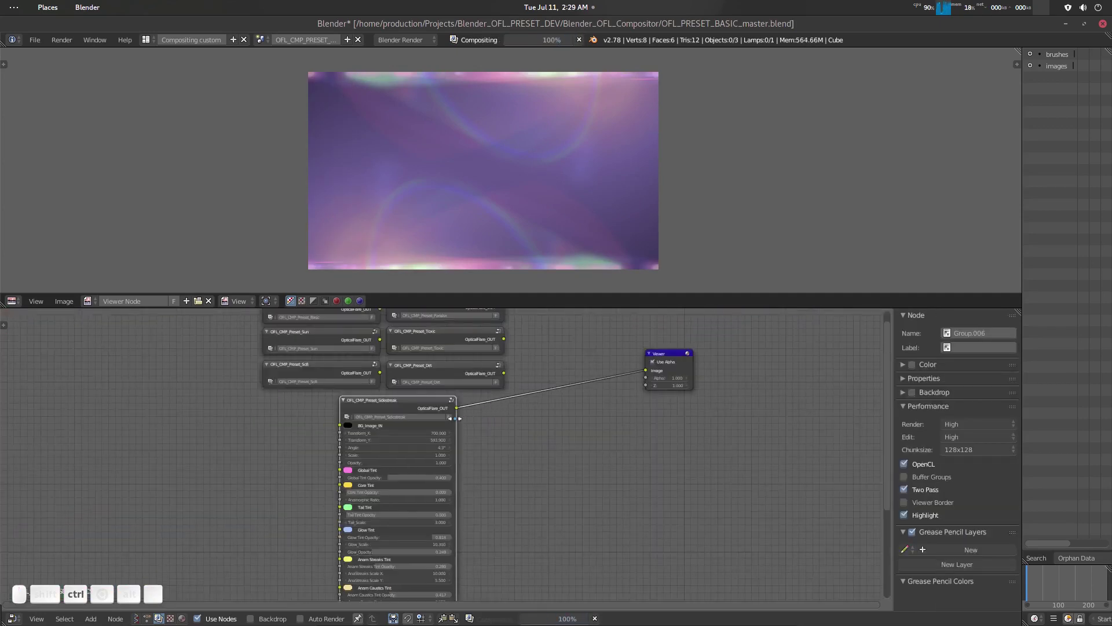
key(ctrl+h)
scroll(493, 426, up, 4)
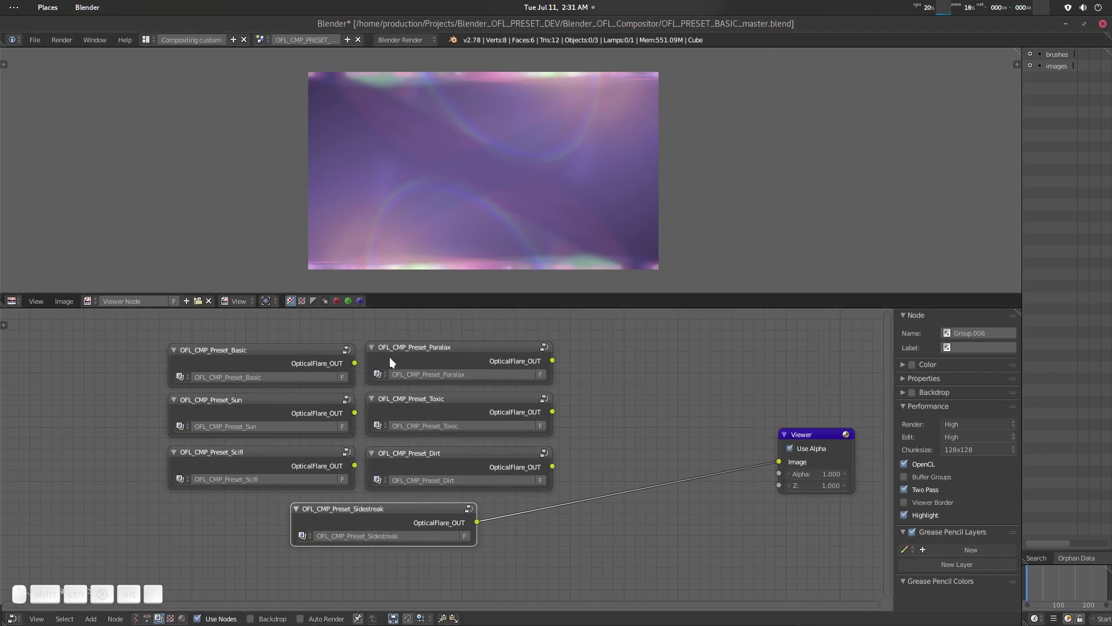
Preview OFL_CMP_Preset_Basic, OFL_CMP_Preset_Sun and OFL_CMP_Preset_Scifi one after another through the Viewer.
middle_drag(390, 357, 421, 368)
ctrl+shift+click(335, 361)
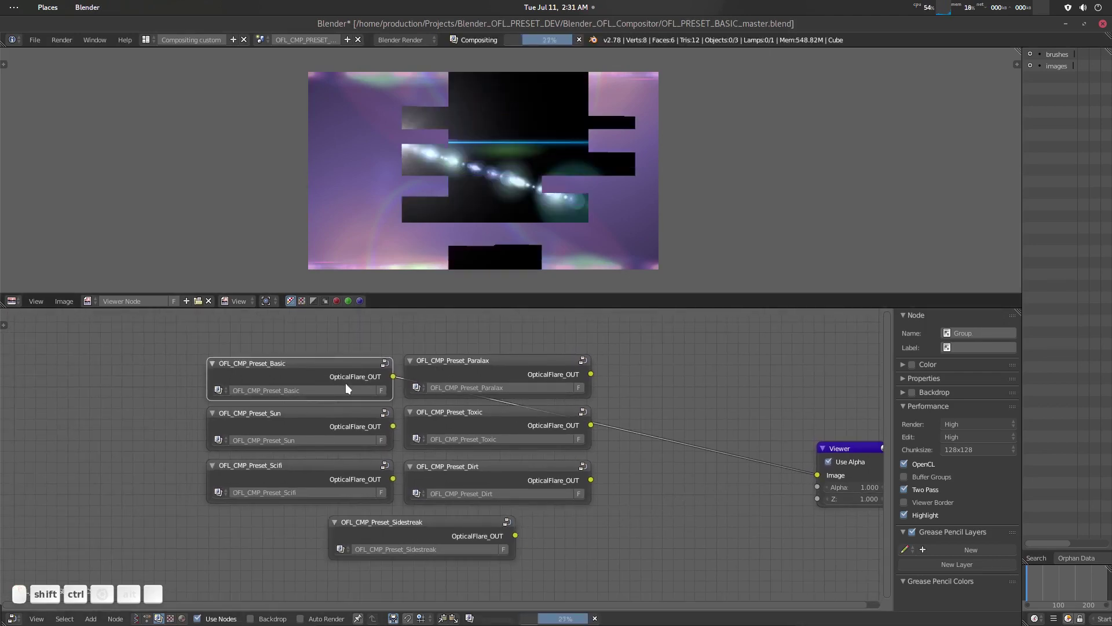
ctrl+shift+click(317, 417)
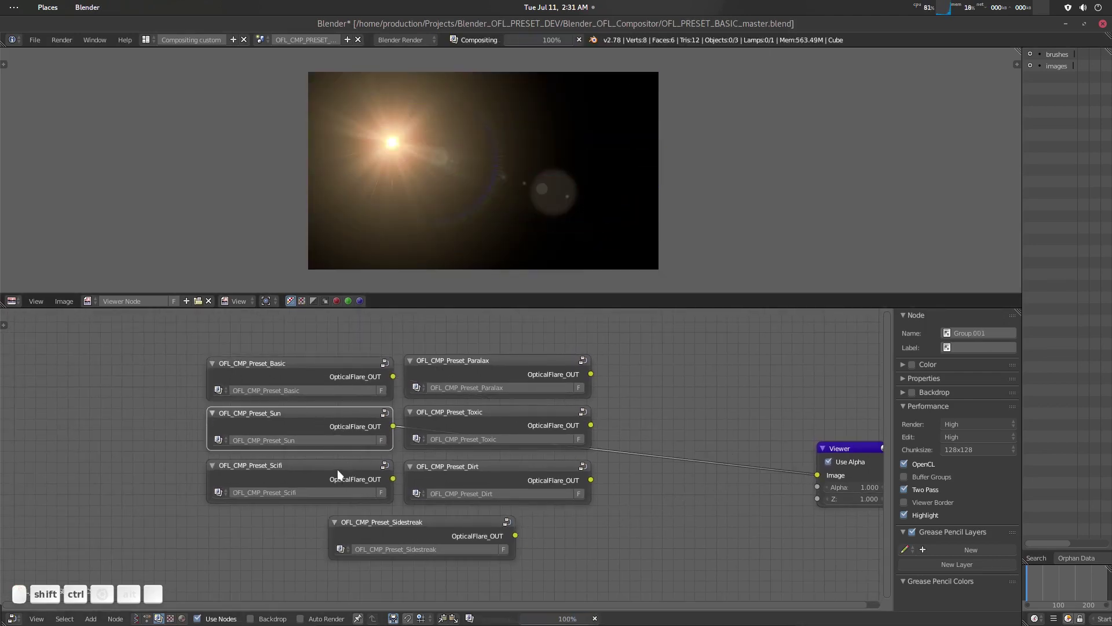
ctrl+shift+click(310, 474)
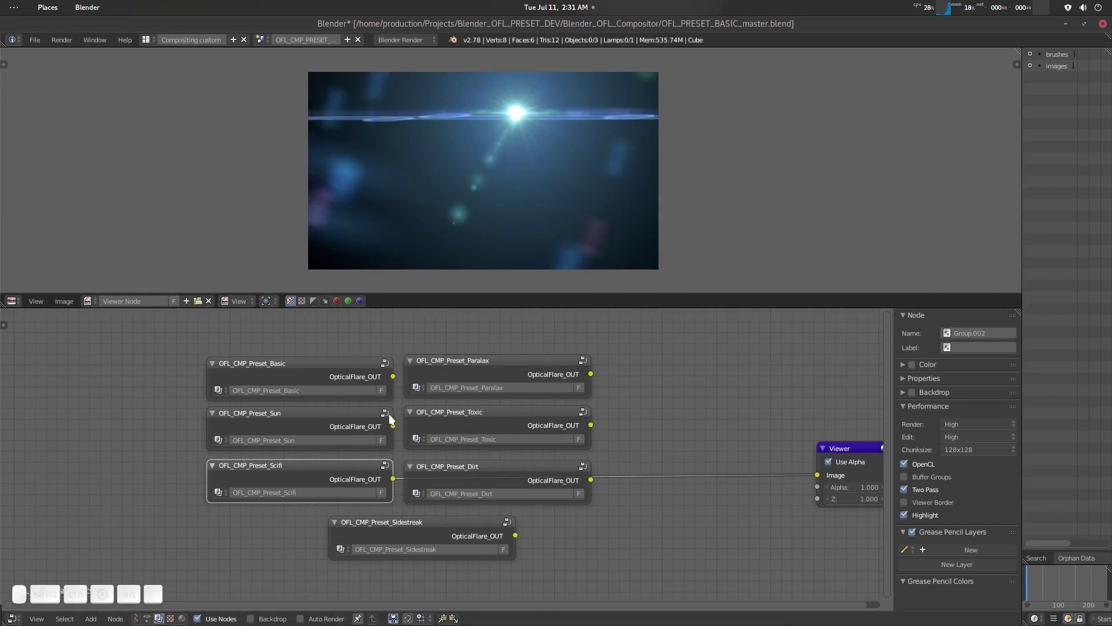
Enter the OFL_CMP_Preset_Scifi node group and bring up the Tail frame's image and transform nodes.
key(Tab)
scroll(496, 426, down, 4)
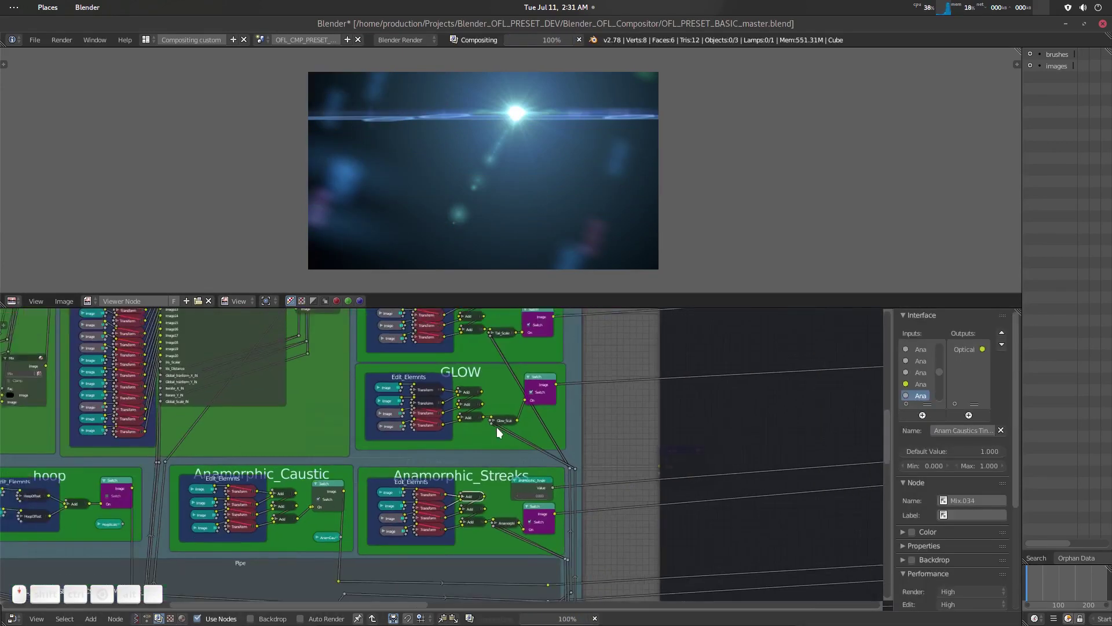
scroll(497, 425, down, 8)
middle_drag(515, 365, 589, 489)
scroll(548, 469, up, 5)
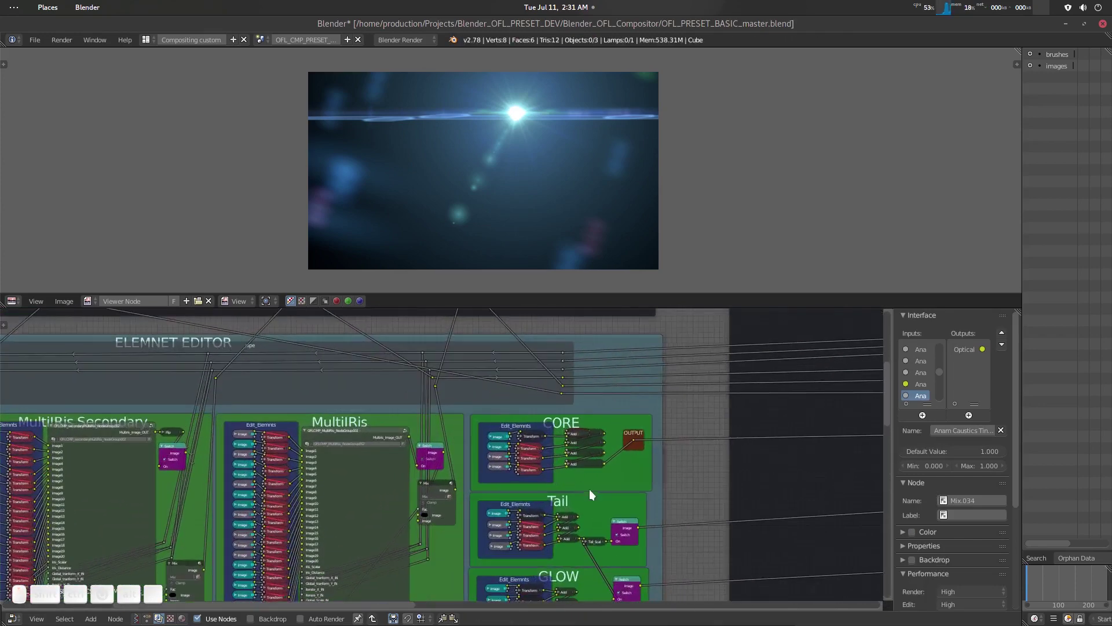
scroll(589, 489, up, 5)
middle_drag(651, 505, 519, 433)
scroll(607, 451, up, 1)
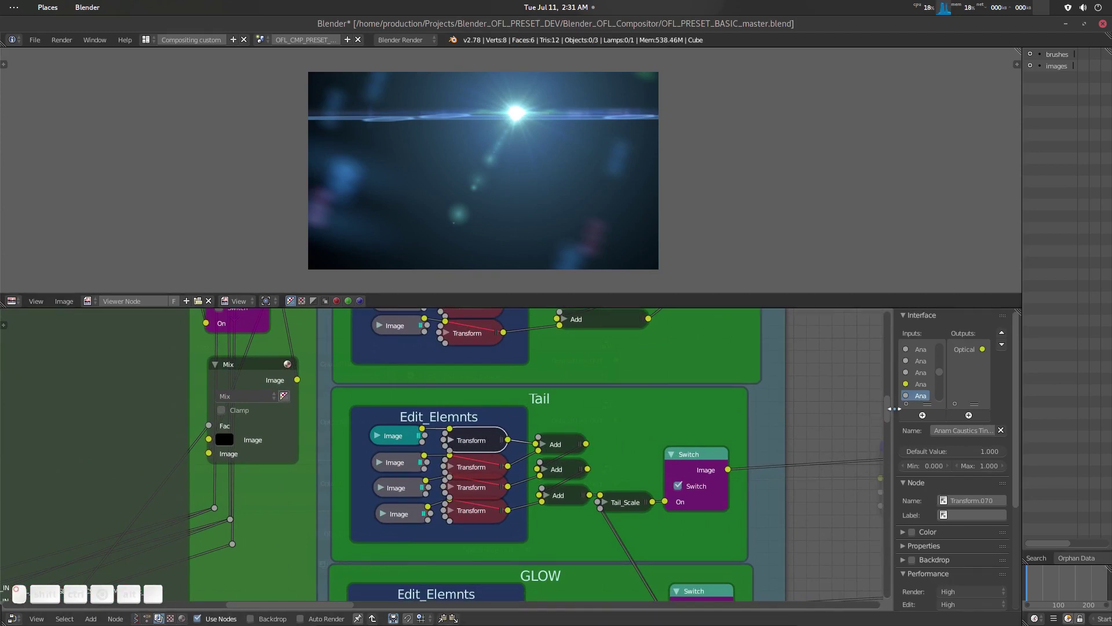
Widen the node properties sidebar and look through its sections for the first Tail Transform node.
drag(894, 408, 721, 408)
scroll(819, 465, down, 6)
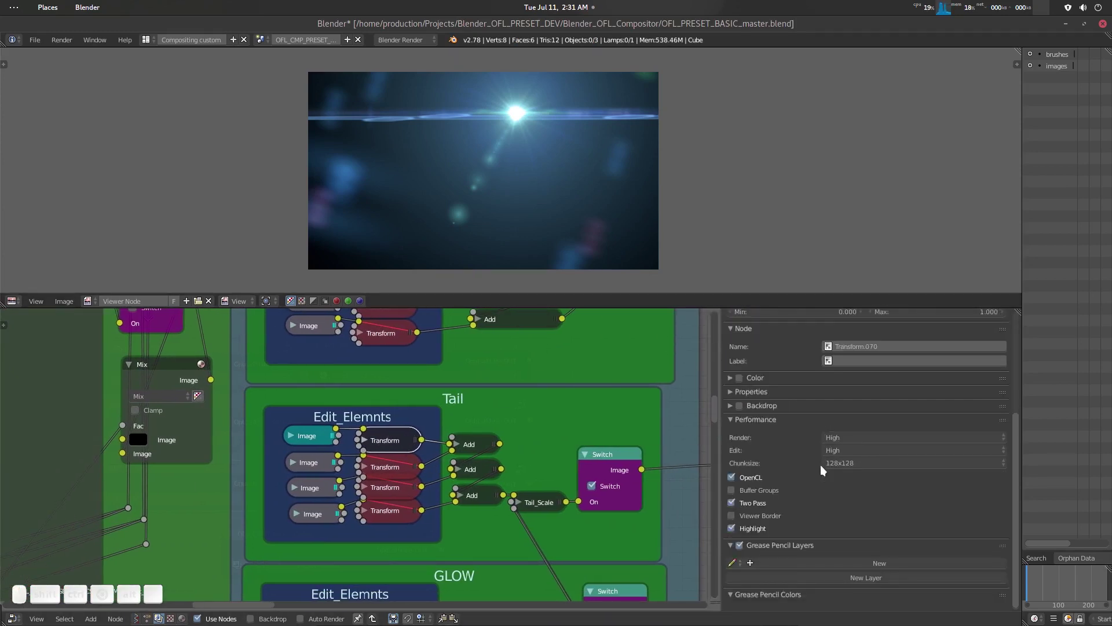
scroll(820, 465, up, 2)
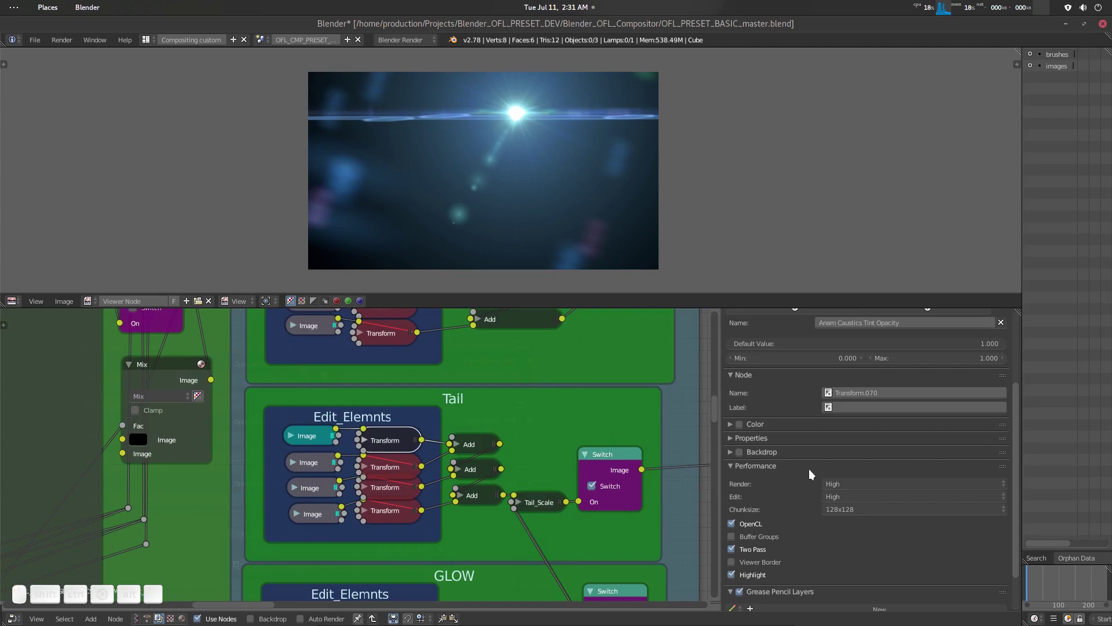
scroll(808, 469, up, 3)
scroll(809, 468, down, 5)
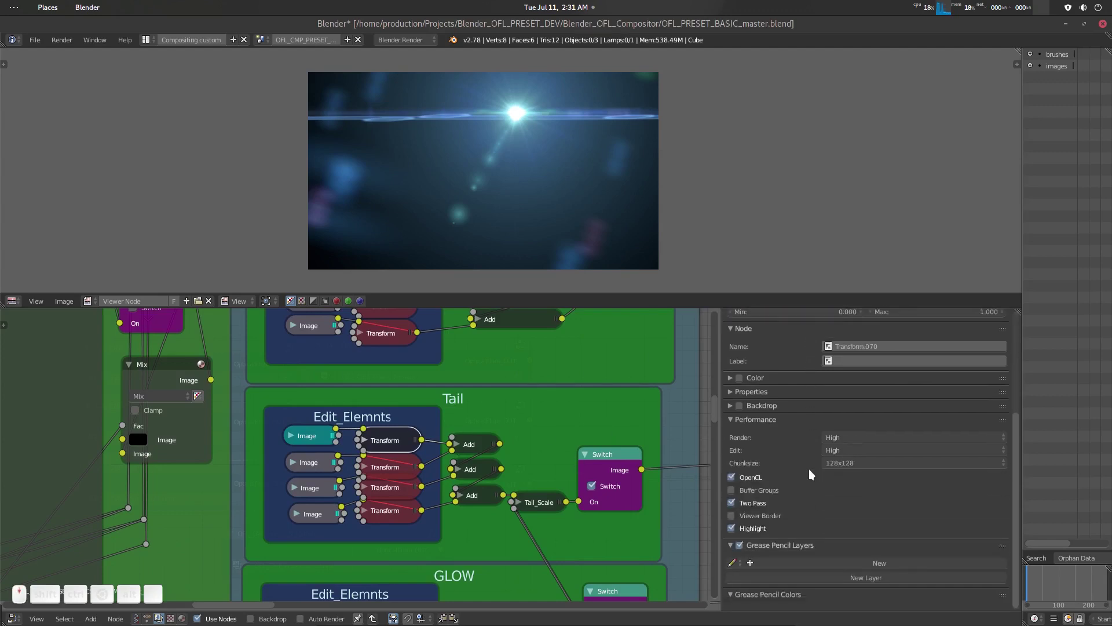
scroll(809, 473, up, 2)
Mute and unmute the first Image node in the Tail frame, and select the Transform node beside it.
click(306, 436)
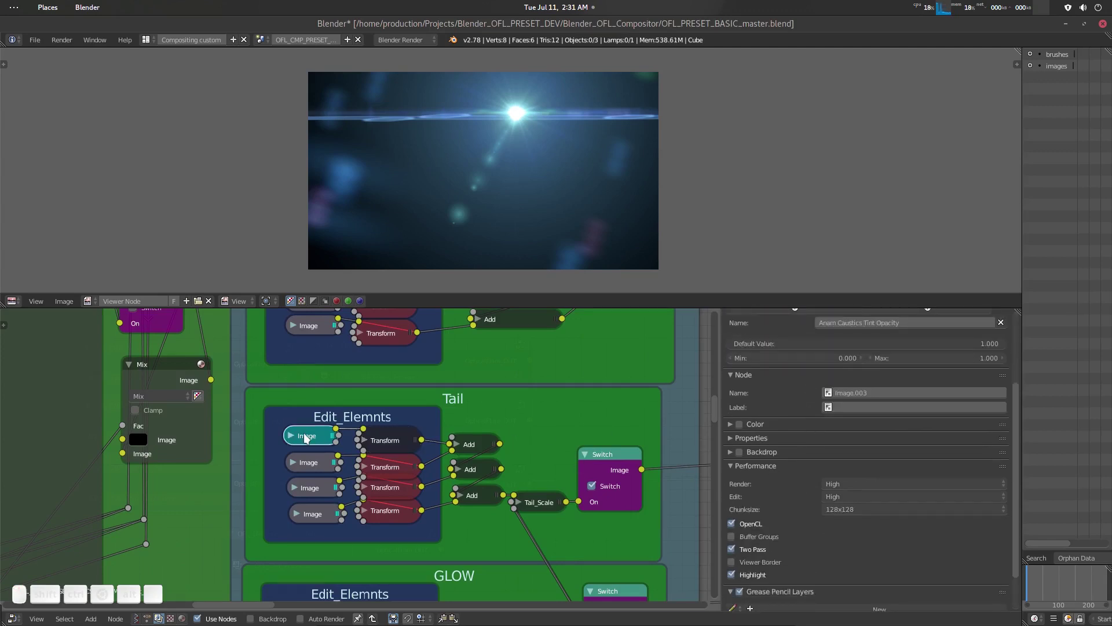
key(m)
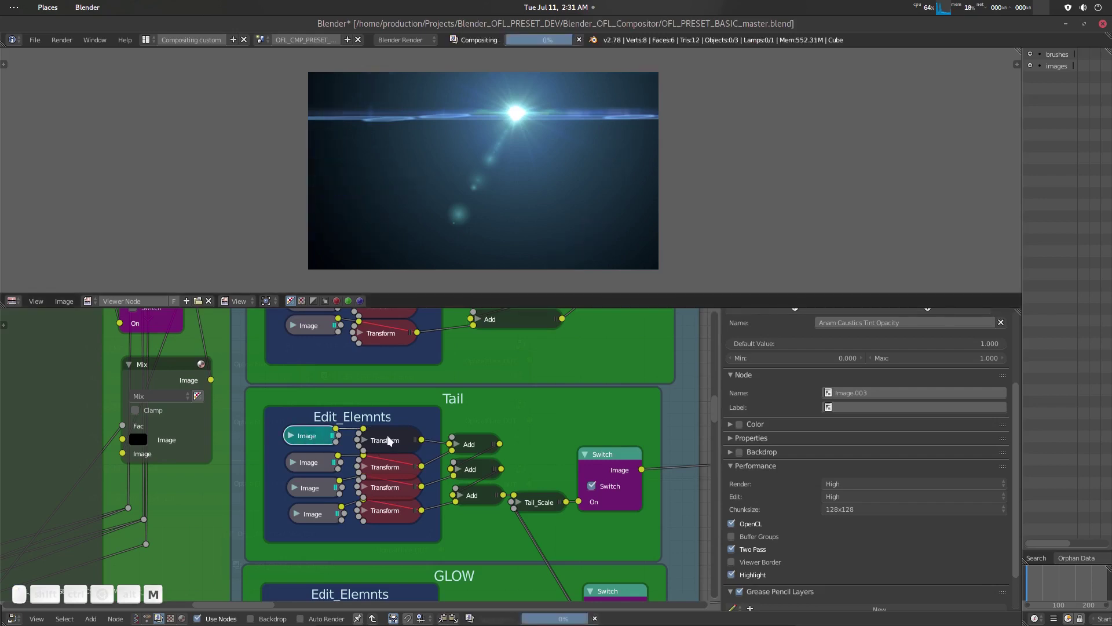
click(388, 441)
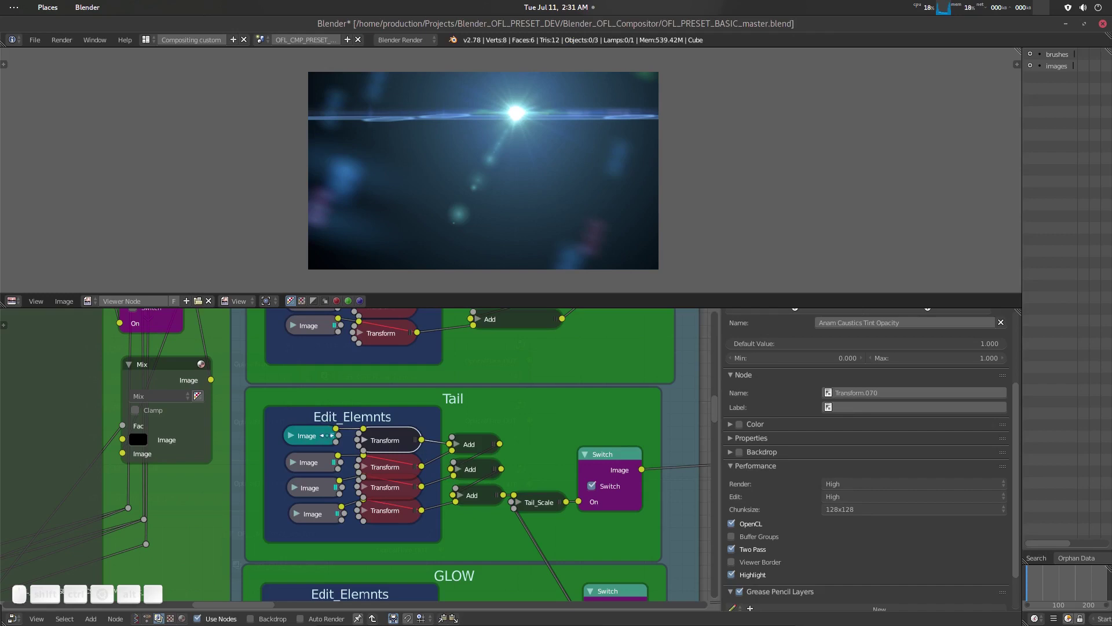
Expand the Properties section for the first Tail Image node and show the settings of its Transform node.
scroll(891, 457, up, 4)
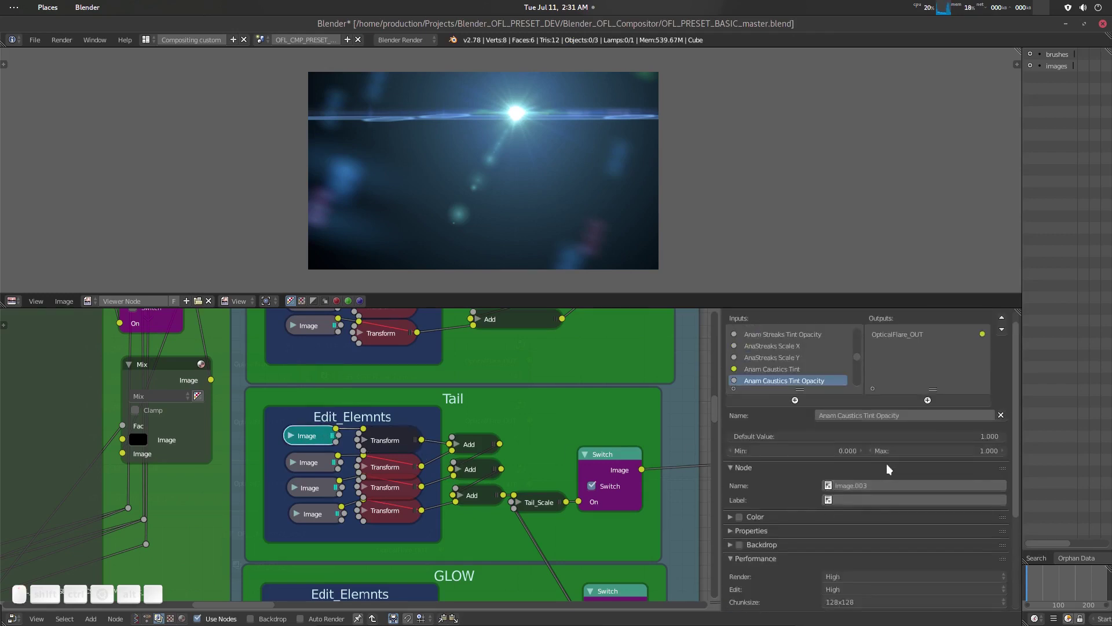
scroll(887, 464, down, 1)
click(766, 501)
scroll(806, 489, down, 5)
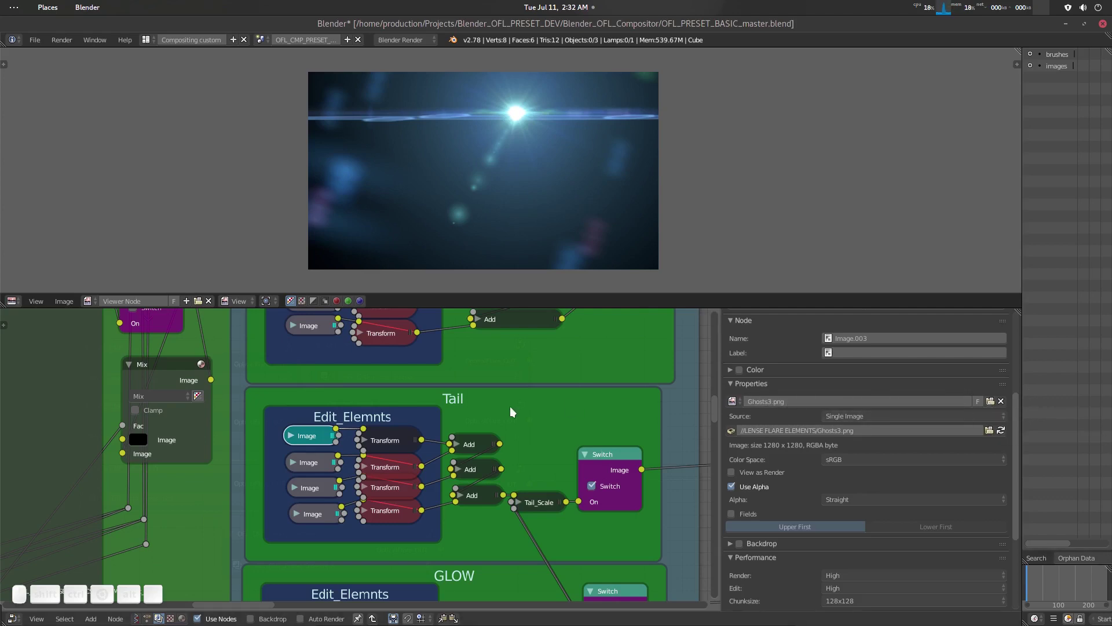
click(391, 440)
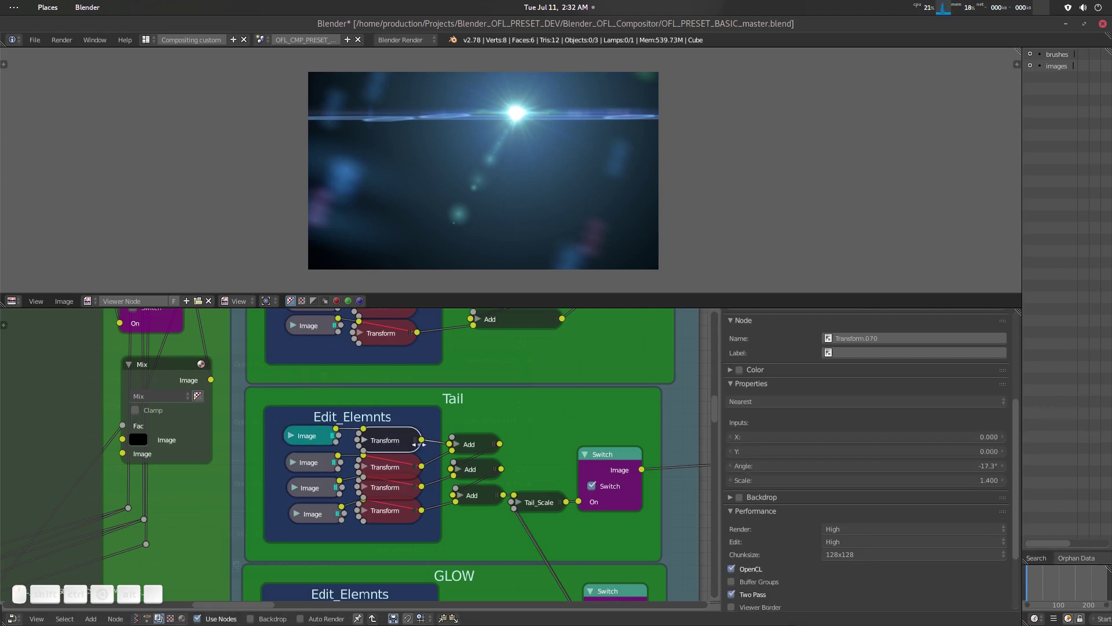
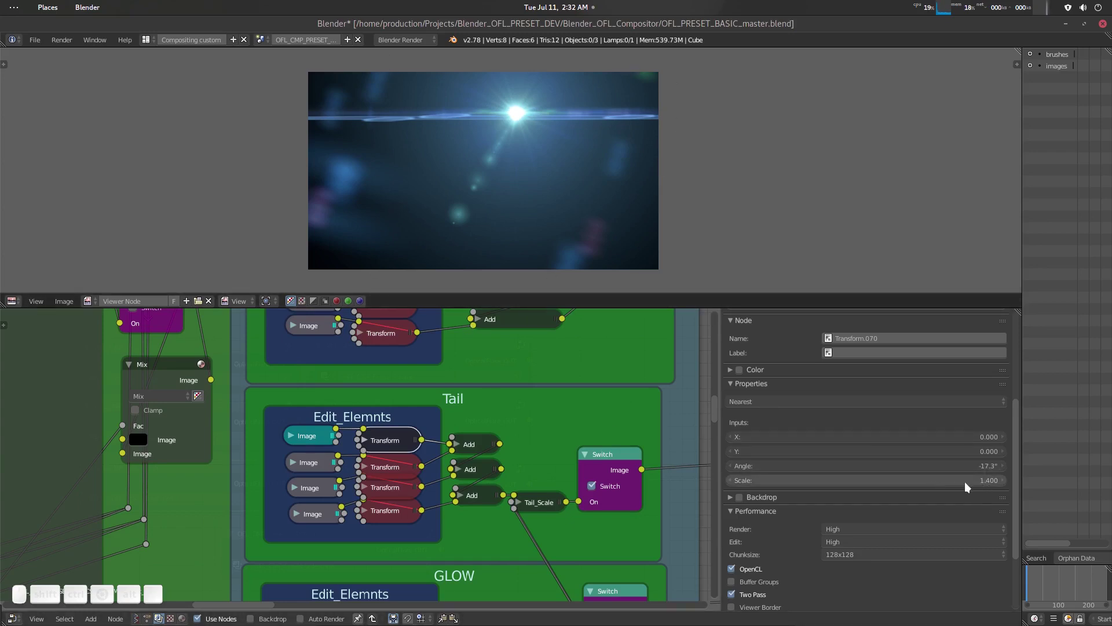
Look over the GLOW frame's nodes and show the settings of the first Add node in Anamorphic_Streaks.
scroll(425, 429, down, 2)
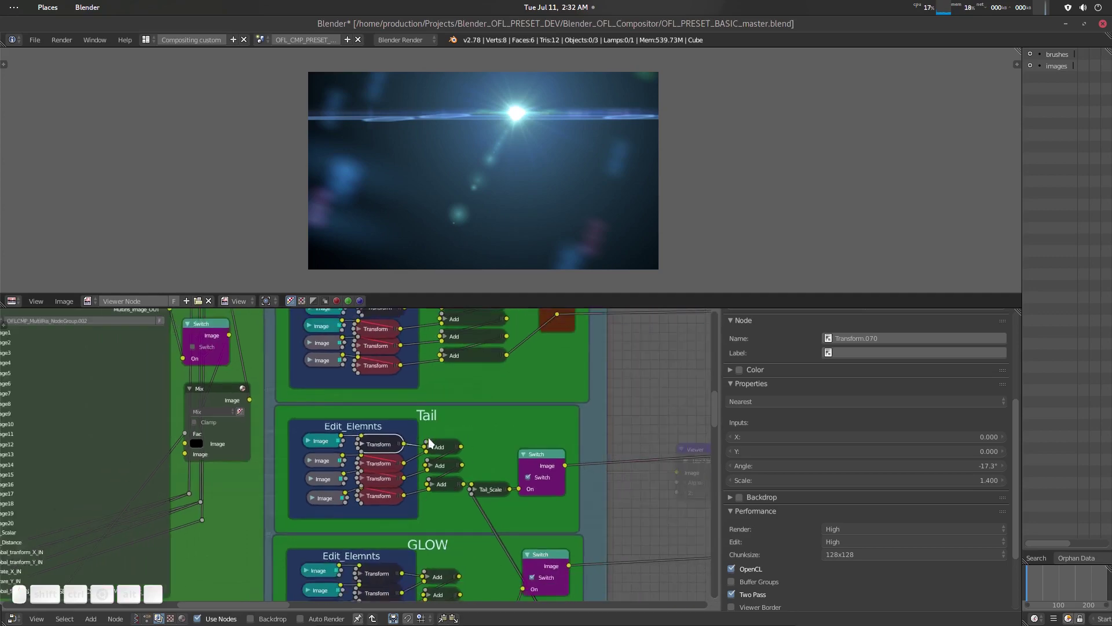
middle_drag(458, 515, 513, 393)
middle_drag(496, 459, 494, 423)
scroll(495, 423, up, 1)
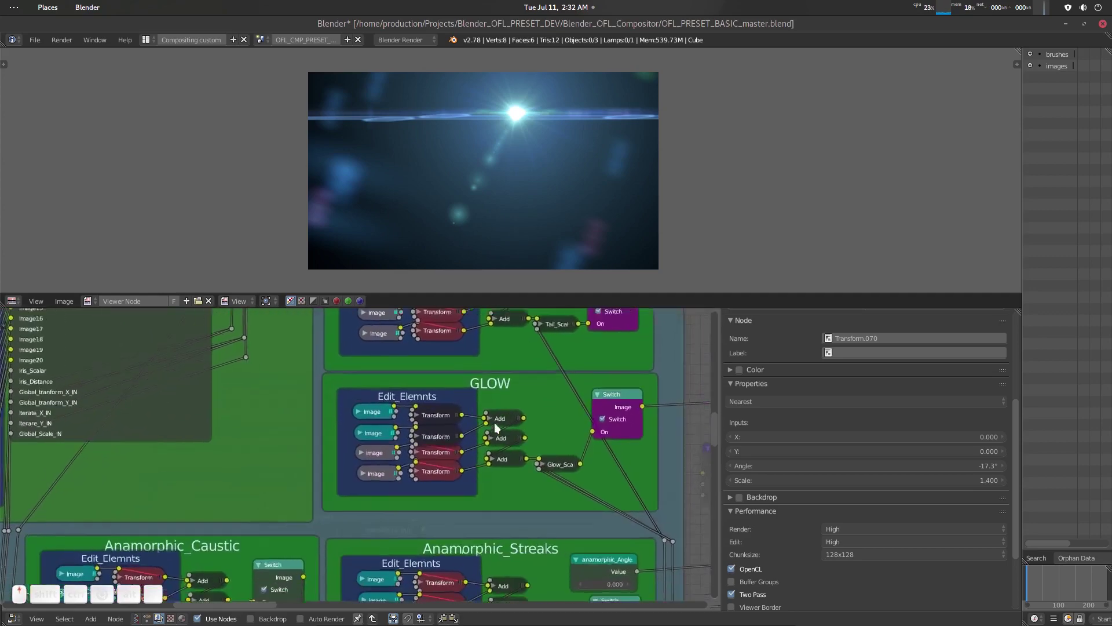
scroll(495, 423, up, 1)
scroll(495, 423, down, 2)
middle_drag(430, 528, 479, 439)
scroll(458, 484, down, 1)
scroll(478, 439, up, 2)
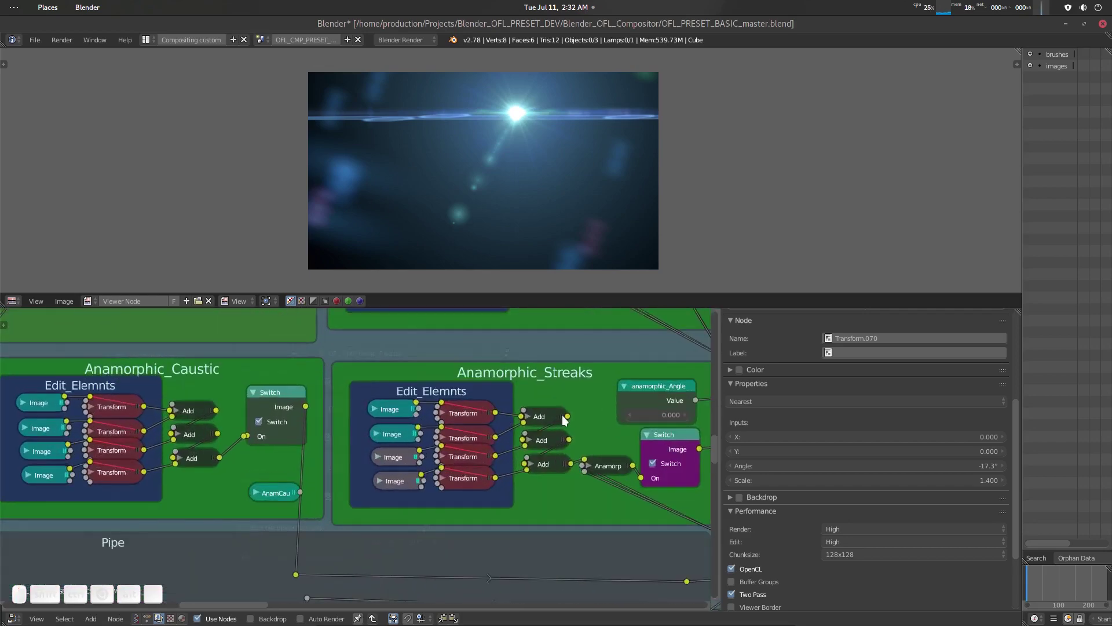
middle_drag(555, 440, 500, 452)
click(487, 430)
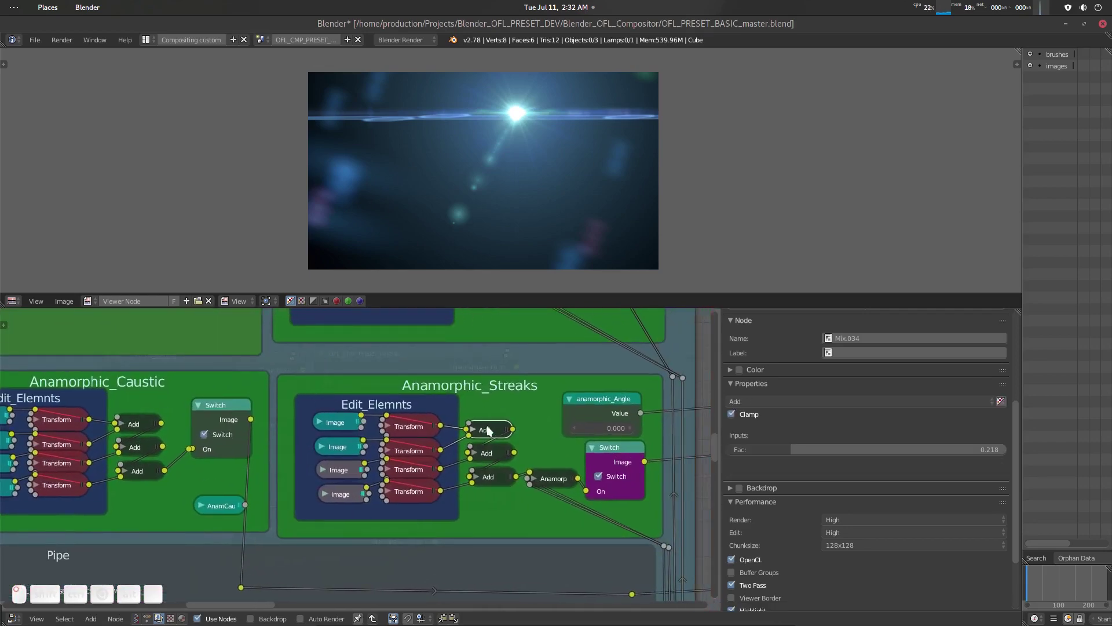
Show the settings of the first Image node in Anamorphic_Caustic, and look over the hoop and GRIT frames.
ctrl+scroll(383, 499, left, 5)
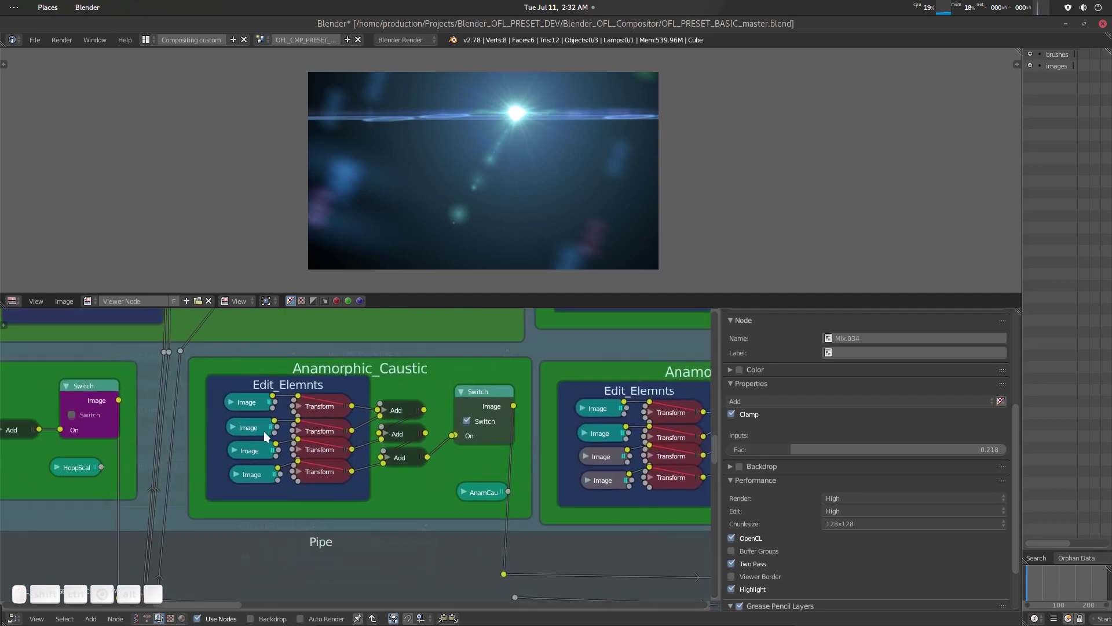
click(270, 403)
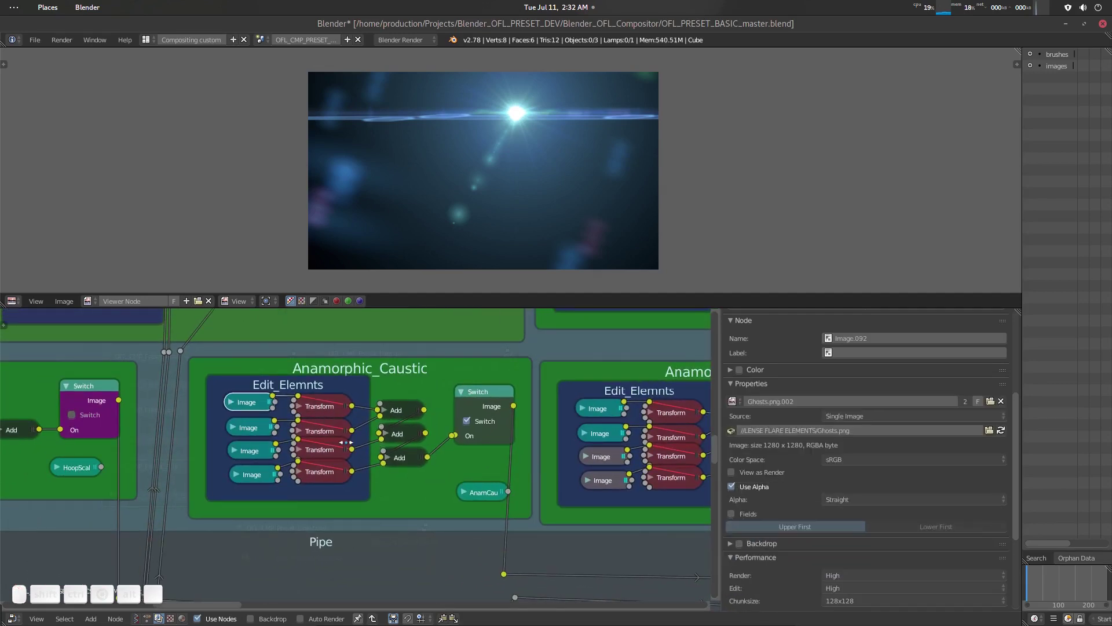
ctrl+scroll(430, 442, left, 4)
scroll(340, 445, down, 1)
scroll(339, 445, down, 3)
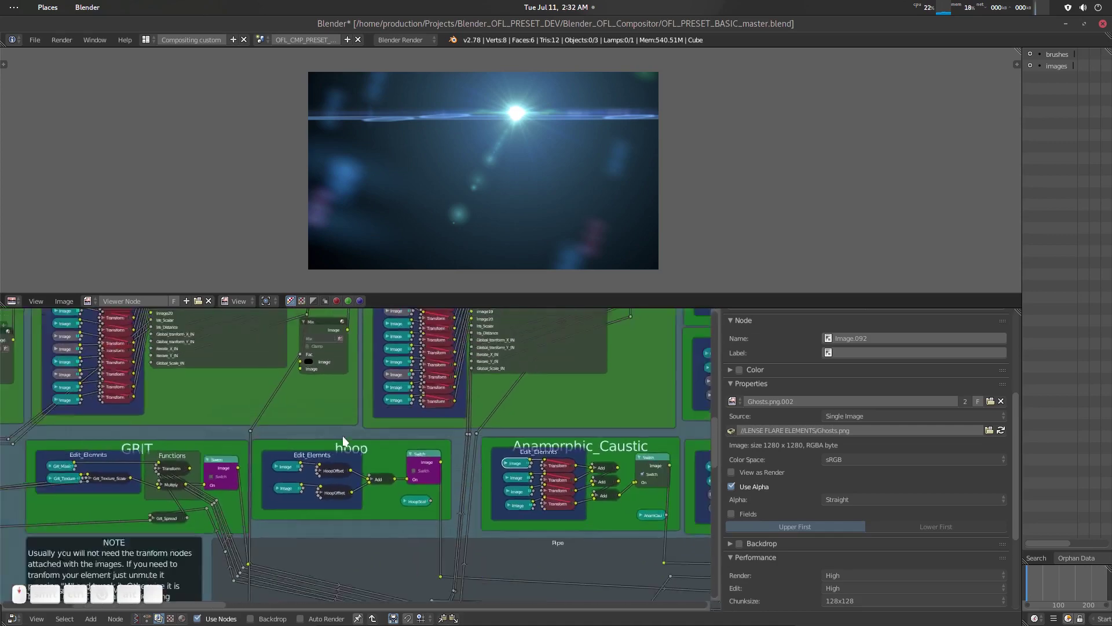
ctrl+scroll(347, 449, left, 3)
shift+scroll(374, 395, up, 3)
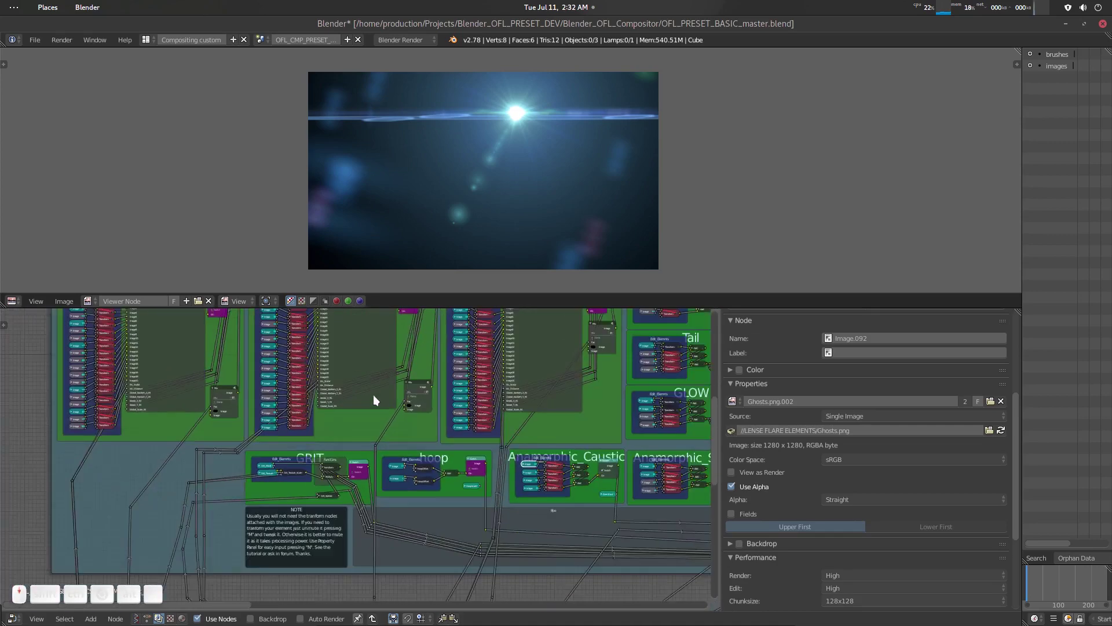
ctrl+scroll(374, 394, left, 2)
ctrl+scroll(372, 422, right, 4)
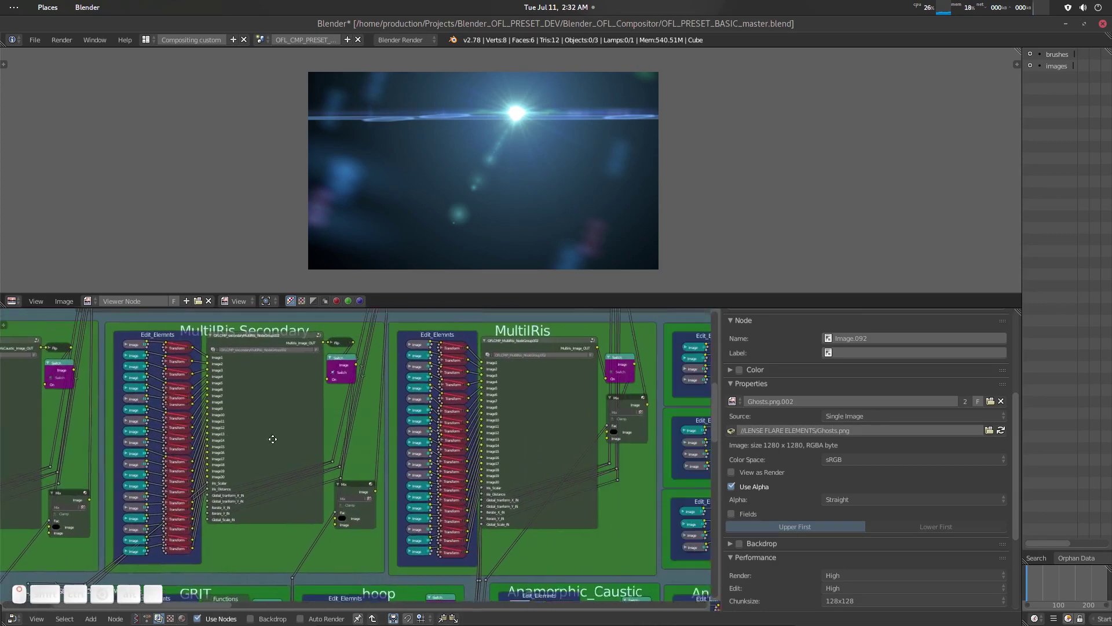
Examine the MultiIRis Secondary and MultiIRis frames and the overall layout of the element editor.
scroll(333, 416, up, 2)
middle_drag(301, 389, 381, 450)
scroll(348, 350, up, 1)
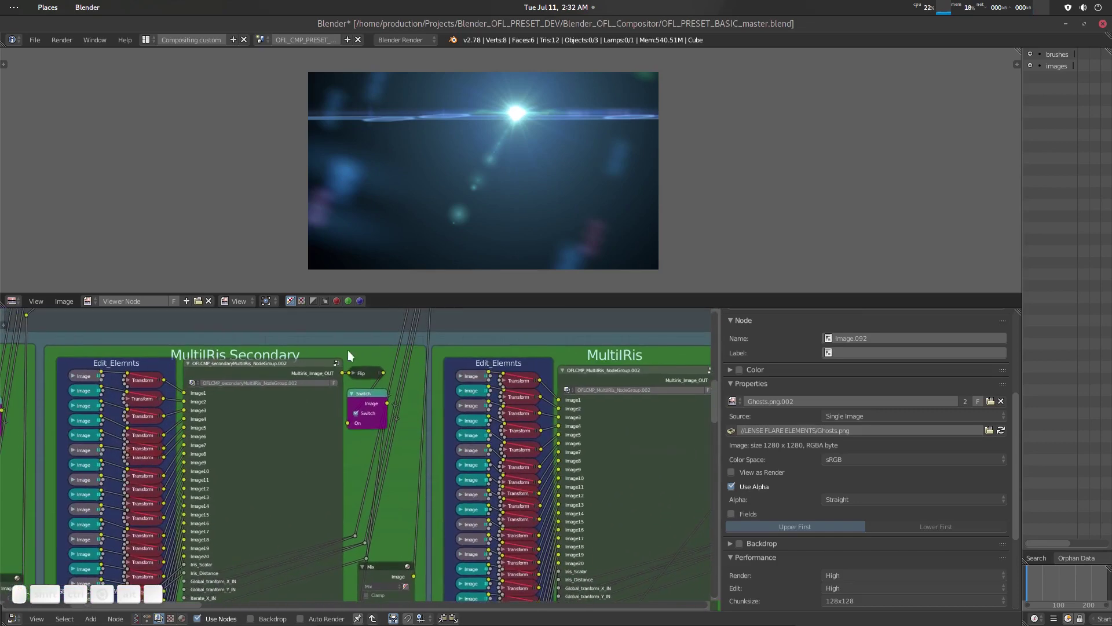
scroll(371, 422, down, 4)
scroll(450, 440, down, 1)
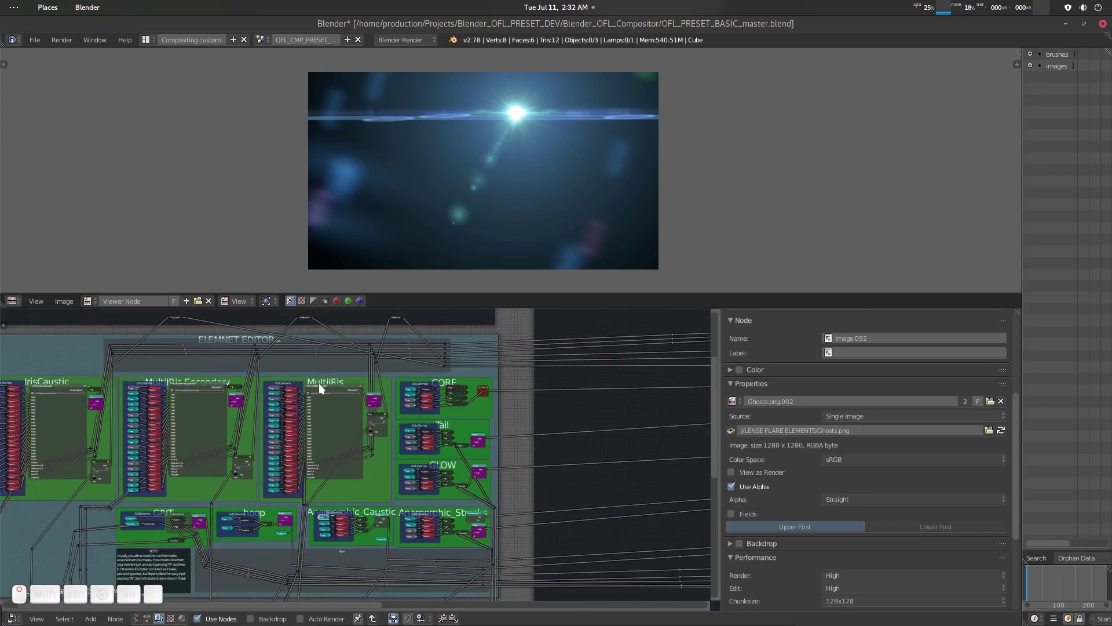
scroll(319, 384, down, 2)
middle_drag(452, 448, 189, 439)
scroll(277, 448, up, 6)
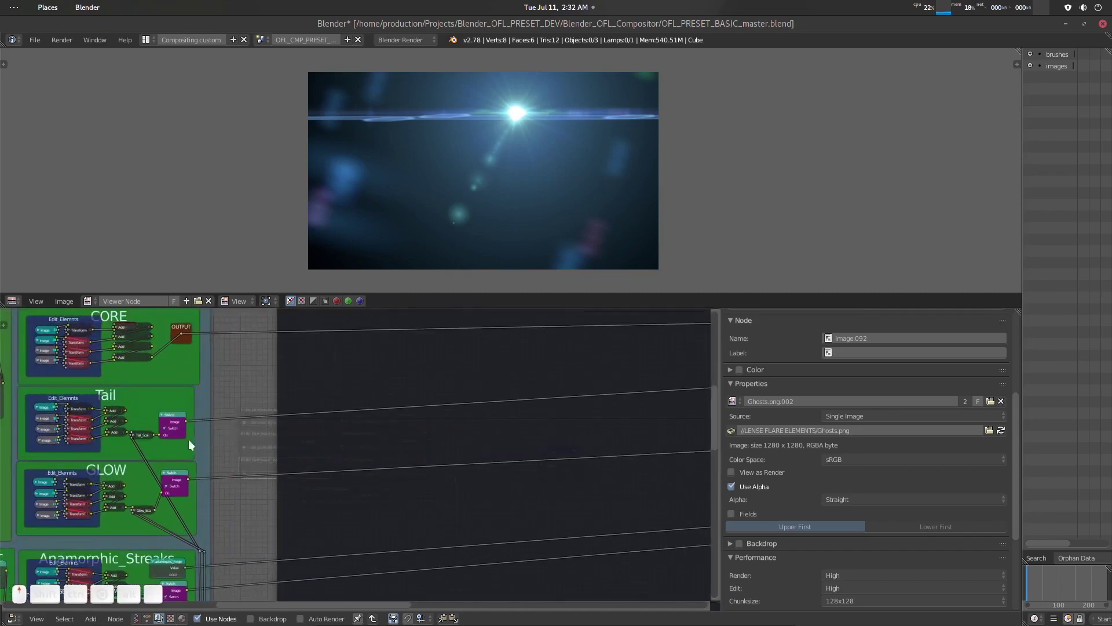
Show the image settings of the first Image node in the Tail frame again and leave the Scifi node group.
middle_drag(110, 439, 471, 457)
scroll(471, 458, up, 4)
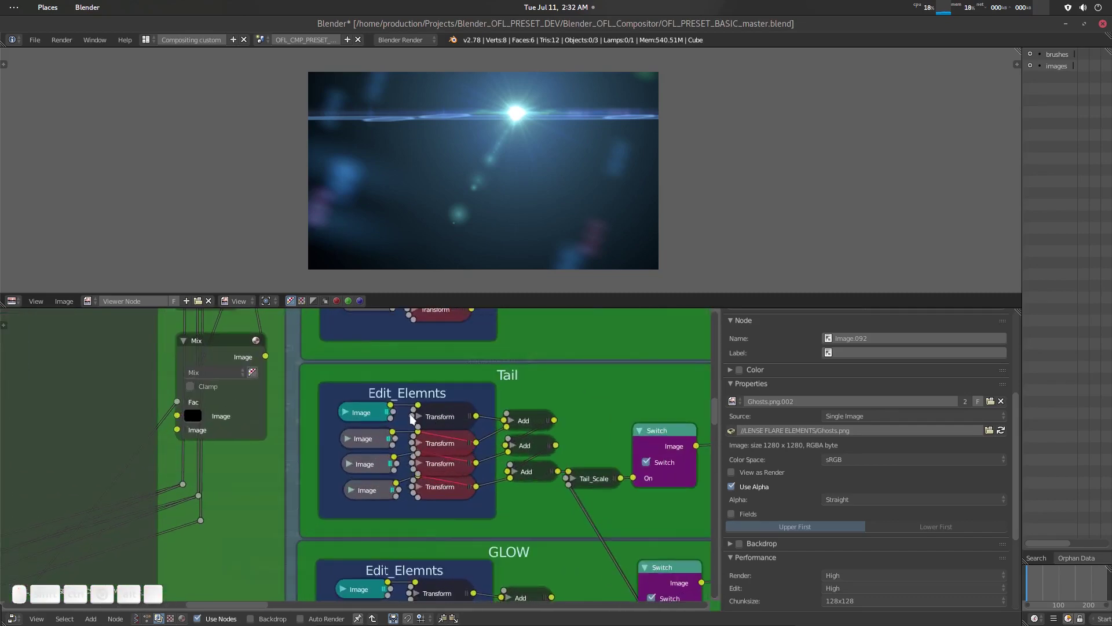
click(369, 410)
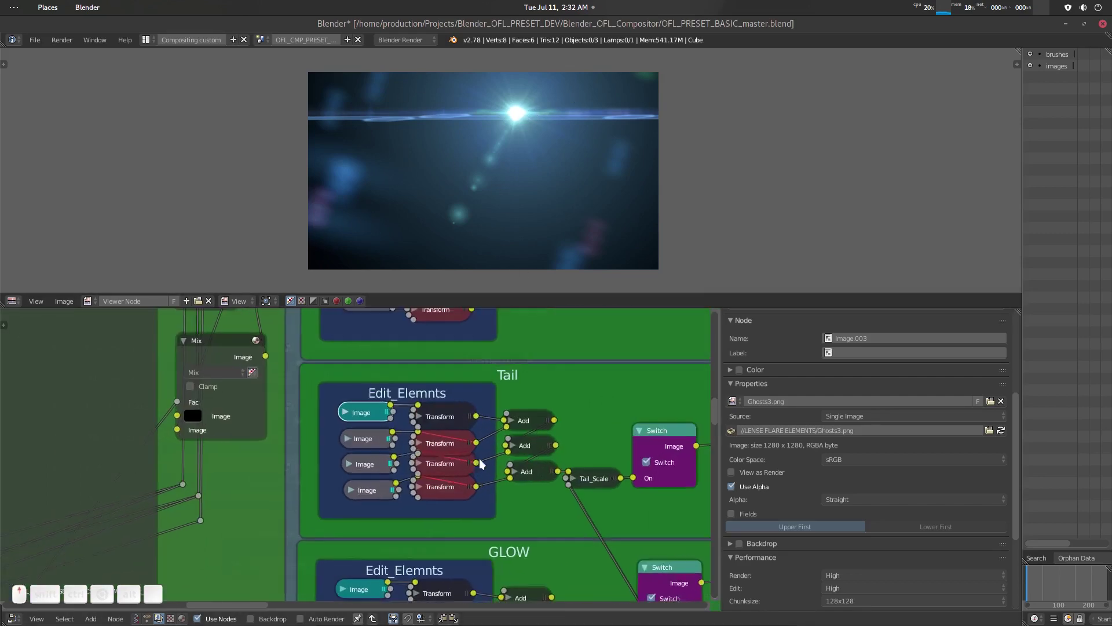
scroll(446, 414, up, 1)
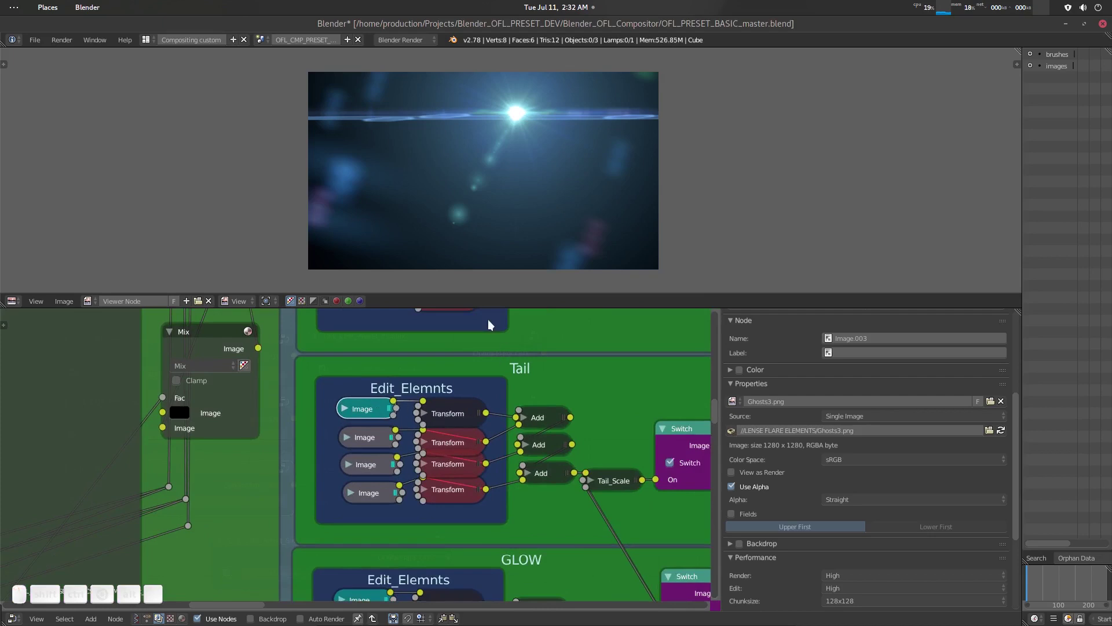
scroll(543, 403, down, 2)
key(Tab)
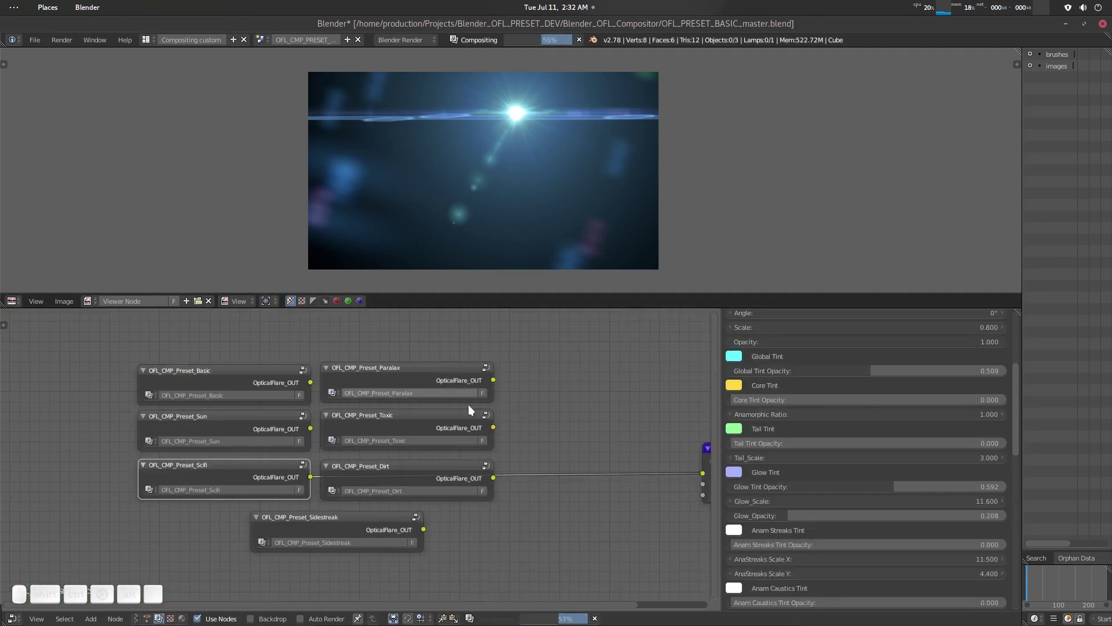
Preview OFL_CMP_Preset_Paralax through the Viewer, and switch the preview back to OFL_CMP_Preset_Scifi.
mouse_move(513, 457)
middle_down()
mouse_move(517, 433)
mouse_move(522, 462)
middle_up()
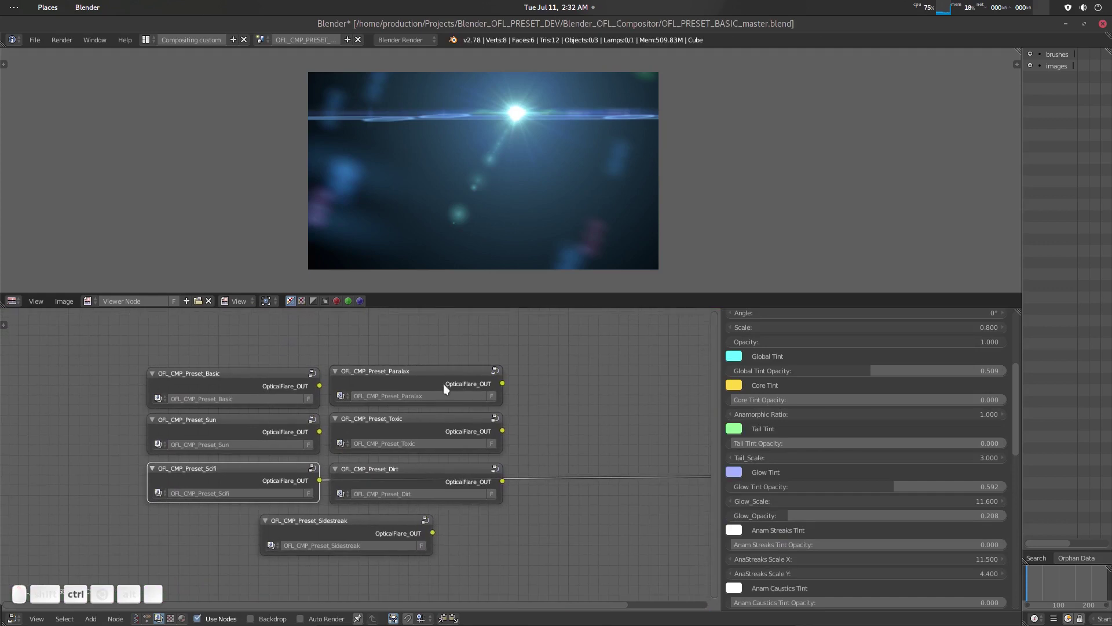
ctrl+shift+click(442, 376)
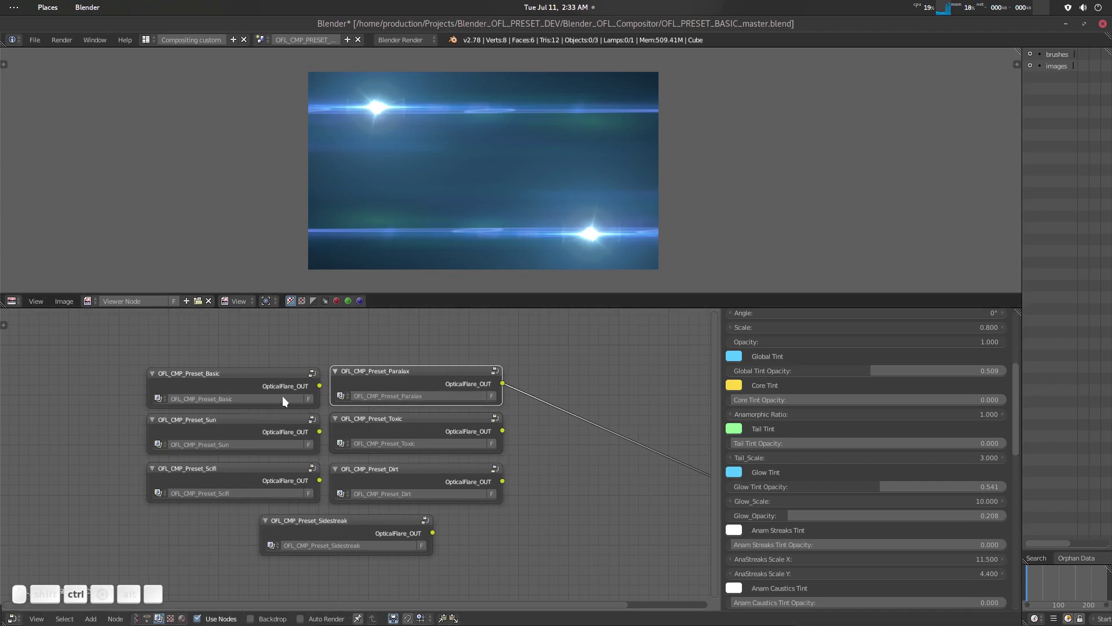
ctrl+shift+click(238, 467)
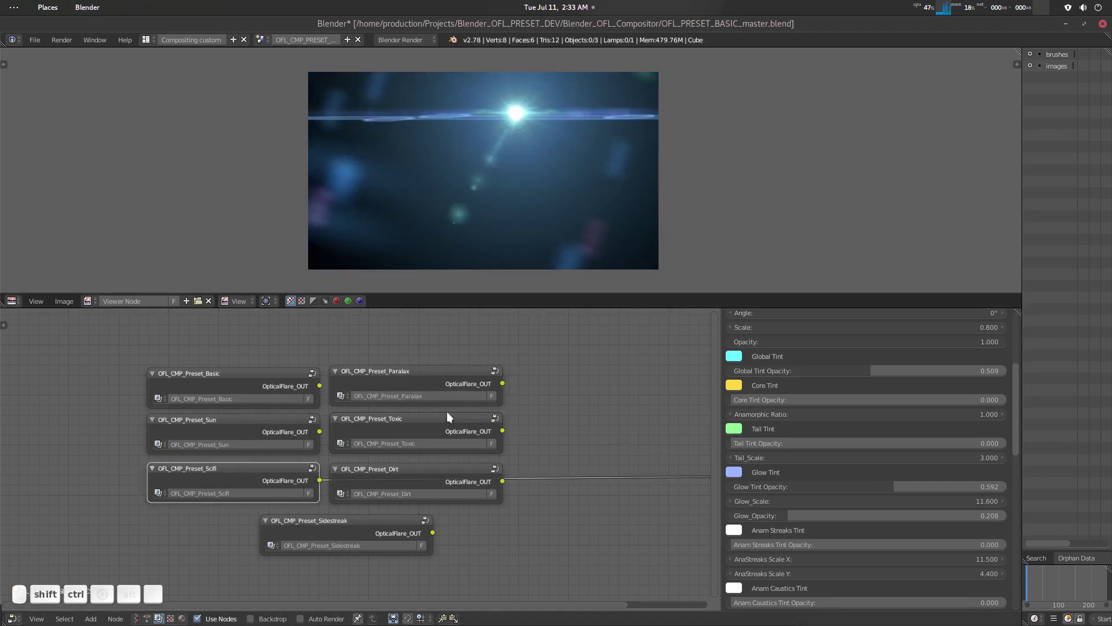
Preview OFL_CMP_Preset_Paralax through the Viewer and open the group to examine its Tail and GLOW frames.
ctrl+shift+click(433, 374)
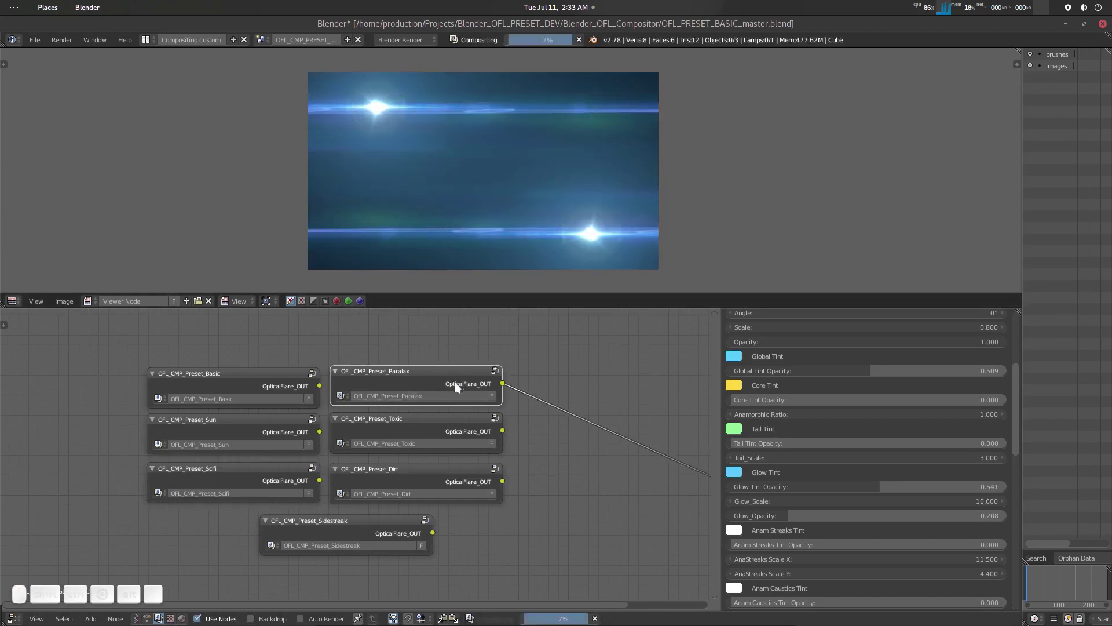
key(Tab)
scroll(461, 448, down, 5)
middle_drag(173, 378, 382, 443)
scroll(373, 452, down, 4)
scroll(359, 449, up, 4)
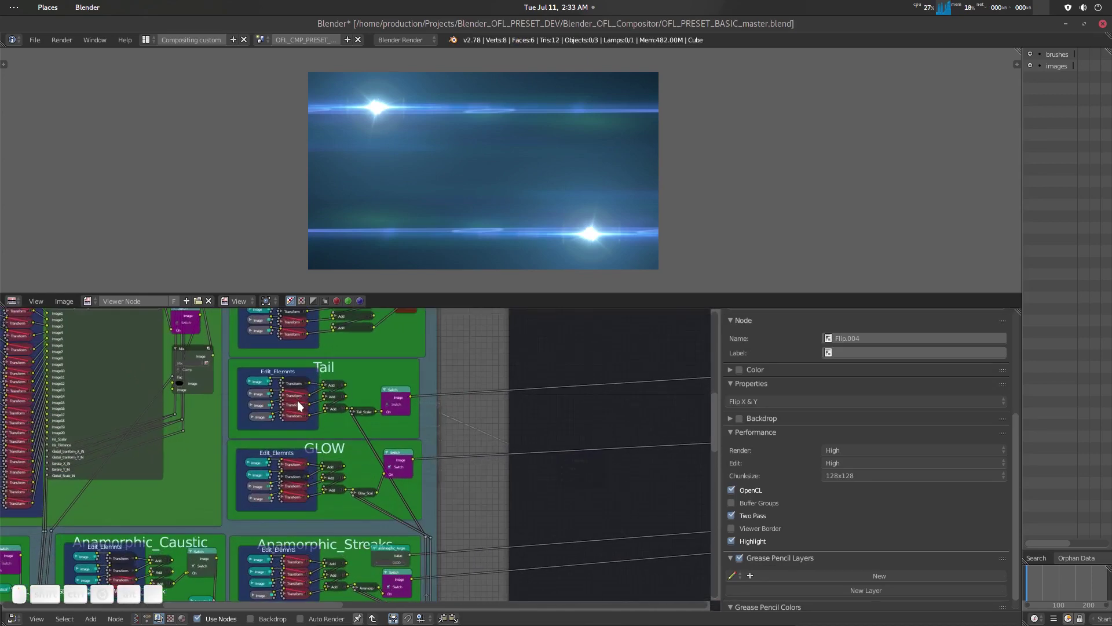
scroll(300, 404, up, 2)
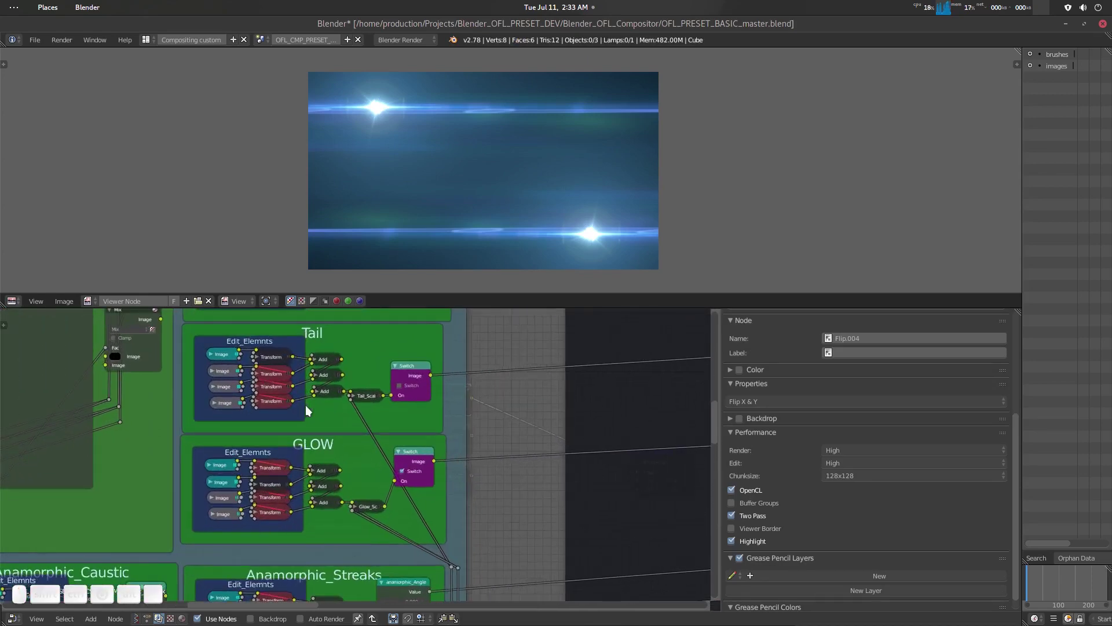
Show the image settings of the second Image node in the CORE frame.
scroll(306, 406, down, 3)
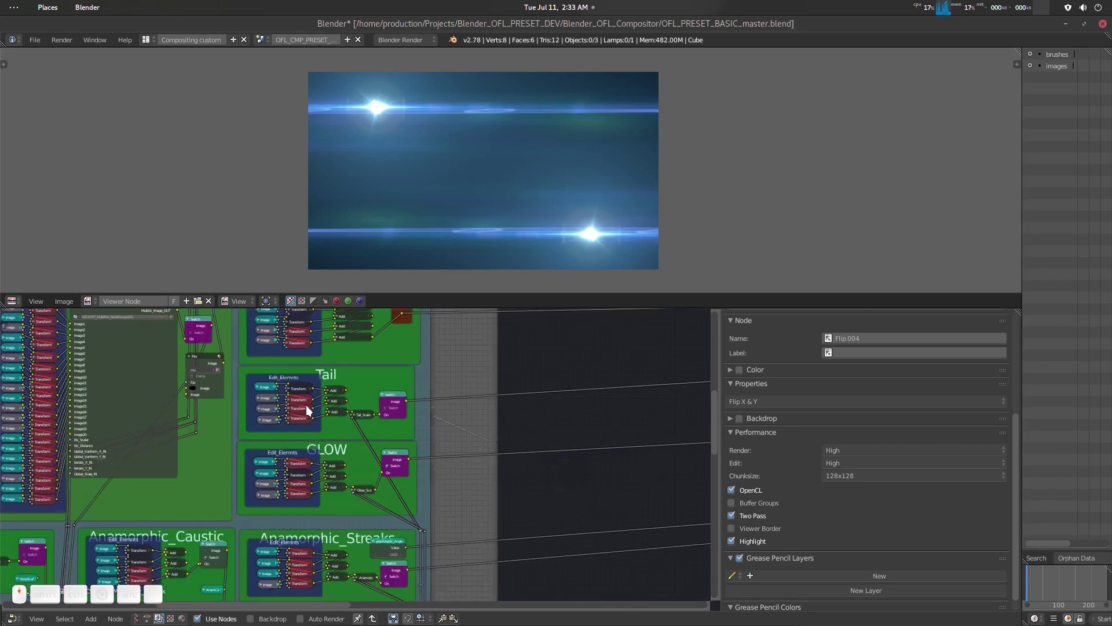
middle_drag(306, 406, 354, 445)
scroll(349, 418, up, 4)
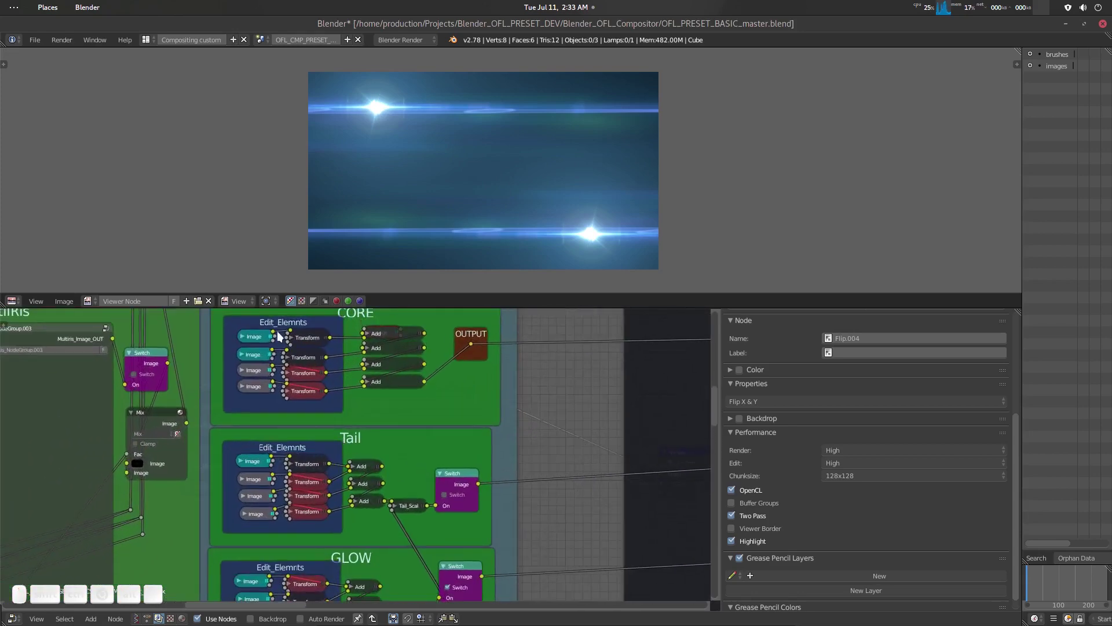
click(259, 356)
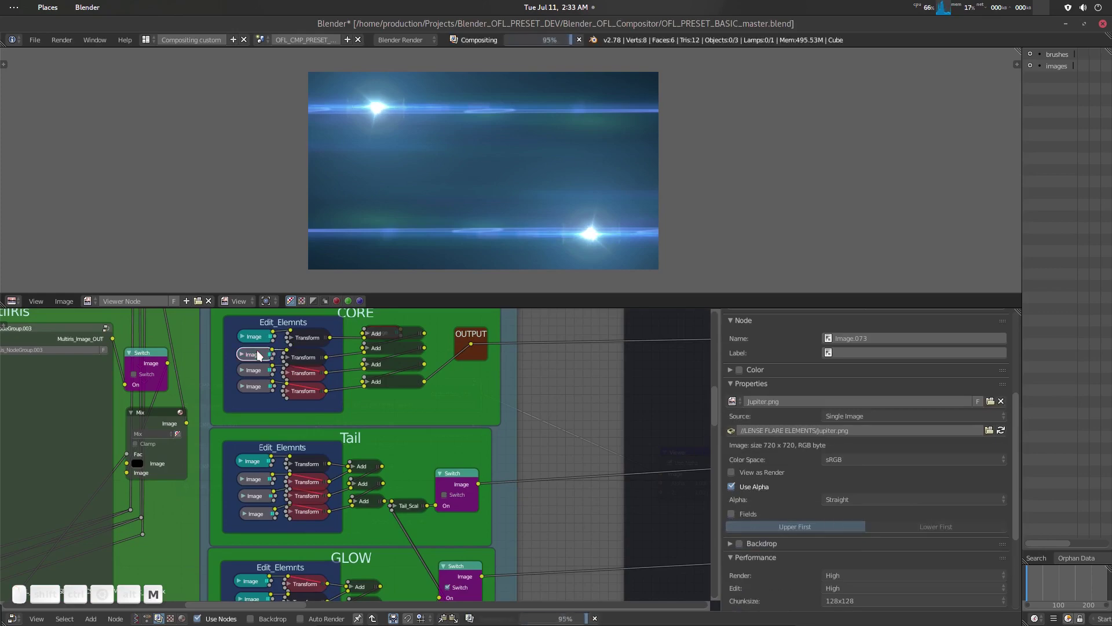
scroll(366, 470, down, 2)
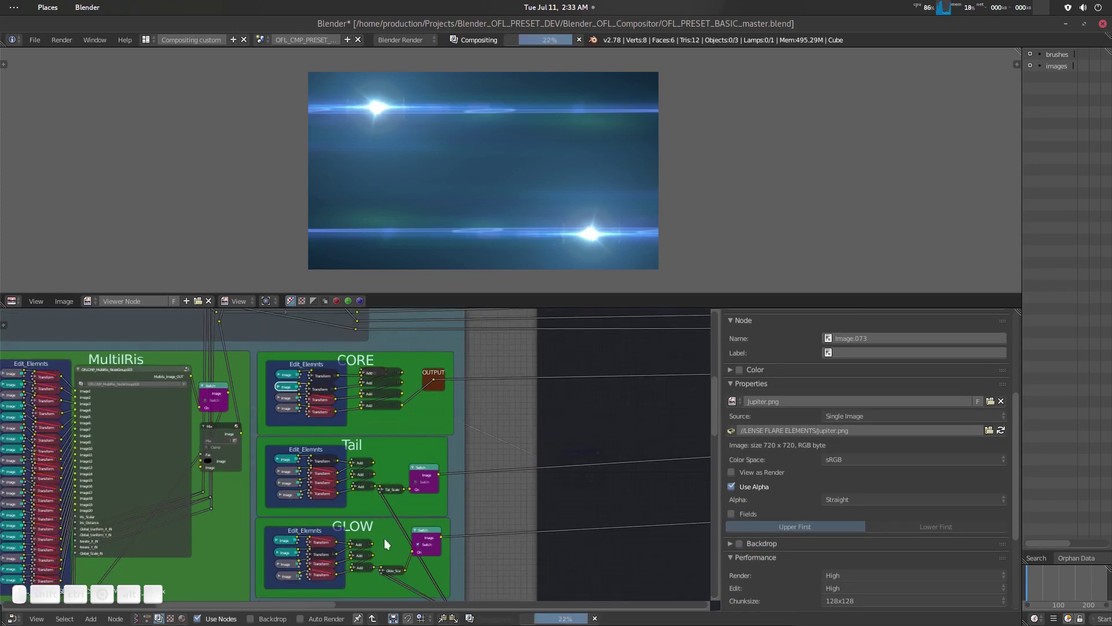
Try a scale of 0.4 on the second Transform node in the GLOW frame, and return it to 0.2.
shift+scroll(407, 440, down, 4)
scroll(408, 467, up, 5)
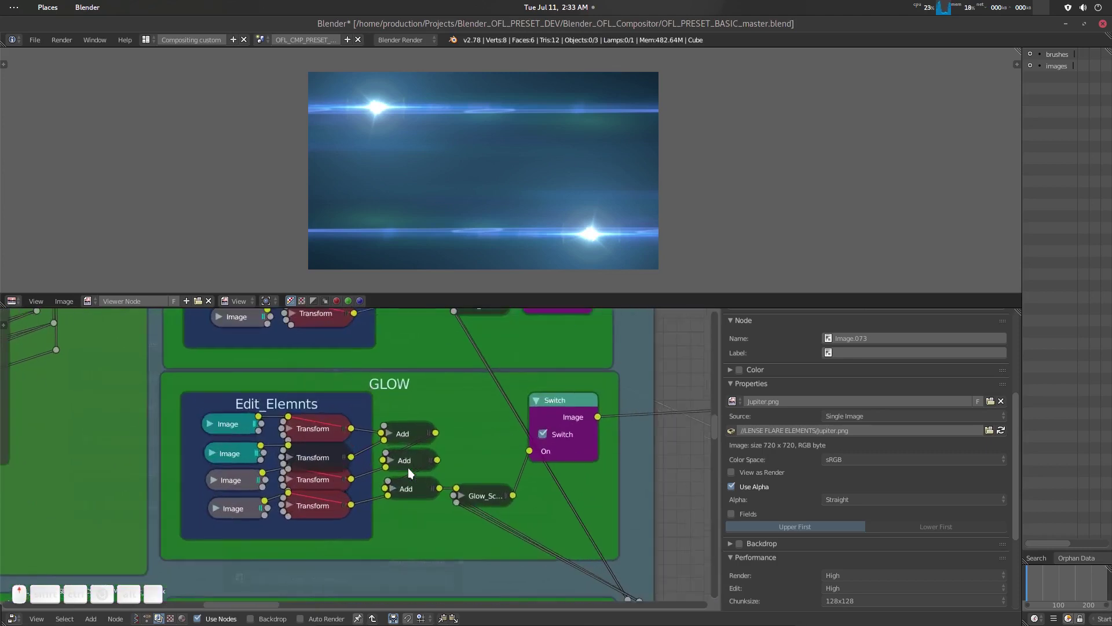
click(359, 460)
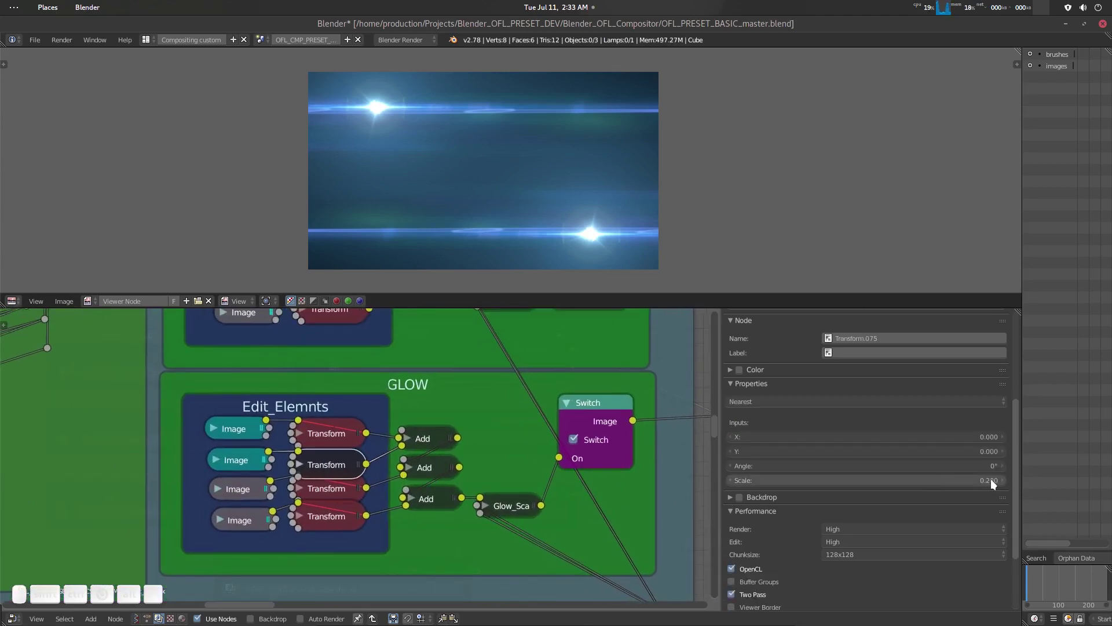
drag(1000, 481, 929, 481)
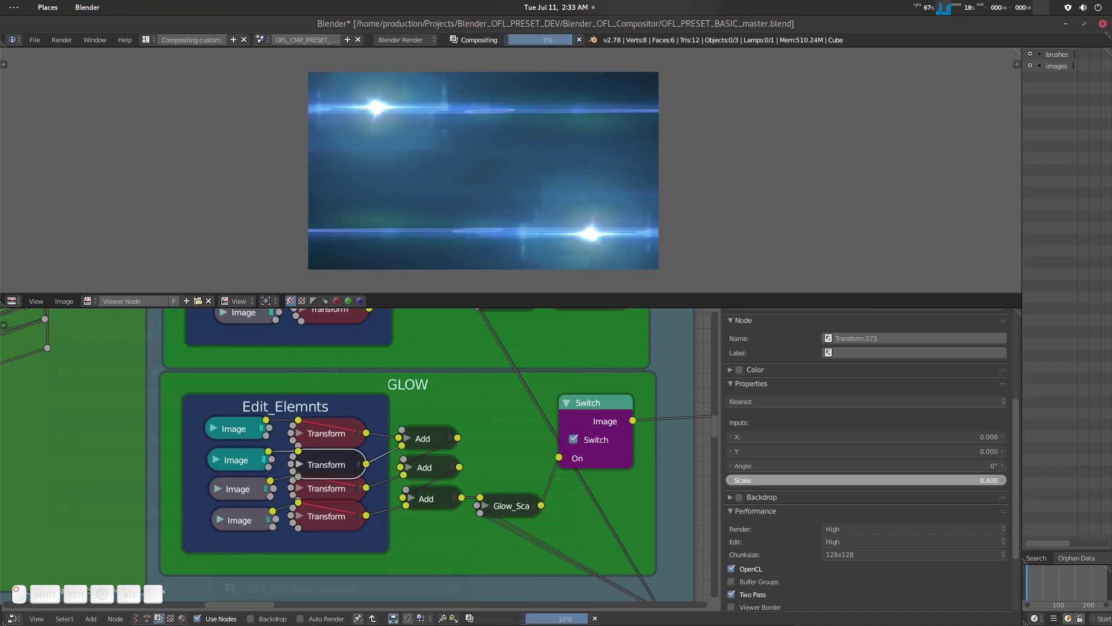
click(979, 480)
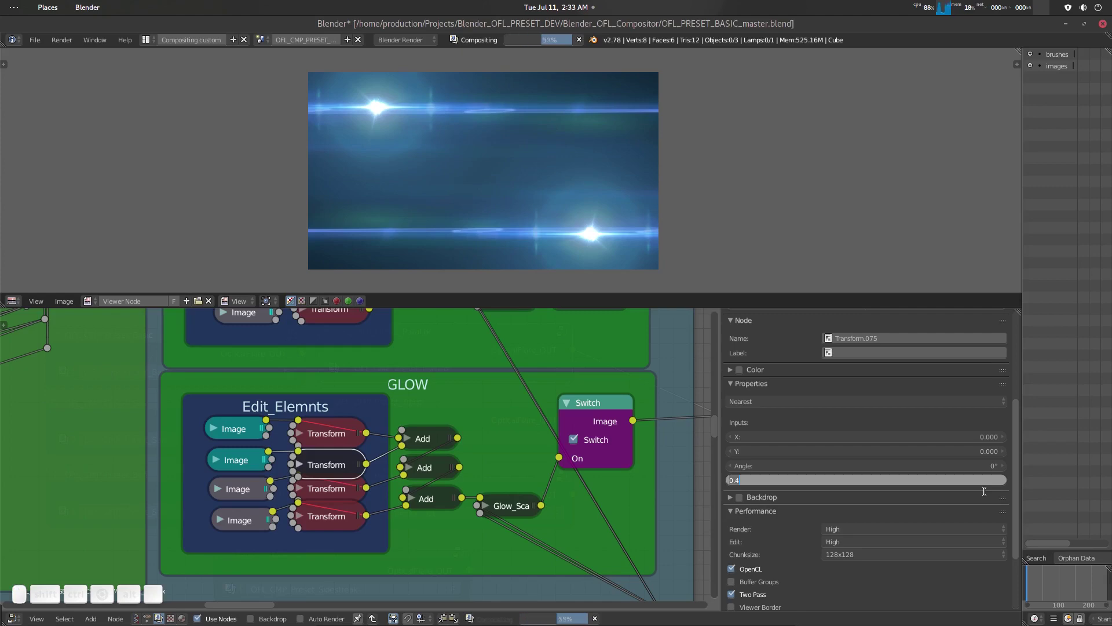
text(0.2)
key(Return)
Mute the Add and Flip nodes in the Parallel frame to compare the preview, and unmute them.
scroll(445, 503, down, 5)
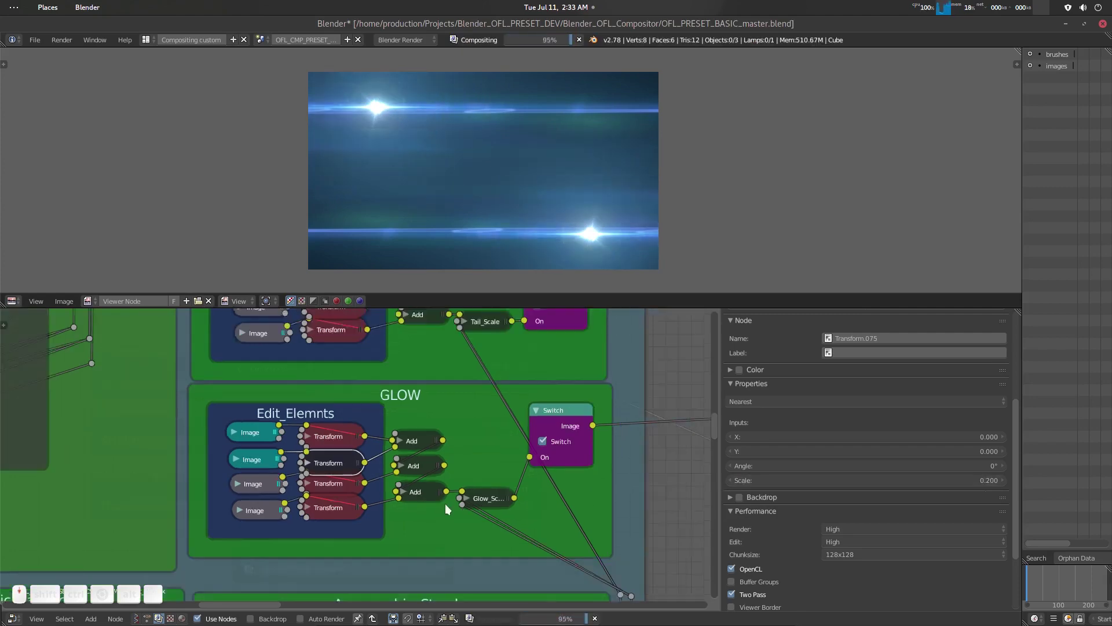
scroll(508, 467, down, 6)
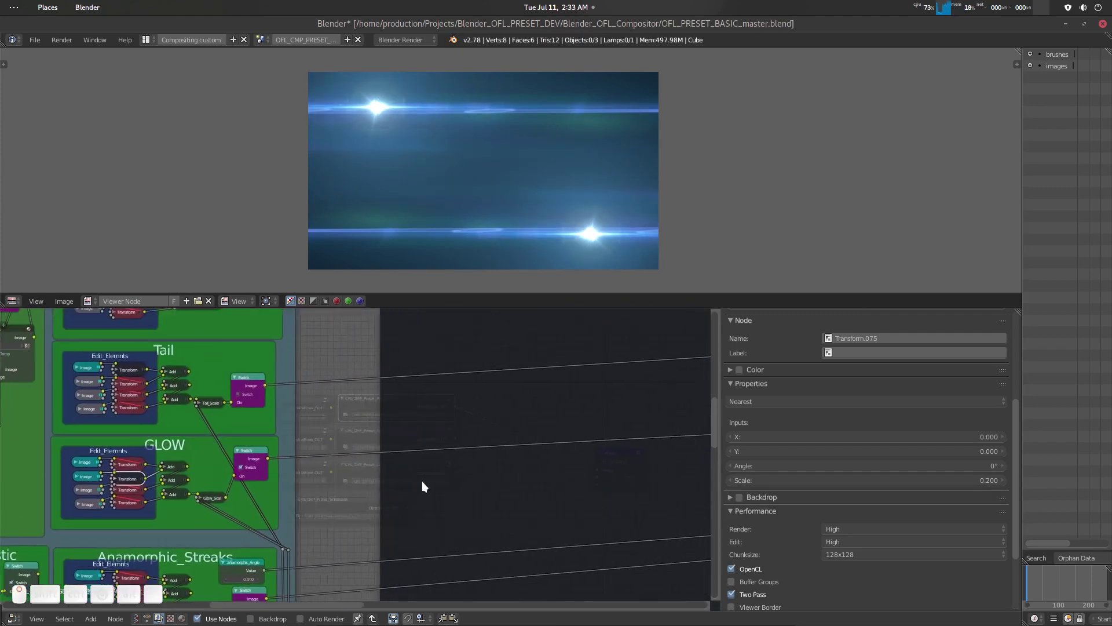
scroll(469, 483, up, 8)
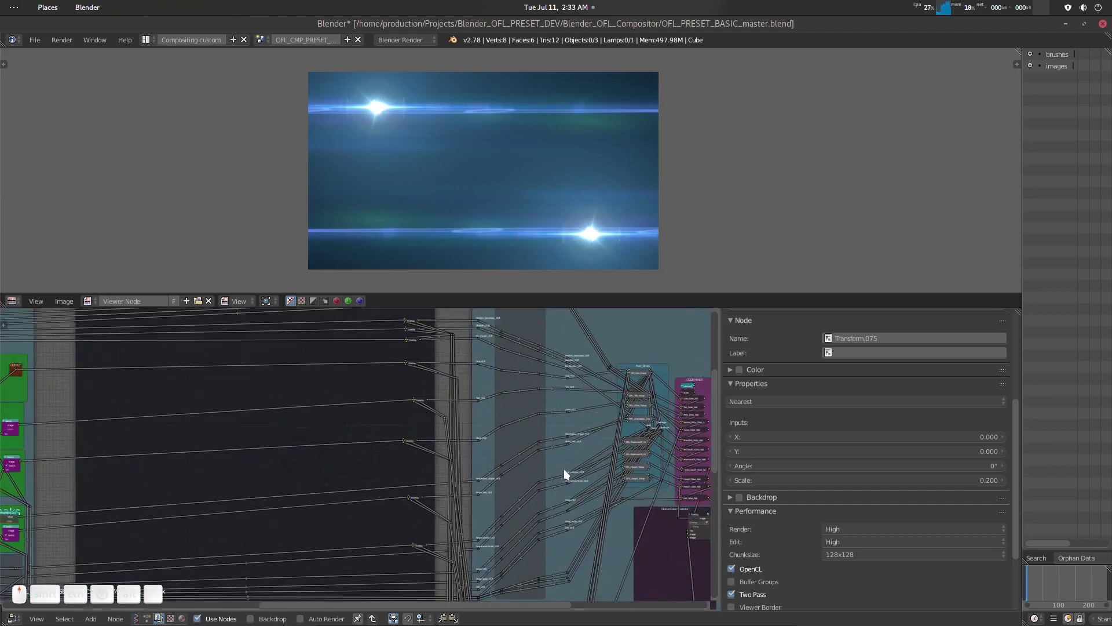
scroll(540, 476, up, 3)
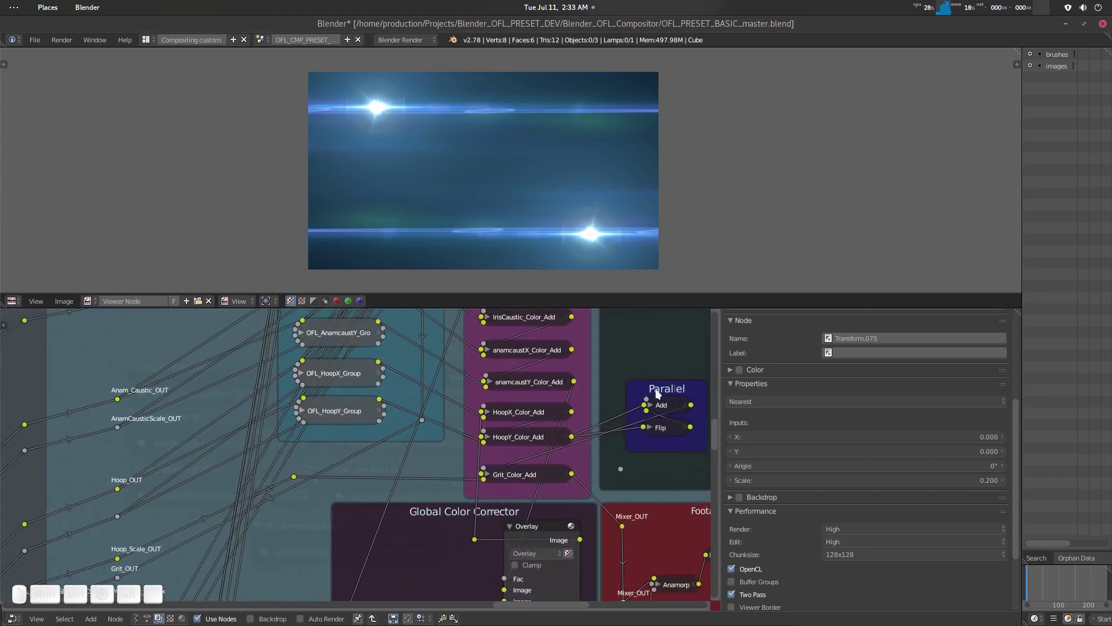
scroll(700, 439, down, 7)
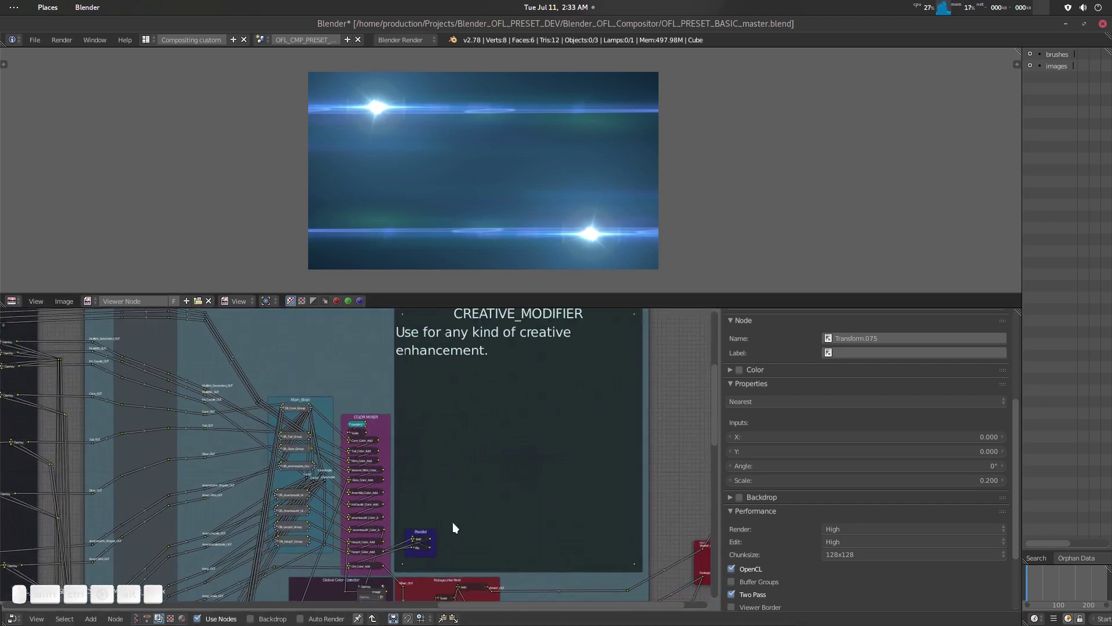
middle_drag(453, 523, 479, 467)
scroll(459, 481, up, 5)
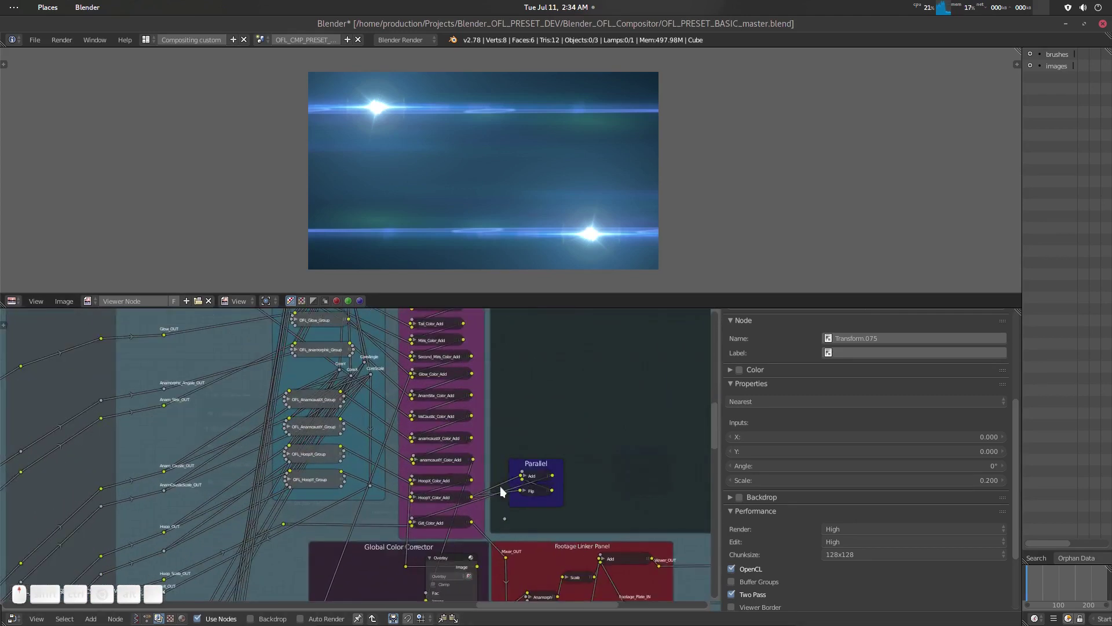
click(579, 498)
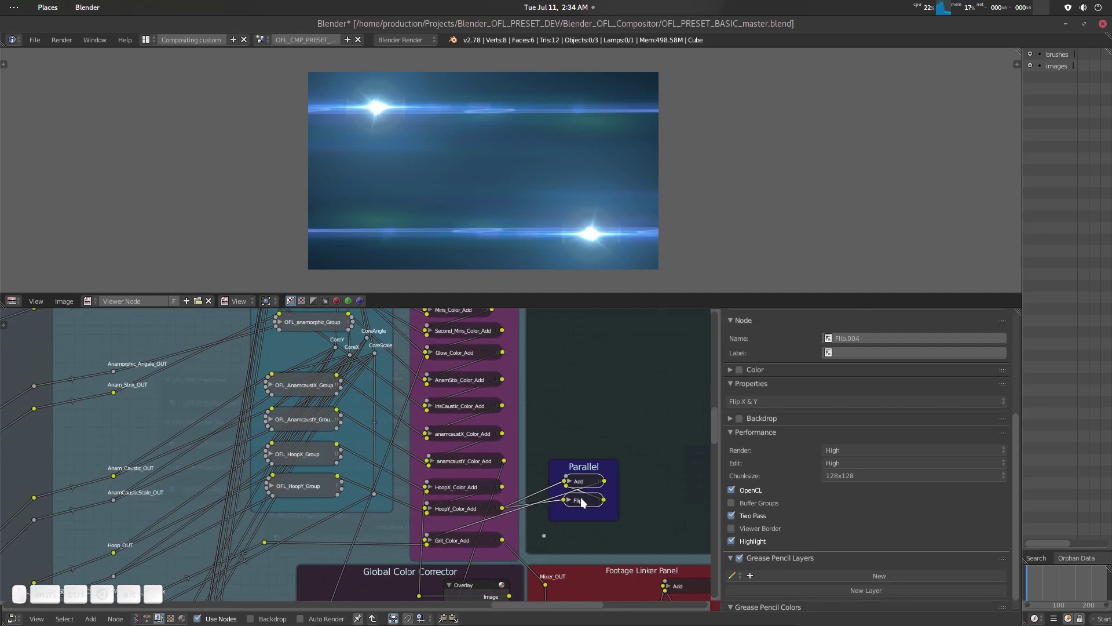
key(m)
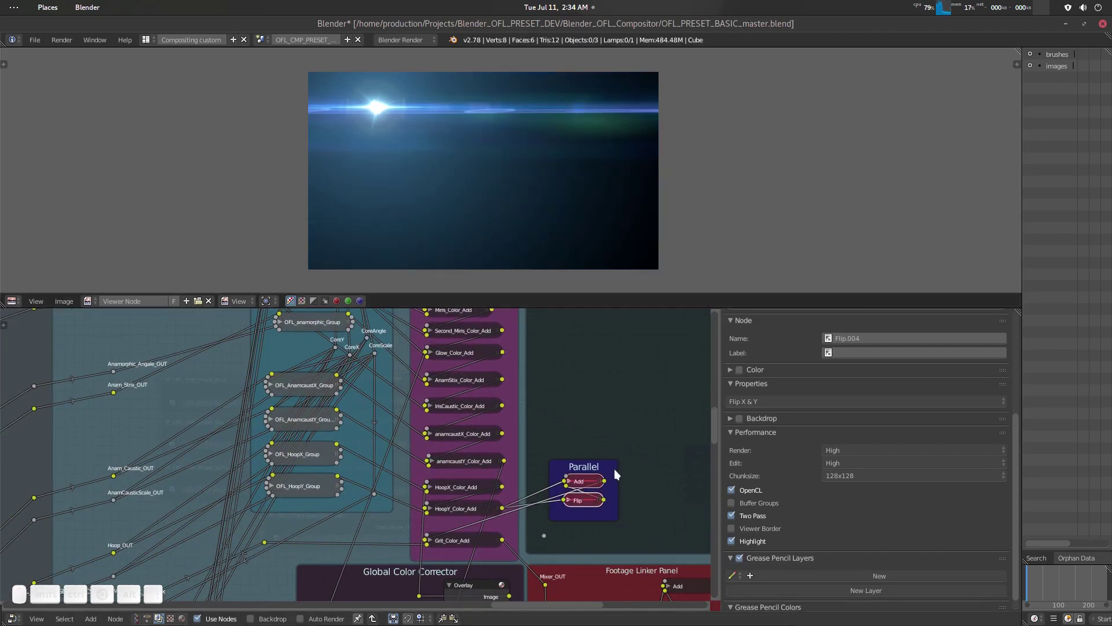
key(m)
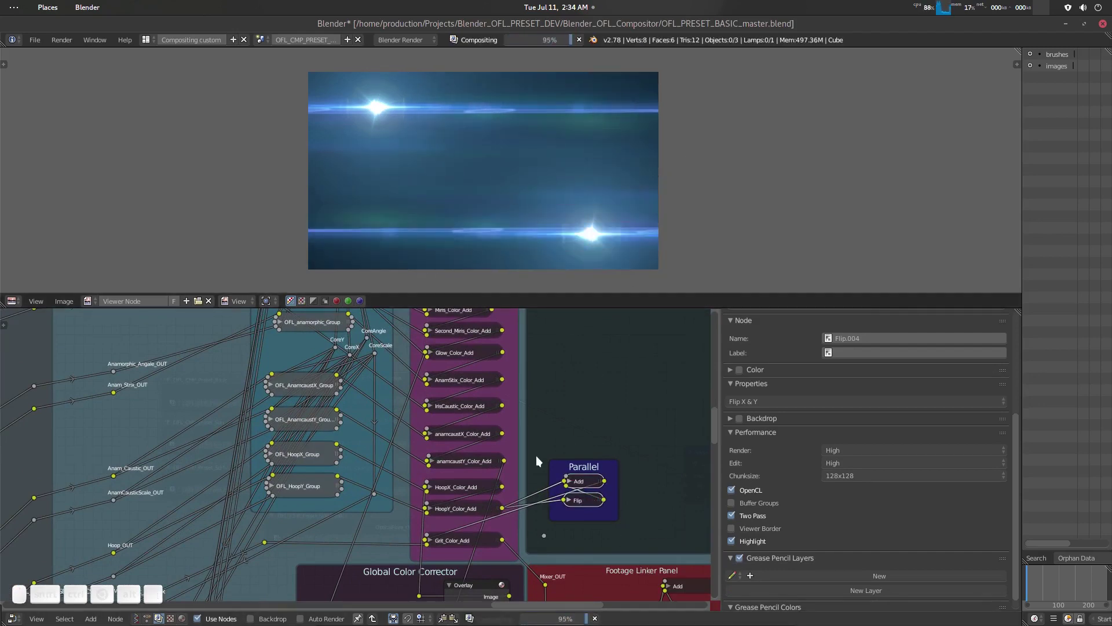
Leave the Paralax group and preview OFL_CMP_Preset_Toxic through the Viewer, comparing it with OFL_CMP_Preset_Scifi.
scroll(537, 455, down, 2)
scroll(524, 454, down, 2)
key(Tab)
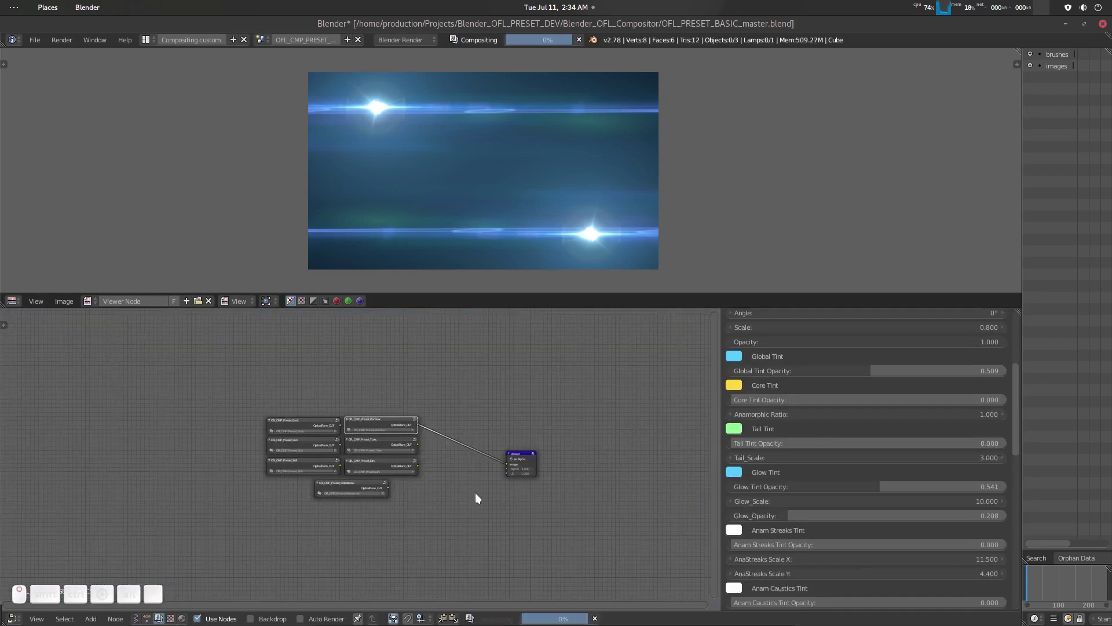
scroll(477, 489, up, 2)
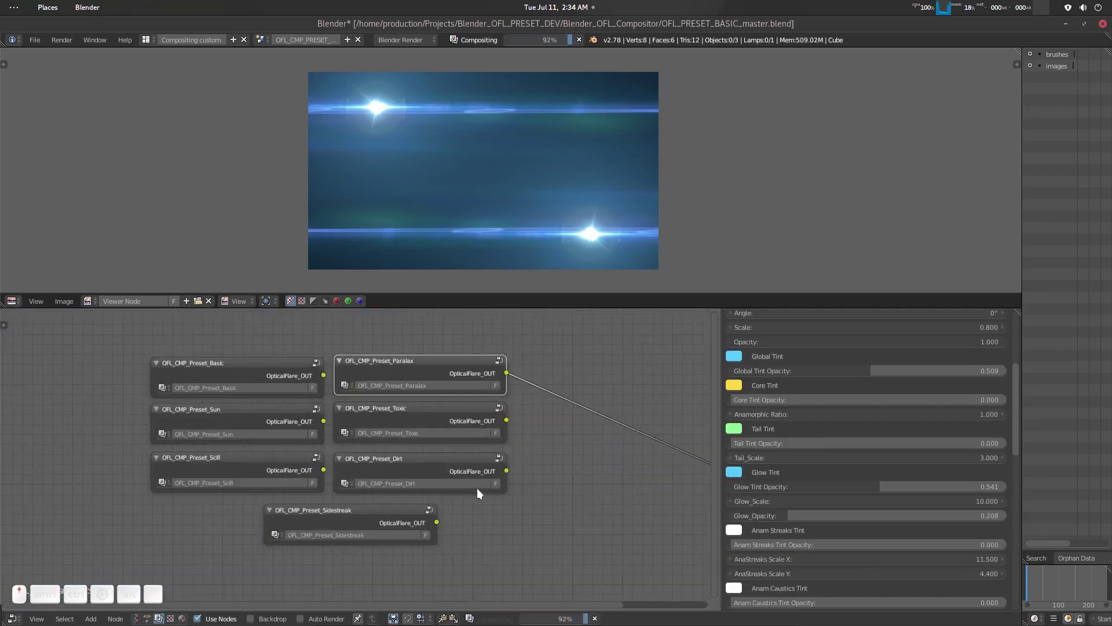
ctrl+shift+click(406, 408)
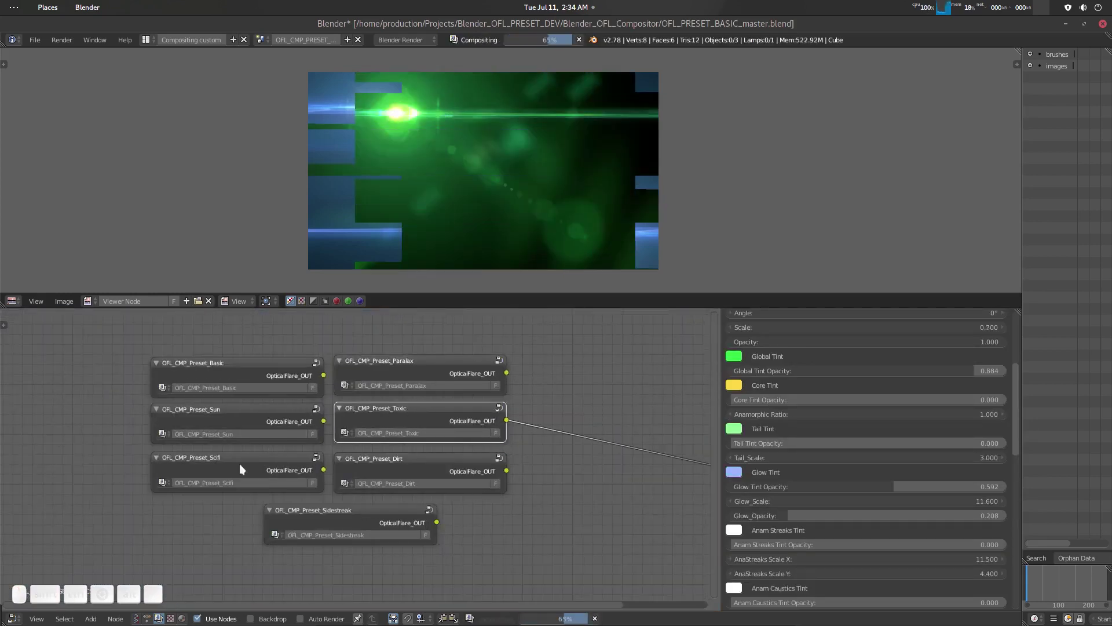
ctrl+shift+click(409, 406)
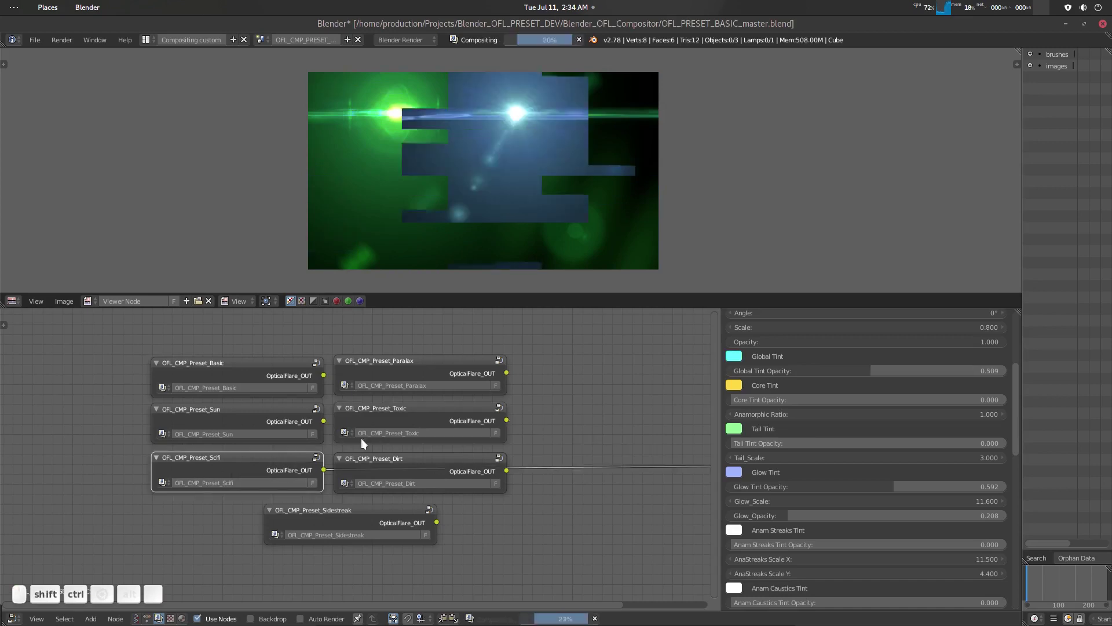
ctrl+shift+click(415, 409)
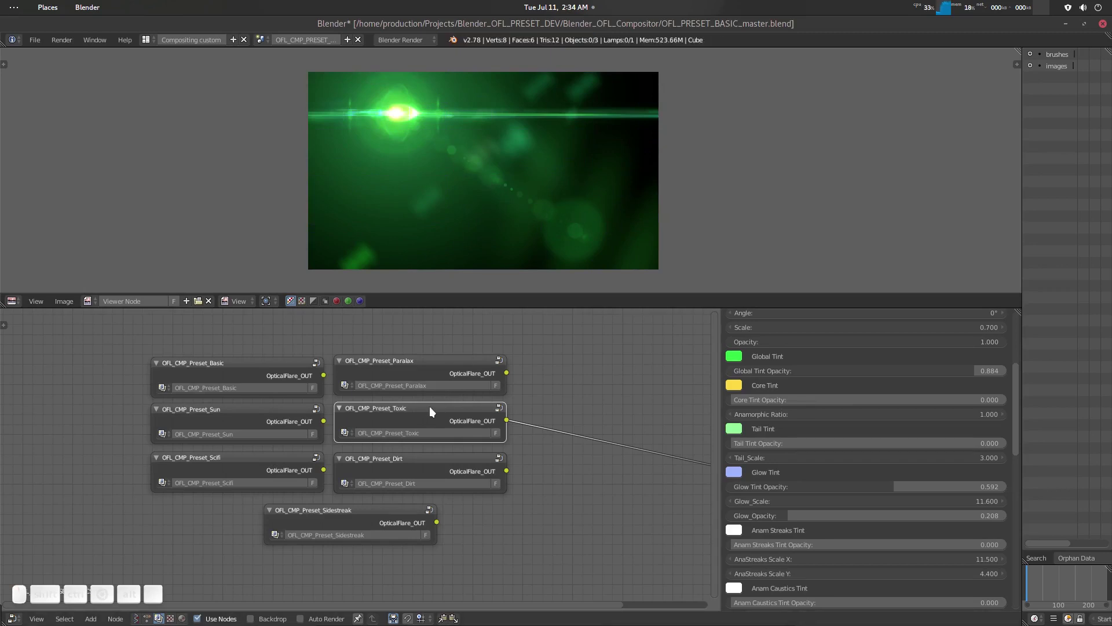
Reveal the hidden input sockets of OFL_CMP_Preset_Toxic to look over its parameters, and hide them again.
key(ctrl+h)
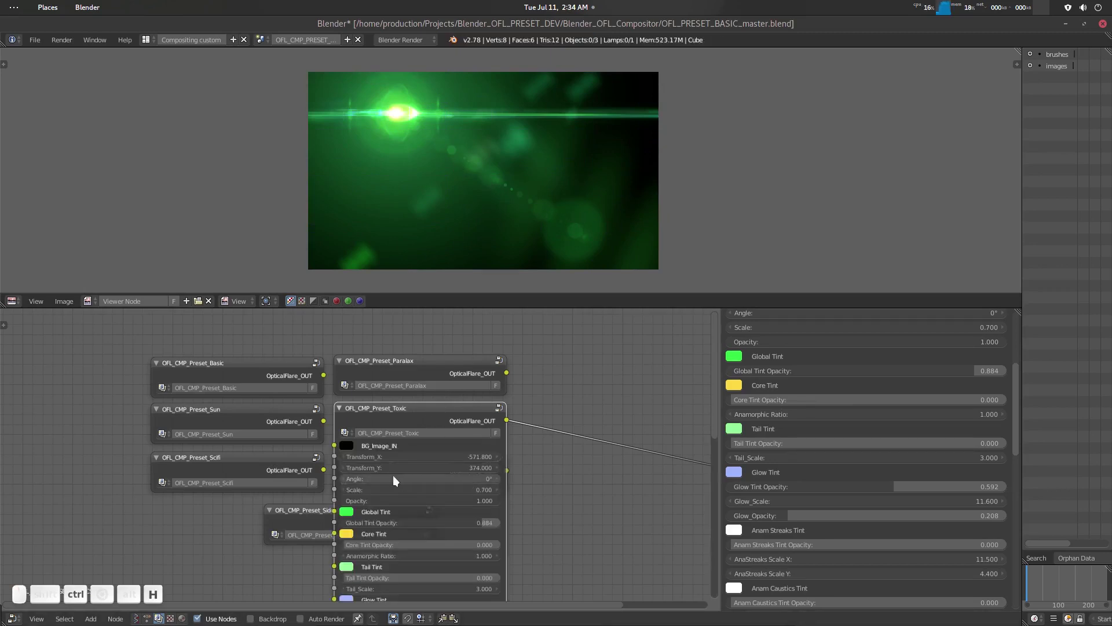
middle_drag(566, 495, 572, 381)
middle_drag(425, 387, 425, 488)
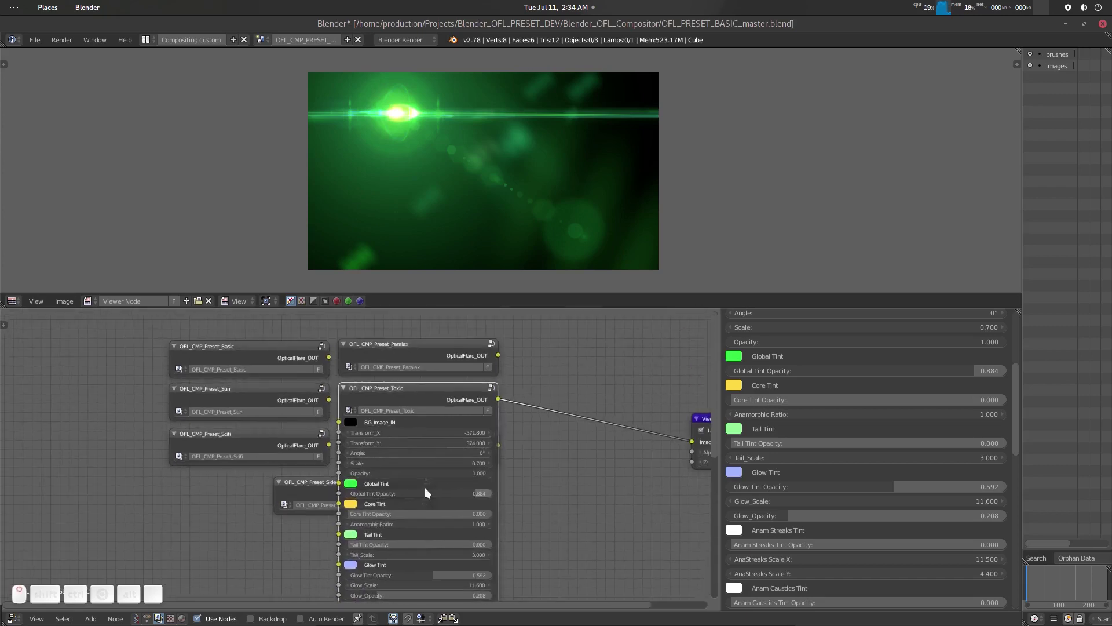
key(ctrl+h)
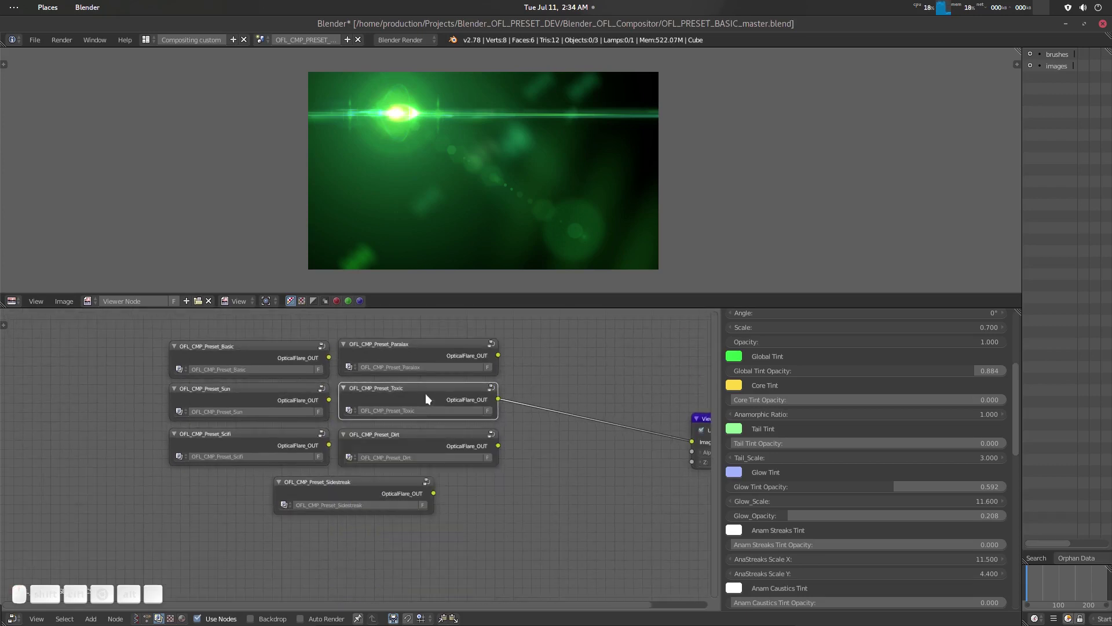
Open the Toxic node group and show the image settings of the first Image node in the MultiIRis Secondary frame.
key(Tab)
scroll(453, 427, up, 2)
mouse_move(273, 433)
middle_down()
mouse_move(414, 417)
mouse_move(392, 463)
mouse_move(342, 423)
mouse_move(283, 420)
middle_up()
scroll(458, 405, up, 1)
middle_drag(346, 373, 357, 394)
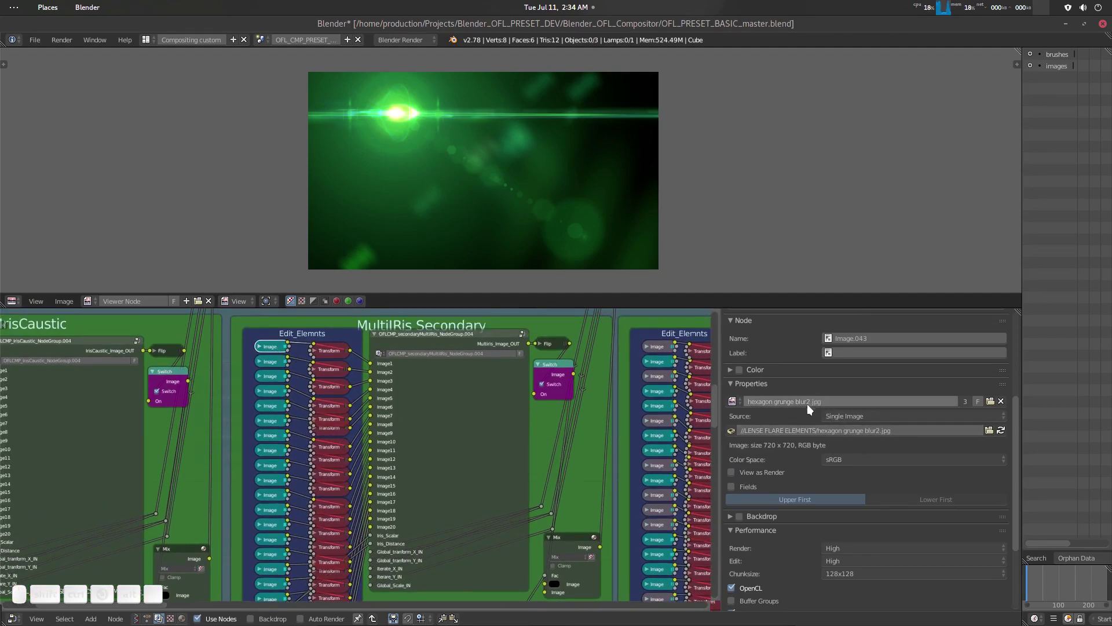
Browse the replacement images in the LENSE FLARE ELEMENTS folder as thumbnails, and cancel without choosing one.
click(990, 401)
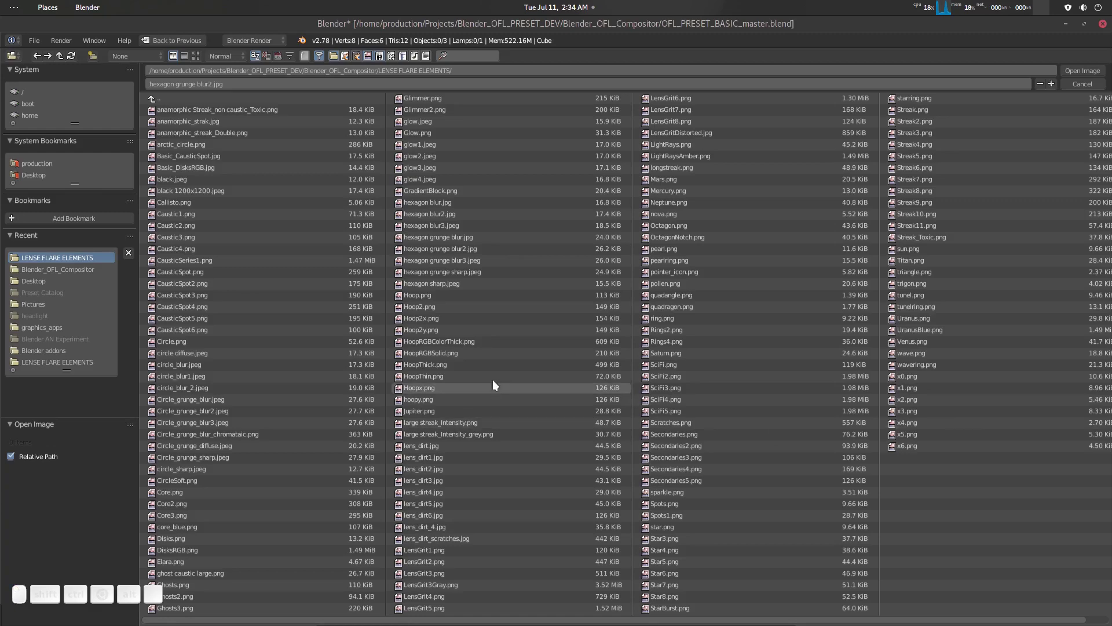
click(196, 55)
scroll(570, 353, down, 5)
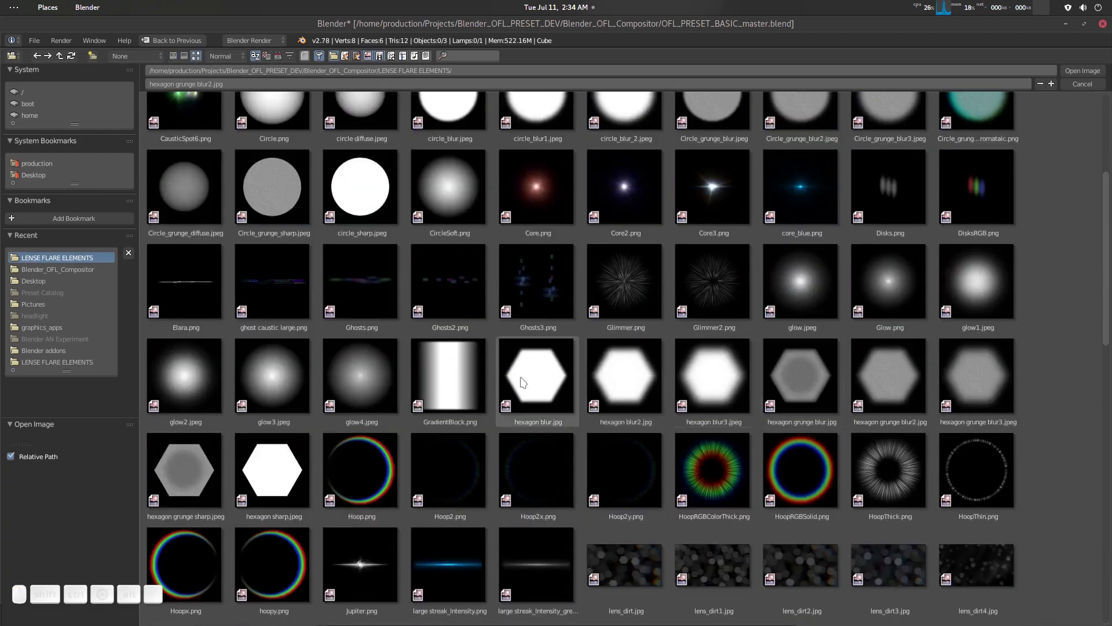
scroll(826, 391, up, 1)
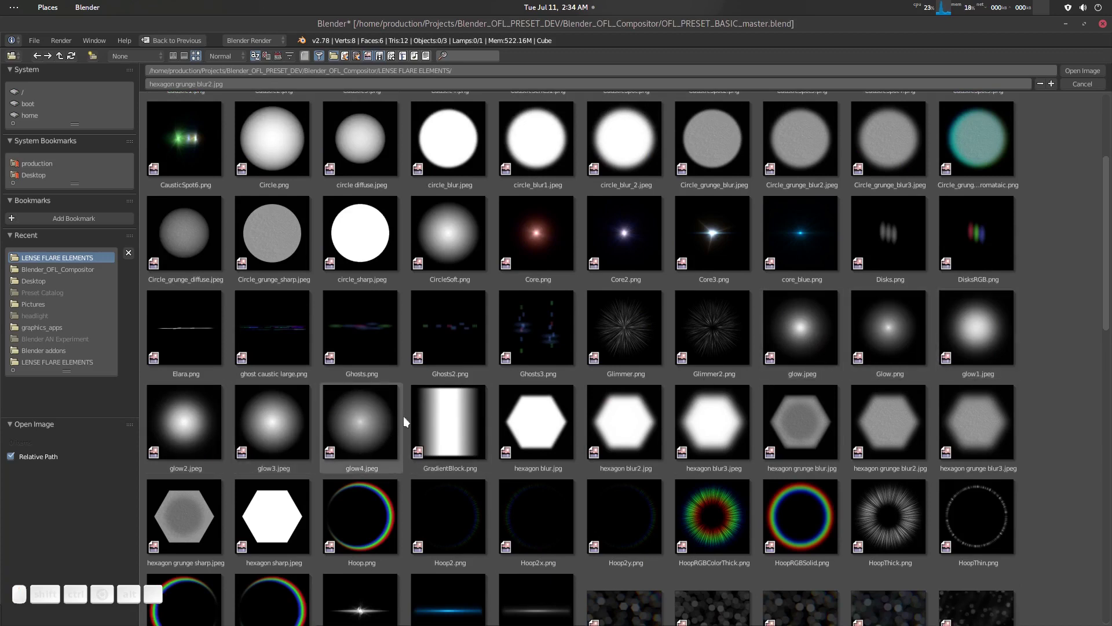
scroll(478, 385, up, 1)
scroll(478, 385, up, 1)
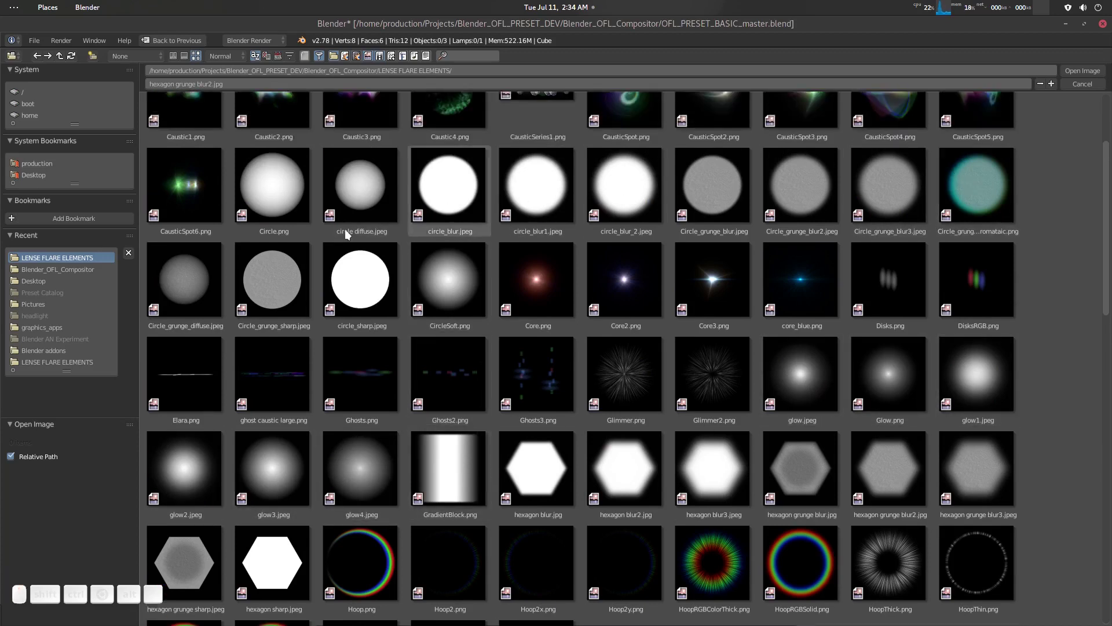
scroll(626, 380, down, 2)
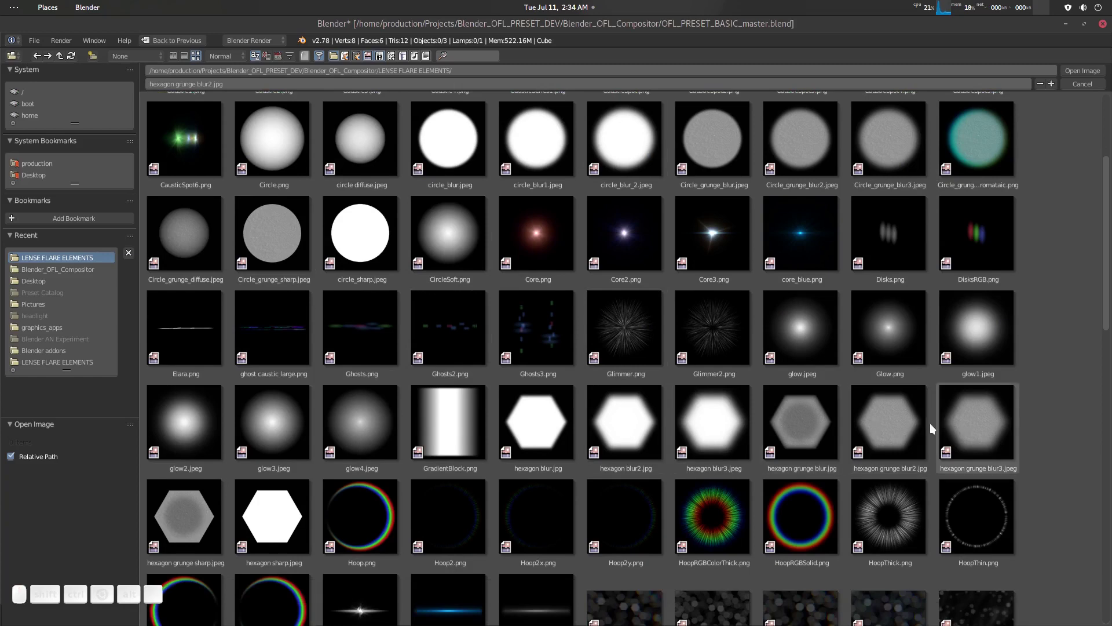
scroll(593, 452, down, 4)
key(Escape)
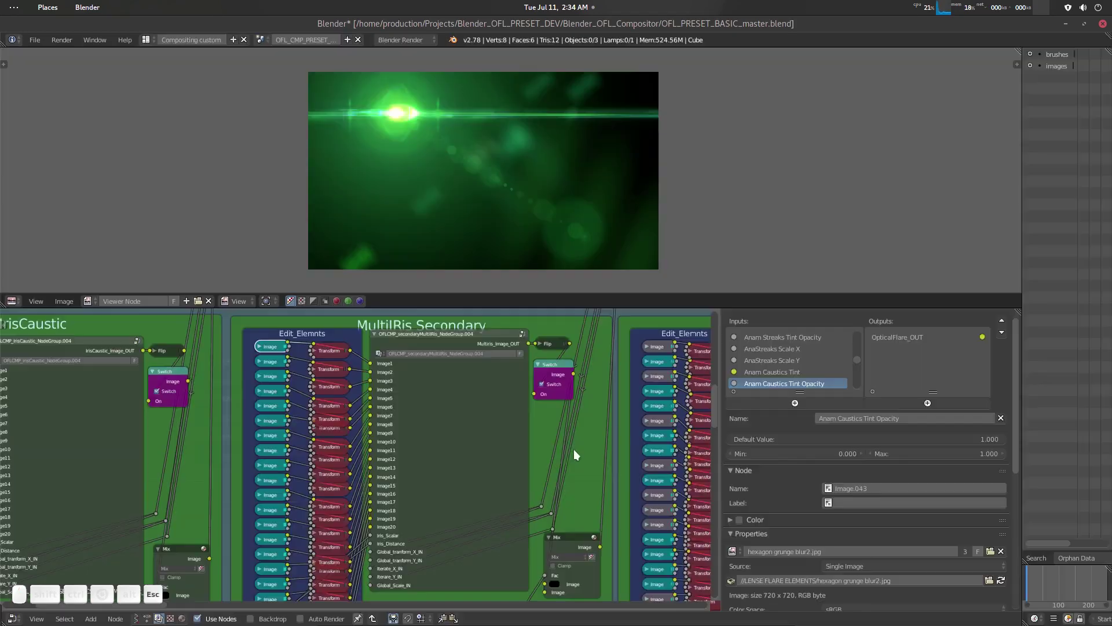
Look over the Image and Transform nodes of the Toxic preset's CORE frame, showing the image settings of its second and third Image nodes.
middle_drag(556, 448, 324, 446)
scroll(314, 444, down, 1)
mouse_move(466, 444)
middle_down()
mouse_move(337, 451)
mouse_move(479, 462)
middle_up()
scroll(338, 450, up, 2)
scroll(478, 462, up, 2)
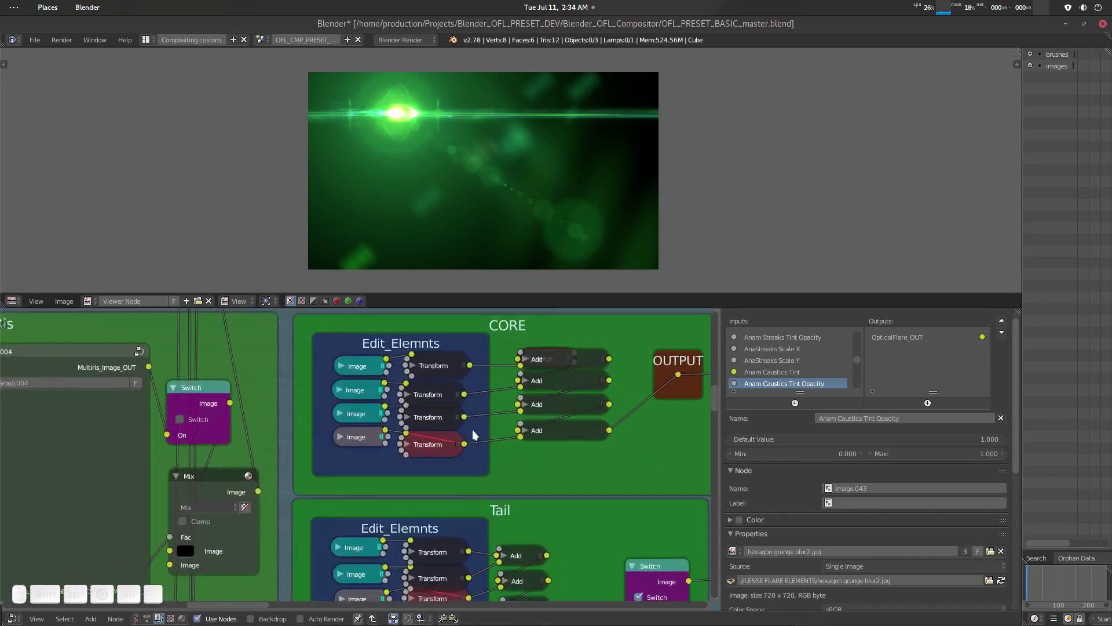
click(437, 370)
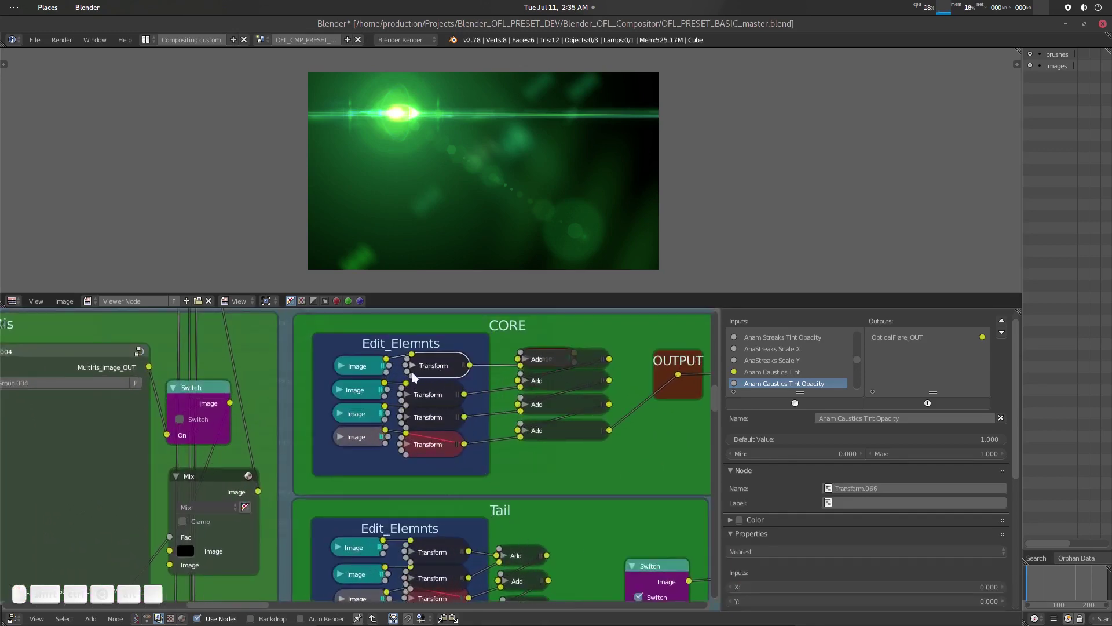
click(360, 386)
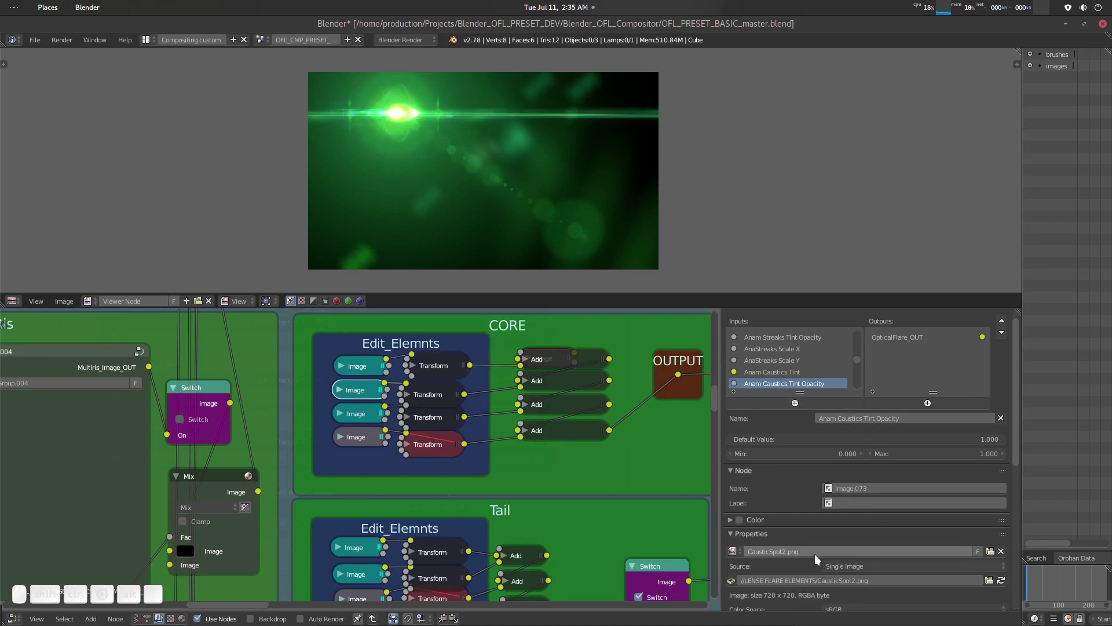
click(346, 415)
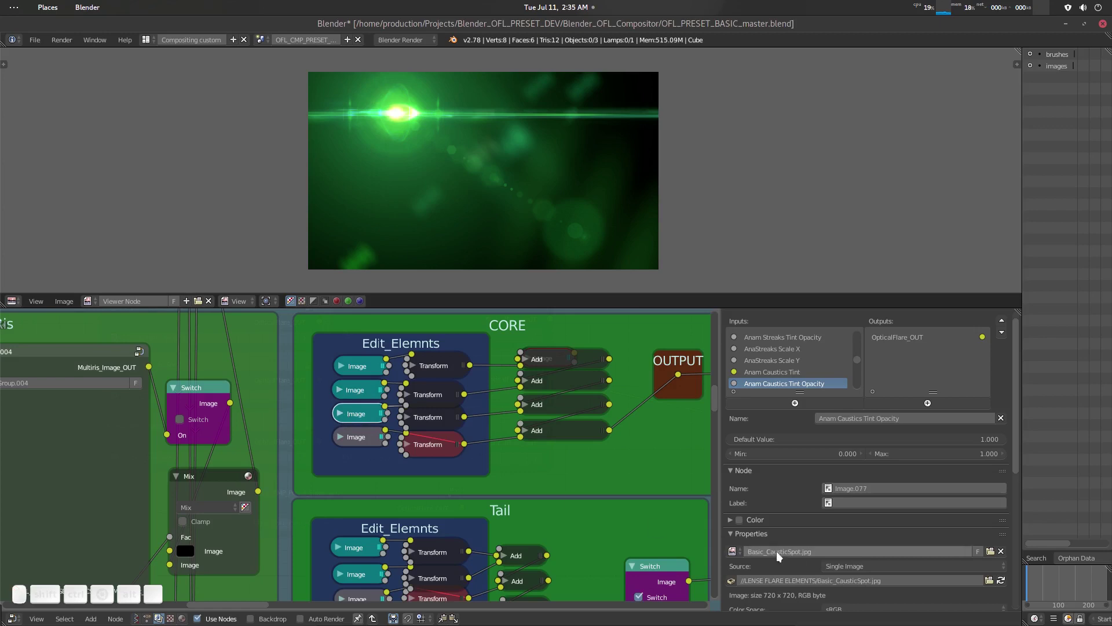
Try a scale of 4.5 on the second Transform node in the CORE frame, and undo the change.
click(438, 397)
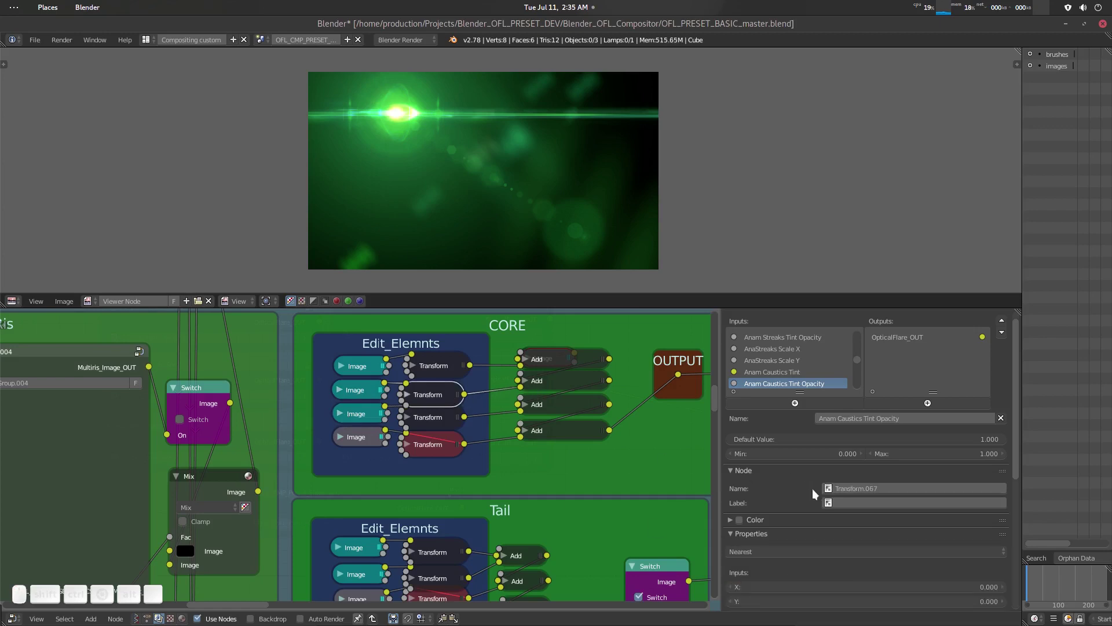
scroll(872, 520, down, 4)
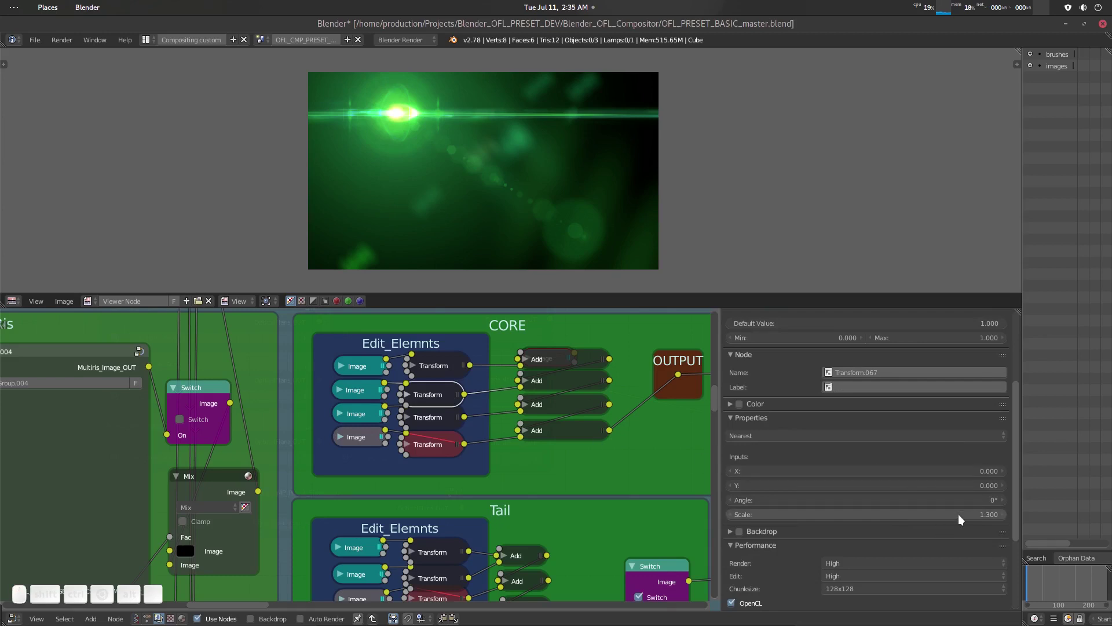
drag(958, 513, 1031, 514)
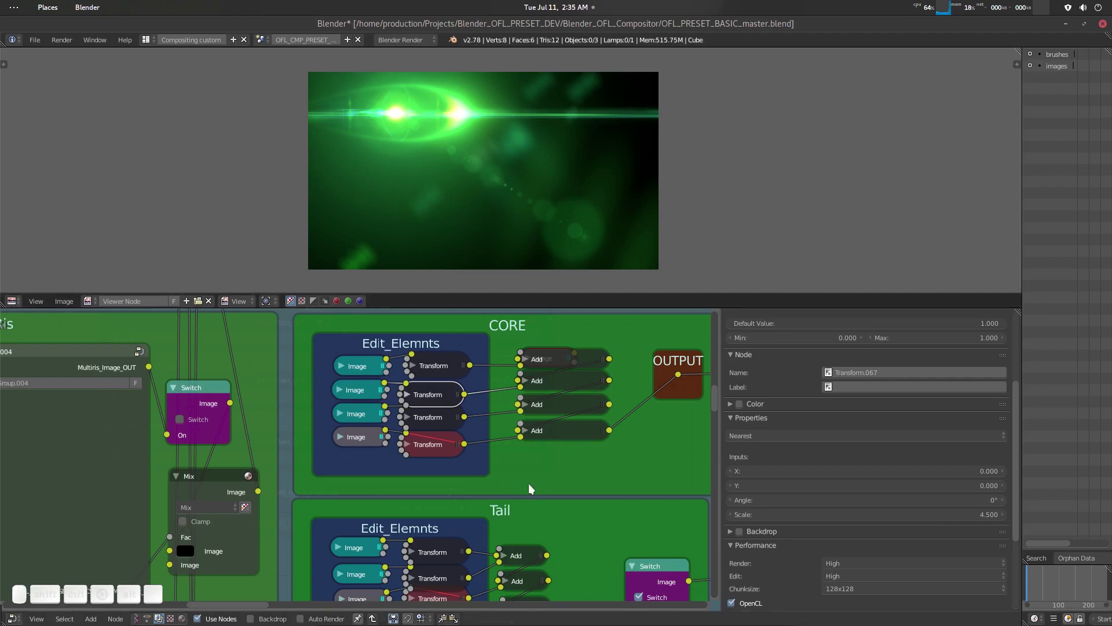
key(ctrl+z)
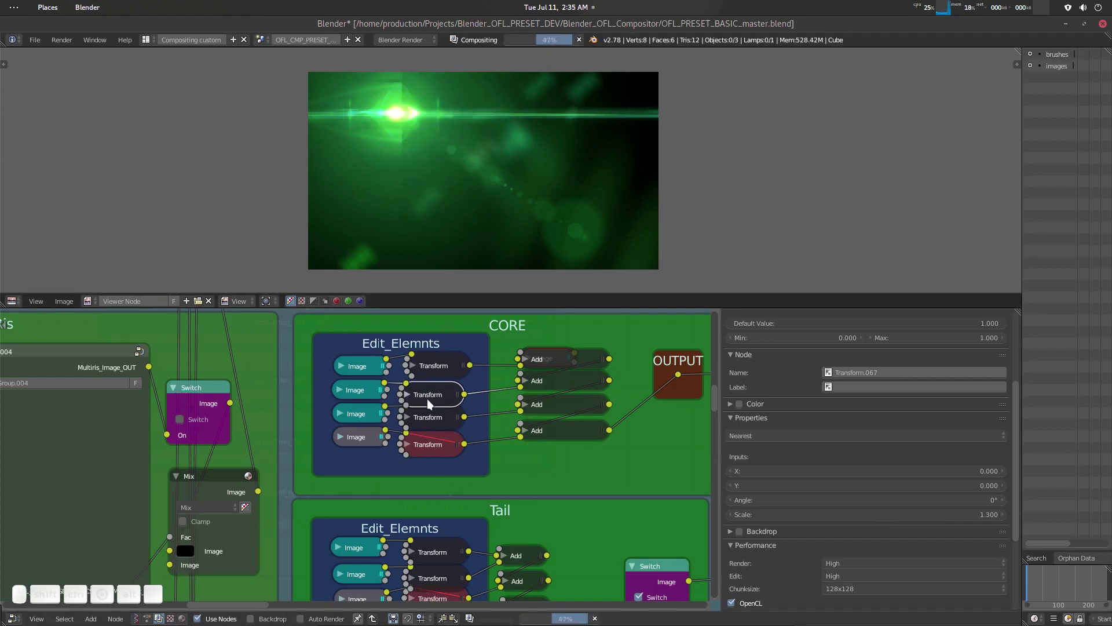
Leave the Toxic group and preview OFL_CMP_Preset_Dirt through the Viewer.
scroll(451, 467, down, 5)
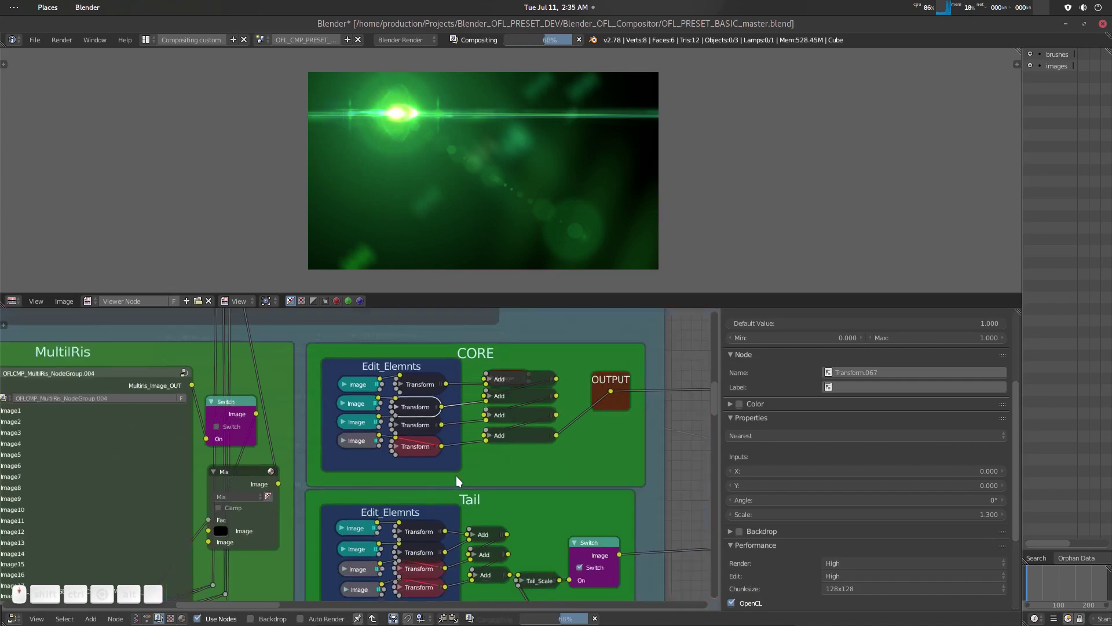
key(ctrl+Tab)
scroll(440, 464, up, 4)
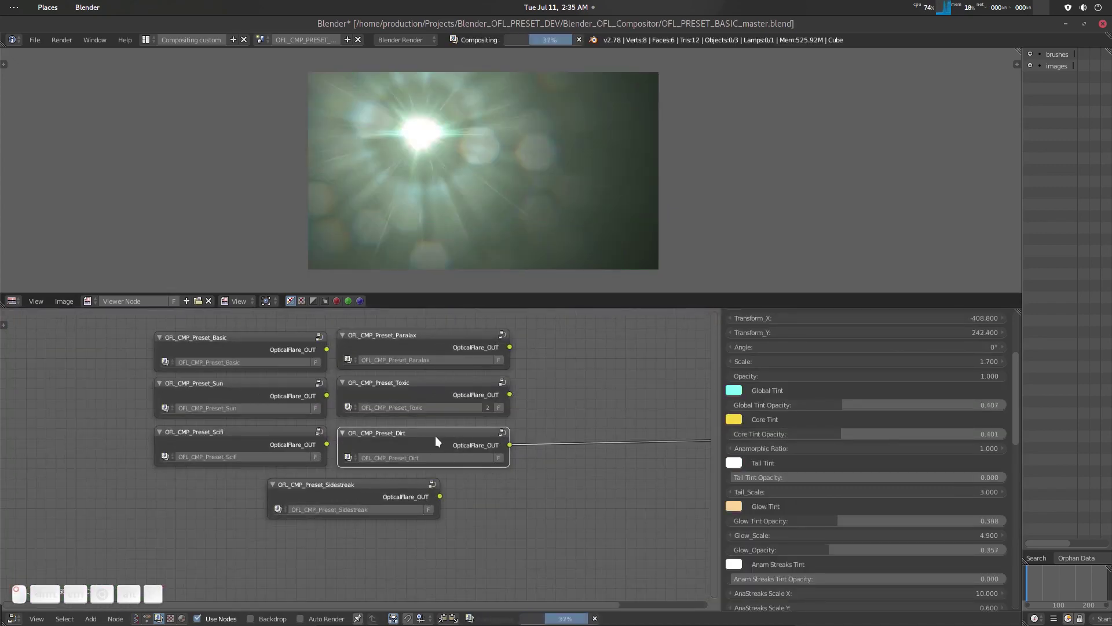
Reveal the hidden input sockets of OFL_CMP_Preset_Dirt to look over its parameters, and hide them again.
key(ctrl+h)
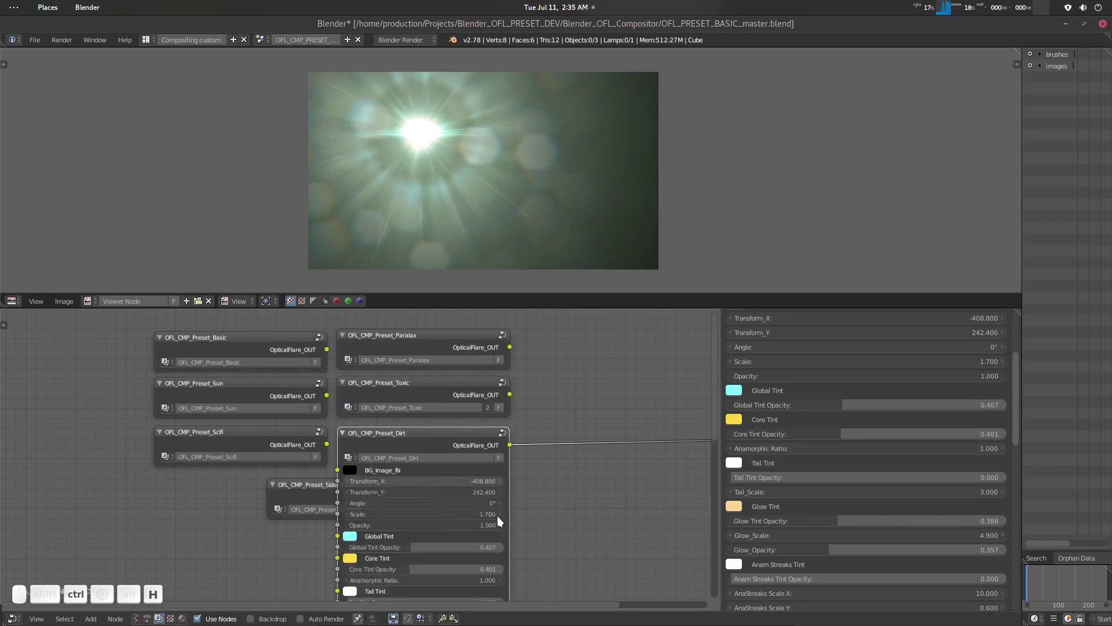
middle_drag(507, 523, 482, 367)
scroll(505, 510, down, 1)
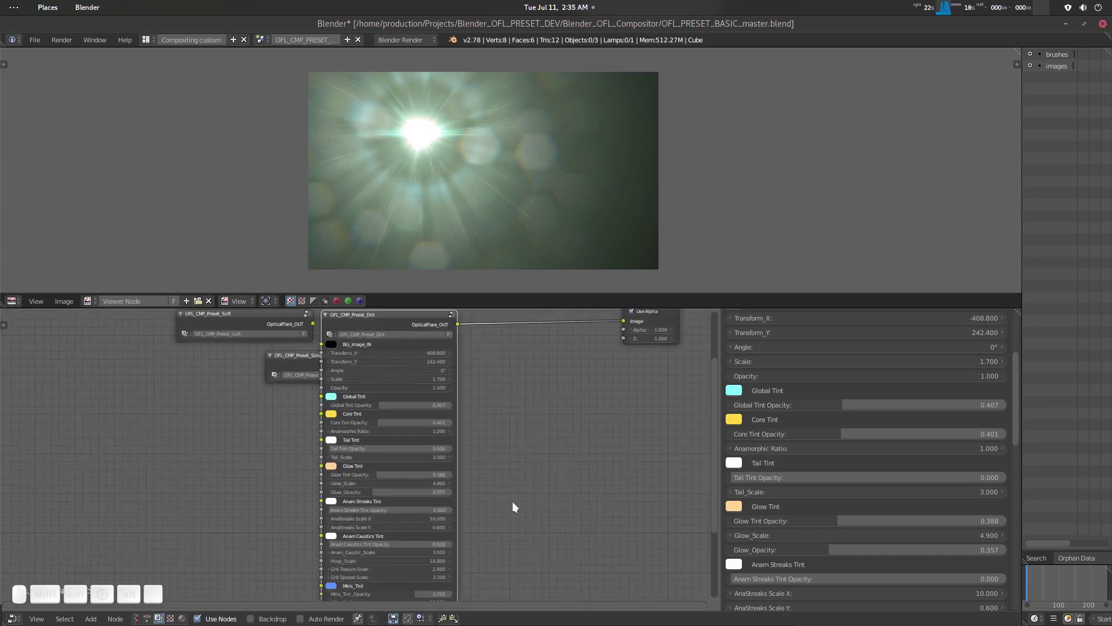
middle_drag(514, 506, 485, 429)
scroll(485, 451, down, 2)
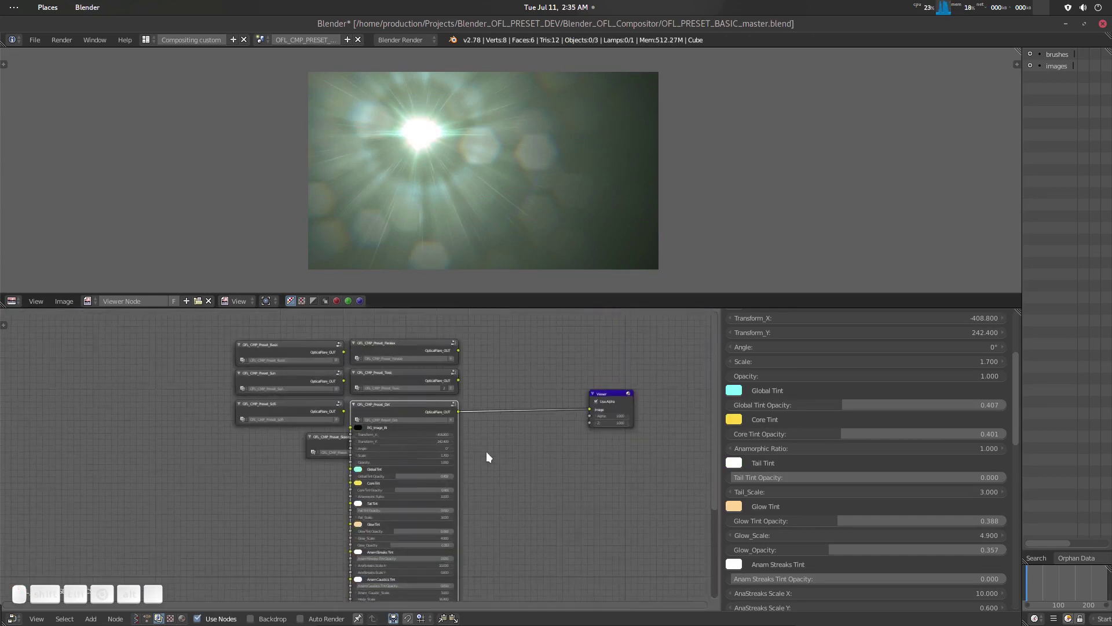
scroll(492, 455, up, 2)
key(ctrl+h)
Open the Dirt node group, examine its GRIT frame, and show the image settings of the Grit_Texture node.
key(Tab)
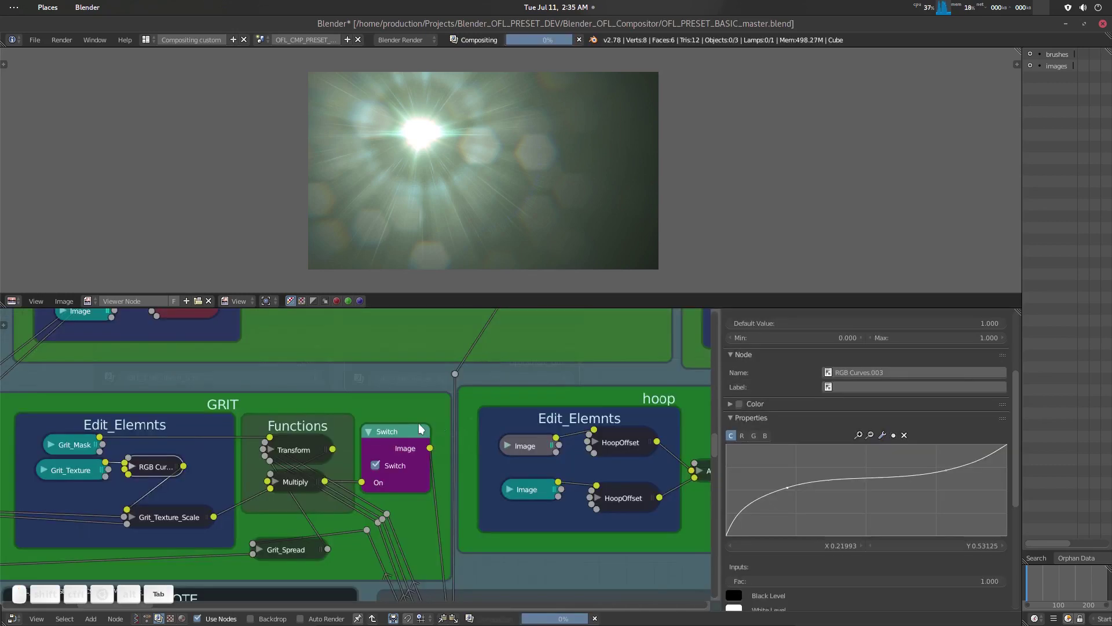
scroll(302, 452, up, 2)
middle_drag(302, 450, 410, 443)
scroll(455, 467, up, 8)
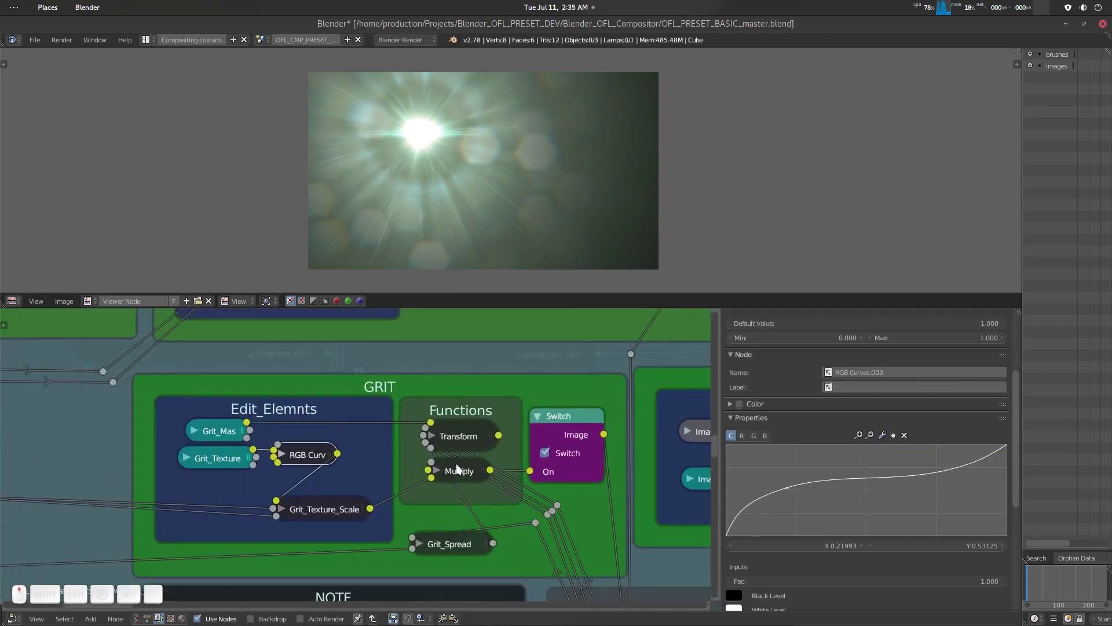
middle_drag(469, 465, 422, 466)
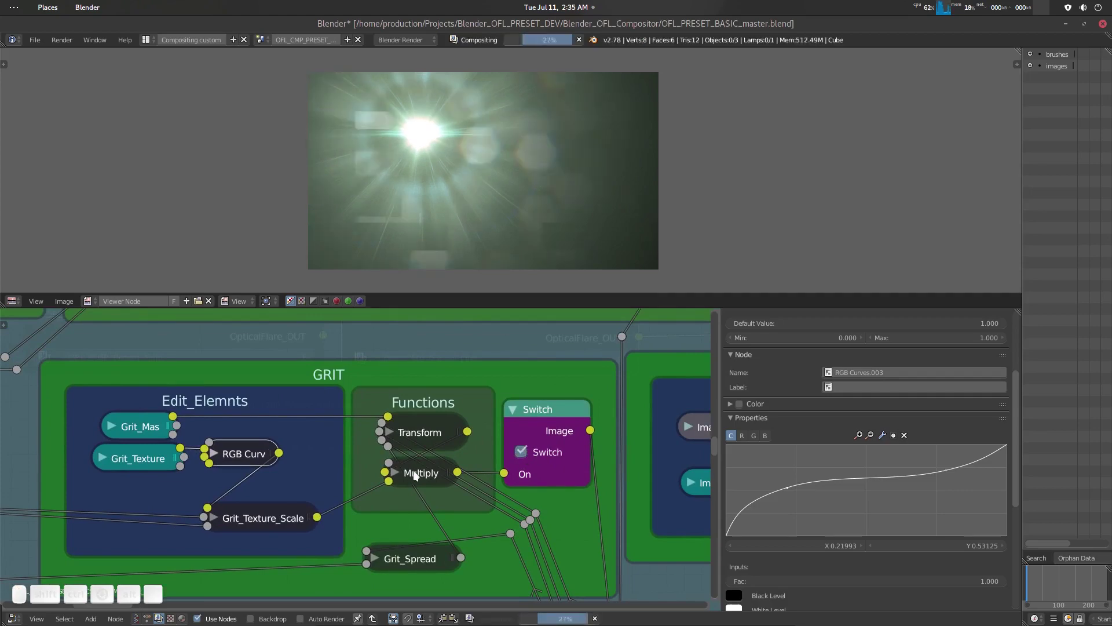
scroll(416, 476, down, 5)
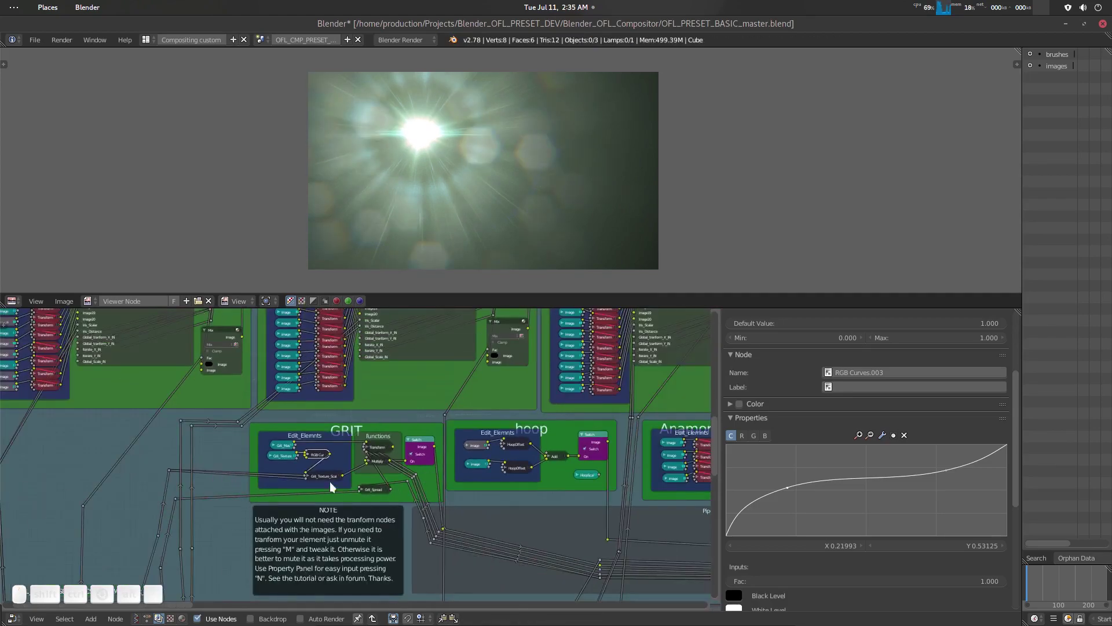
scroll(332, 487, up, 5)
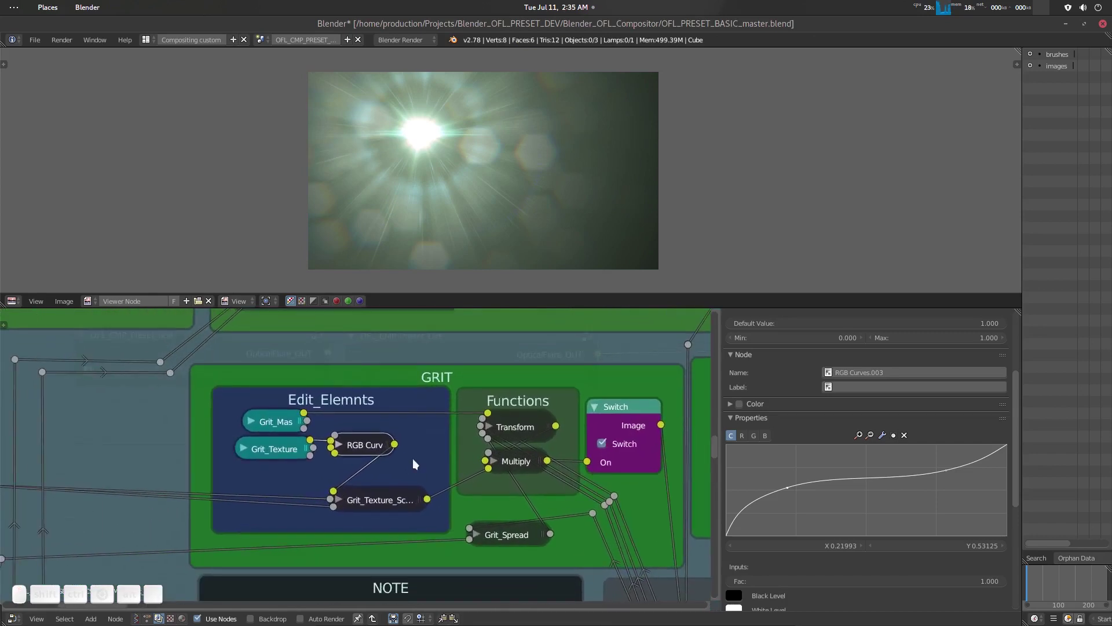
scroll(359, 449, up, 1)
click(267, 444)
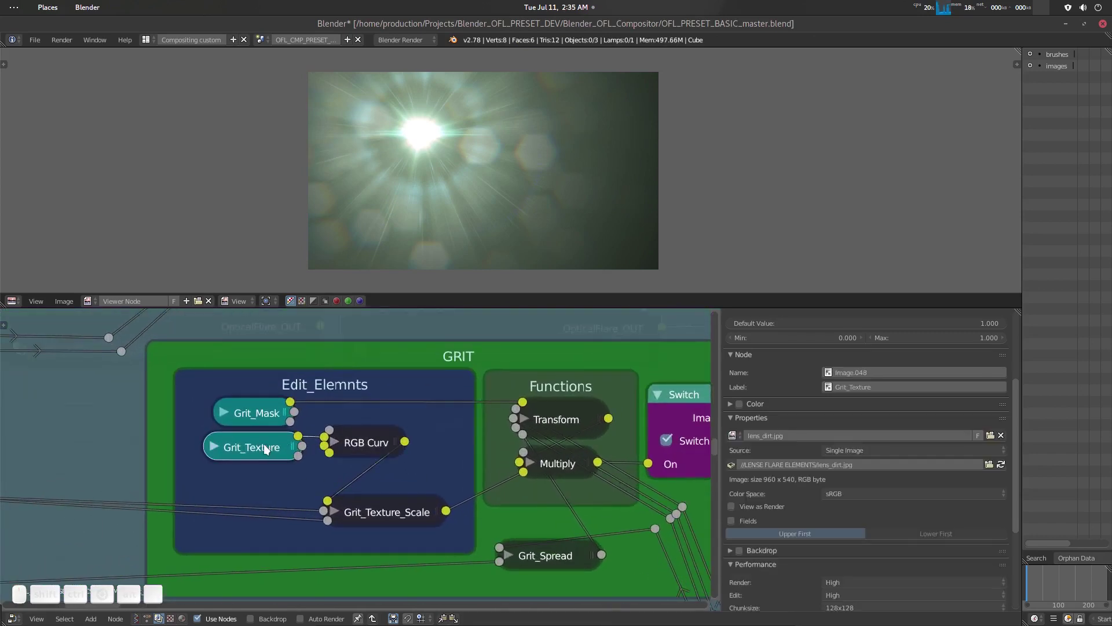
Leave the Dirt group and open OFL_CMP_Preset_Sidestreak to examine its hoop and GRIT frames for comparison.
key(Tab)
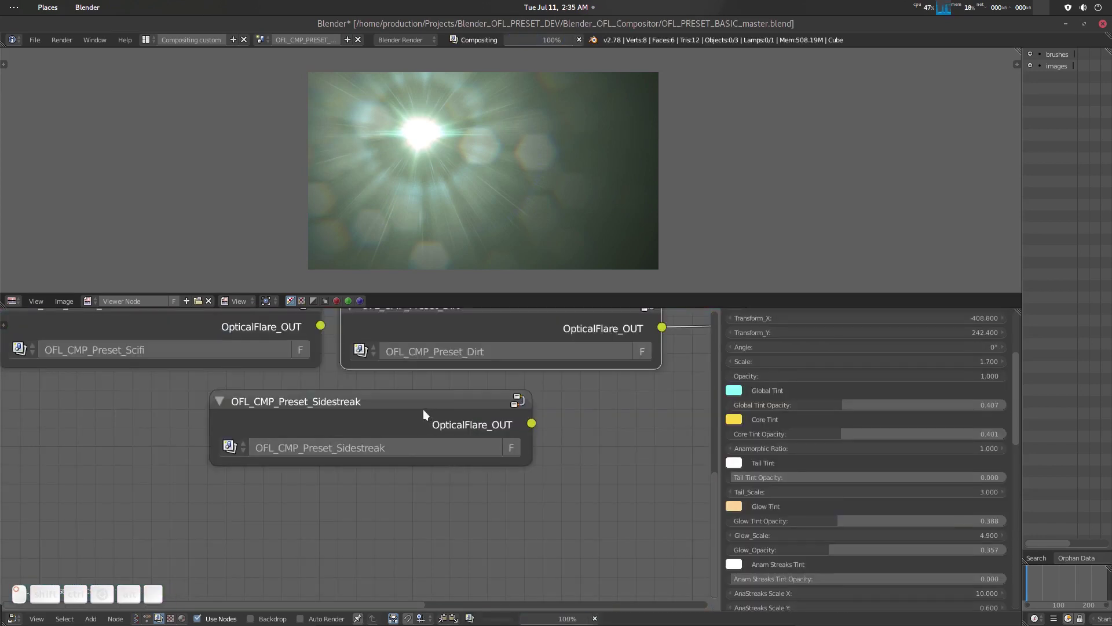
click(423, 409)
key(Tab)
scroll(417, 433, down, 3)
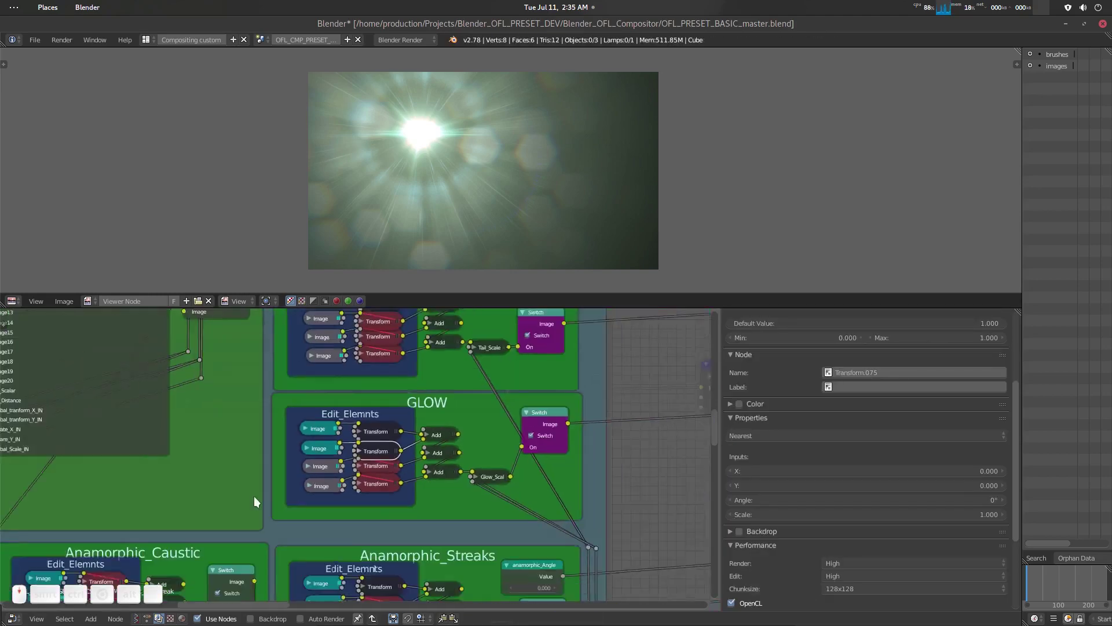
middle_drag(253, 496, 556, 386)
scroll(340, 422, up, 3)
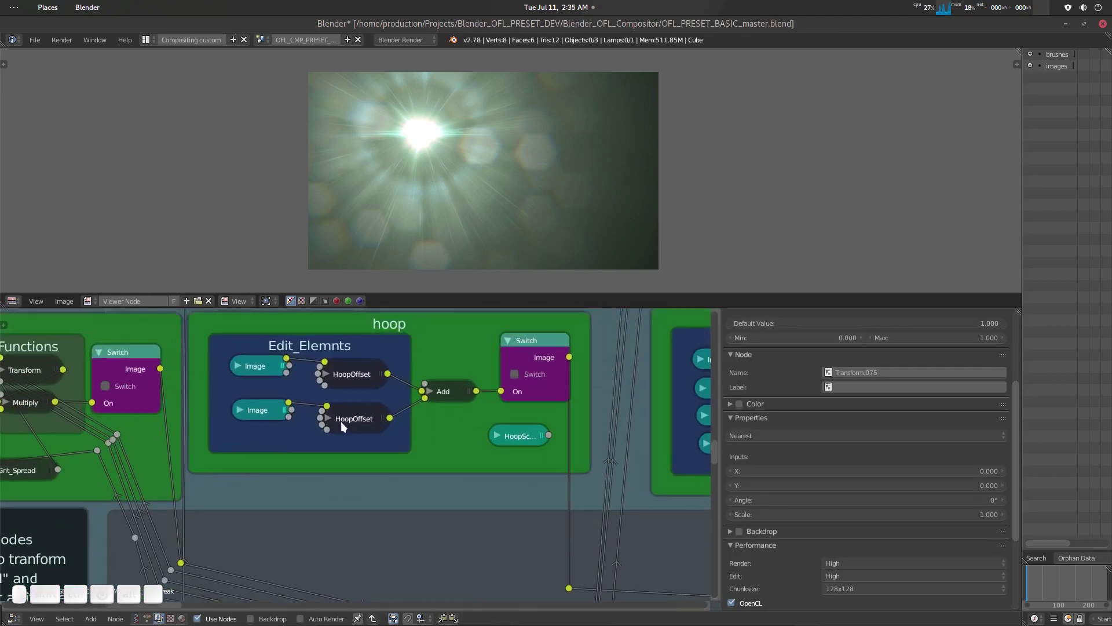
middle_drag(248, 514, 392, 488)
scroll(392, 488, up, 2)
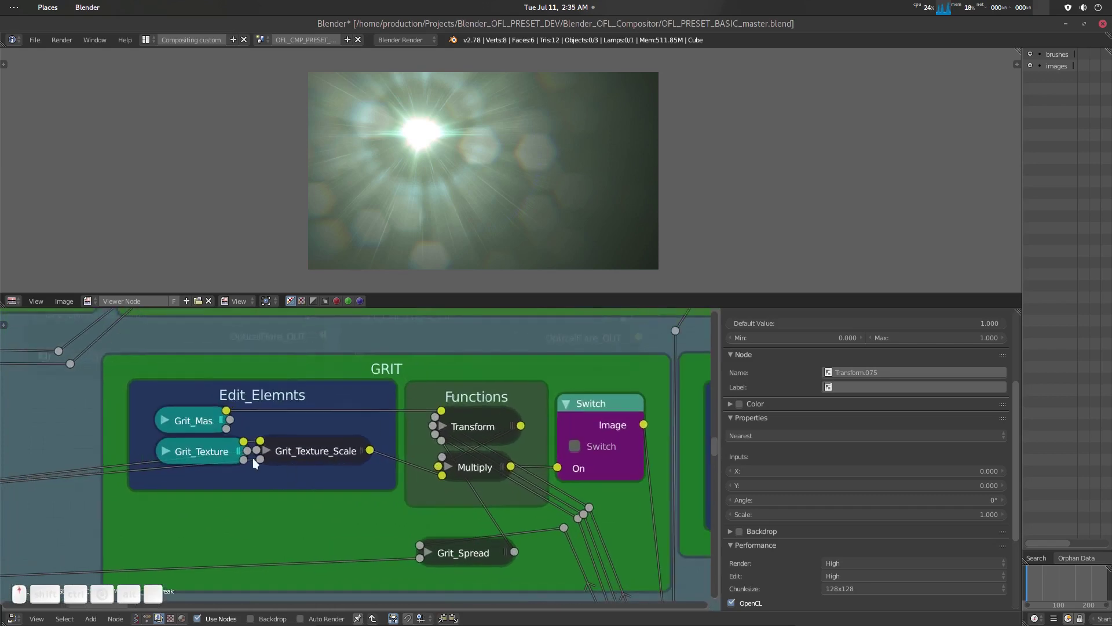
Return to the Dirt group and delete the RGB Curves node in the GRIT frame, keeping Grit_Texture linked to Grit_Texture_Scale.
key(Tab)
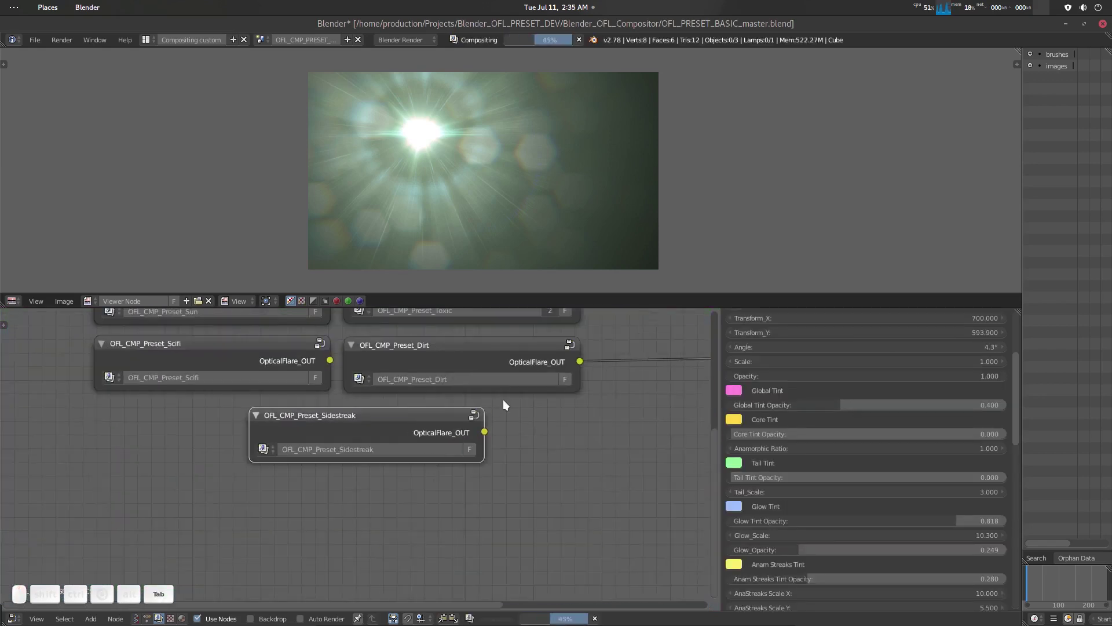
click(471, 351)
key(Tab)
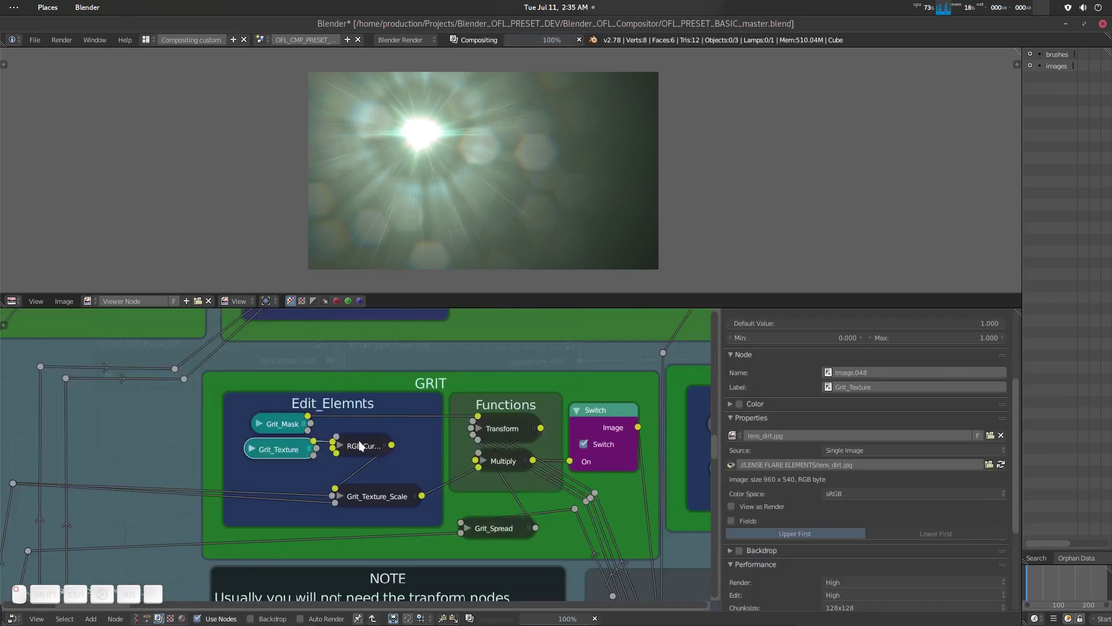
click(360, 441)
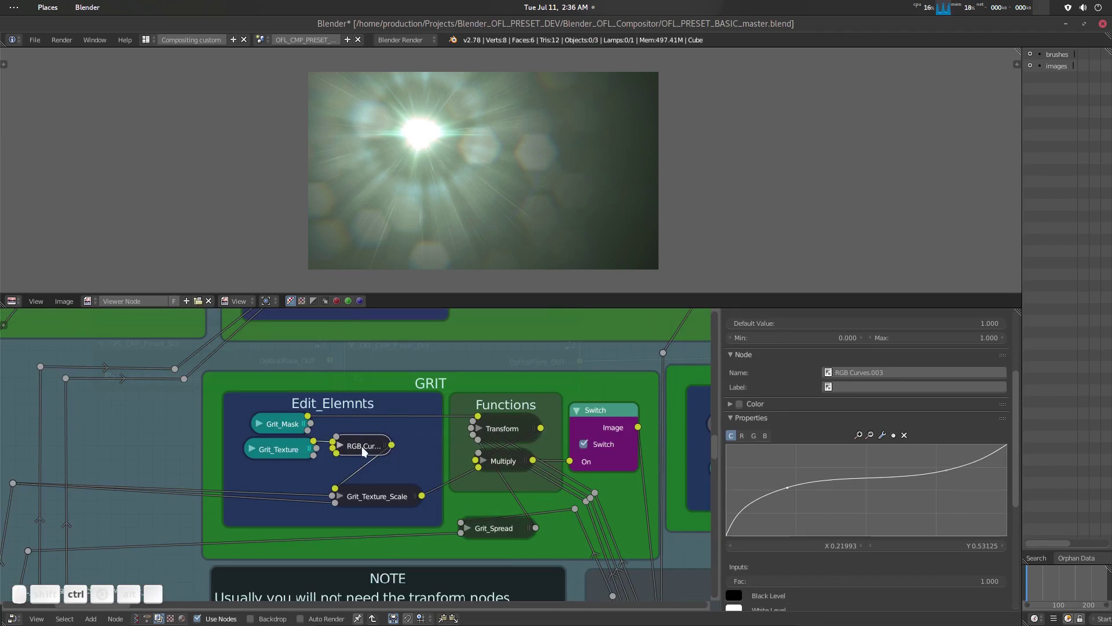
key(ctrl+x)
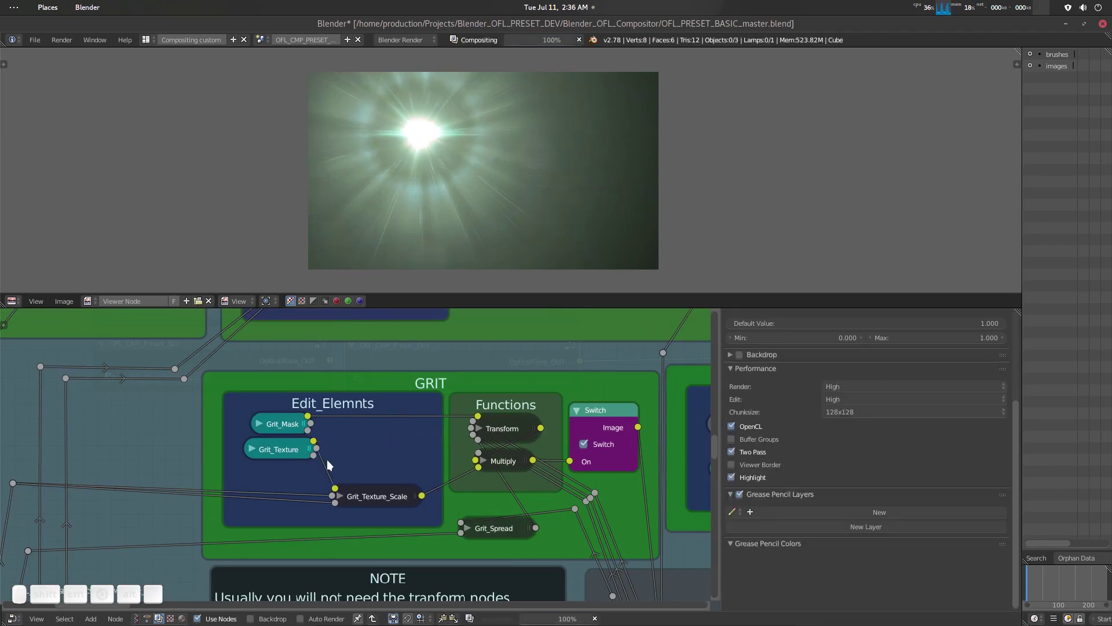
Shift Grit_Texture_Scale slightly and add a new RGB Curves node near it in the GRIT frame.
scroll(338, 455, up, 2)
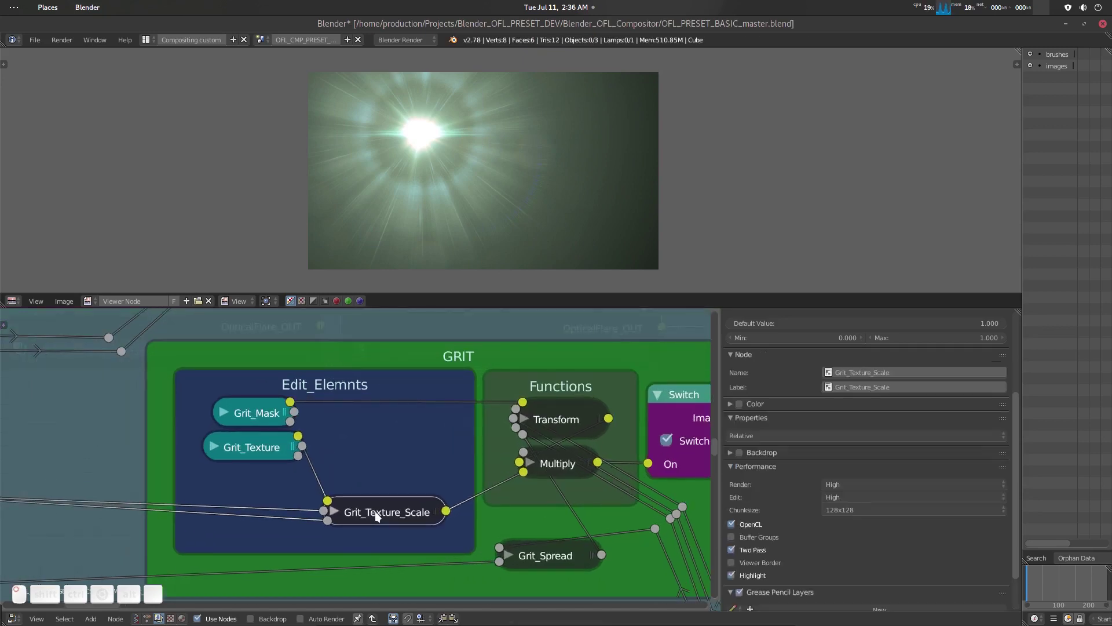
click(359, 513)
key(a)
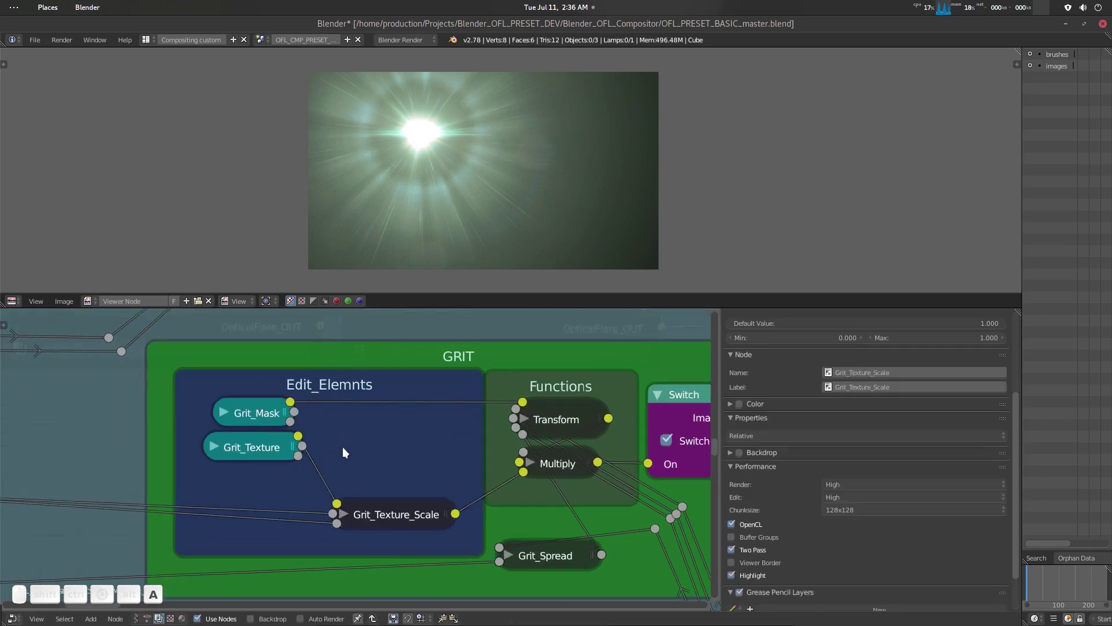
key(shift+a)
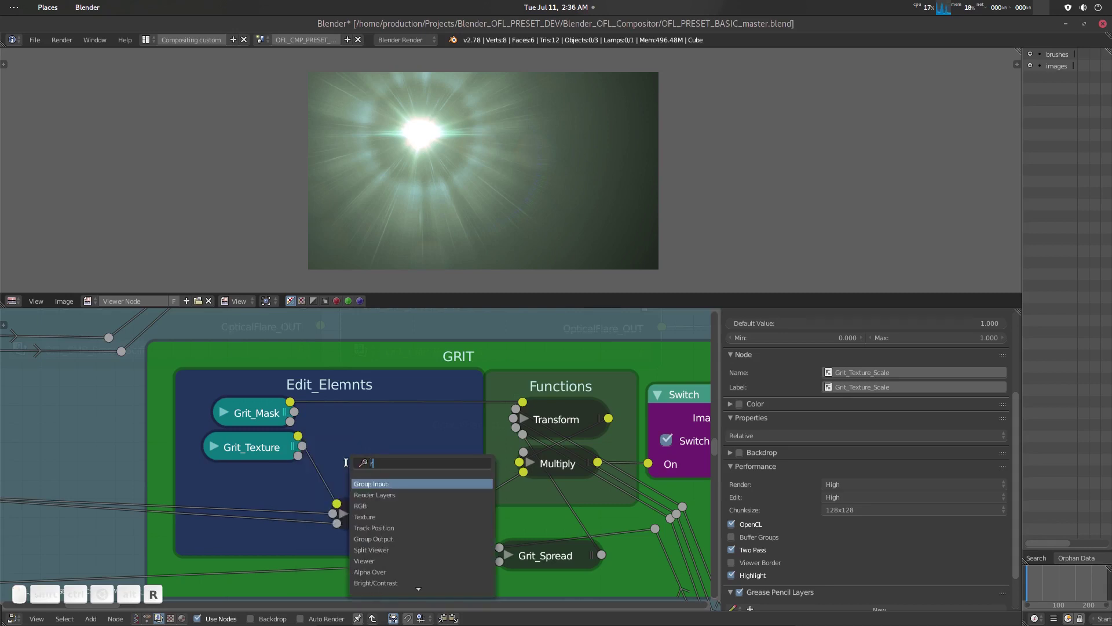
text(r)
key(BackSpace)
text(gb)
click(388, 492)
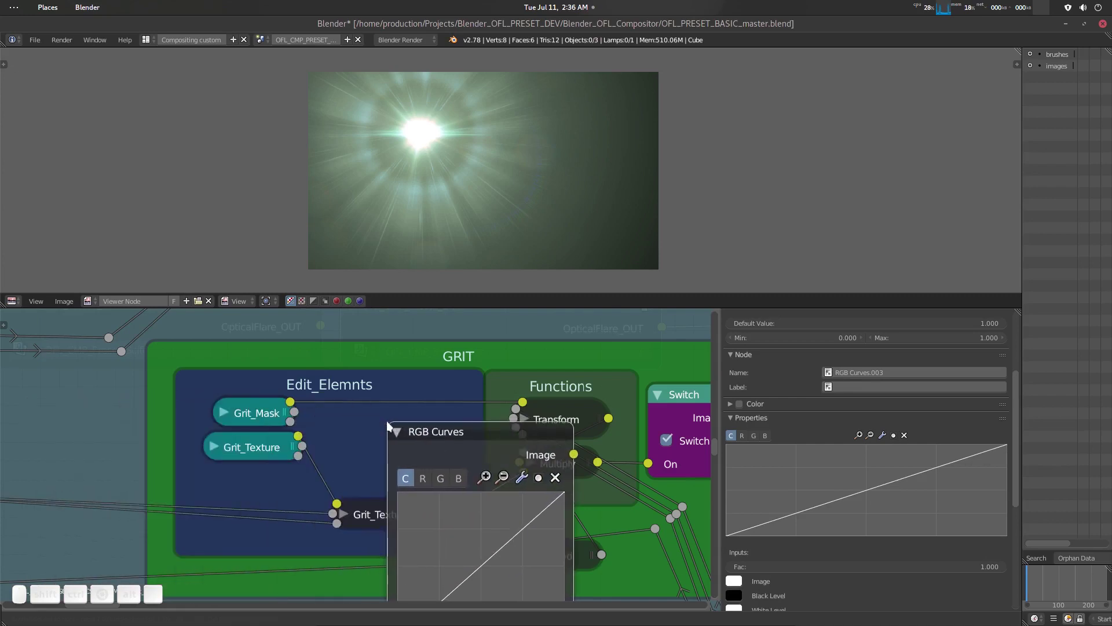
Collapse the new RGB Curves node and place it in the Edit_Elemnts frame between Grit_Texture and Grit_Texture_Scale.
scroll(387, 425, down, 4)
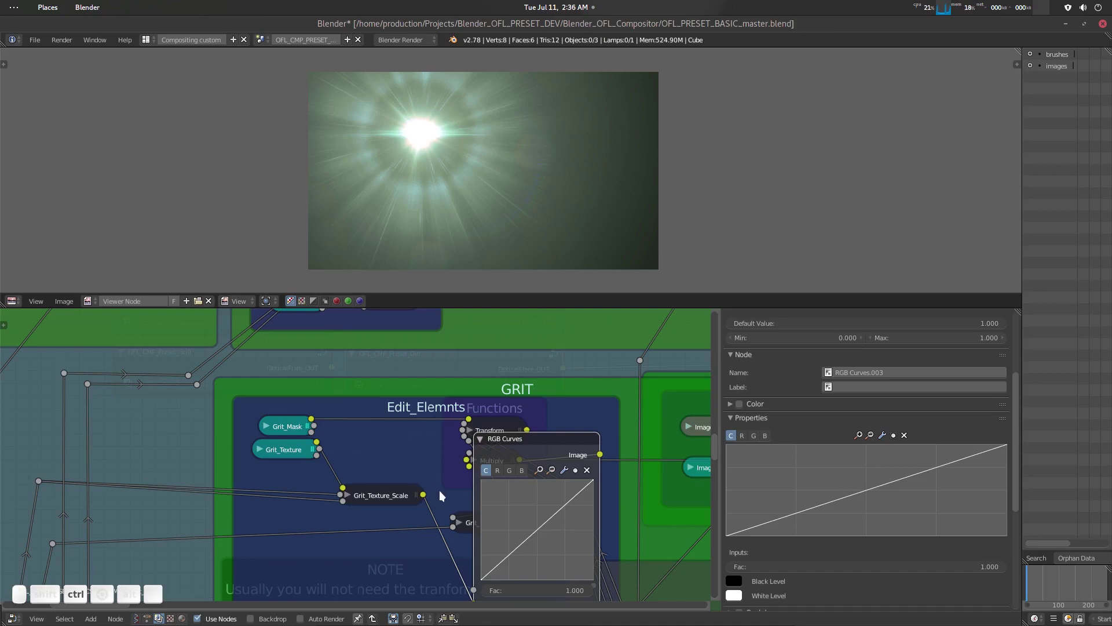
scroll(429, 505, up, 1)
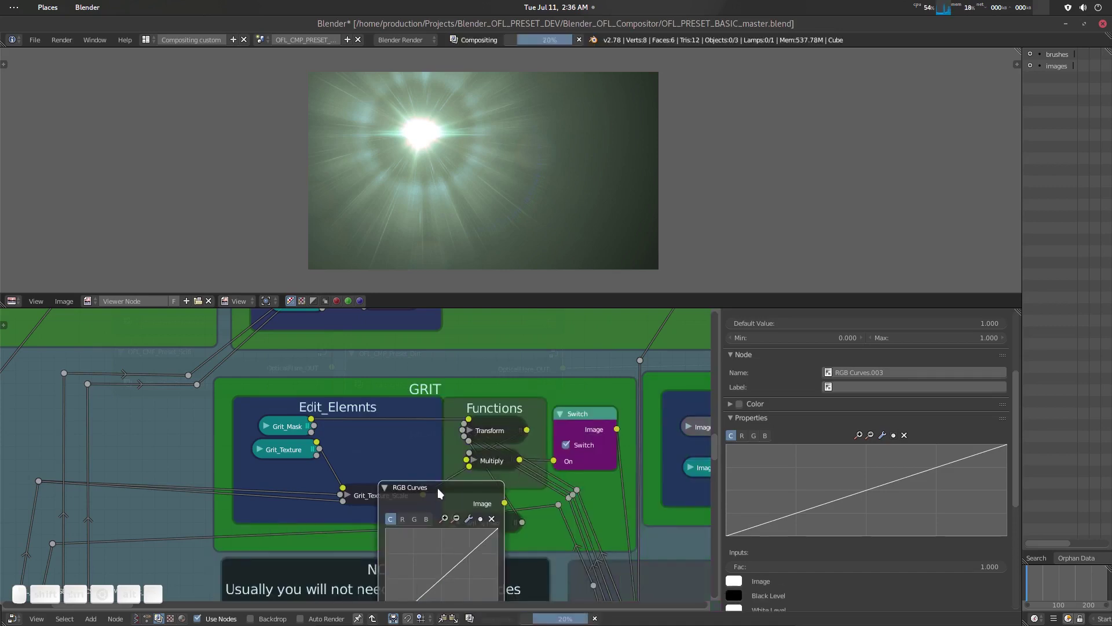
scroll(438, 503, up, 1)
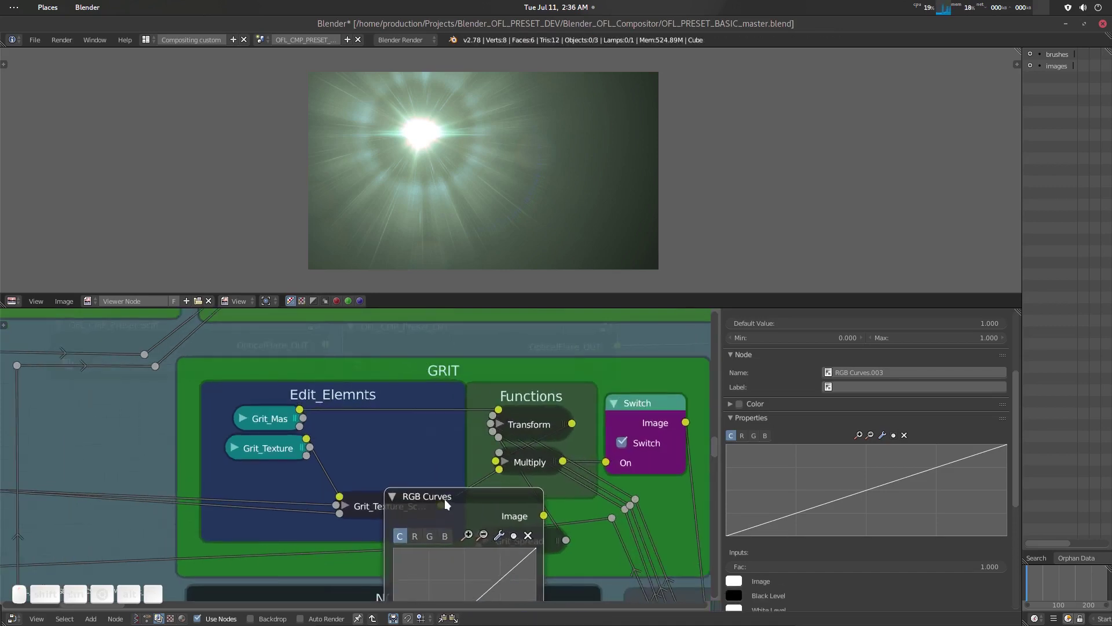
key(h)
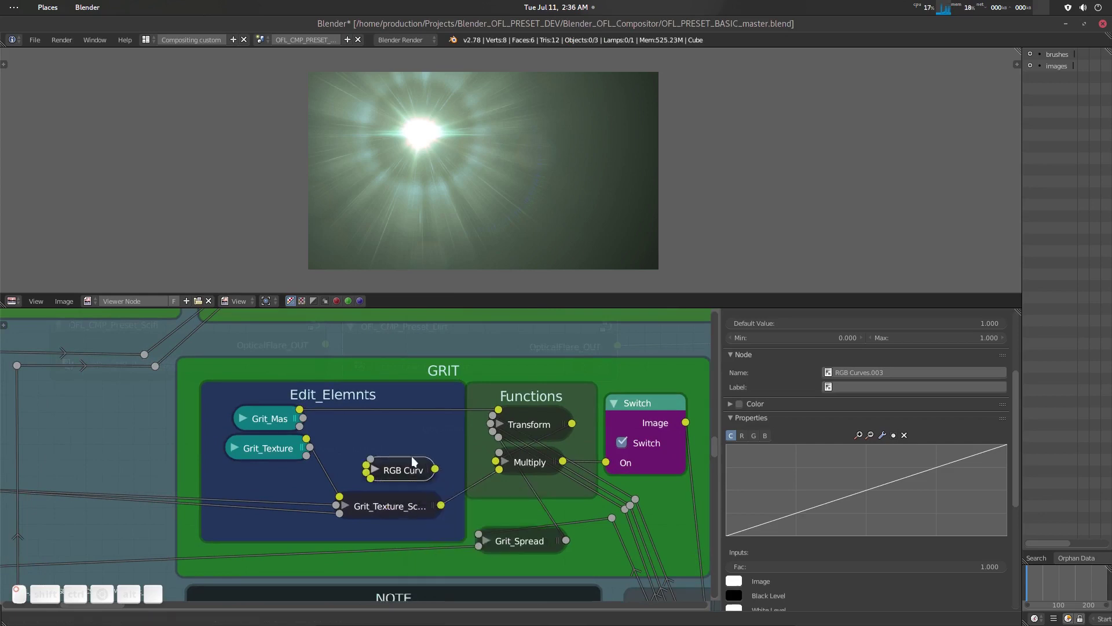
click(391, 444)
Link Grit_Texture to the Image input of RGB Curves and the RGB Curves output to Grit_Texture_Scale, keeping the node collapsed.
scroll(355, 453, up, 2)
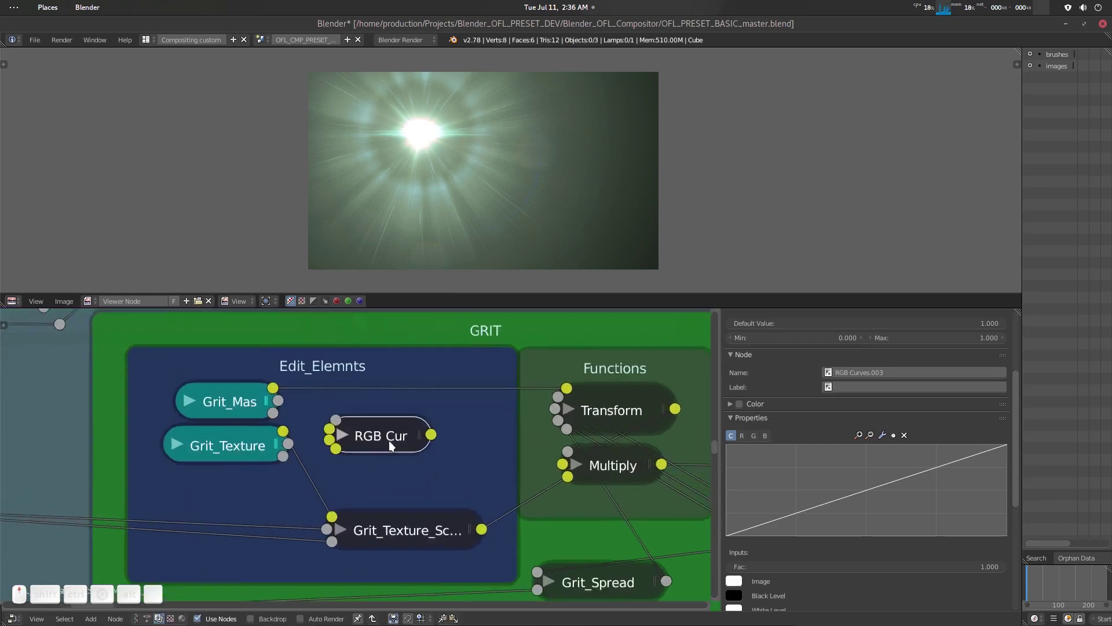
click(340, 436)
scroll(414, 480, down, 3)
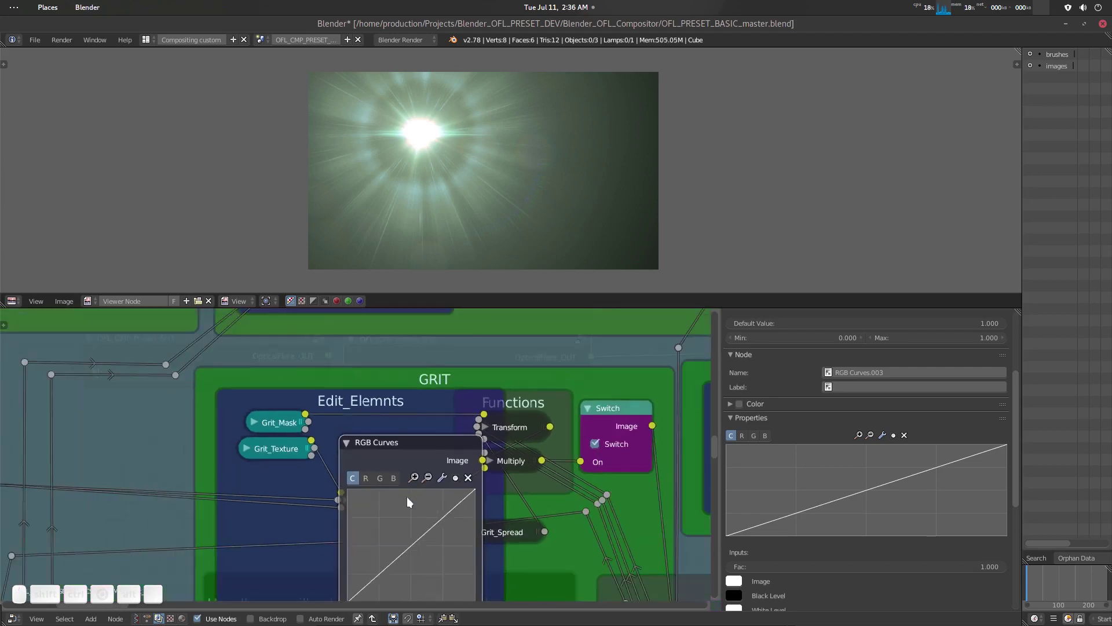
middle_drag(414, 481, 432, 439)
click(340, 388)
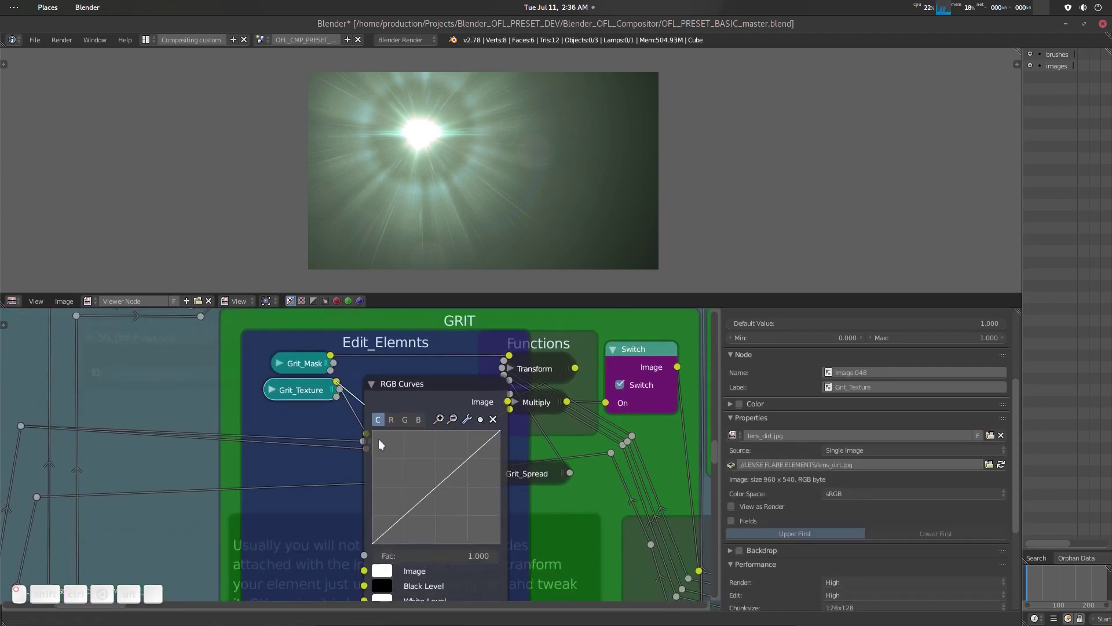
click(429, 394)
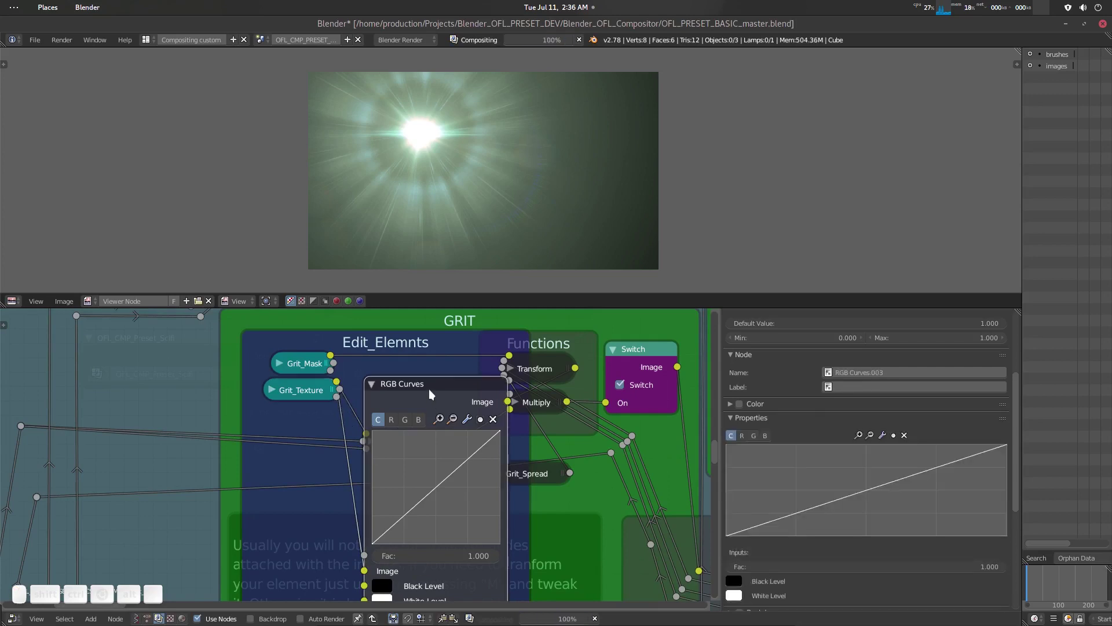
key(h)
scroll(429, 390, up, 2)
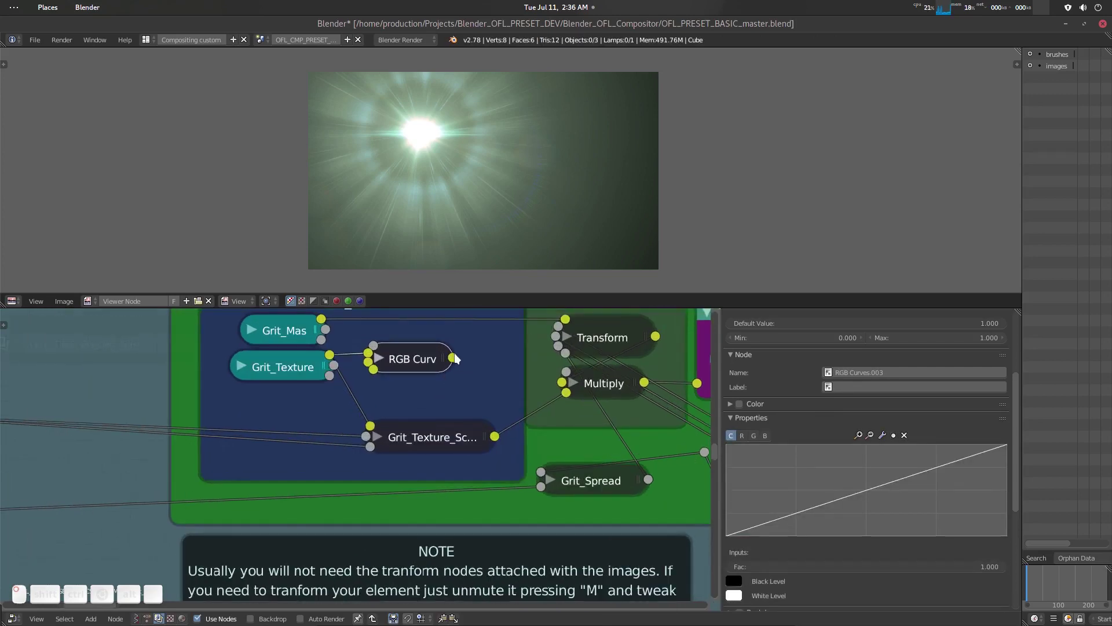
drag(452, 358, 374, 429)
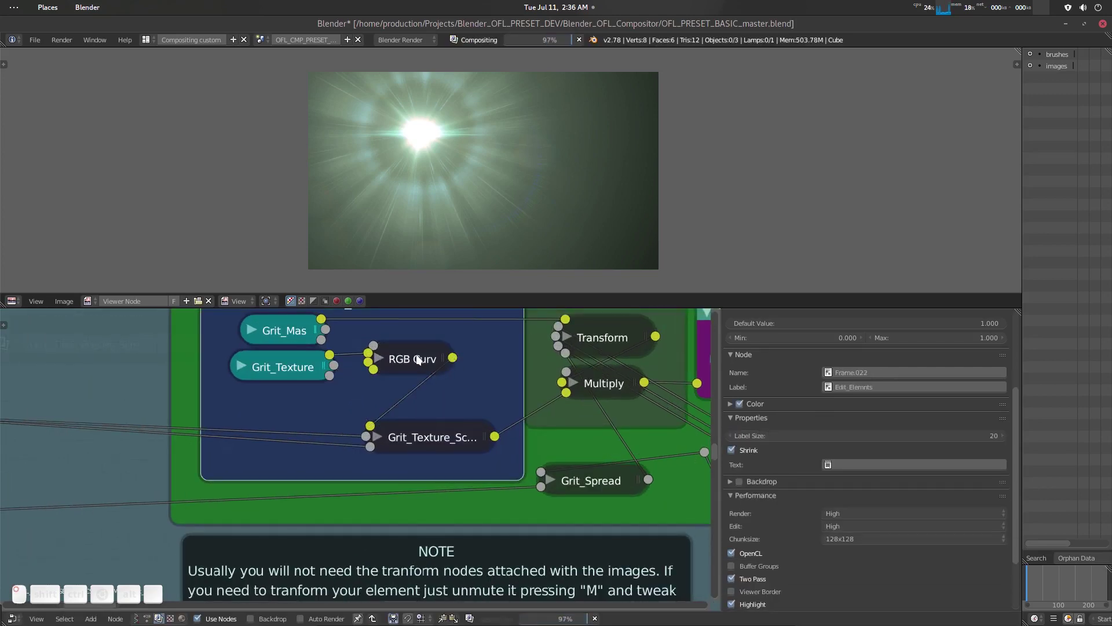
Brighten the grit texture by bending the RGB Curves line upward, with its lower point at about X 0.146, Y 0.438.
click(435, 361)
scroll(494, 435, down, 2)
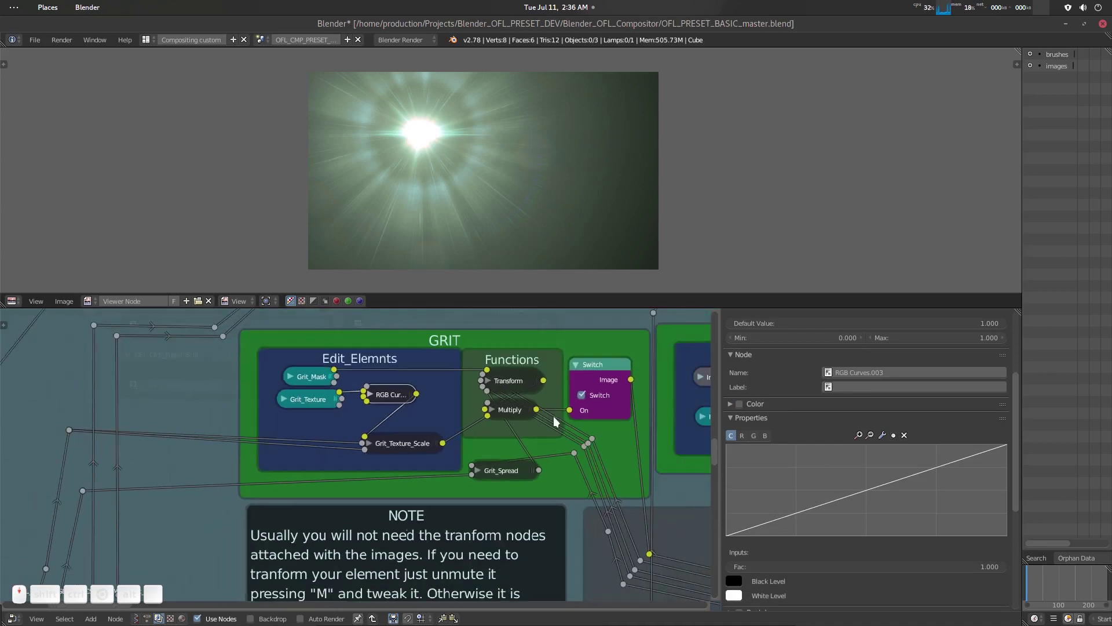
scroll(388, 446, up, 1)
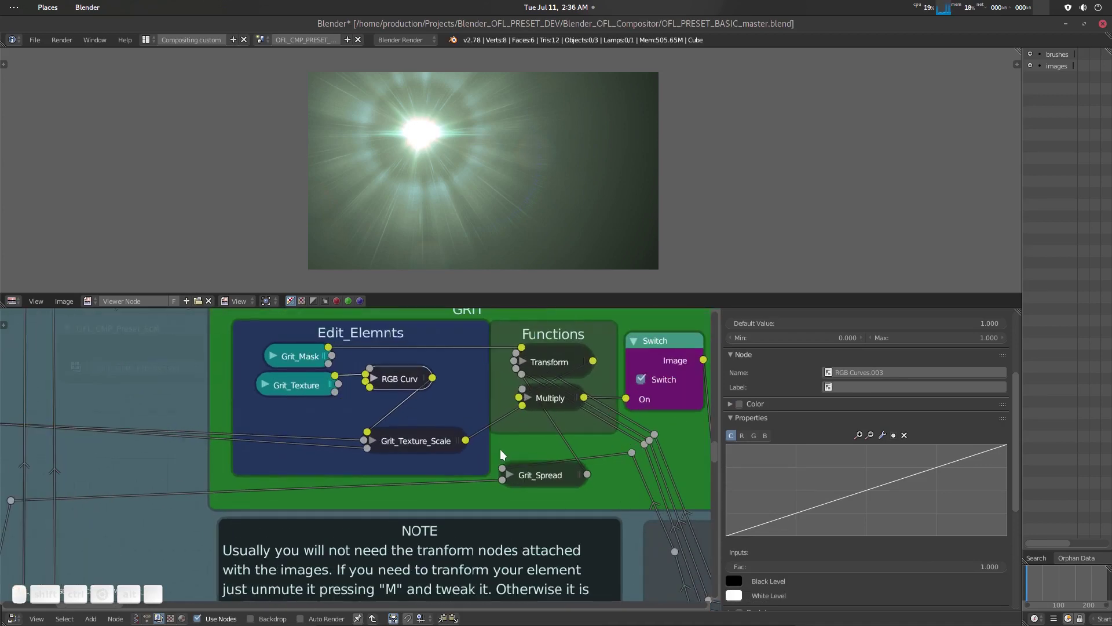
scroll(502, 455, up, 1)
drag(864, 496, 840, 464)
drag(797, 498, 771, 503)
scroll(472, 423, down, 4)
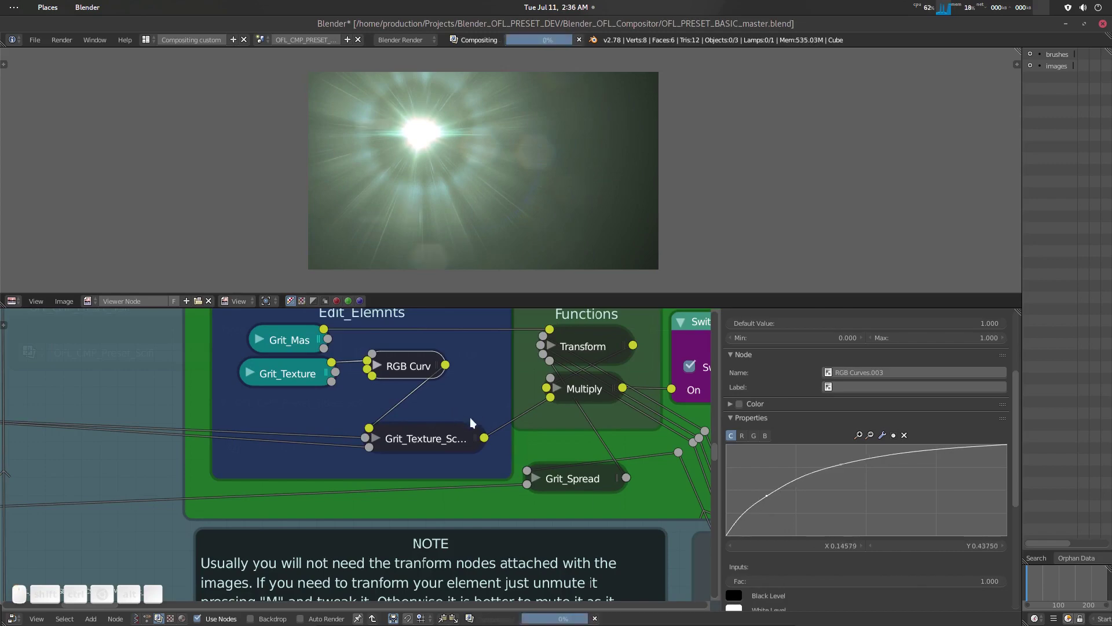
Look over the hoop frame beside GRIT, and check the properties of the Grit_Texture_Scale node.
middle_drag(348, 449, 135, 479)
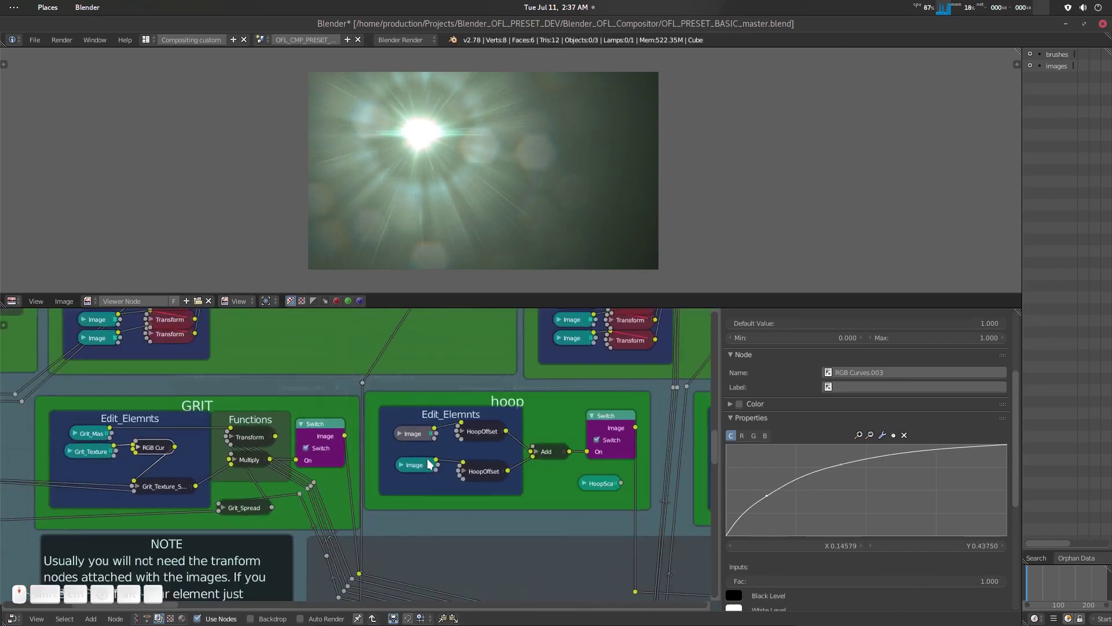
scroll(136, 479, down, 2)
scroll(278, 441, up, 3)
middle_drag(278, 440, 485, 426)
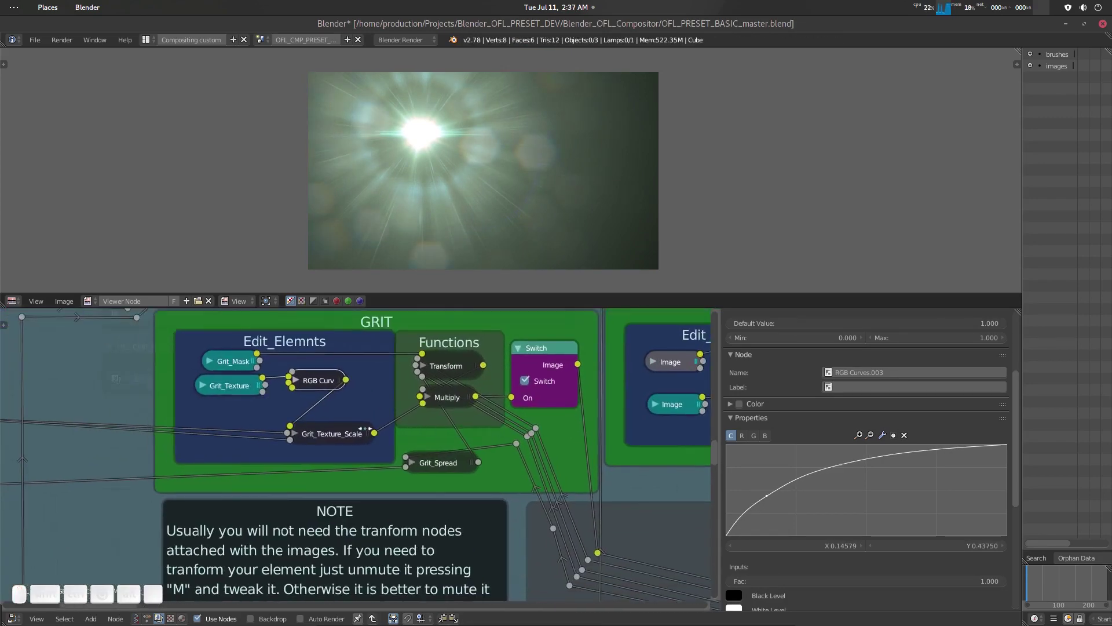
click(343, 433)
scroll(823, 483, down, 2)
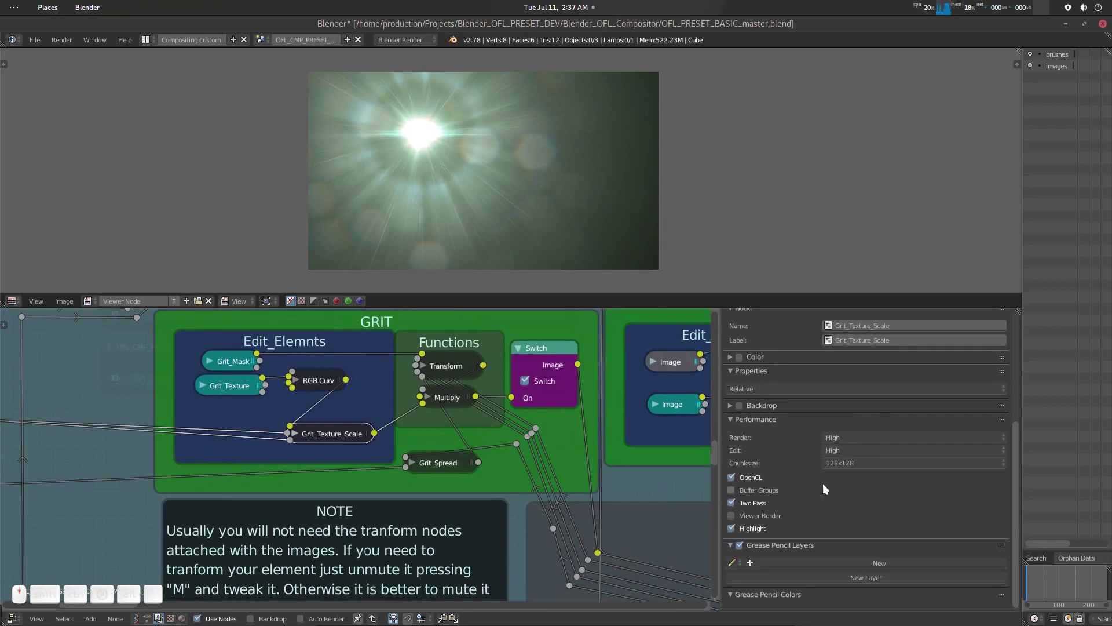
Examine the GLOW, Tail and CORE frames of the Dirt group and show the settings of a GLOW image node.
middle_drag(561, 425, 263, 489)
scroll(359, 471, down, 4)
scroll(449, 406, up, 2)
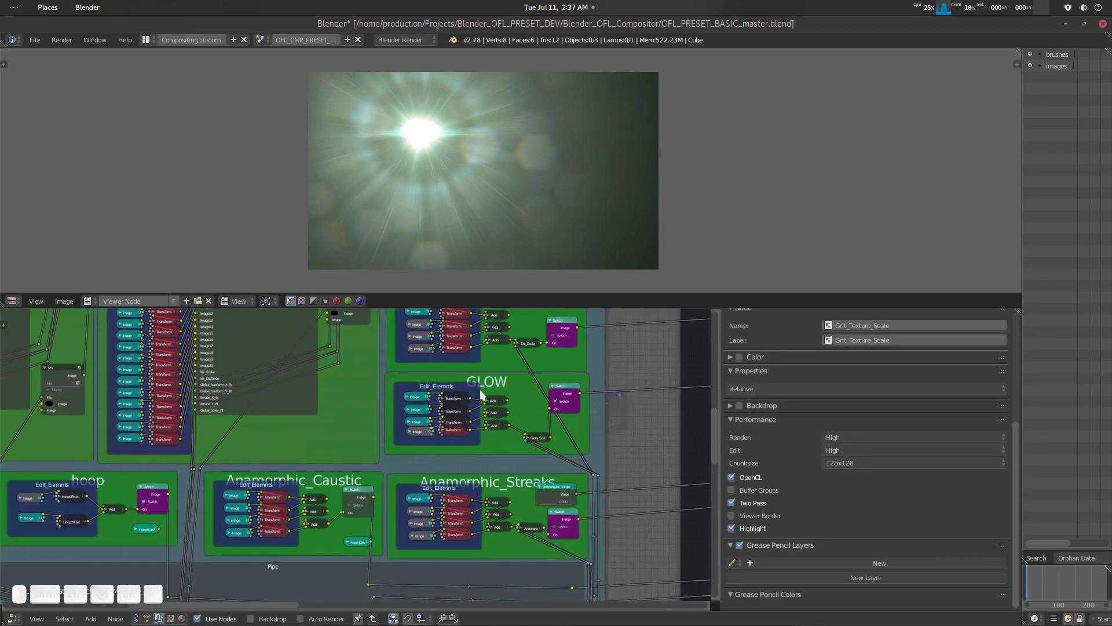
middle_drag(456, 328, 458, 368)
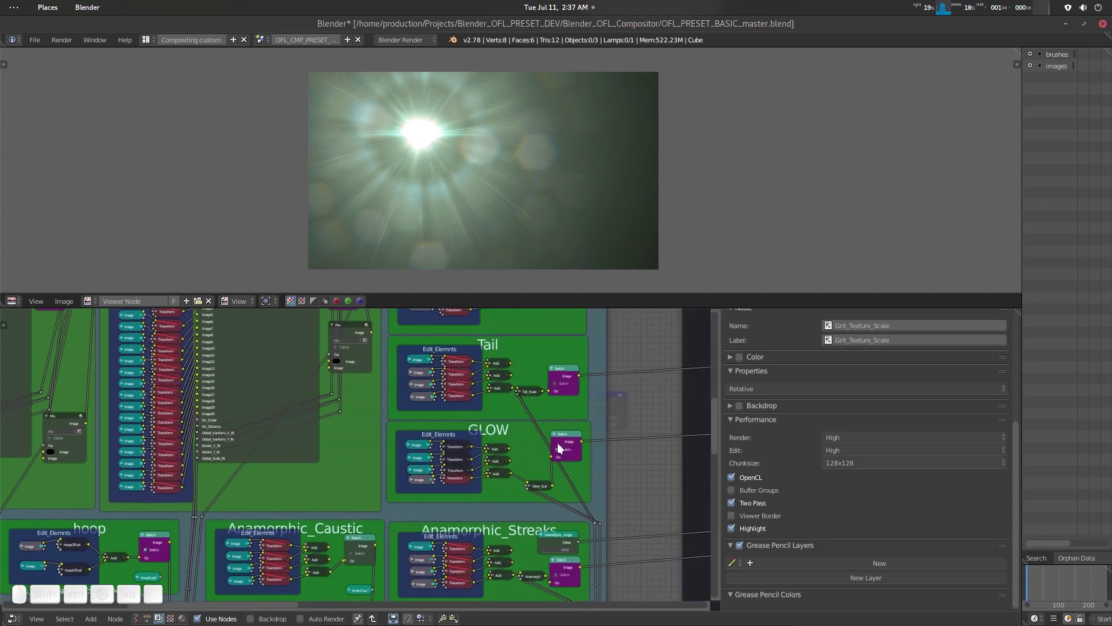
scroll(464, 481, up, 2)
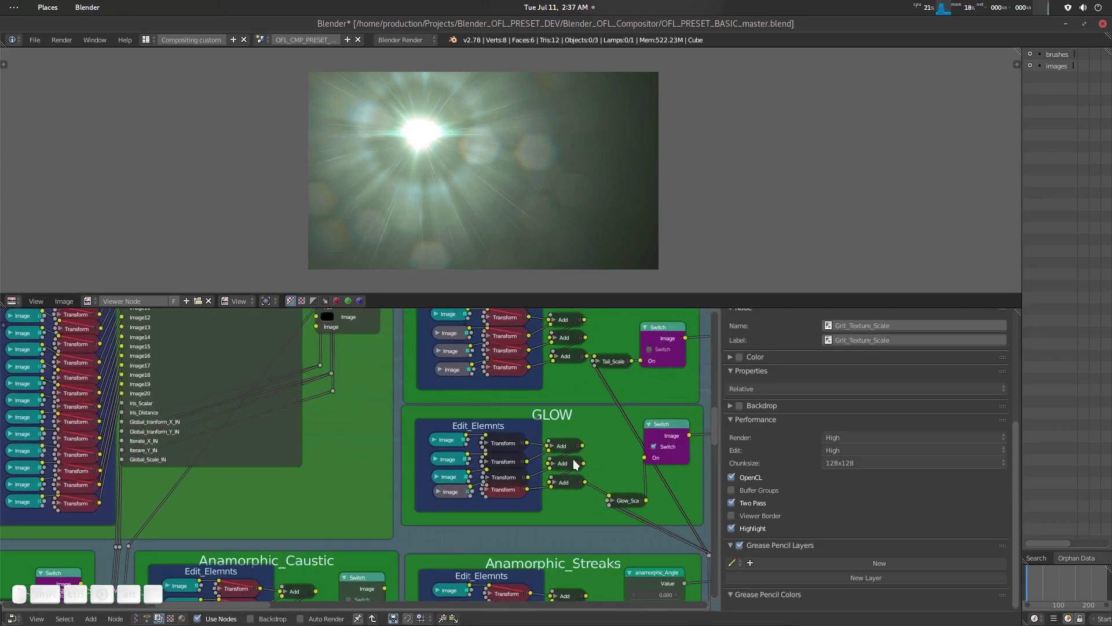
middle_drag(507, 412, 496, 448)
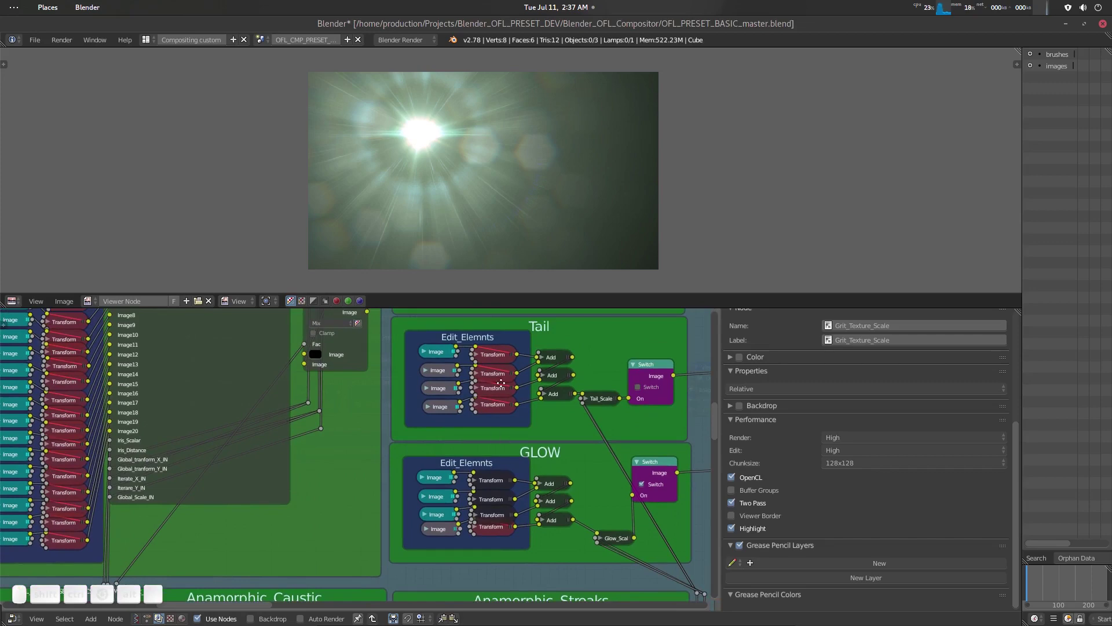
middle_drag(502, 383, 509, 416)
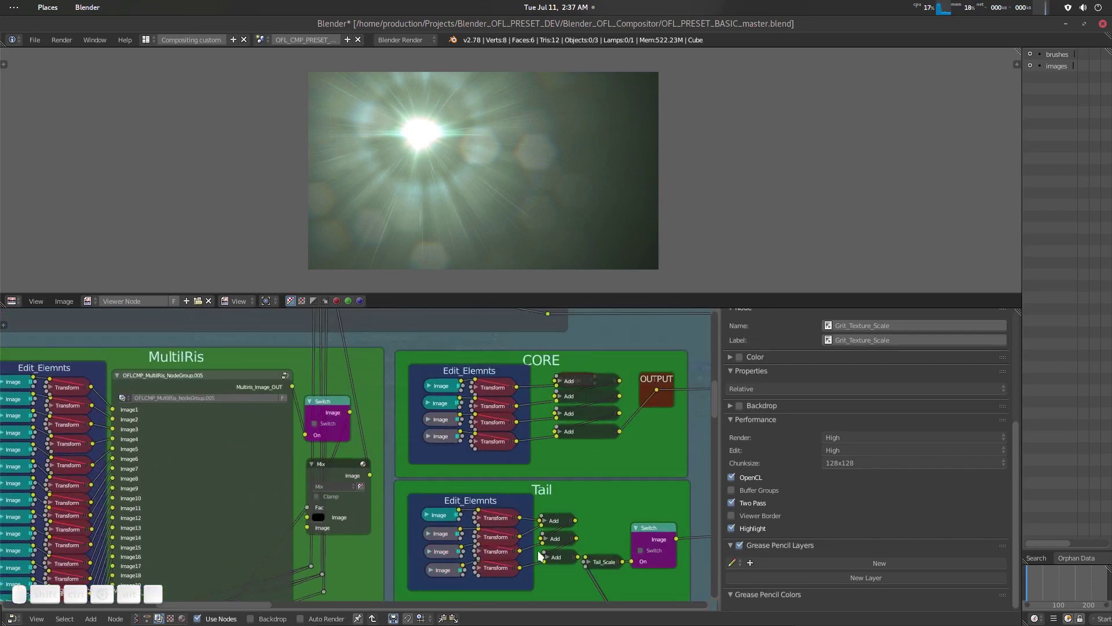
middle_drag(538, 550, 491, 428)
scroll(488, 465, up, 1)
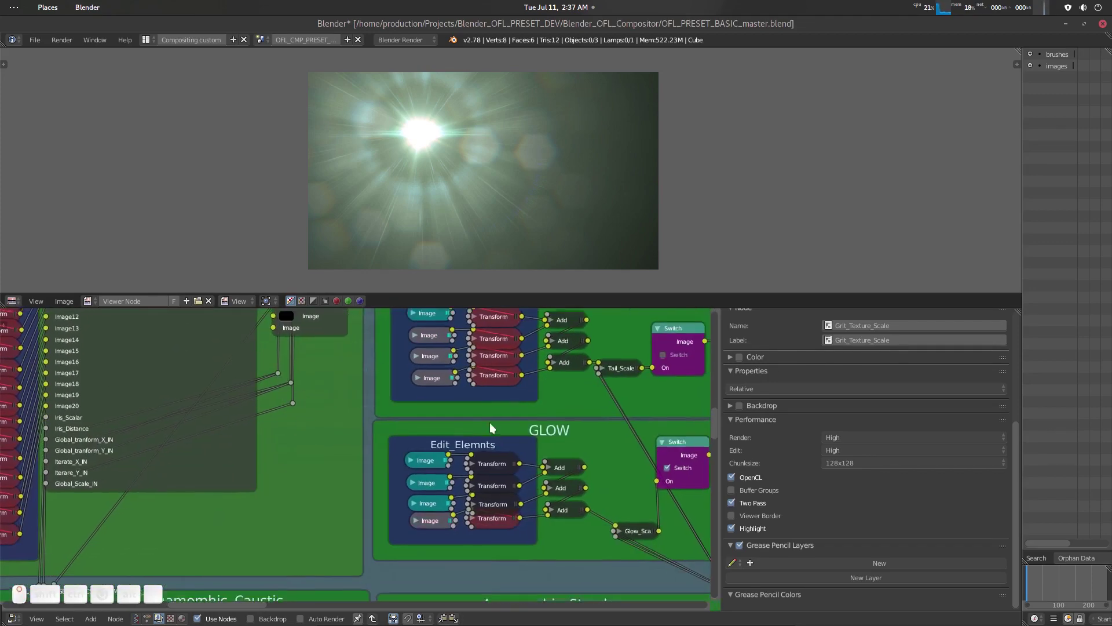
click(429, 482)
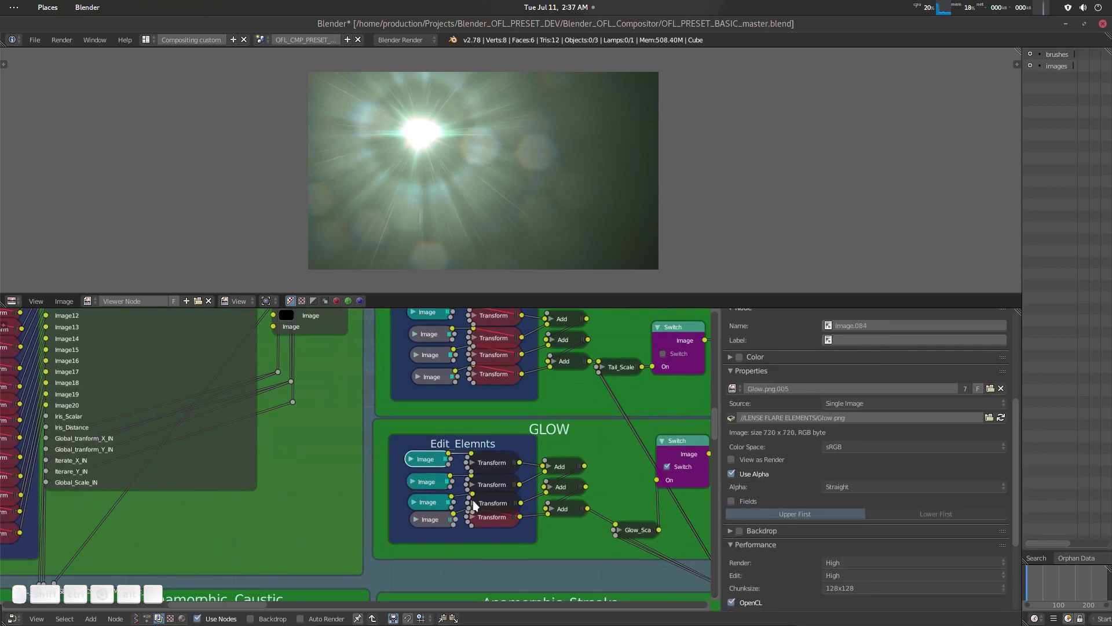
scroll(474, 505, down, 2)
Leave the Dirt group, expand its node to reveal all inputs, and examine the tint, hoop, grit and iris parameters.
key(Tab)
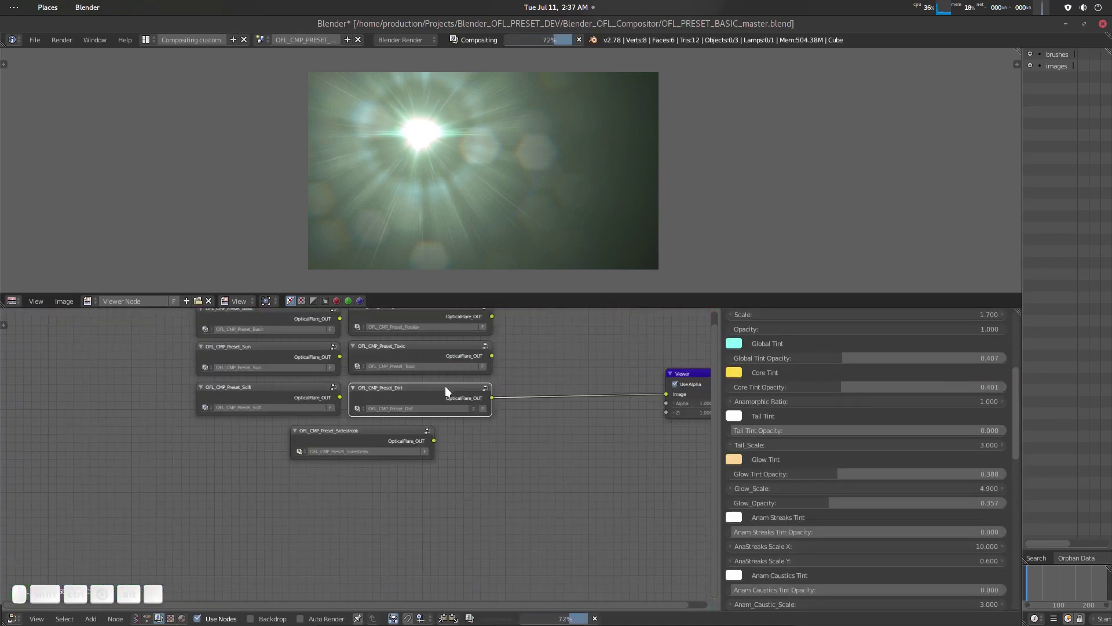
key(ctrl+h)
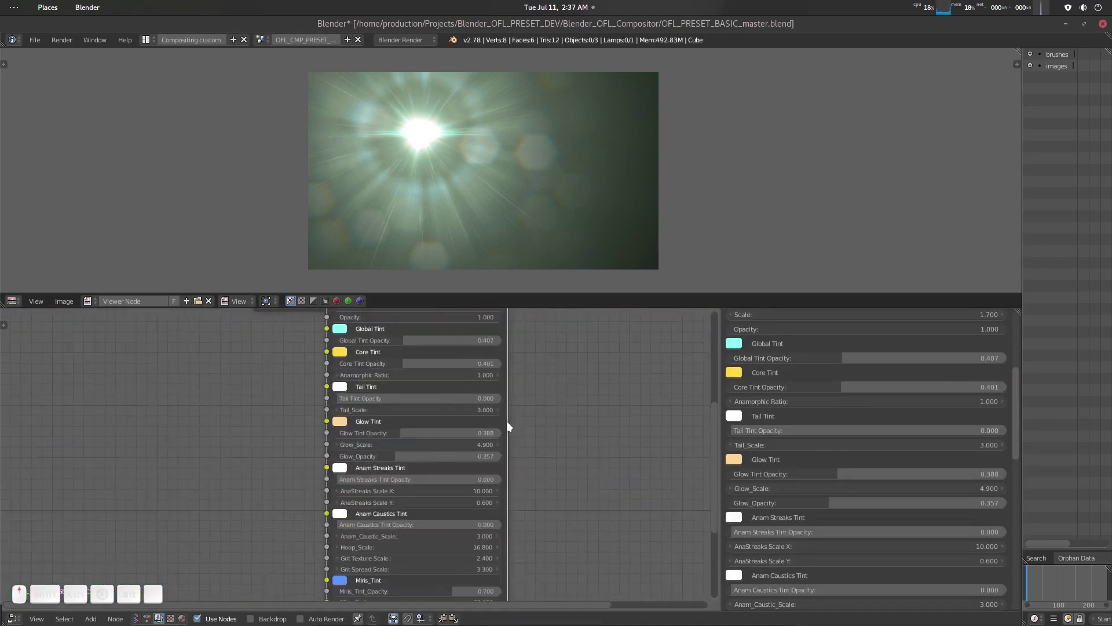
shift+scroll(539, 449, down, 5)
scroll(615, 440, up, 3)
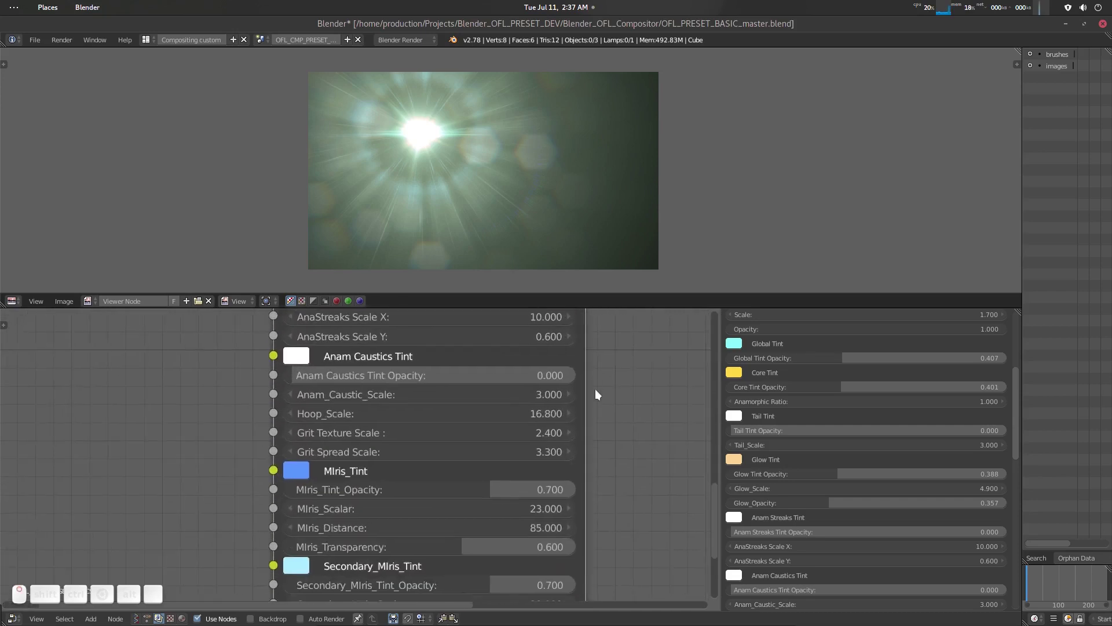
scroll(576, 454, down, 2)
shift+scroll(576, 454, down, 3)
shift+scroll(556, 457, up, 2)
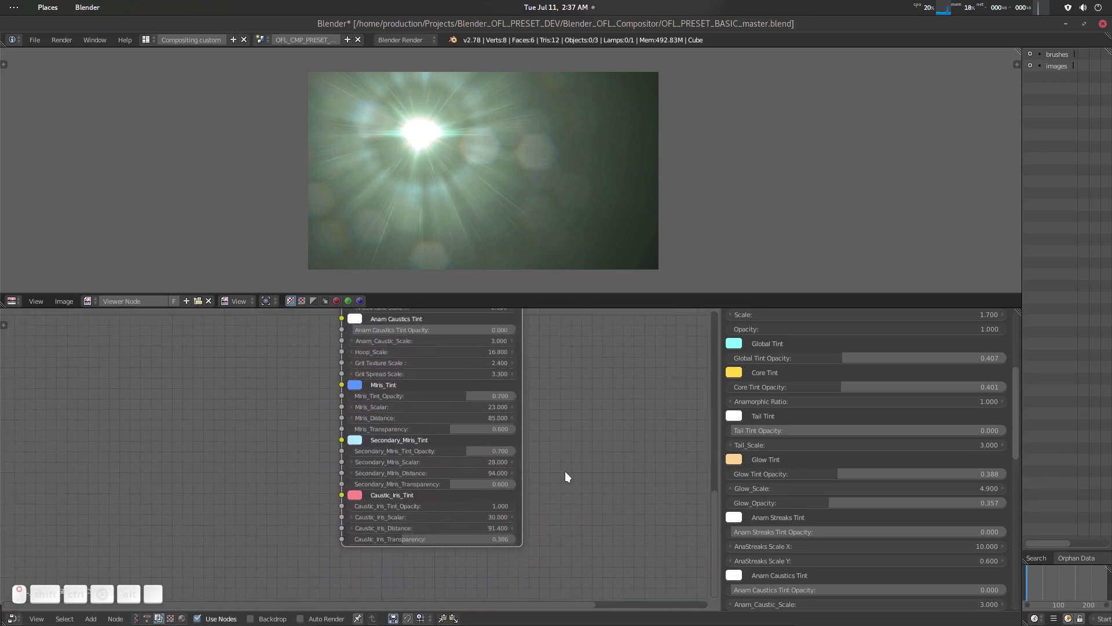
shift+scroll(567, 476, up, 3)
scroll(554, 472, up, 3)
middle_drag(626, 412, 586, 432)
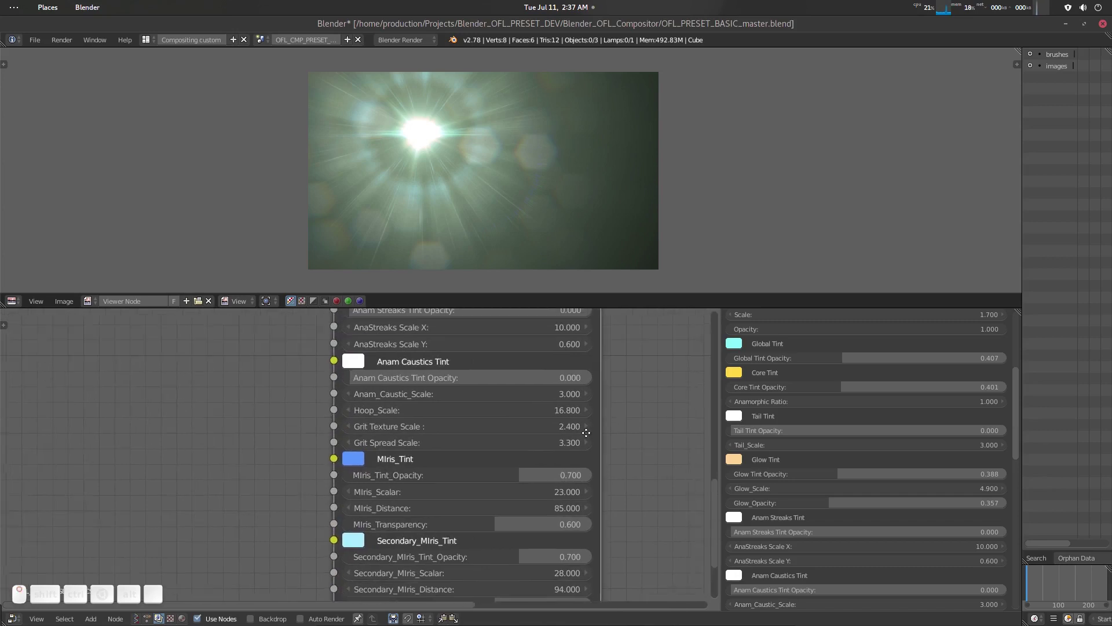
scroll(586, 432, up, 2)
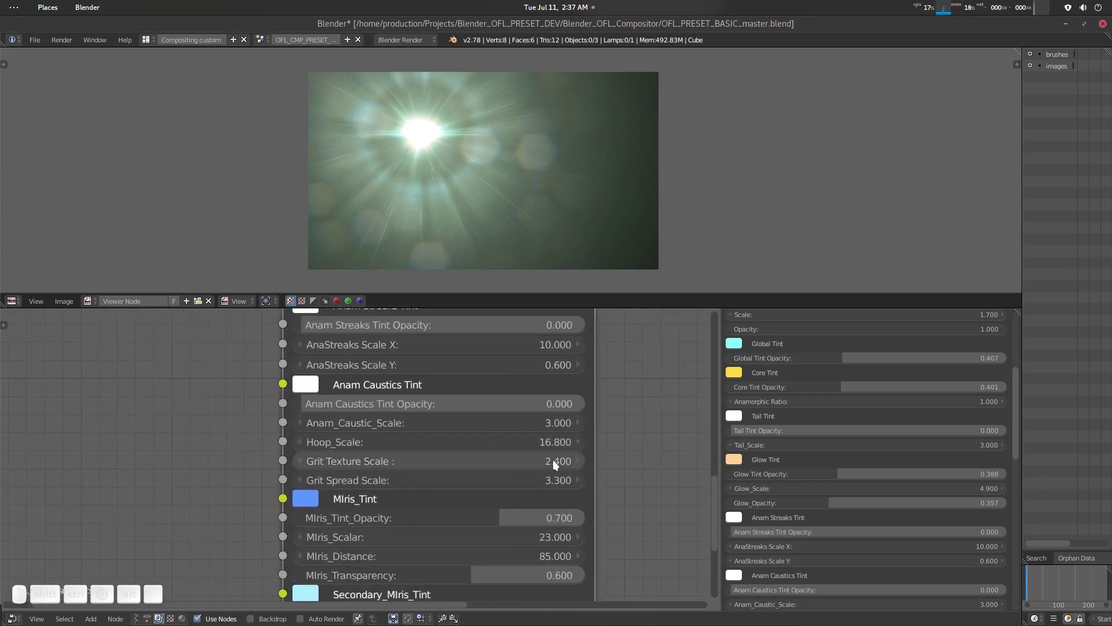
Try a smaller Grit Texture Scale on the Dirt node, and set it back to 2.4.
mouse_move(566, 459)
mouse_down()
mouse_move(510, 460)
mouse_move(558, 463)
mouse_up()
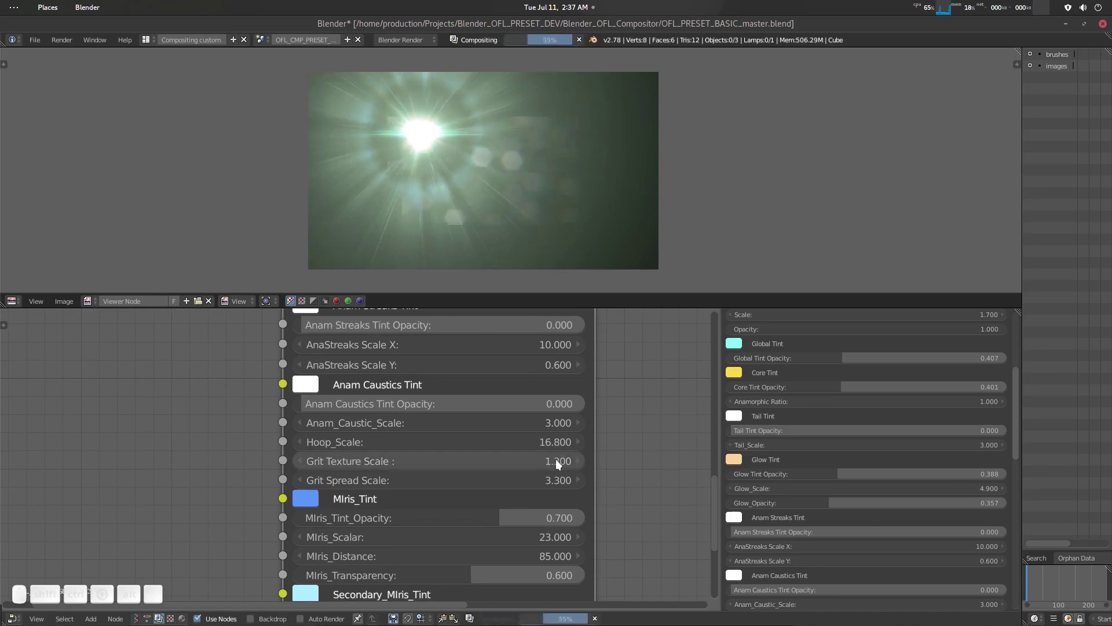
click(562, 460)
text(2.4)
key(Return)
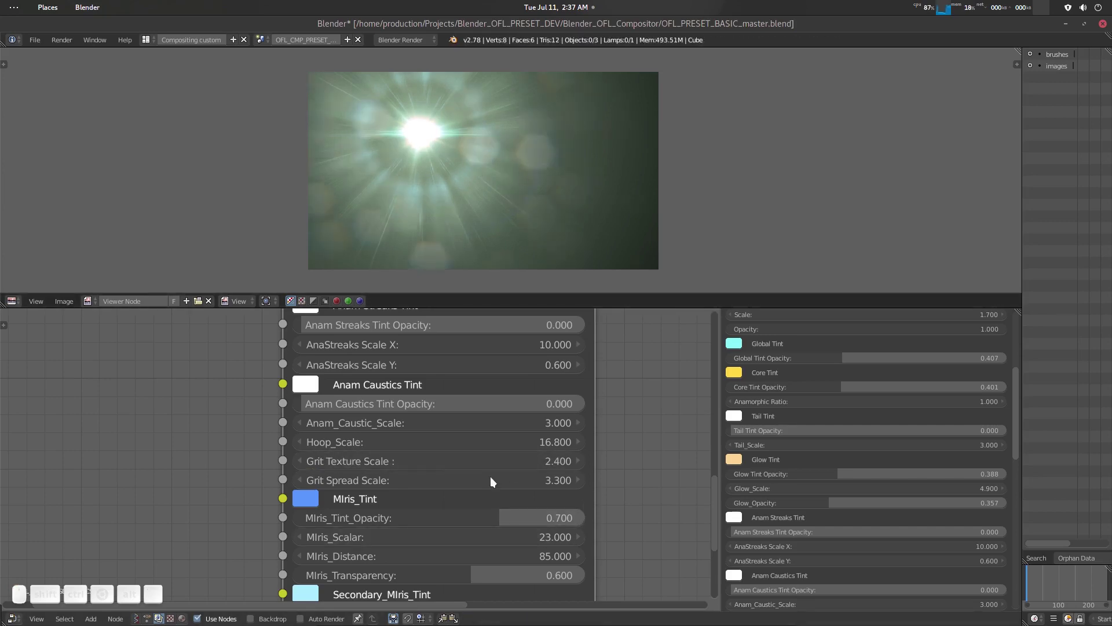
Set the Dirt node's Grit Spread Scale to 6.4 and its Hoop_Scale to 14.6.
mouse_move(567, 486)
mouse_down()
mouse_move(527, 486)
mouse_move(588, 486)
mouse_up()
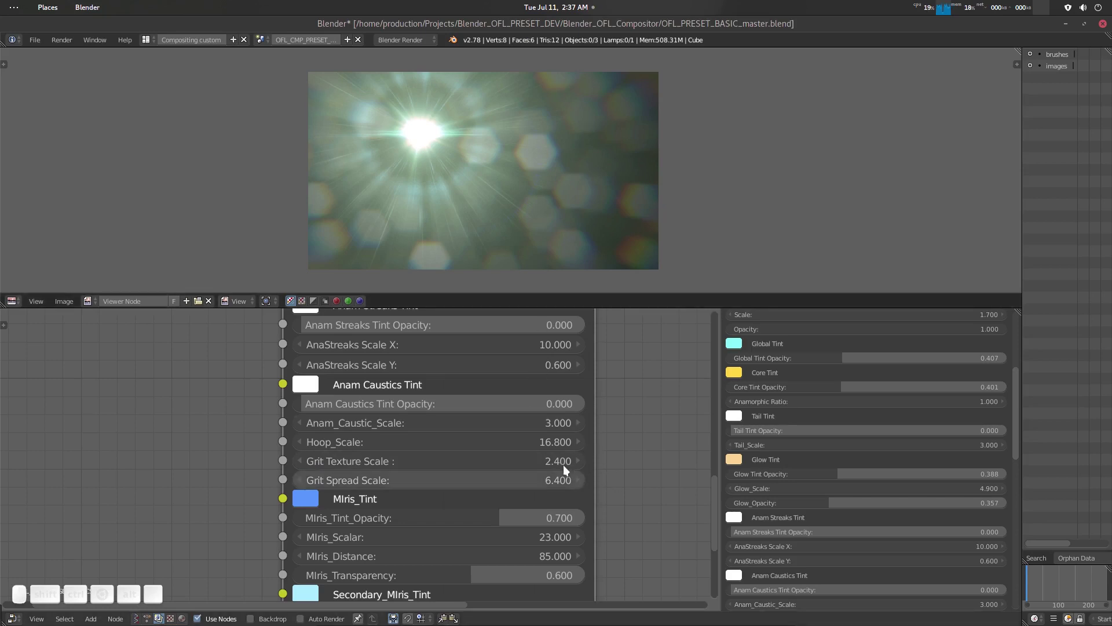
drag(561, 442, 632, 436)
Hide the unconnected inputs of the OFL_CMP_Preset_Dirt node so that it is compact again.
scroll(633, 434, down, 4)
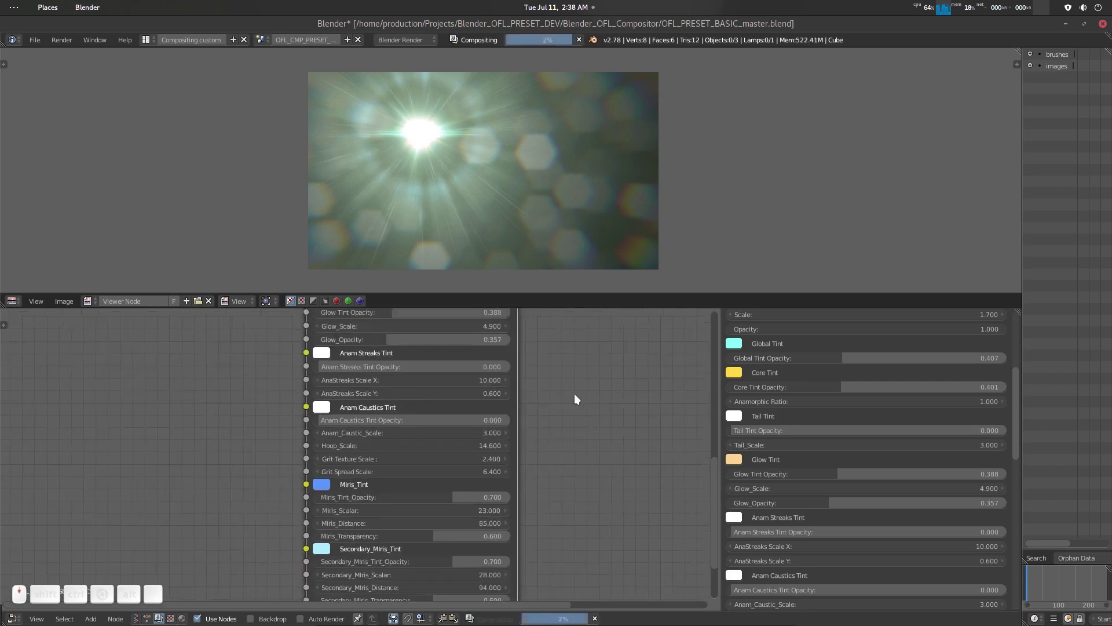
scroll(551, 446, down, 2)
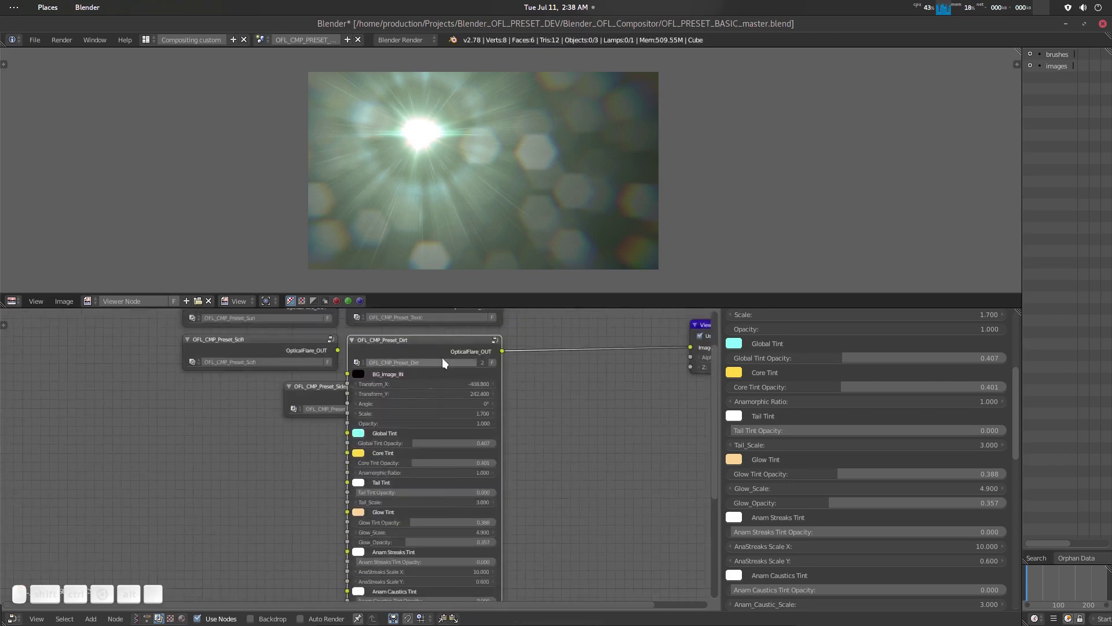
key(Tab)
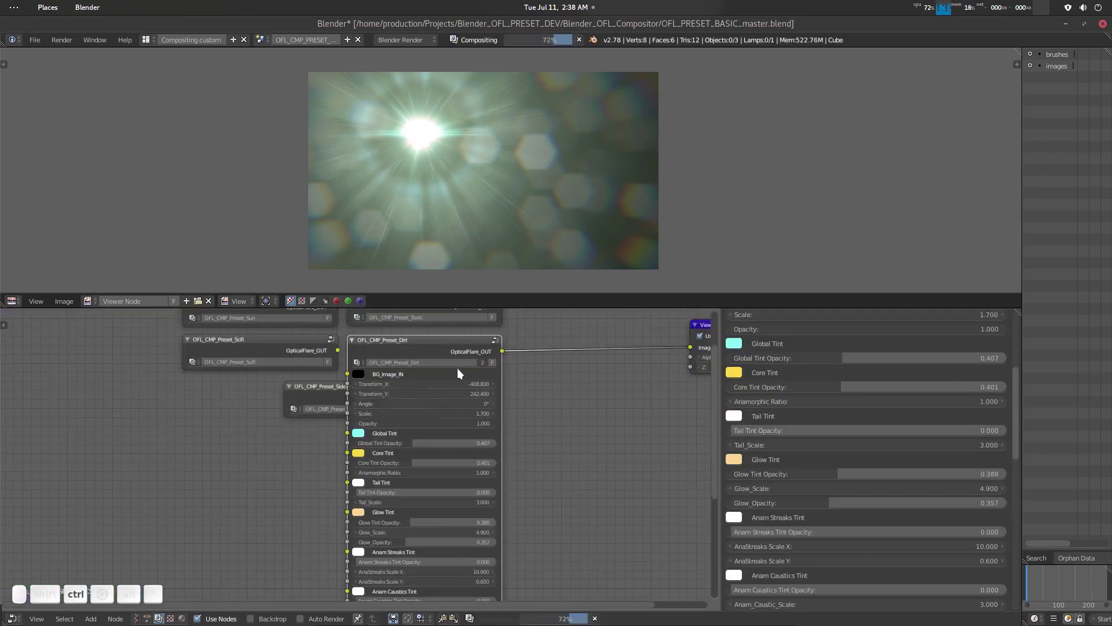
key(ctrl+h)
Select the OFL_CMP_Preset_Sidestreak node and show its output in the viewer.
click(400, 441)
scroll(400, 446, up, 2)
click(411, 352)
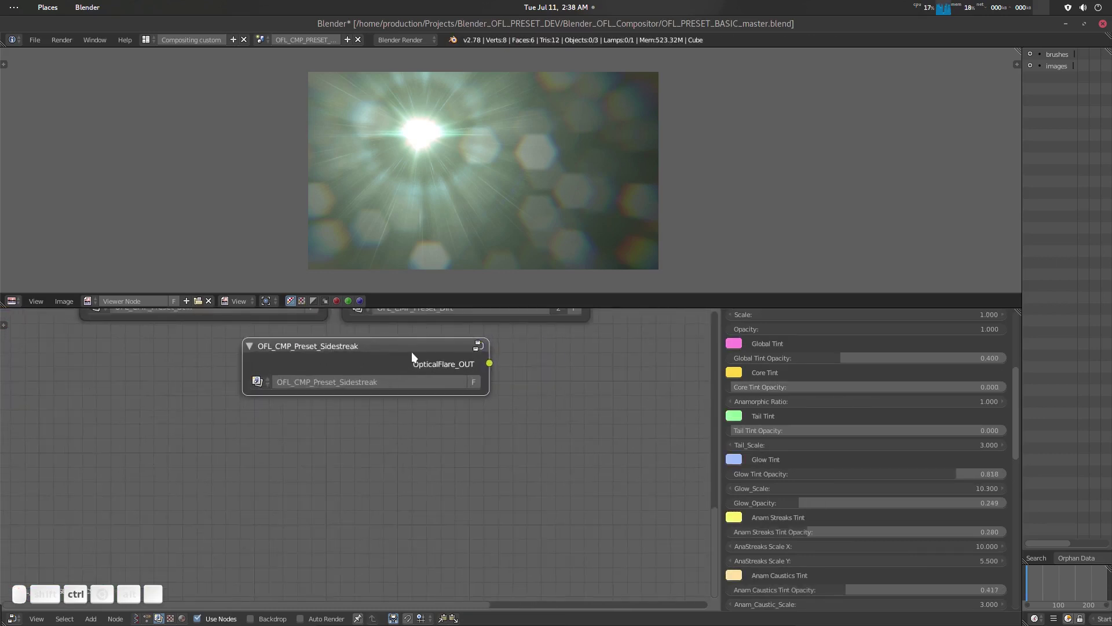
ctrl+shift+click(413, 355)
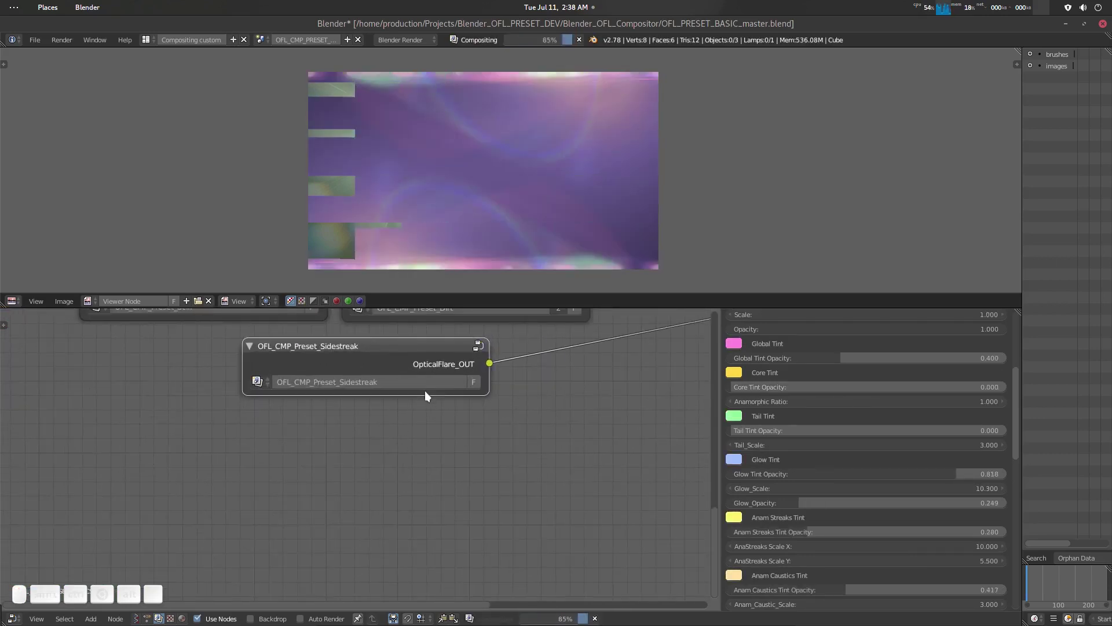
Expand the Sidestreak node to reveal all of its inputs and set its Angle to 3.3°.
key(ctrl+h)
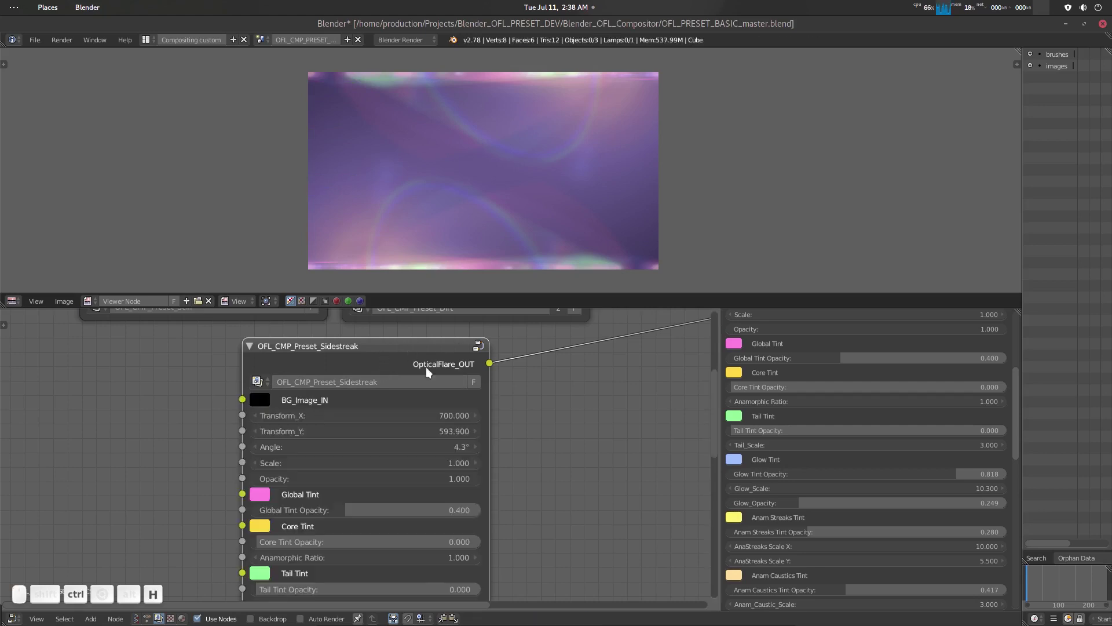
scroll(520, 477, down, 1)
middle_drag(521, 477, 516, 426)
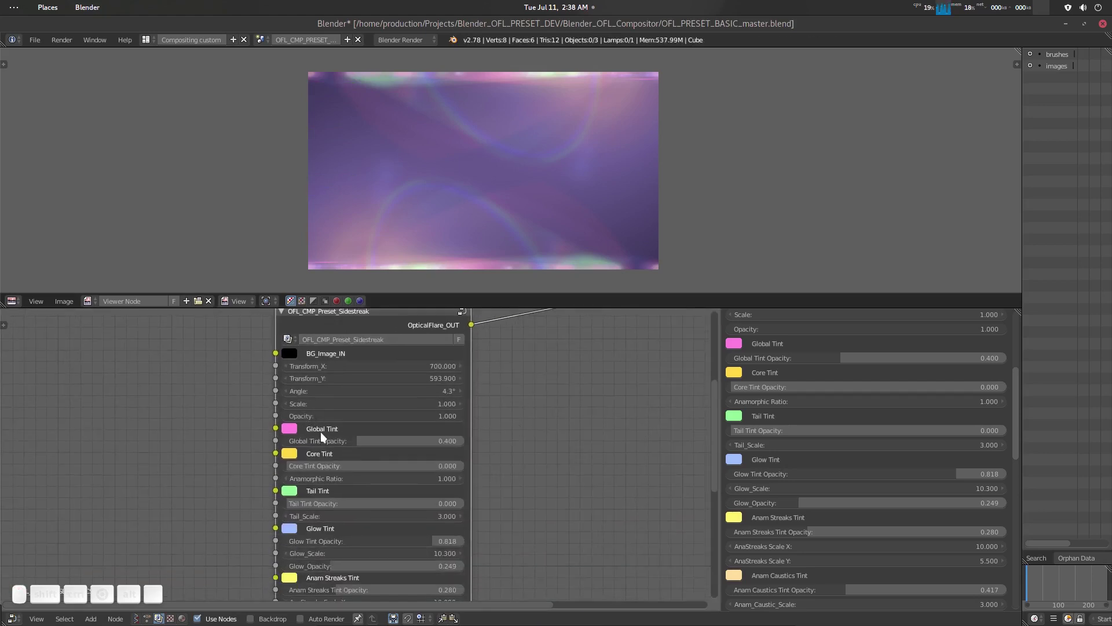
middle_drag(542, 516, 558, 560)
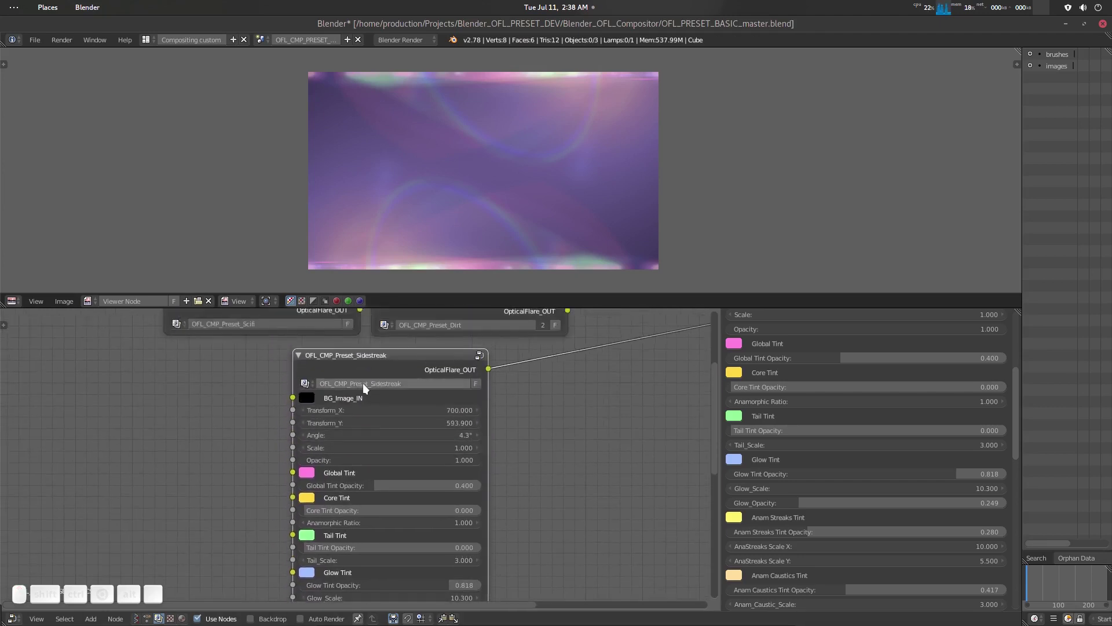
scroll(354, 437, up, 1)
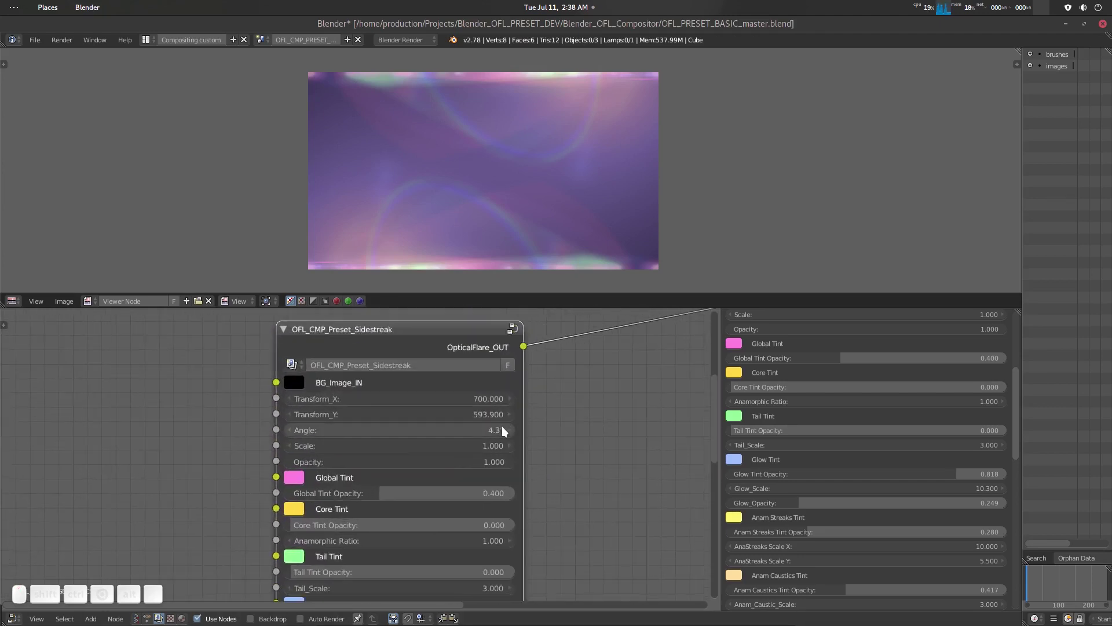
drag(489, 428, 516, 429)
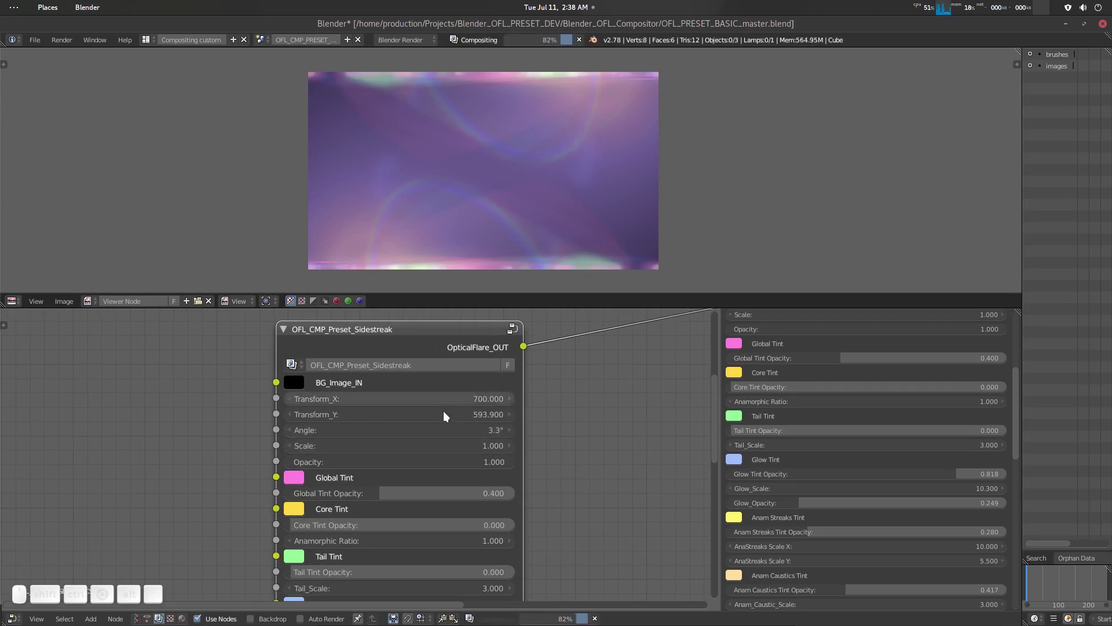
Enter the Sidestreak group and show the settings of the first Transform node in the Anamorphic_Streaks frame.
key(Tab)
scroll(443, 411, down, 6)
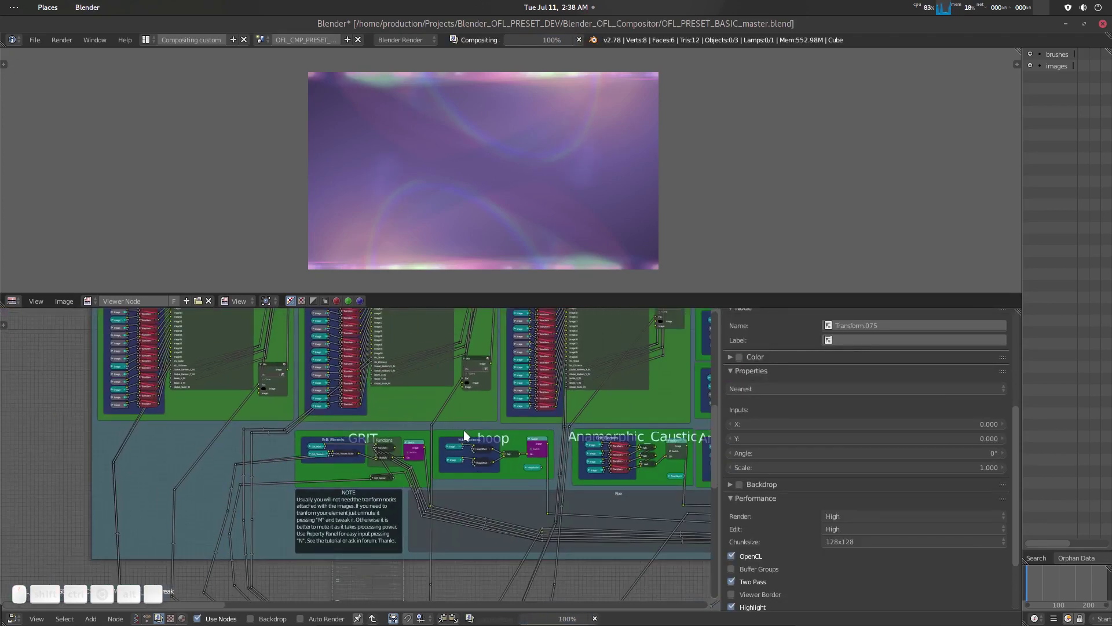
scroll(437, 422, up, 6)
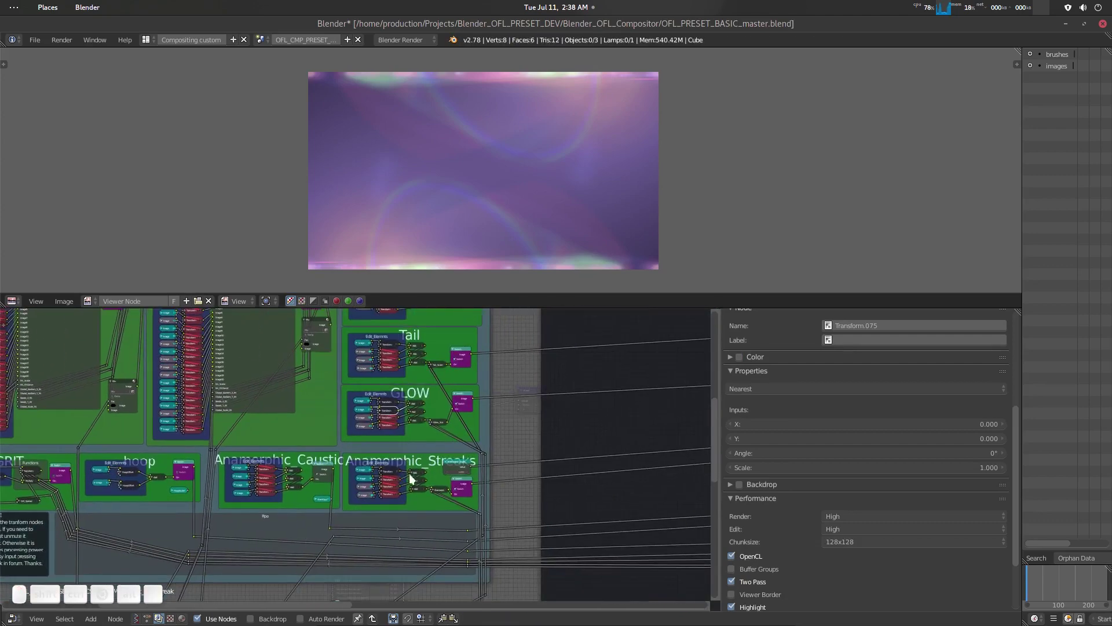
scroll(443, 476, up, 2)
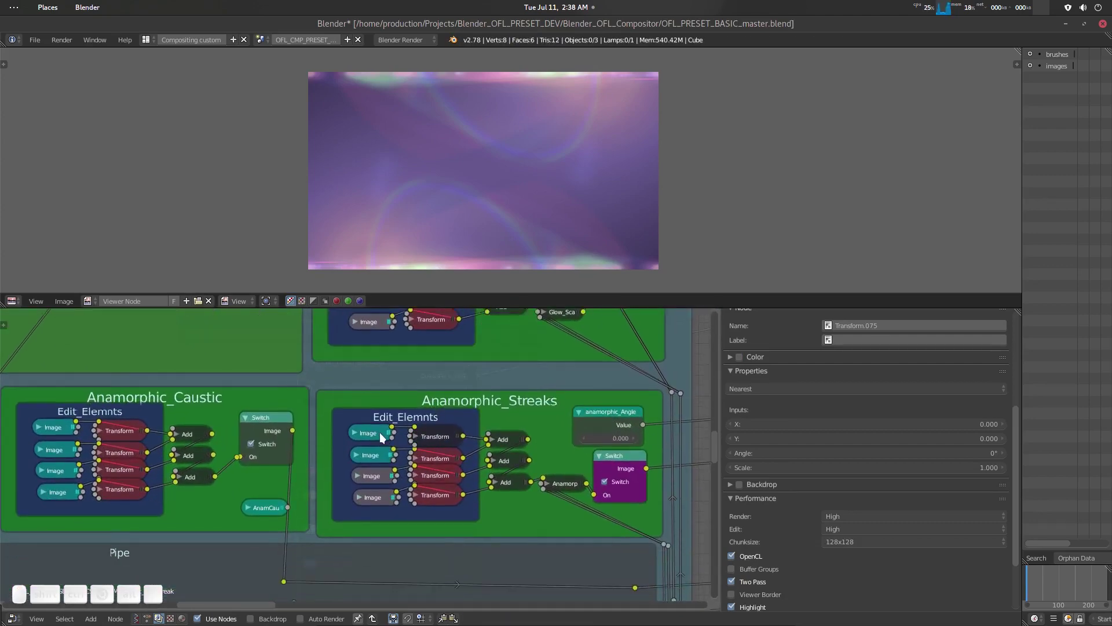
click(436, 434)
Show the settings of the first two Transform nodes in the GLOW frame of the Sidestreak group.
scroll(467, 443, down, 4)
middle_drag(468, 485, 478, 600)
scroll(475, 454, down, 1)
scroll(474, 457, down, 1)
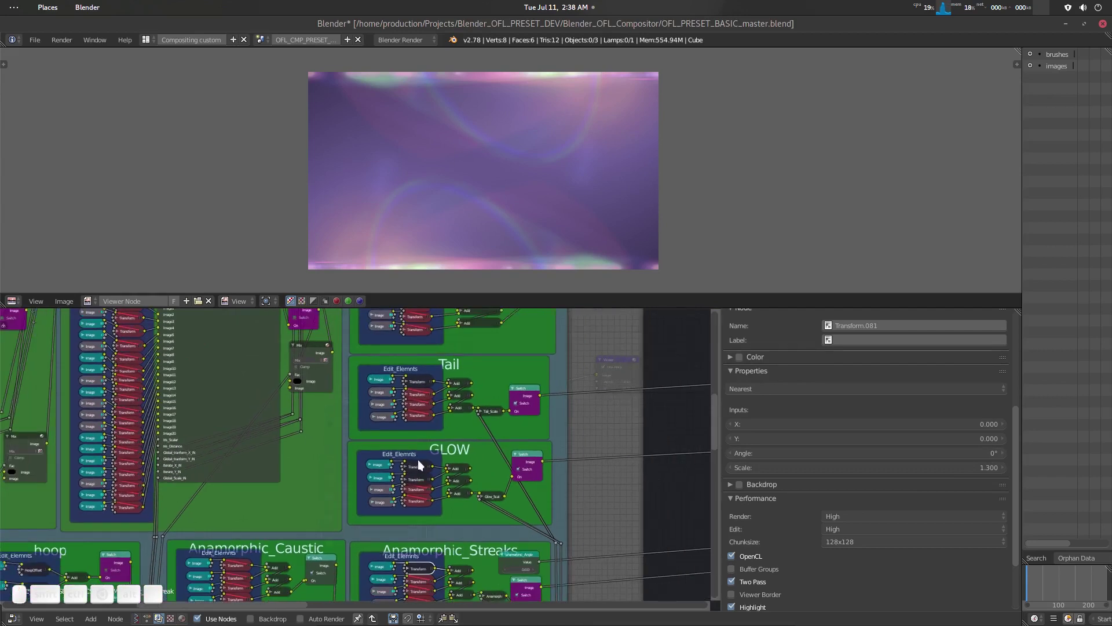
click(423, 466)
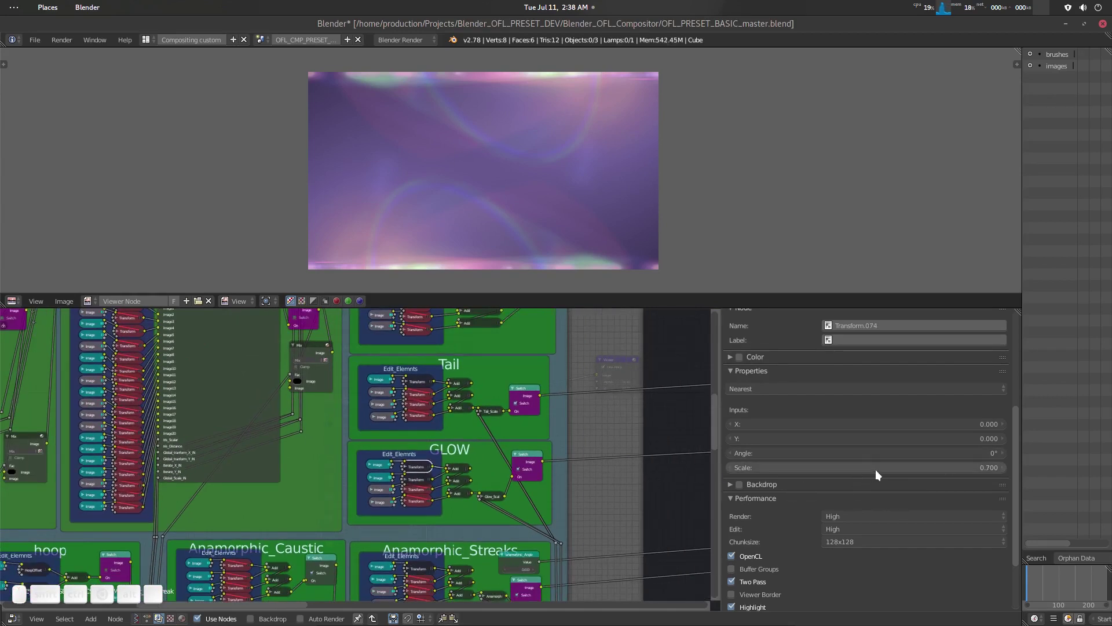
click(420, 481)
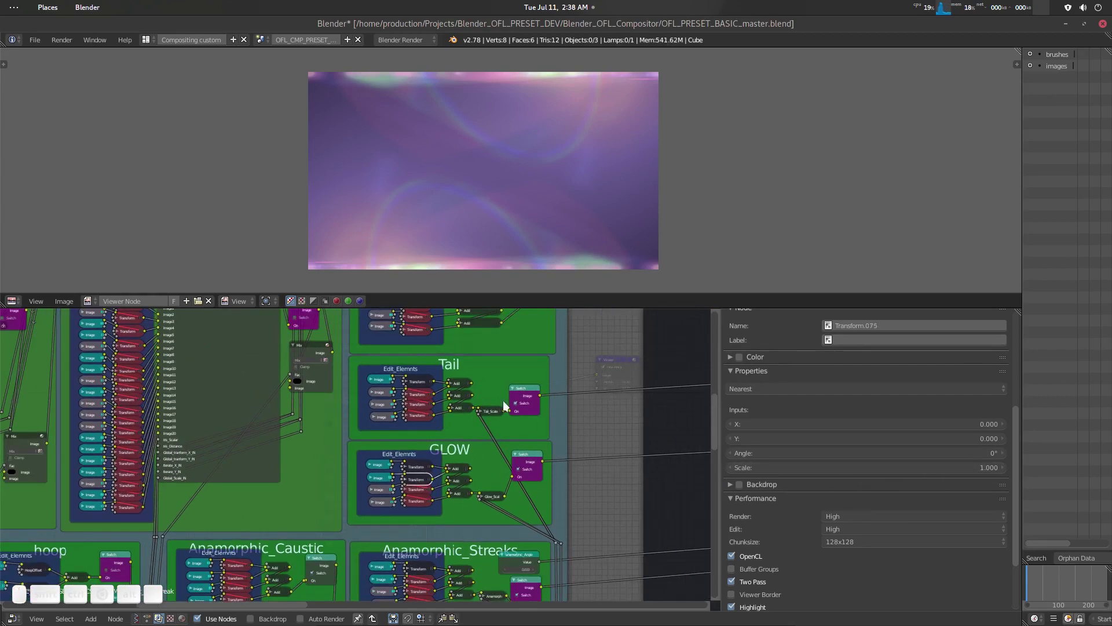
Examine the colour add nodes, Global Color Corrector, Parallel and Footage Linker Panel frames of the Sidestreak group.
scroll(481, 442, down, 2)
ctrl+scroll(509, 478, down, 15)
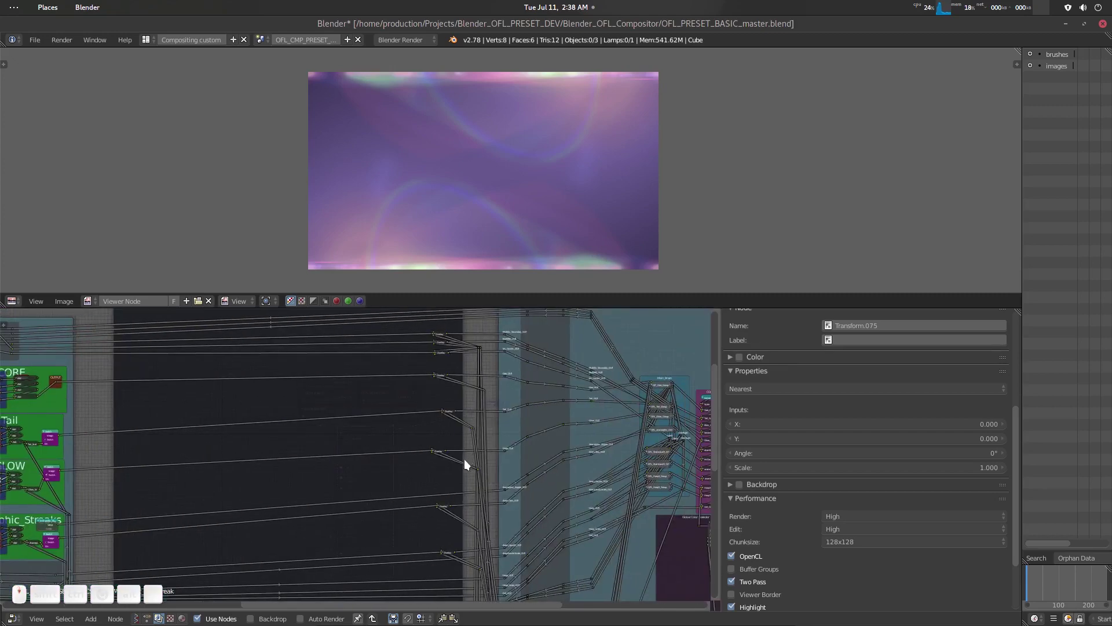
scroll(565, 448, up, 5)
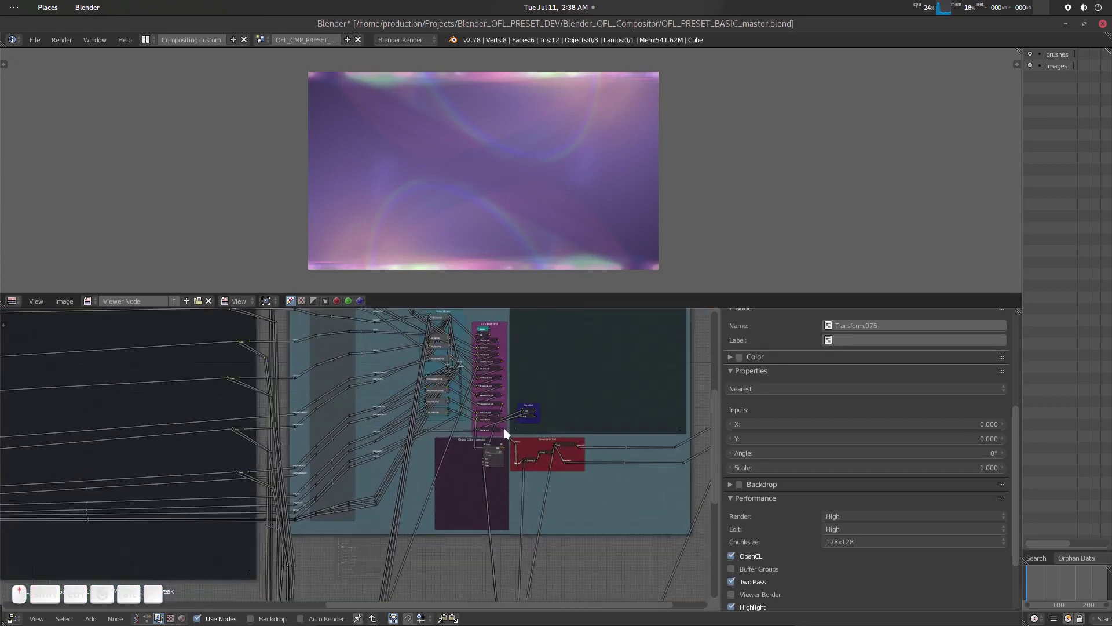
scroll(673, 390, up, 2)
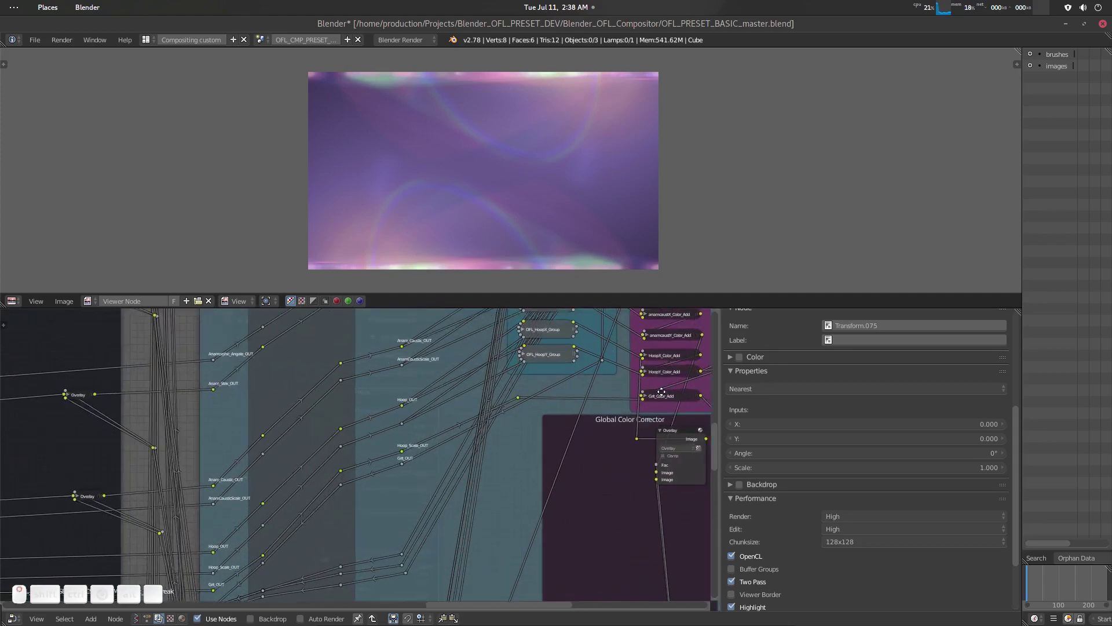
middle_drag(673, 390, 390, 457)
scroll(430, 418, up, 2)
scroll(343, 486, down, 4)
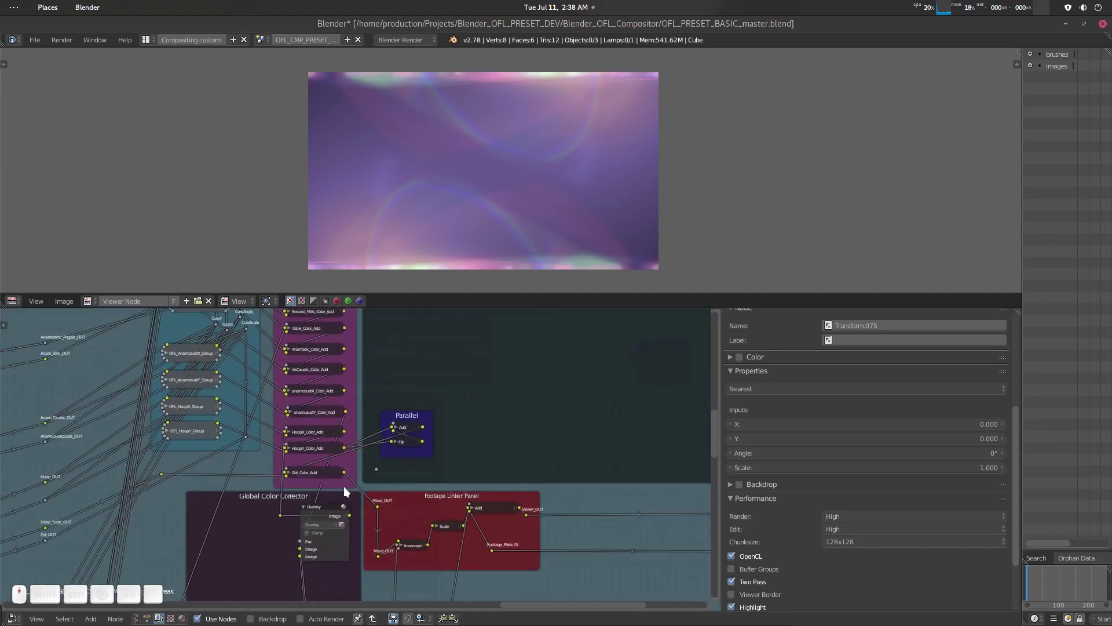
Leave the Sidestreak group and hide the unconnected inputs of its node.
key(Tab)
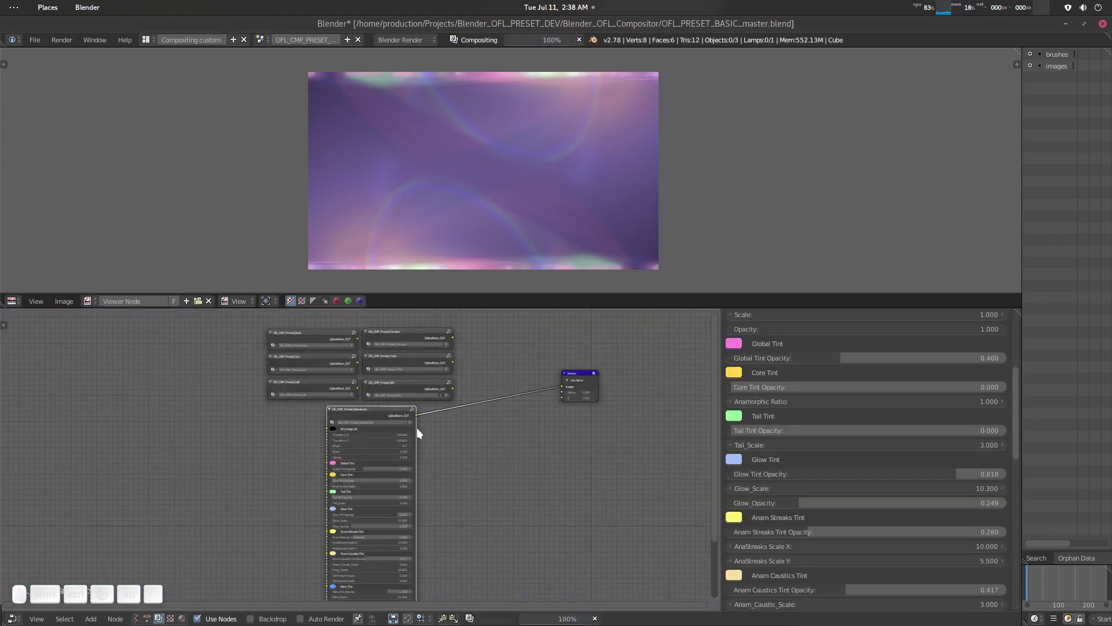
key(ctrl+h)
Select the Sun, Scifi and Basic preset nodes in turn to review their parameters.
scroll(418, 428, up, 3)
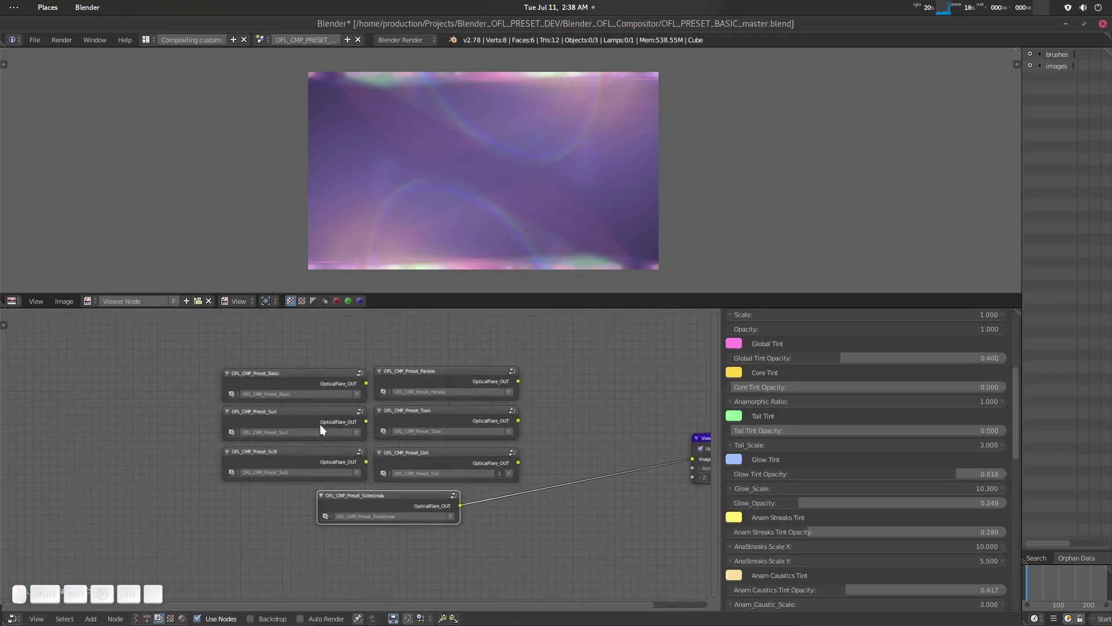
scroll(307, 454, up, 3)
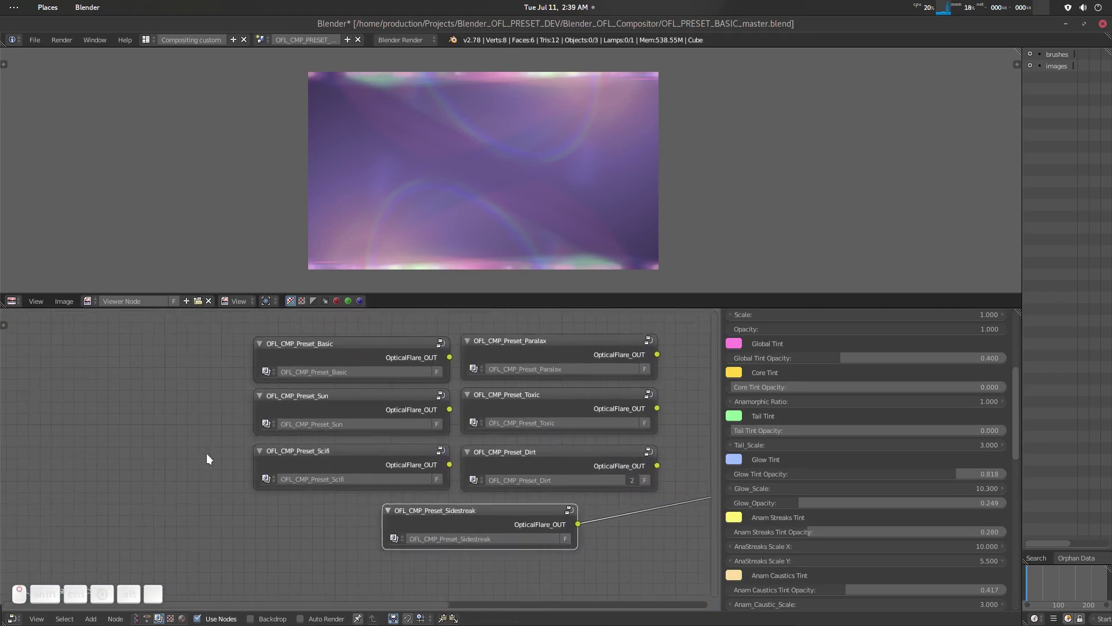
click(353, 412)
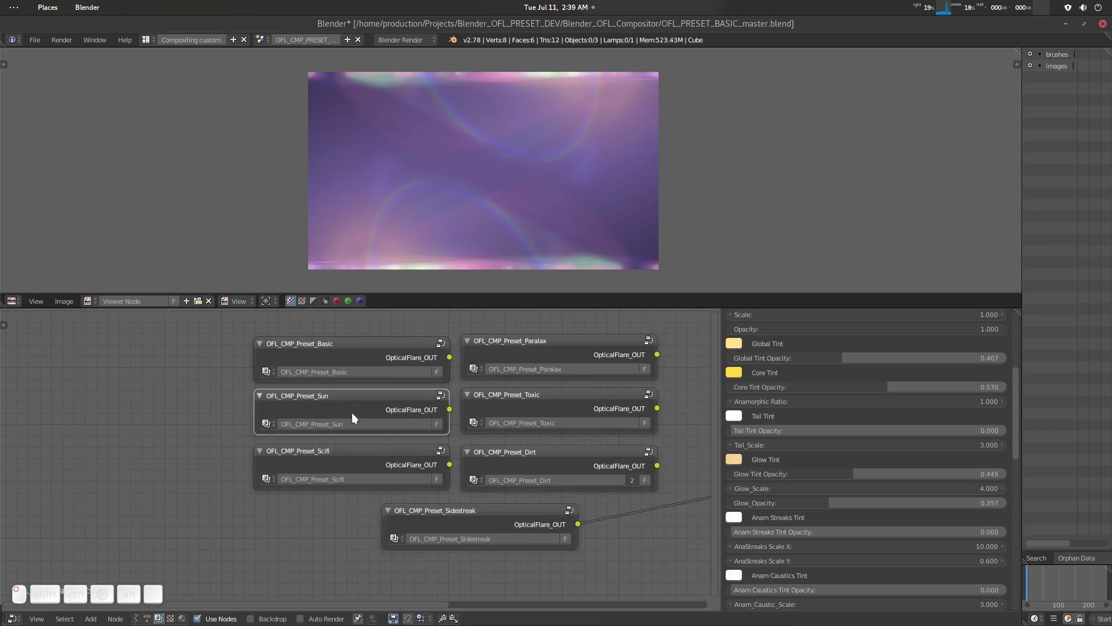
click(342, 452)
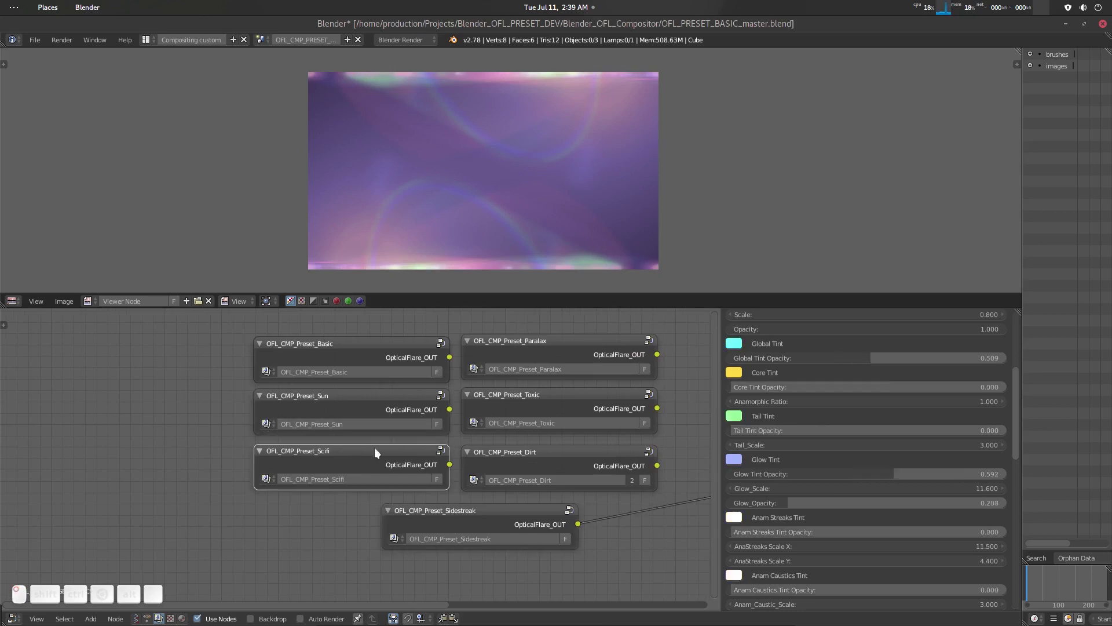
click(363, 345)
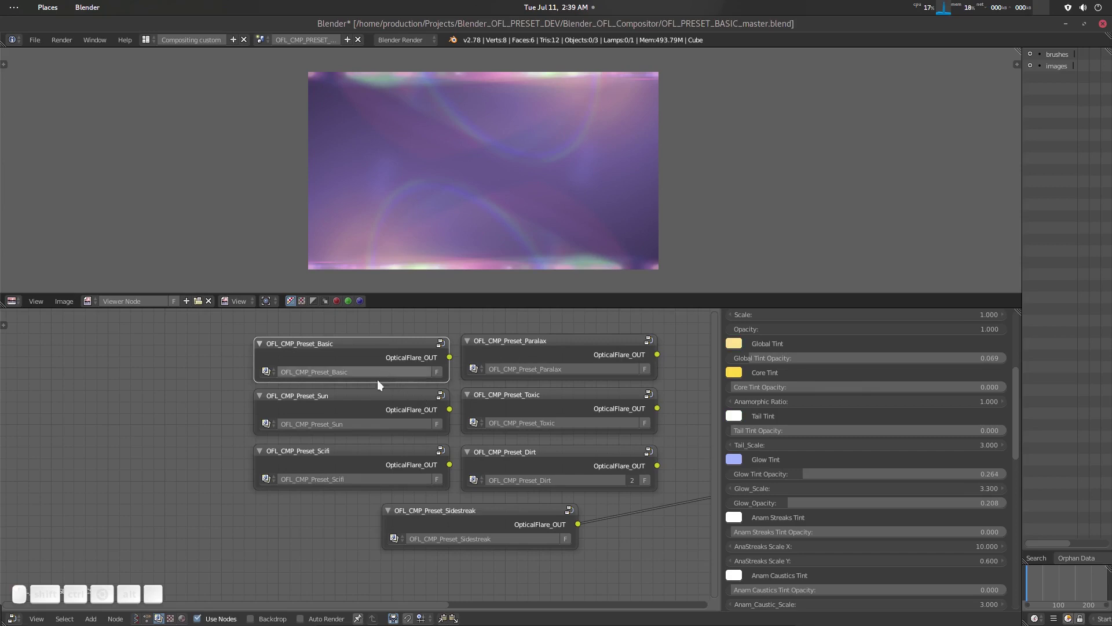
click(353, 399)
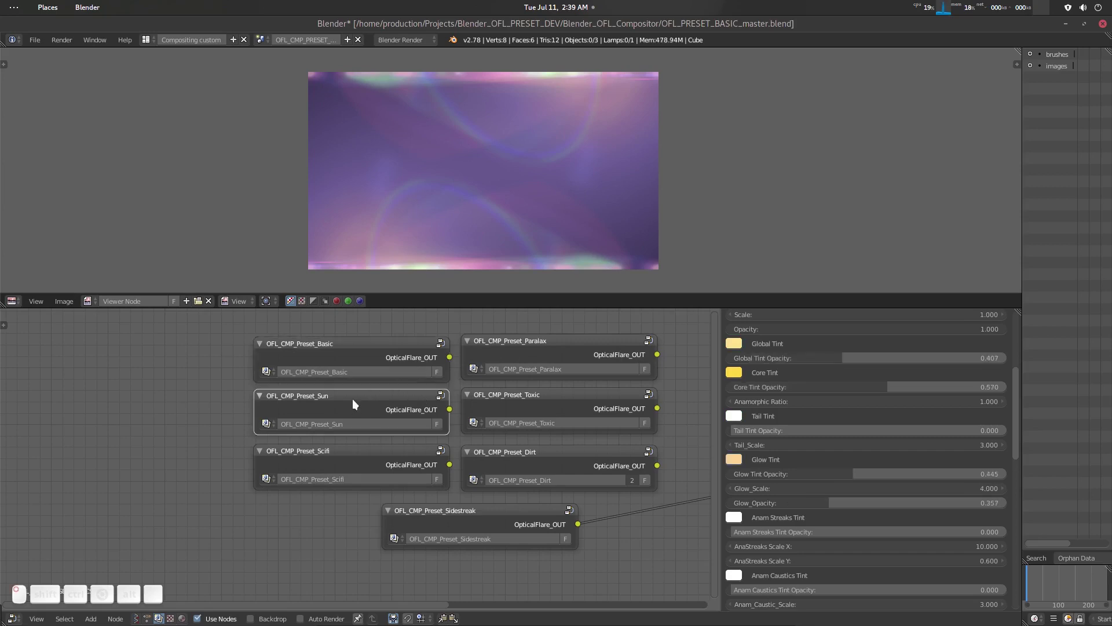
click(338, 452)
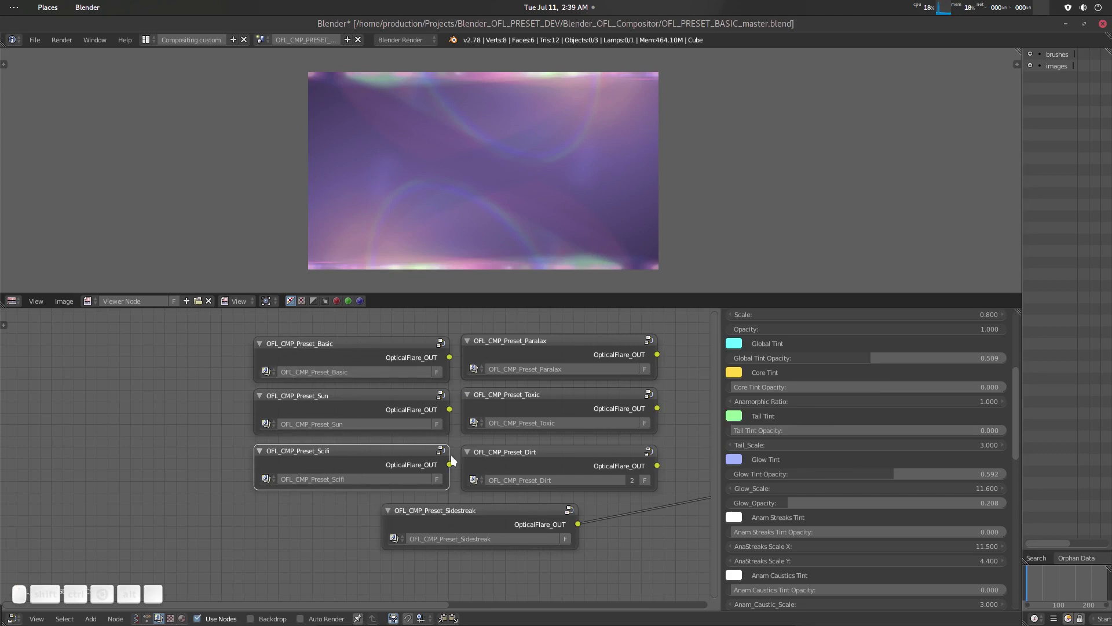
Show the outputs of the Paralax, Toxic and Dirt preset nodes in the viewer, one after another.
middle_drag(452, 461, 402, 470)
click(499, 357)
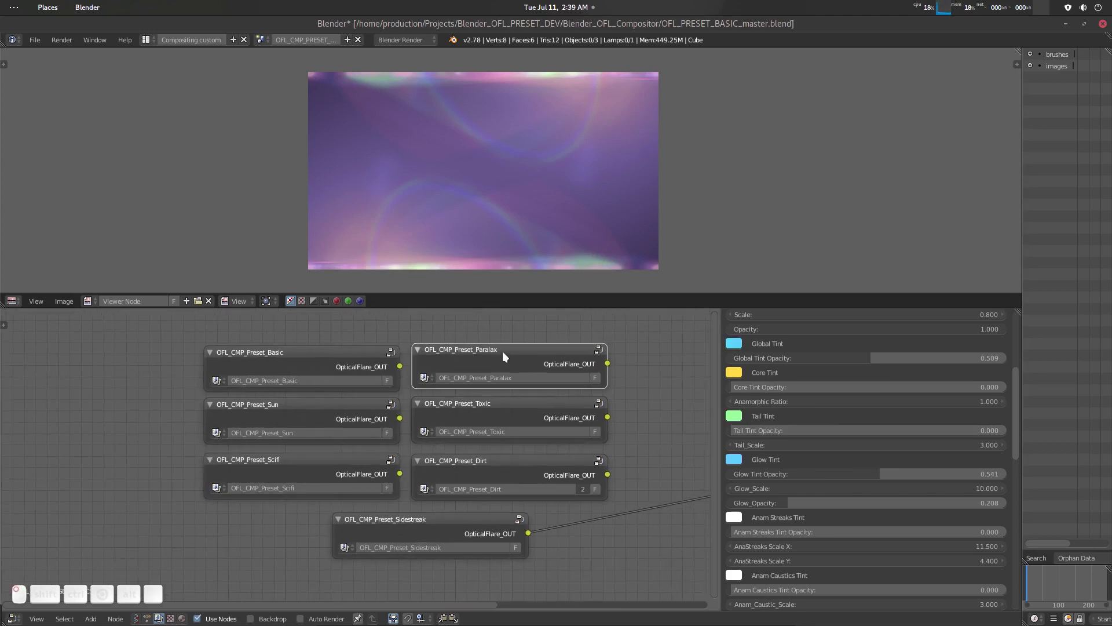
ctrl+shift+click(495, 358)
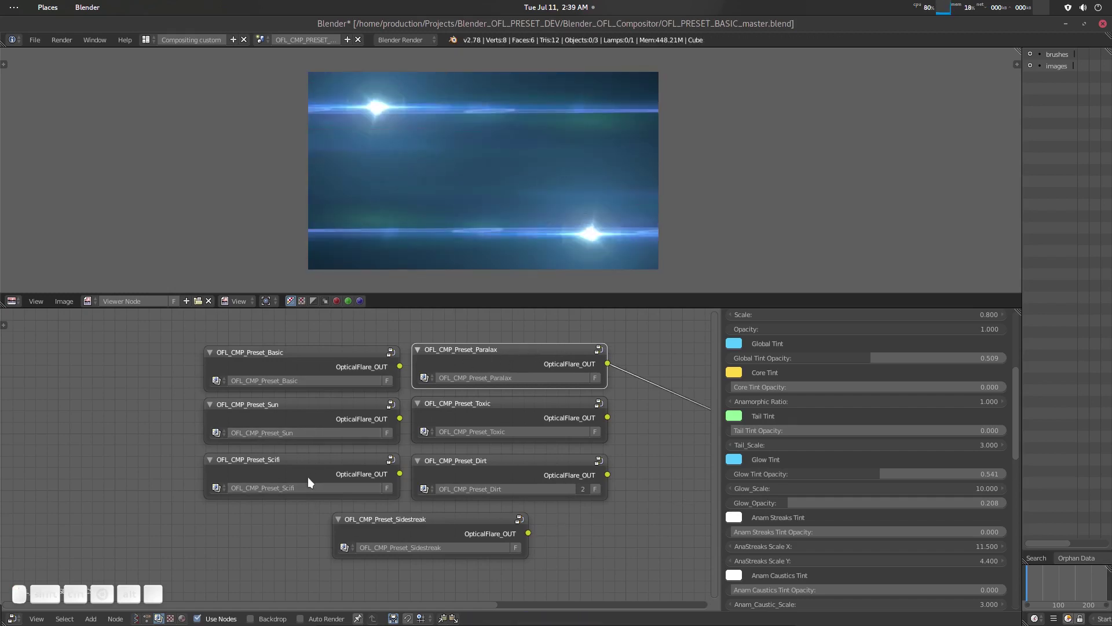
ctrl+shift+click(504, 409)
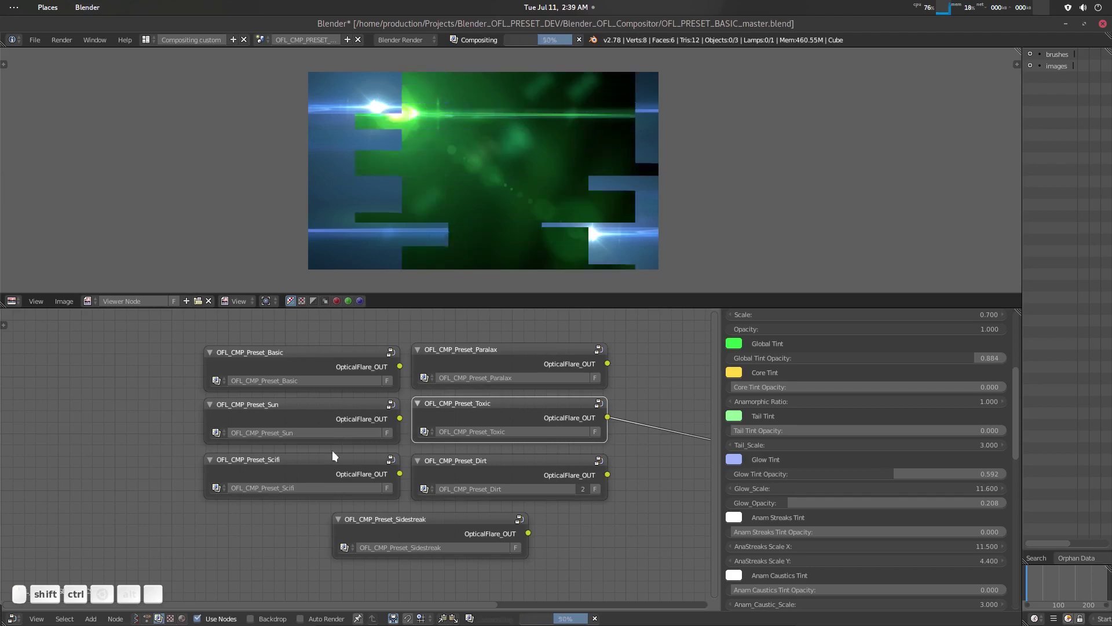
ctrl+shift+click(509, 462)
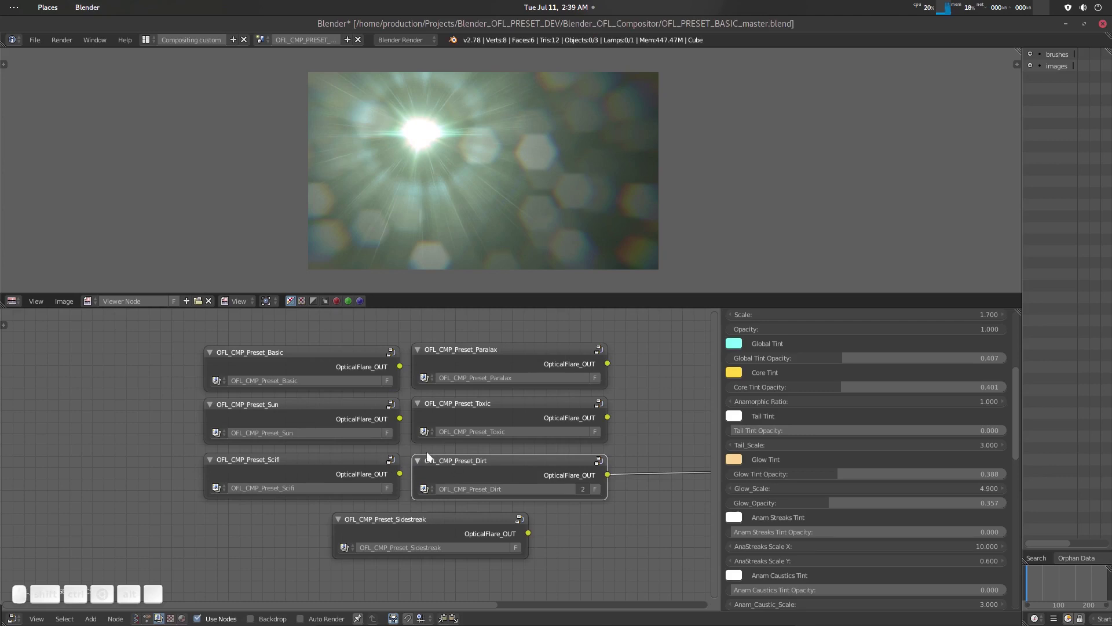
scroll(443, 468, down, 1)
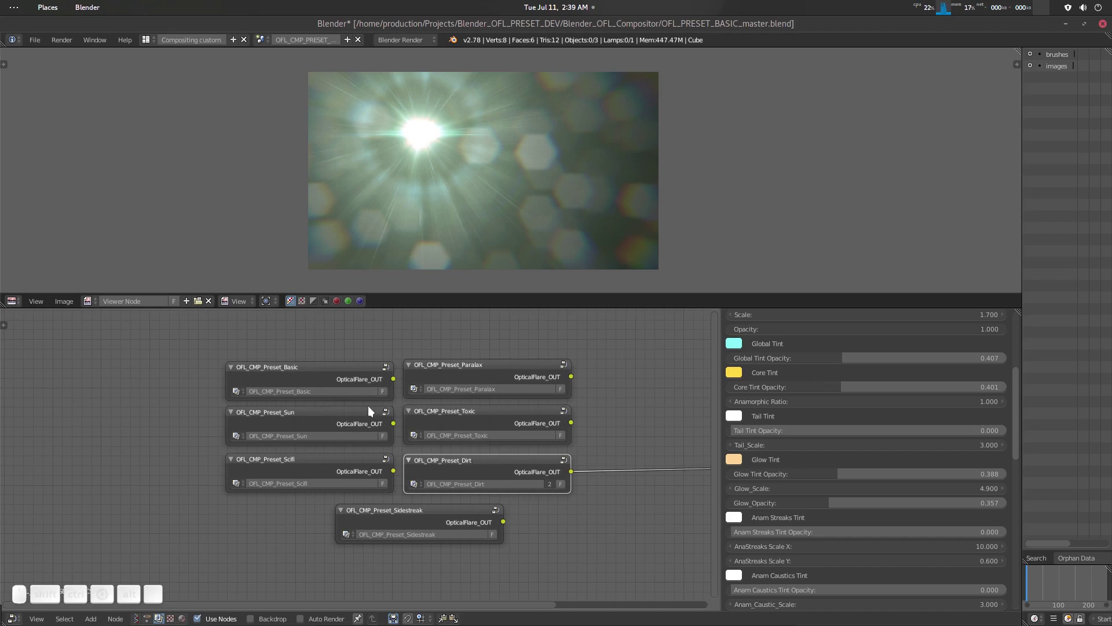
scroll(572, 419, down, 1)
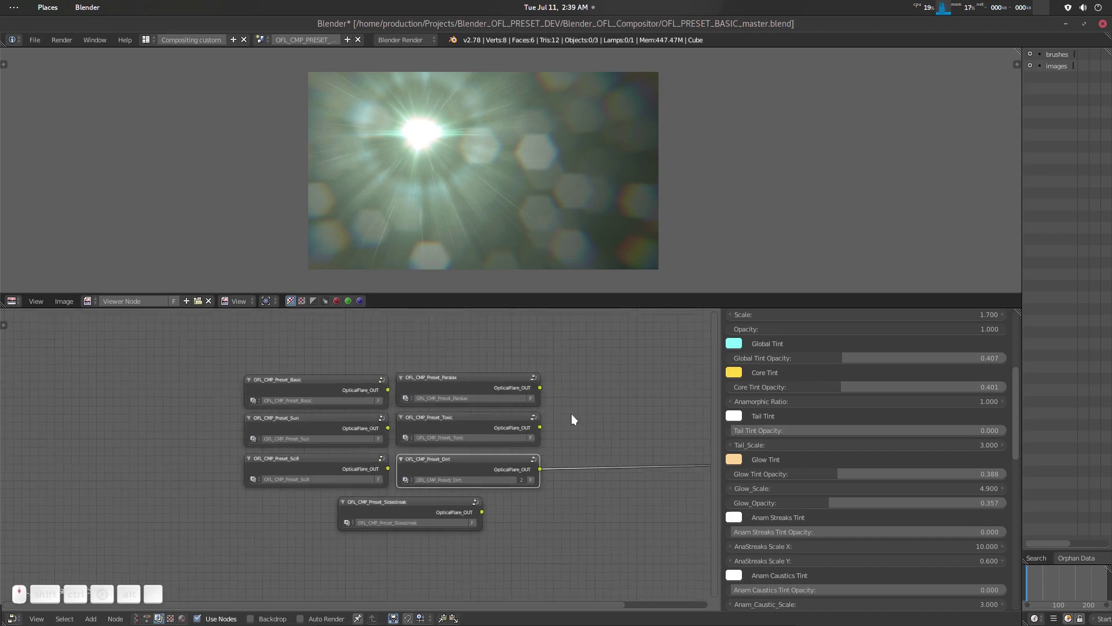
scroll(572, 419, up, 2)
ctrl+scroll(611, 403, right, 1)
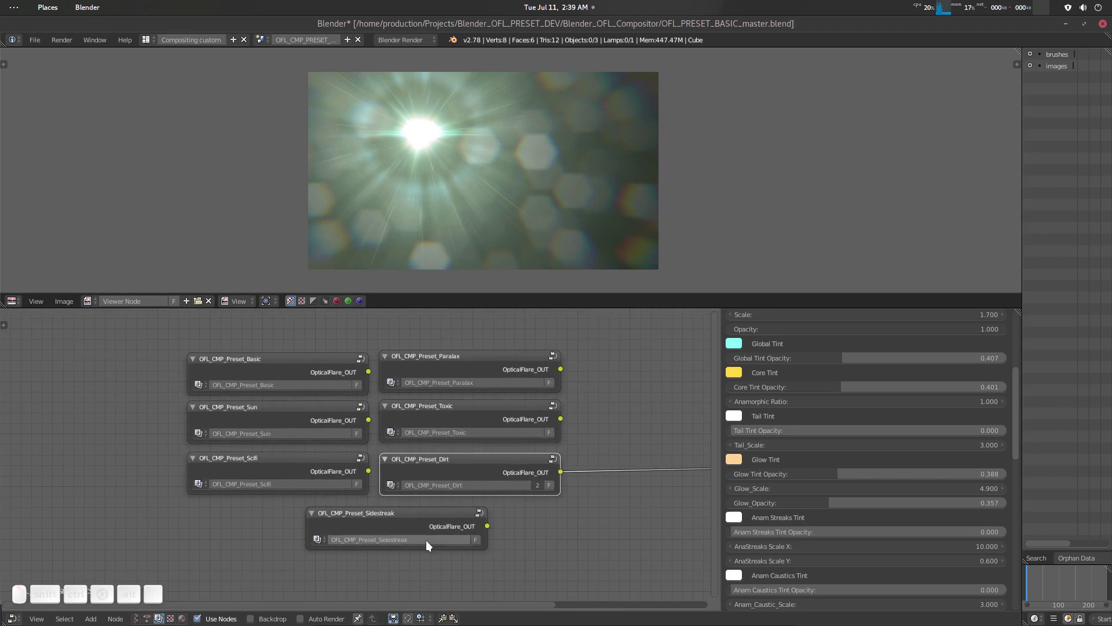
Switch to the file manager and look over the individual flare preset blend files in the Blender_OFL_Compositor folder.
mouse_move(463, 623)
click(329, 614)
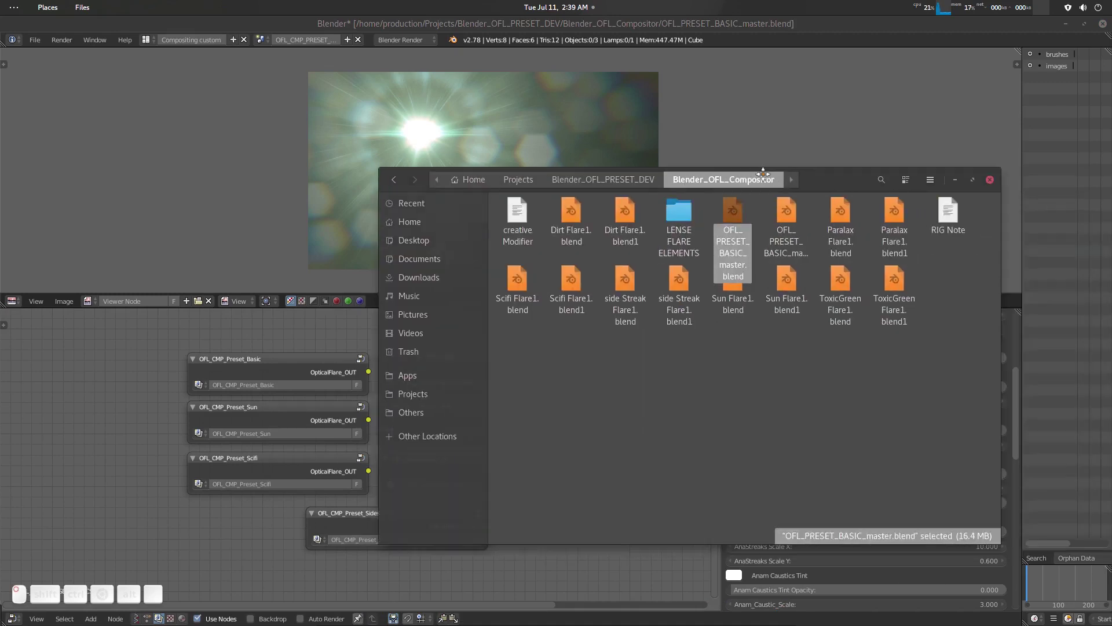
double_click(657, 168)
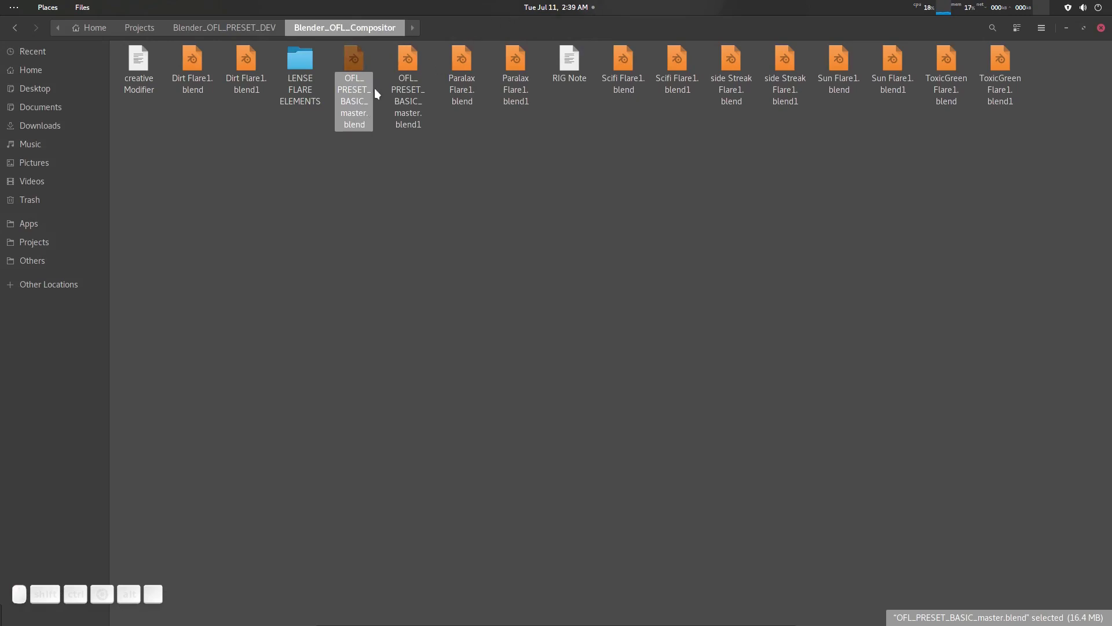
click(461, 96)
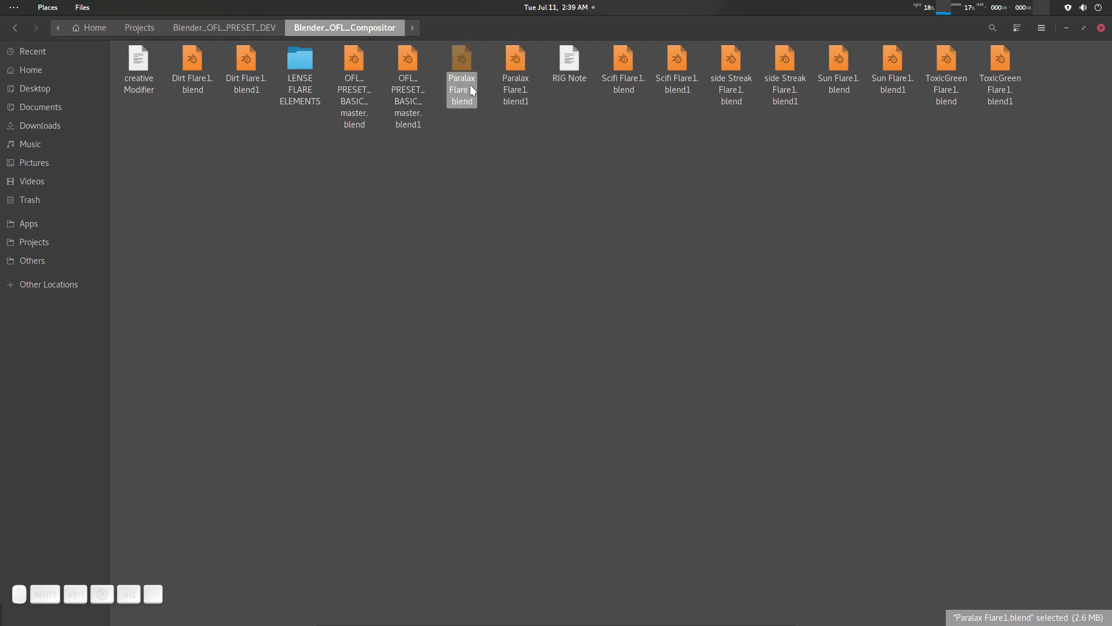
click(637, 84)
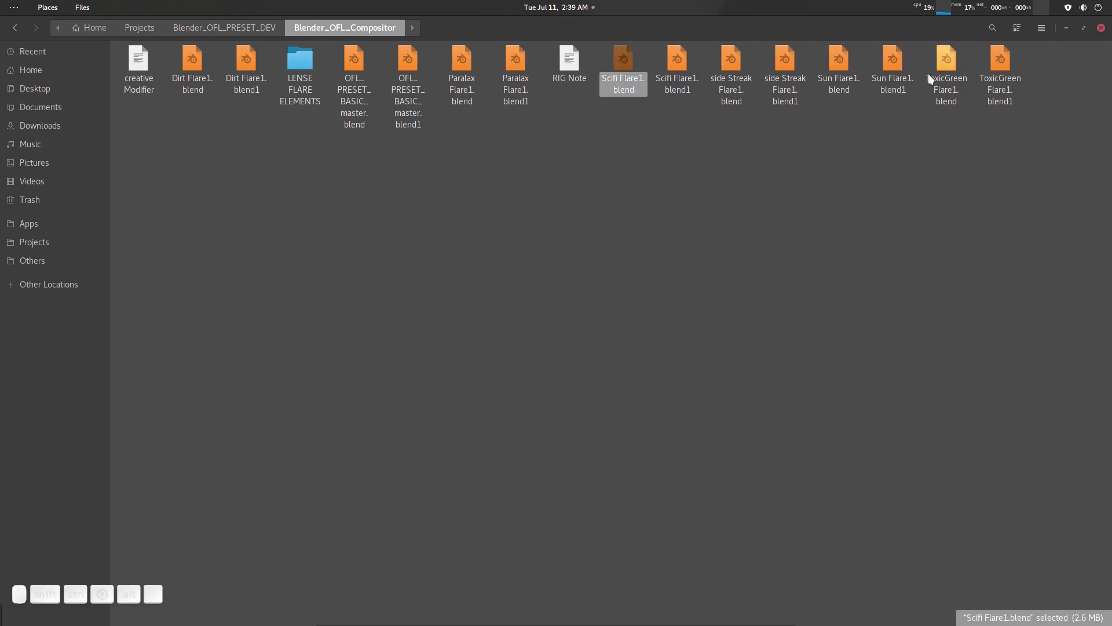
click(893, 84)
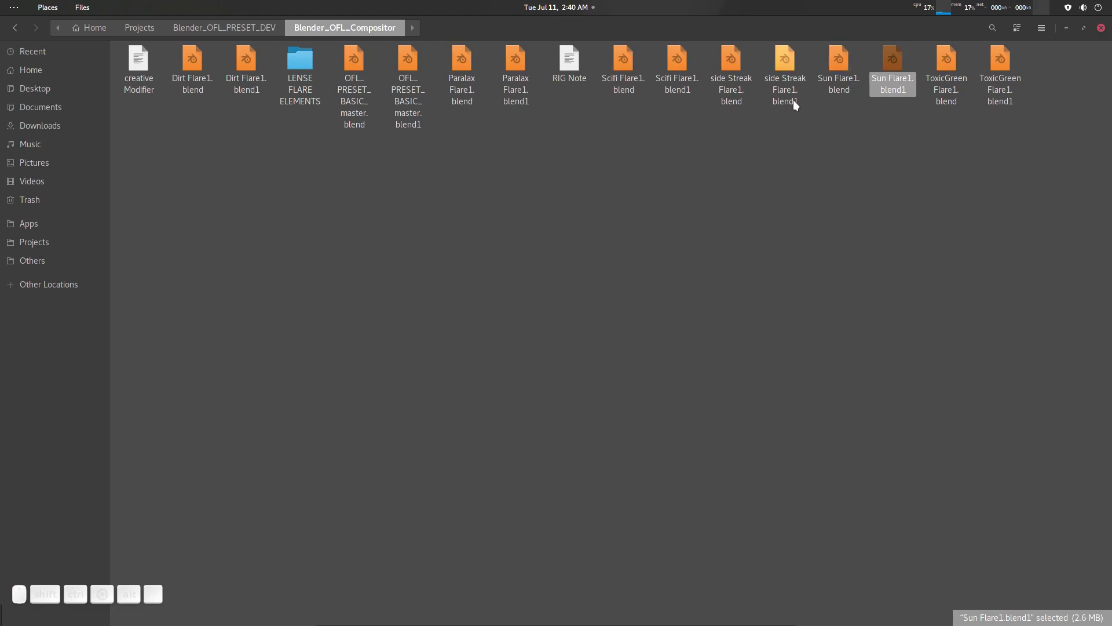
click(610, 75)
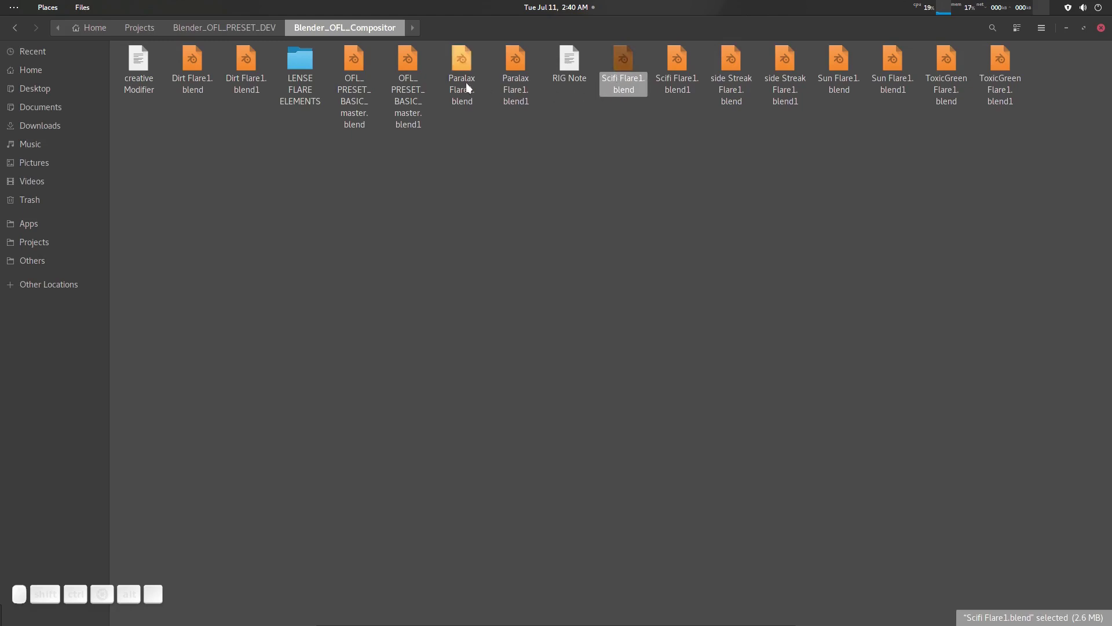
Shrink the file manager window back and move it out of the way of the Blender window.
key(super+h)
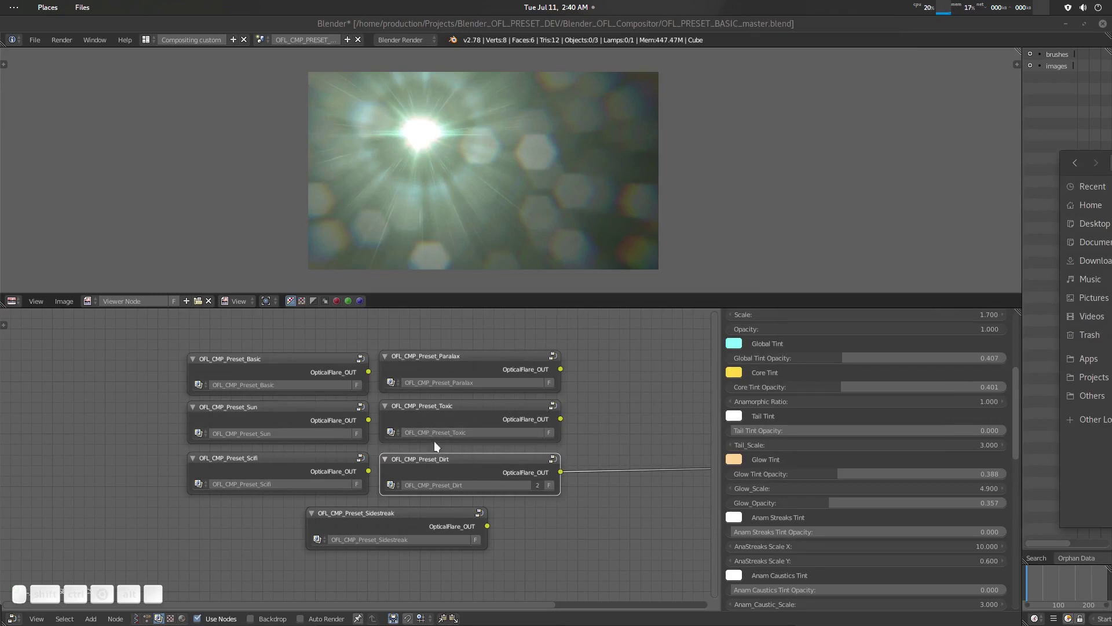
scroll(457, 443, down, 1)
key(super+h)
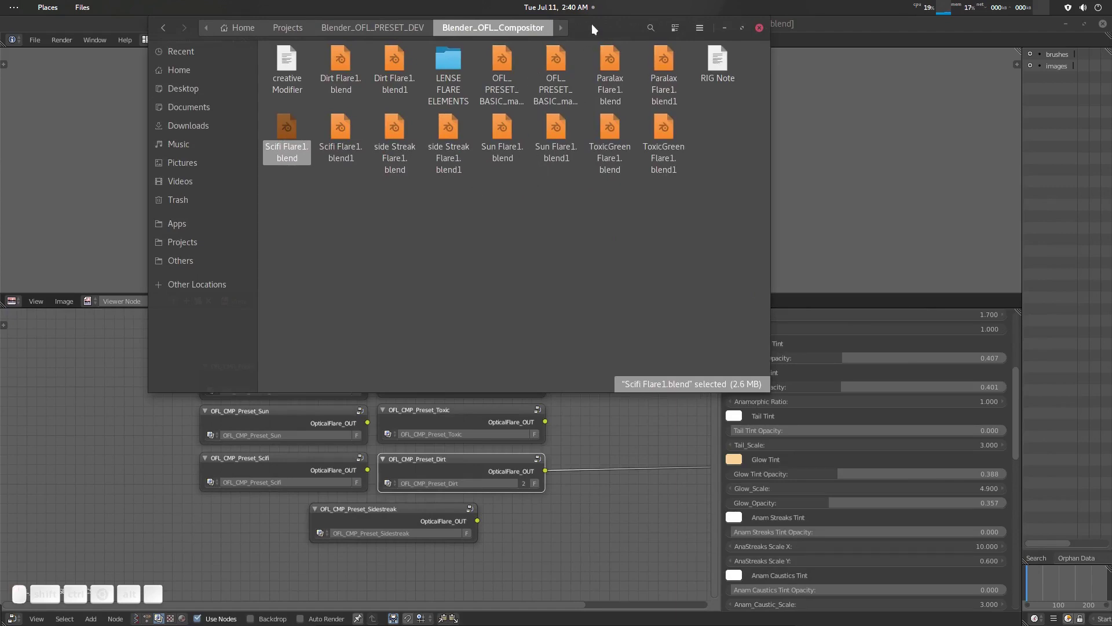
drag(592, 25, 581, 60)
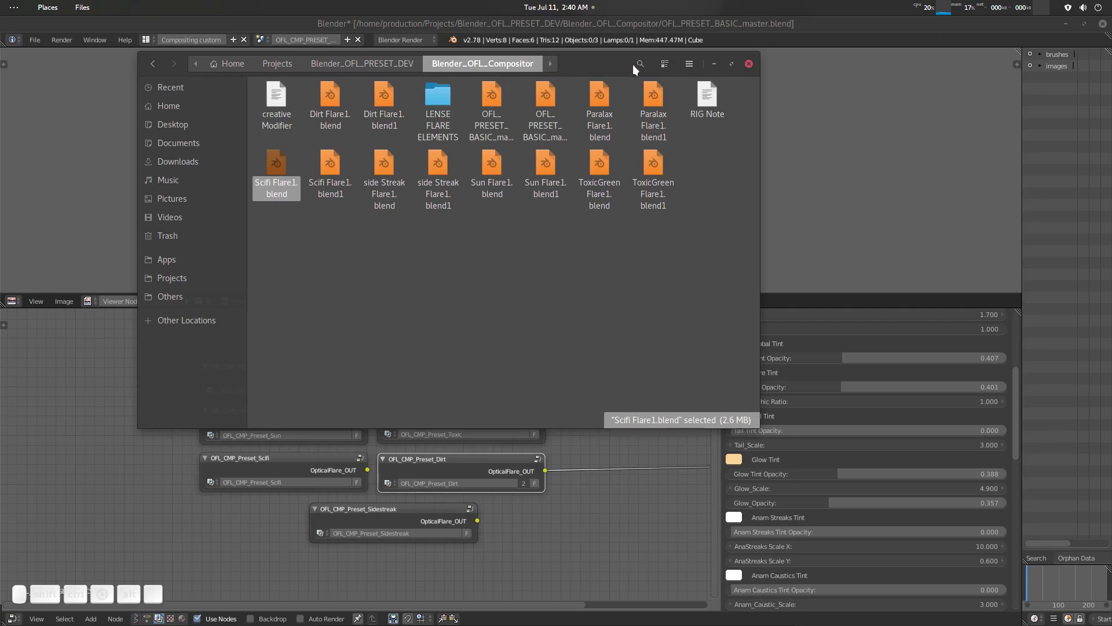
drag(593, 71, 607, 109)
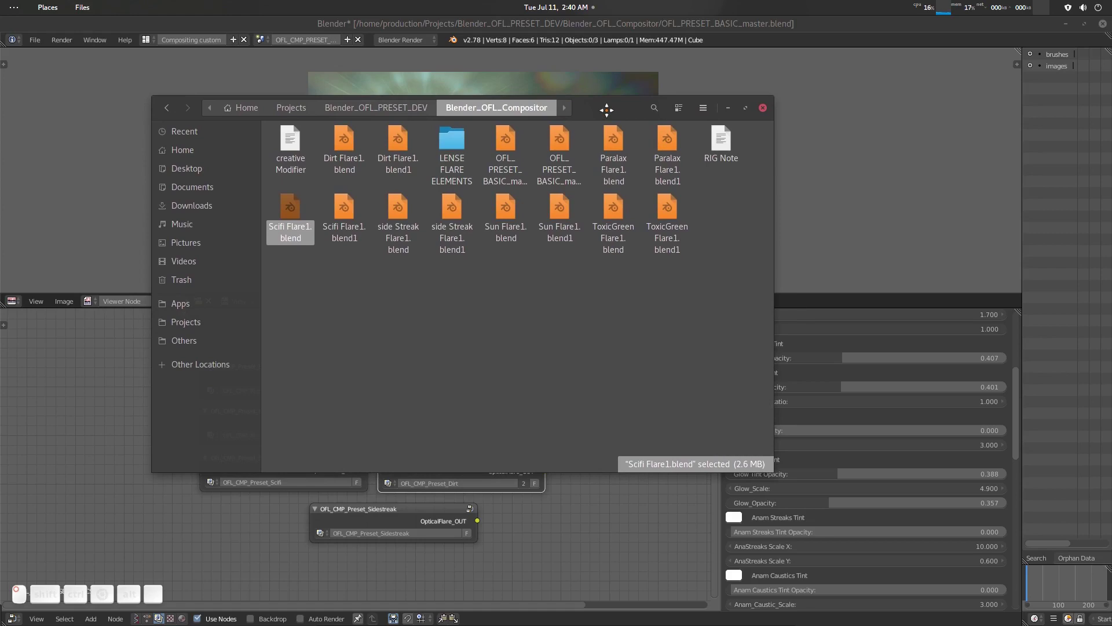
drag(606, 110, 1111, 87)
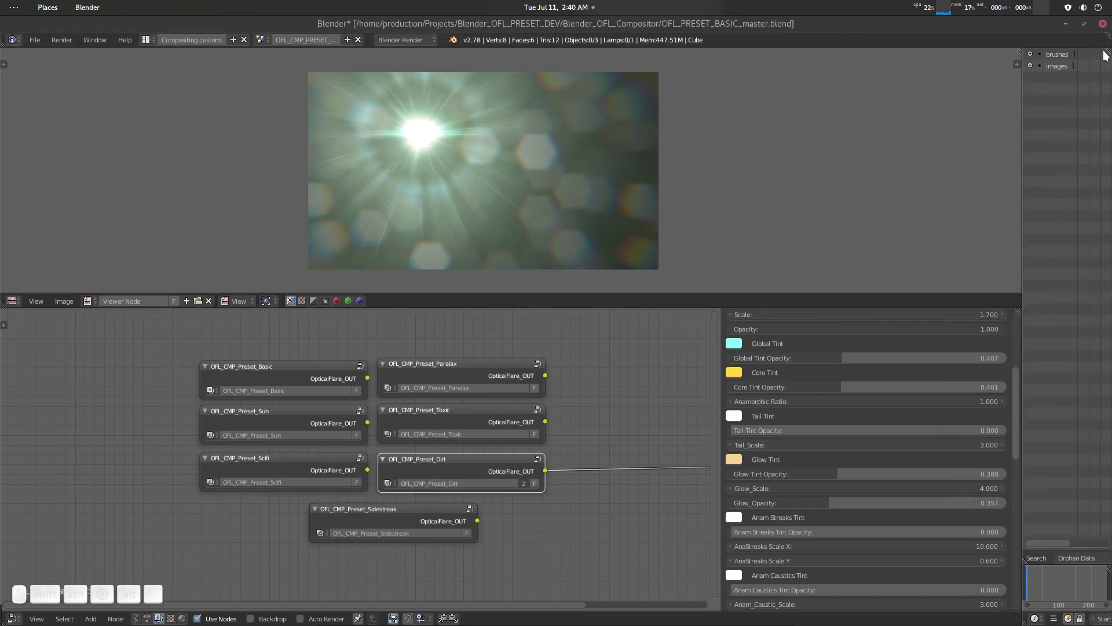
Launch a new Blender instance from the desktop and open the recent file Sun Flare1.blend.
key(super+d)
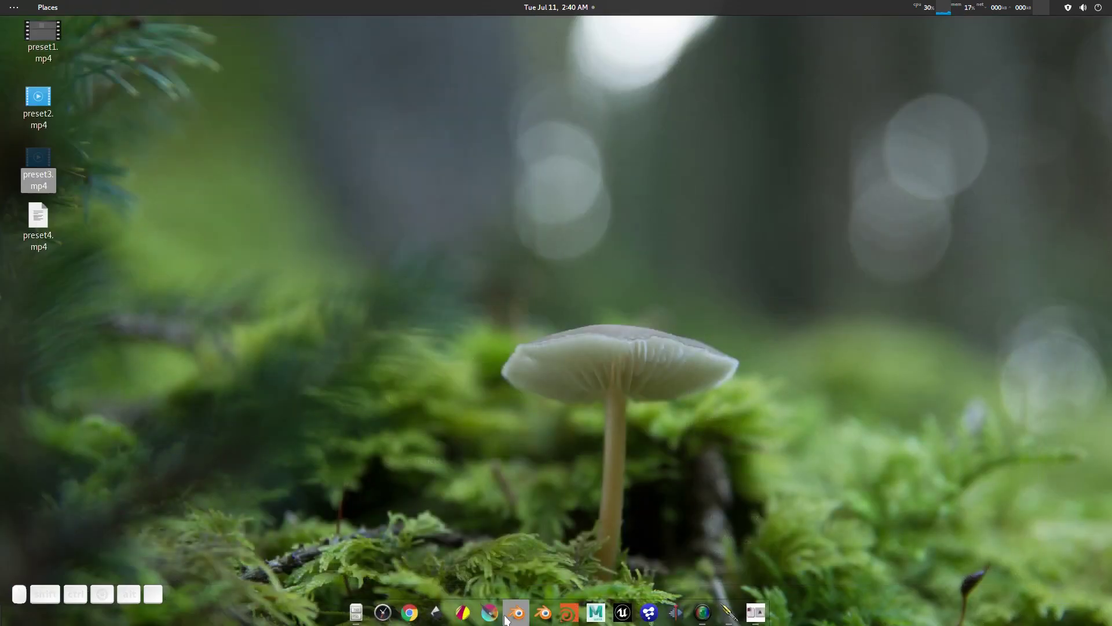
click(517, 613)
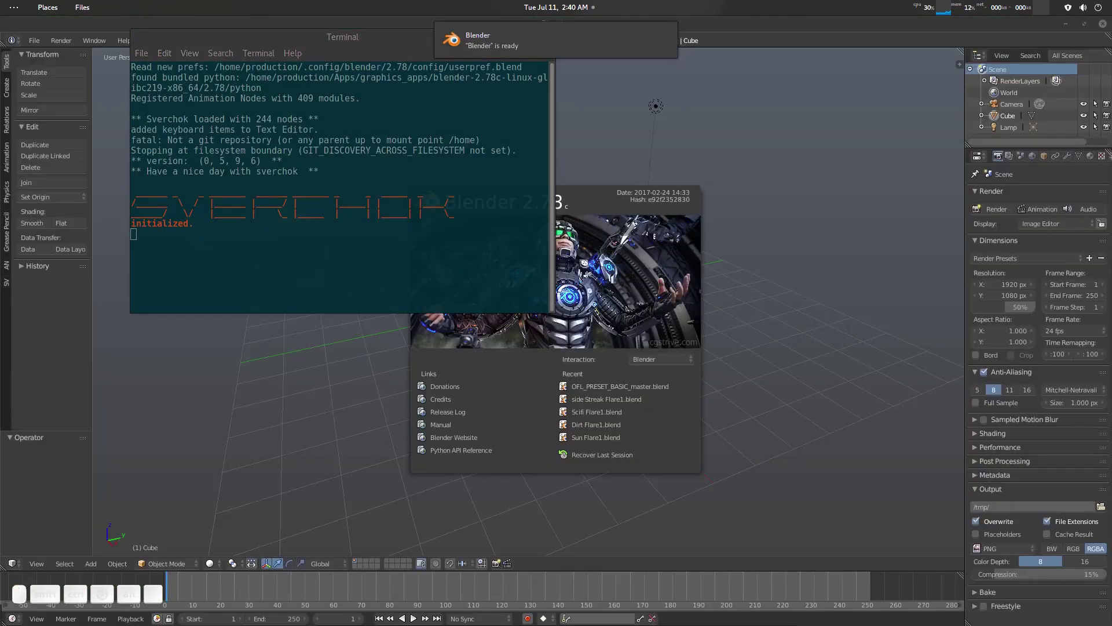
drag(716, 263, 777, 174)
click(509, 37)
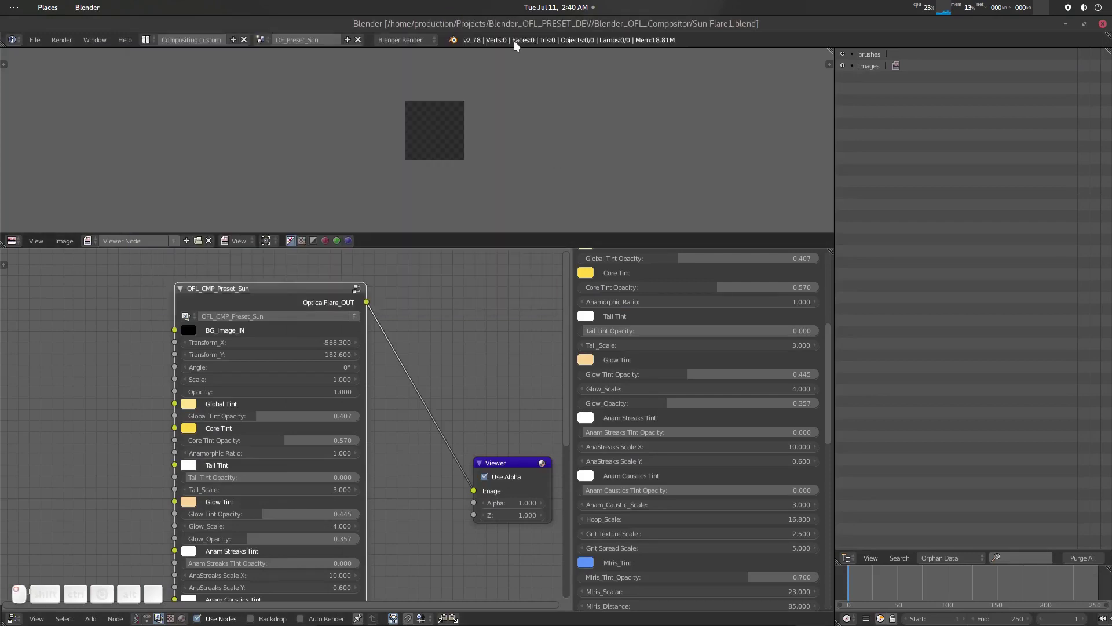
Show the Sun preset node's output in the viewer and narrow the node properties region to enlarge the node canvas.
ctrl+shift+click(289, 301)
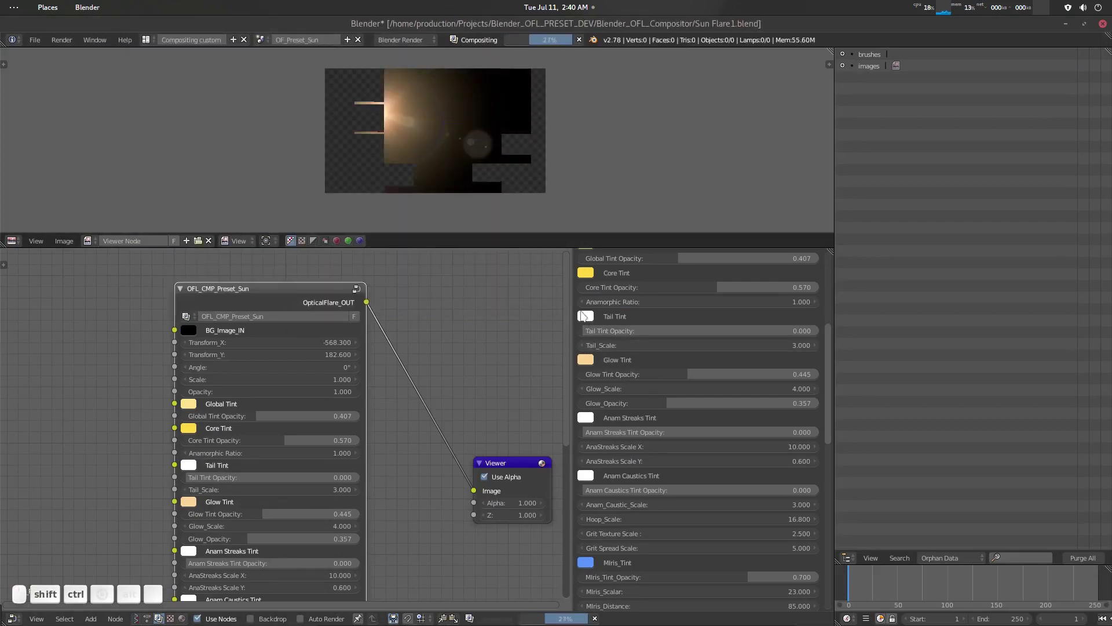
drag(573, 311, 666, 310)
scroll(464, 332, up, 2)
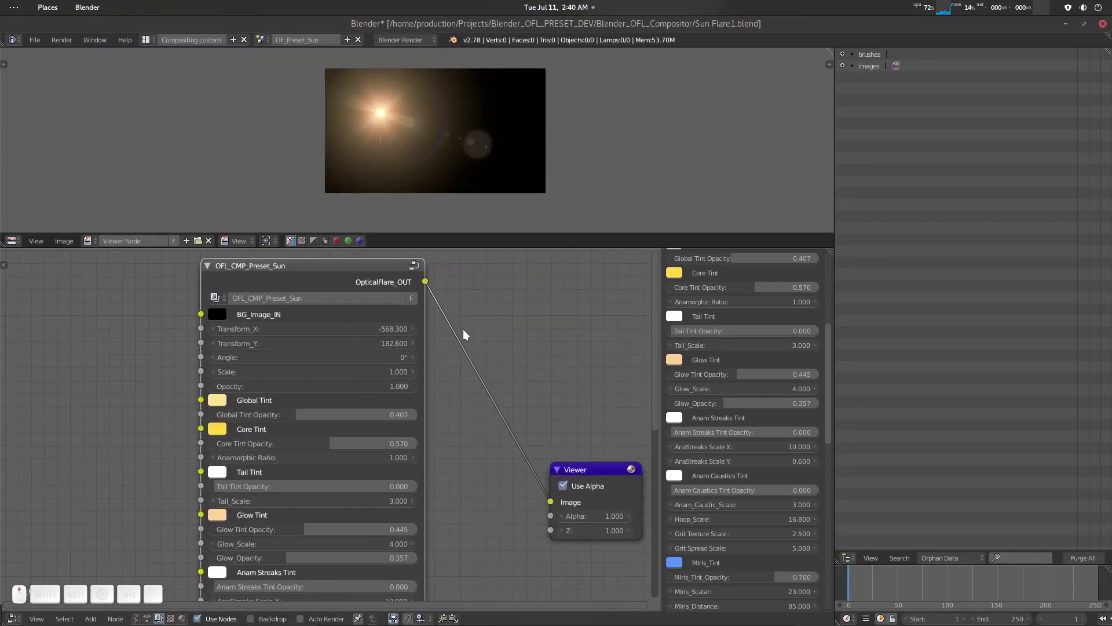
middle_drag(462, 304, 542, 311)
scroll(458, 340, down, 2)
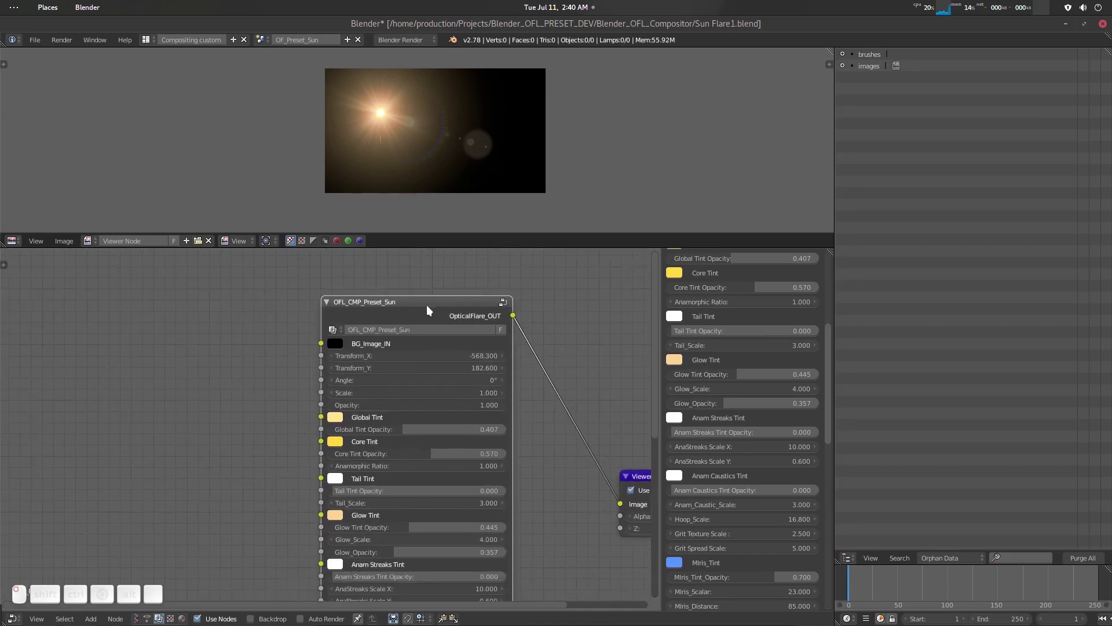
Duplicate the OFL_CMP_Preset_Sun node beside the original and make the copy's node group single-user.
drag(427, 305, 488, 307)
key(shift+d)
click(215, 302)
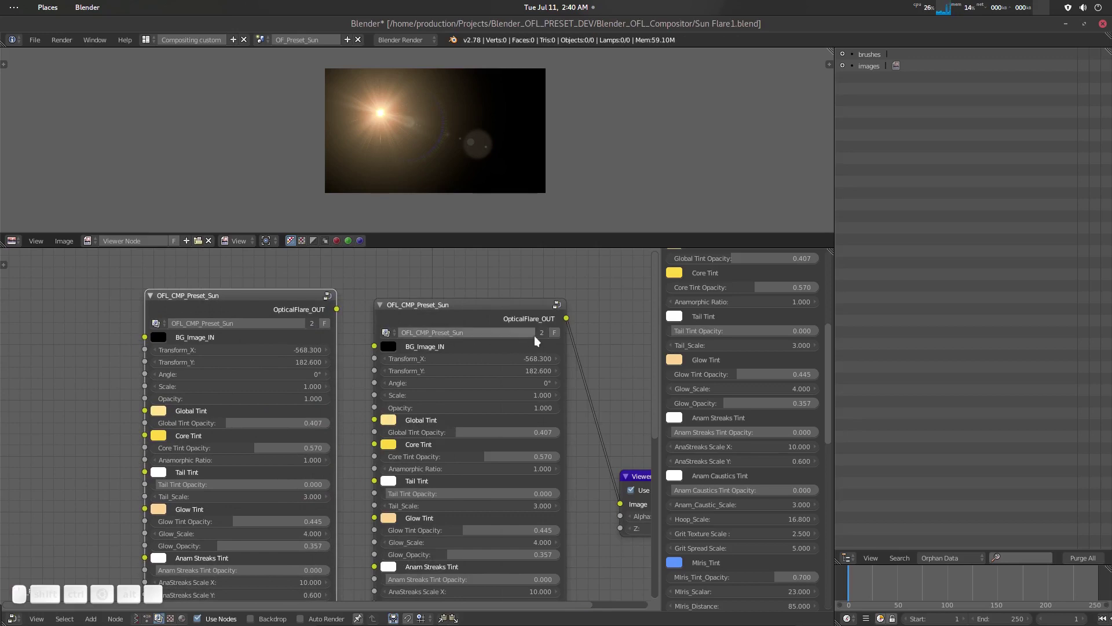
click(315, 324)
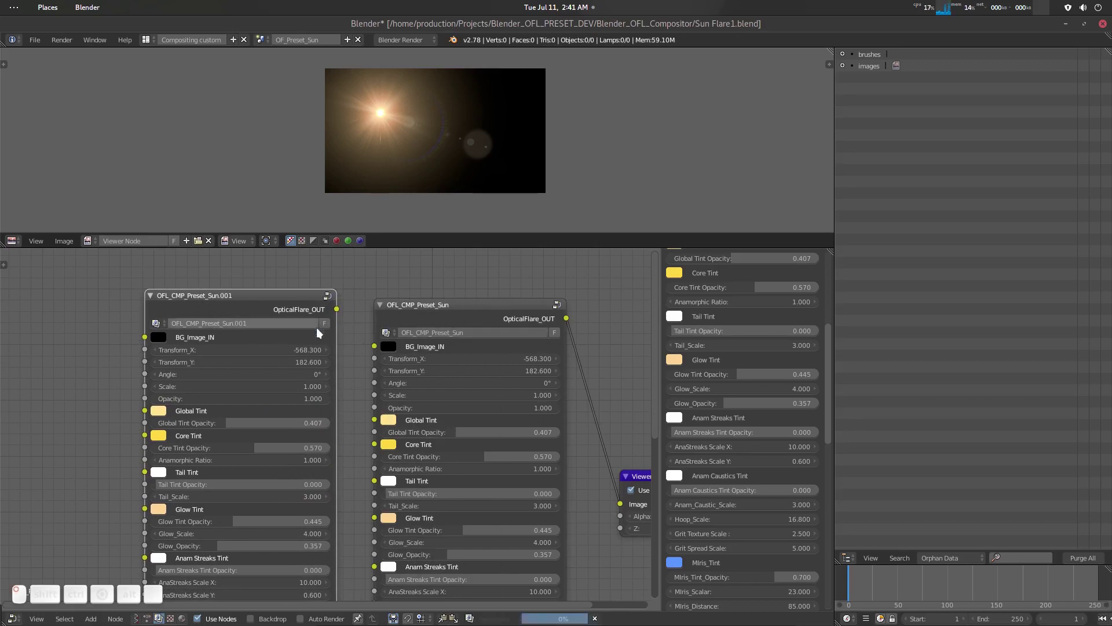
Rename the duplicated node group to OFL_CMP_Preset_tmp.
click(264, 322)
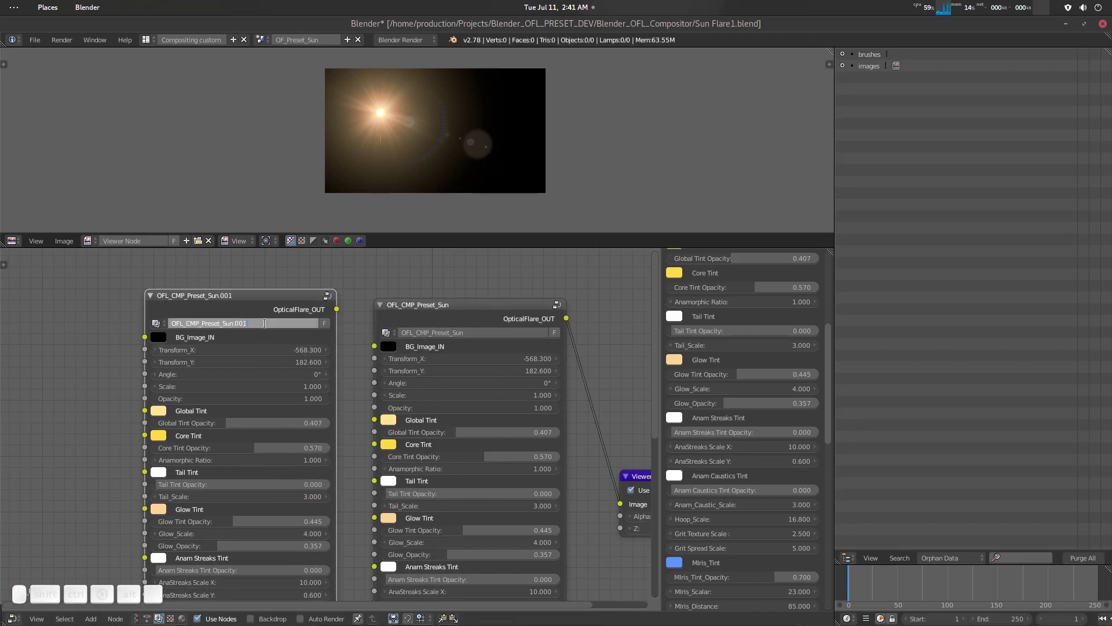
key(BackSpace)
key(BackSpace)
key(Return)
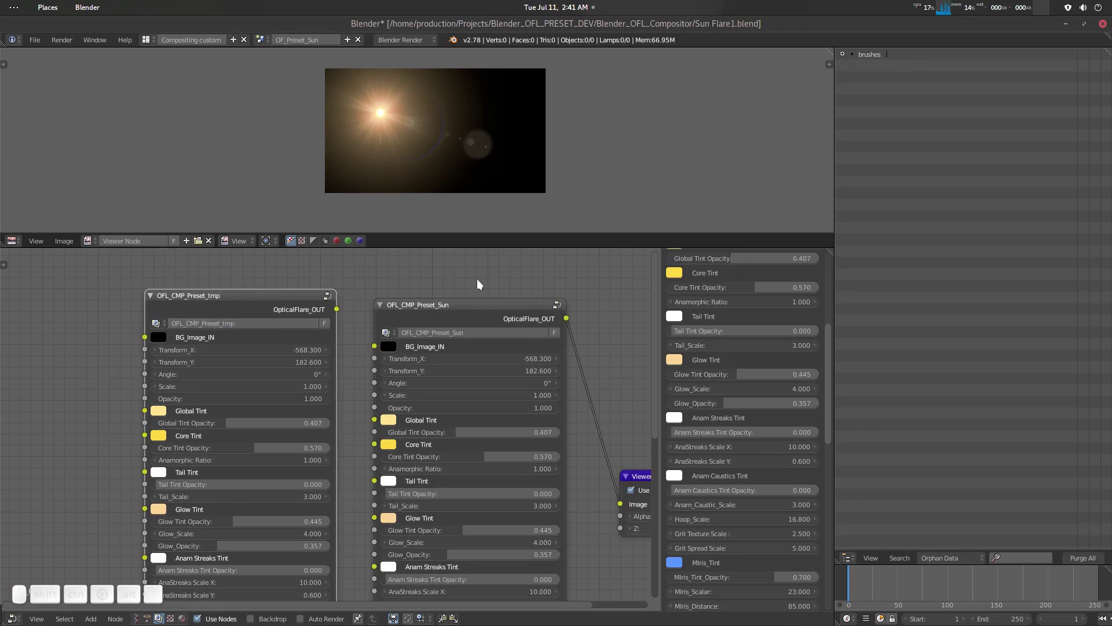
Delete the original OFL_CMP_Preset_Sun node from the compositor tree.
drag(462, 303, 444, 291)
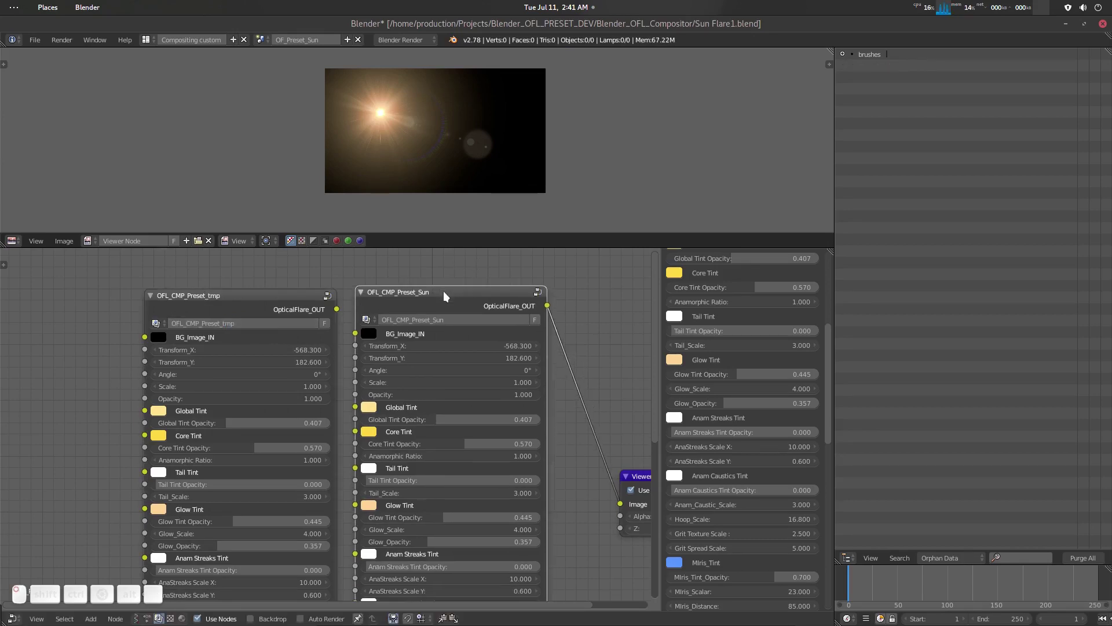
key(Delete)
middle_drag(414, 363, 416, 364)
Save the file under the new name Sun TMP1.blend in the Blender_OFL_Compositor folder.
key(ctrl+shift+s)
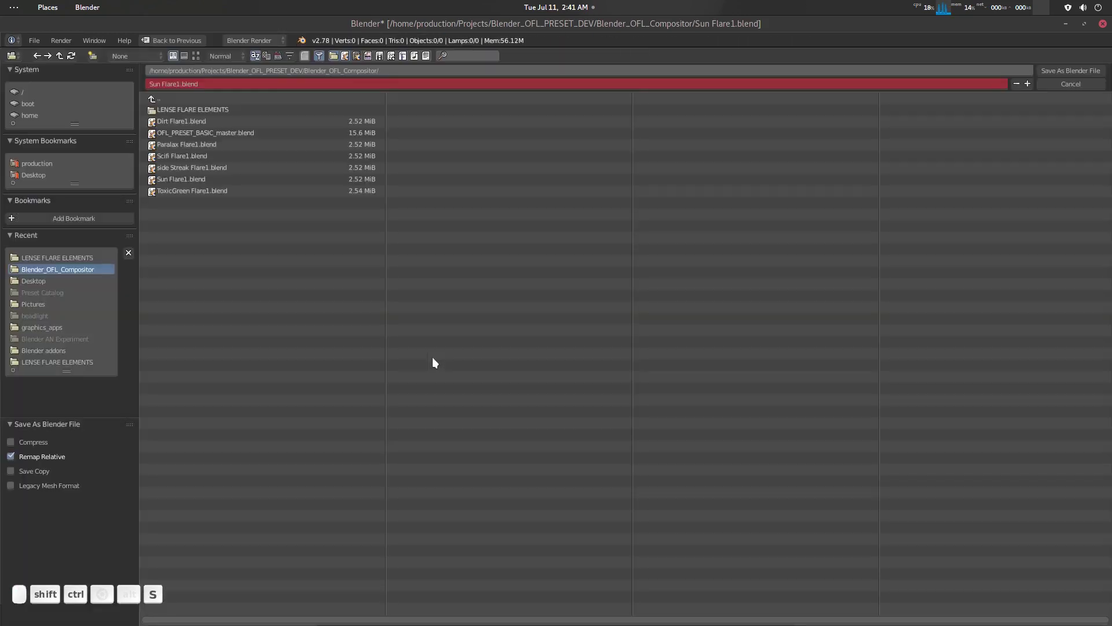
click(176, 84)
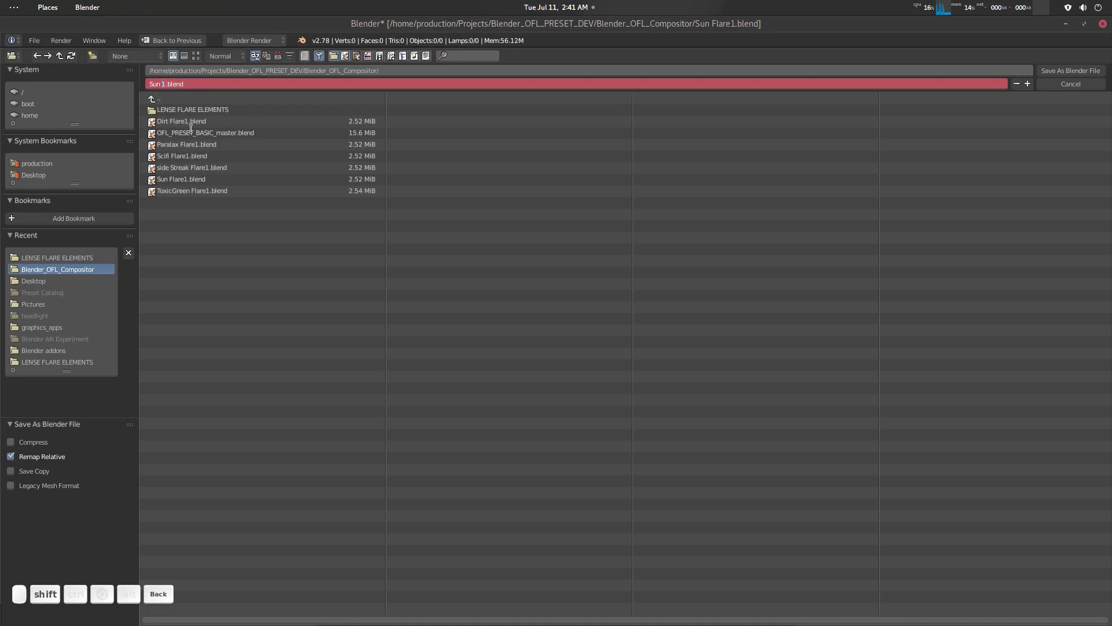
key(Return)
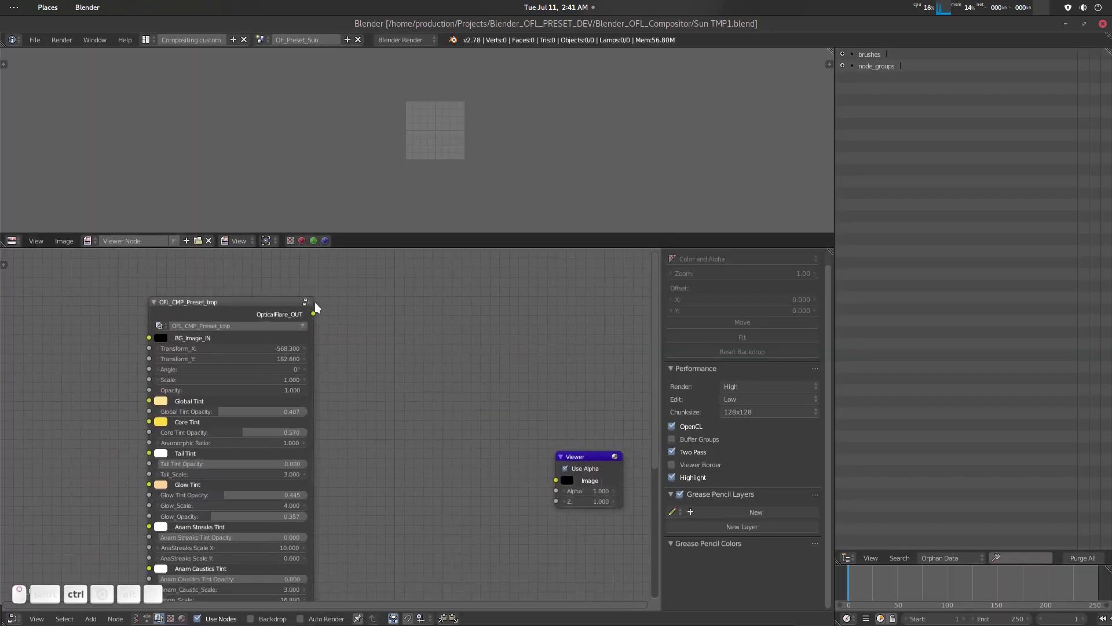
Connect the OFL_CMP_Preset_tmp node to the viewer and move it closer to the Viewer node.
ctrl+shift+click(255, 304)
key(g)
click(457, 297)
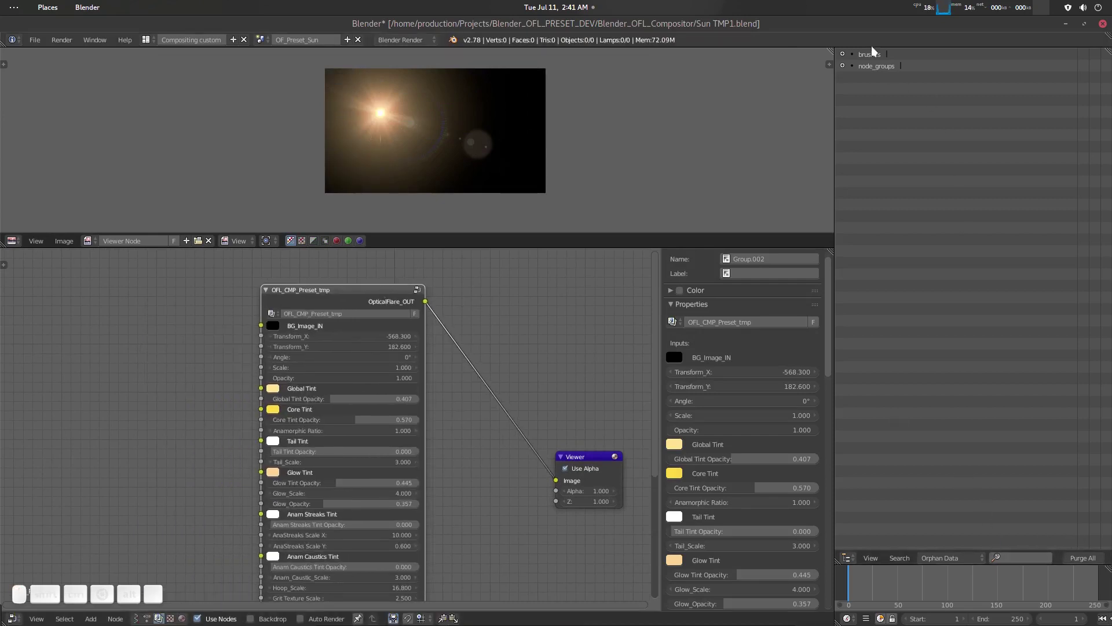
Keep the outliner in Orphan Data mode and purge all unused datablocks from the file.
click(849, 558)
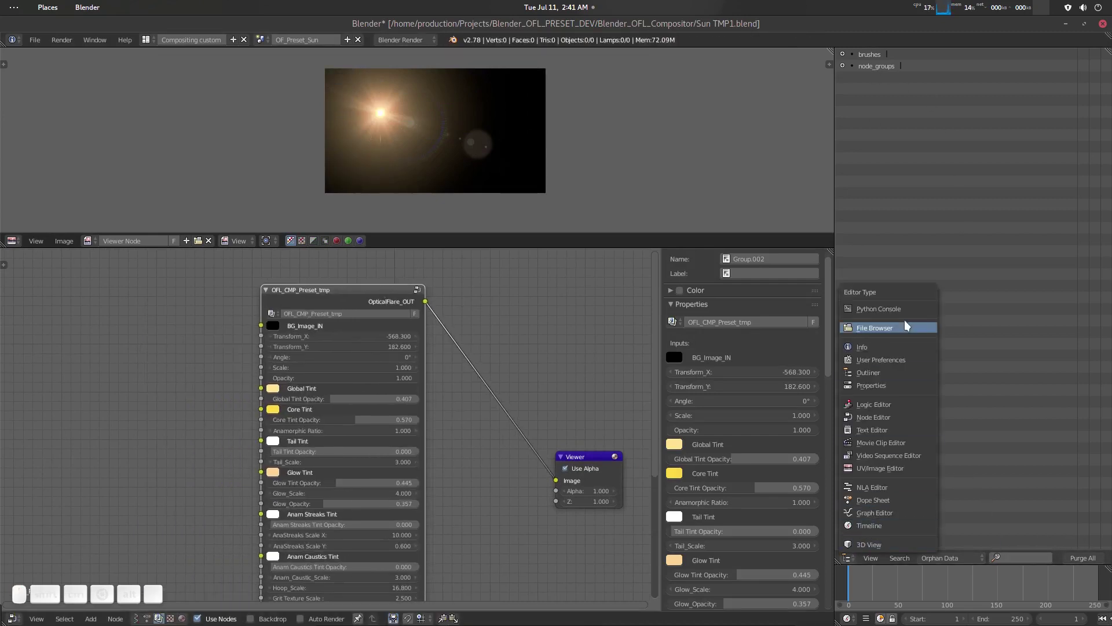
click(883, 376)
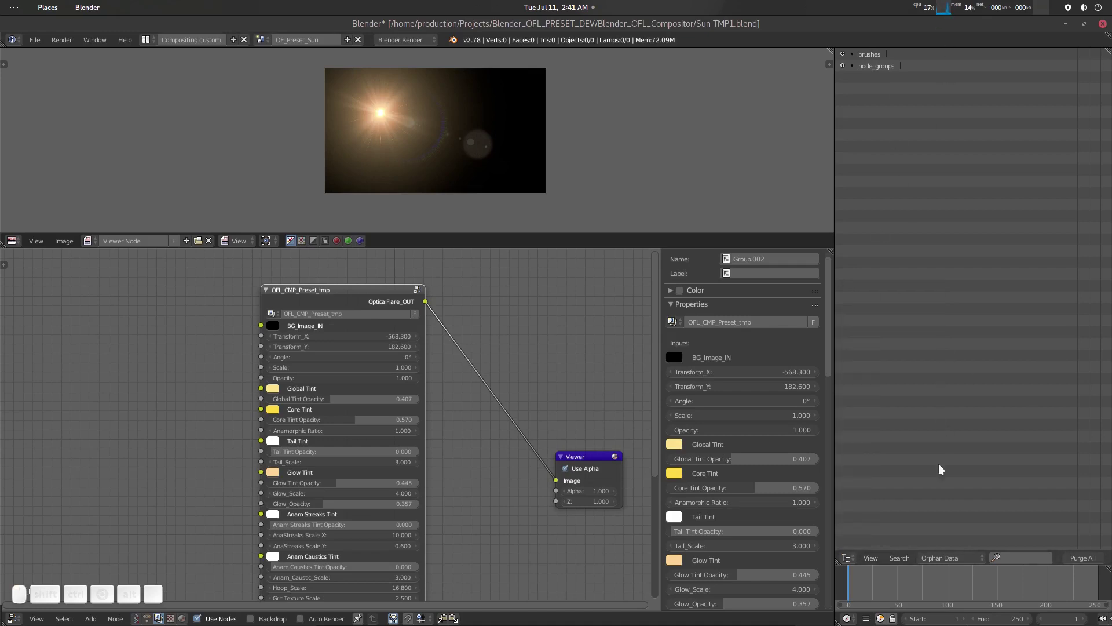
click(954, 559)
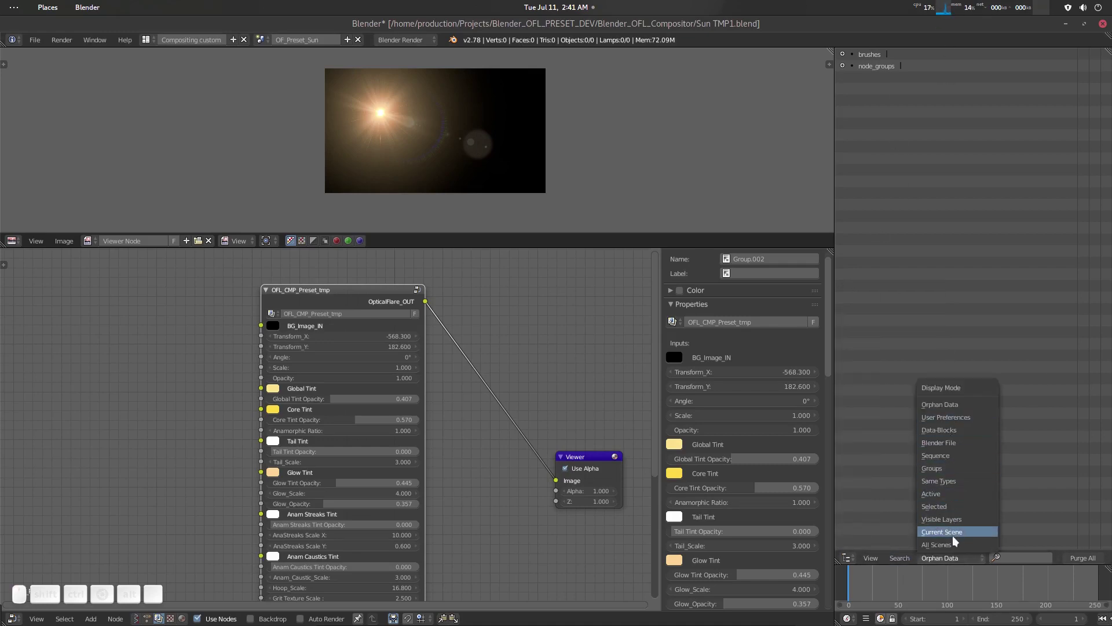
click(956, 404)
click(1076, 561)
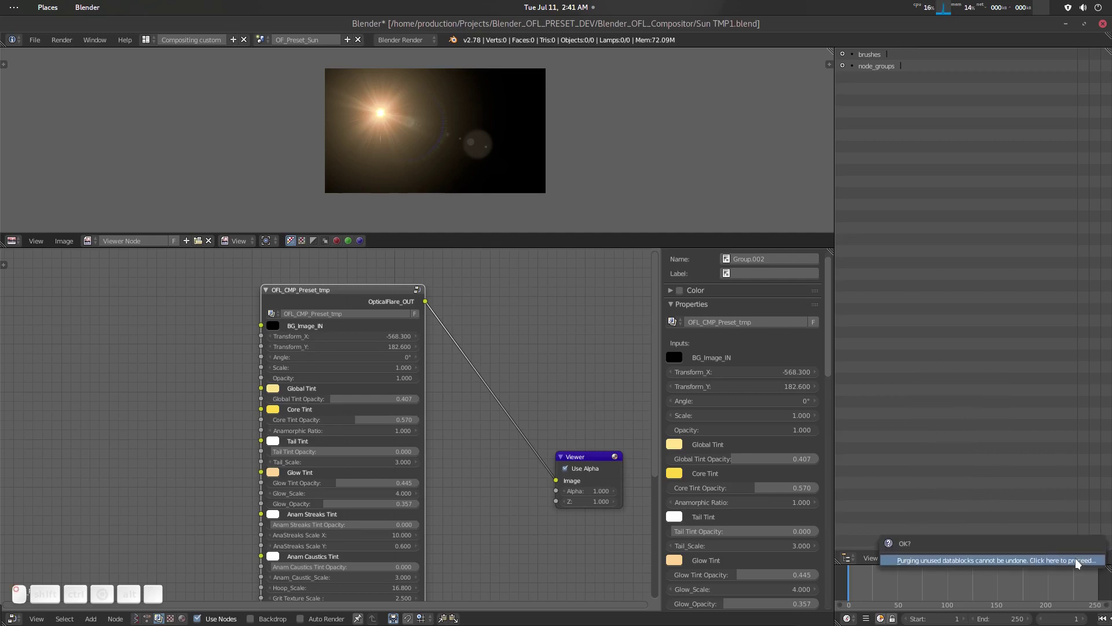
click(1078, 560)
click(1079, 559)
click(1079, 560)
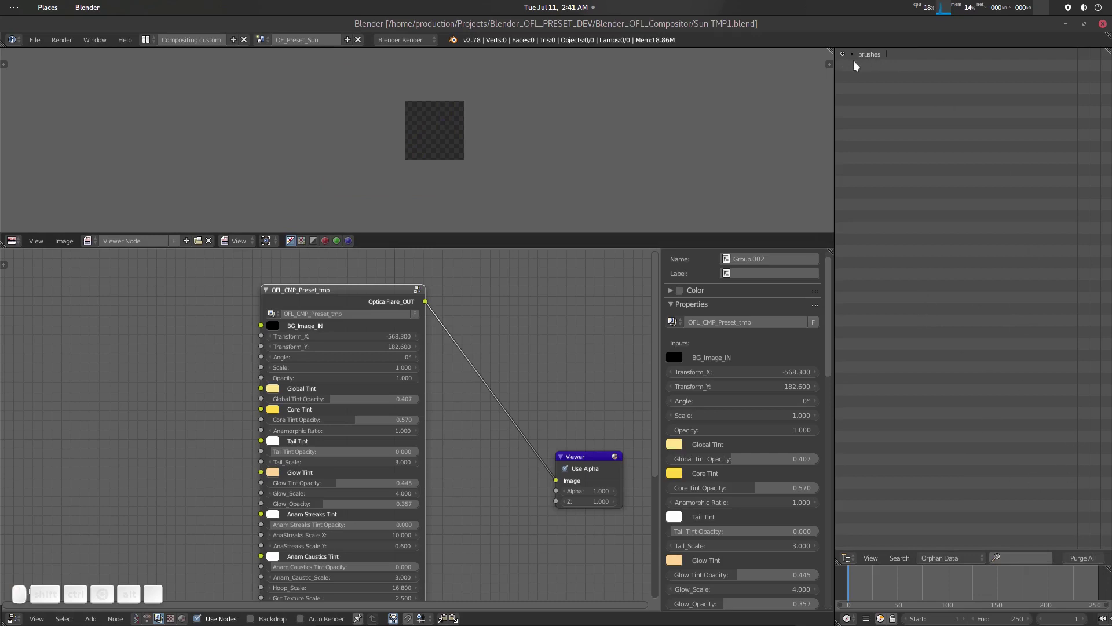
Show the OFL_CMP_Preset_tmp output in the viewer, then briefly enter and leave its group to check it.
scroll(296, 272, up, 2)
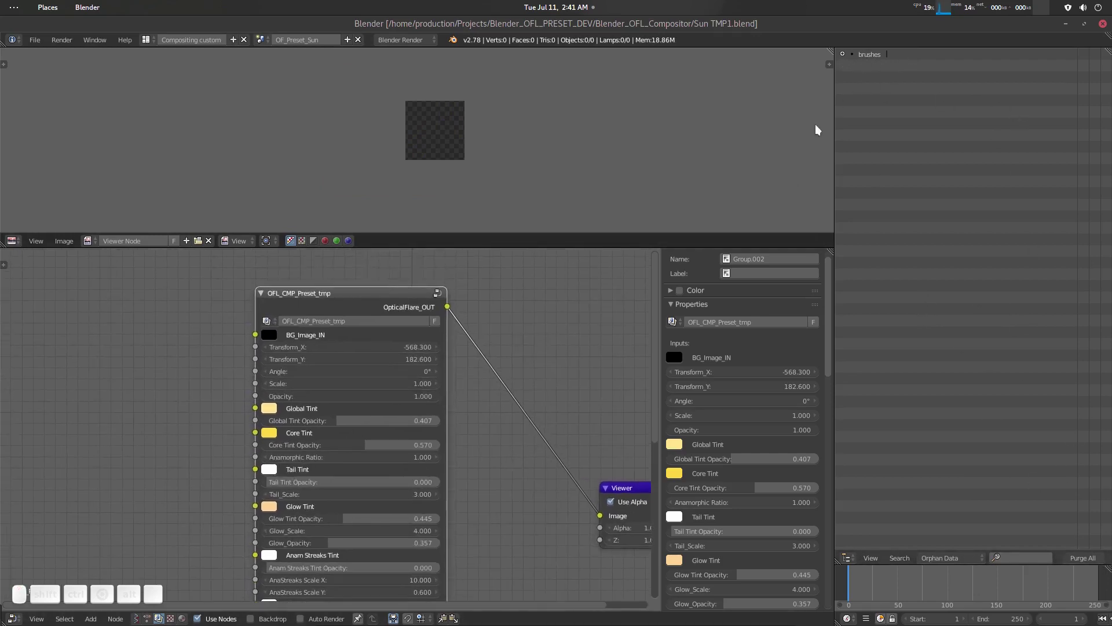
middle_drag(513, 388, 499, 376)
ctrl+shift+click(379, 287)
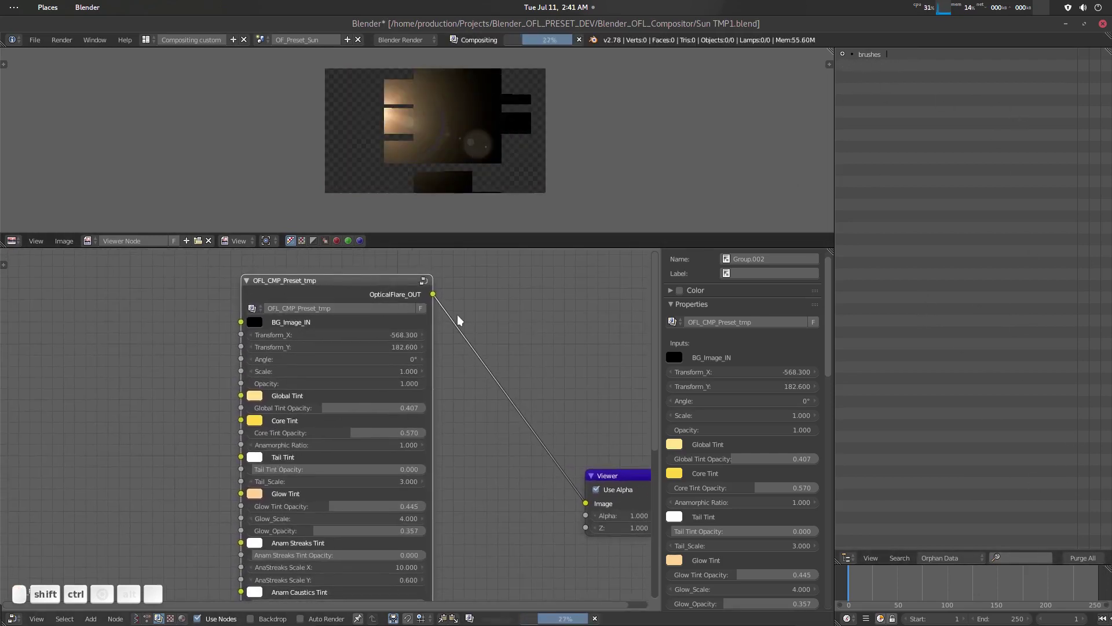
scroll(470, 342, up, 2)
scroll(484, 365, down, 2)
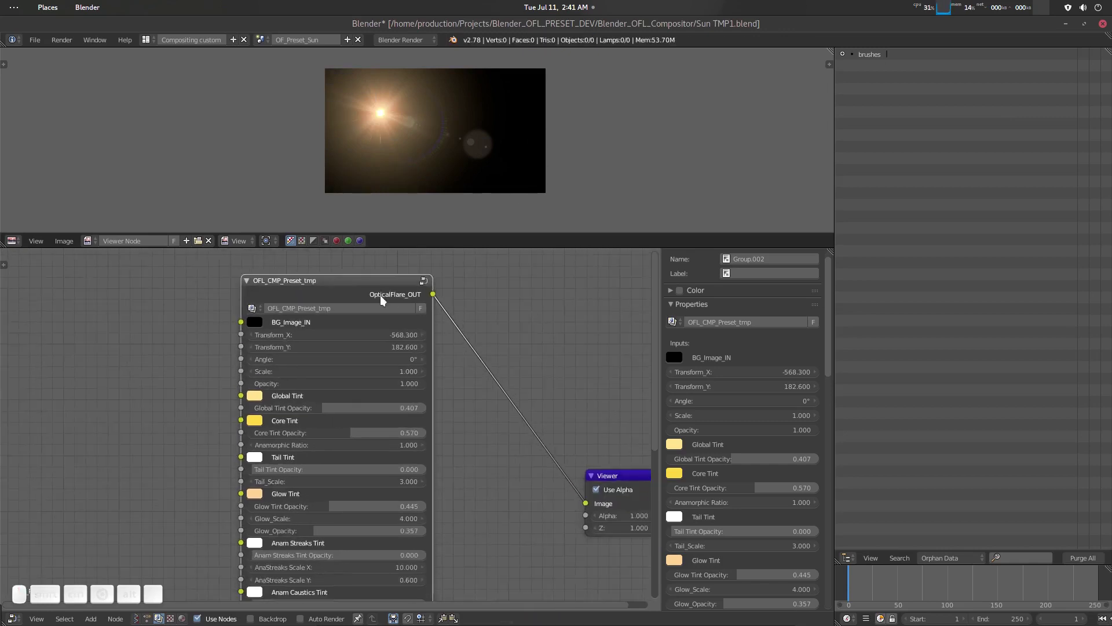
key(Tab)
key(Tab)
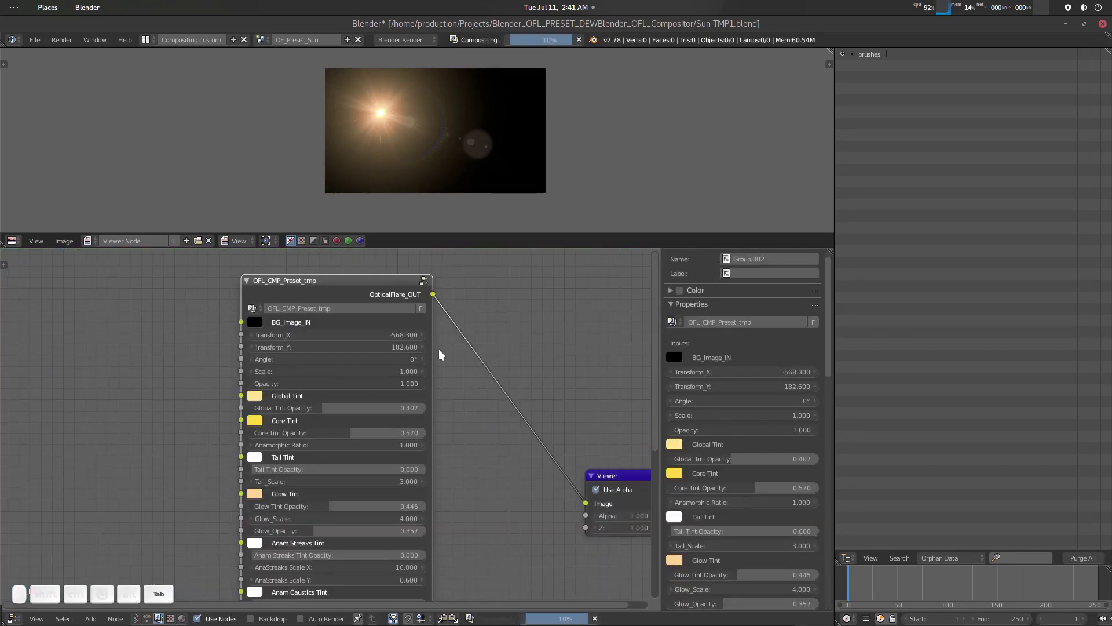
Rename the scene to OF_Preset_Tmp and save over Sun TMP1.blend.
middle_drag(441, 355, 451, 380)
click(313, 39)
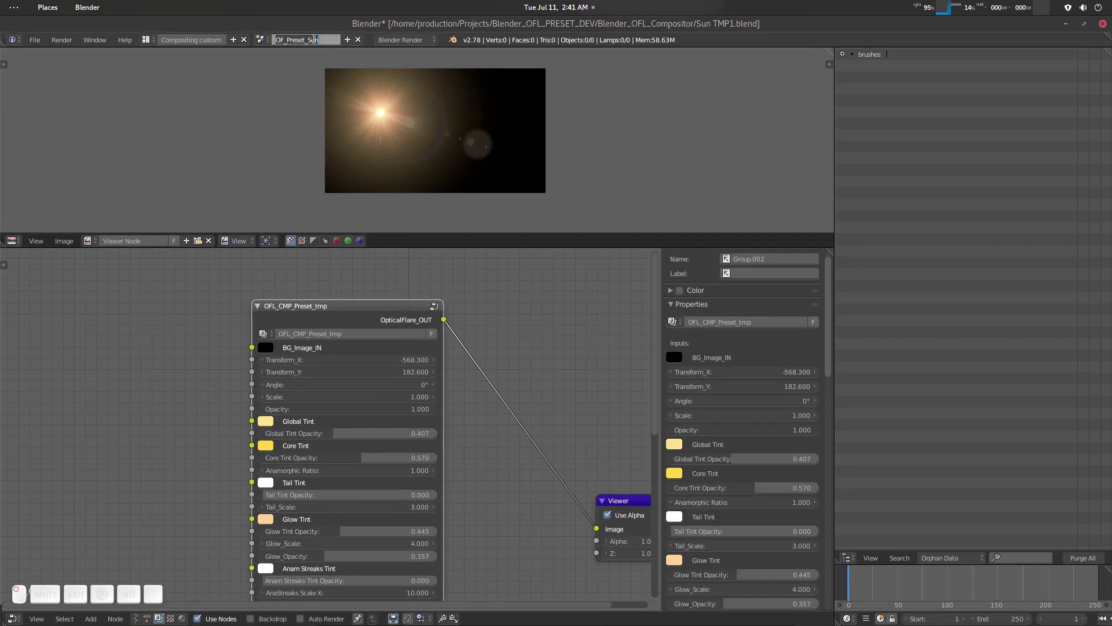
double_click(324, 40)
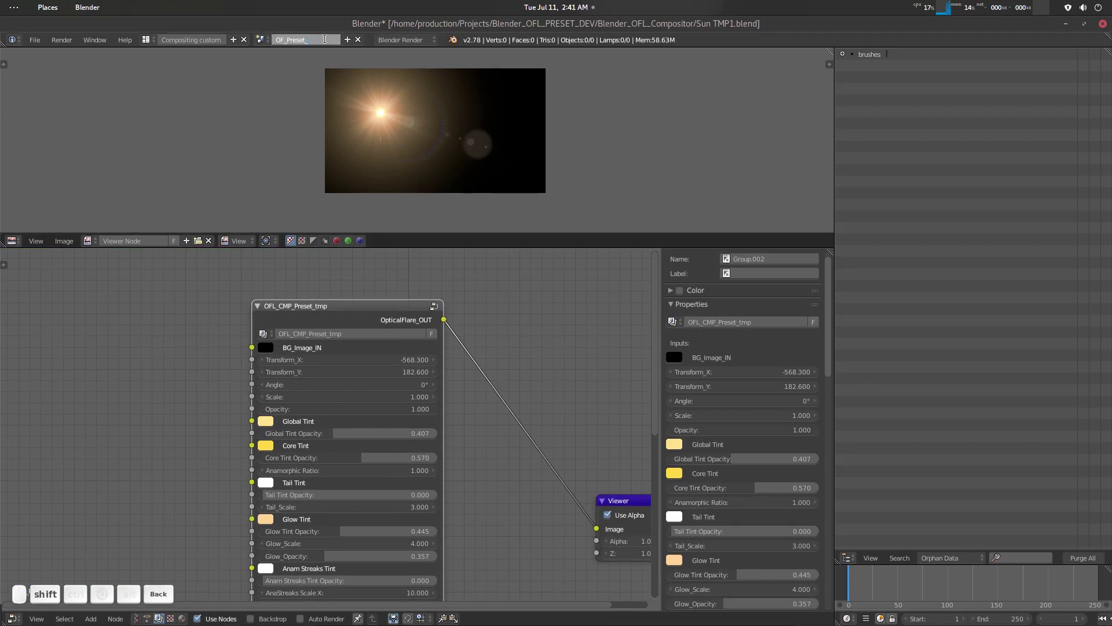
key(Return)
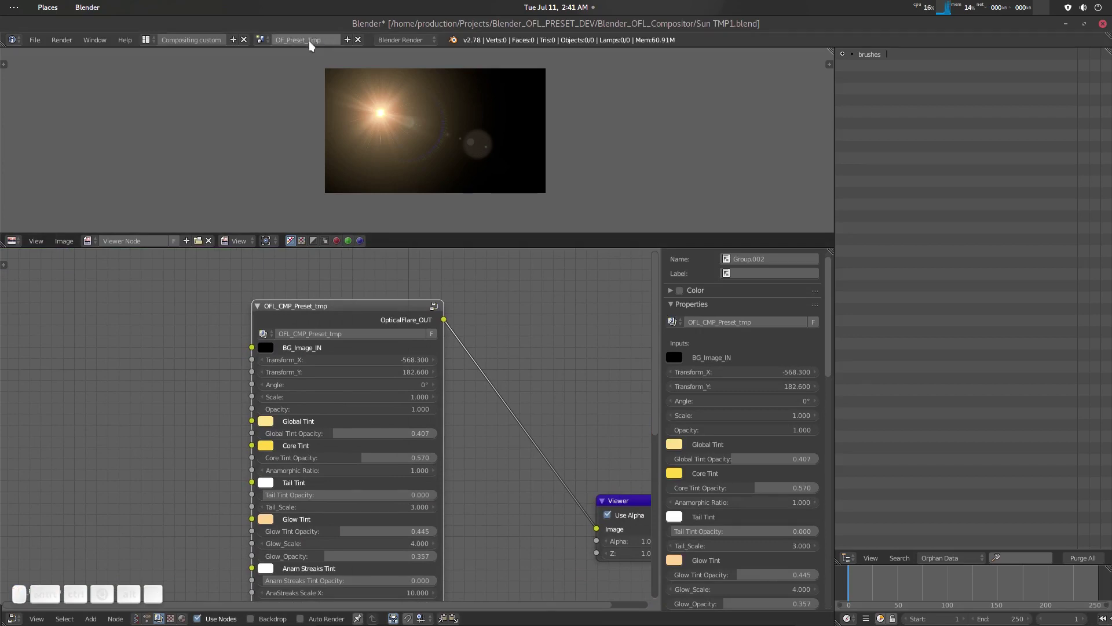
key(ctrl+s)
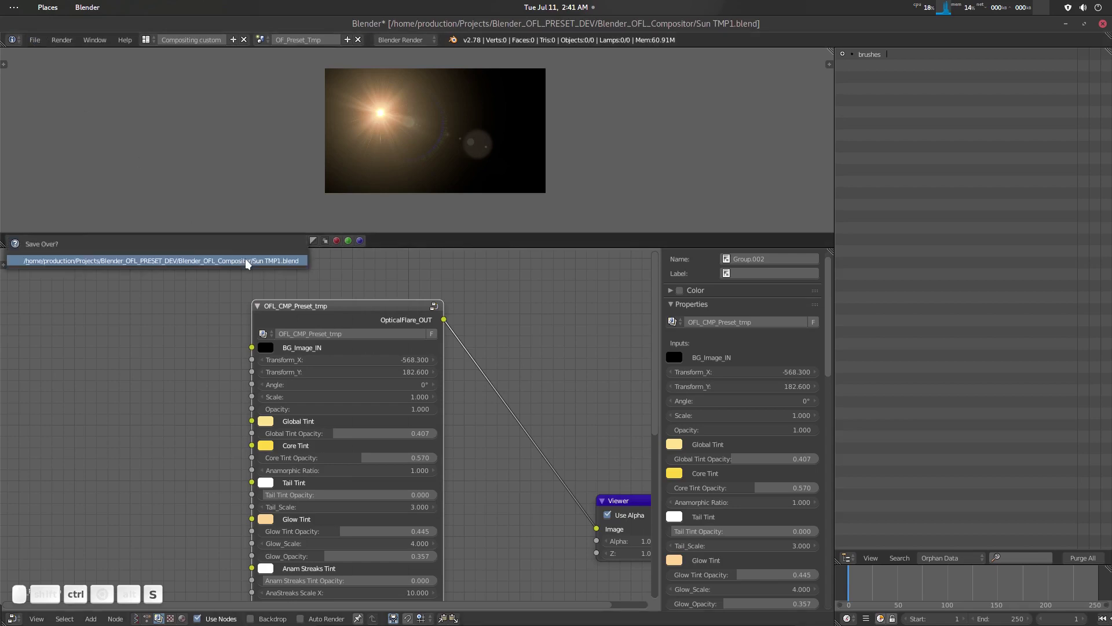
click(247, 261)
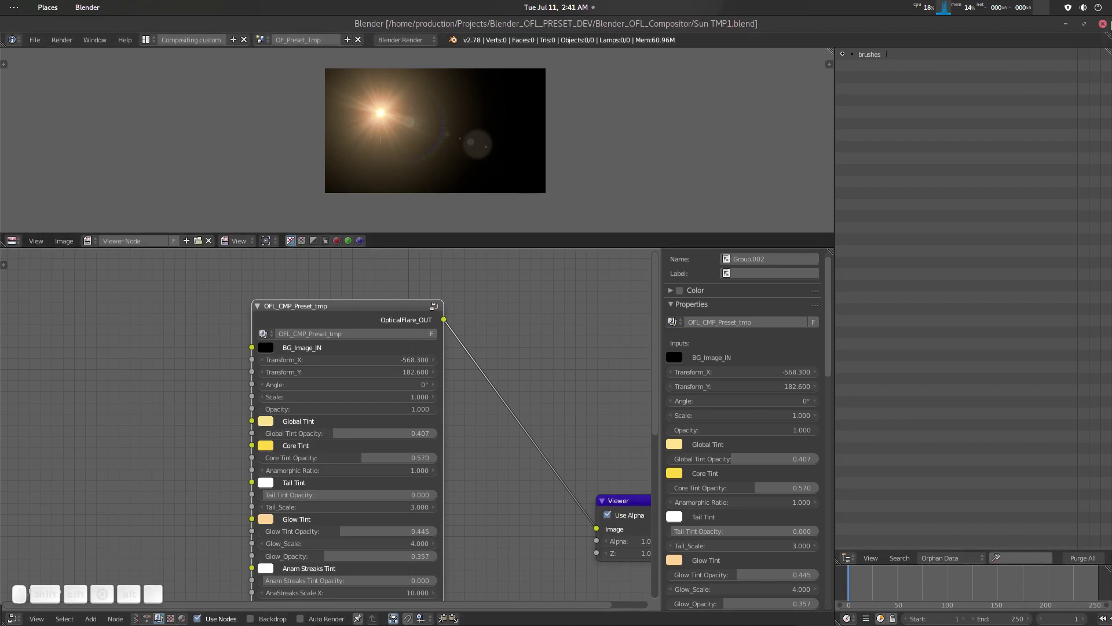
Close the Sun TMP1.blend session and open OFL_PRESET_BASIC_master.blend in a new Blender session.
click(1103, 24)
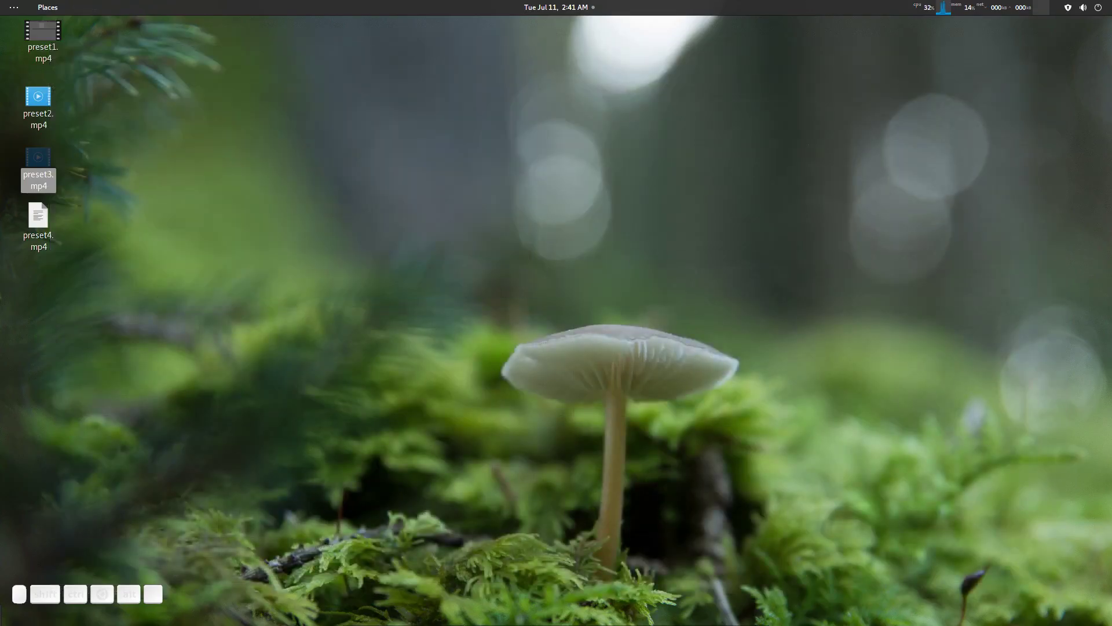
mouse_move(458, 618)
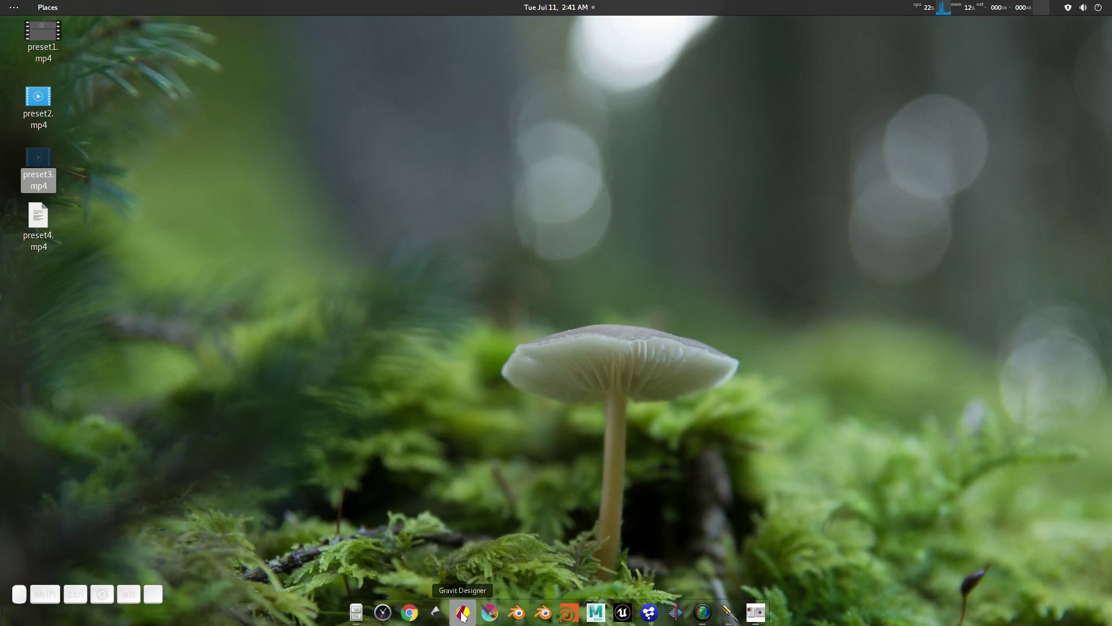
click(516, 612)
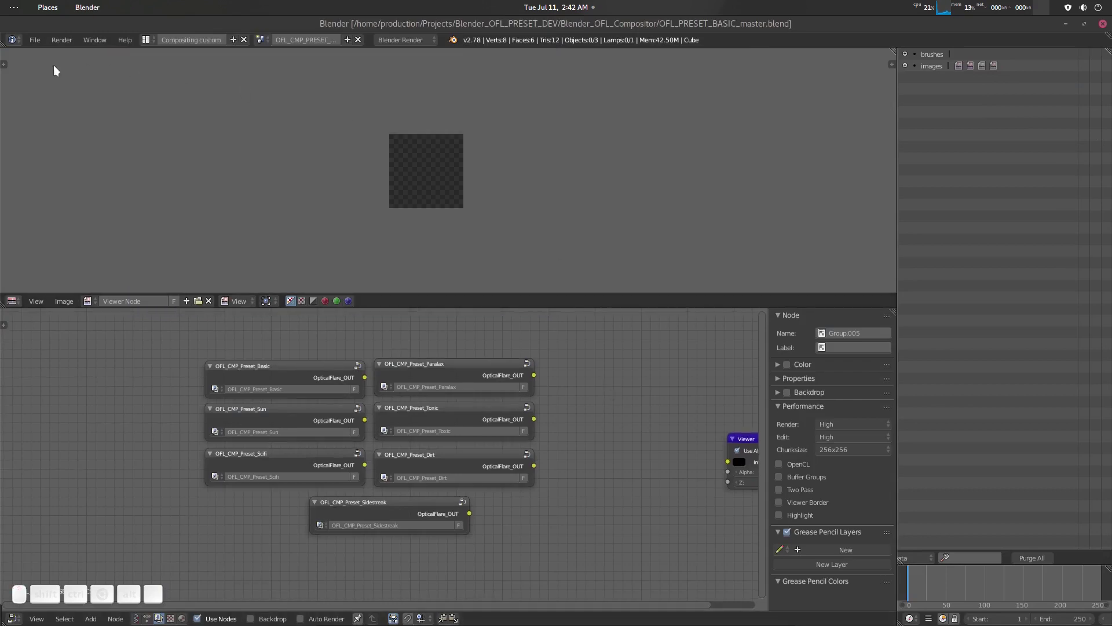
Append the OF_Preset_Tmp scene from Sun TMP1.blend in the Blender_OFL_Compositor folder.
click(39, 41)
click(92, 220)
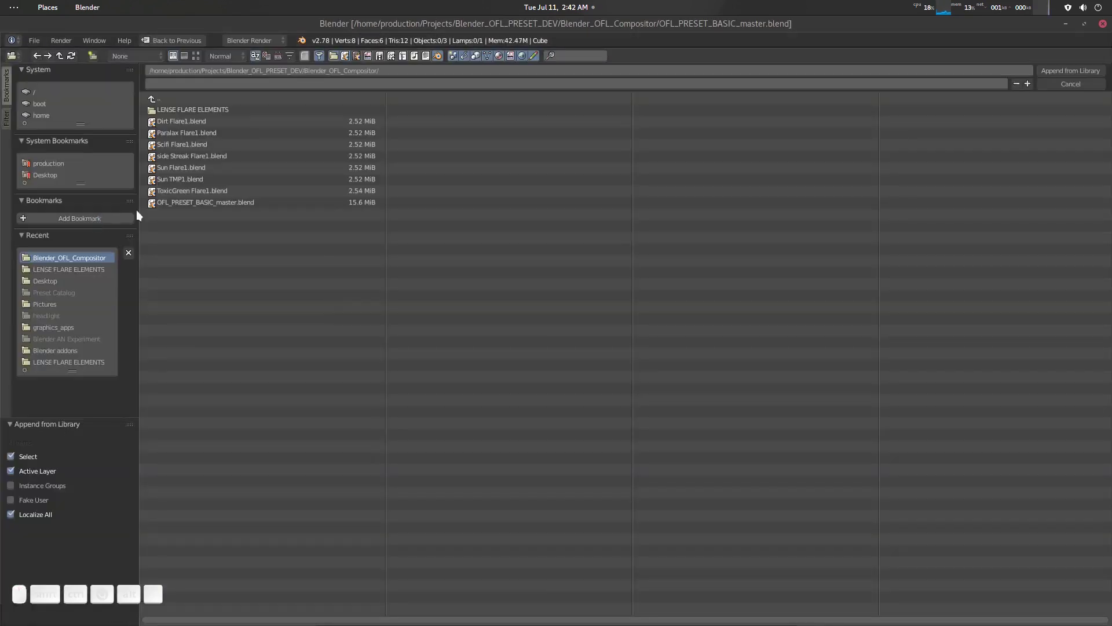
click(193, 179)
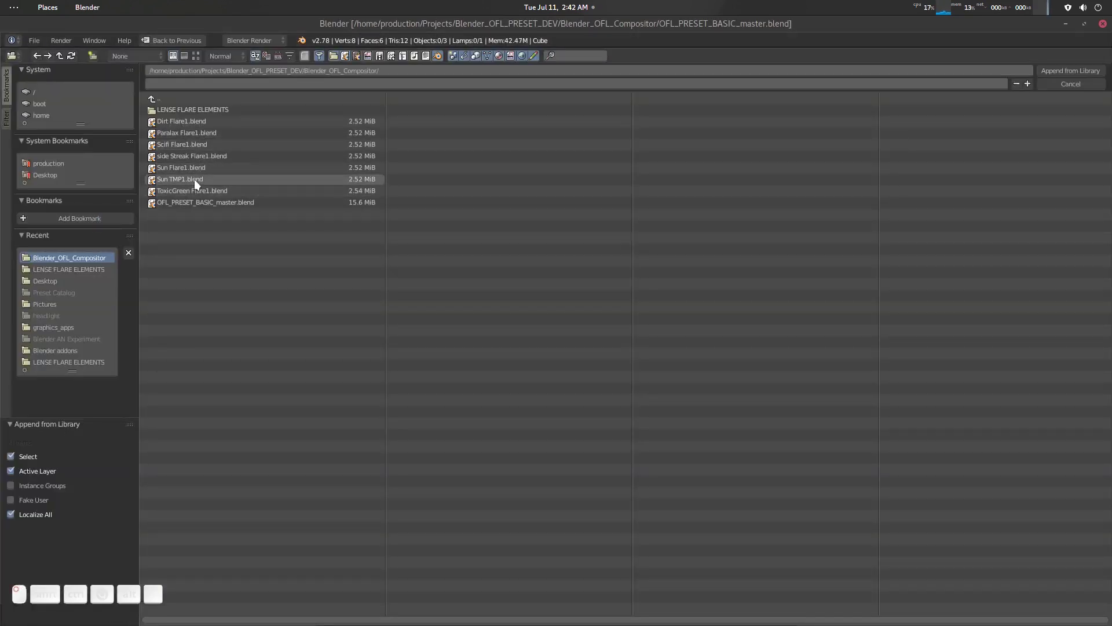
click(182, 145)
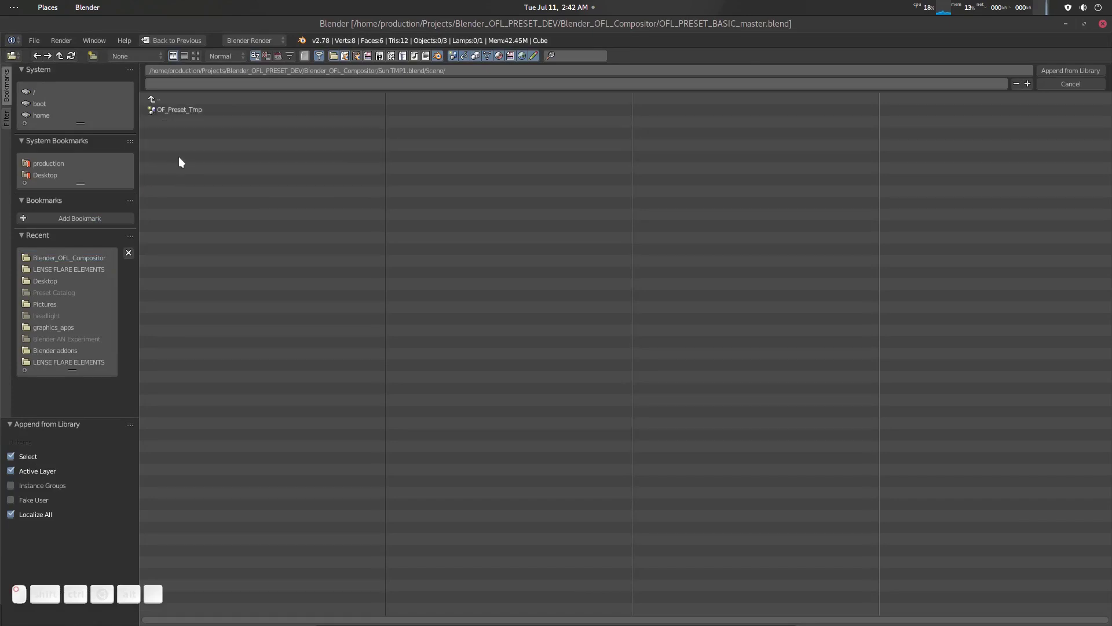
double_click(186, 110)
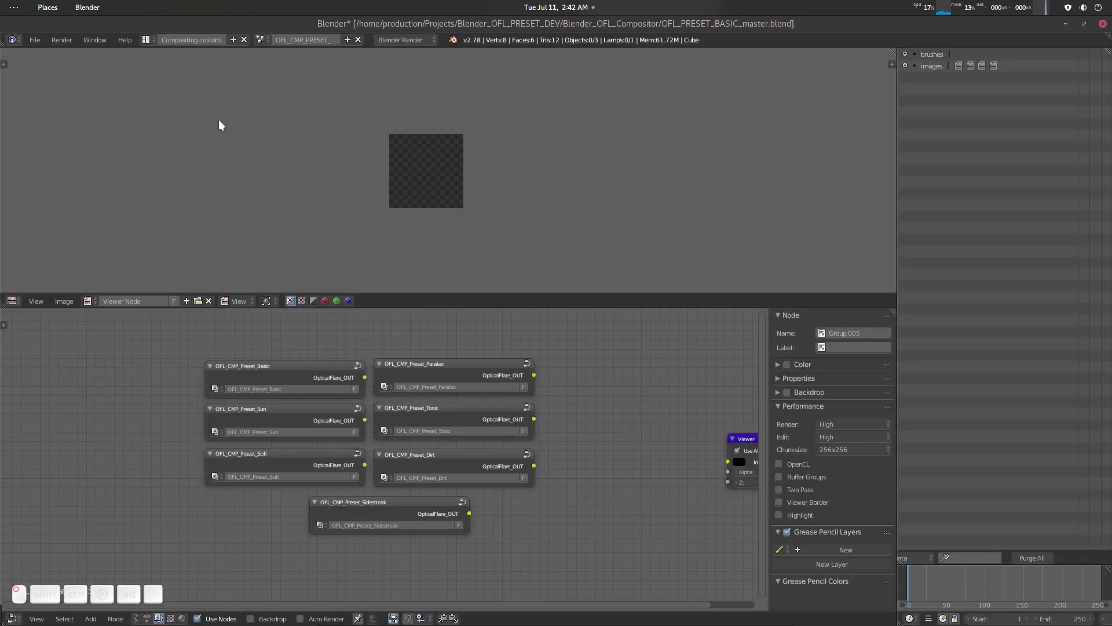
Copy the OFL_CMP_Preset_tmp node from the OF_Preset_Tmp scene into OFL_CMP_PRESET_BASICS, moving the Viewer node away from the presets.
click(264, 38)
click(298, 71)
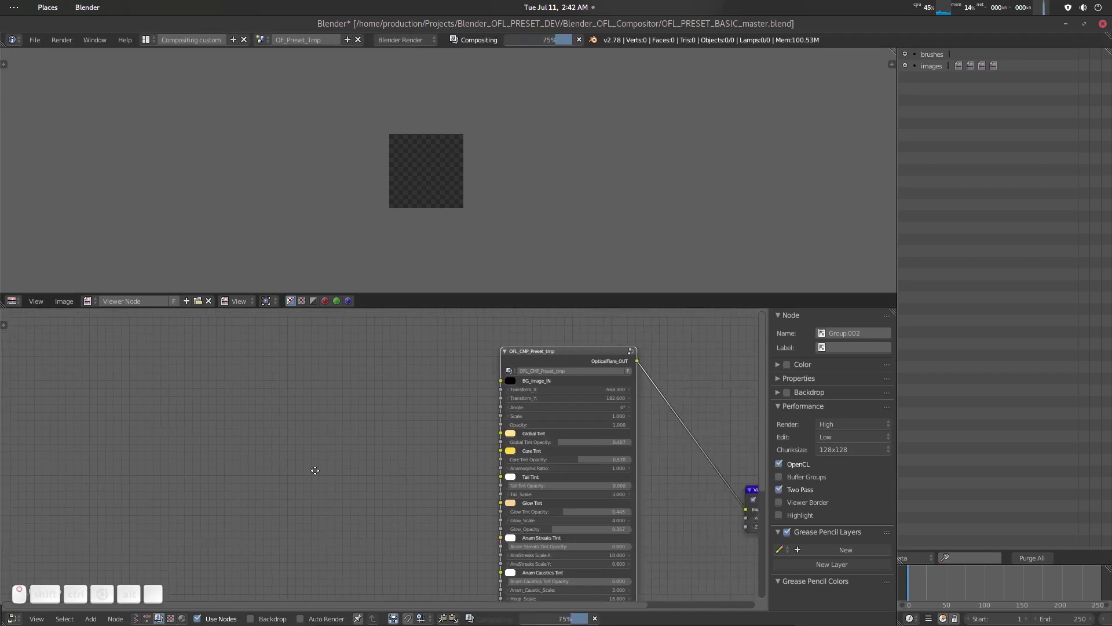
middle_drag(315, 470, 211, 467)
drag(478, 356, 456, 353)
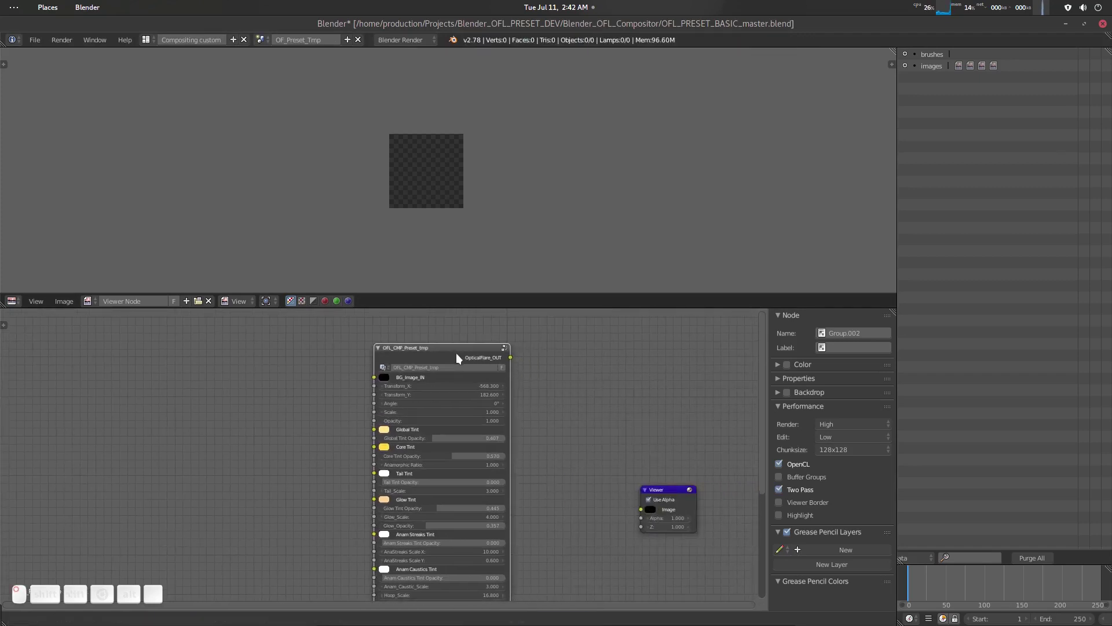
click(264, 40)
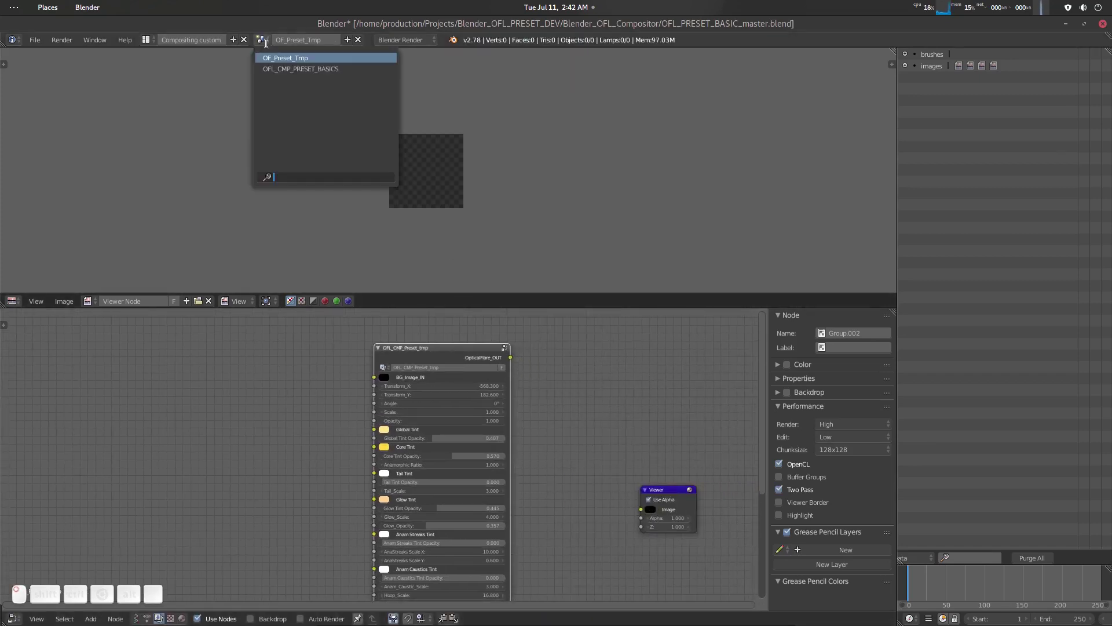
click(301, 68)
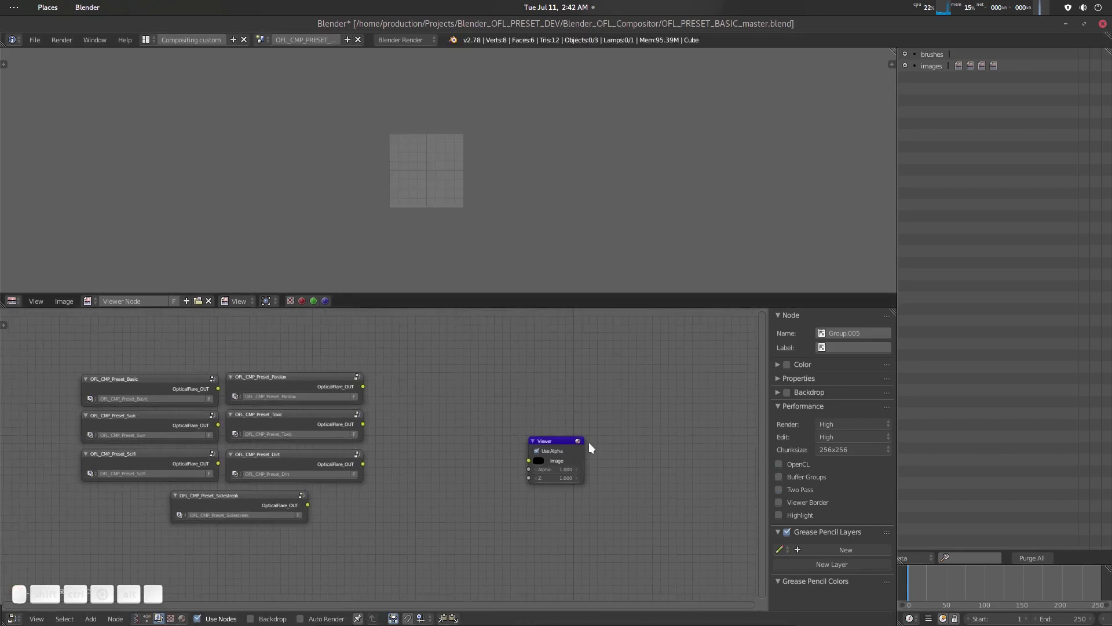
drag(579, 440, 667, 436)
key(ctrl+v)
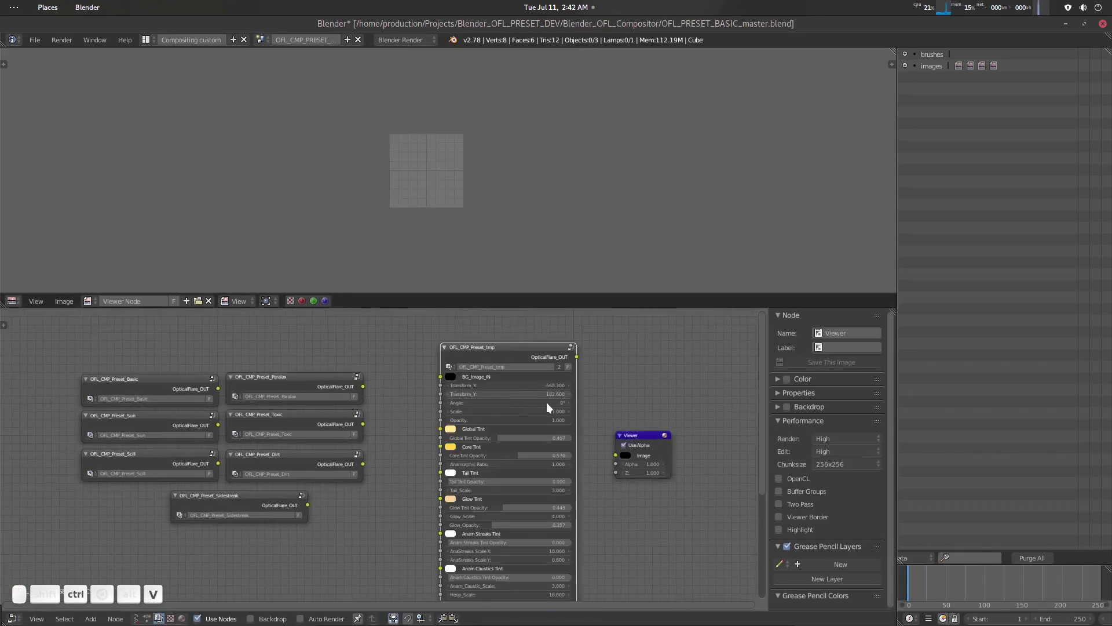
Make the pasted OFL_CMP_Preset_tmp node group a single-user copy, leaving its name unedited.
scroll(620, 380, up, 1)
middle_drag(613, 375, 504, 382)
scroll(510, 371, up, 2)
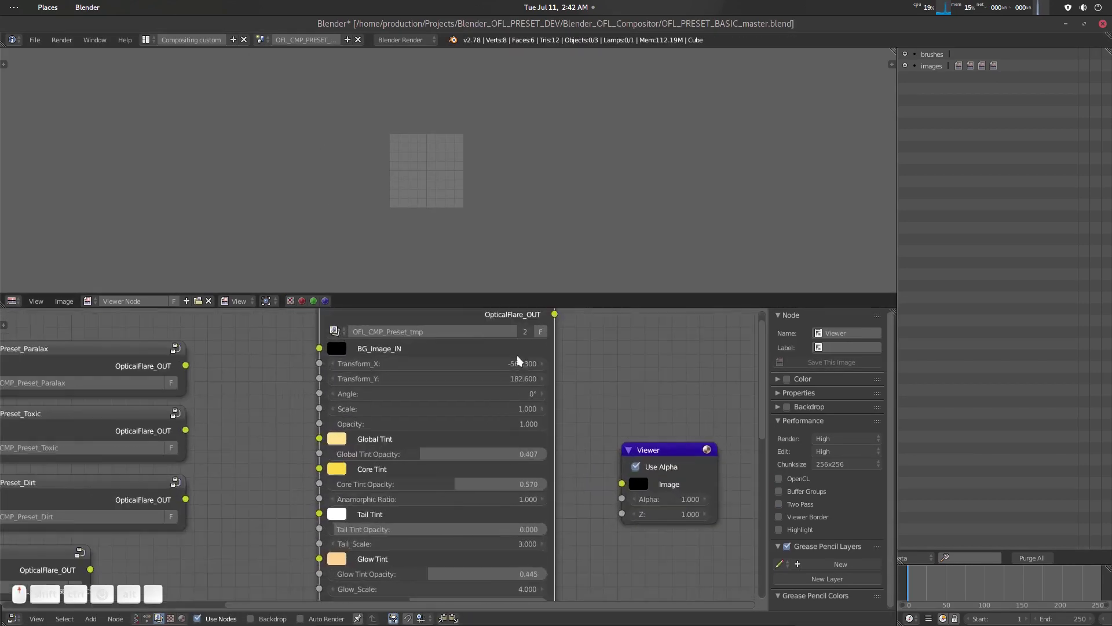
click(524, 334)
middle_drag(524, 334, 534, 368)
click(496, 365)
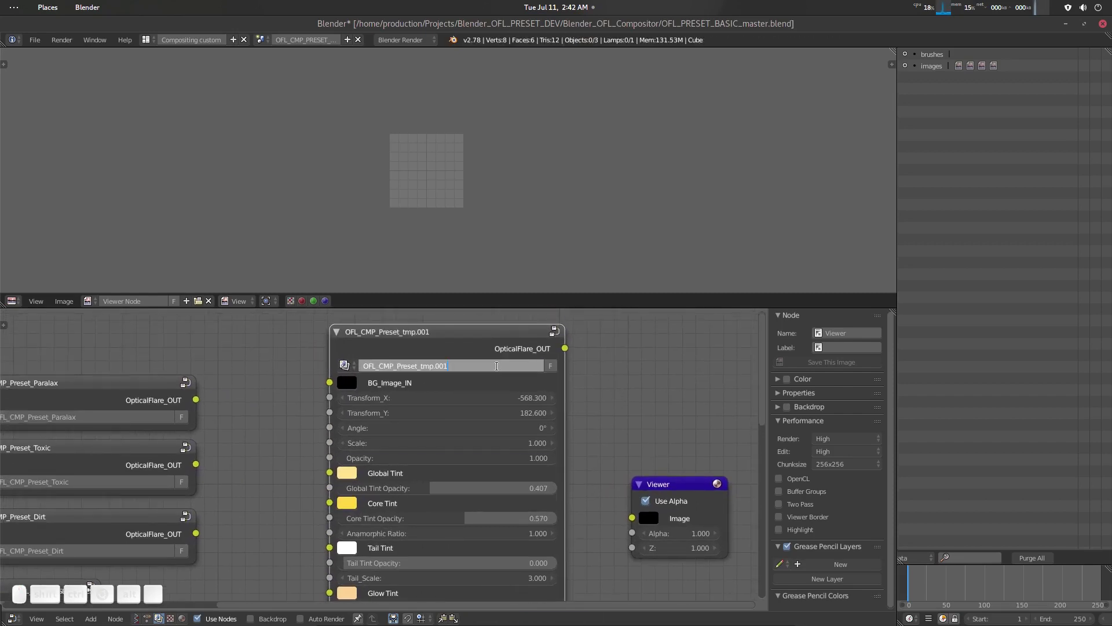
key(Return)
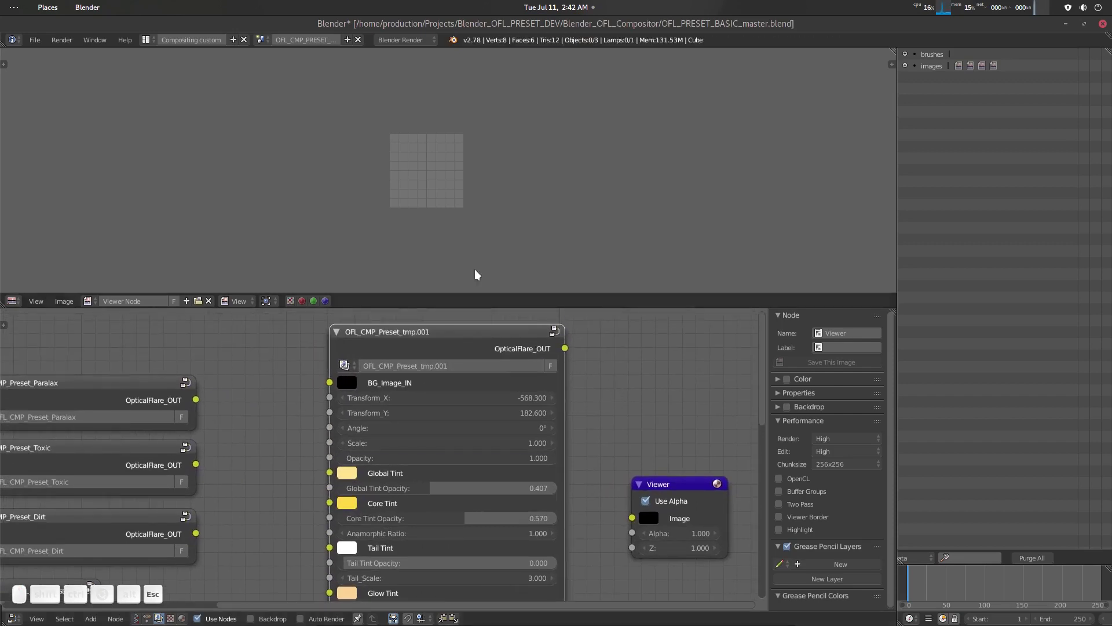
Switch to the appended OF_Preset_Tmp scene and delete it from the master file.
click(260, 39)
click(293, 58)
click(358, 39)
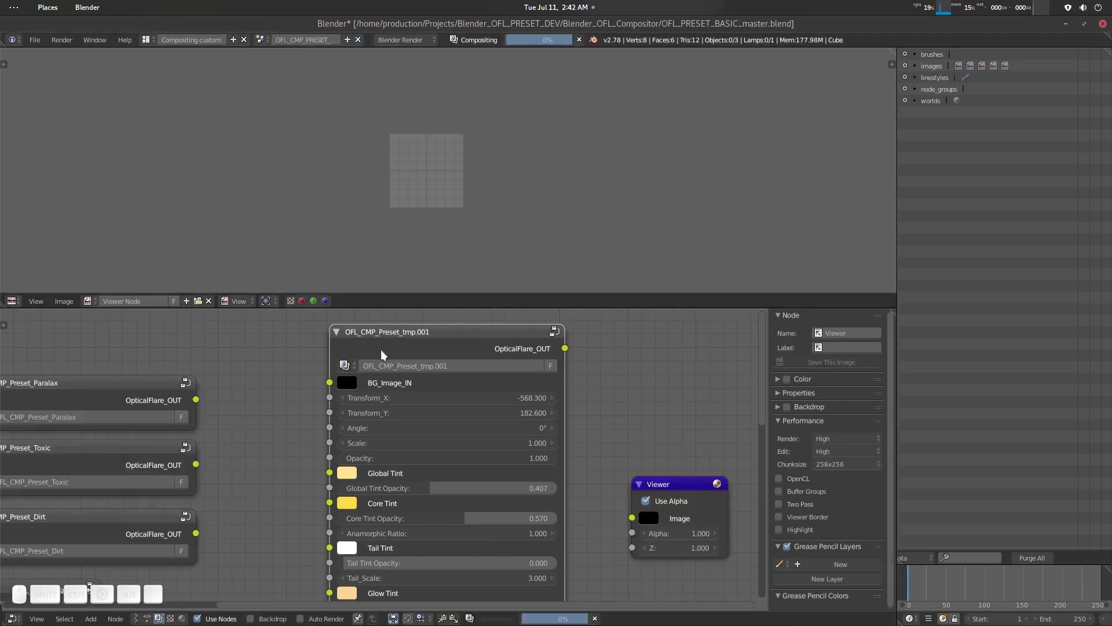
Rename the pasted node group to OFL_CMP_Preset_tmp and show its output in the Viewer.
click(479, 364)
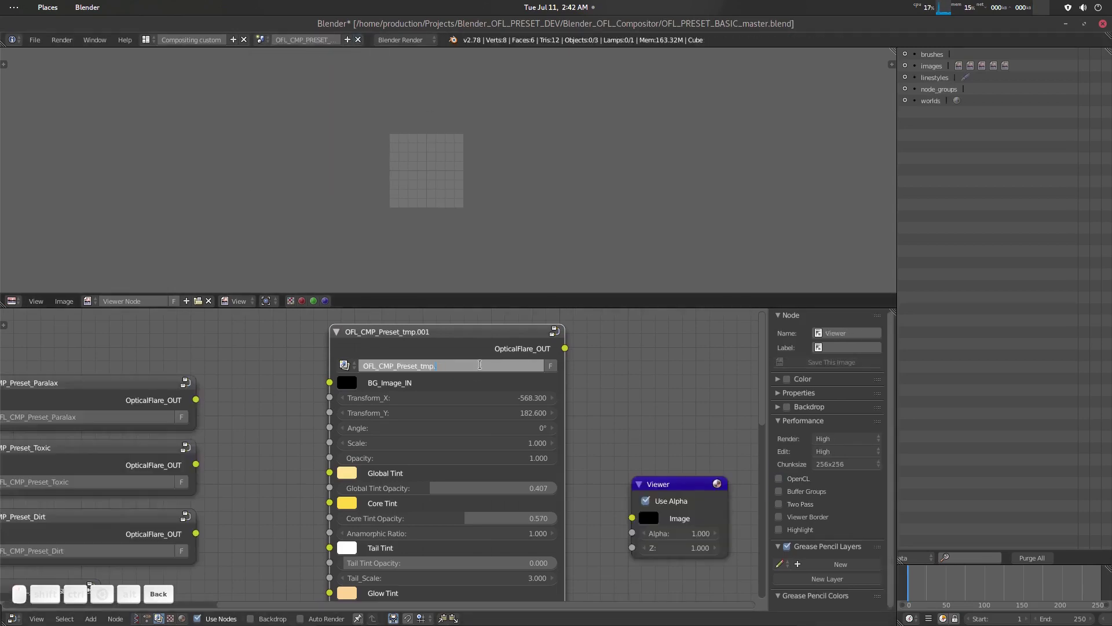
key(Return)
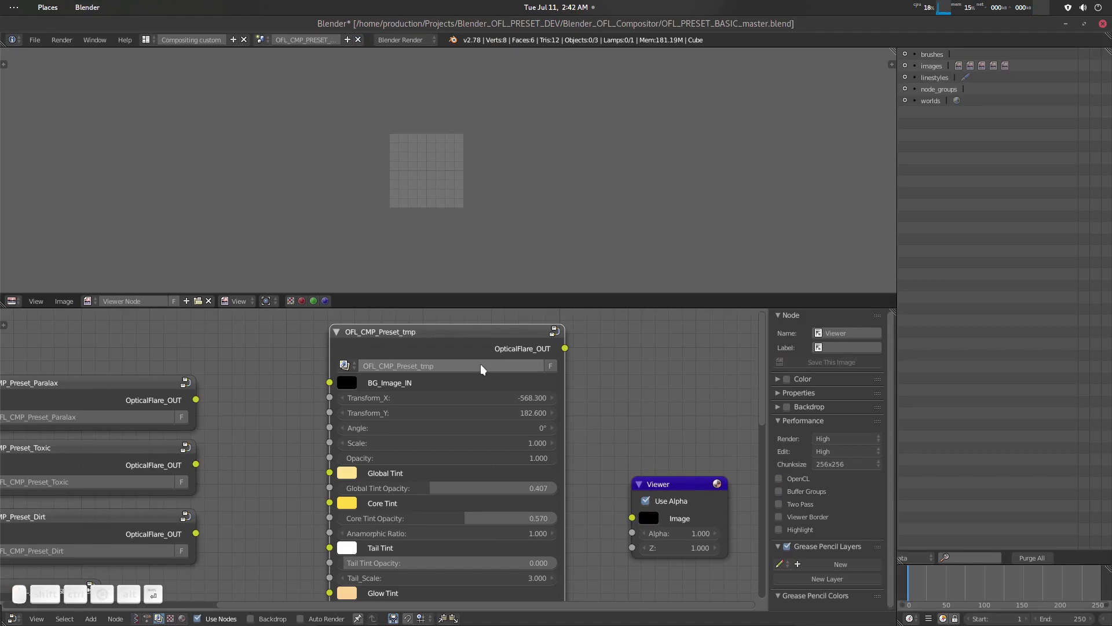
ctrl+shift+click(490, 335)
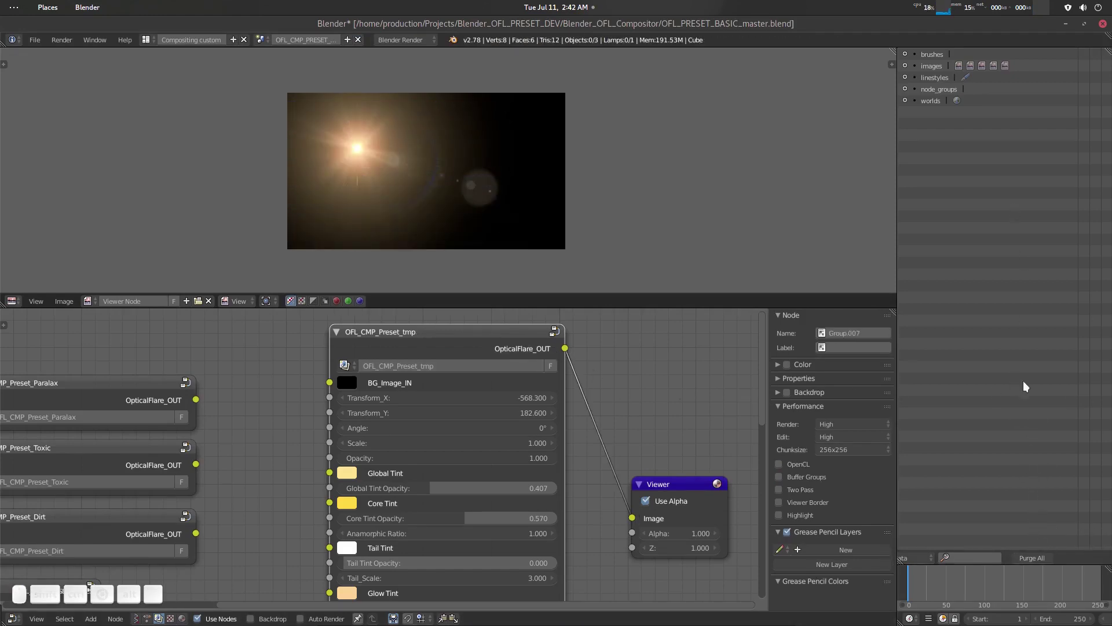
scroll(476, 416, down, 2)
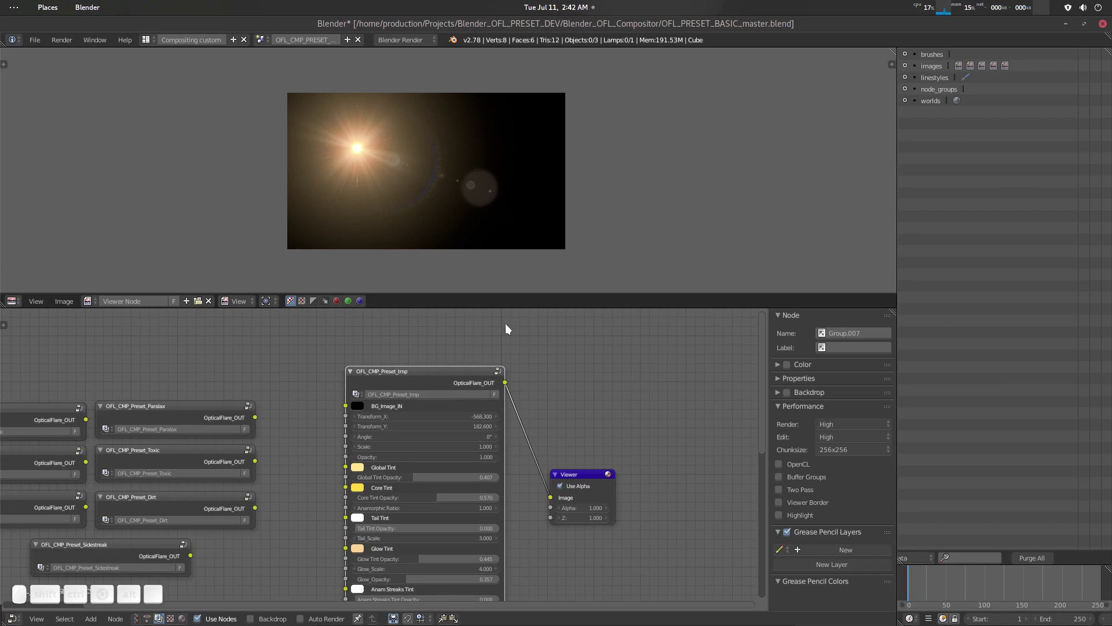
Close the master file without saving, bring up the Blender_OFL_Compositor folder in the file manager and clear its file selection.
click(1102, 25)
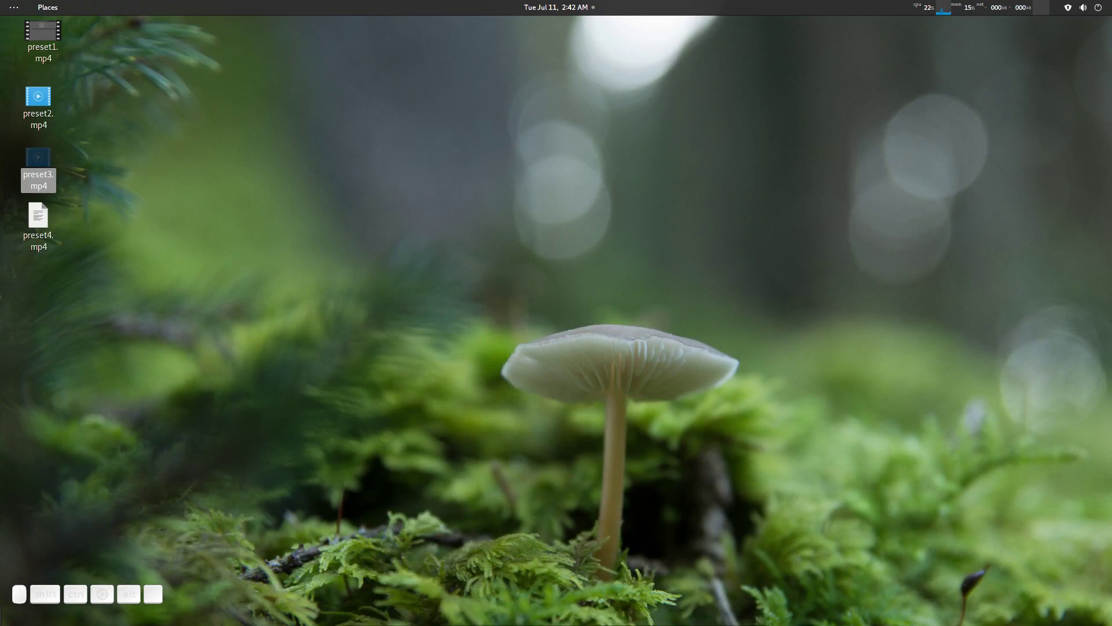
drag(1111, 180, 753, 202)
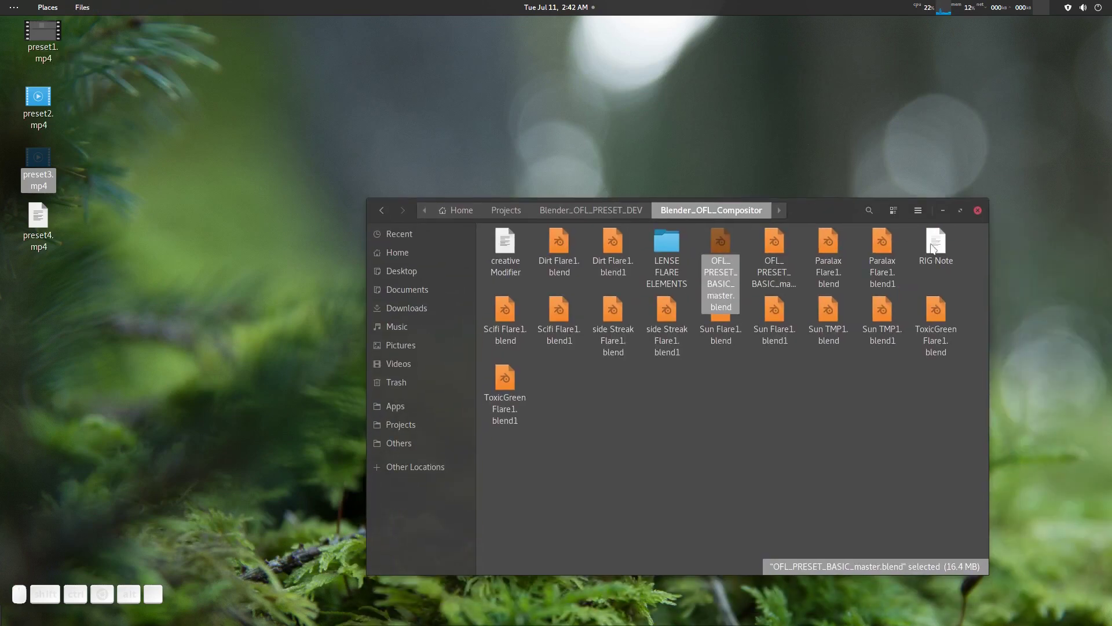
click(942, 423)
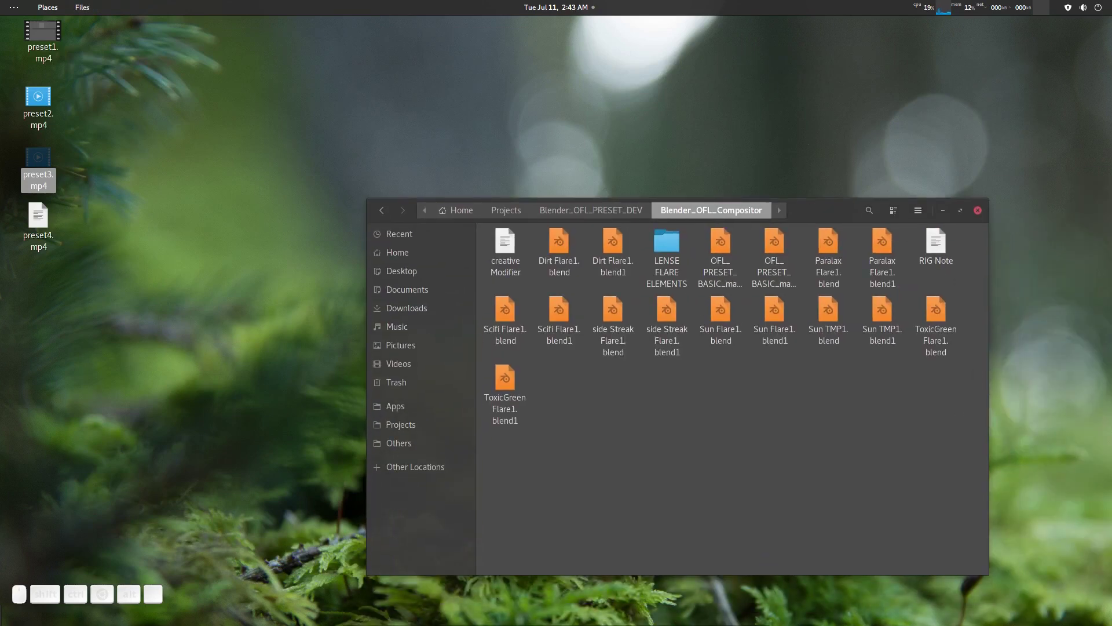